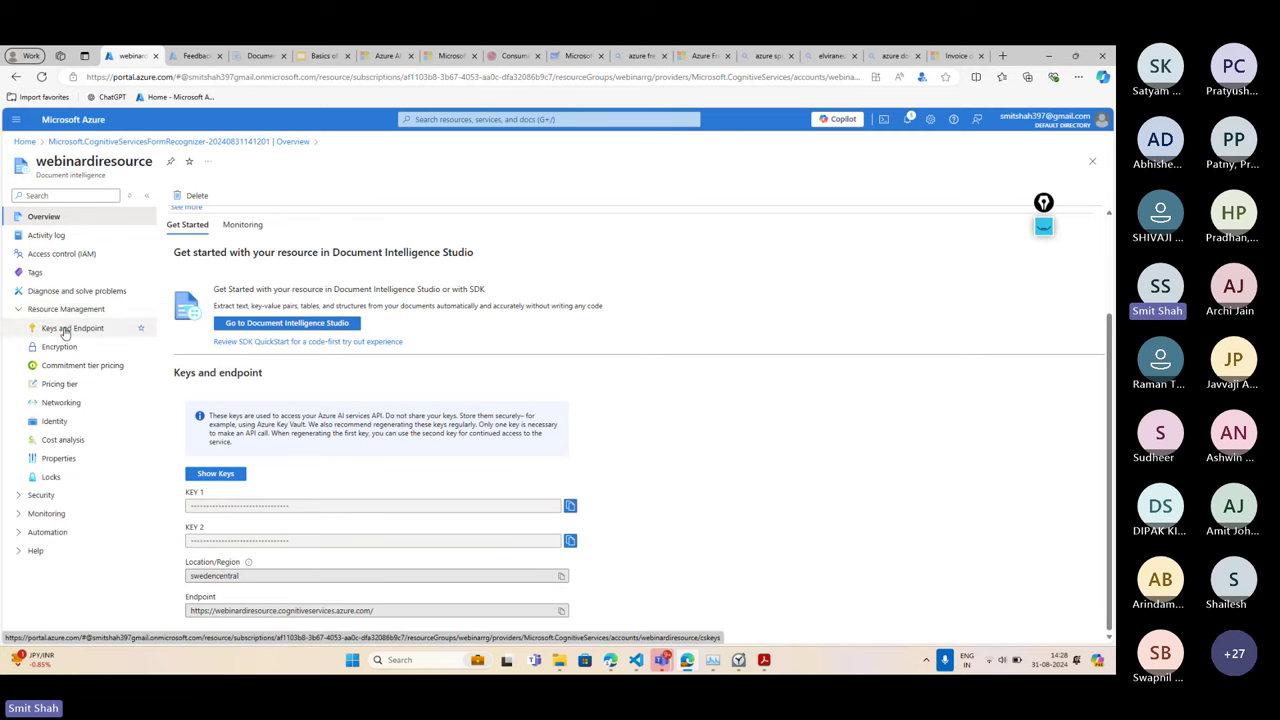
On the webinardiresource Keys and Endpoint page, reveal the access keys and copy the first key
left_click(66, 330)
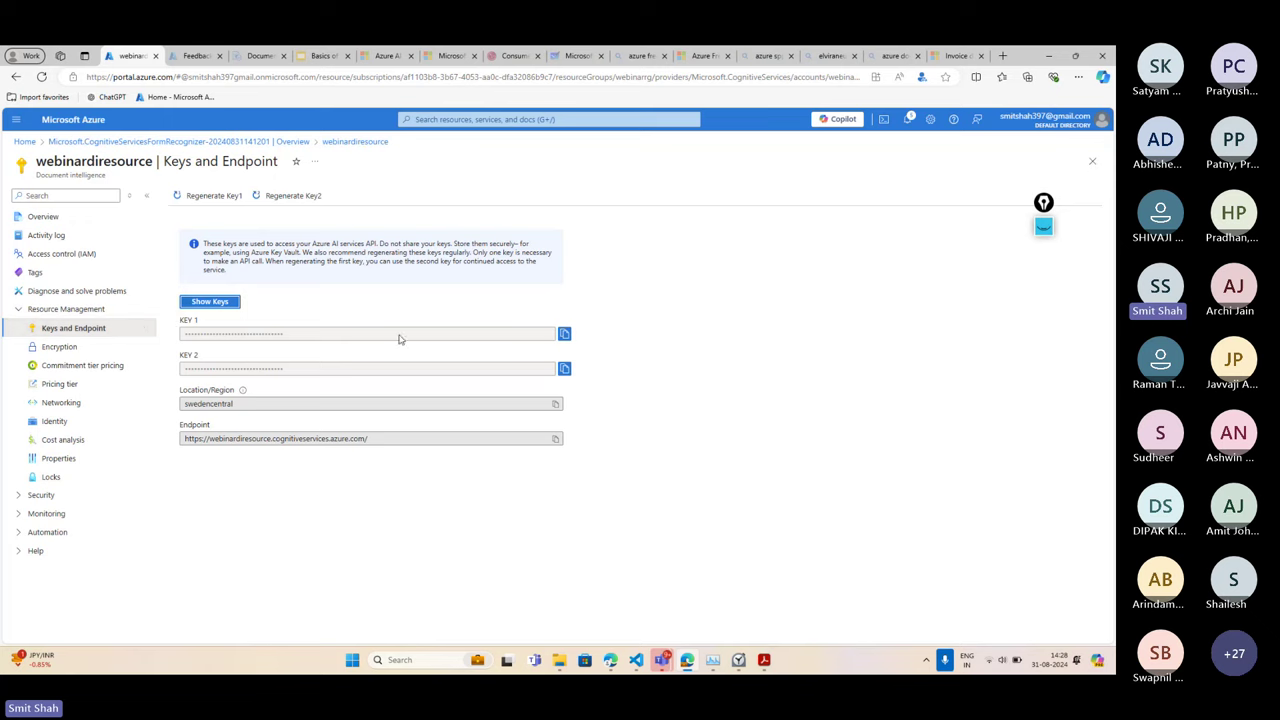
left_click(208, 306)
left_click(342, 335)
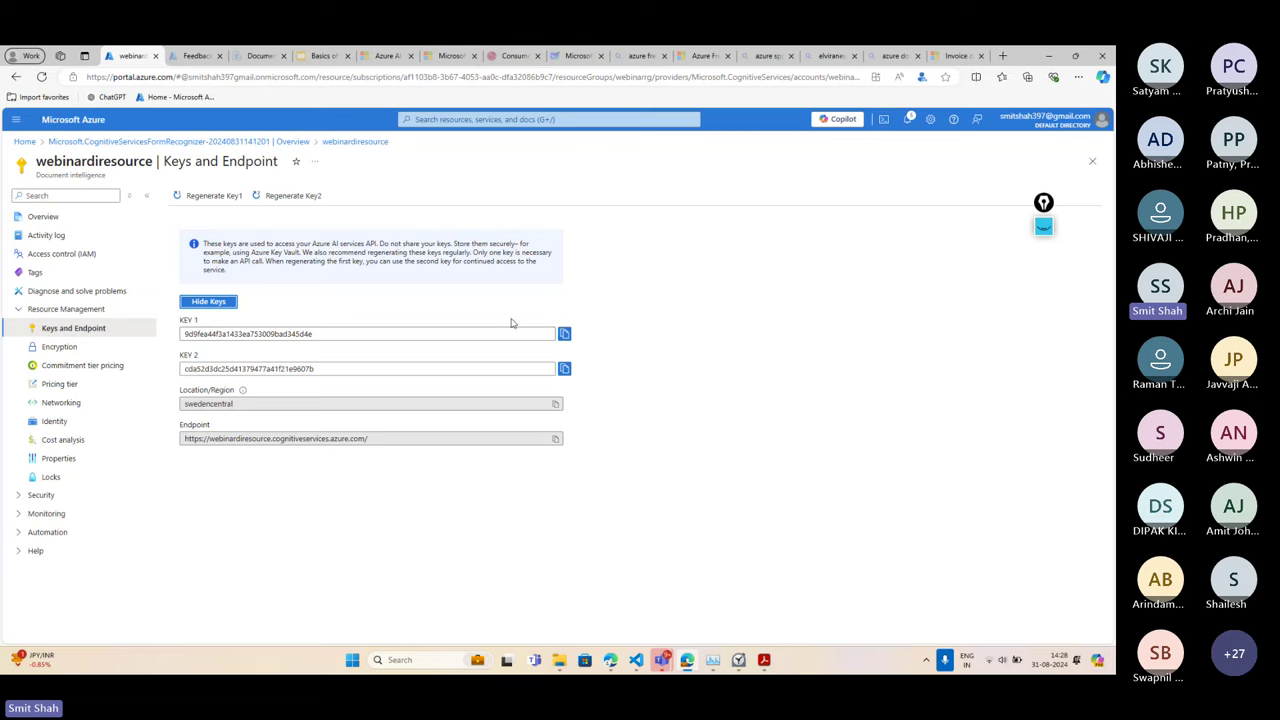
left_click(565, 334)
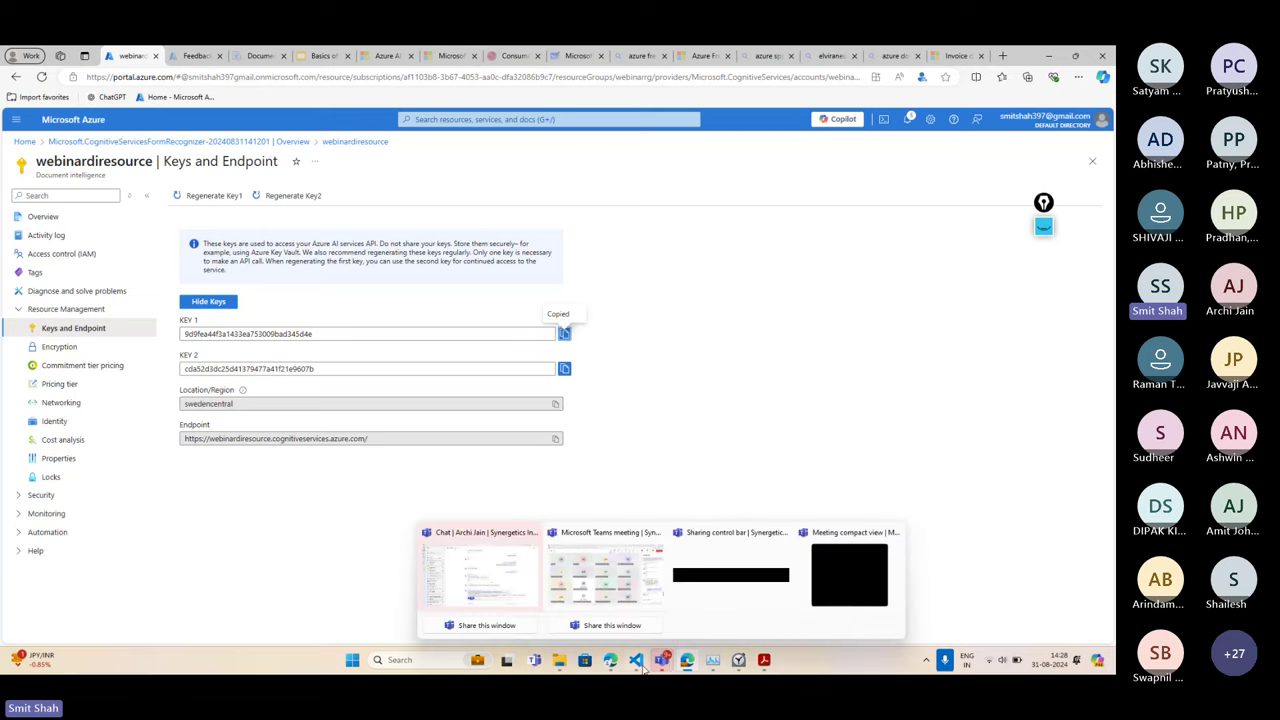
Switch to Visual Studio Code and paste the copied API key as the resource_key value in scan.py, followed by a new line
mouse_move(644, 667)
left_click(698, 575)
left_click(327, 161)
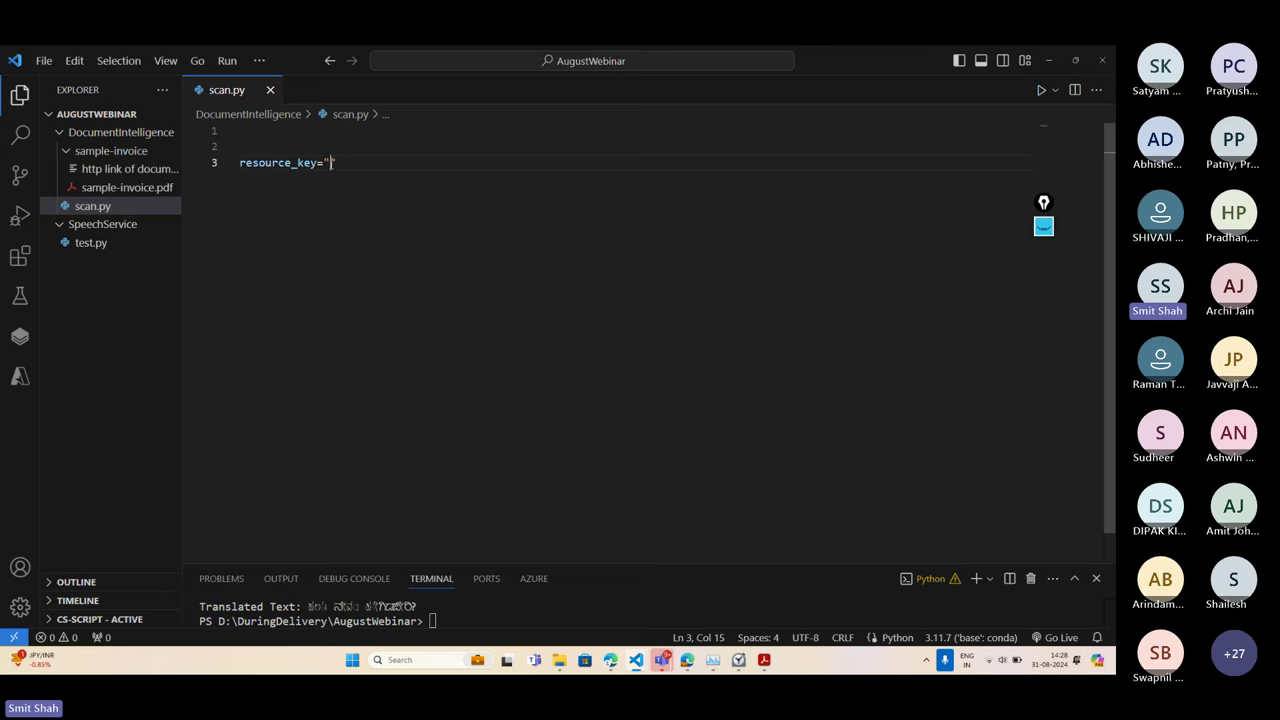
key("ctrl+v")
key("Return")
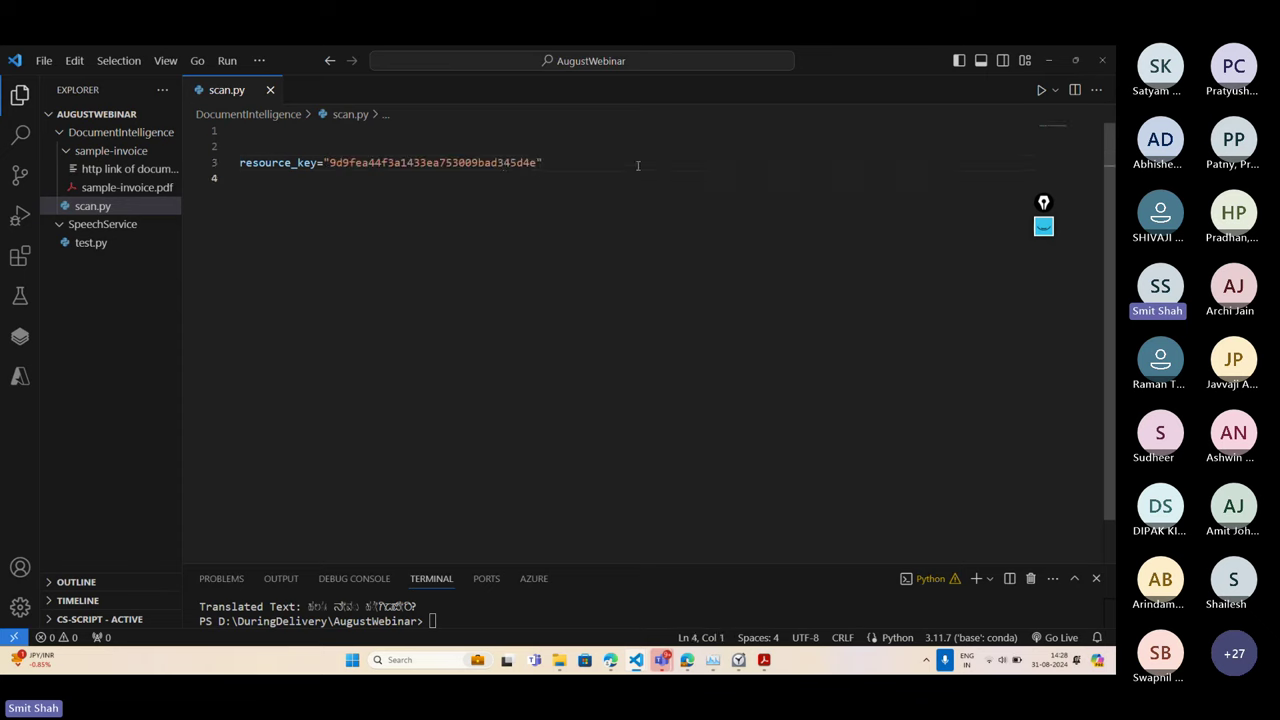
Declare a resource_endpoint variable with an empty string below resource_key
type("resource")
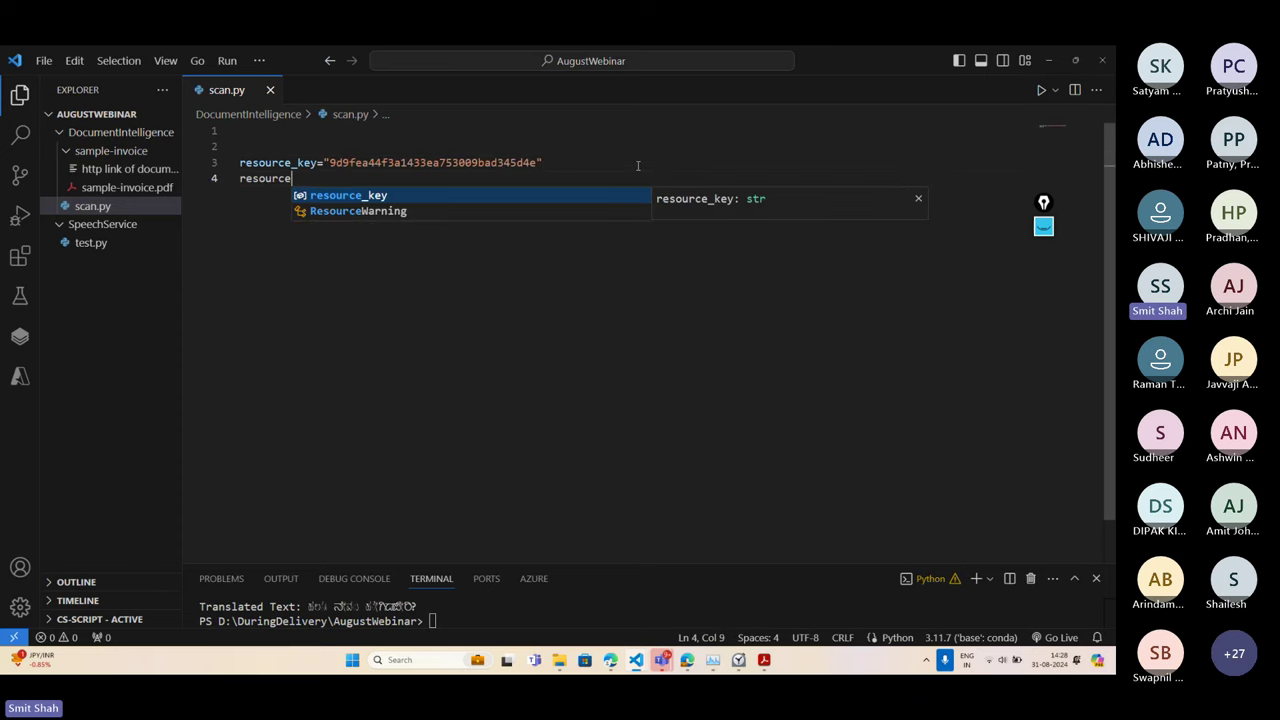
type("_endpoi")
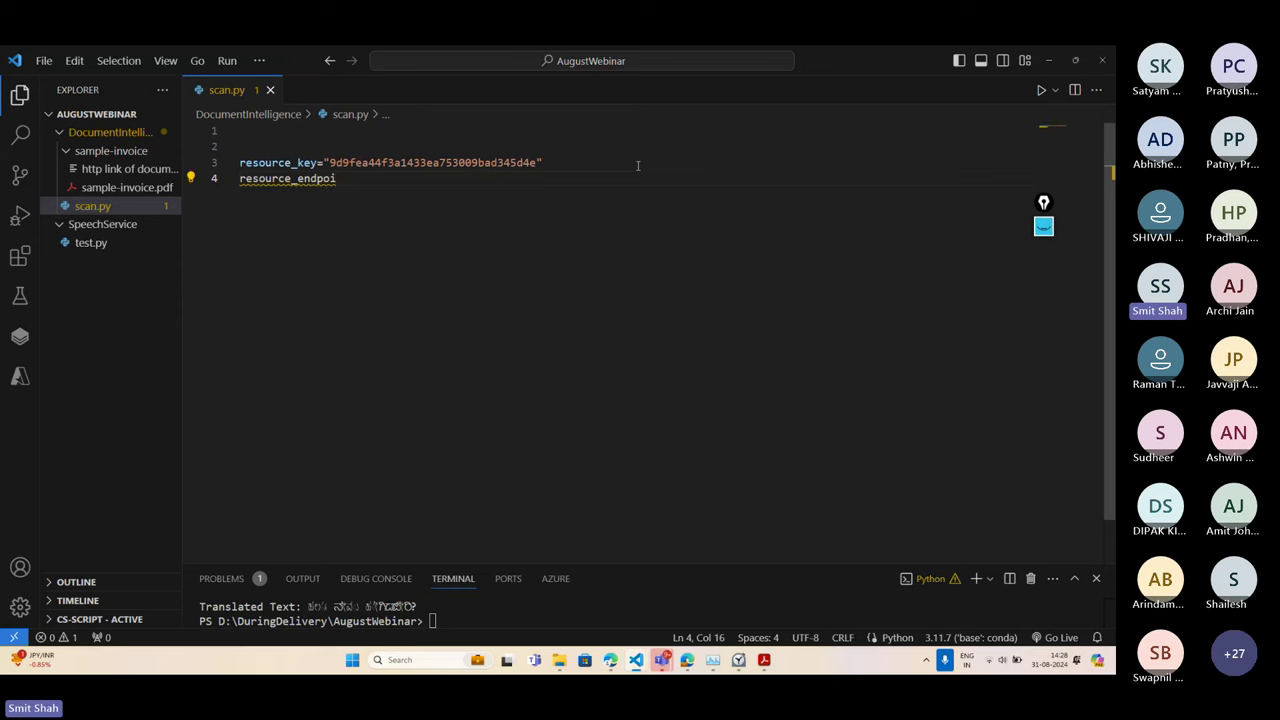
type("nt=\"\"")
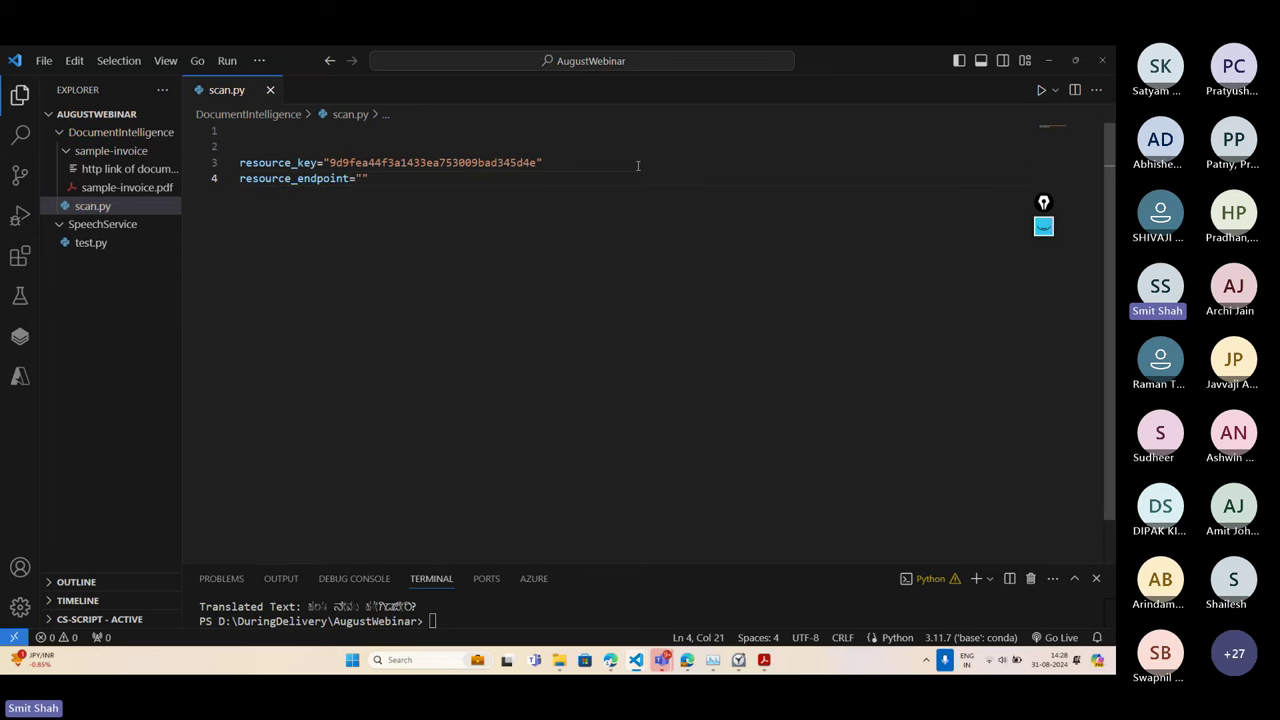
Copy the resource's endpoint URL from the Azure portal and paste it into the resource_endpoint string in scan.py, adding blank lines below
left_click(1049, 61)
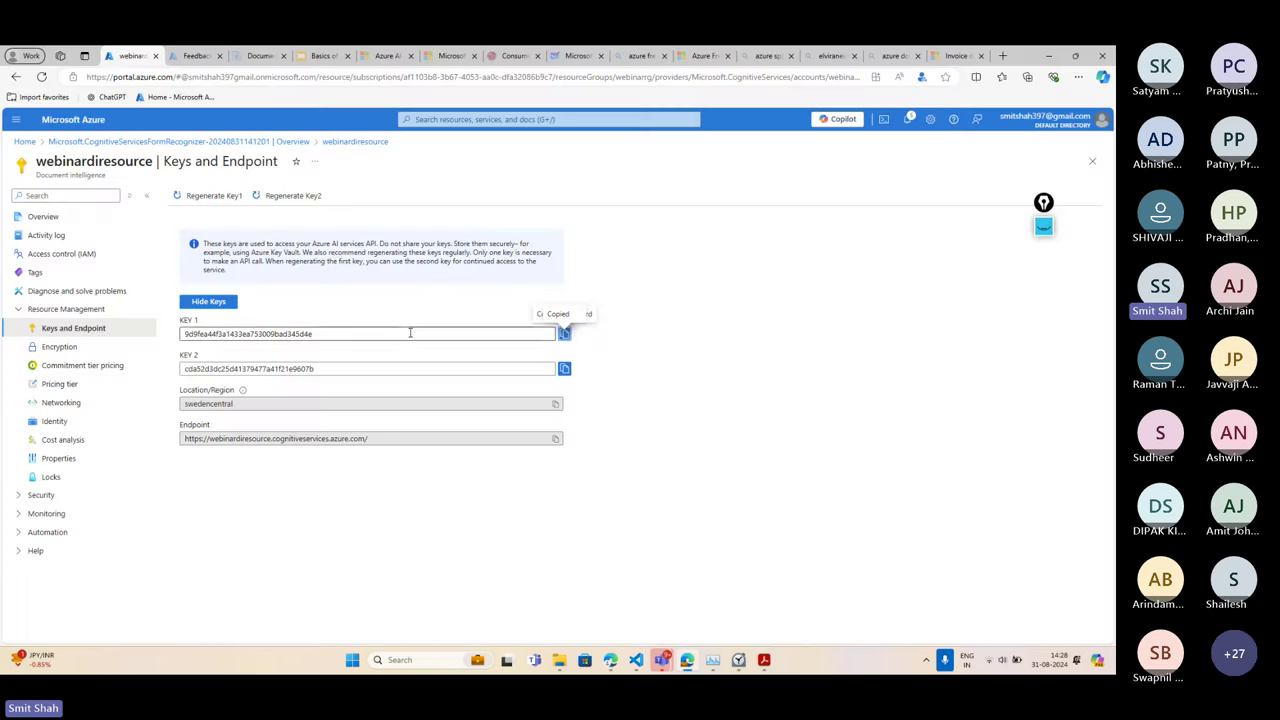
left_click(557, 440)
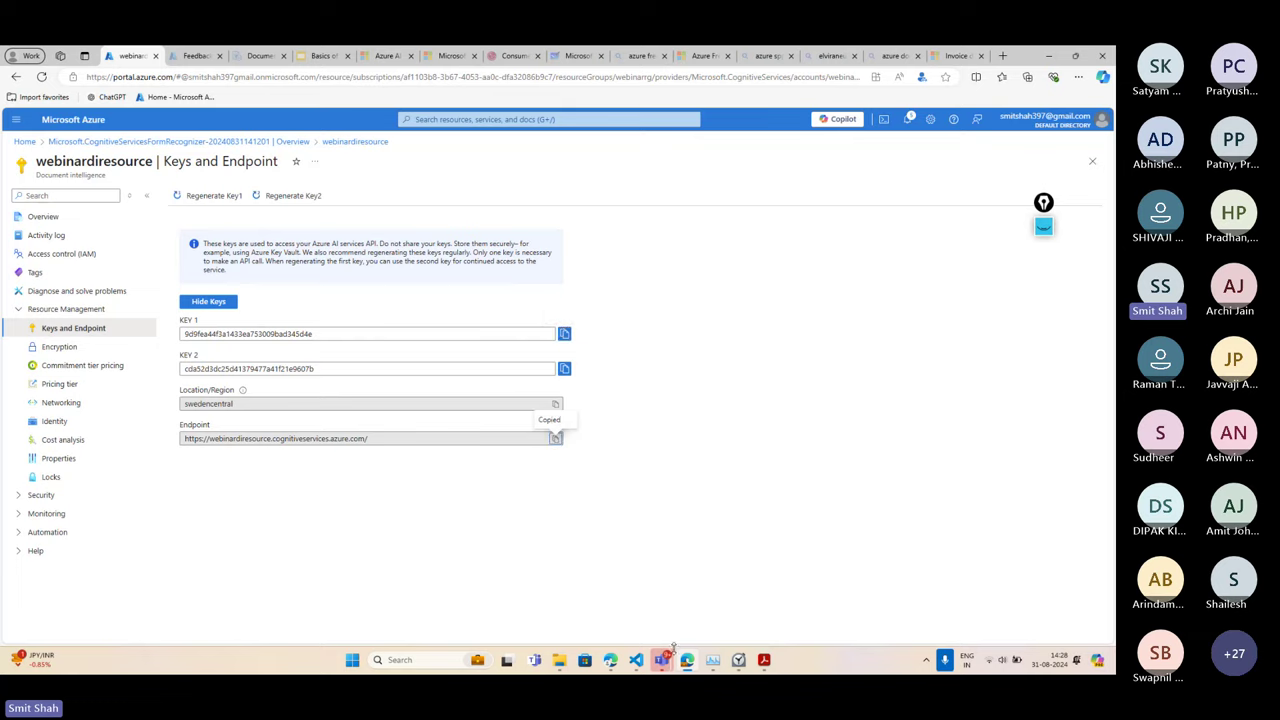
mouse_move(636, 660)
left_click(701, 578)
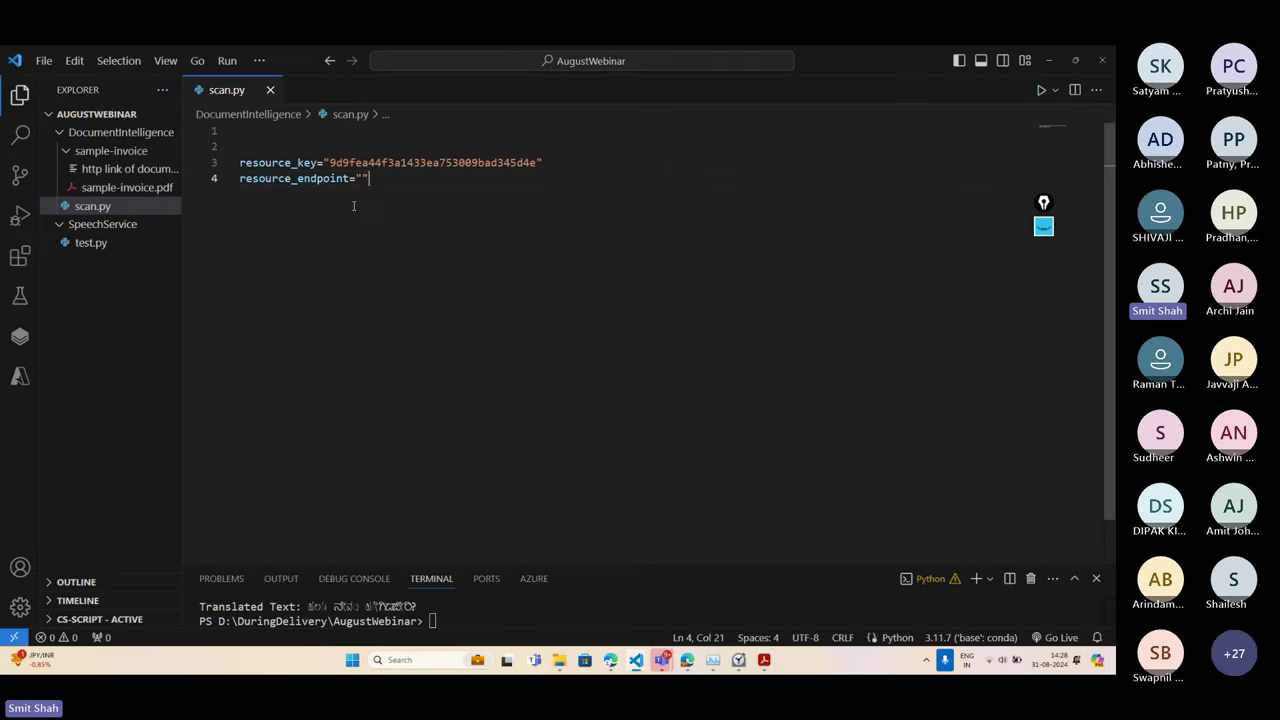
key("ctrl+v")
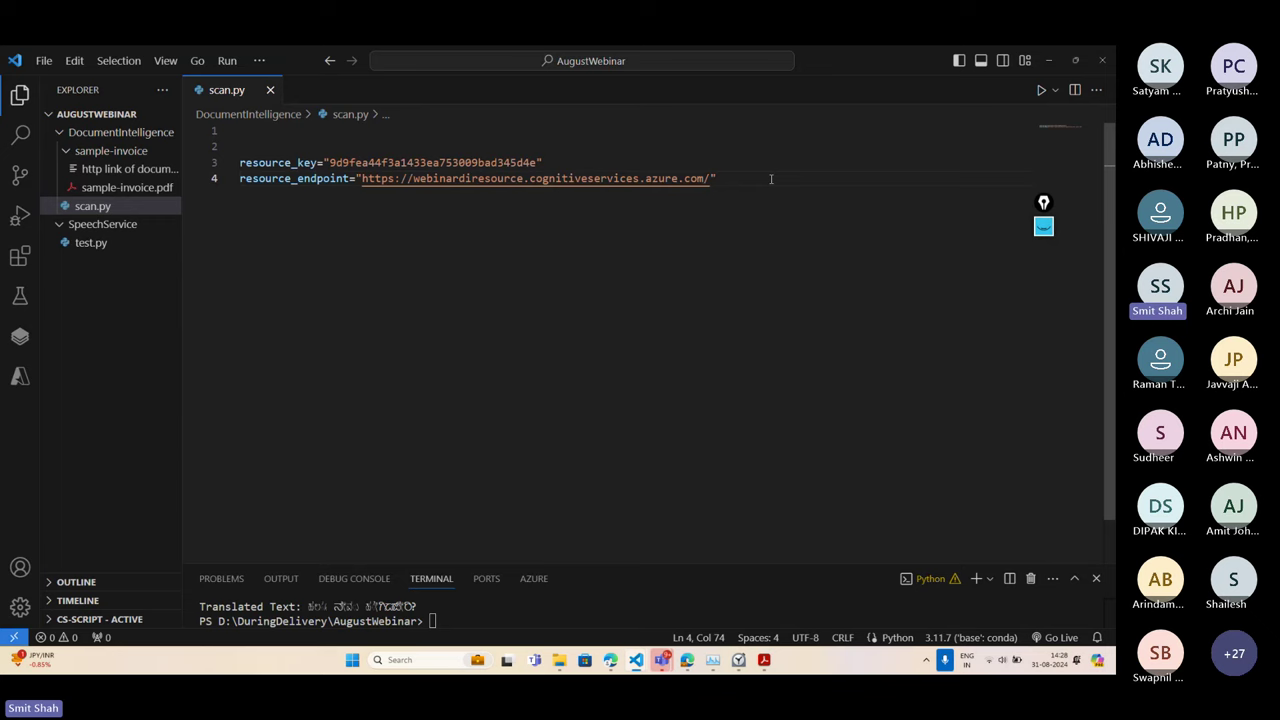
key("Return")
key("Return")
Add "from azure.ai.formrecognizer import DocumentAnalysisClient" on a new line above the resource variables
left_click(364, 141)
key("Return")
key("Up")
type("from")
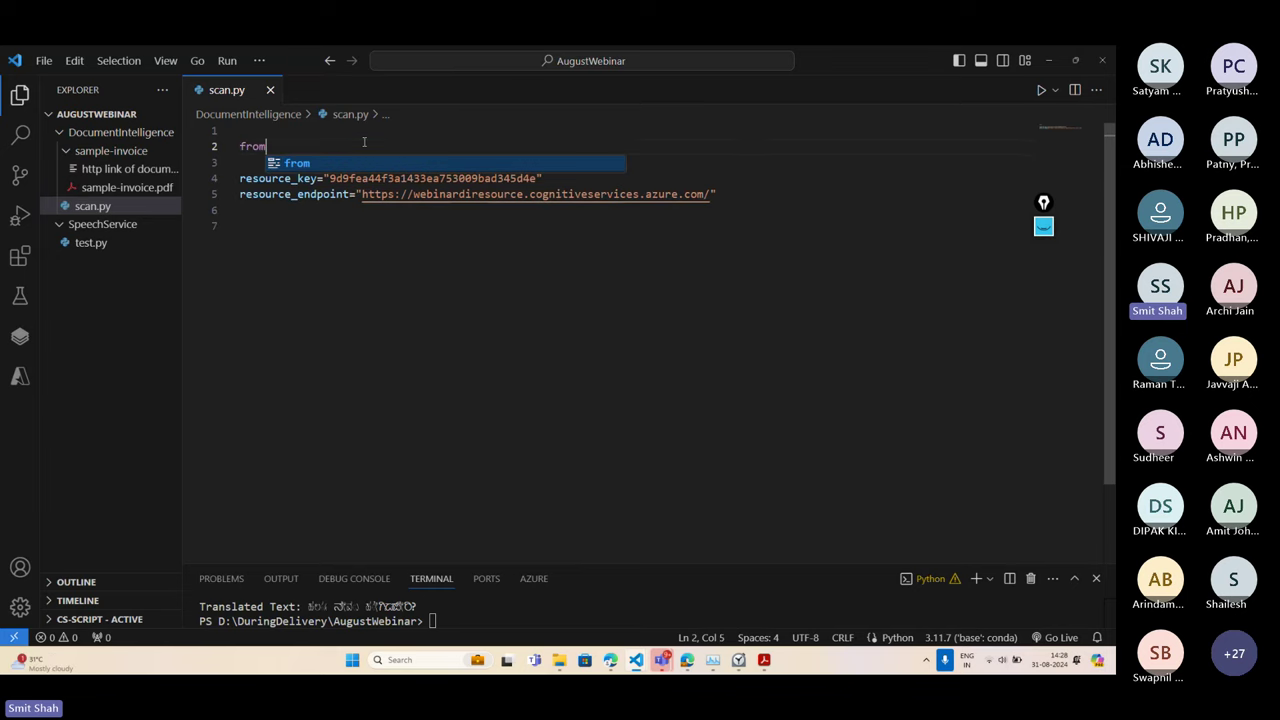
type(" azure.a")
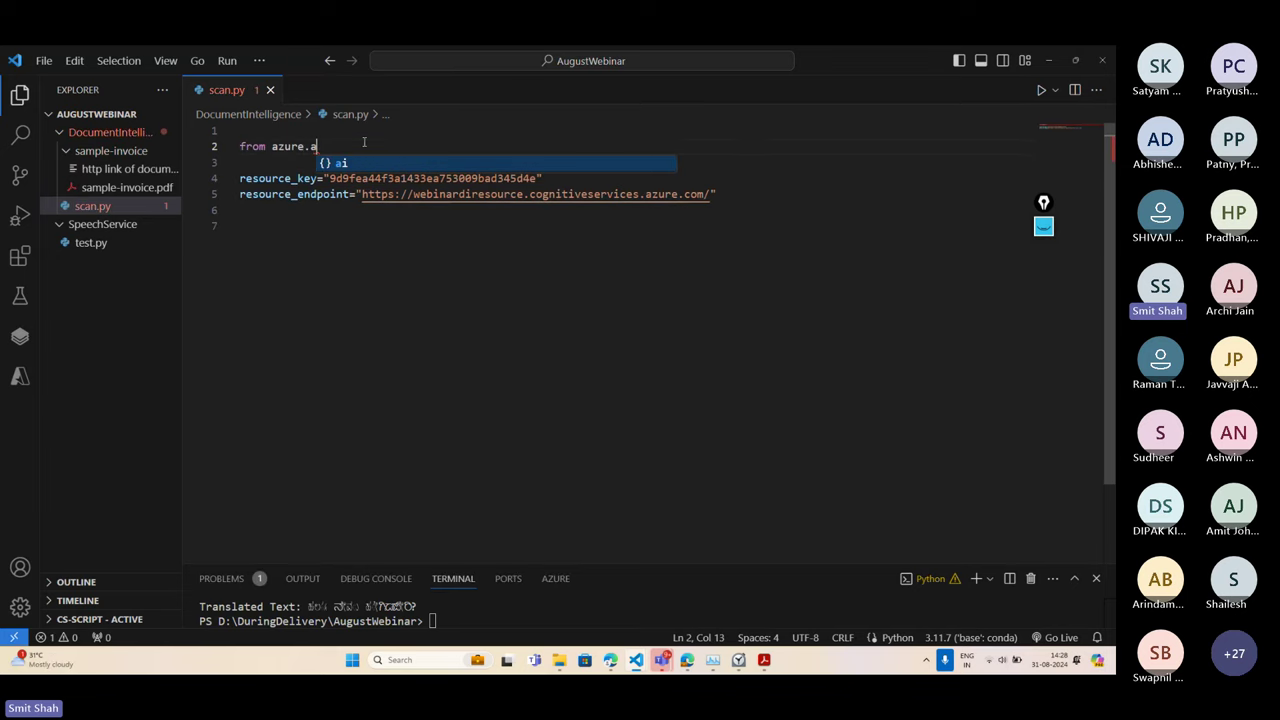
type("i.")
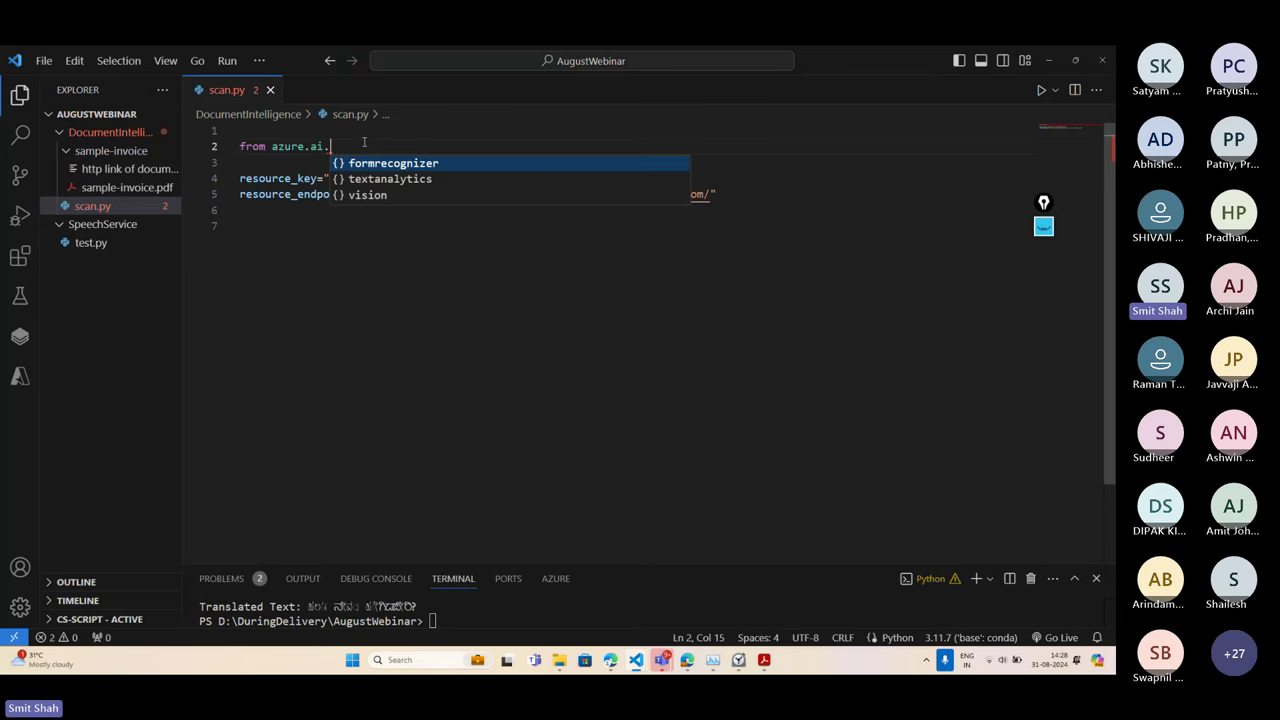
type("form")
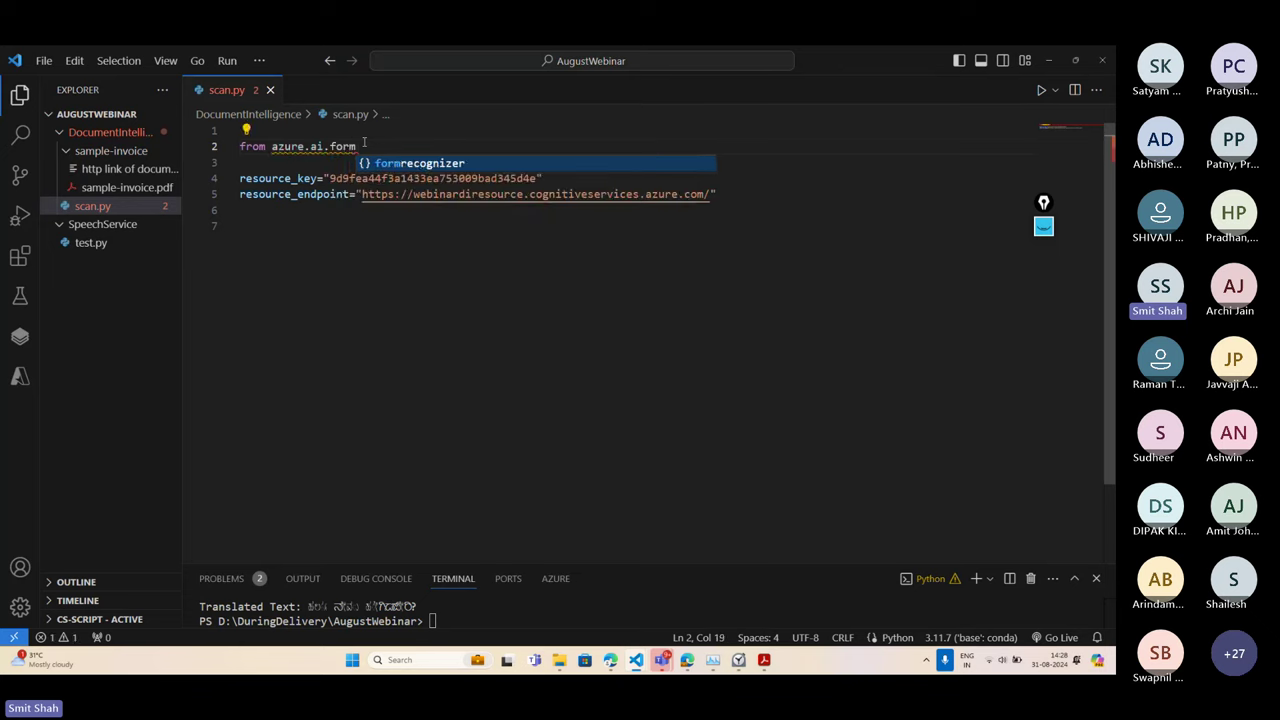
type("recognize")
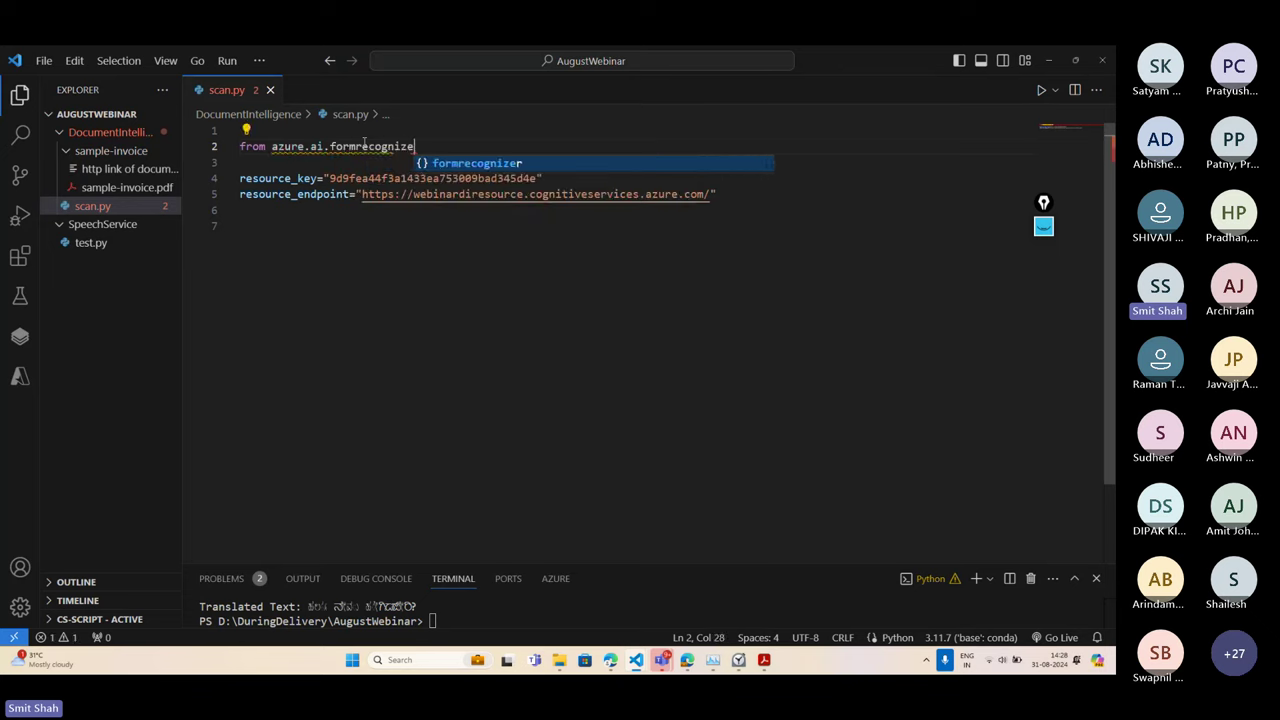
type("r import ")
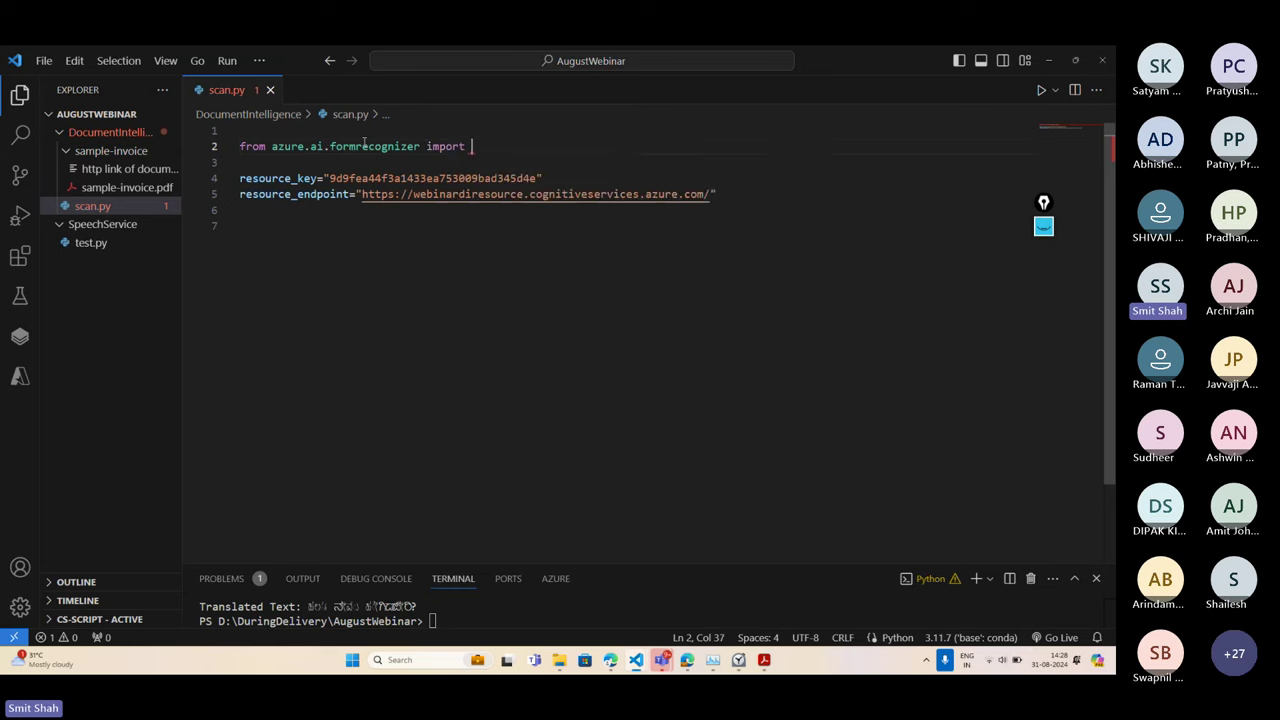
type("Document")
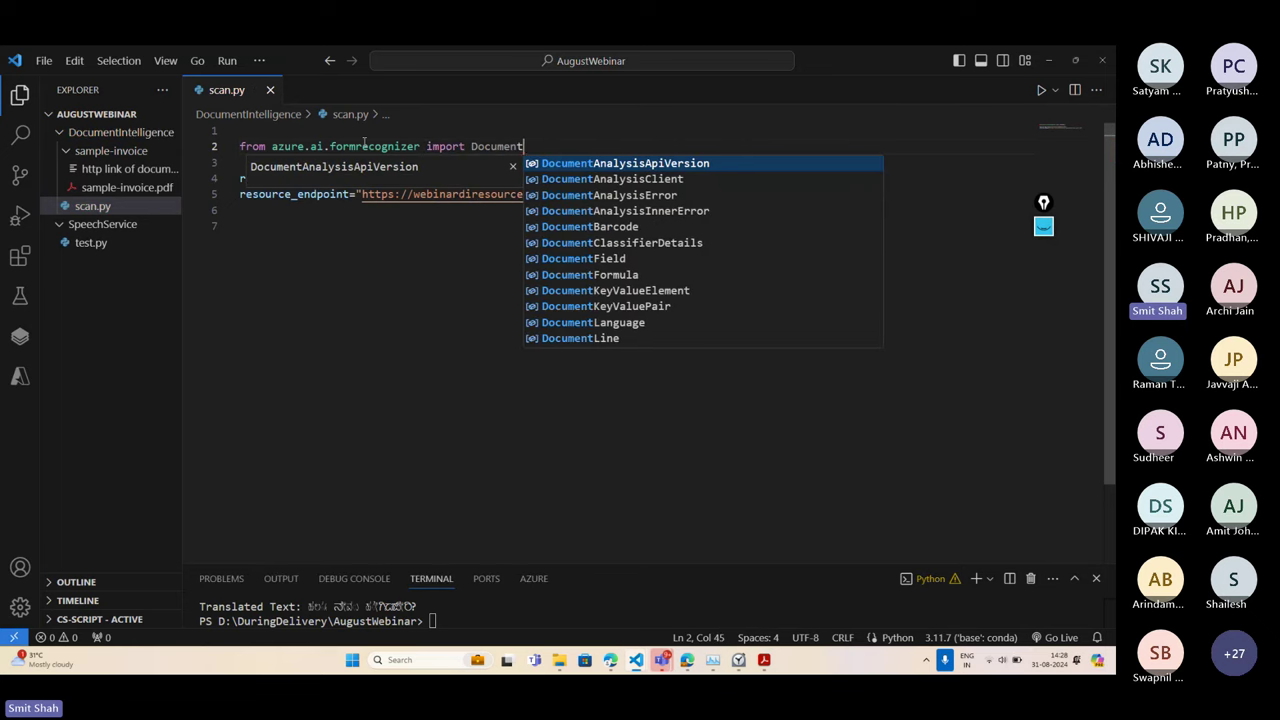
left_click(576, 186)
Add a DocumentAnalysisClient() call with empty parentheses a few lines below the resource variables
double_click(535, 146)
left_click(756, 204)
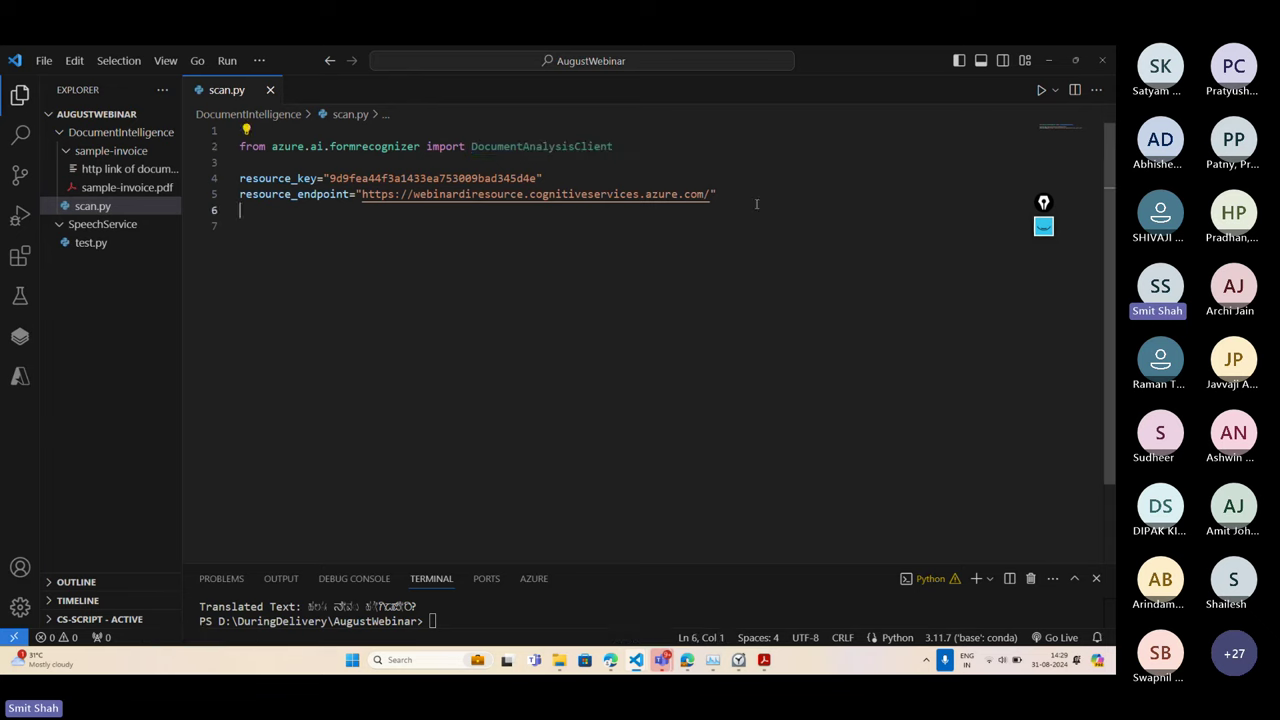
key("Return")
key("Return")
key("ctrl+v")
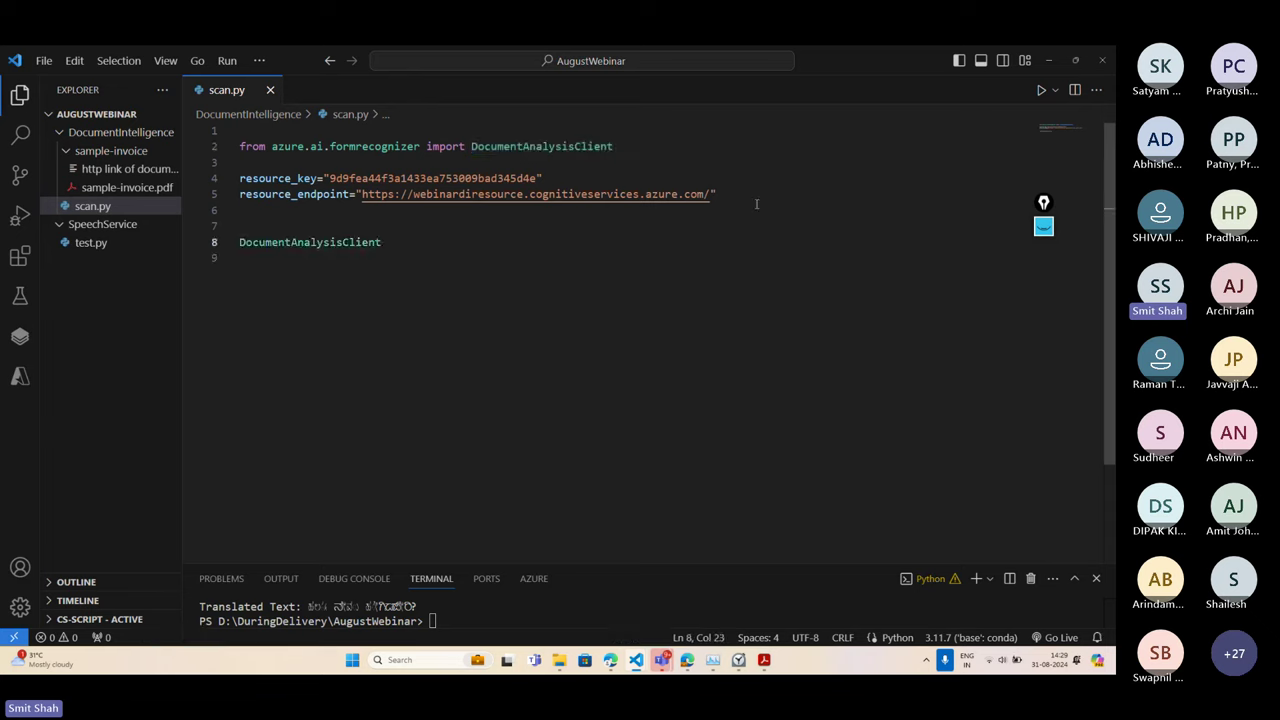
type("()")
Give the DocumentAnalysisClient call the argument endpoint=resource_endpoint, followed by a comma
type("endpoinmt=")
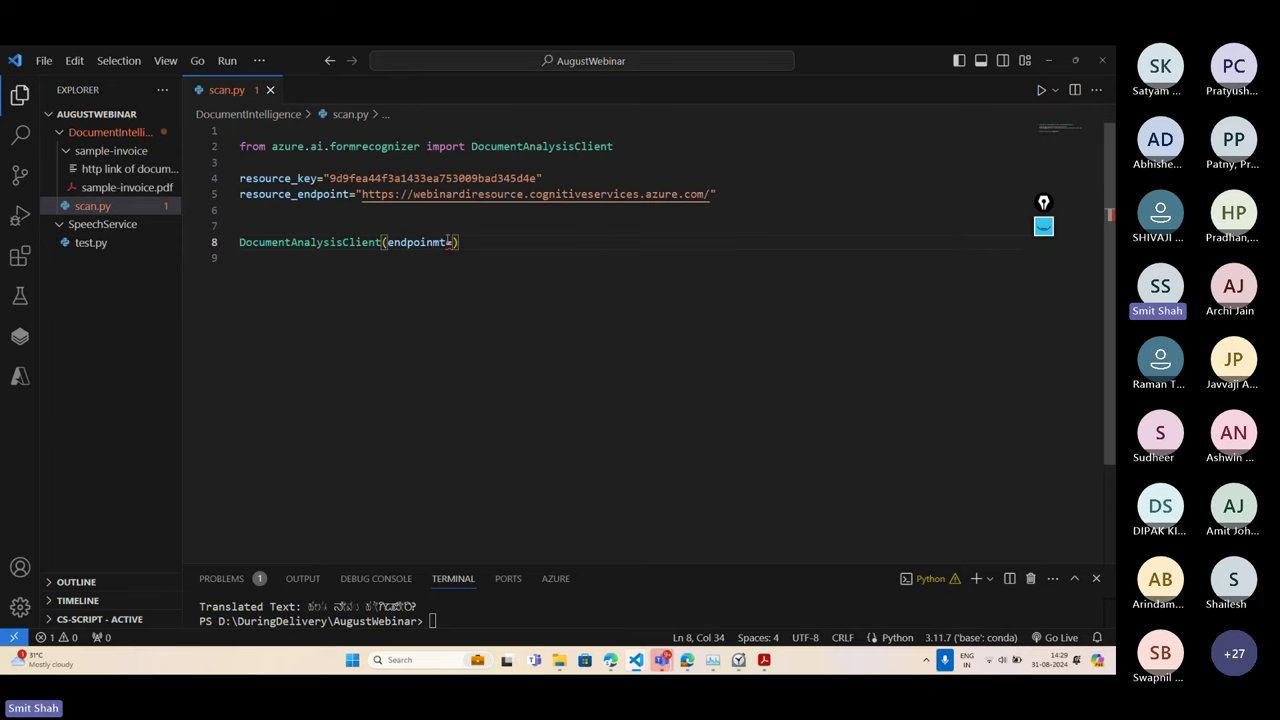
key("Left")
key("Left")
key("BackSpace")
double_click(282, 194)
key("ctrl+c")
left_click(446, 242)
key("ctrl+v")
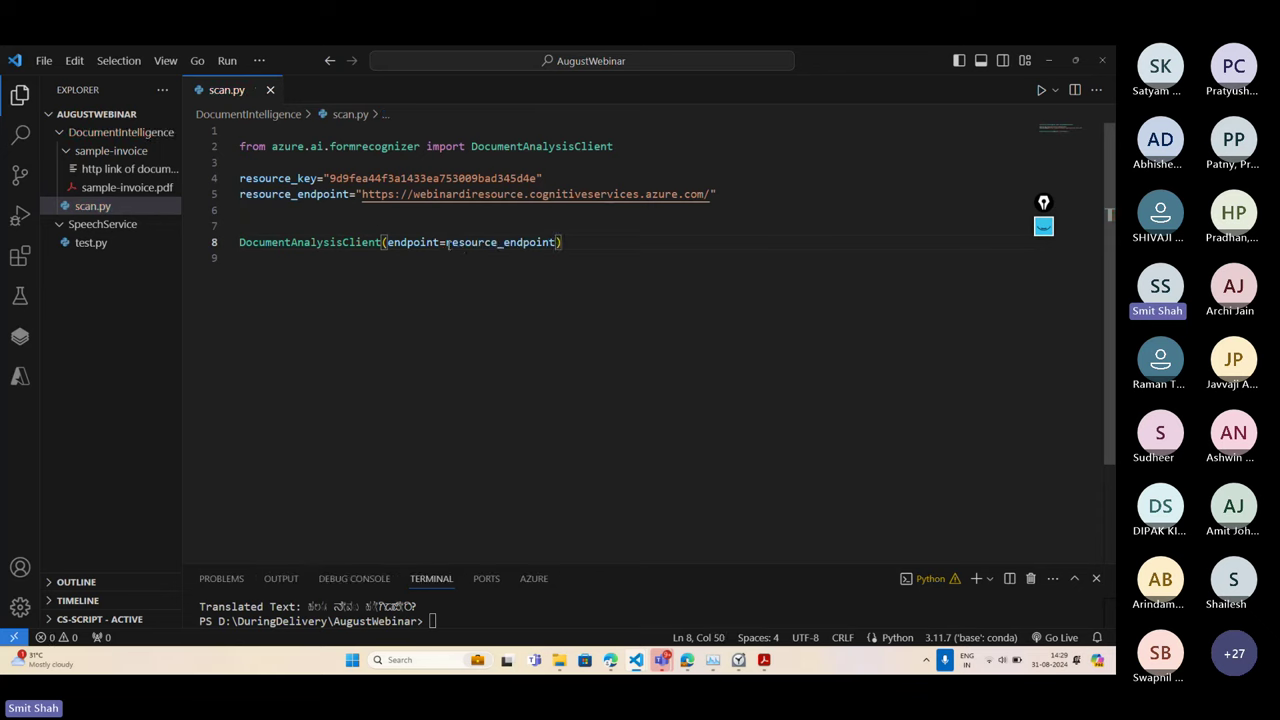
type(",")
Add the line "from azure.core,credentials import AzureKeyCredential" directly below the first import
left_click(546, 150)
left_click(513, 162)
type("from azur")
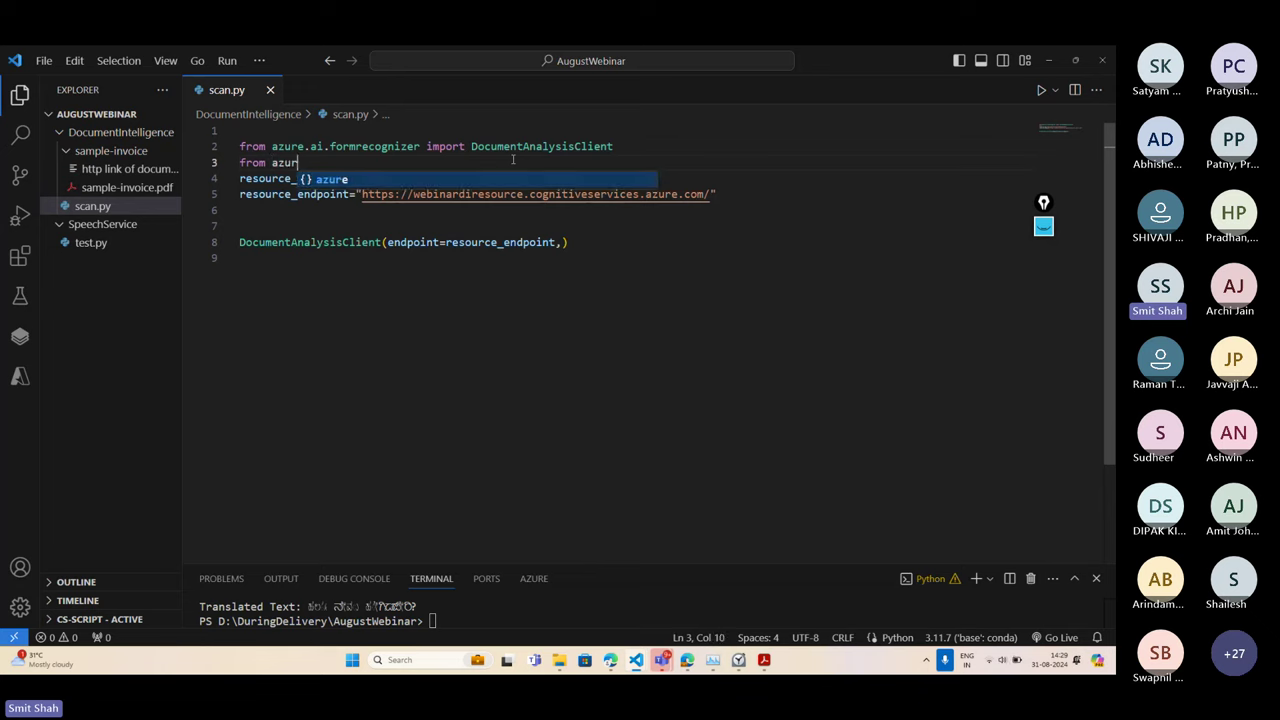
type("e.core")
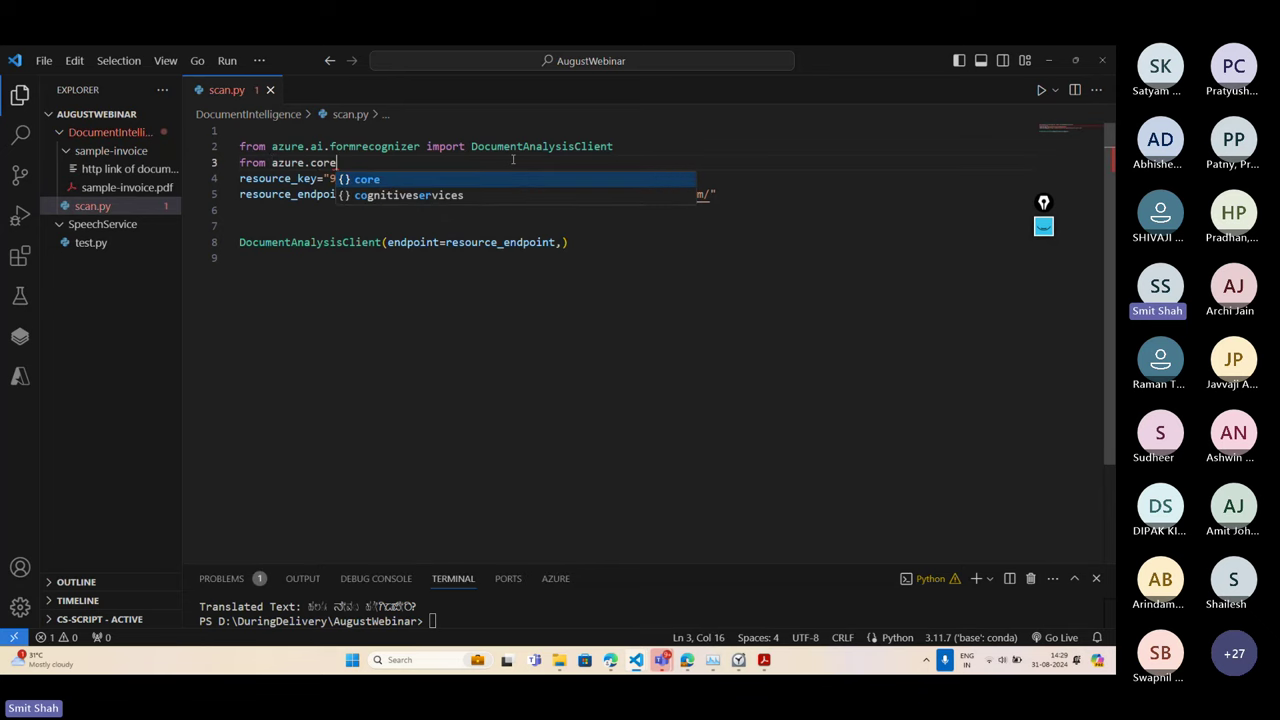
type(",credentila")
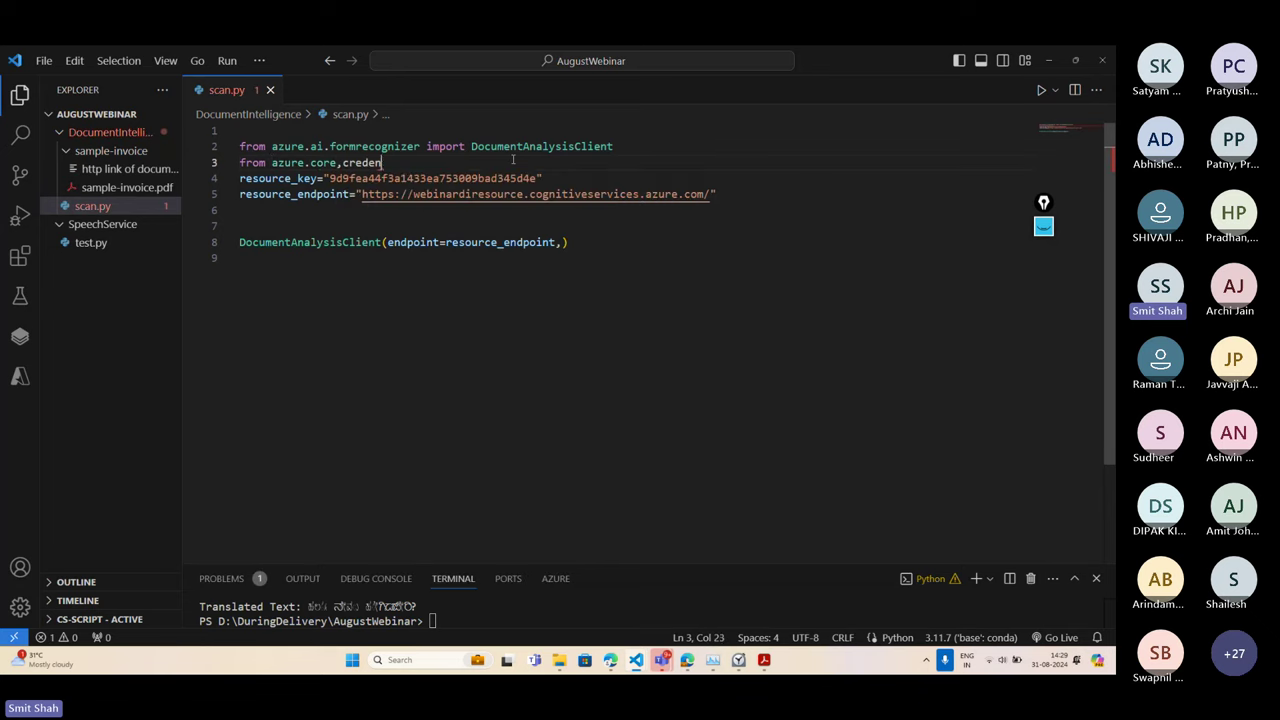
key("BackSpace")
key("BackSpace")
type("als im")
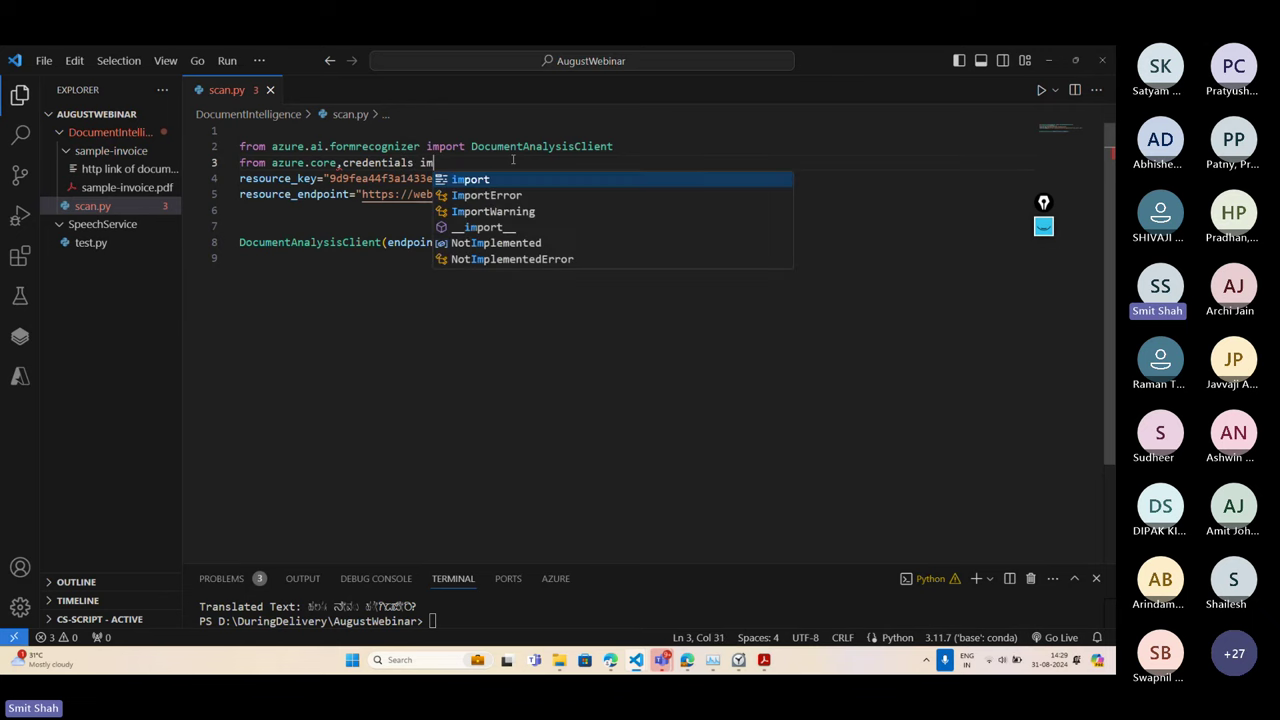
type("port Azur")
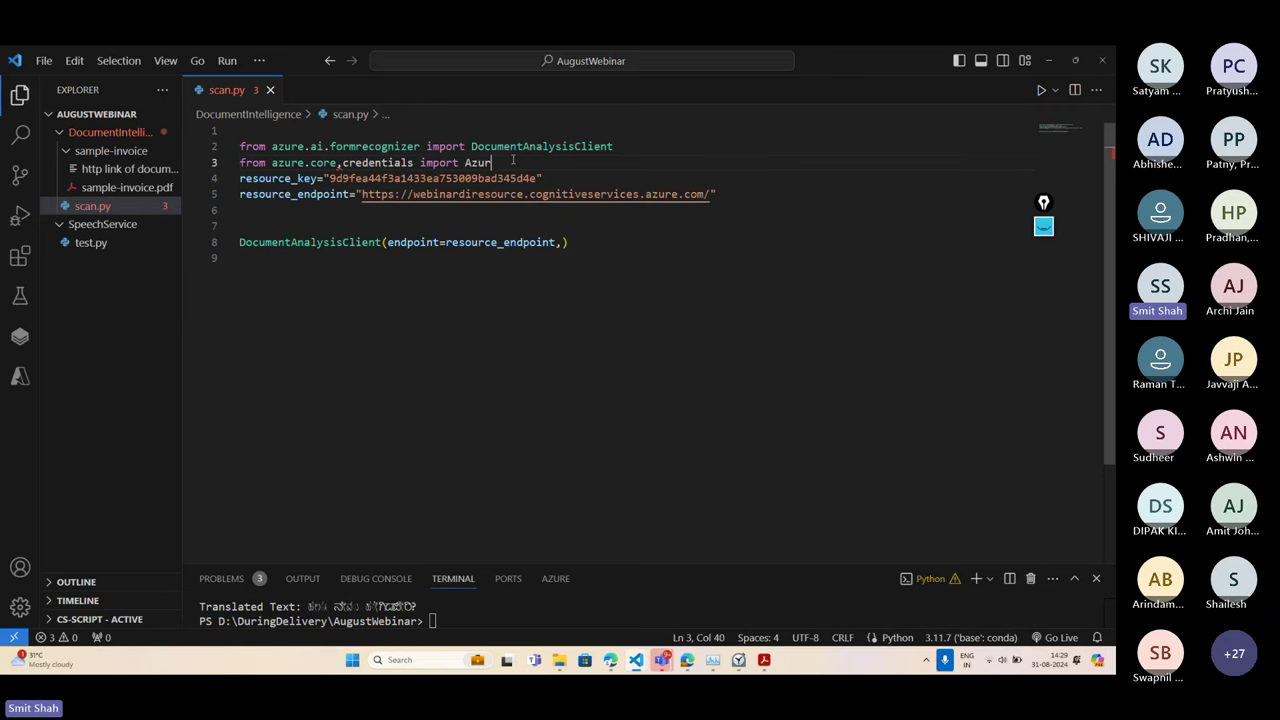
type("eKeyCredential")
Add credential=AzureKeyCredential() as the second argument of the DocumentAnalysisClient call
double_click(514, 162)
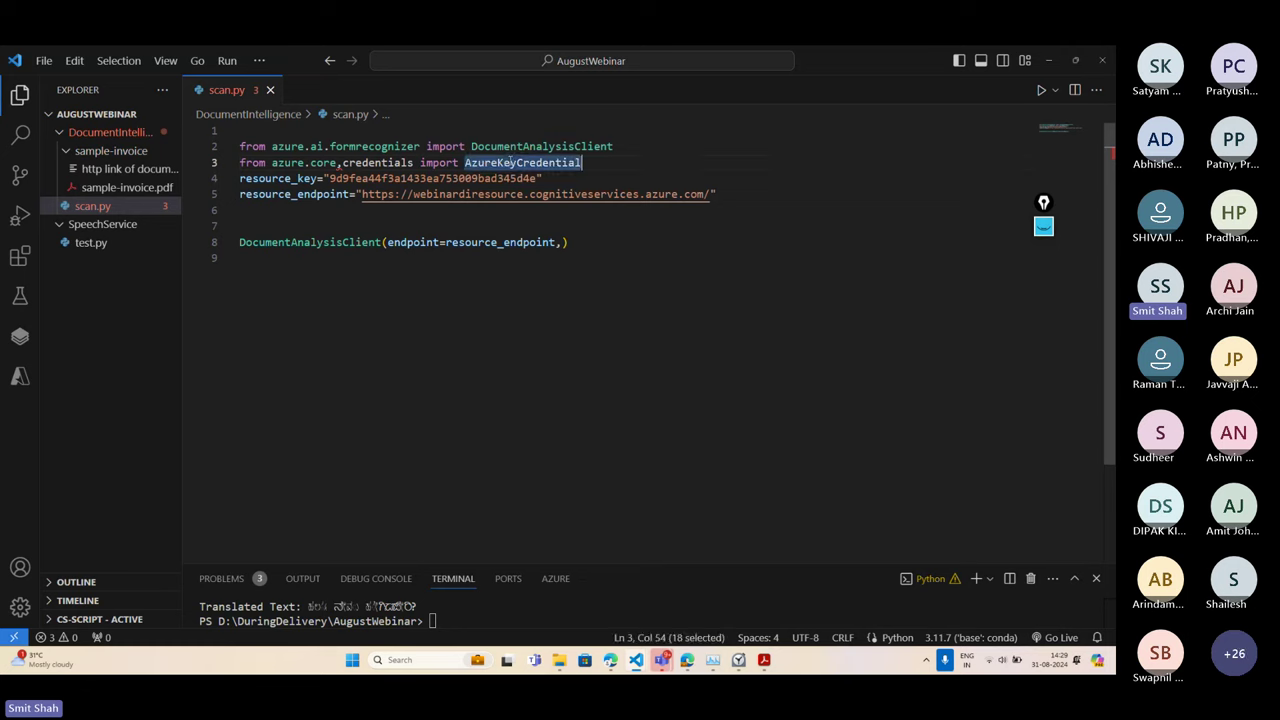
left_click(558, 242)
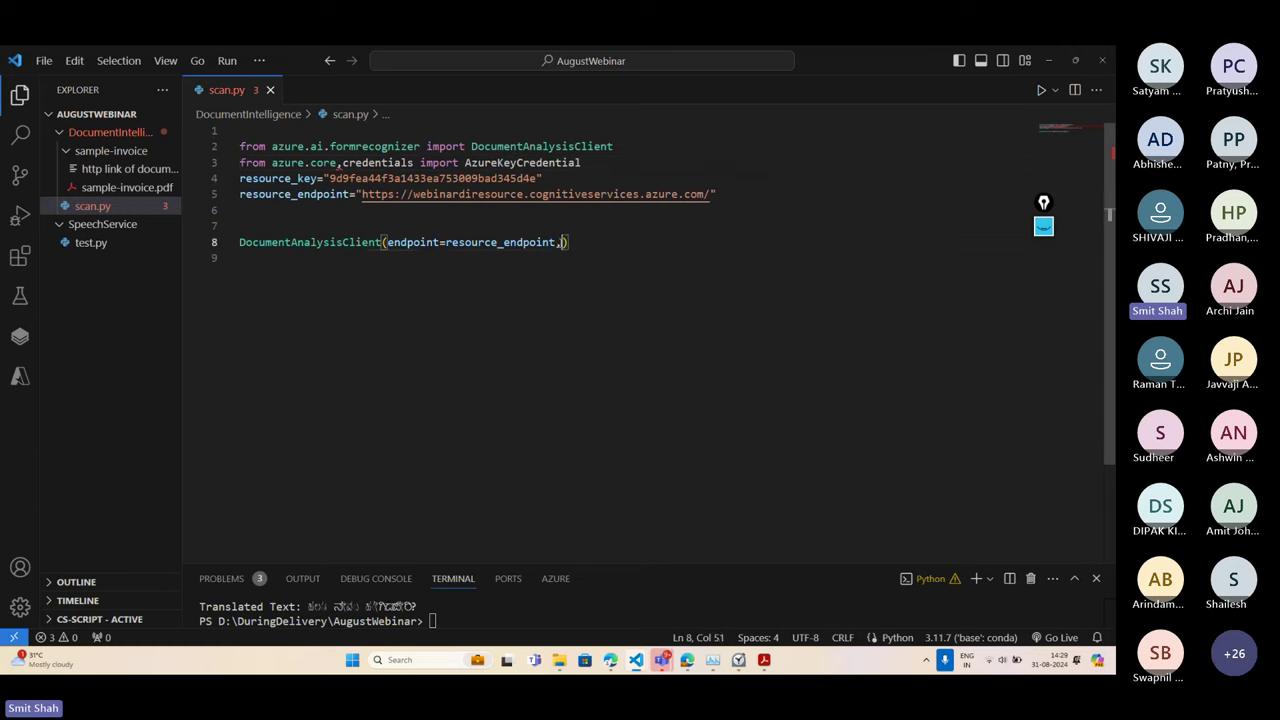
type("conn")
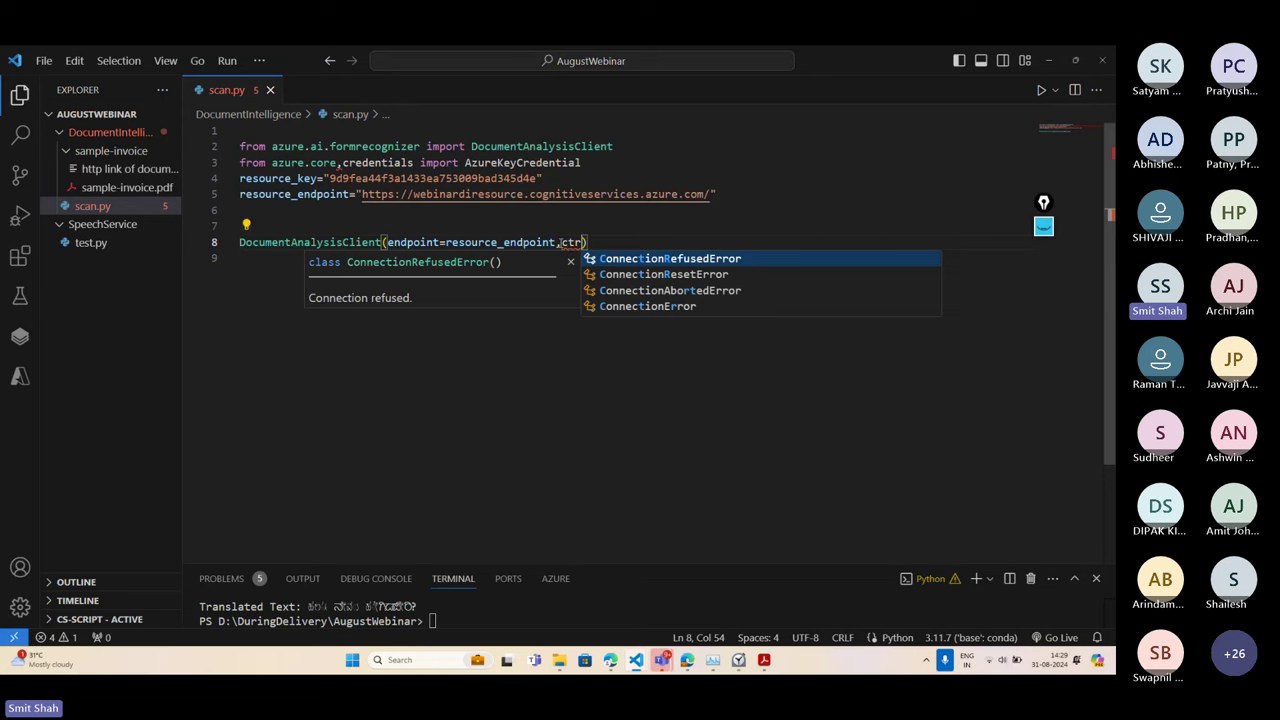
key("BackSpace")
key("BackSpace")
key("BackSpace")
type("redent")
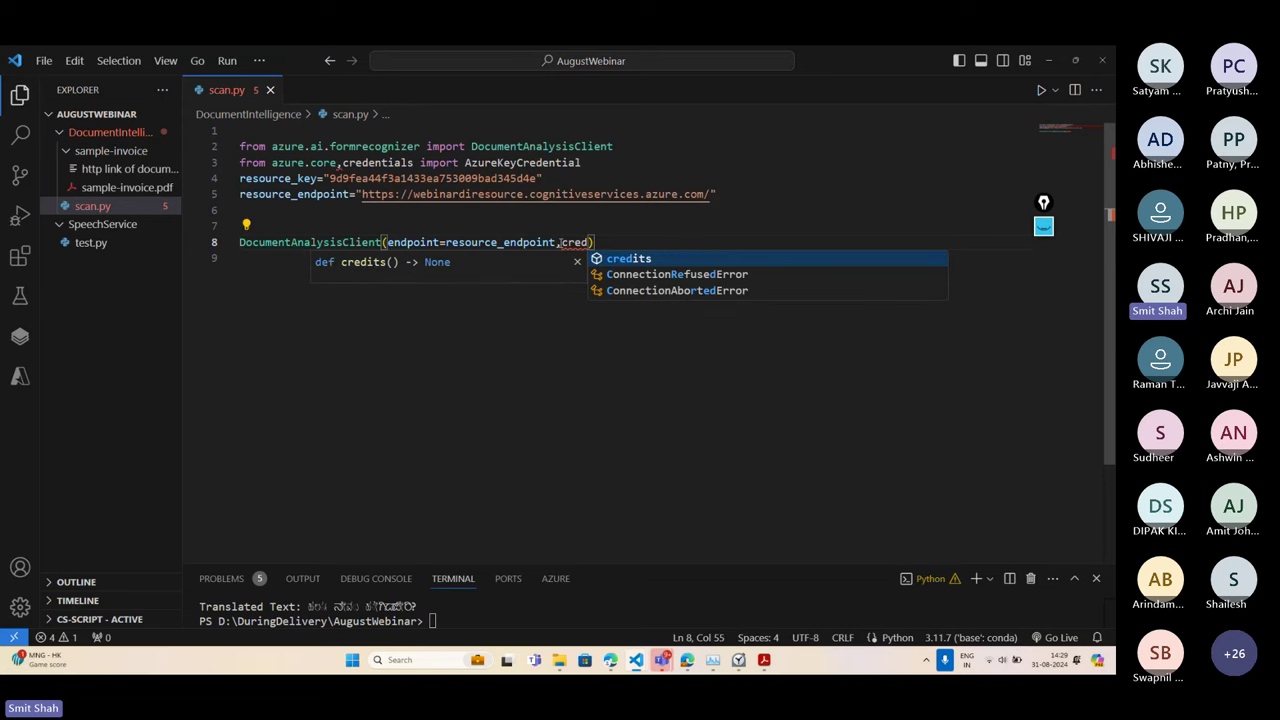
type("ial=")
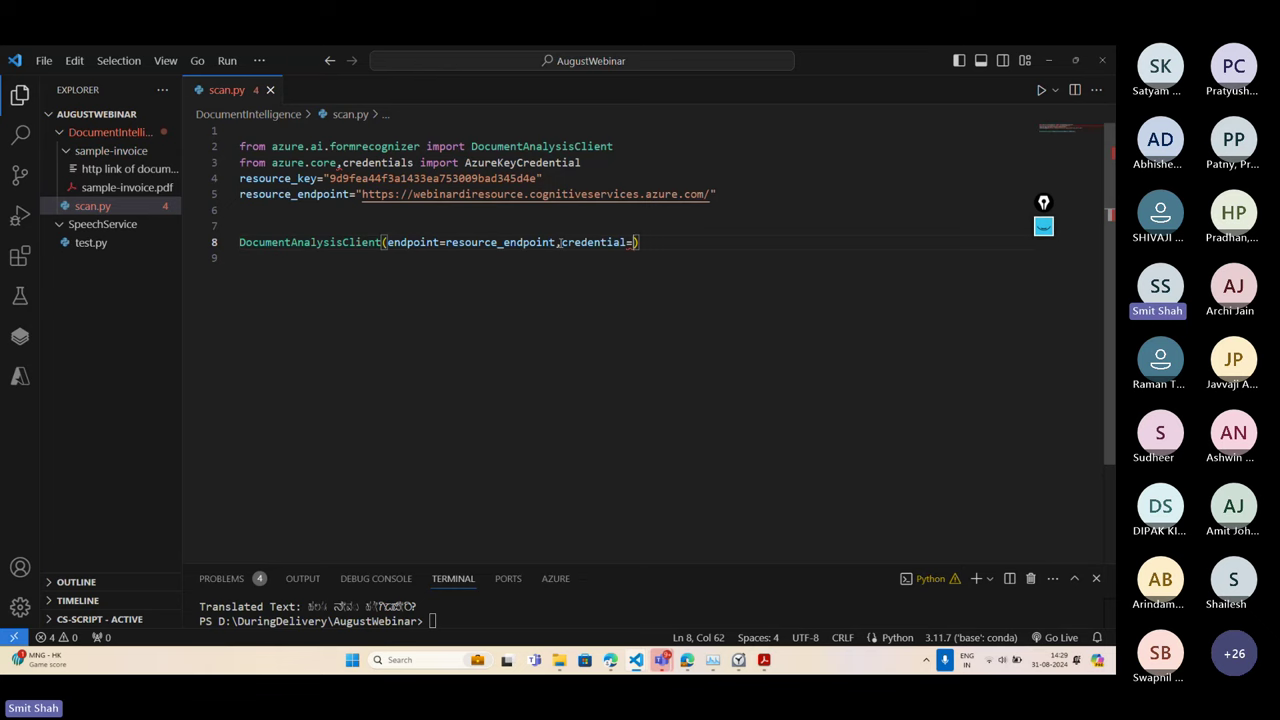
type("AzureKeyCredential(")
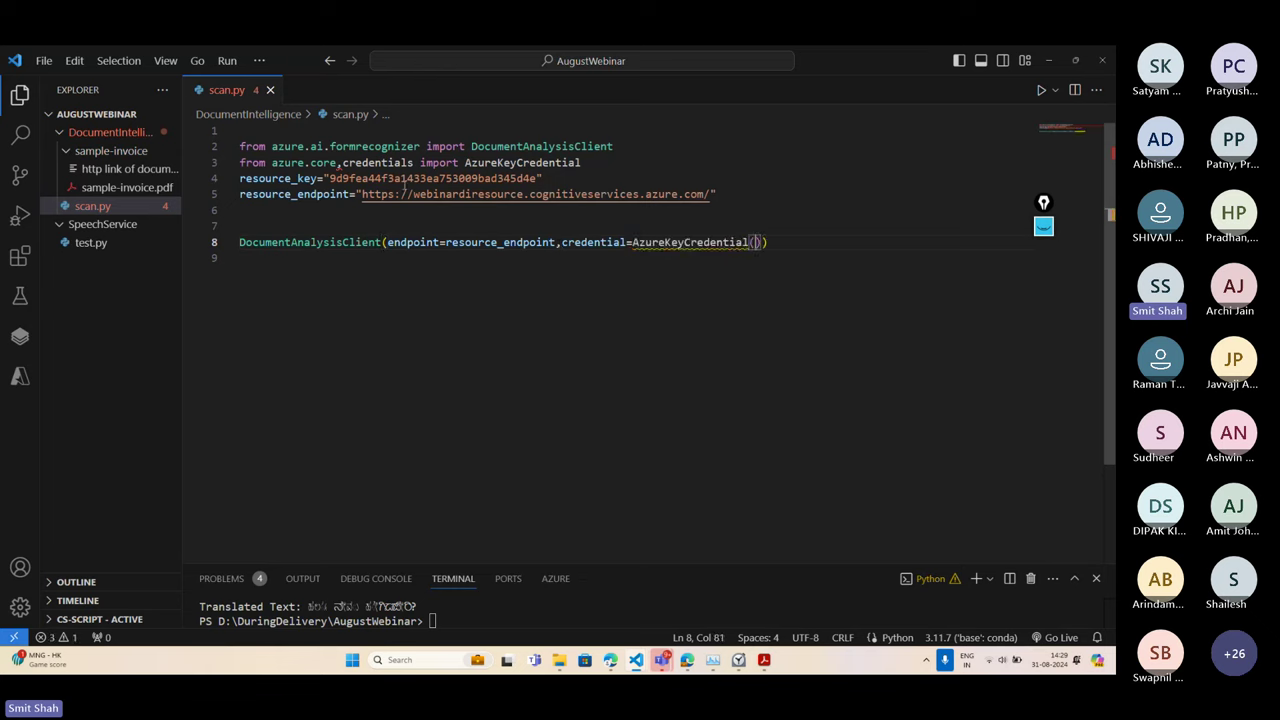
Pass the resource_key variable inside the AzureKeyCredential parentheses
double_click(404, 179)
left_click(756, 242)
double_click(280, 178)
key("ctrl+c")
left_click(756, 242)
key("ctrl+v")
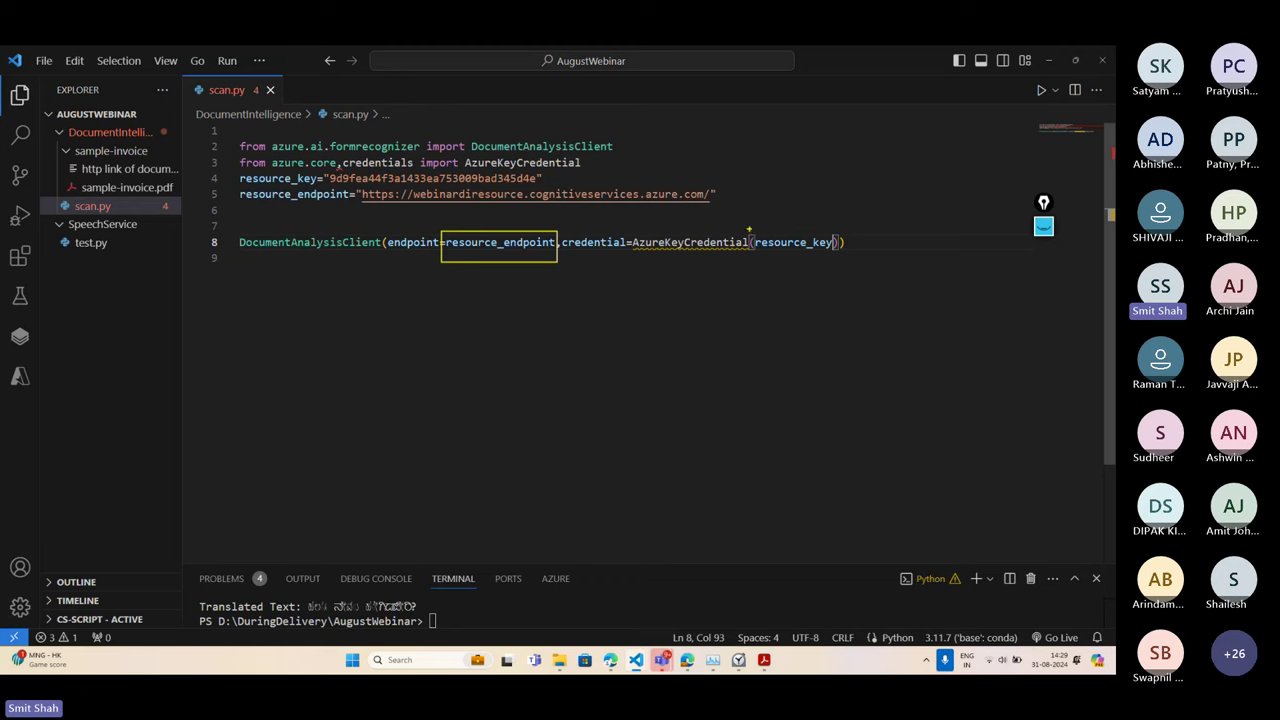
left_click_drag(748, 229, 836, 258)
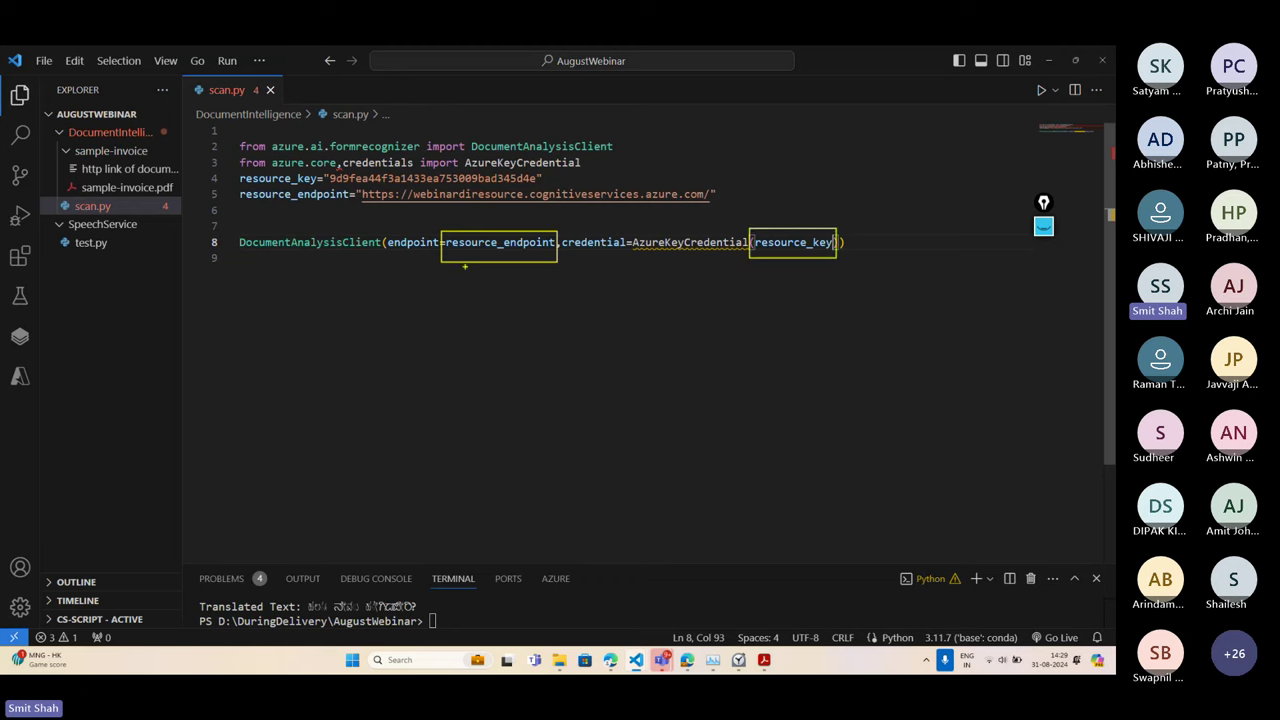
key("Escape")
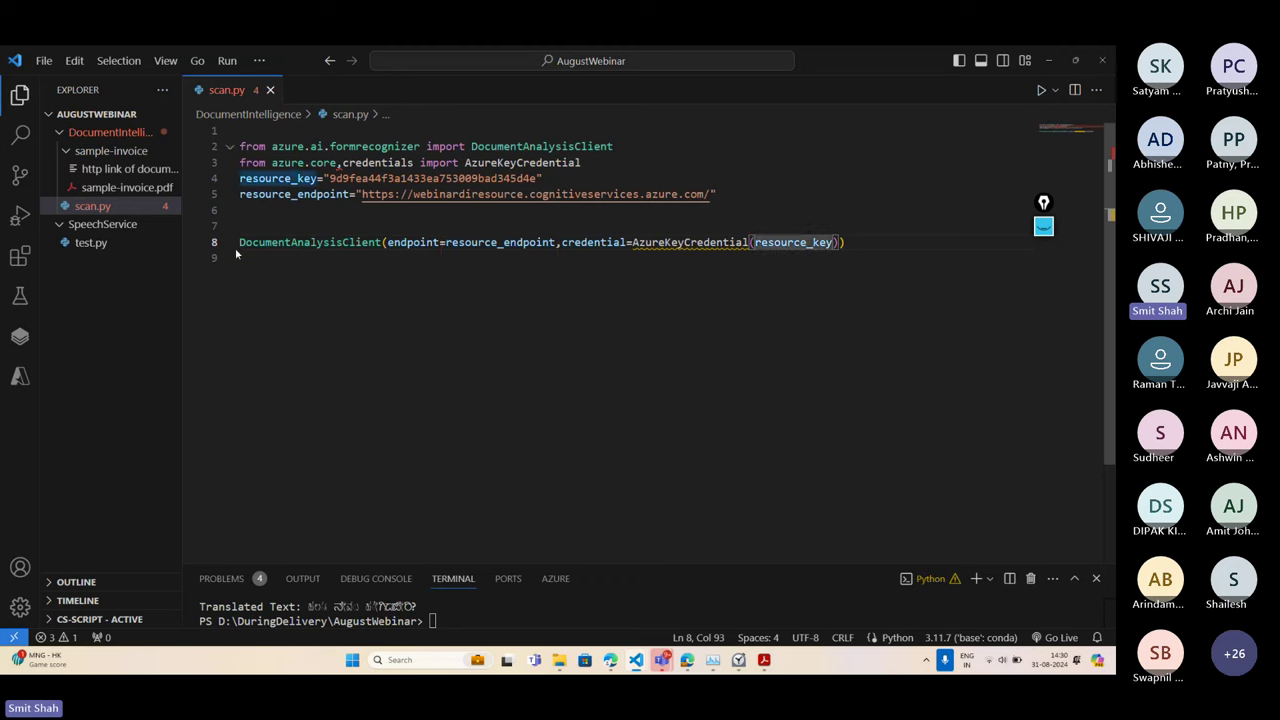
Assign the DocumentAnalysisClient call on line 8 to a variable named accessToResource
left_click(242, 245)
type("c")
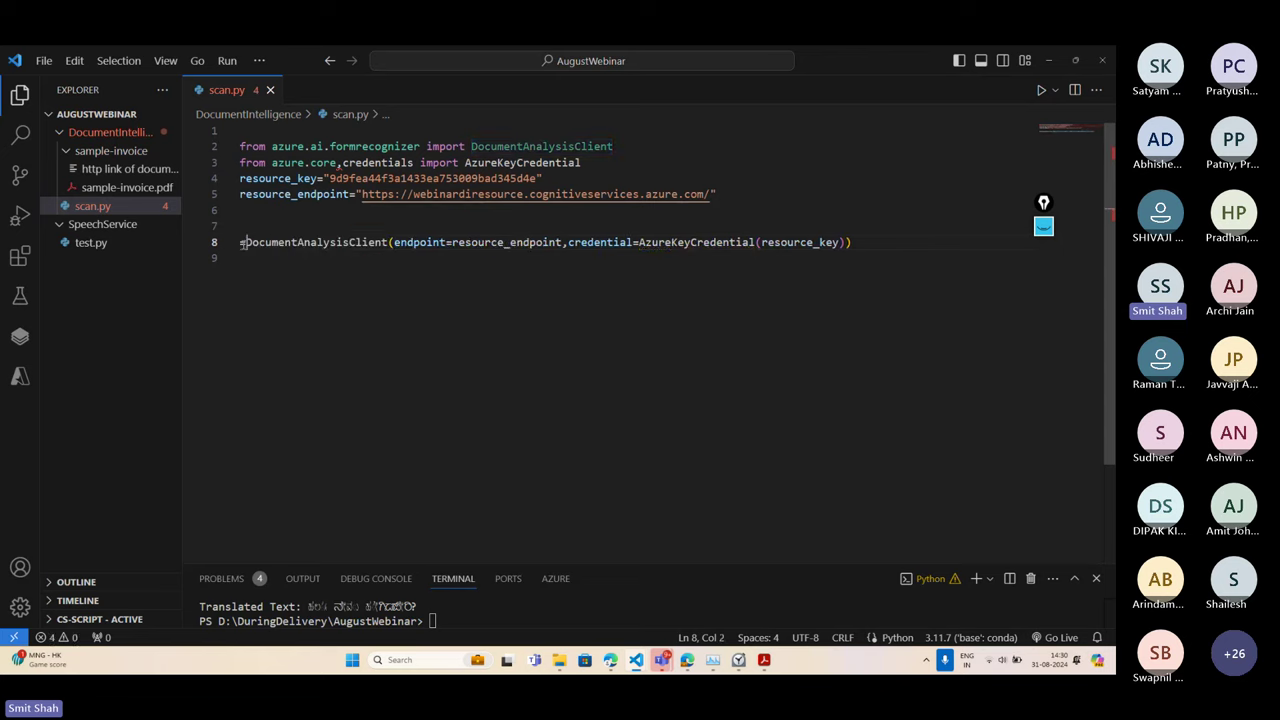
left_click(241, 243)
type("accessT")
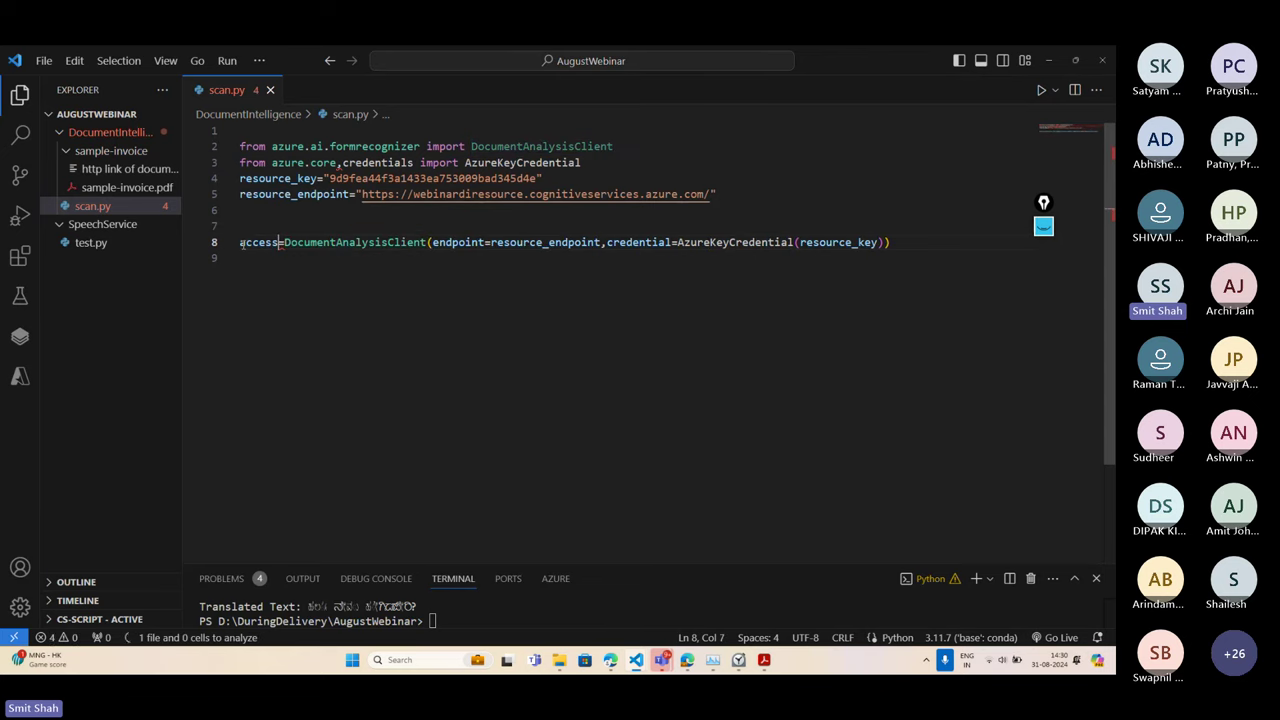
type("oResource")
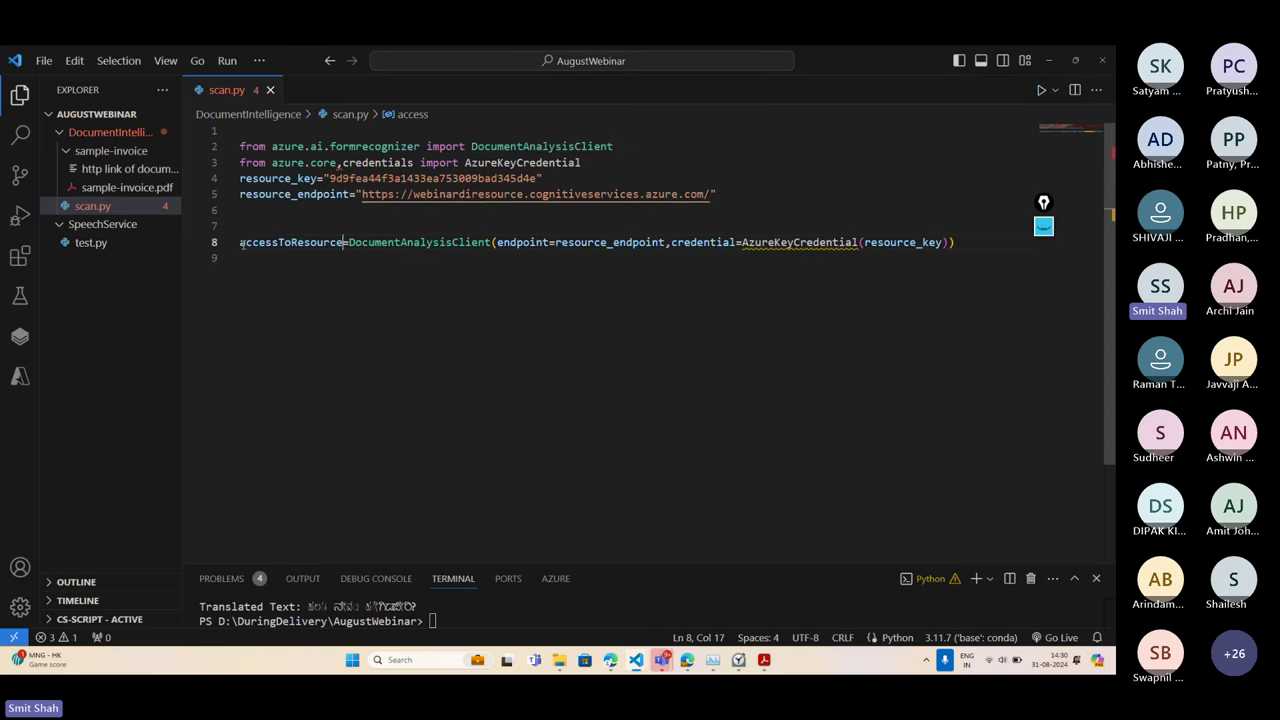
double_click(289, 243)
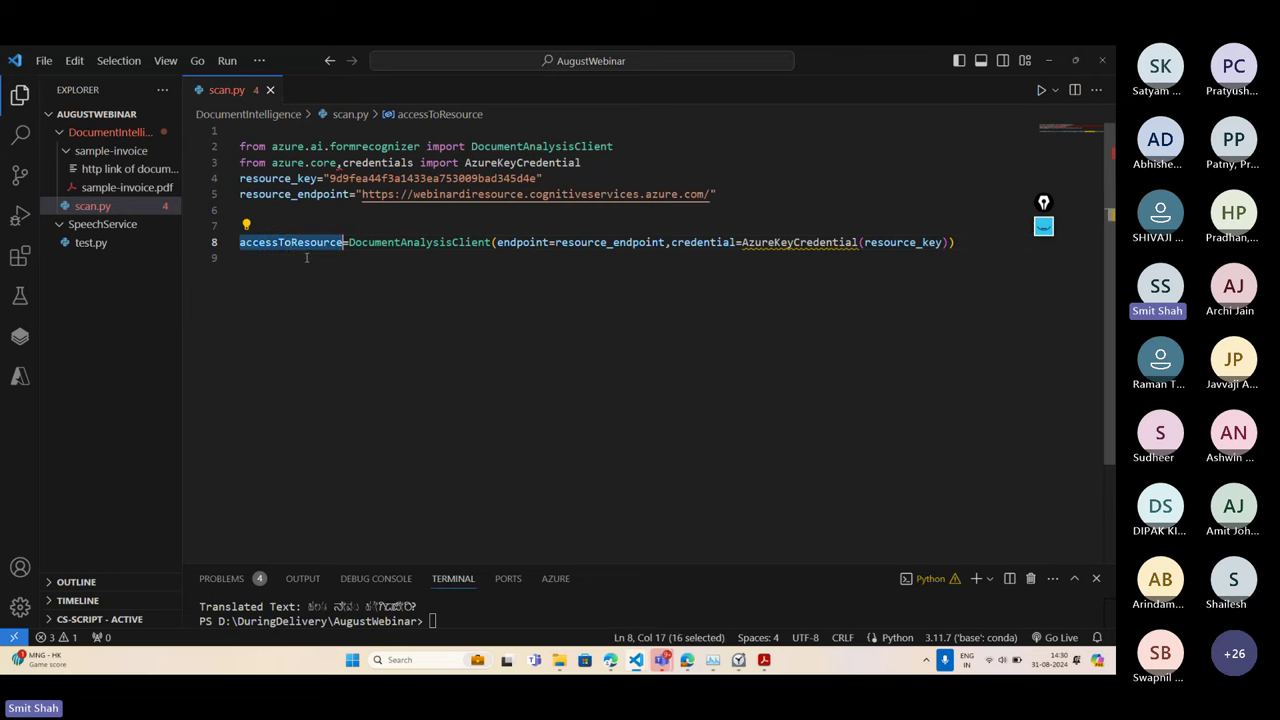
Add a print statement below the client line that outputs "Access To Resource has been granted"
left_click(306, 258)
type("pri")
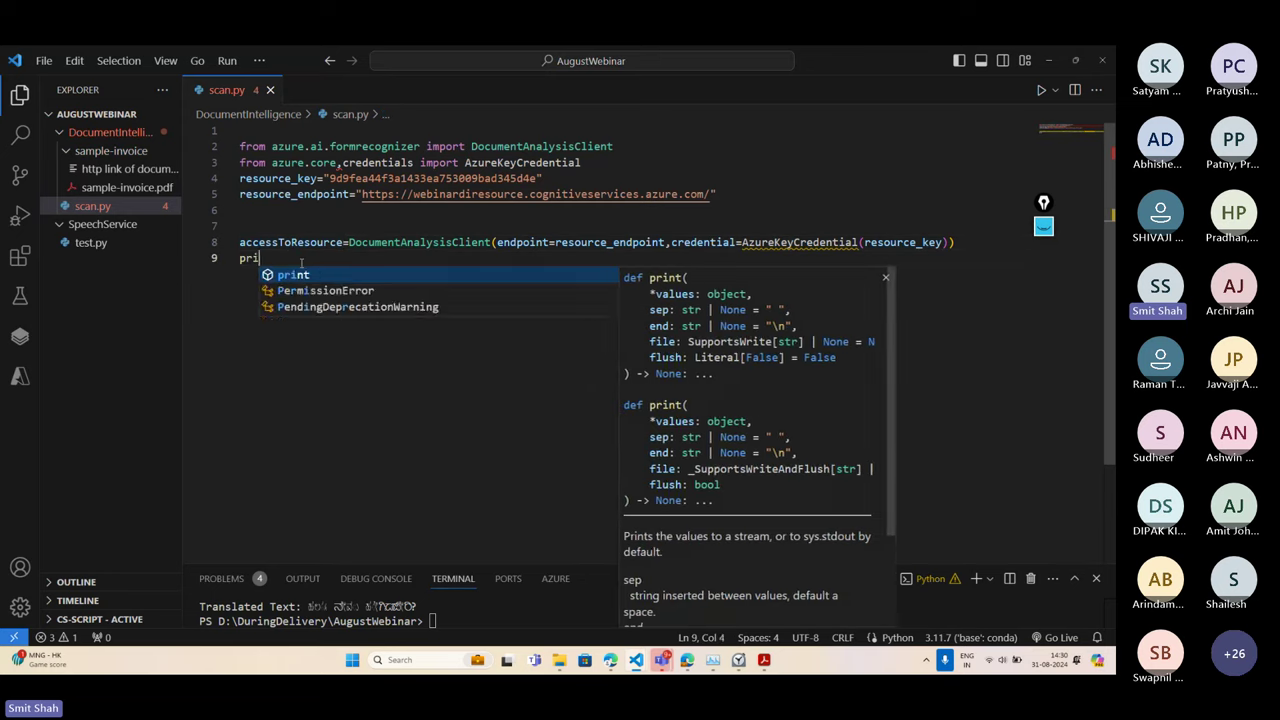
type("nt()")
type("\"\"")
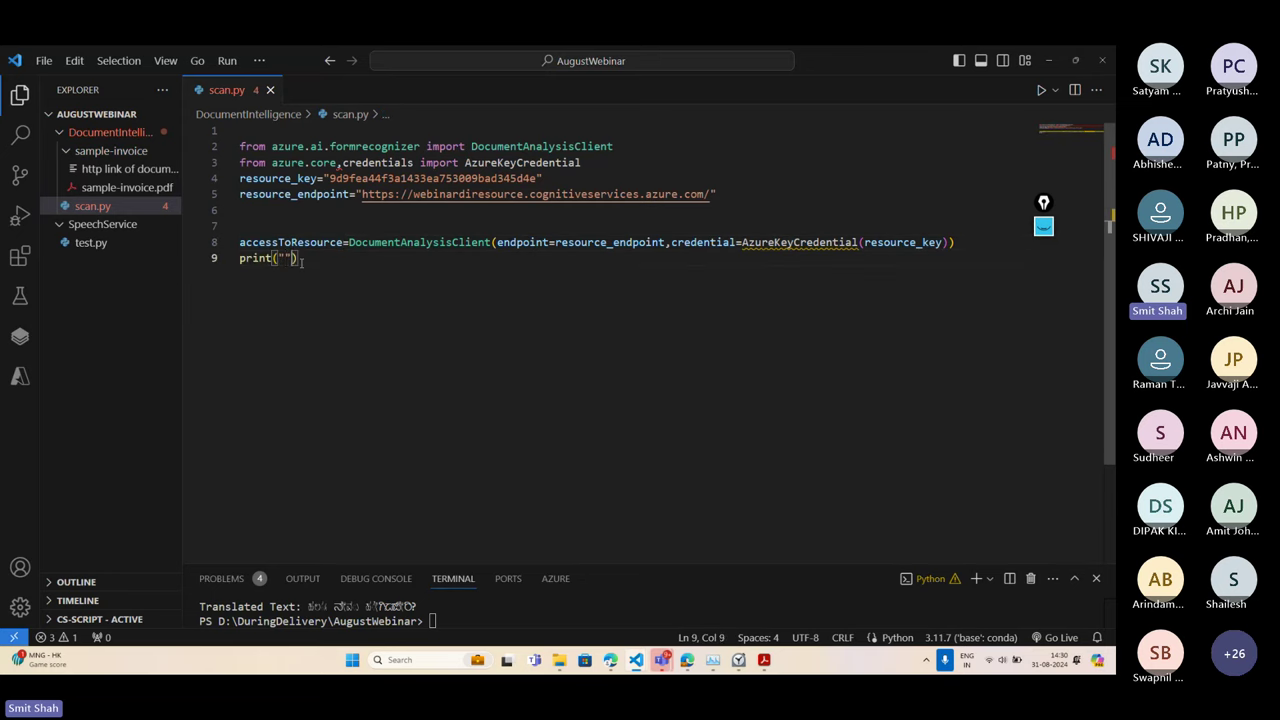
type("Access To Reso")
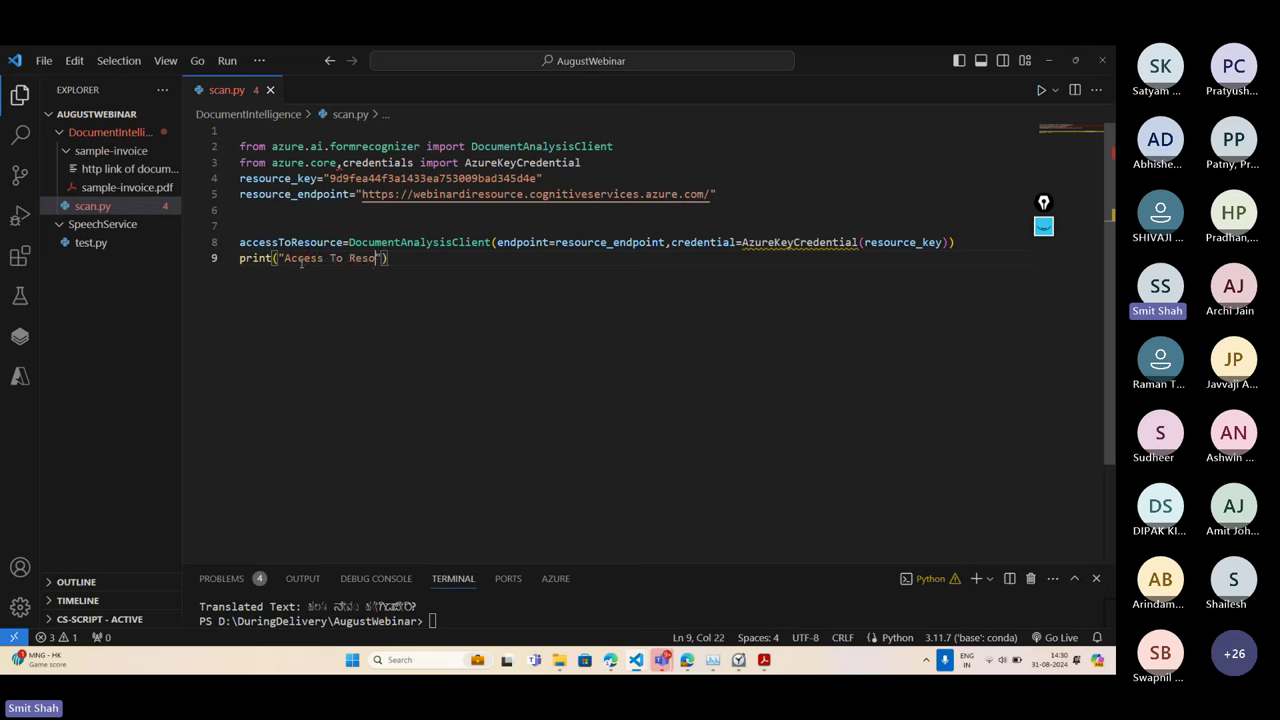
type("urce has been granted")
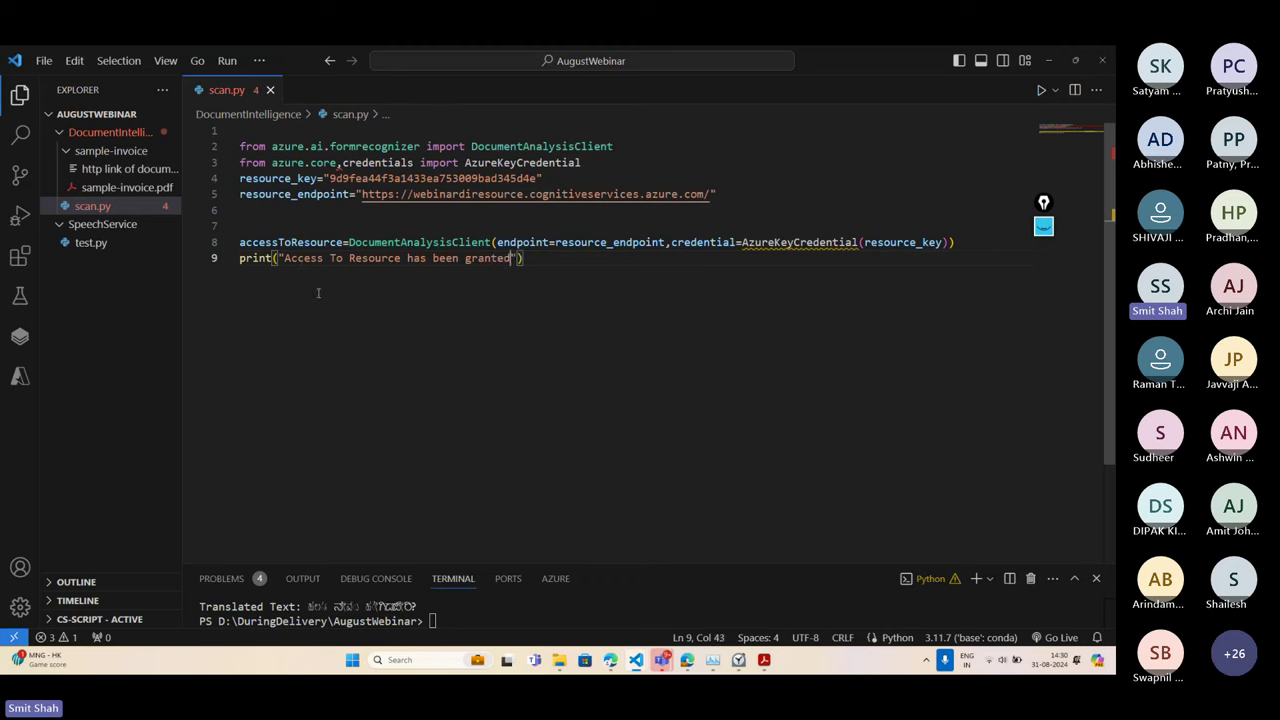
Correct the second import to azure.core.credentials by replacing the comma after core with a dot
left_click(576, 242)
left_click(342, 162)
key("BackSpace")
type(".")
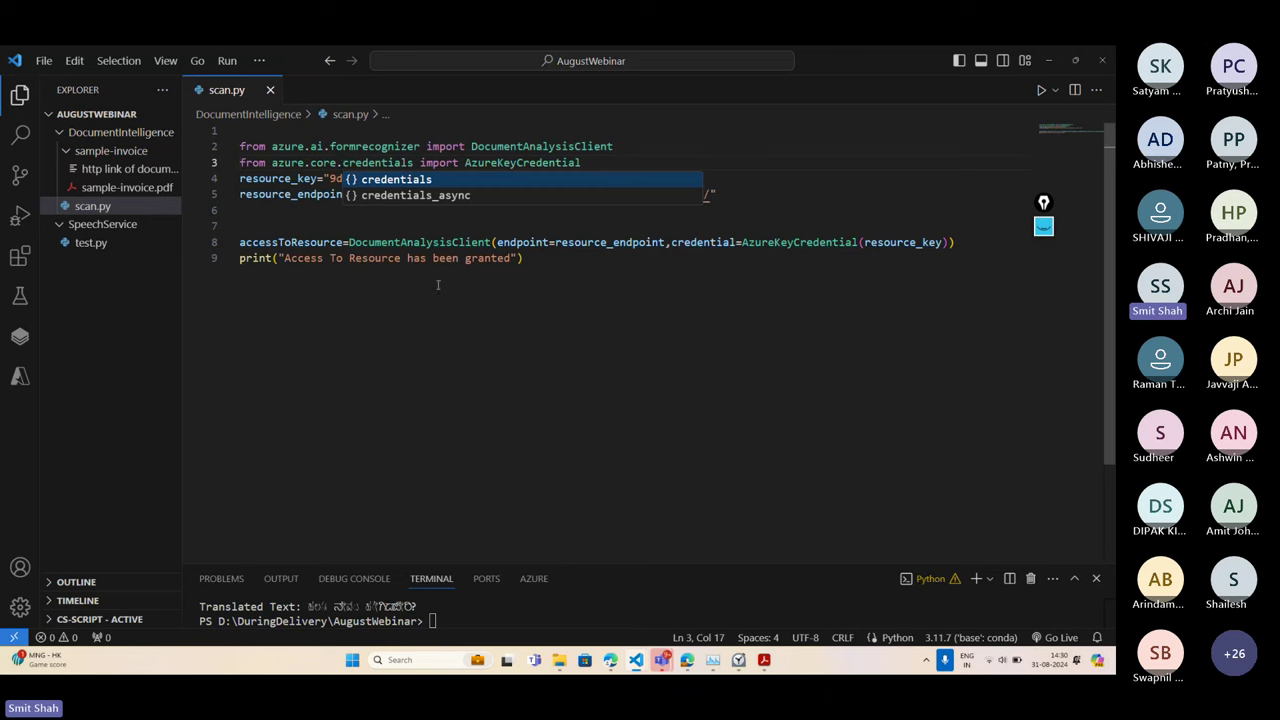
left_click(582, 271)
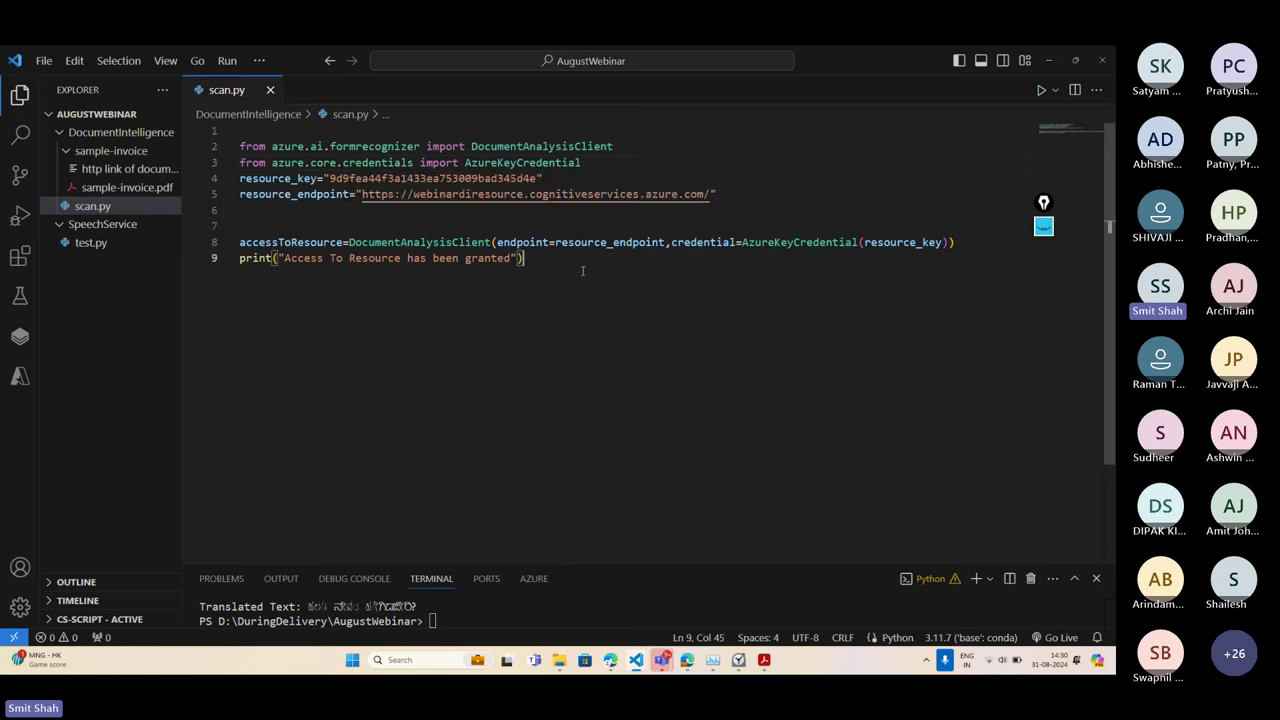
Run scan.py and check its output in the resized terminal
left_click(1041, 90)
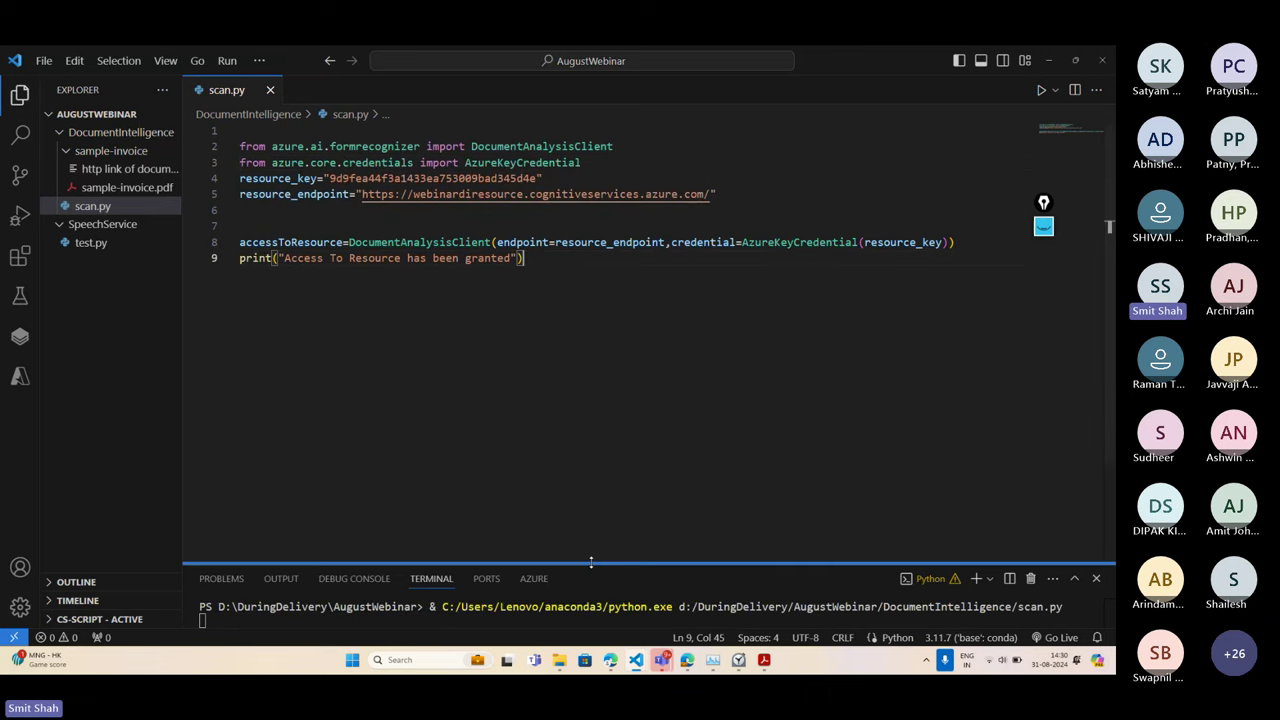
left_click_drag(591, 562, 580, 390)
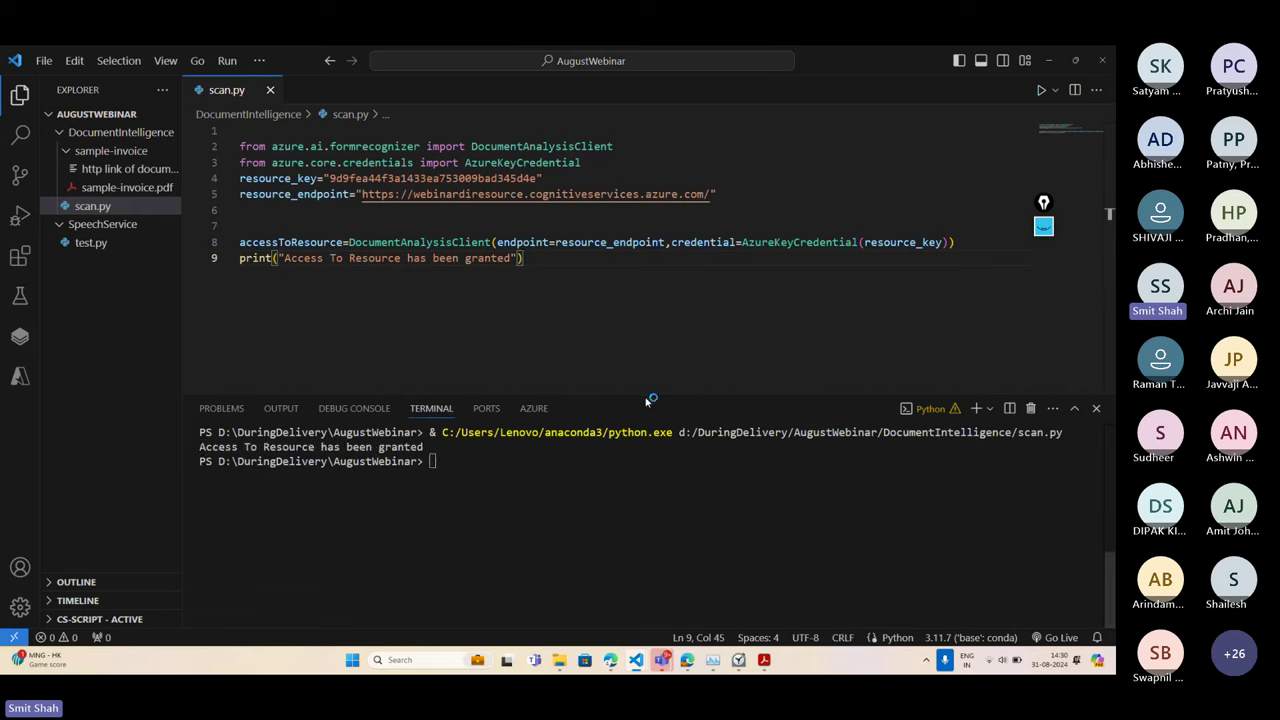
left_click_drag(651, 400, 629, 538)
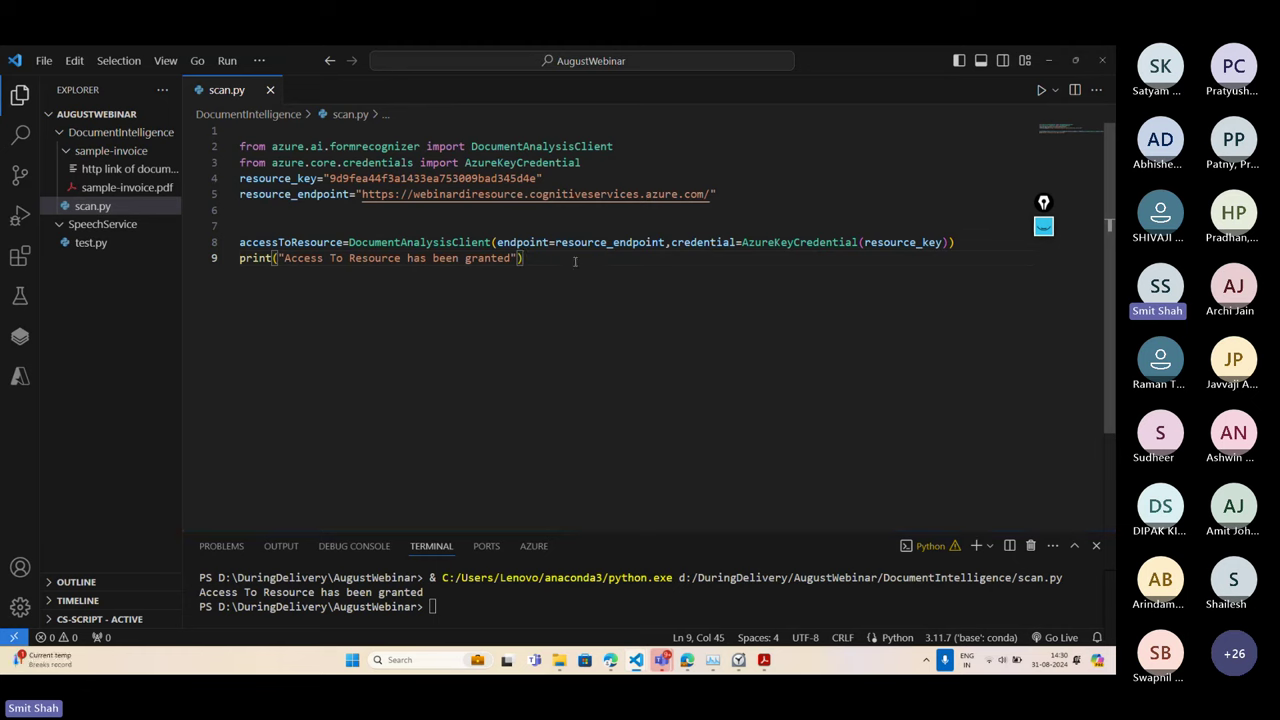
Start a modelId='' assignment below the print statement, leaving one blank line between them
key("Return")
key("Return")
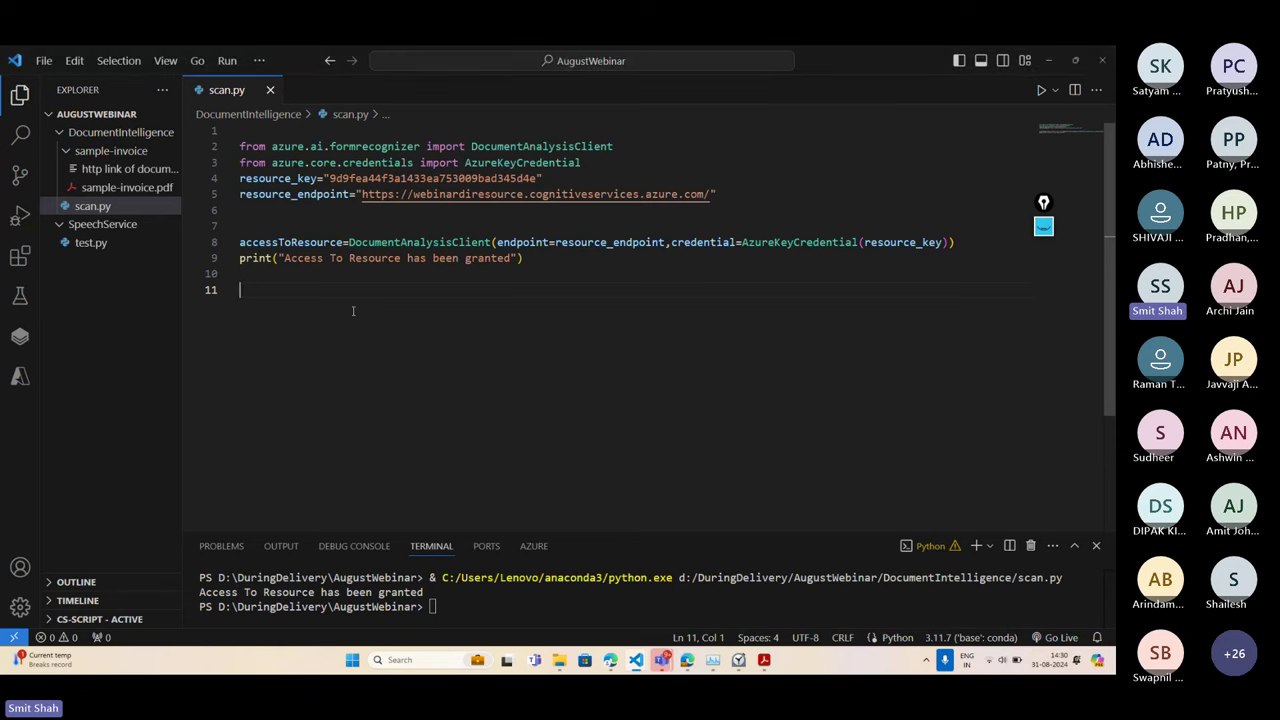
type("modelId=")
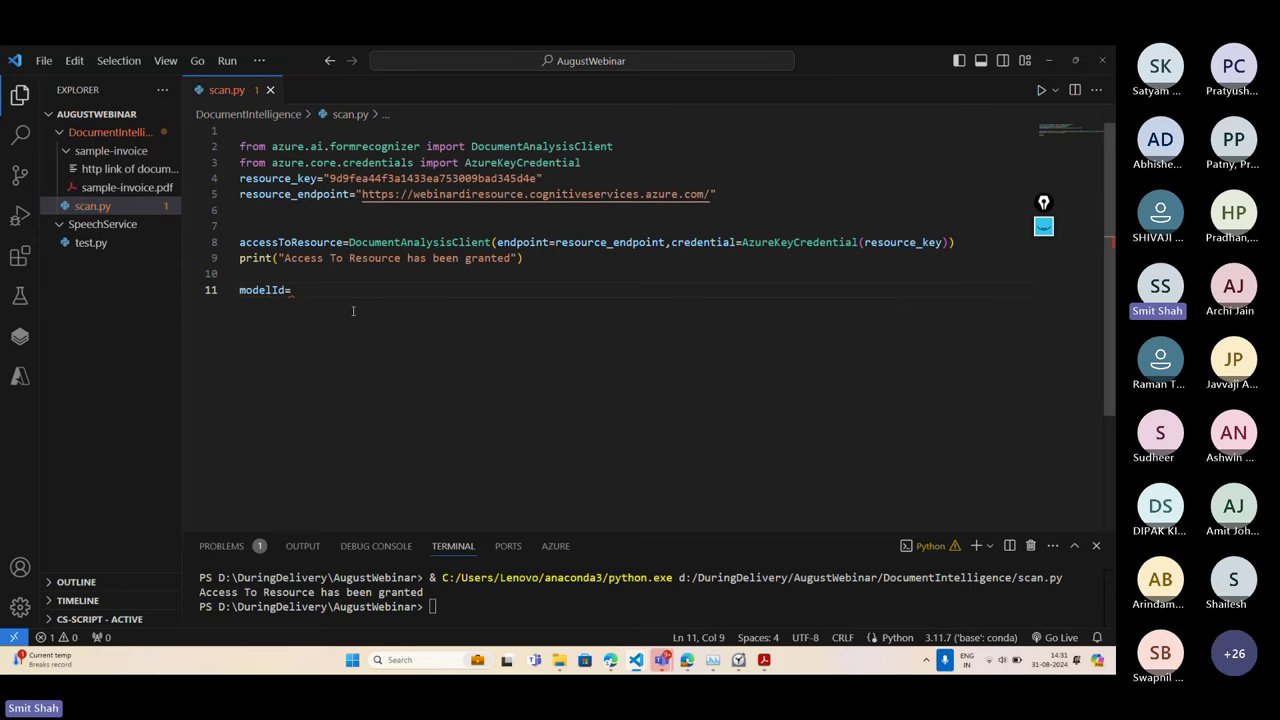
type("'")
key("Left")
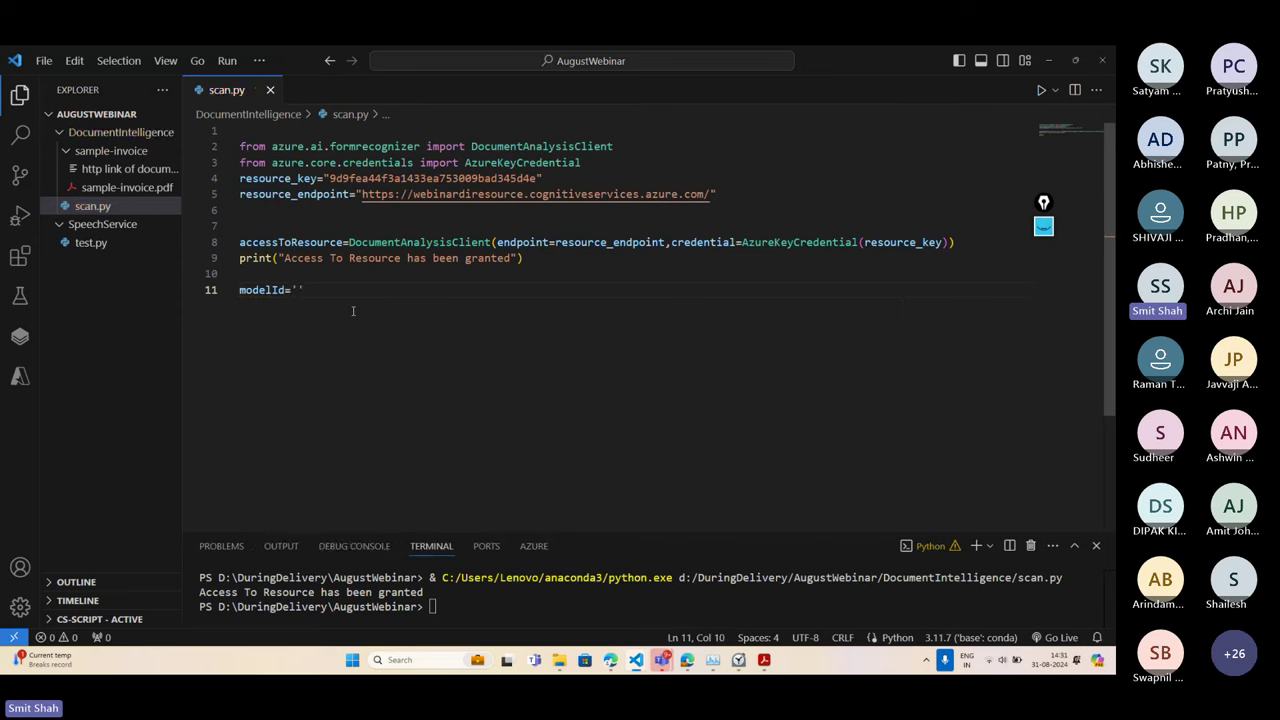
Switch to Edge and open the Document Intelligence invoice model article on Microsoft Learn
left_click(1046, 66)
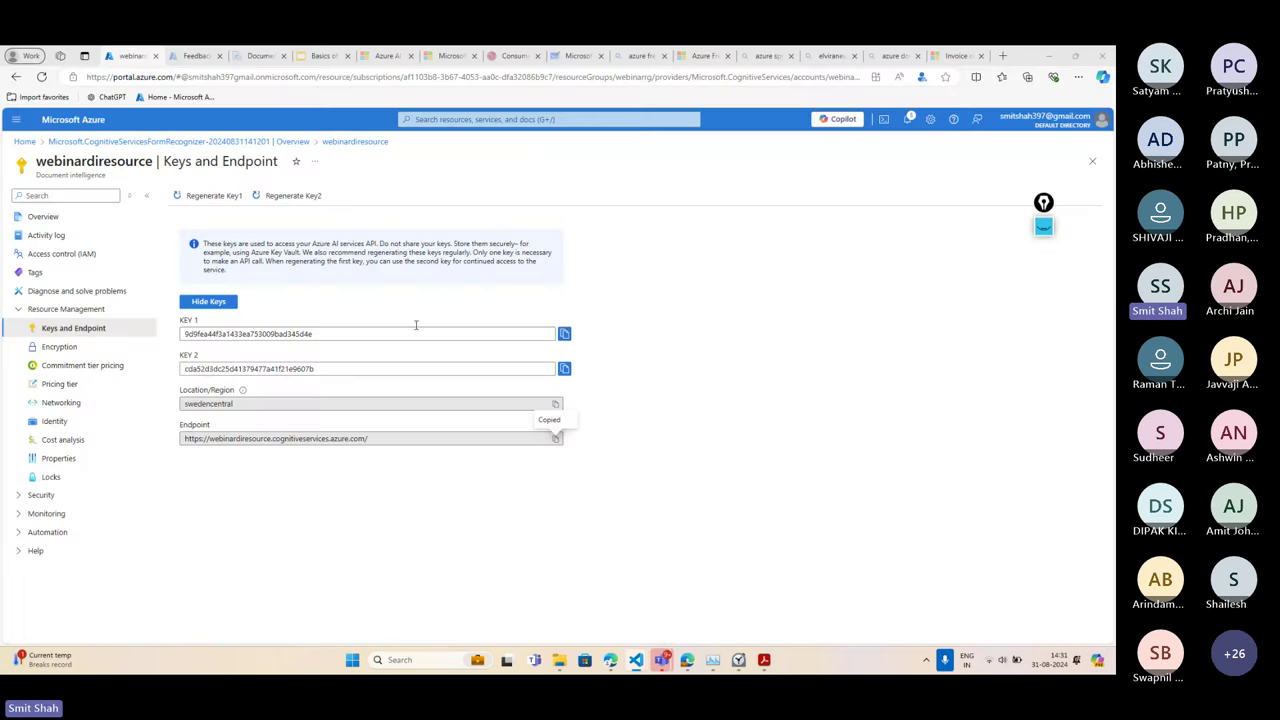
left_click(962, 55)
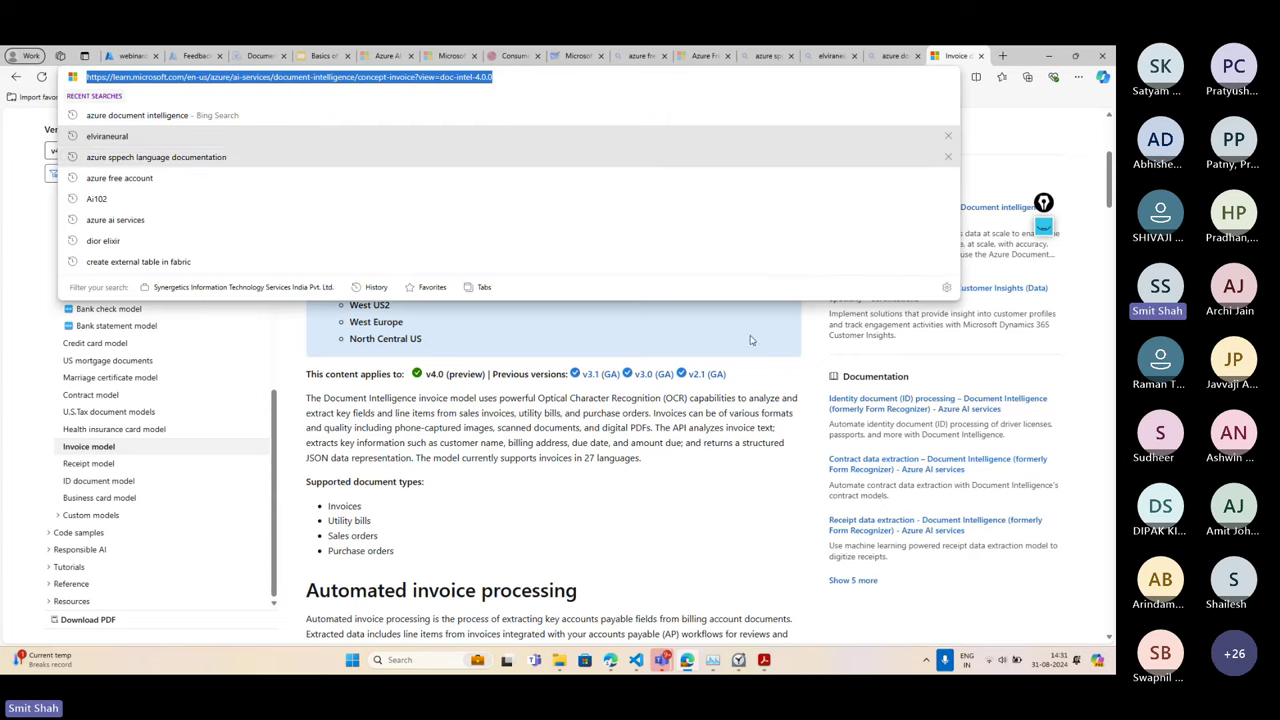
left_click(1083, 510)
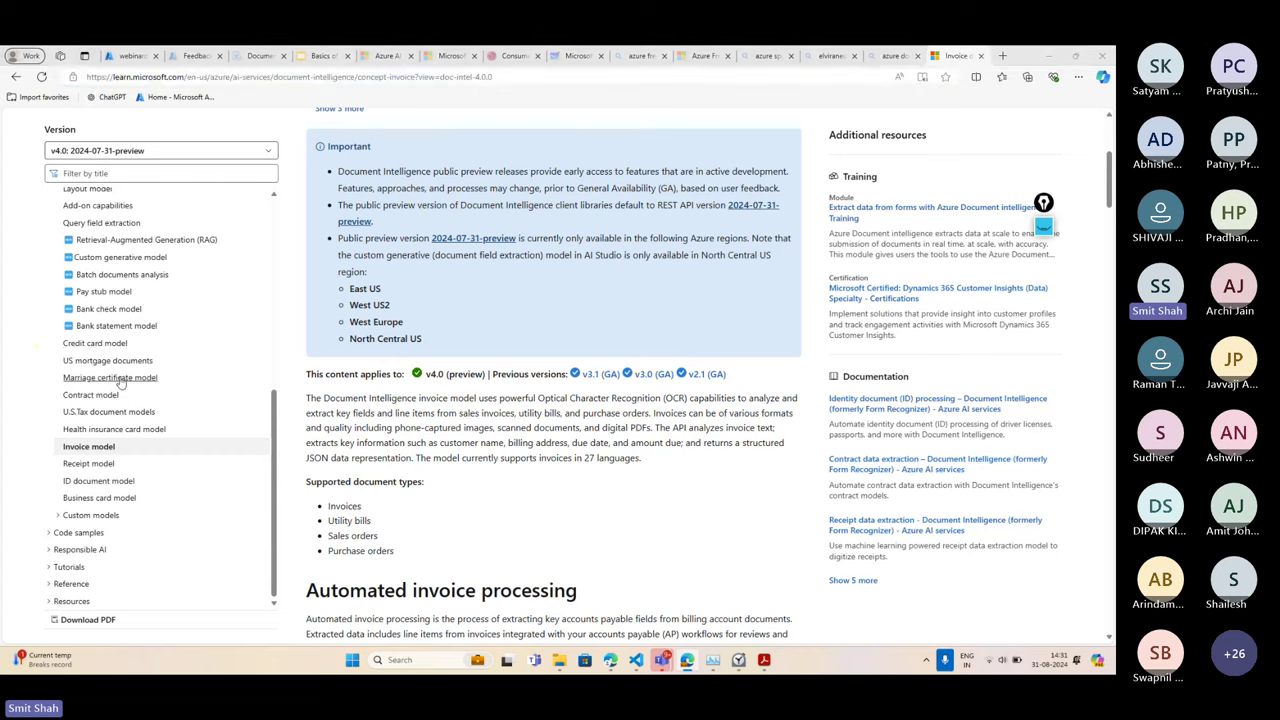
mouse_move(53, 335)
left_mouse_down()
mouse_move(196, 434)
mouse_move(241, 492)
left_mouse_up()
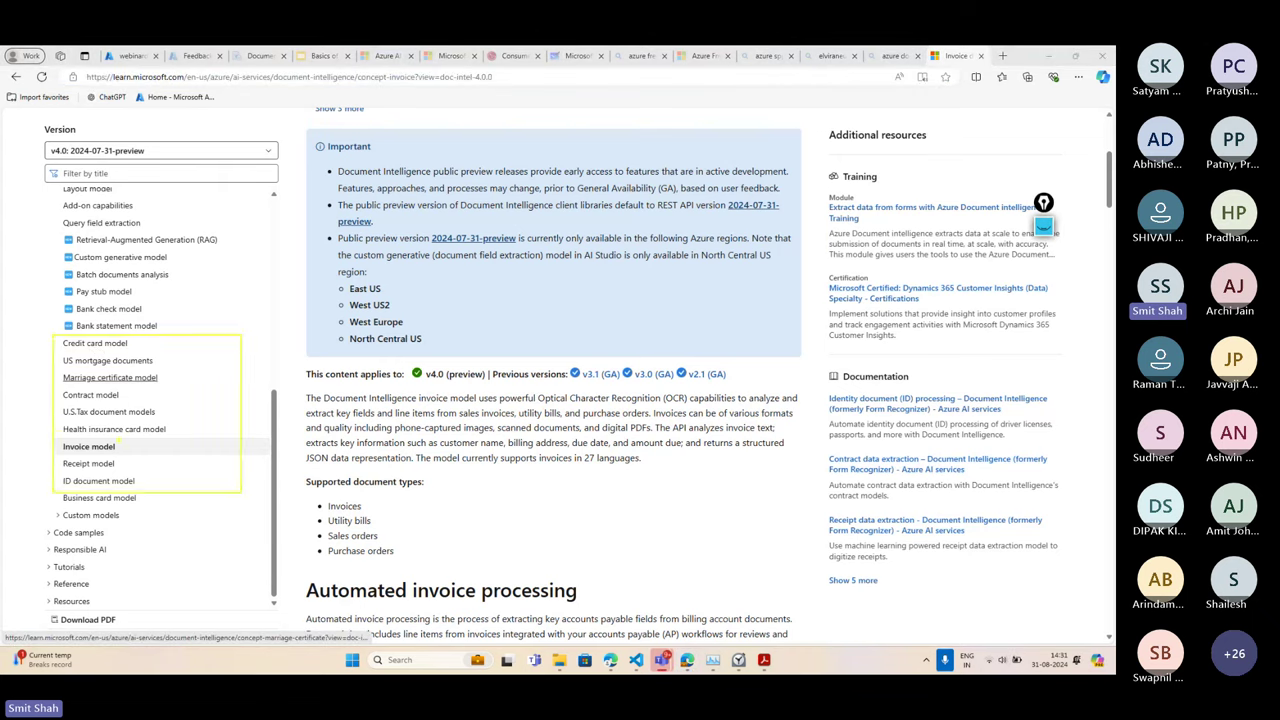
mouse_move(118, 440)
left_mouse_down()
mouse_move(50, 456)
mouse_move(125, 452)
left_mouse_up()
key("Escape")
left_click(101, 452)
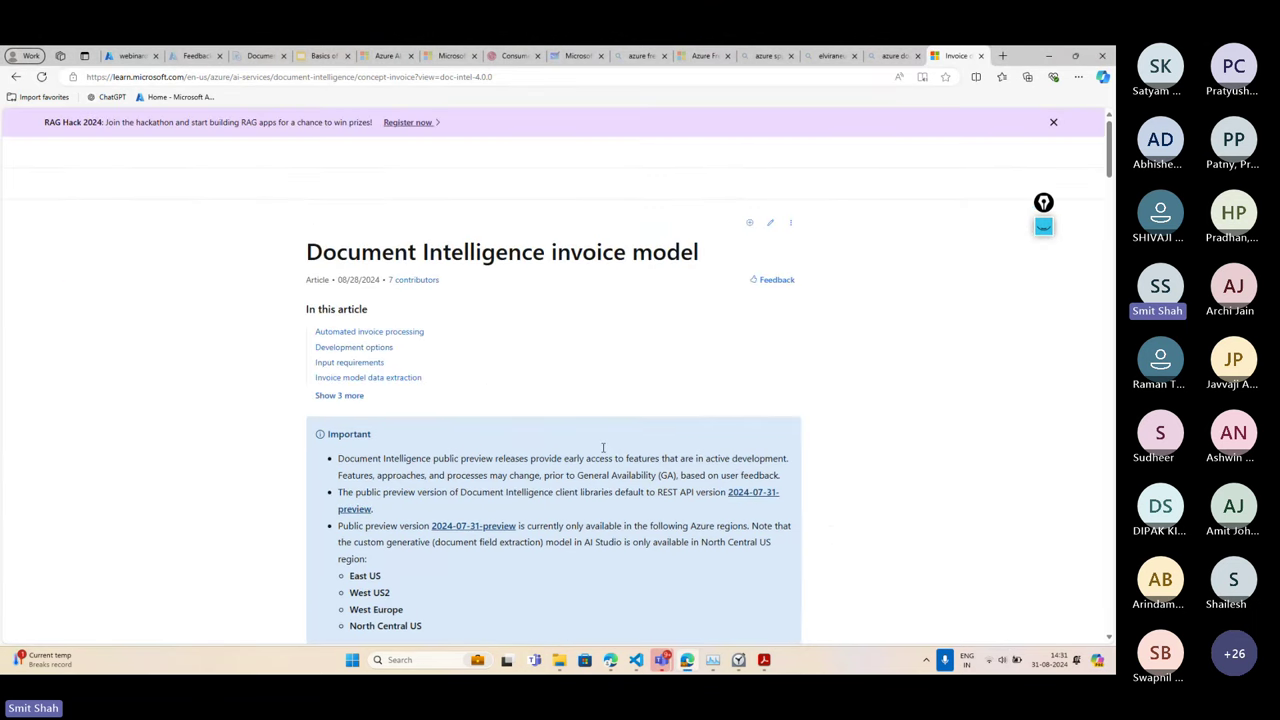
Copy the invoice model's ID, prebuilt-invoice, from the Development options table
scroll(603, 450, "down", 2)
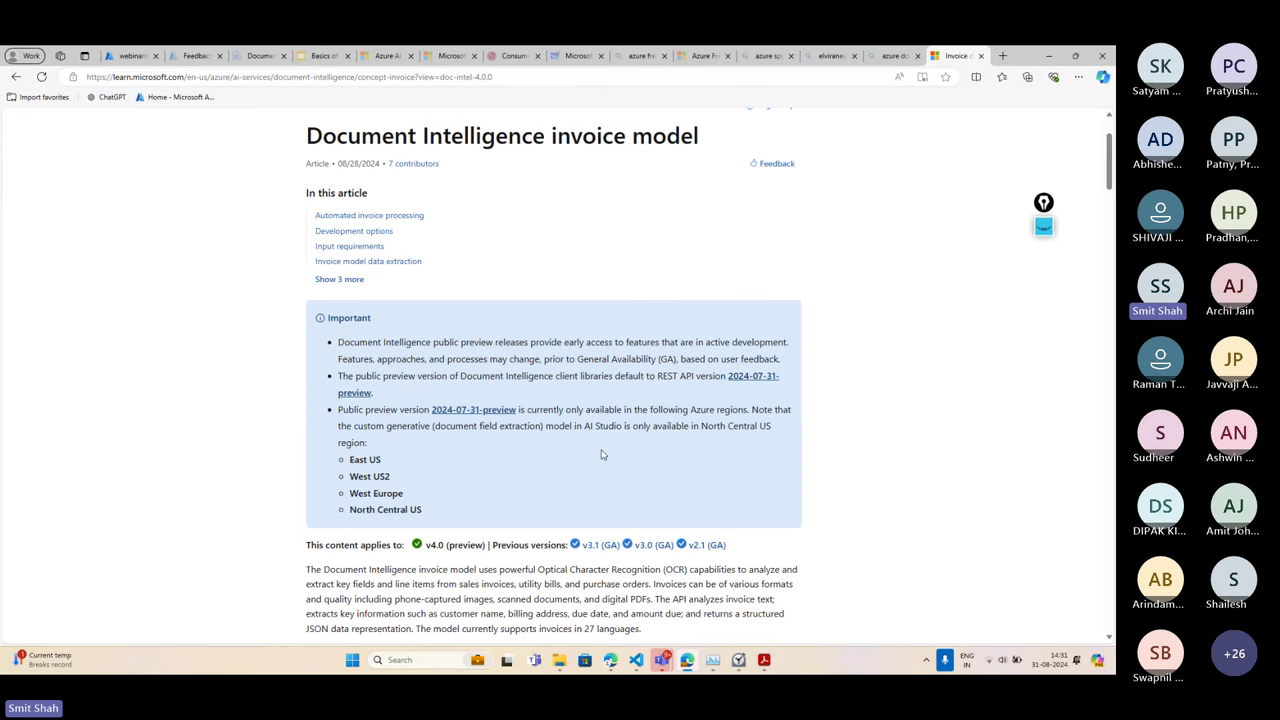
scroll(595, 453, "down", 1)
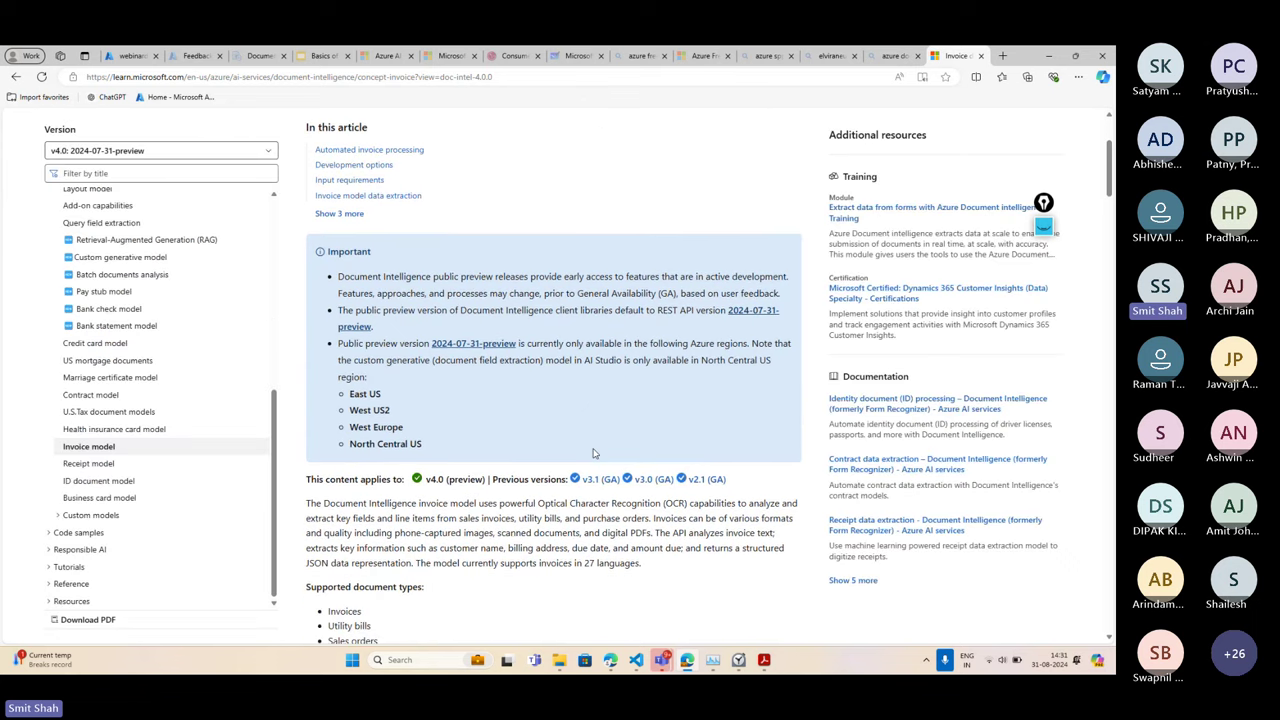
scroll(593, 453, "down", 10)
left_click_drag(678, 331, 750, 337)
key("ctrl+c")
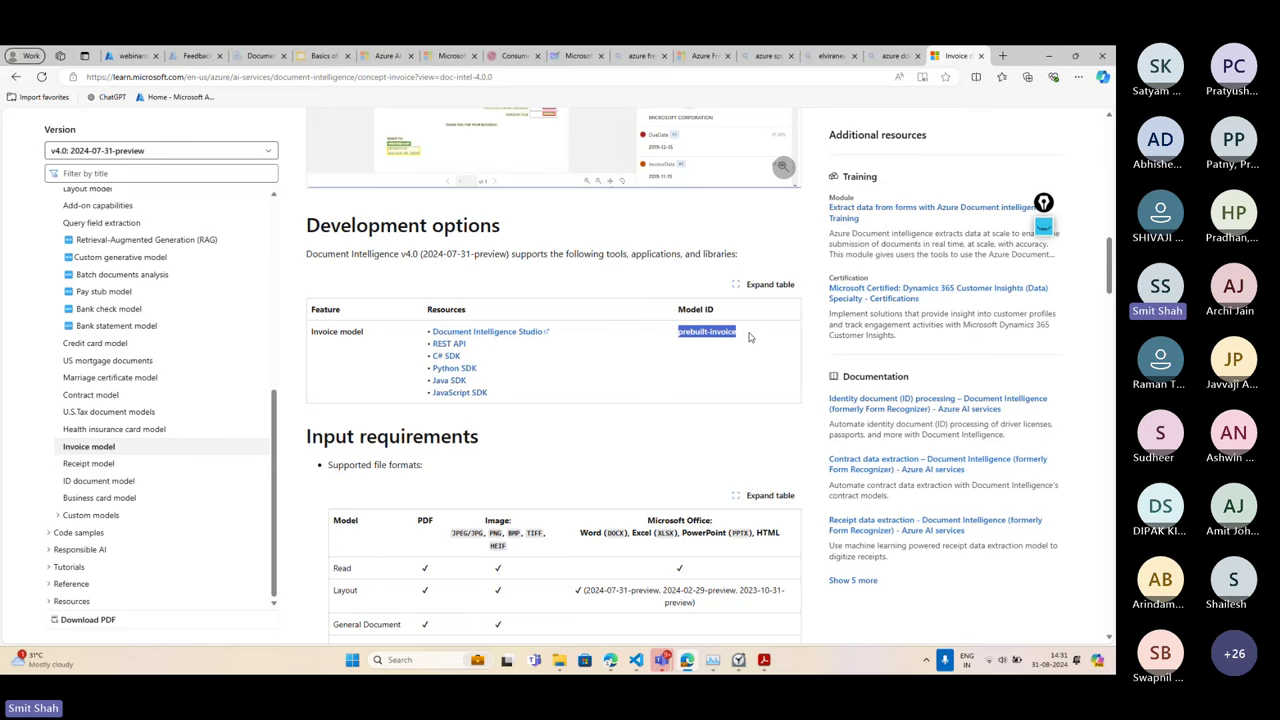
Switch back to scan.py in Visual Studio Code and set modelId to the copied value 'prebuilt-invoice'
mouse_move(636, 661)
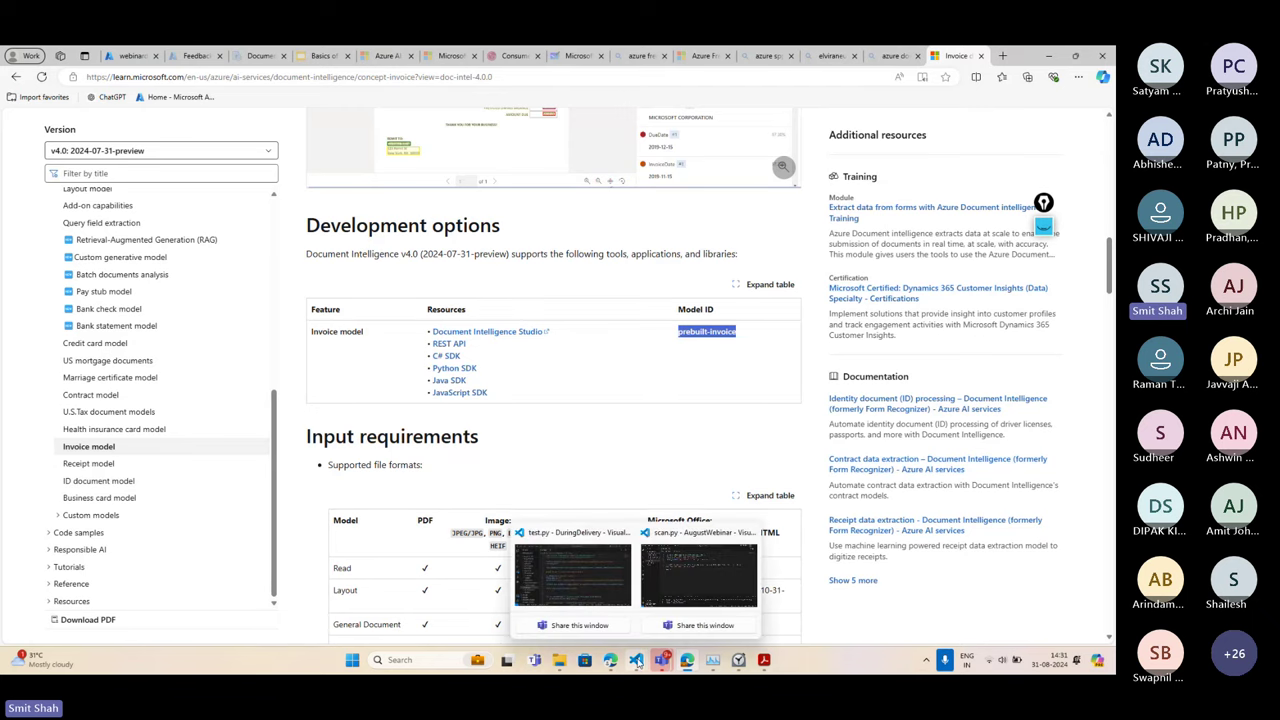
left_click(698, 575)
type("'")
key("ctrl+v")
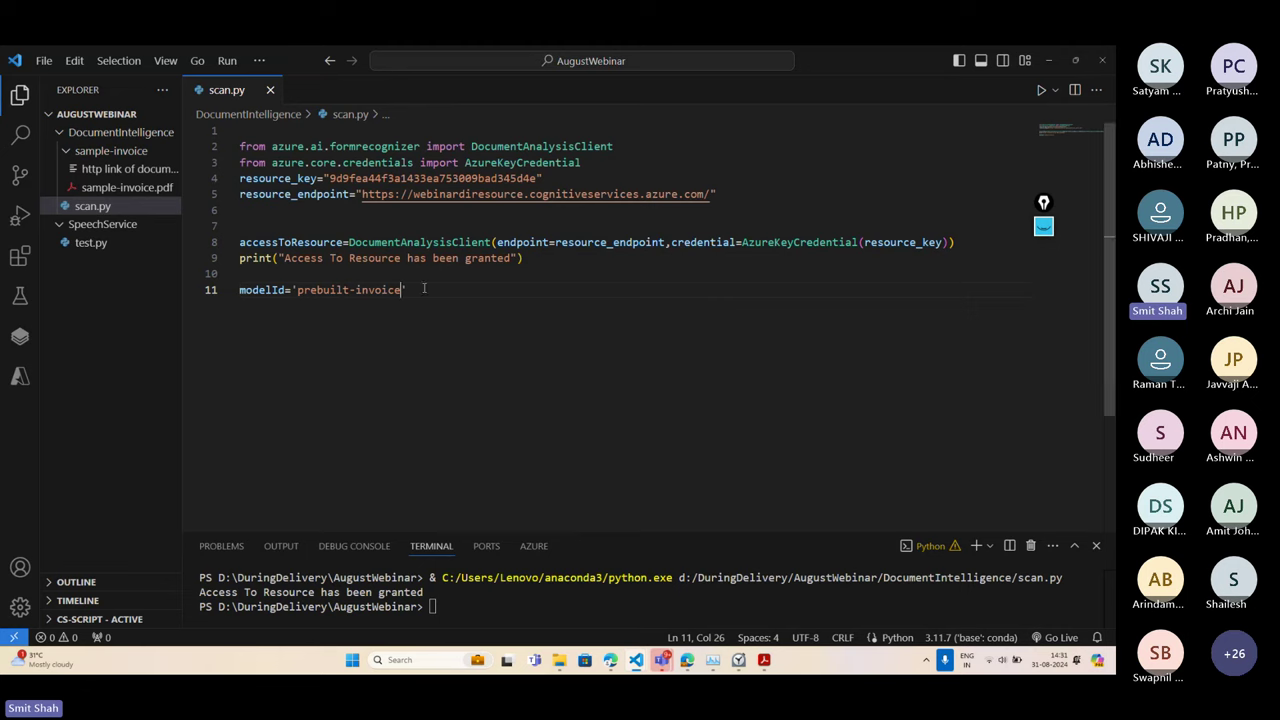
Add the line fileLocale='en-US' below modelId and start a new line after it
key("Return")
type("fileLocale=''")
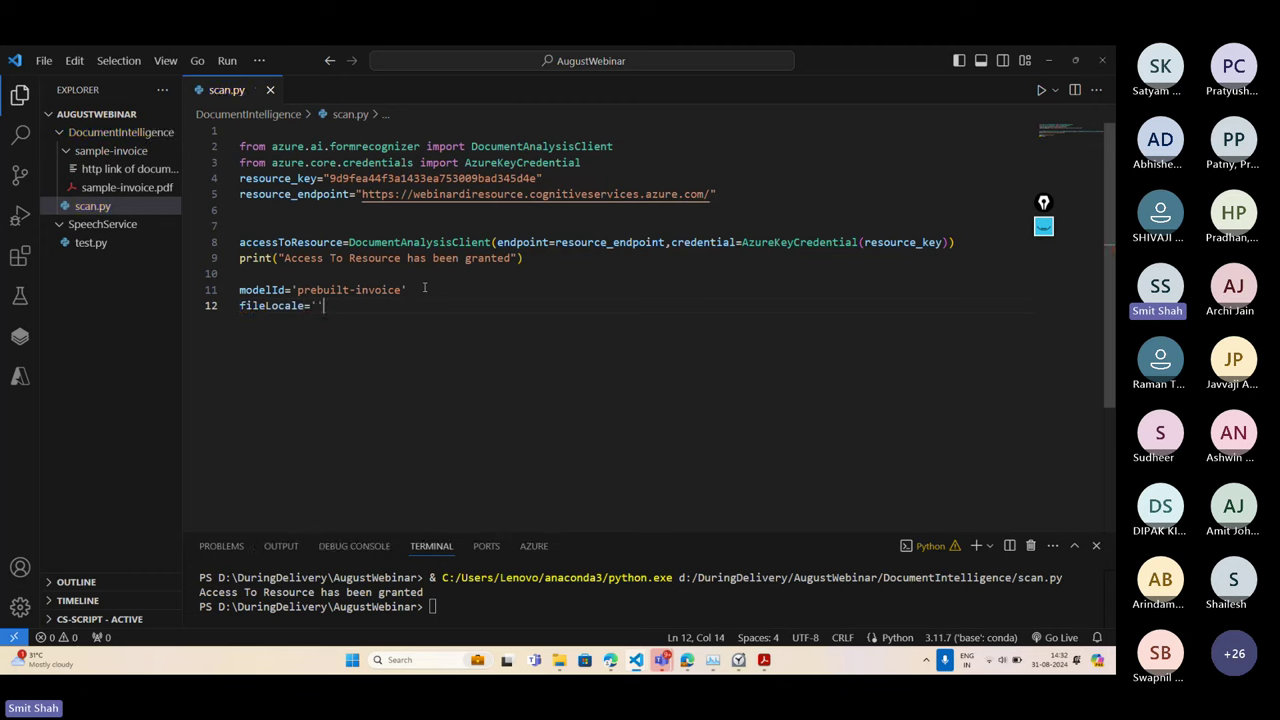
key("Left")
type("en-US")
key("Right")
key("Return")
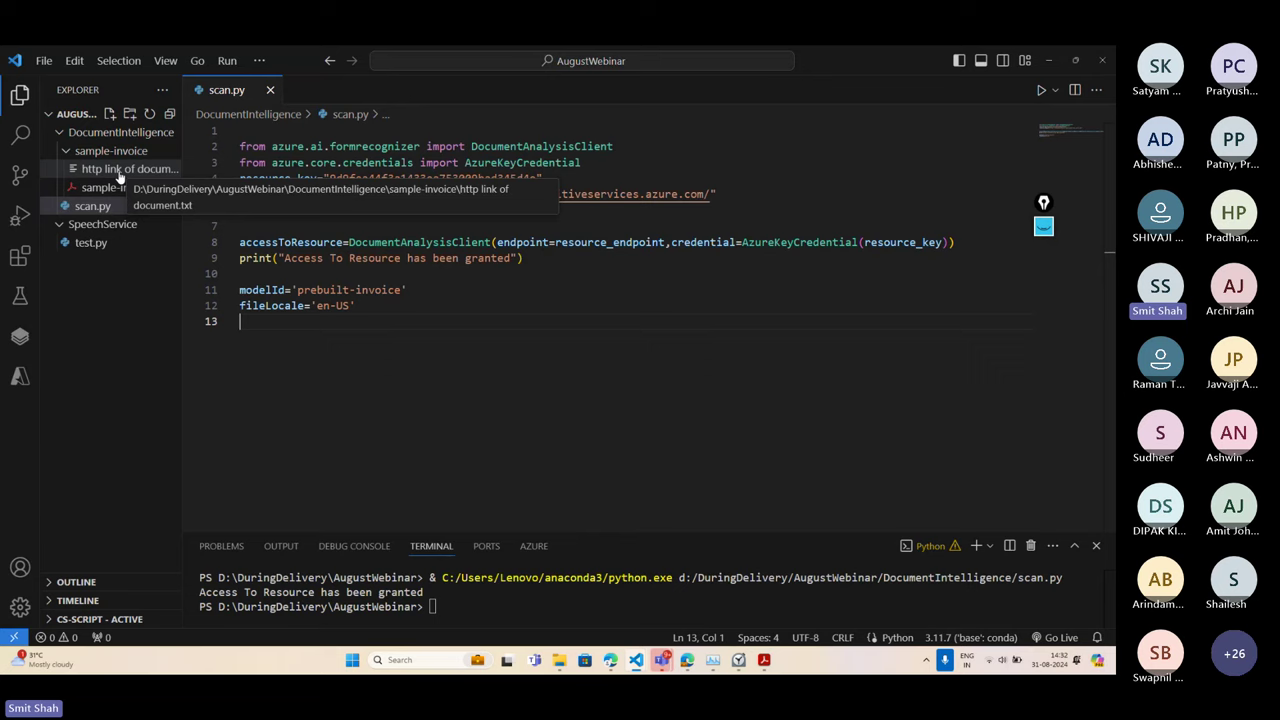
Examine the GitHub link in http link of document.txt and the sample-invoice.pdf document it refers to
left_click(118, 172)
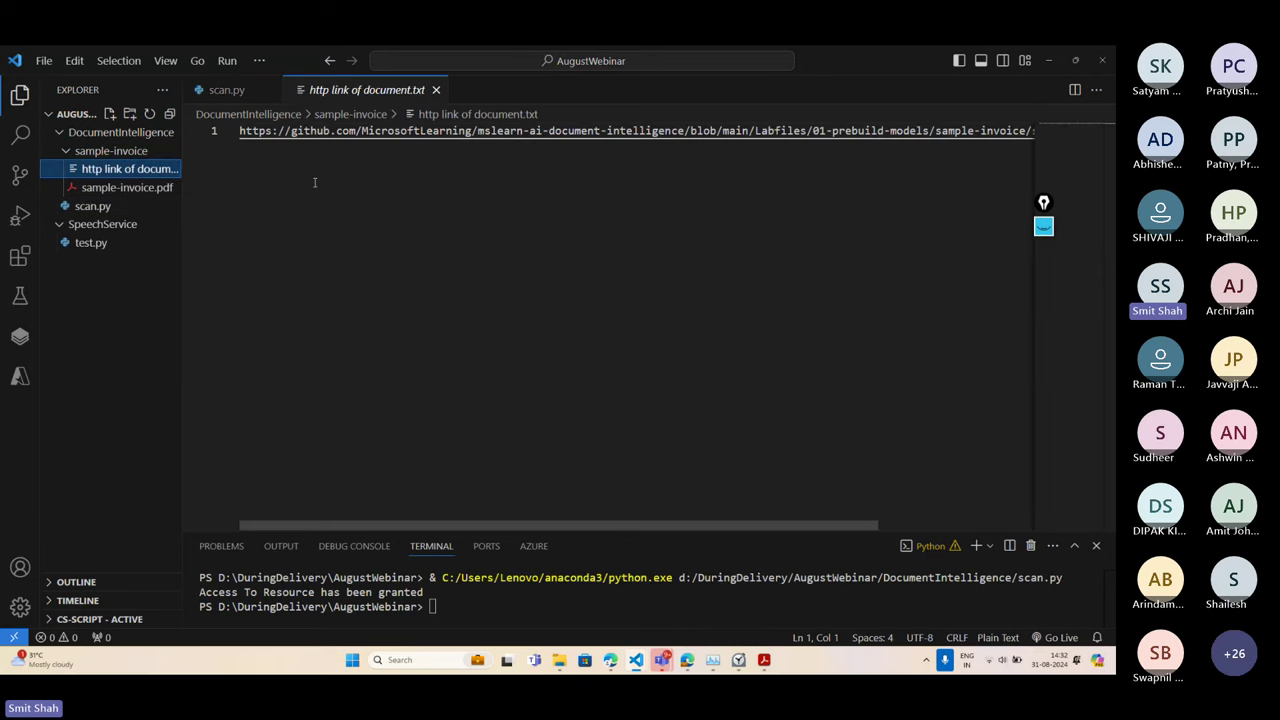
triple_click(331, 133)
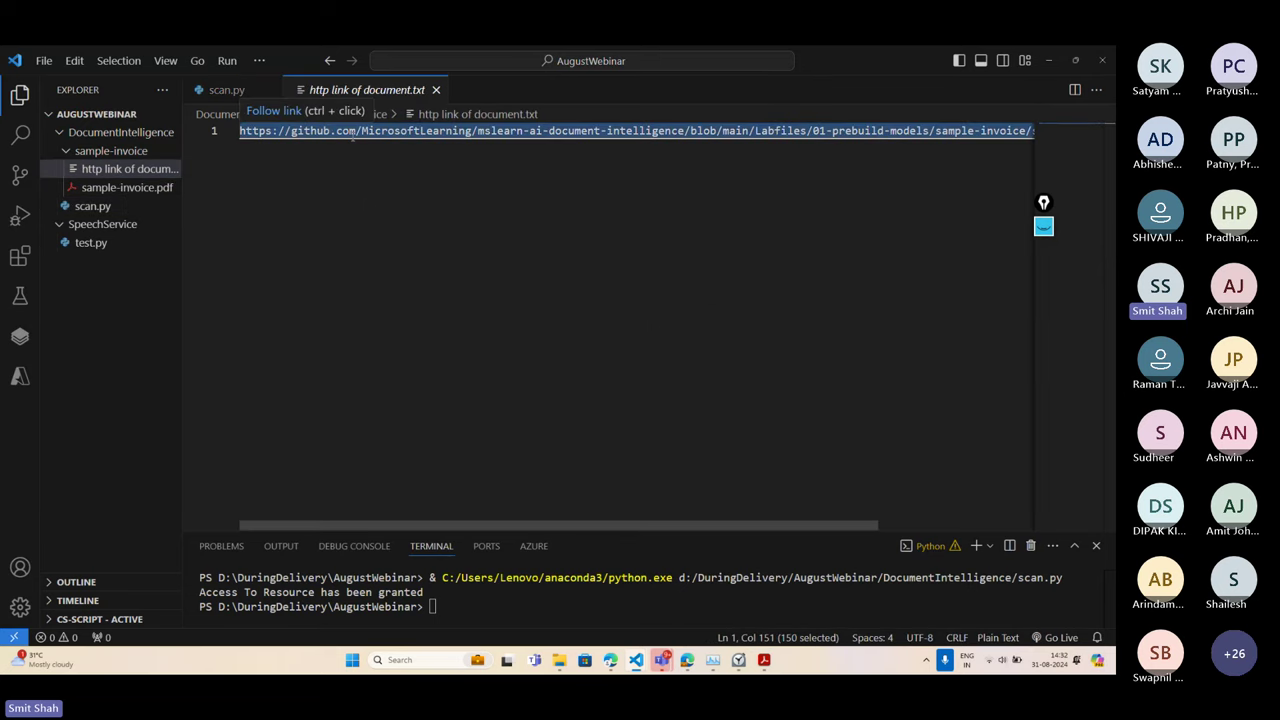
left_click(127, 188)
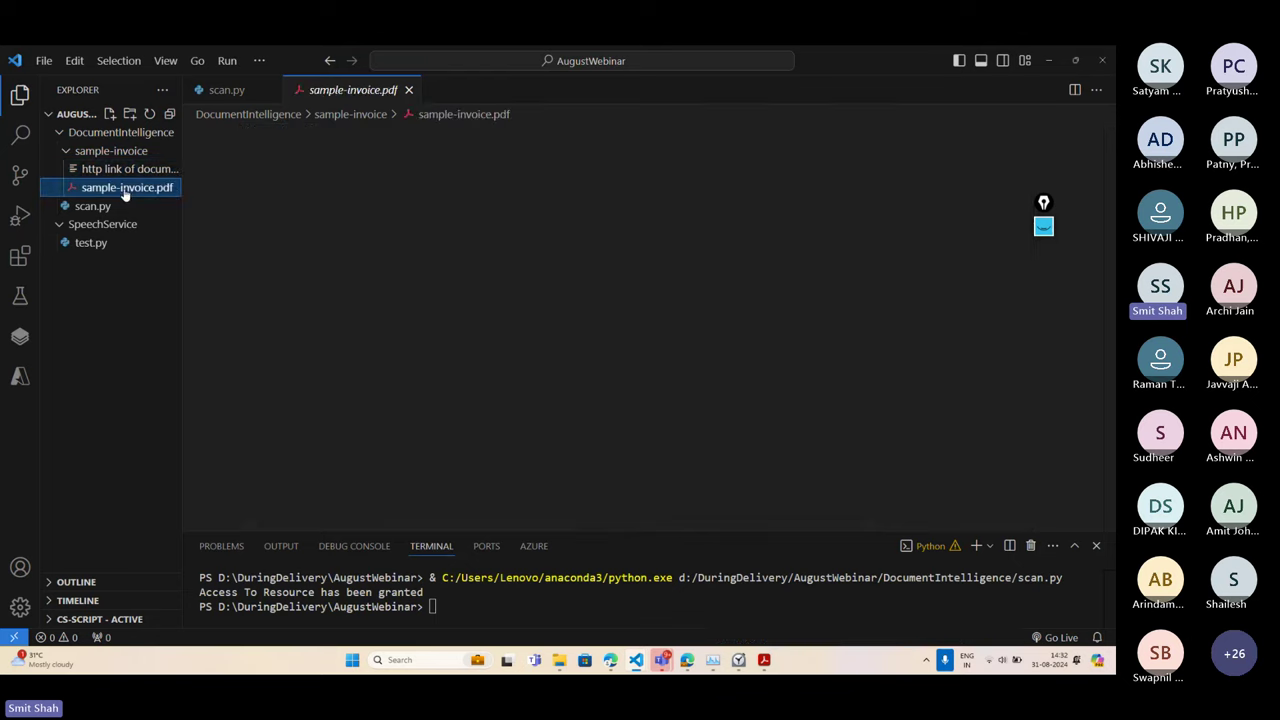
scroll(629, 307, "down", 3)
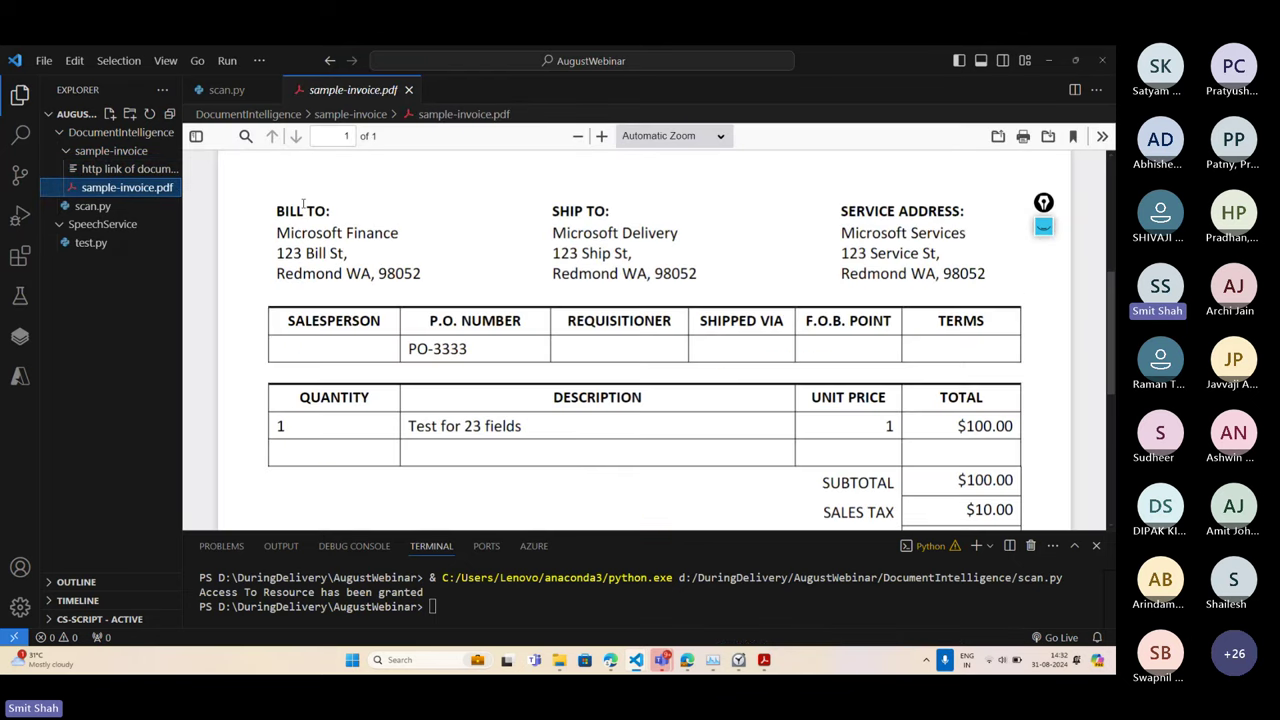
left_click(110, 169)
double_click(489, 132)
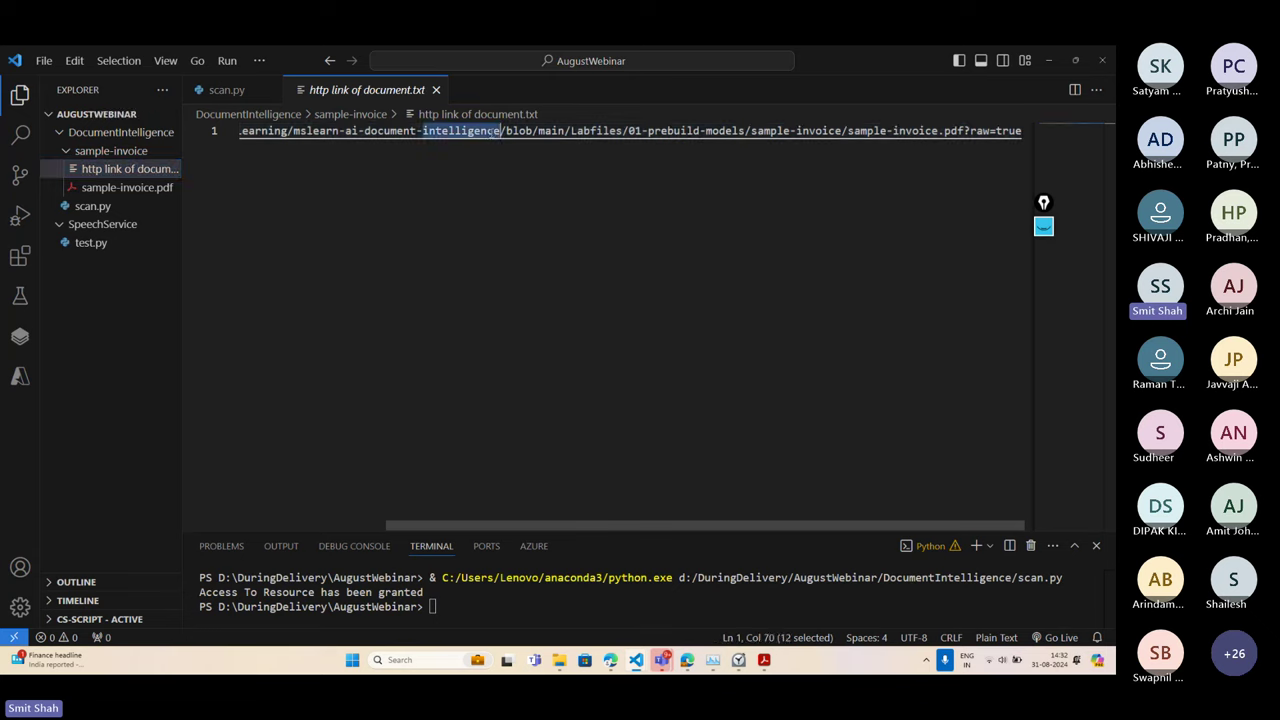
left_click(489, 132)
left_click(127, 187)
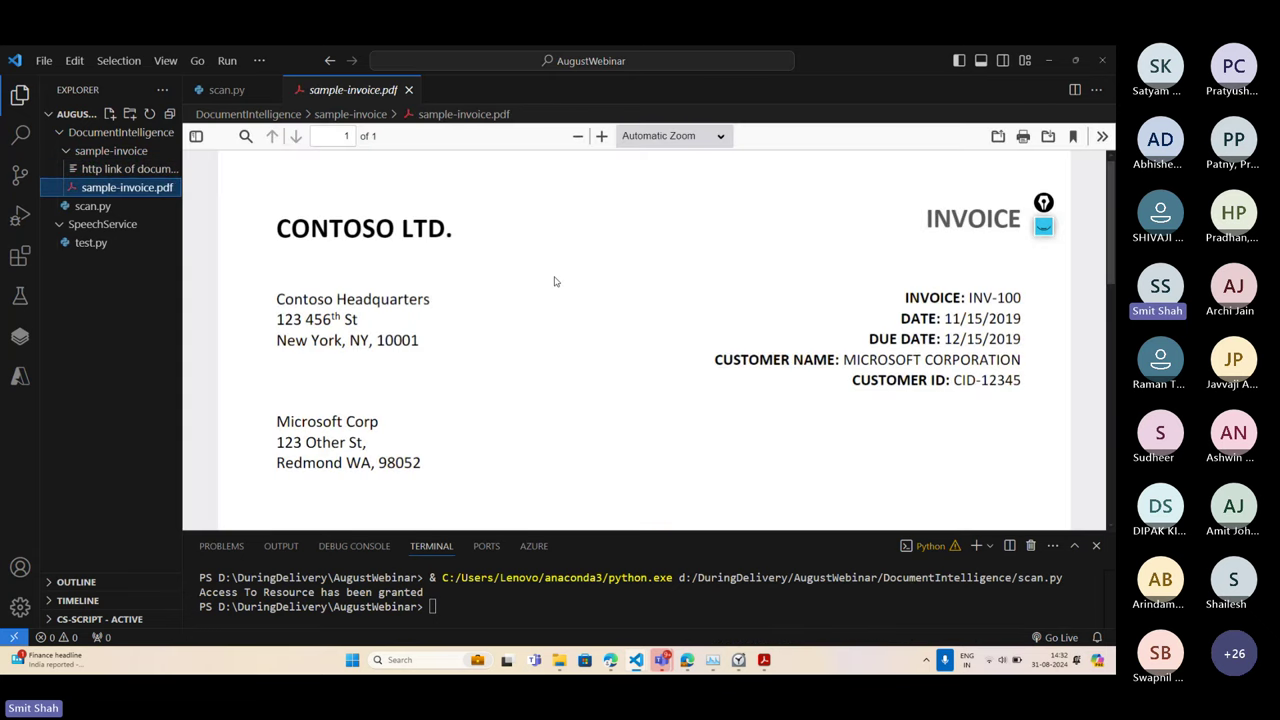
Copy the full GitHub URL of the sample invoice from http link of document.txt
left_click(110, 169)
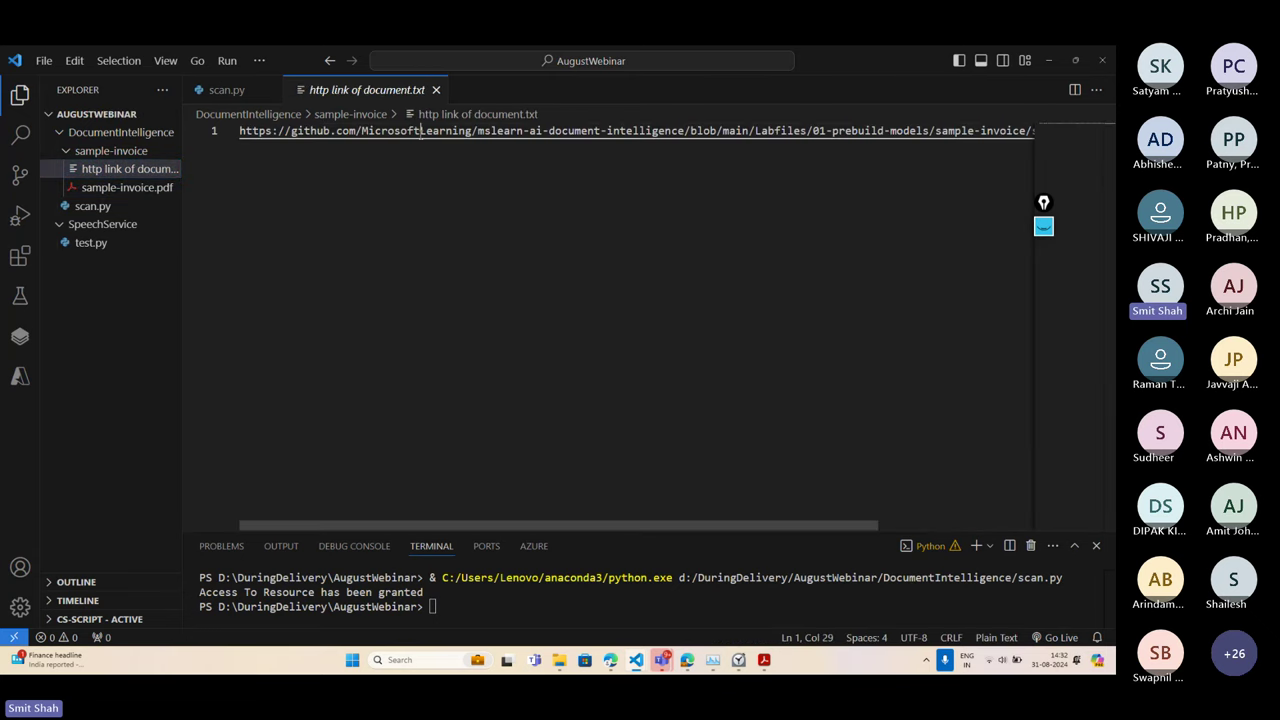
triple_click(420, 133)
key("ctrl+c")
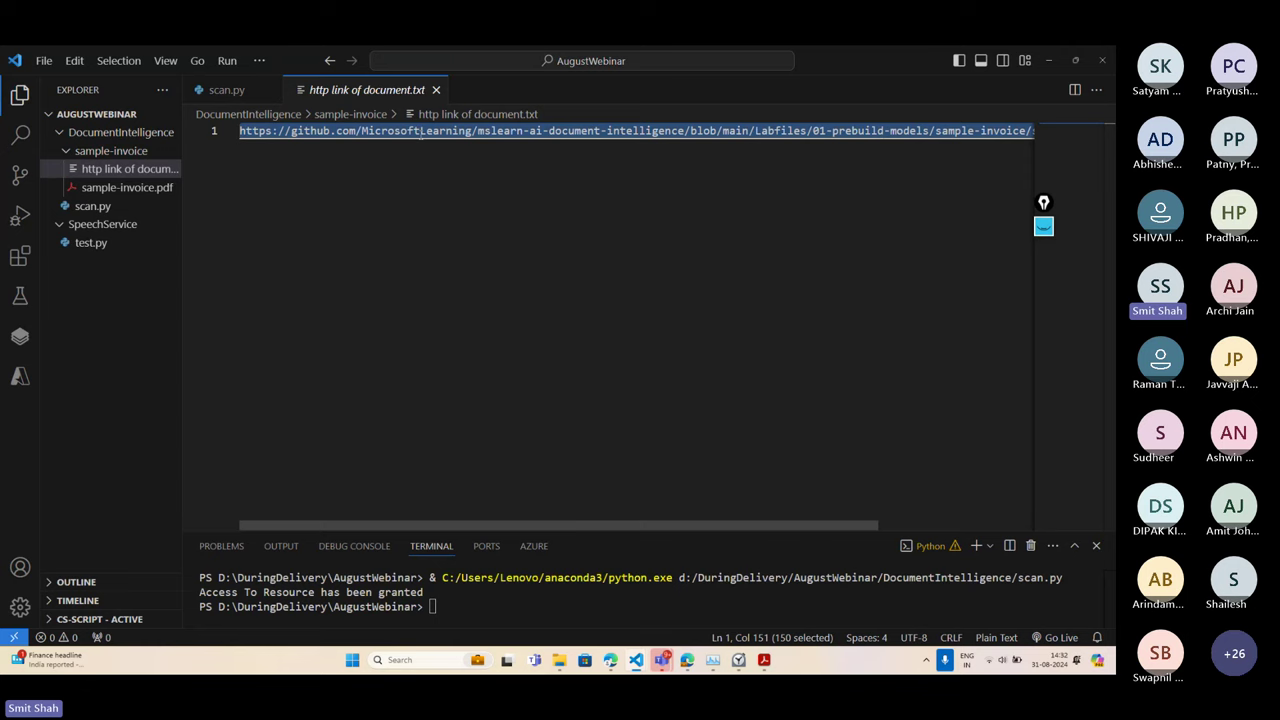
In scan.py, add a documentUrl variable below fileLocale holding the copied URL in double quotes, followed by a blank line
left_click(227, 90)
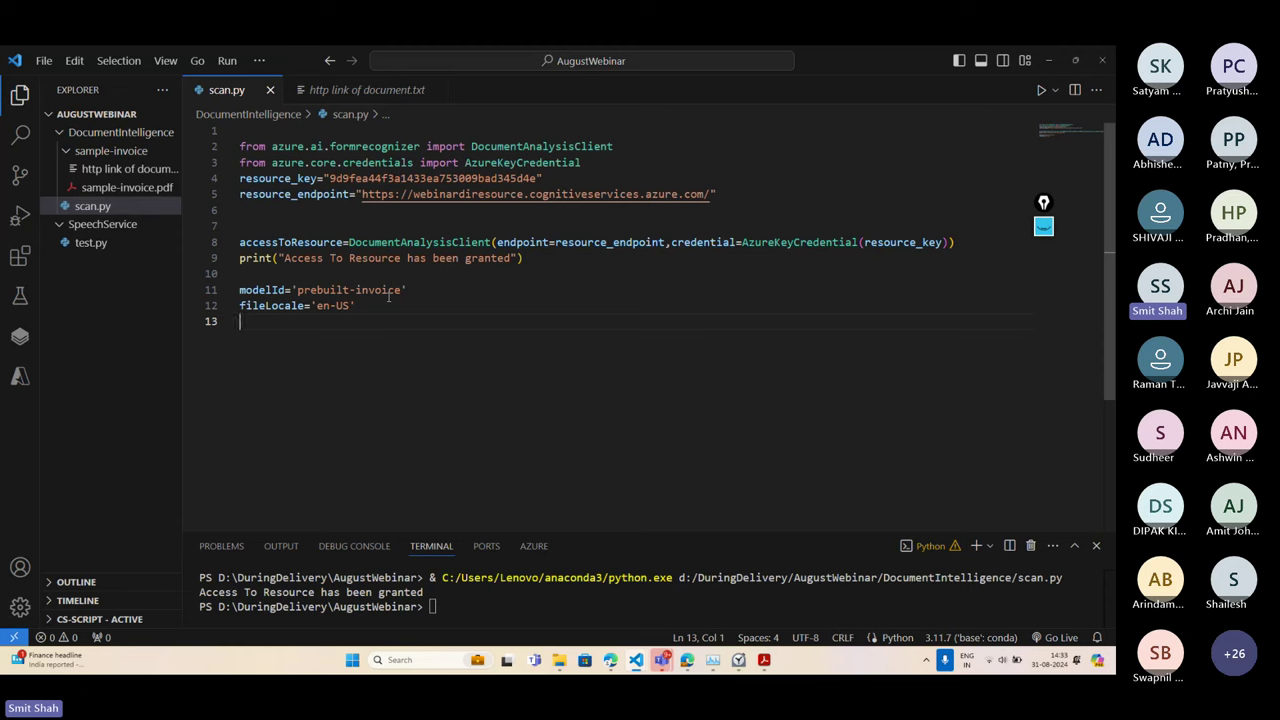
type("documen")
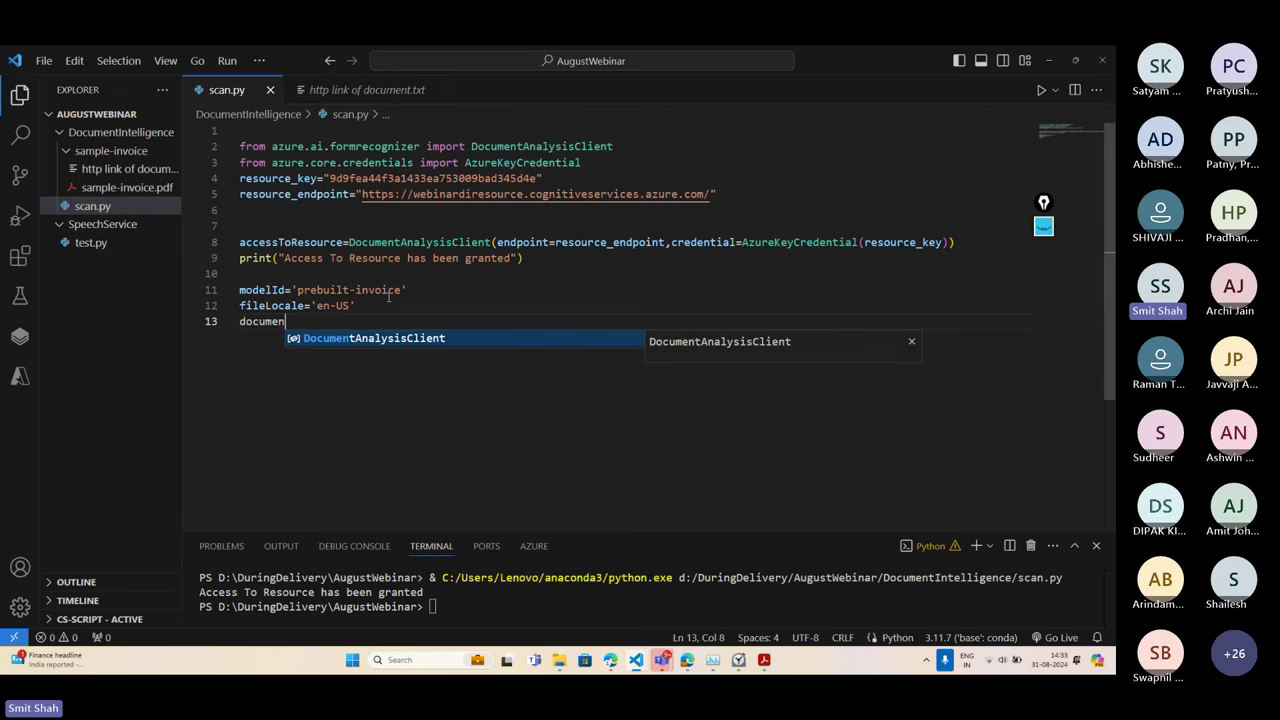
type("tUrl=\"\"")
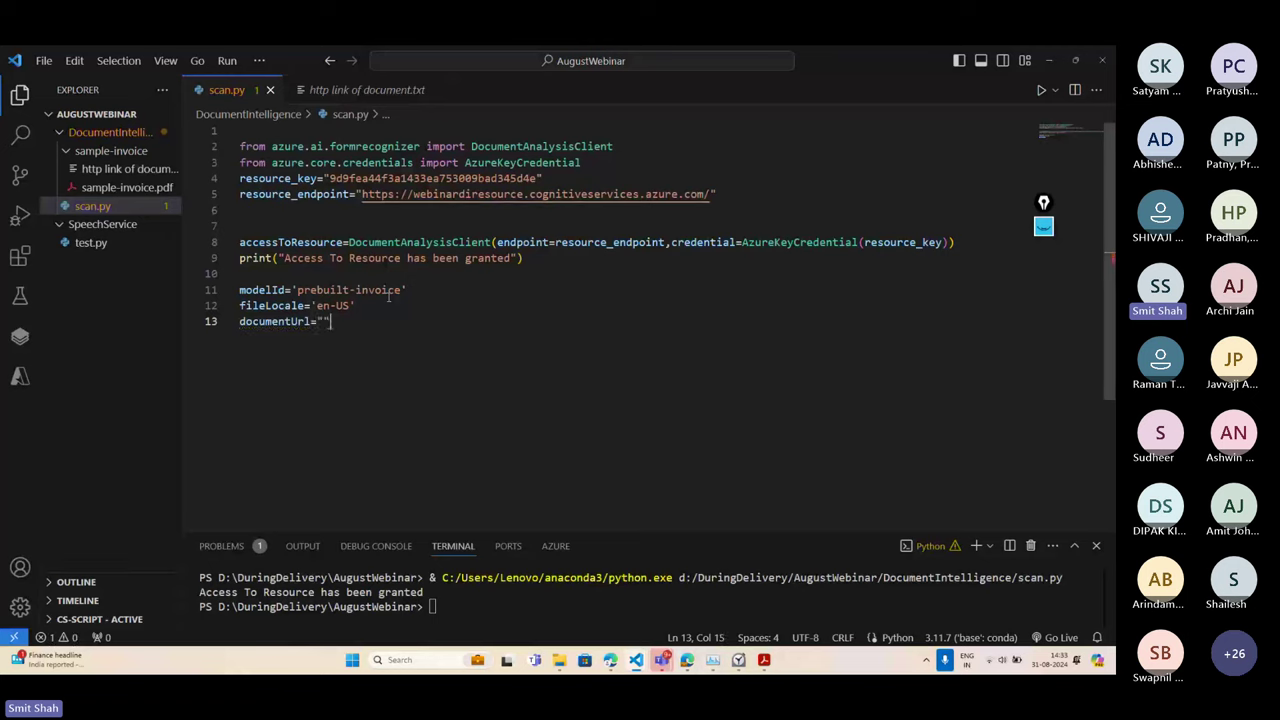
key("ctrl+v")
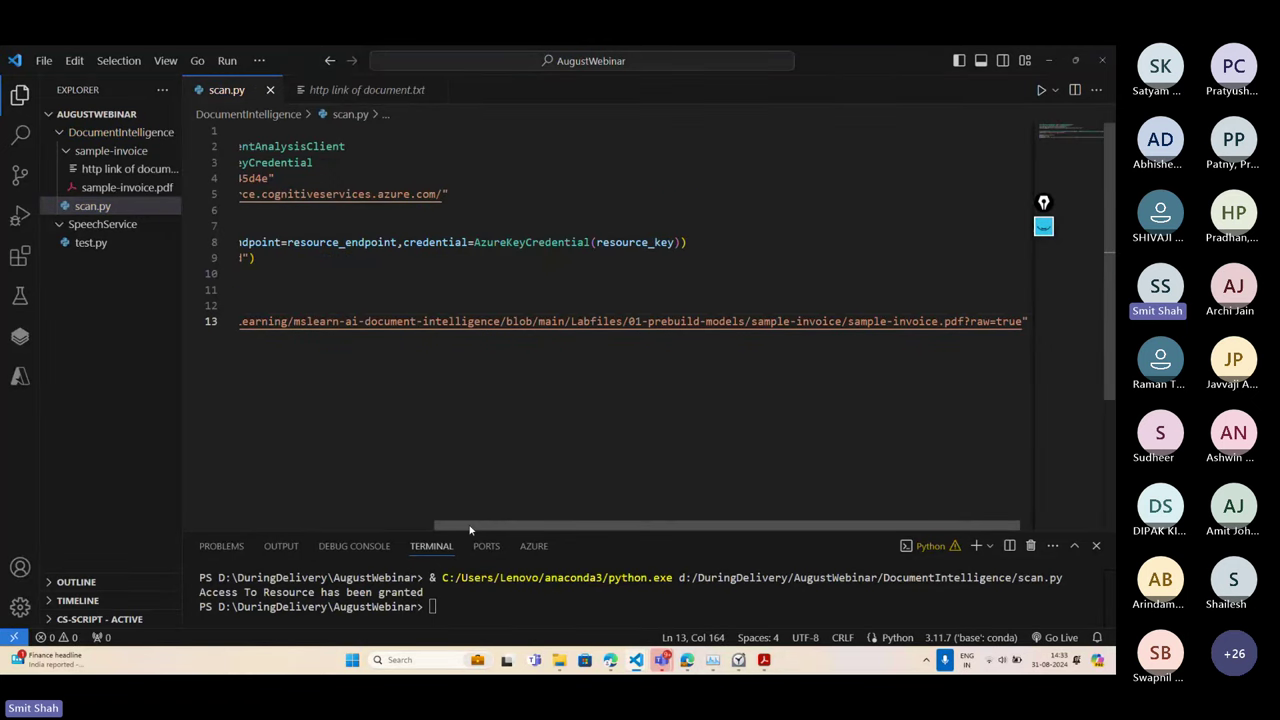
left_click_drag(470, 530, 274, 528)
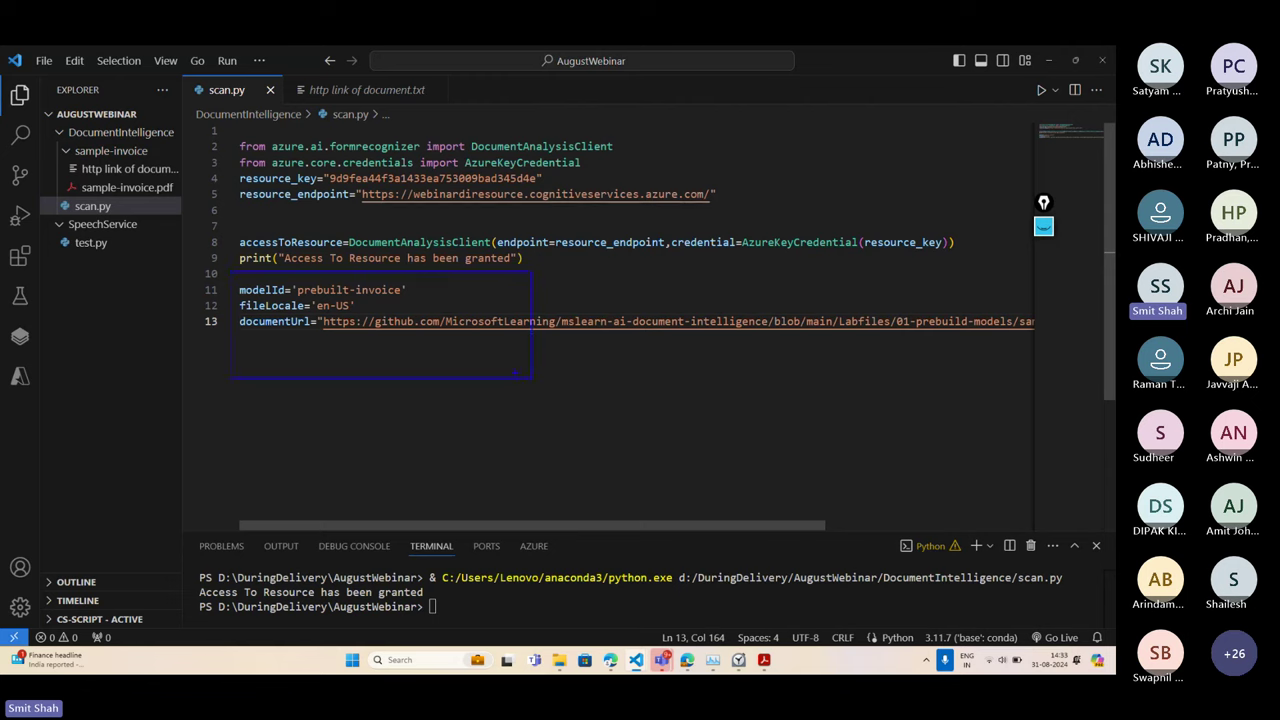
left_click_drag(274, 528, 484, 528)
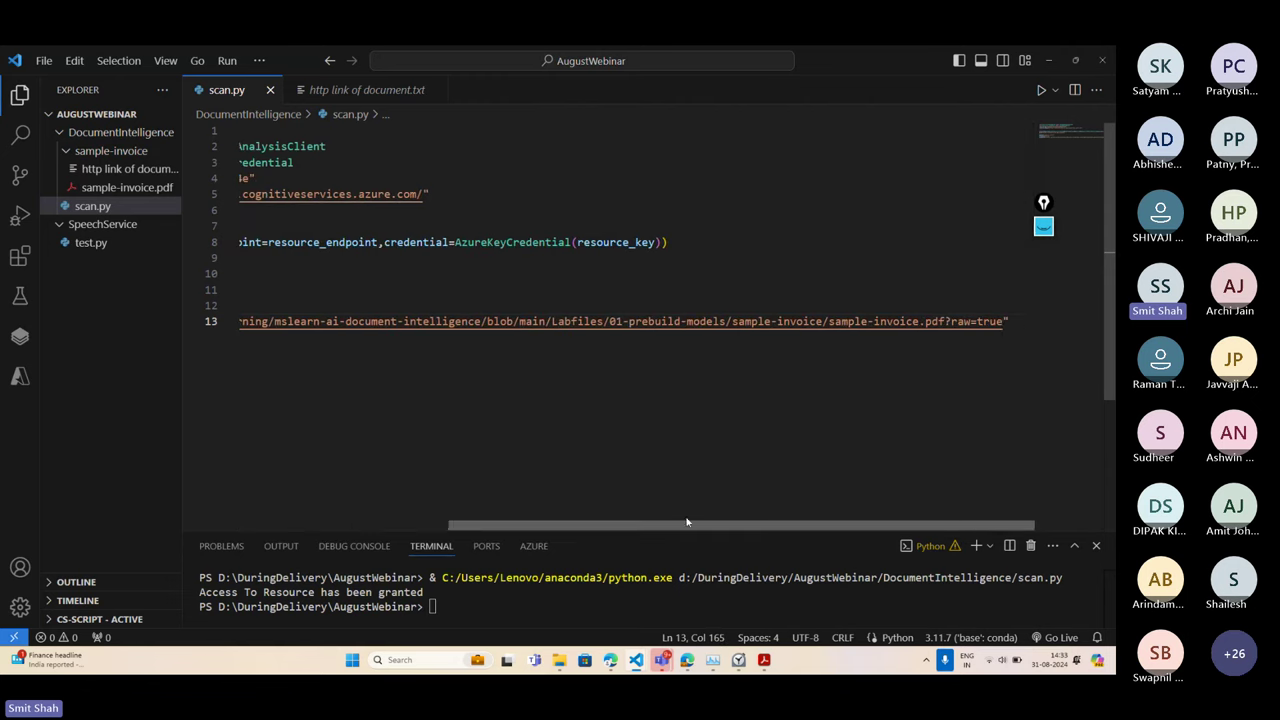
left_click(1005, 322)
key("Return")
key("Return")
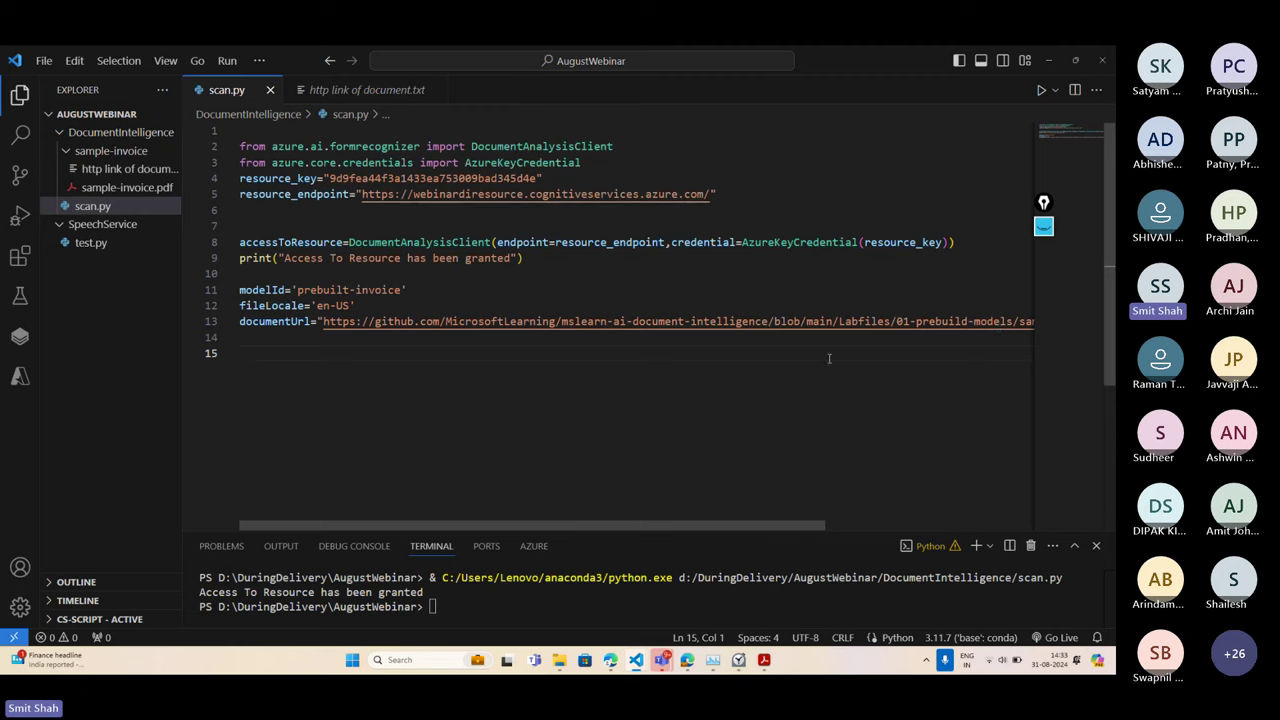
On line 15, add the method call accessToResource.being_analyze_document_from_url() with empty parentheses
double_click(344, 245)
key("ctrl+c")
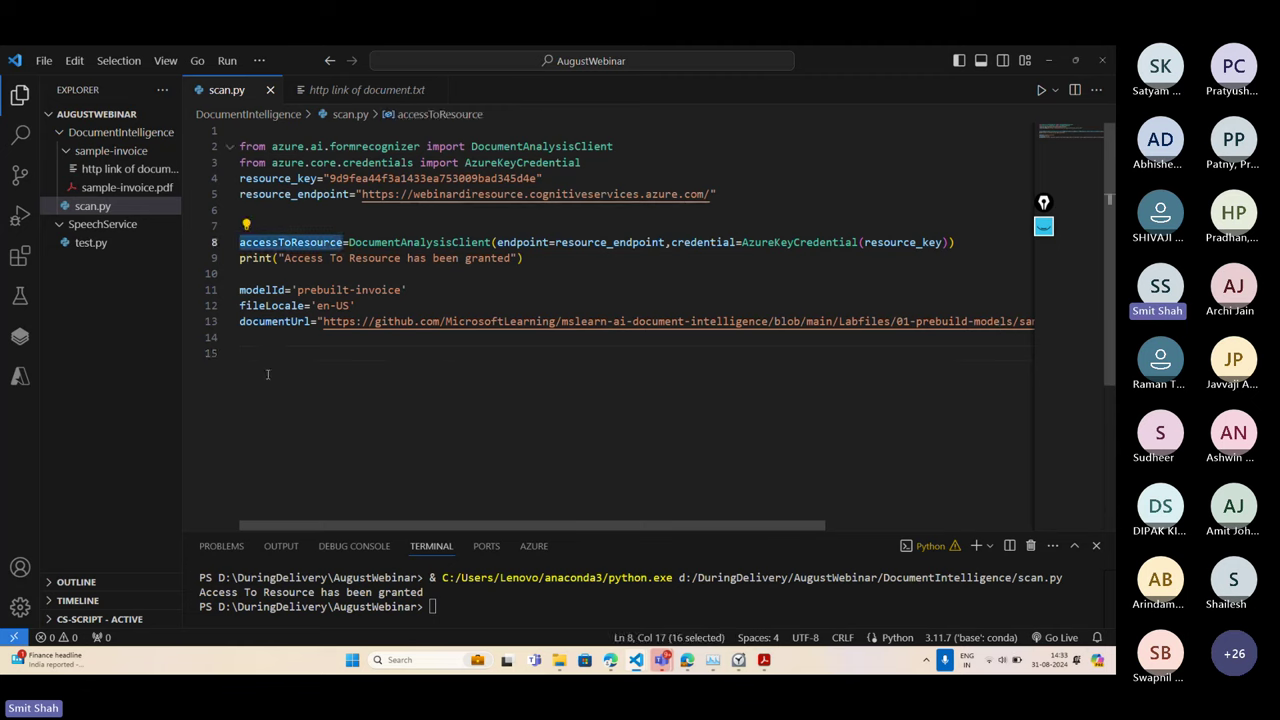
left_click(322, 370)
key("ctrl+v")
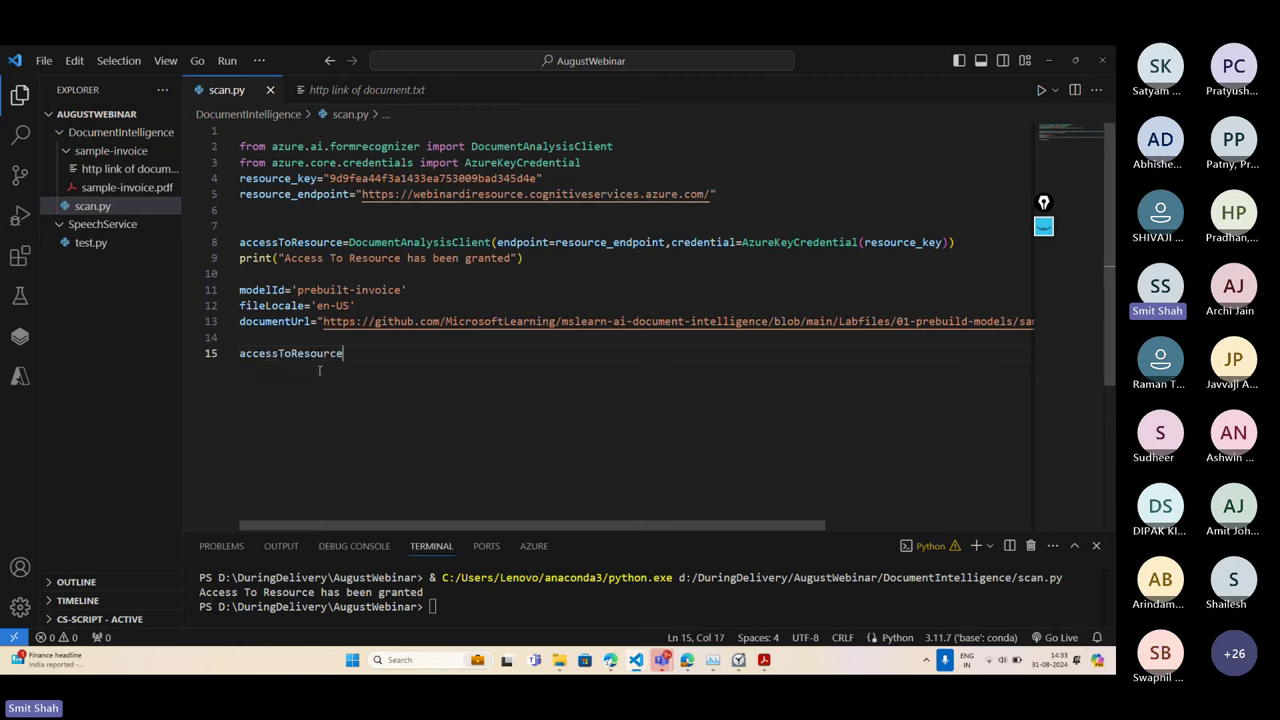
type(".be")
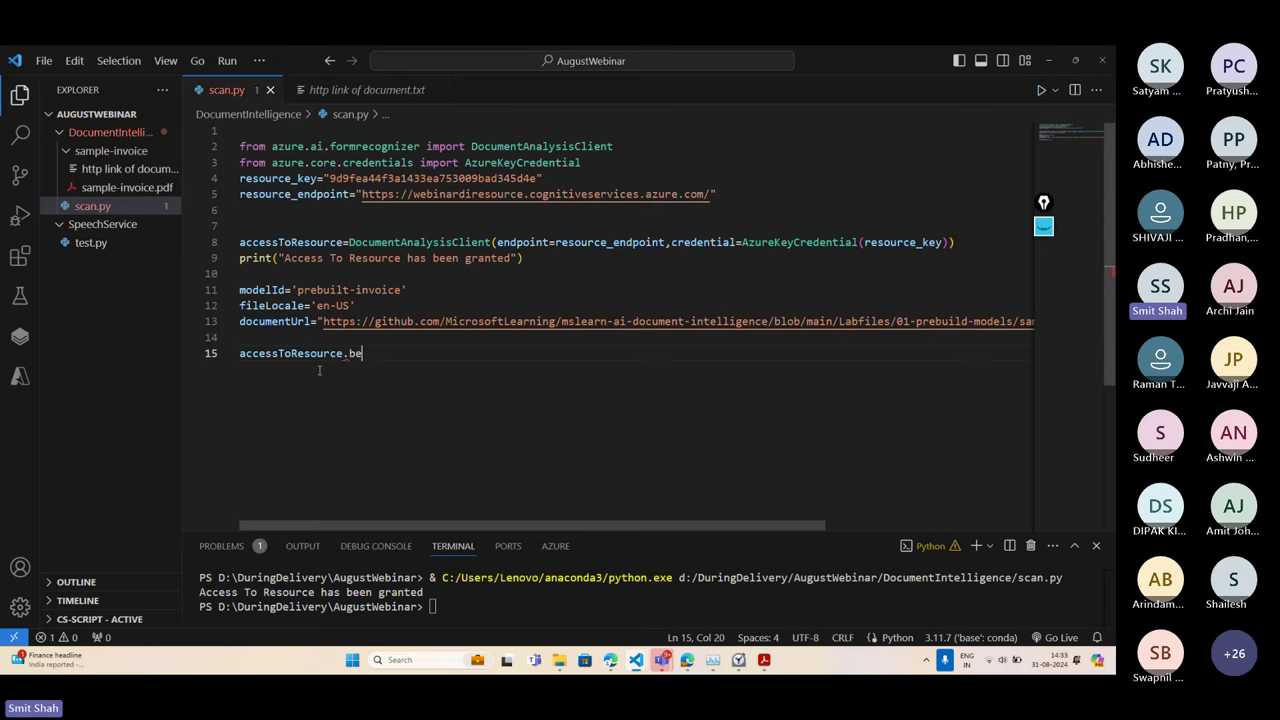
type("ing_analy")
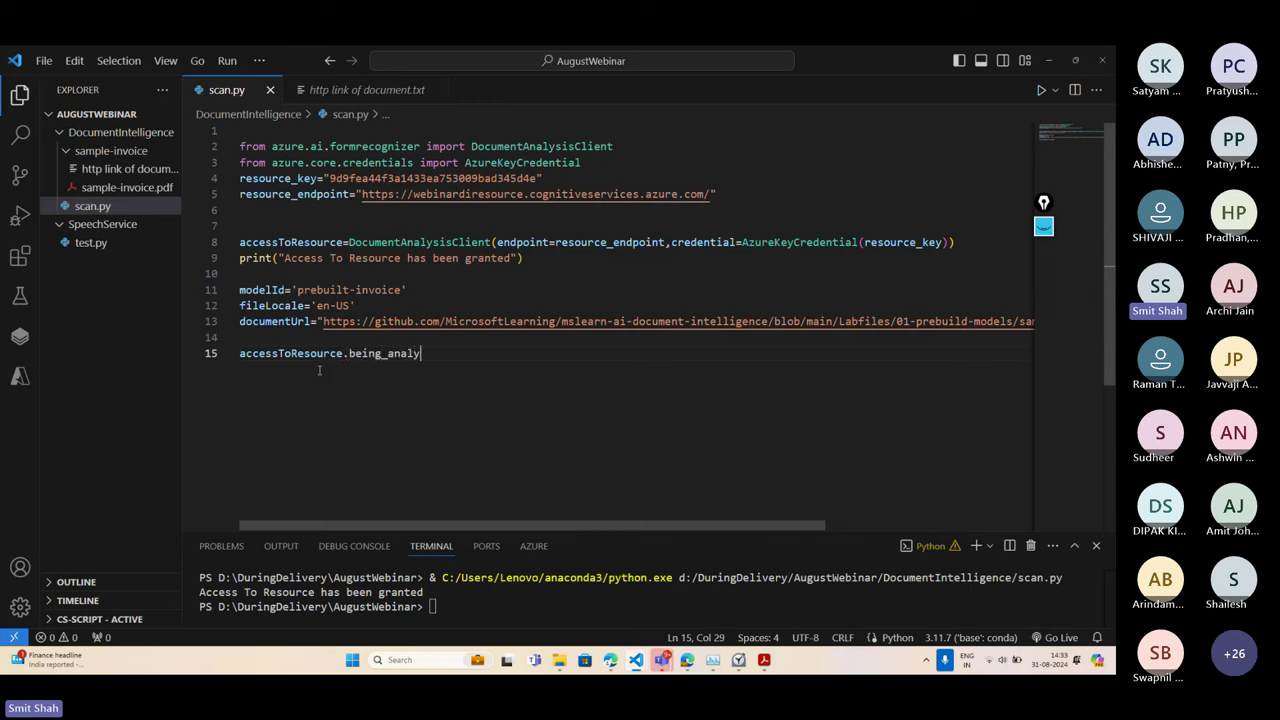
type("ze_document_from_url()")
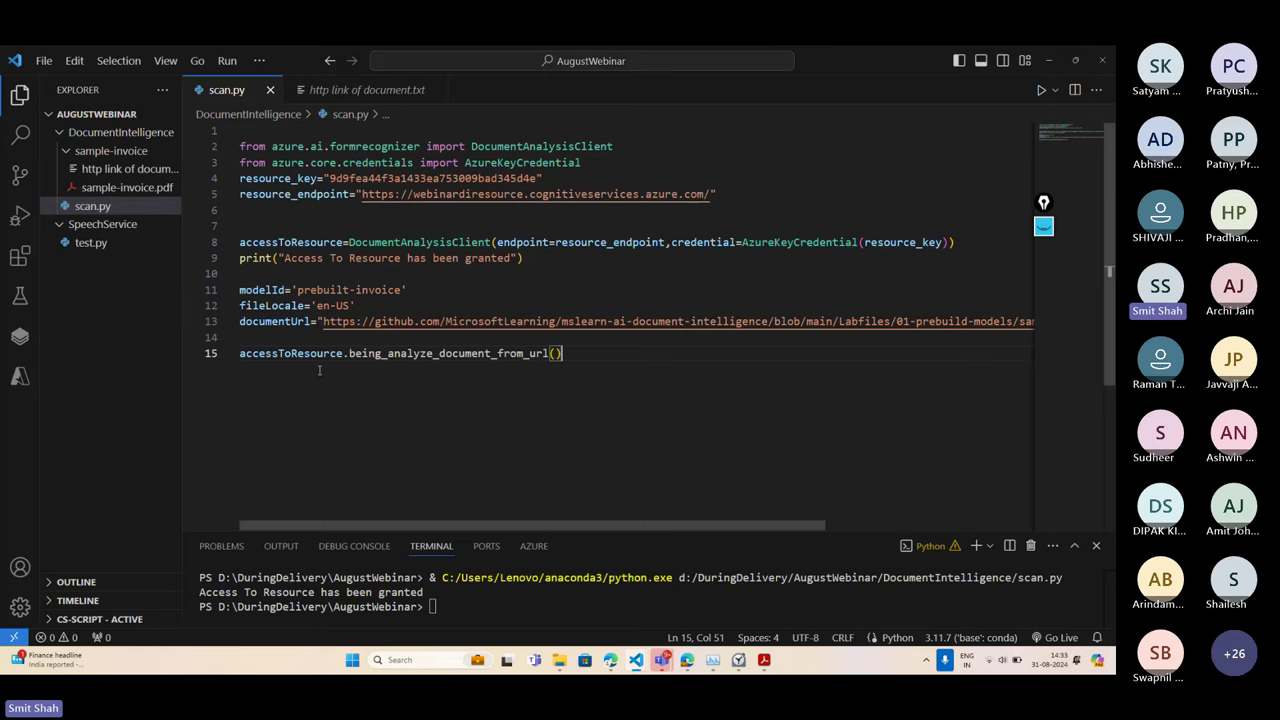
Pass modelId and documentUrl as the first two arguments of the being_analyze_document_from_url call, each followed by a comma
key("Left")
double_click(268, 290)
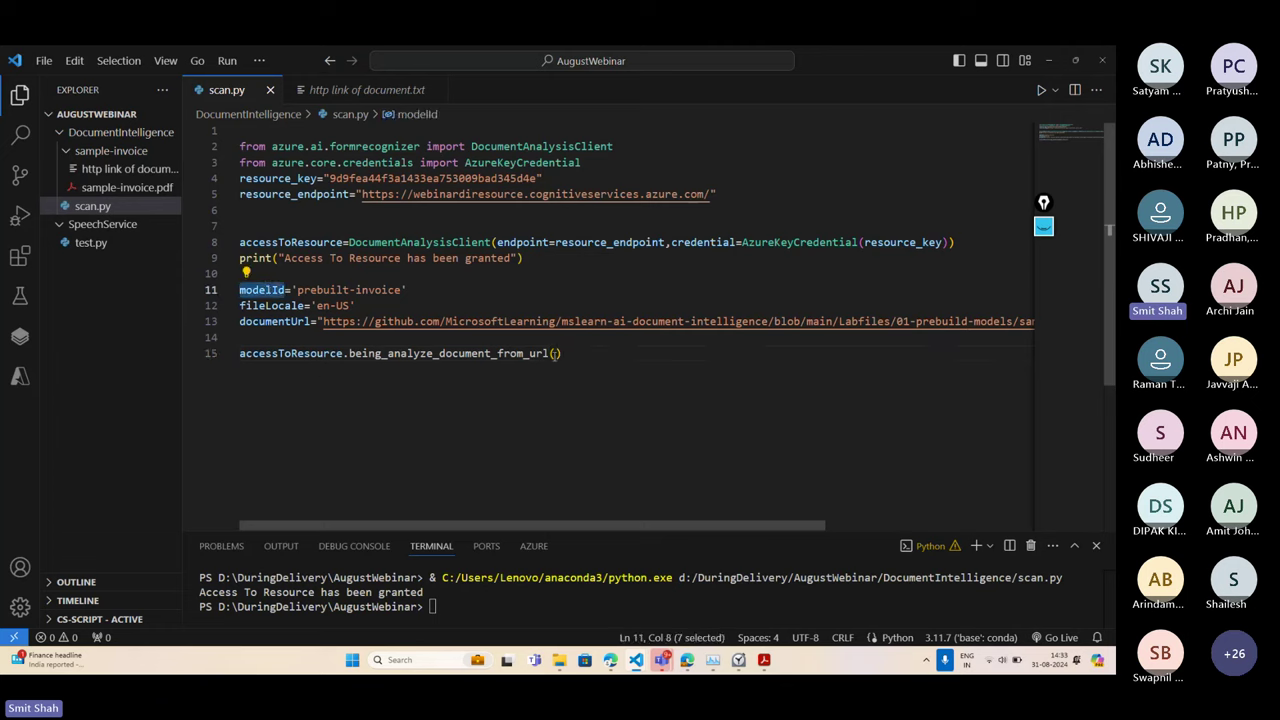
key("ctrl+c")
left_click(554, 353)
key("ctrl+v")
type(",")
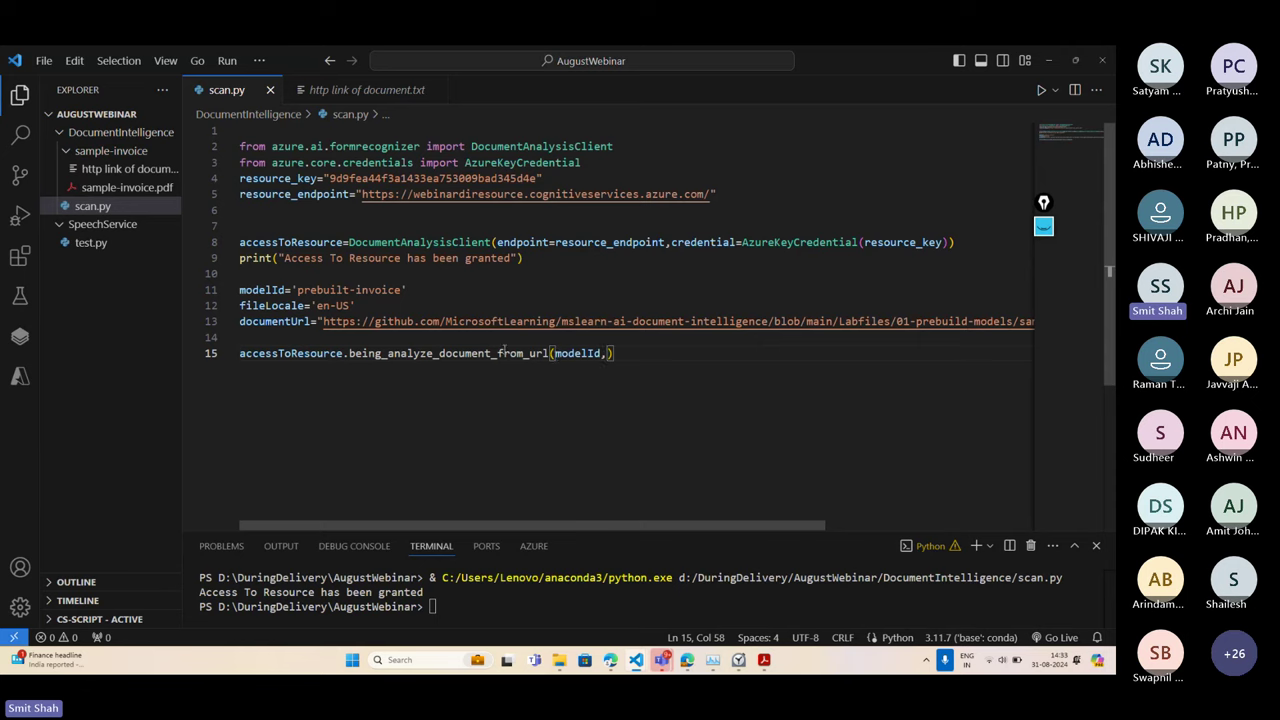
double_click(275, 322)
key("ctrl+c")
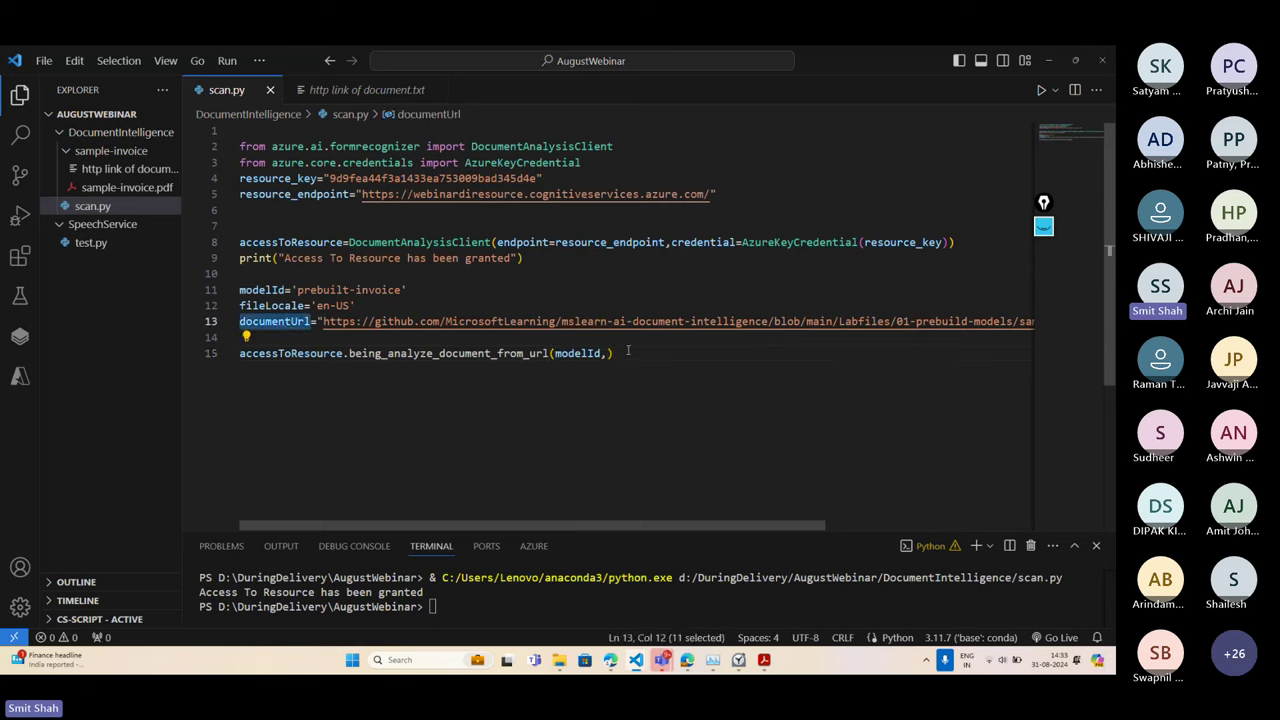
left_click(610, 353)
key("ctrl+v")
type(",")
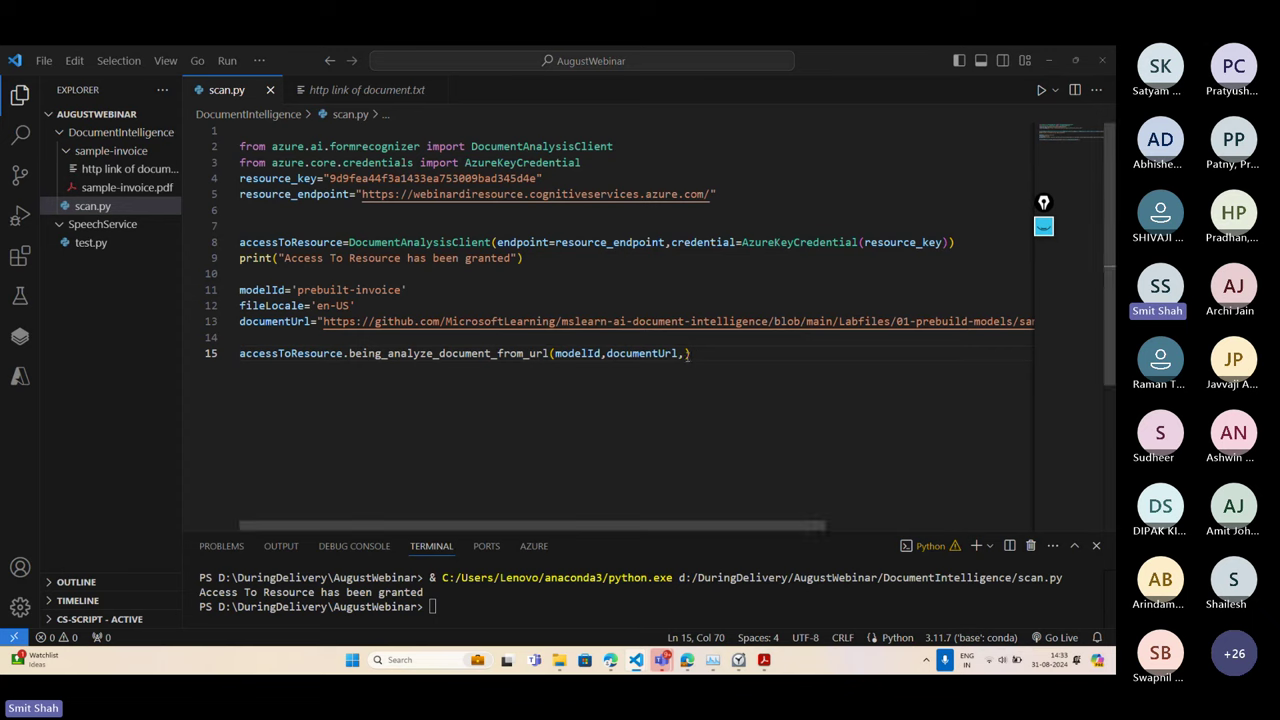
Add locale=fileLocale as the third argument of the document analysis call
type("locale=")
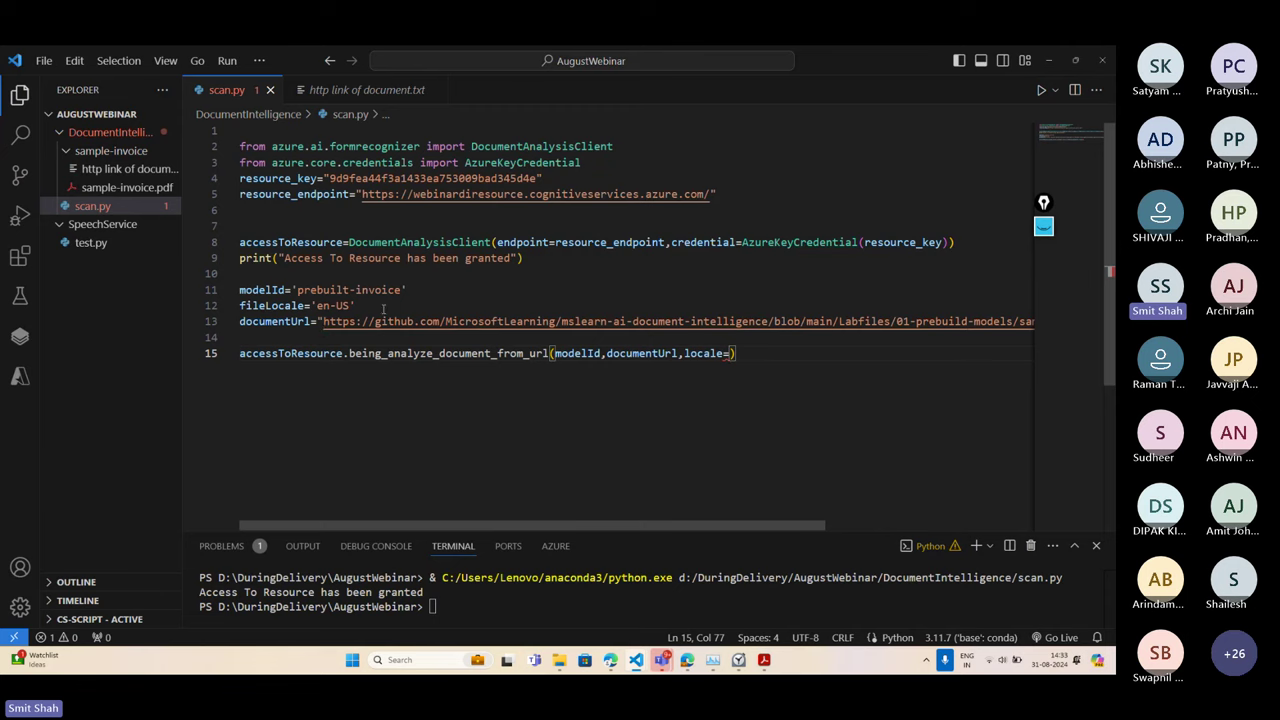
left_click_drag(383, 309, 238, 306)
double_click(264, 307)
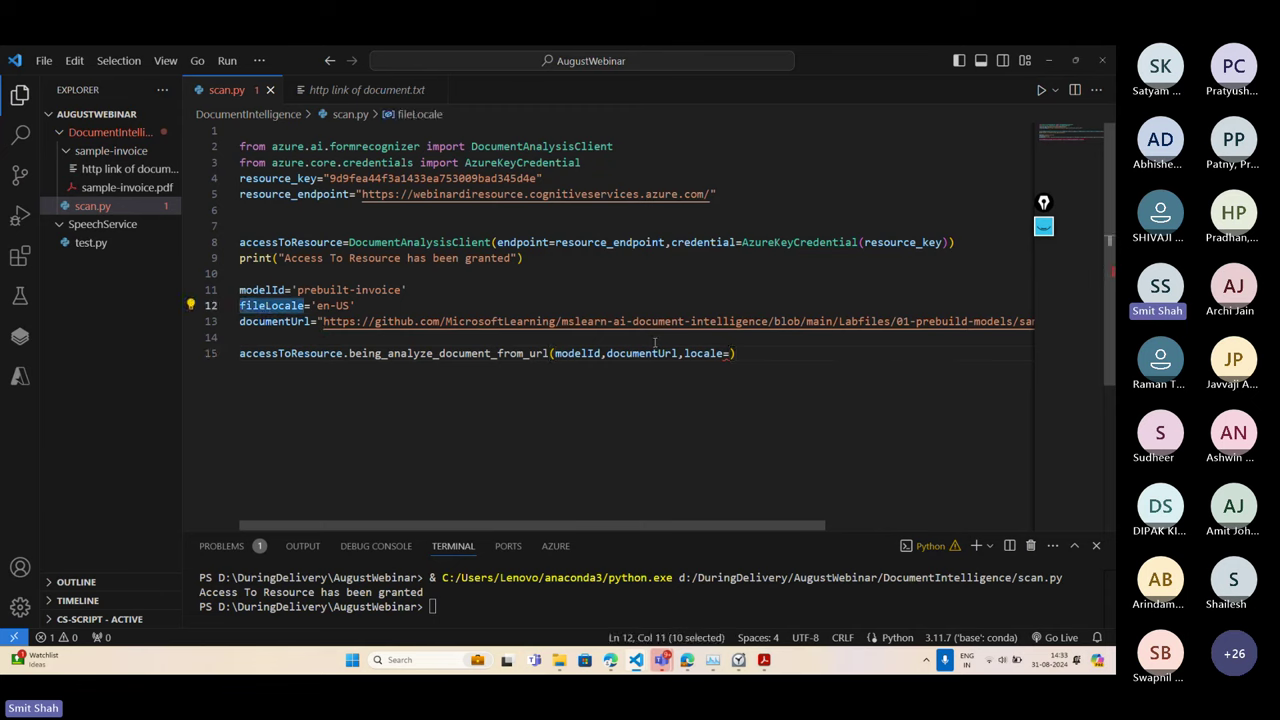
key("ctrl+c")
left_click(733, 353)
key("ctrl+v")
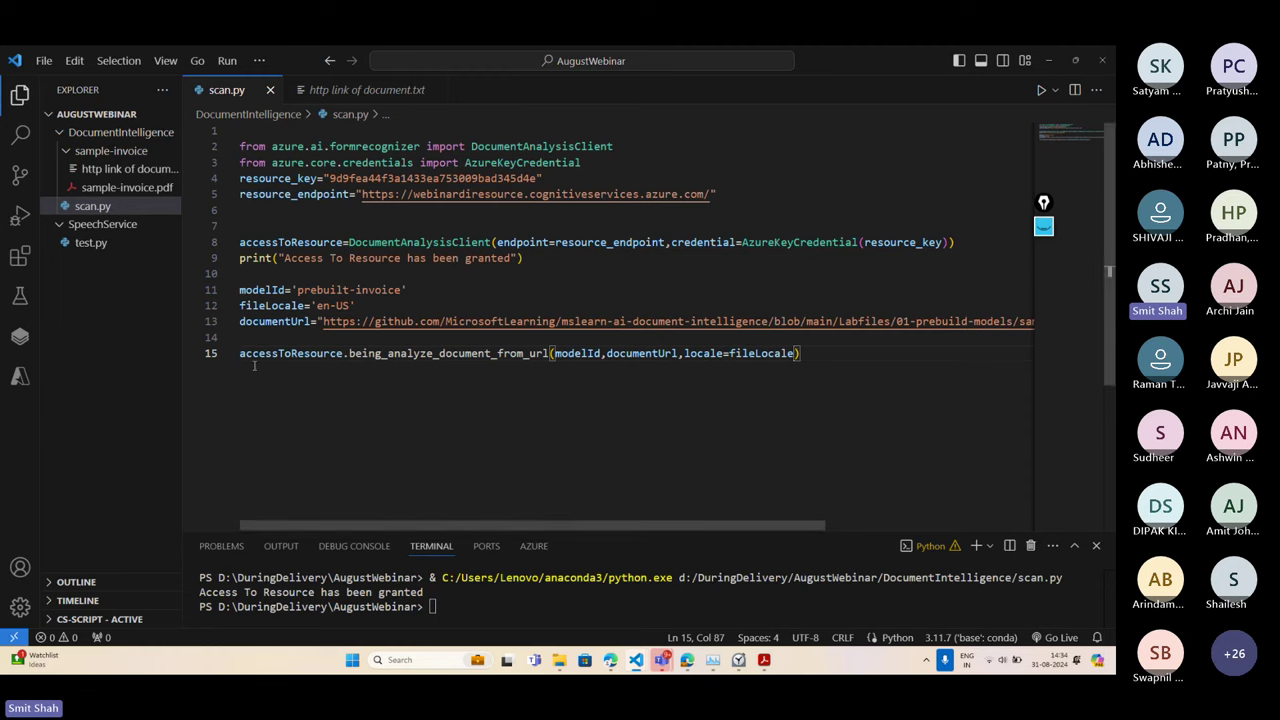
Assign the document analysis call on line 15 to a variable named analysis
key("Home")
type("r")
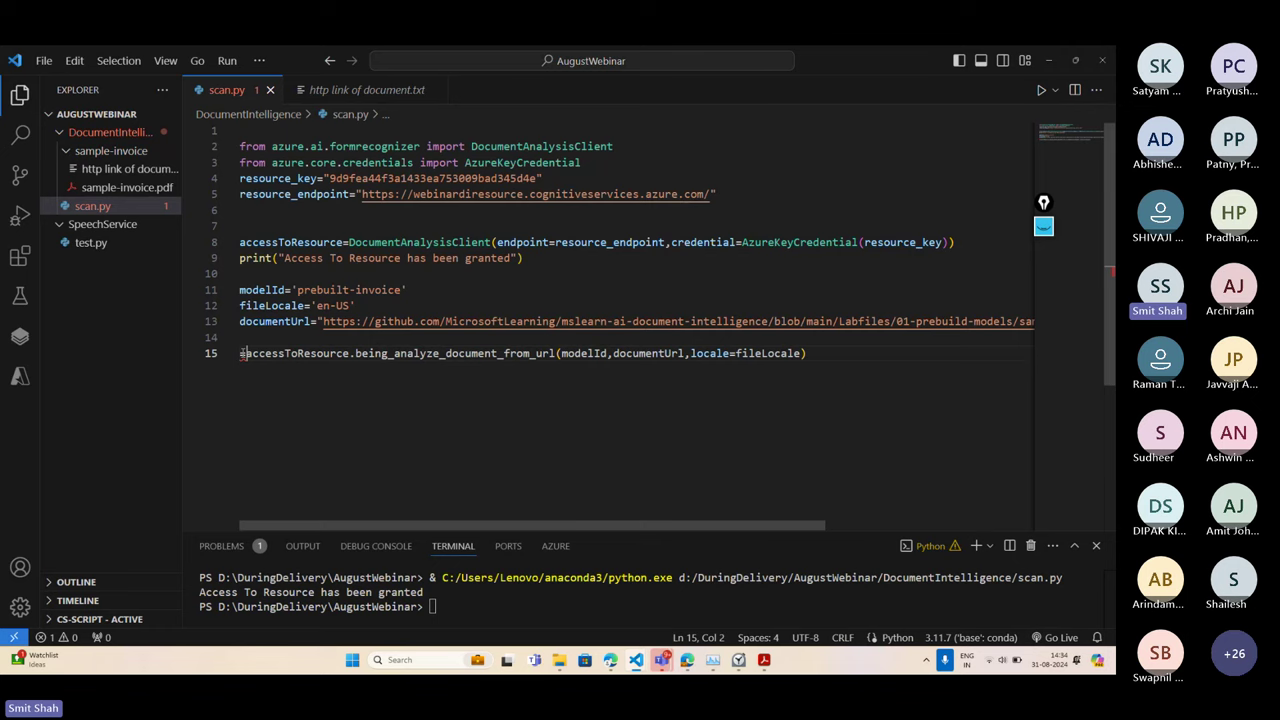
key("Home")
type("analysis")
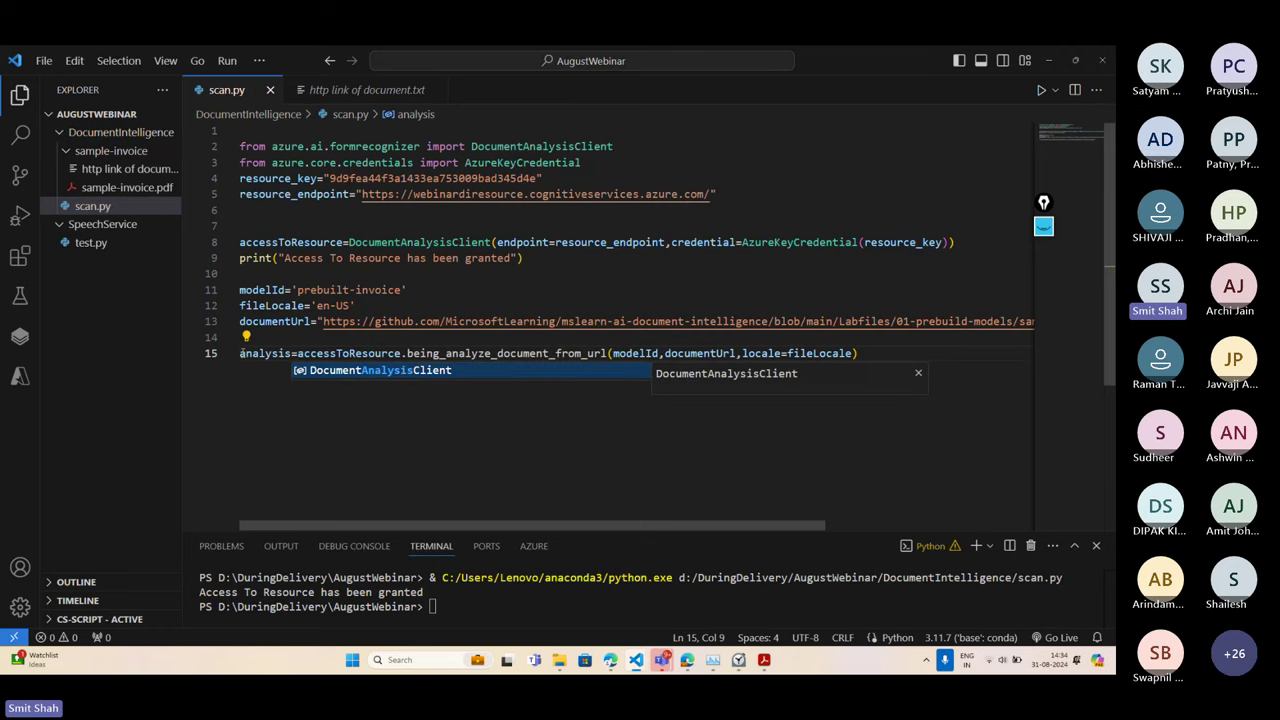
Add the call analysis.result() on line 17, leaving a blank line below the analysis assignment
left_click_drag(240, 353, 291, 353)
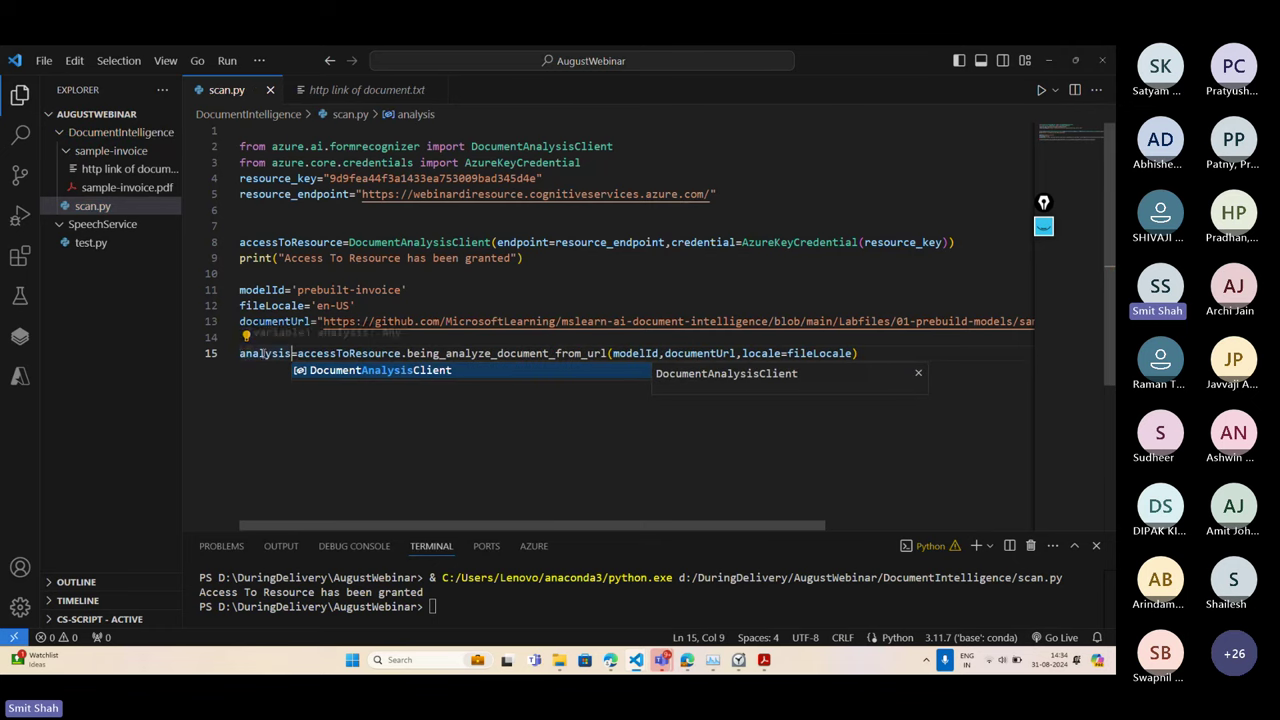
key("ctrl+c")
left_click(872, 351)
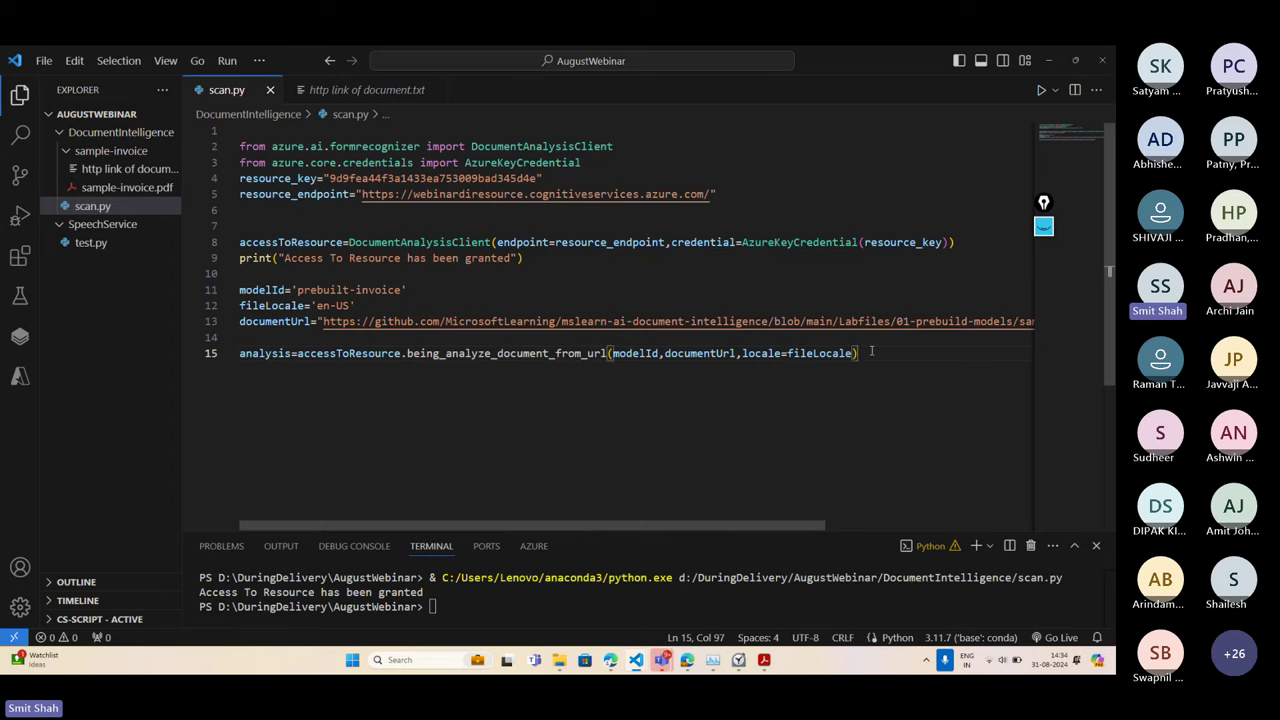
key("Return")
key("Return")
key("ctrl+v")
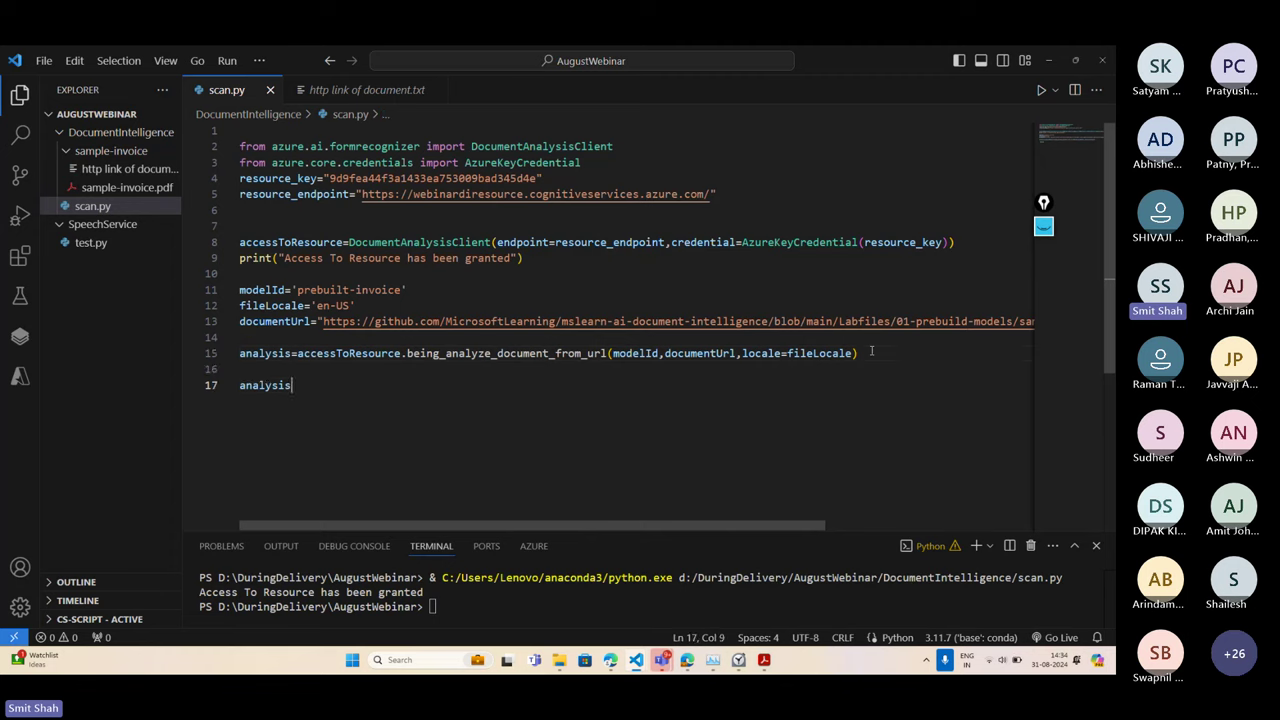
type(".result(")
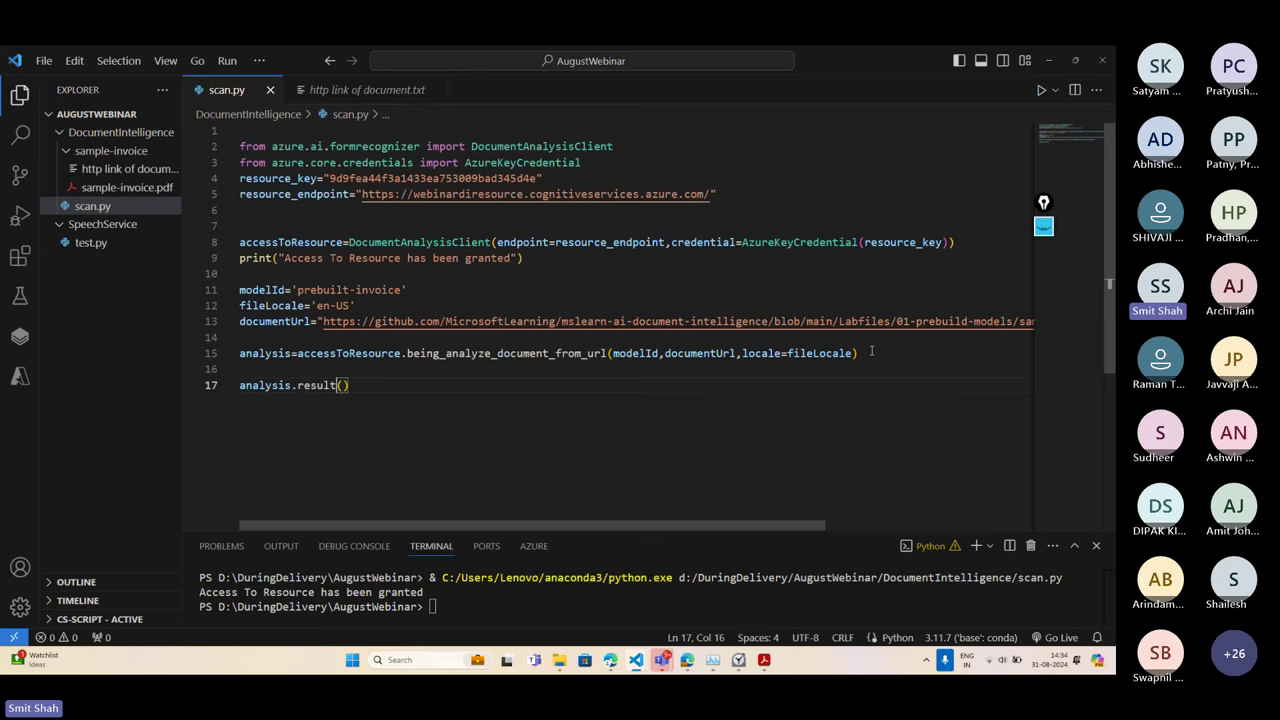
Assign the analysis.result() call to a variable named result
key("Home")
type("=")
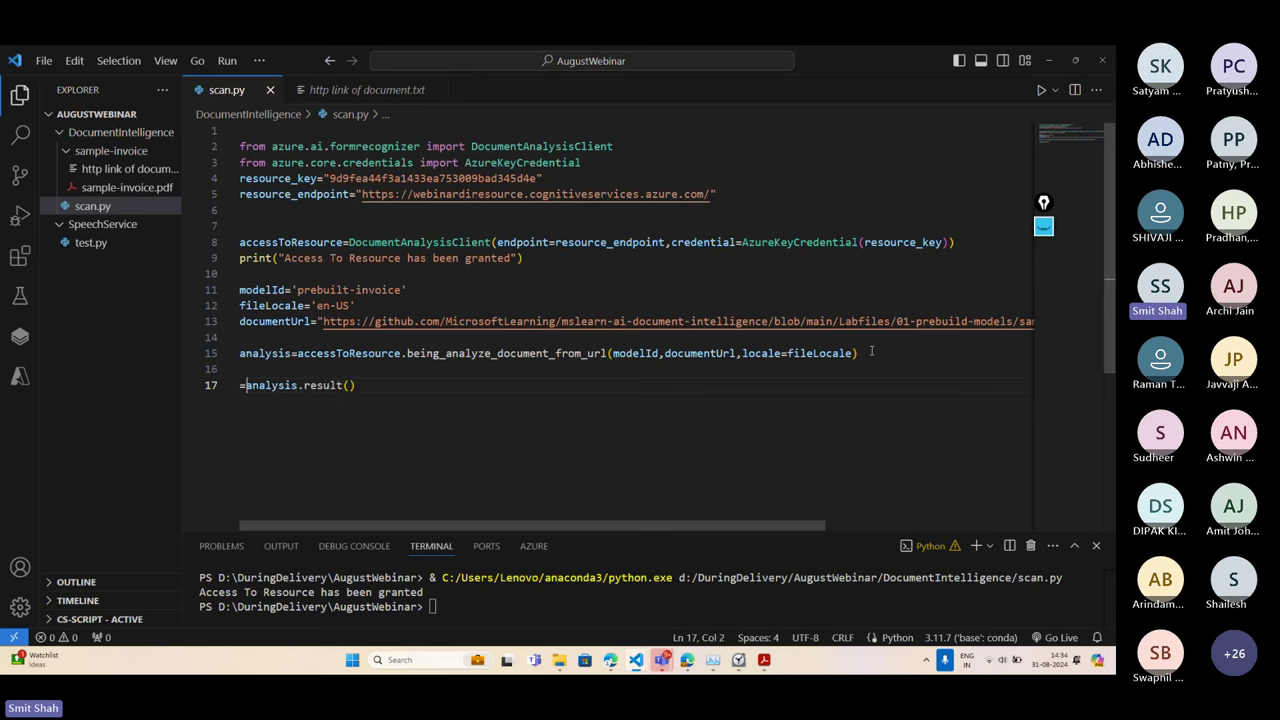
key("Left")
type("result")
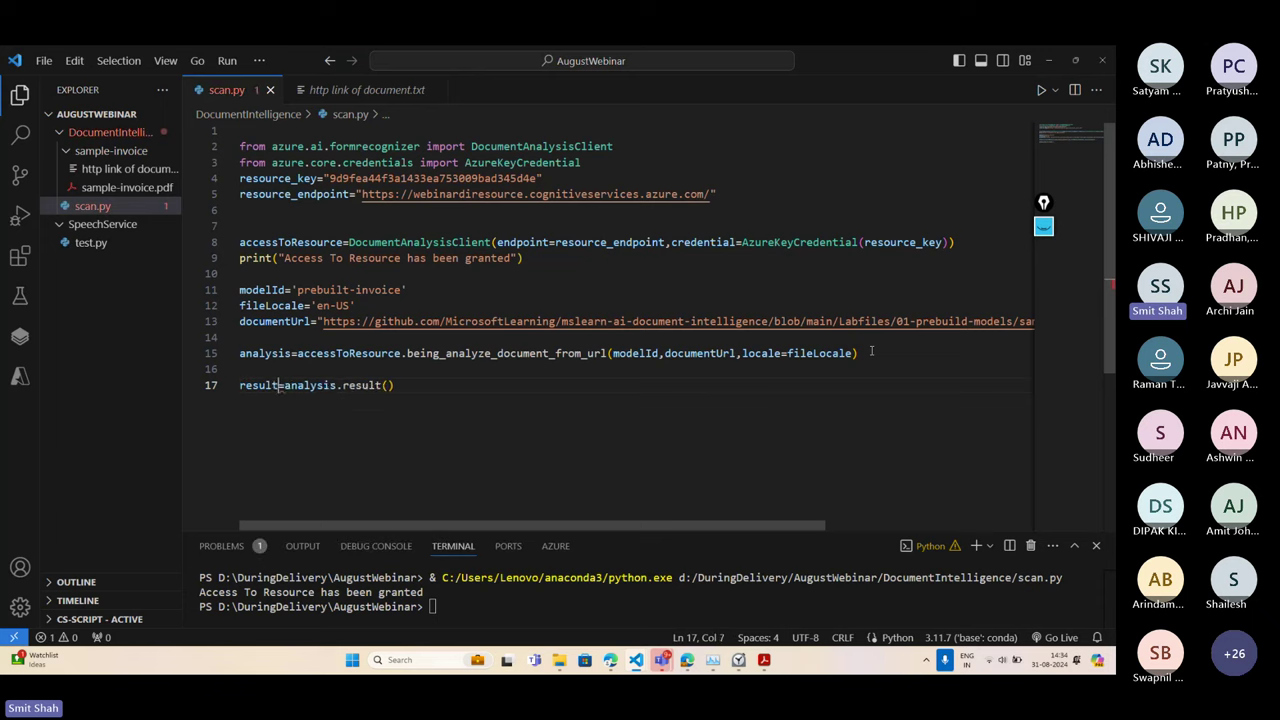
Rename the variable holding analysis.result() on line 17 to result_from_resource
type("_from_r")
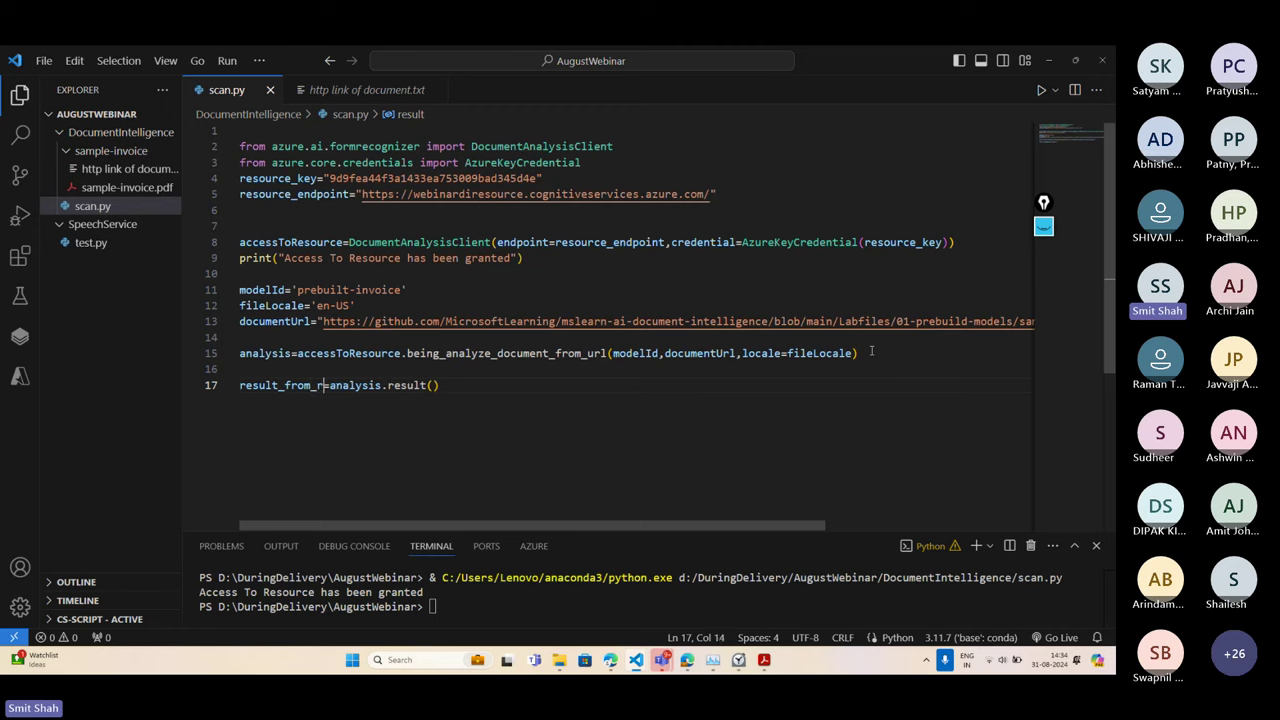
type("esource")
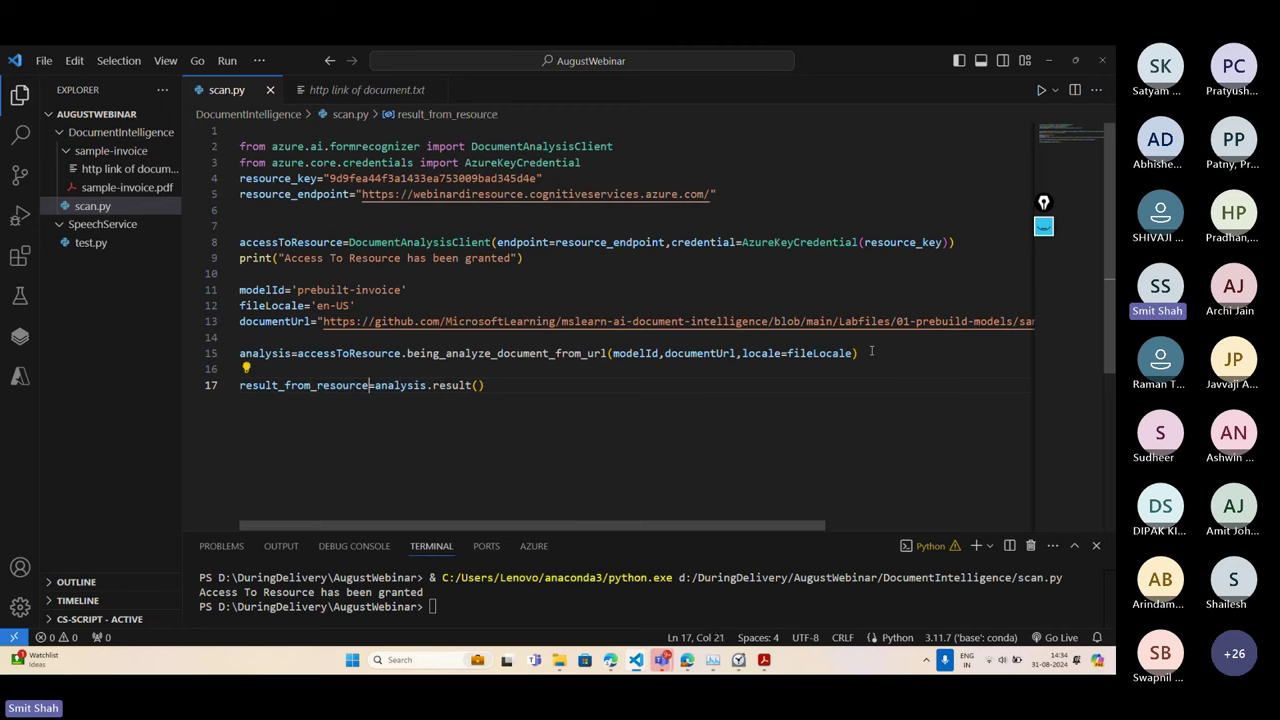
Add print(result_from_resource) on line 19, leaving a blank line below the result assignment
left_click(503, 389)
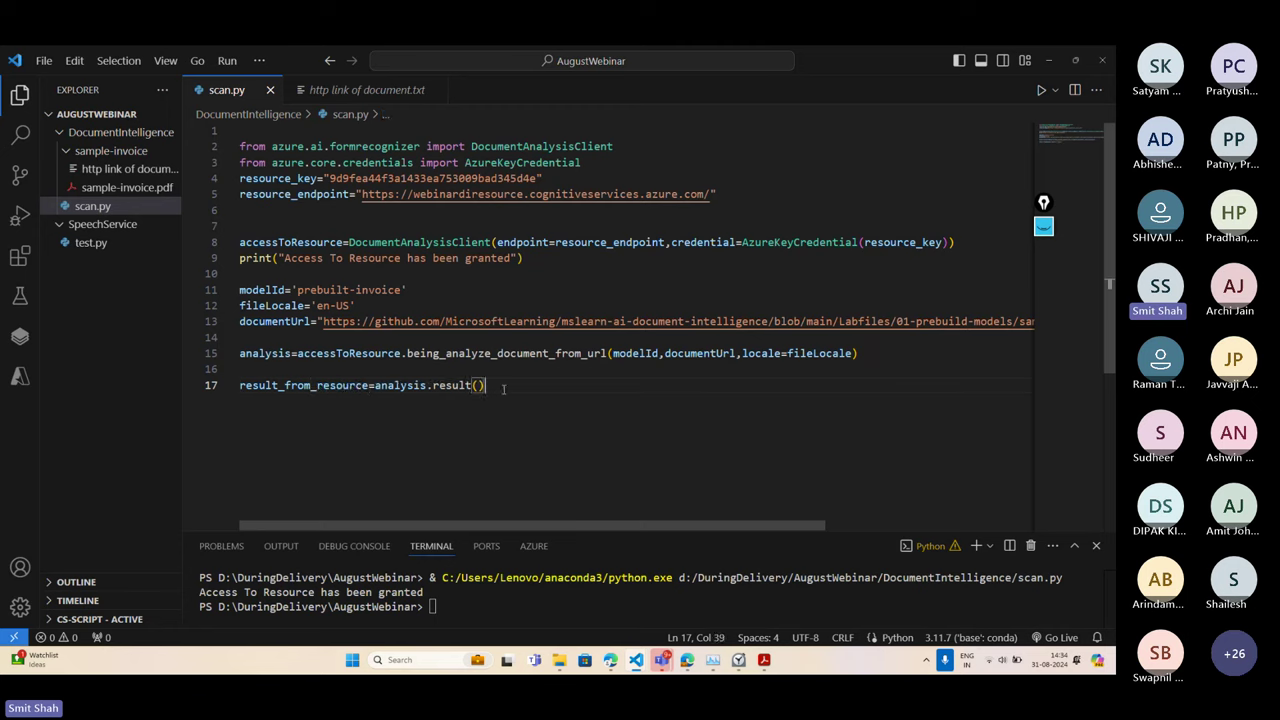
key("Return")
key("Return")
type("pr")
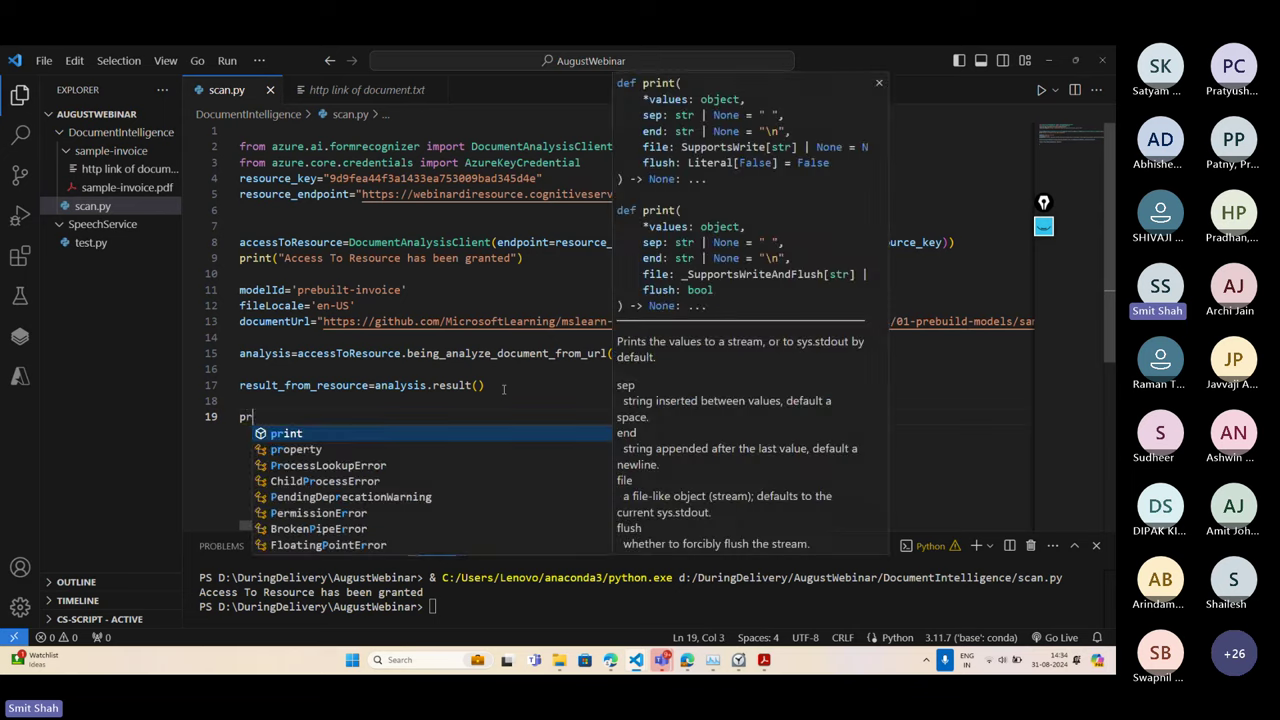
type("int()")
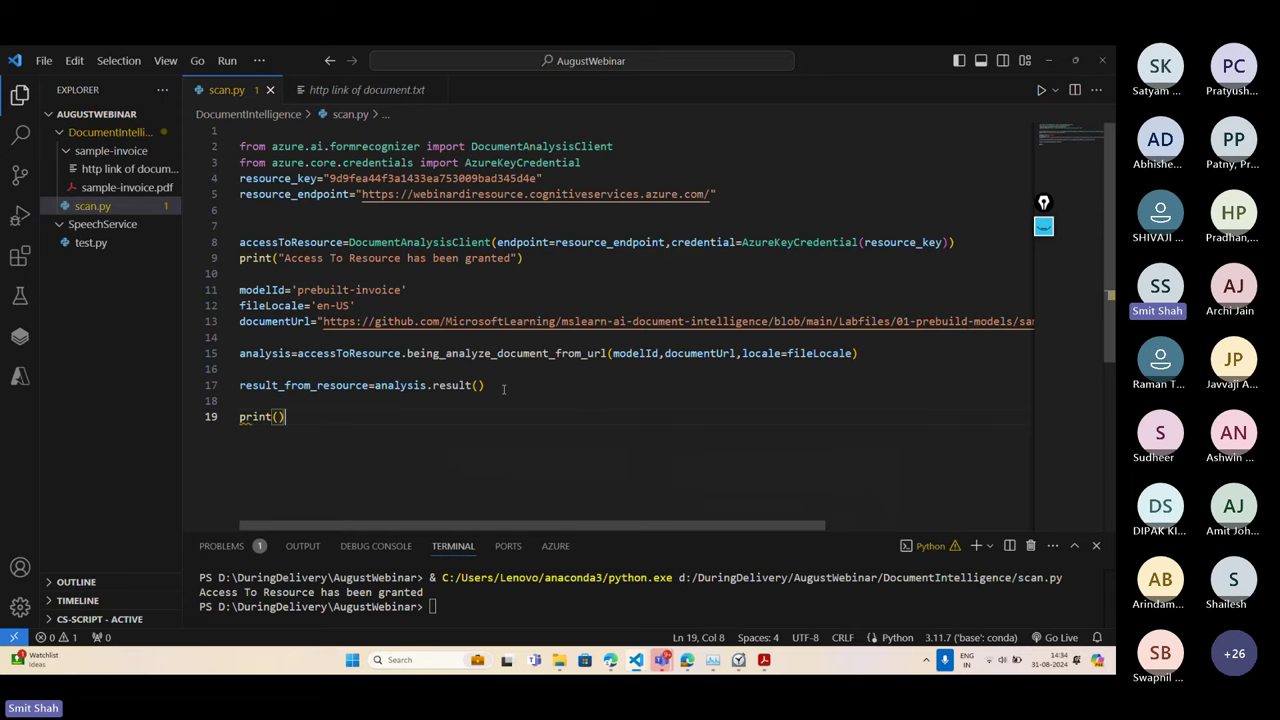
key("Left")
double_click(310, 388)
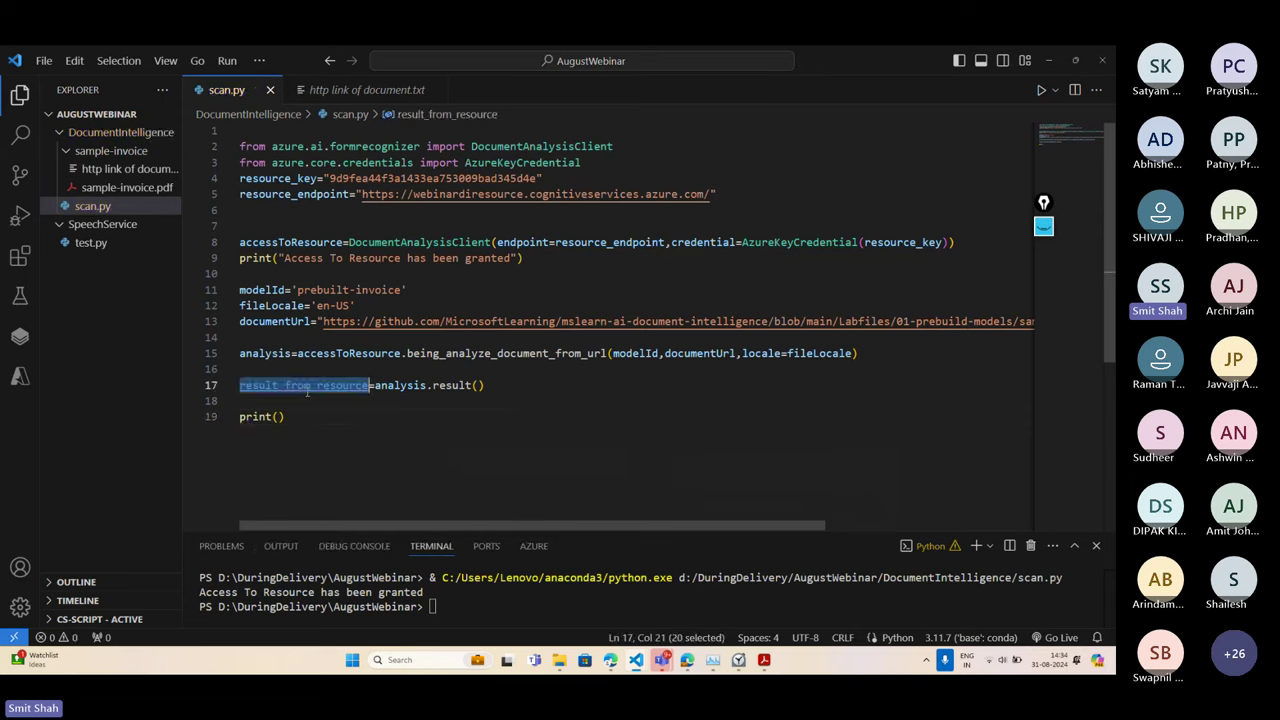
key("ctrl+c")
left_click(278, 416)
key("ctrl+v")
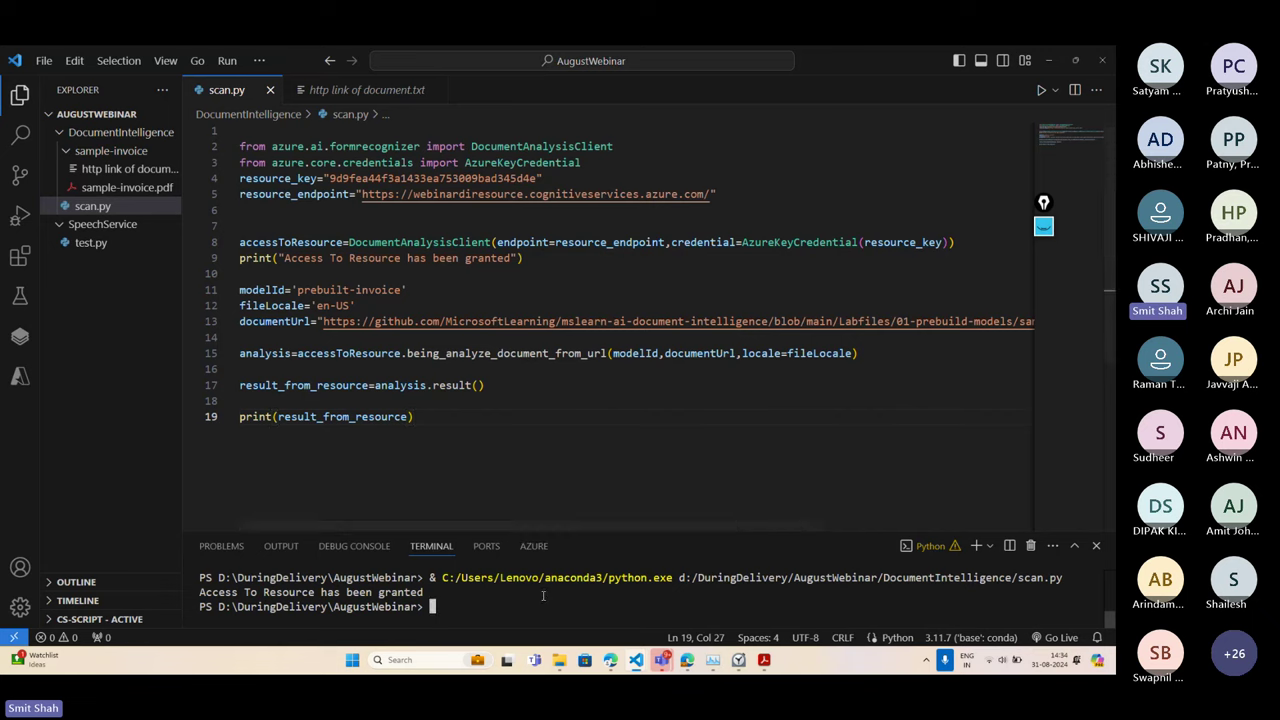
Clear the terminal and run scan.py again by recalling its earlier run command
left_click(543, 594)
type("clear")
key("Return")
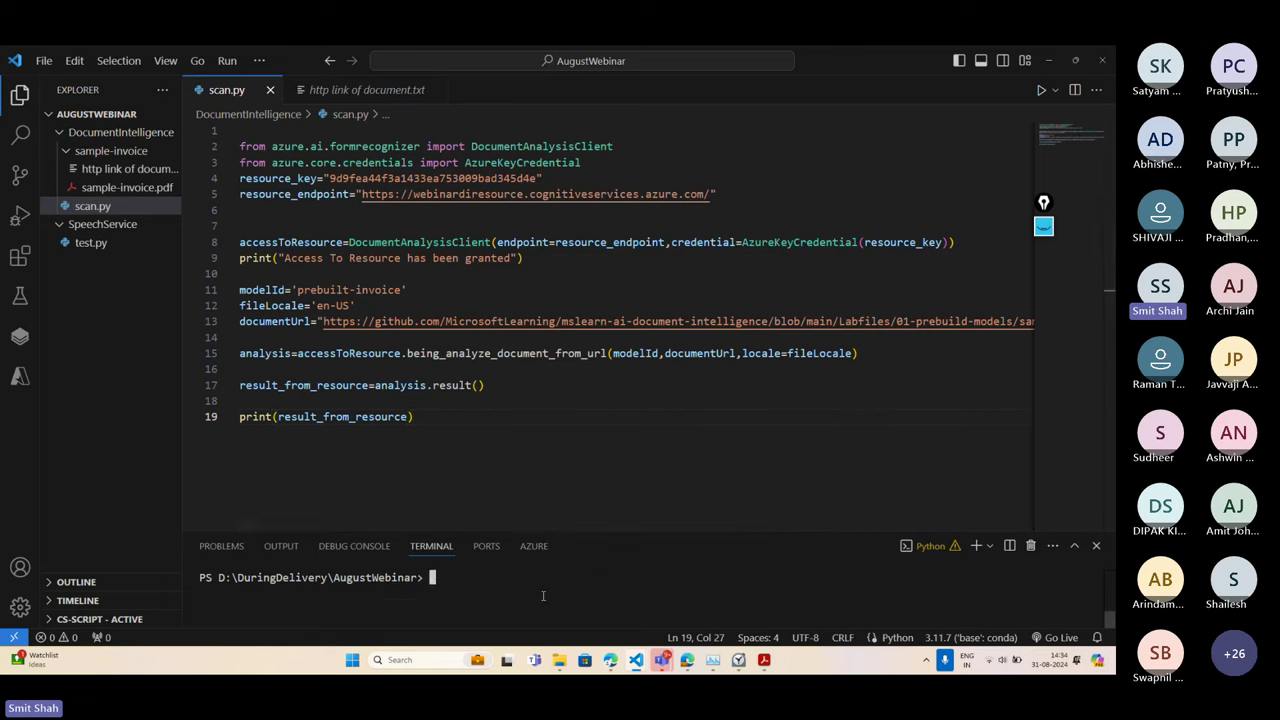
key("Up")
key("Return")
key("Up")
key("Return")
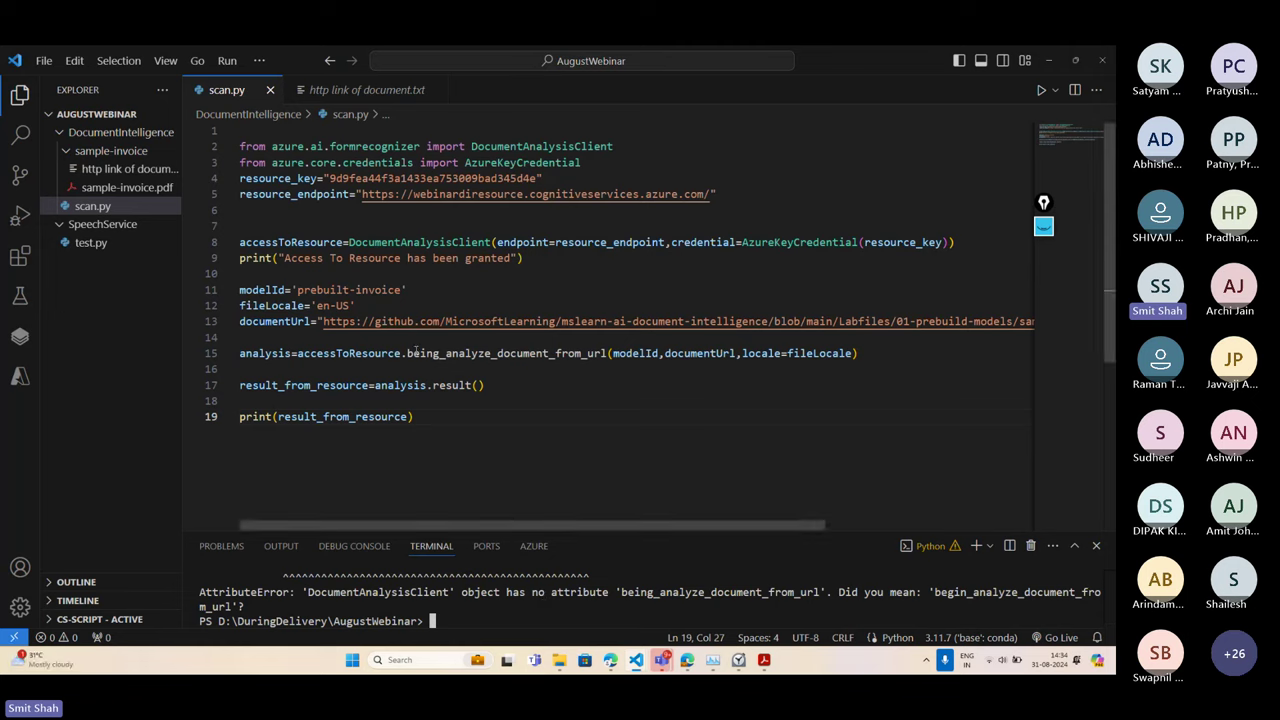
Correct the method name on line 15 to begin_analyze_document_from_url
left_click(439, 353)
left_click_drag(439, 353, 406, 353)
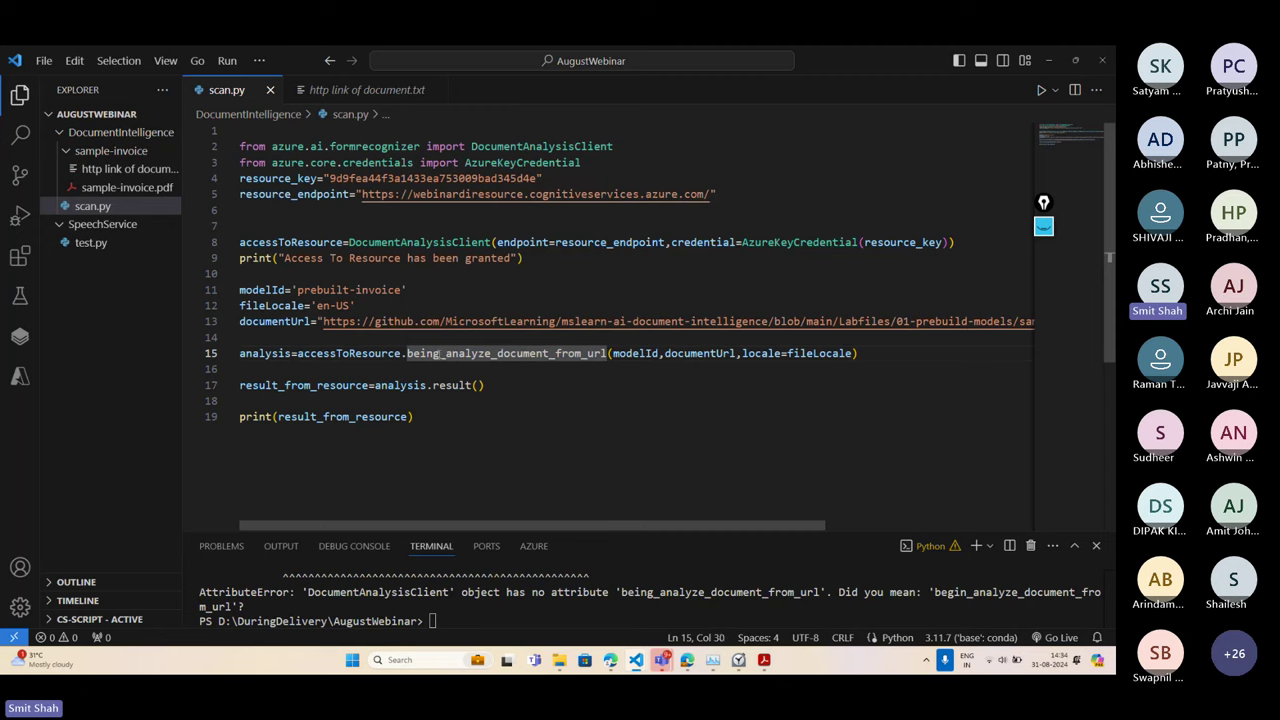
type("begi")
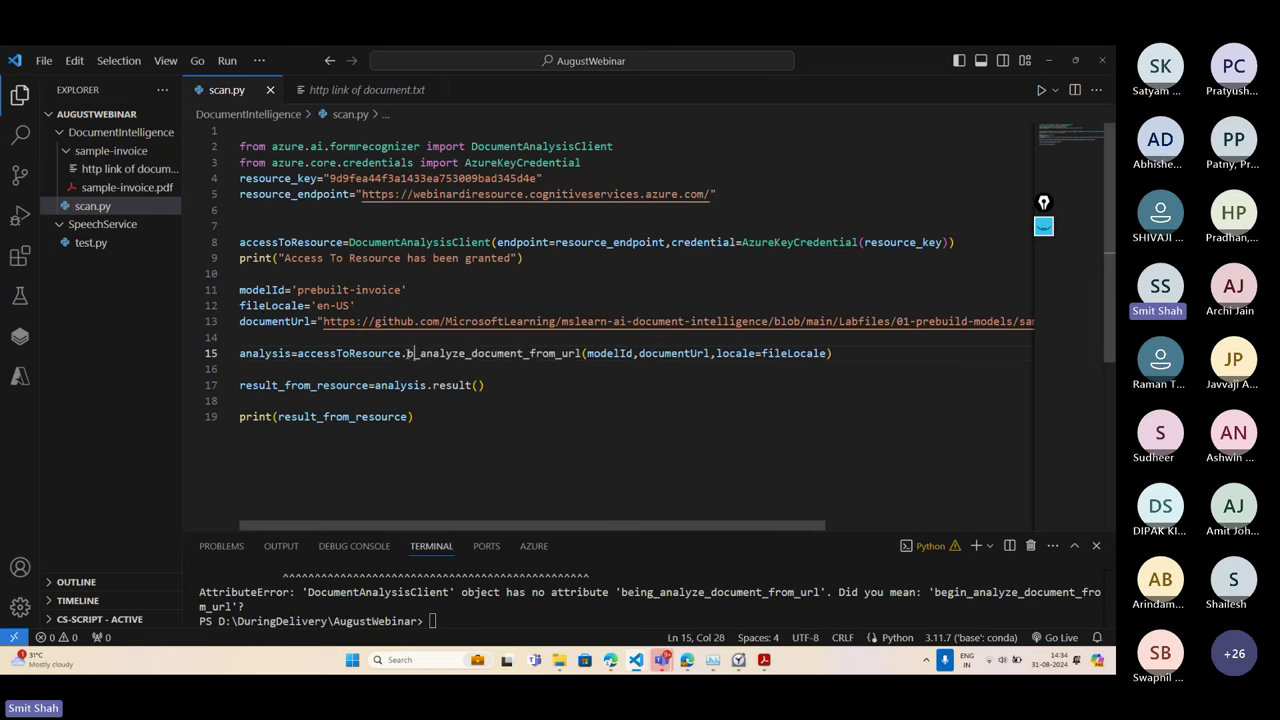
type("n")
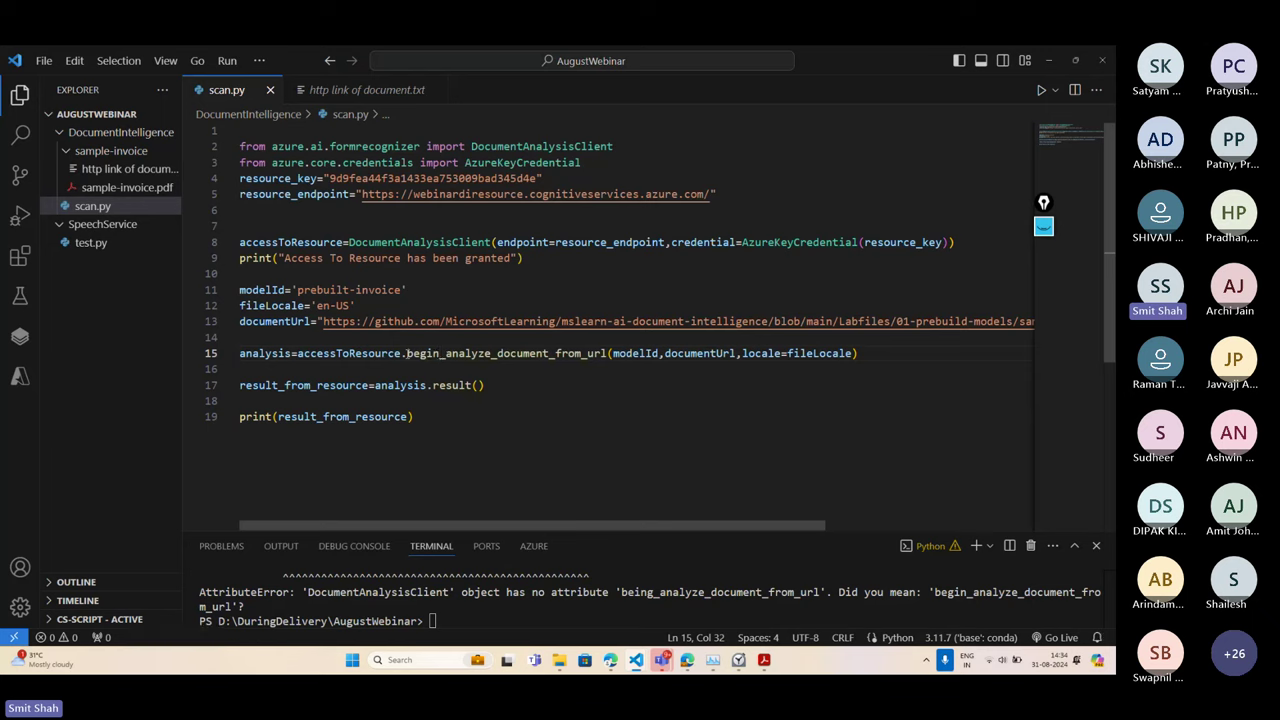
Clear the terminal and rerun scan.py with the corrected method name
left_click(495, 598)
type("cls")
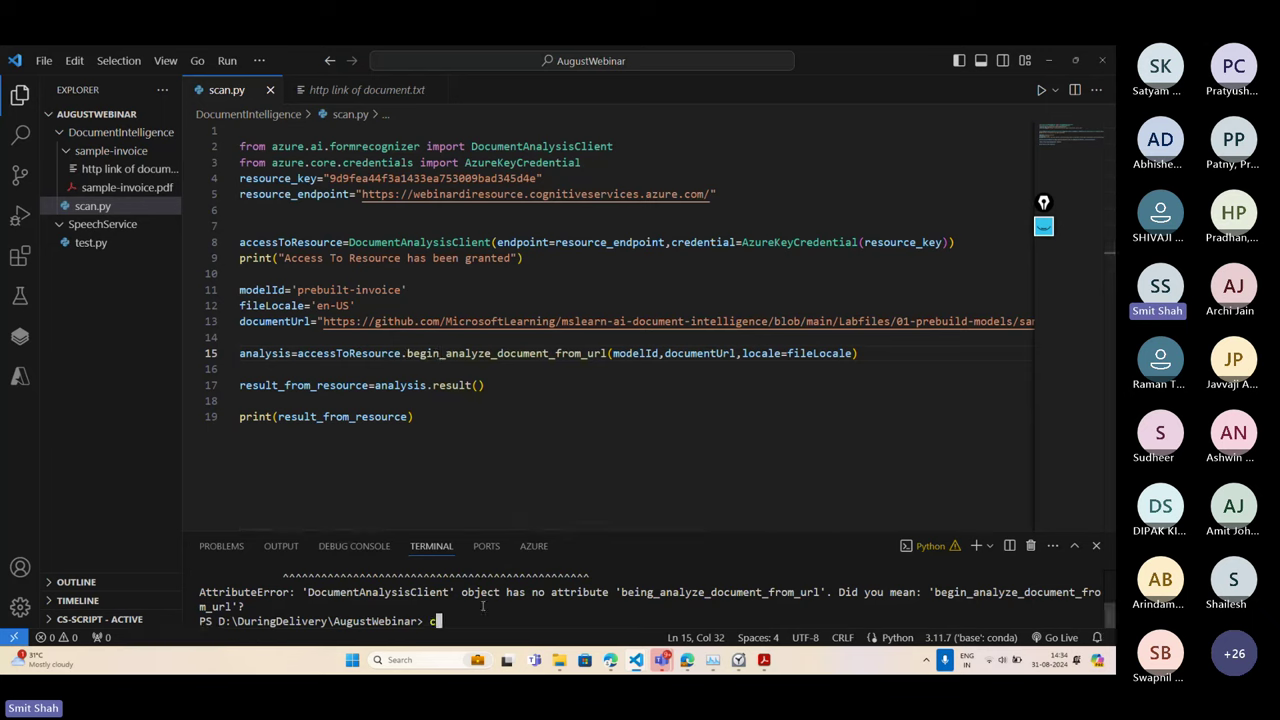
key("Return")
key("Up")
key("Up")
key("Return")
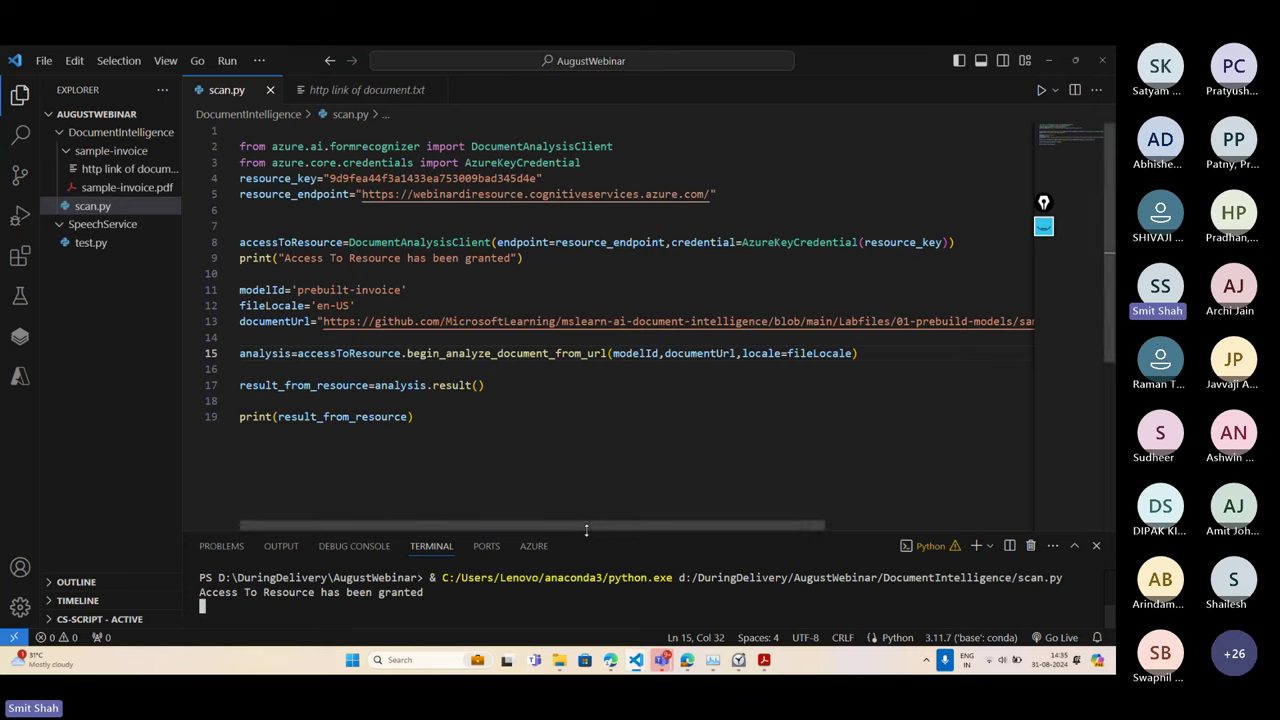
Enlarge the terminal and examine the invoice text and page details in the printed analysis result
left_click_drag(586, 531, 576, 365)
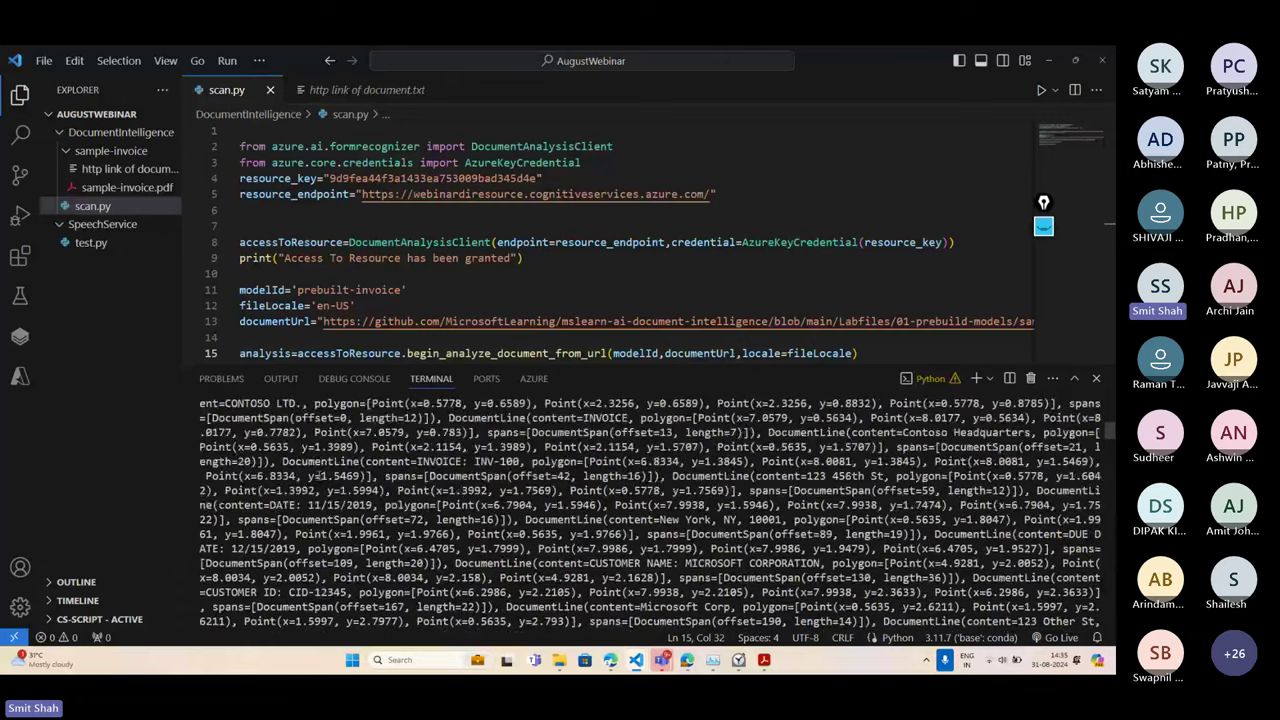
scroll(332, 470, "up", 5)
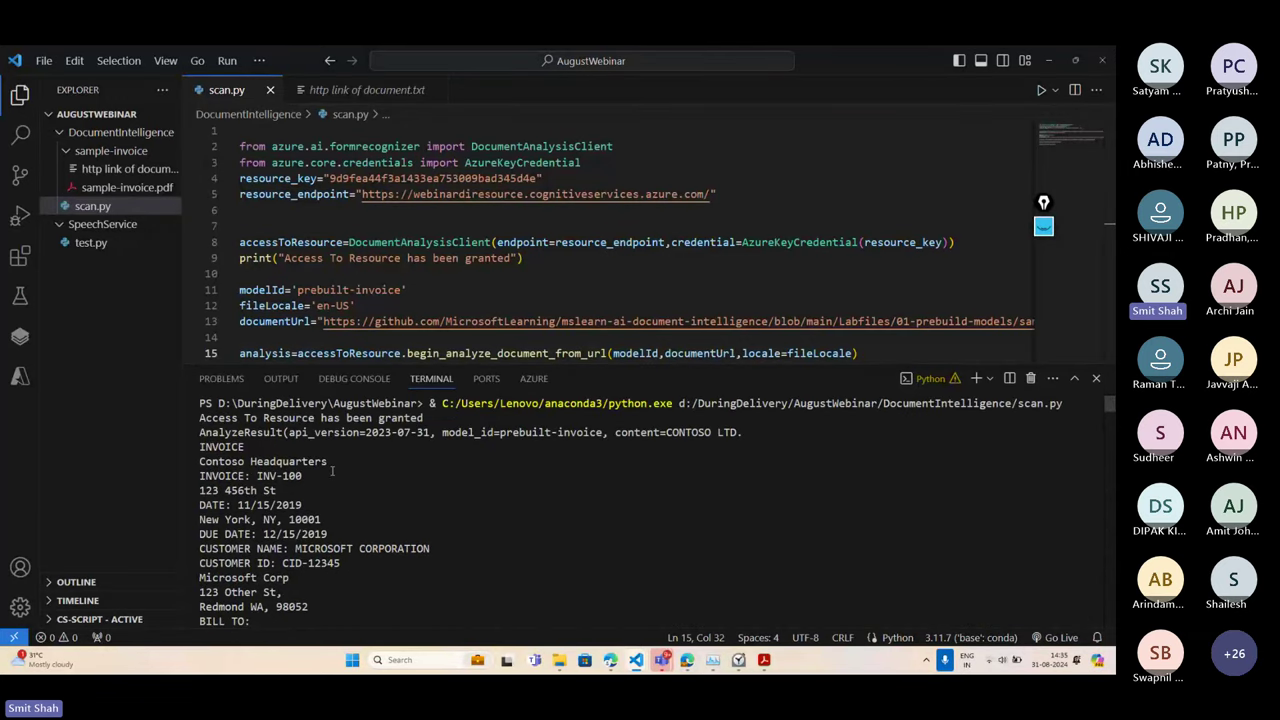
scroll(332, 470, "down", 12)
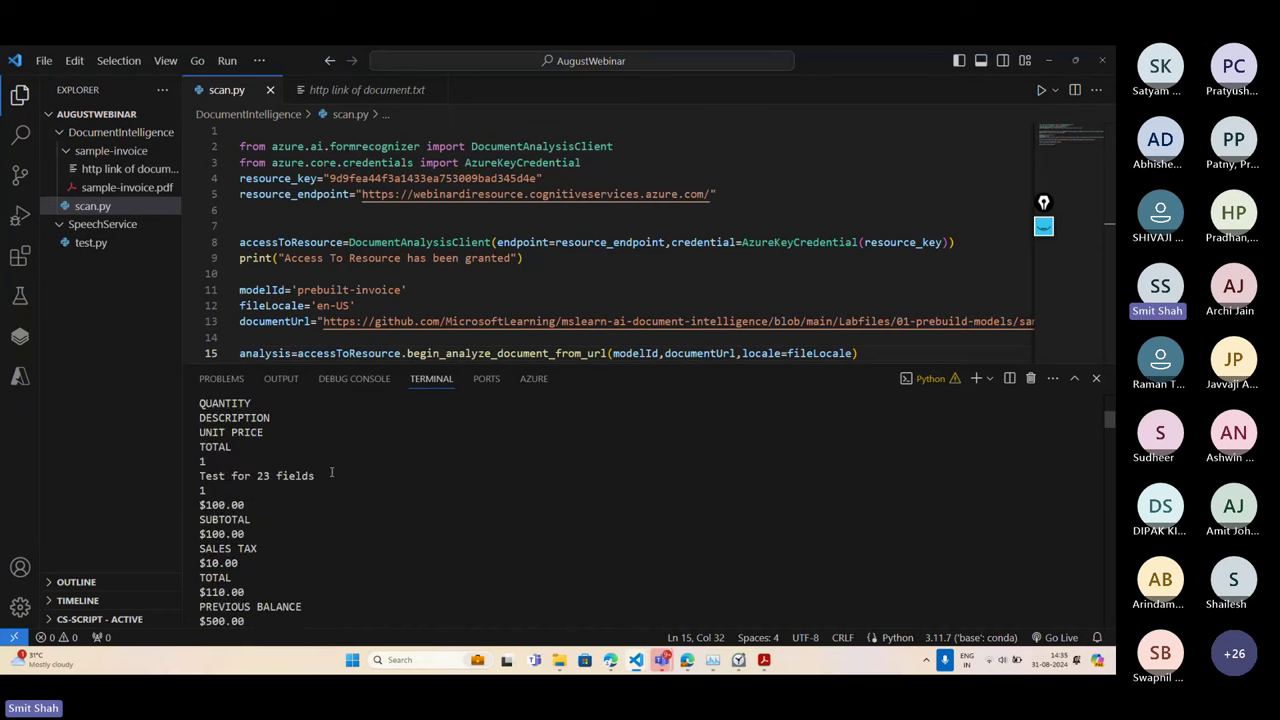
scroll(332, 471, "down", 4)
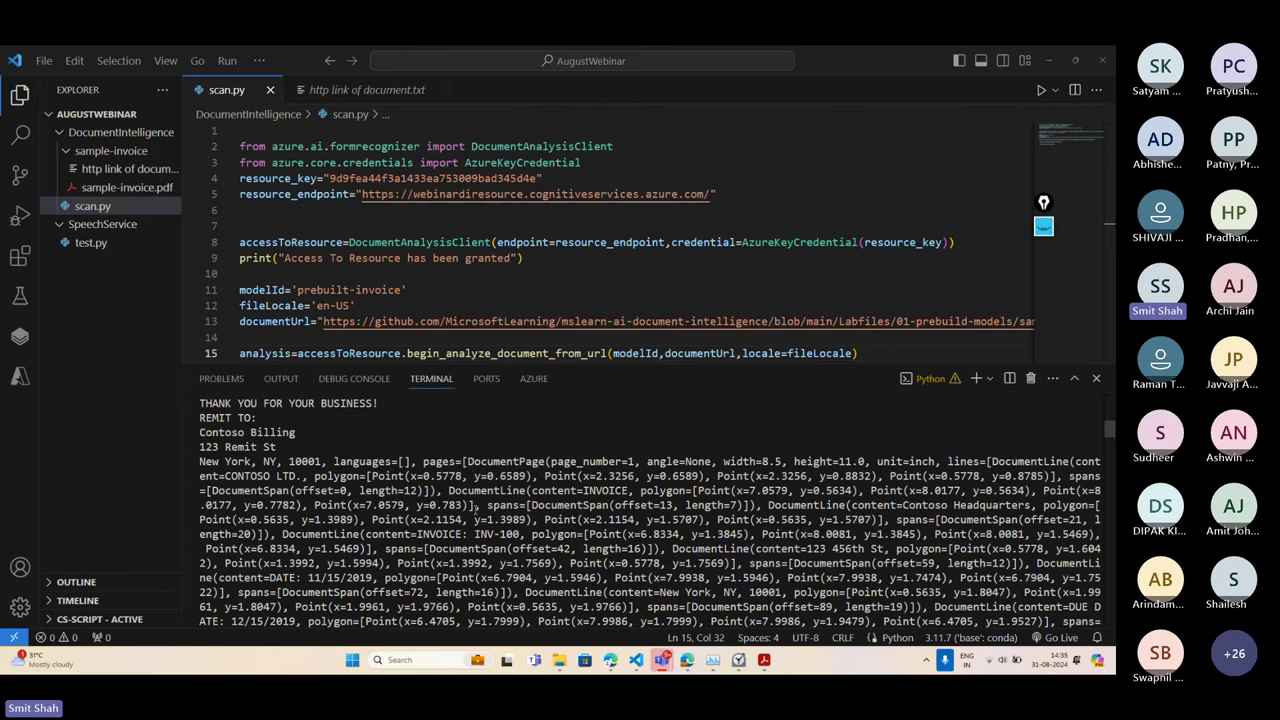
left_click(363, 90)
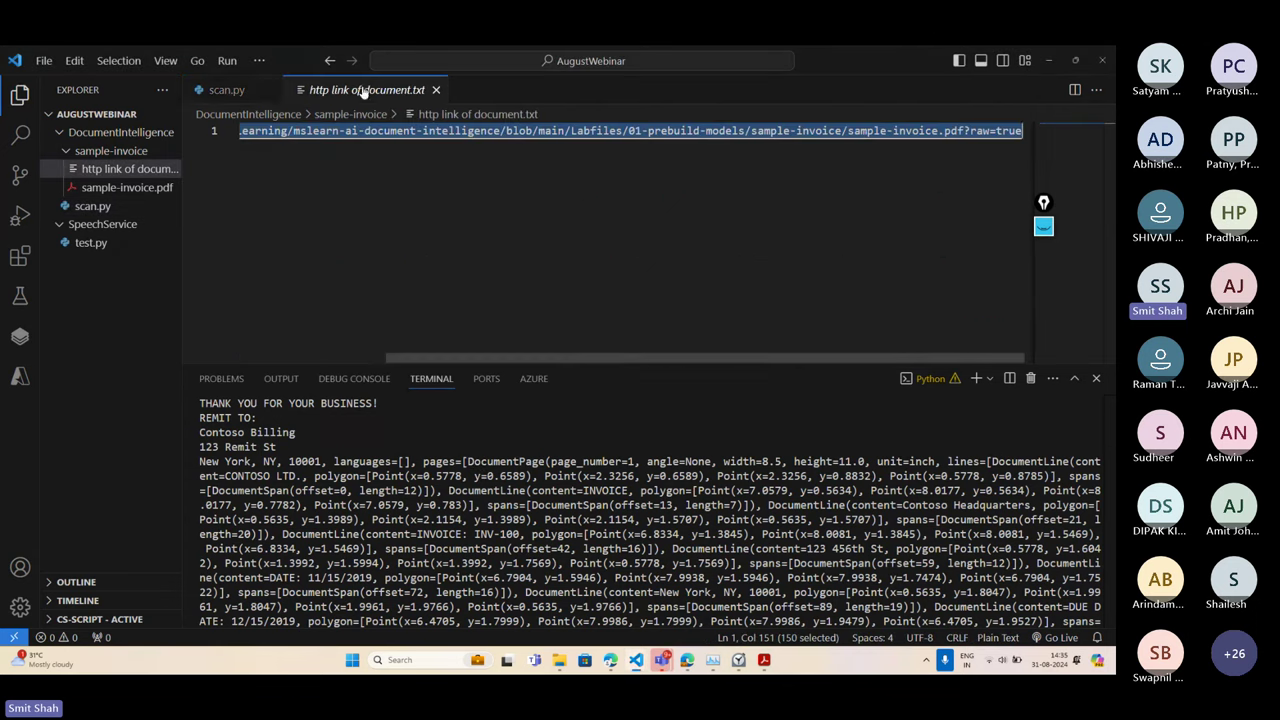
left_click(262, 97)
Shrink the terminal and change the print statement on line 19 to output result_from_resource.documents
left_click_drag(641, 361, 454, 455)
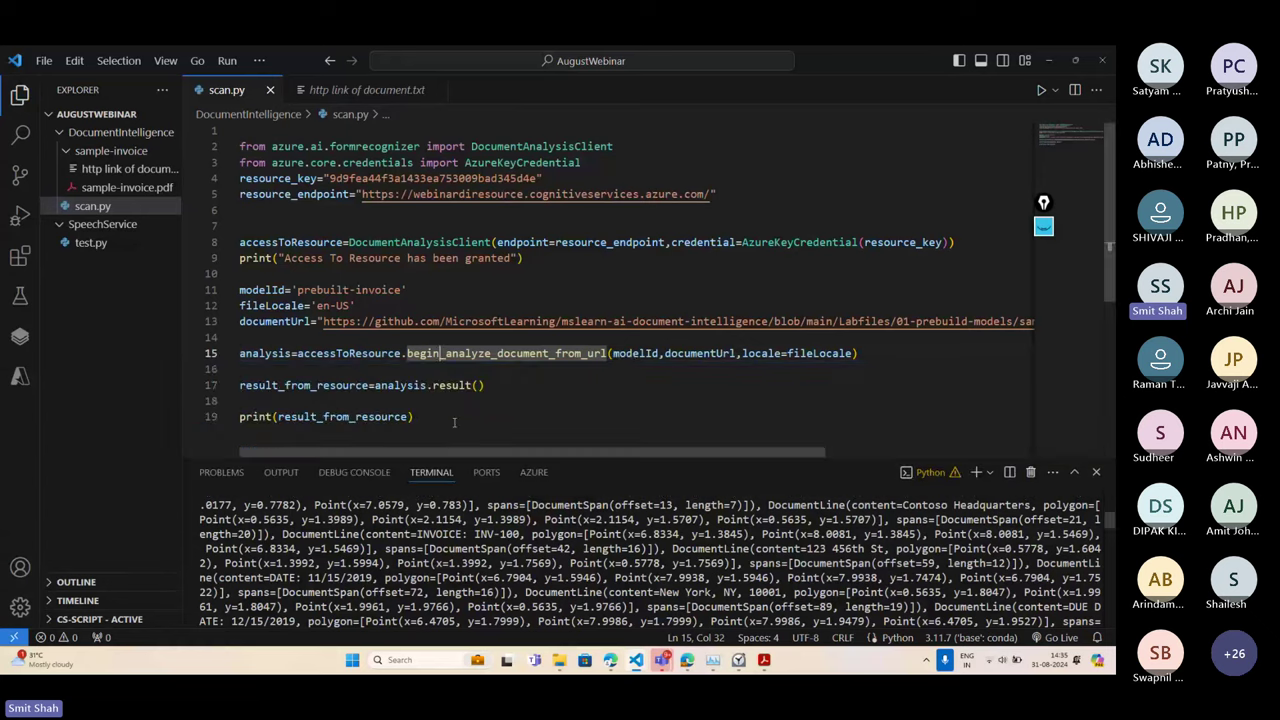
left_click(408, 418)
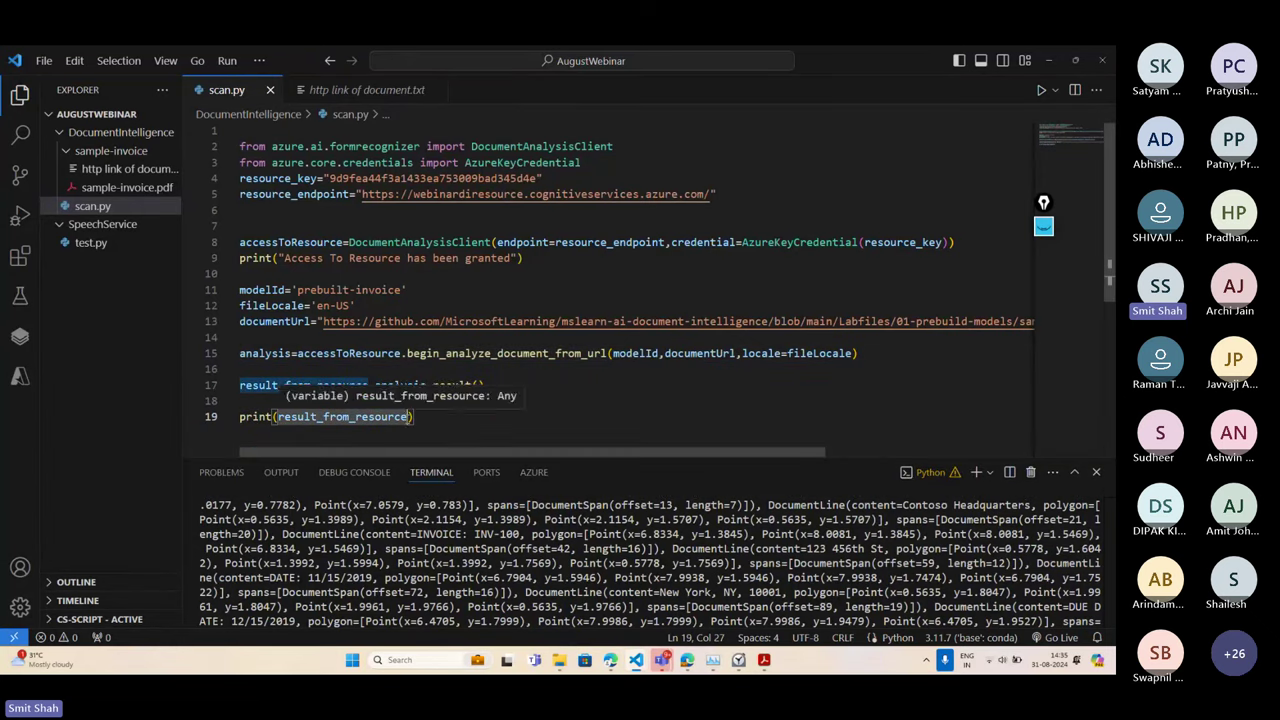
type(".documen")
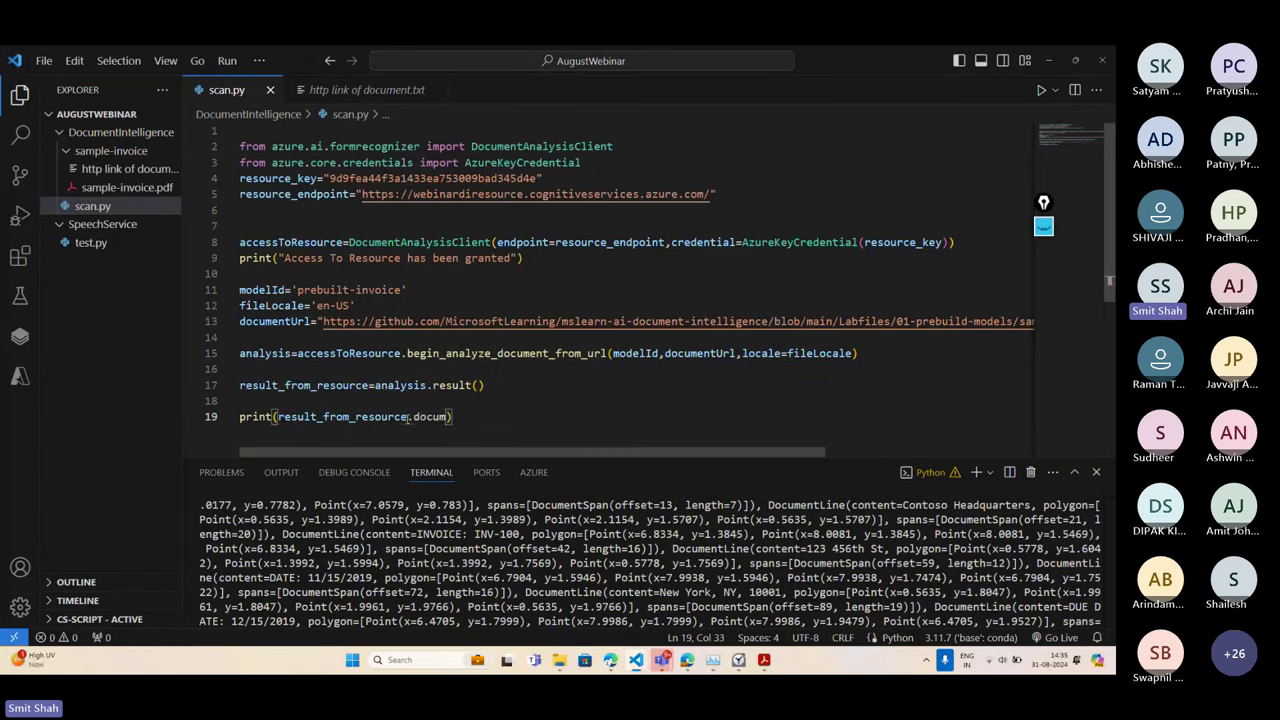
type("ts")
Clear the earlier output from the terminal and run scan.py to print only the documents
scroll(636, 597, "down", 10)
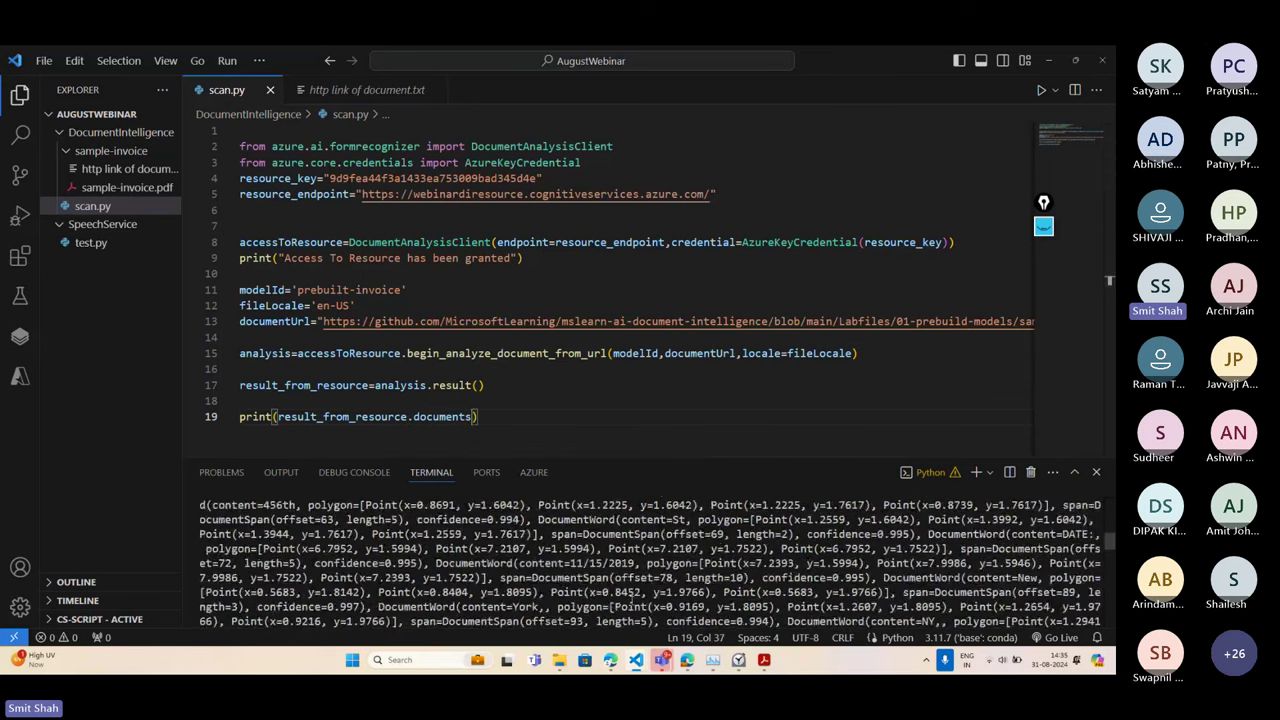
scroll(636, 597, "down", 15)
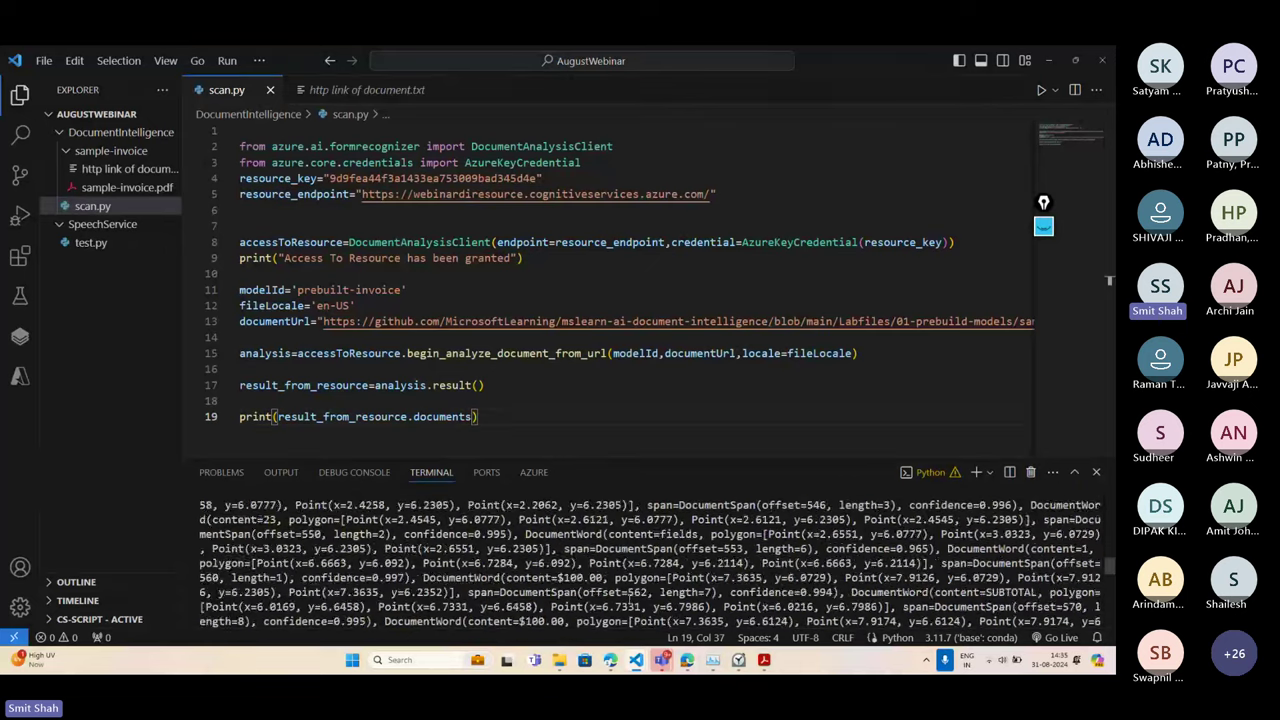
scroll(878, 600, "down", 10)
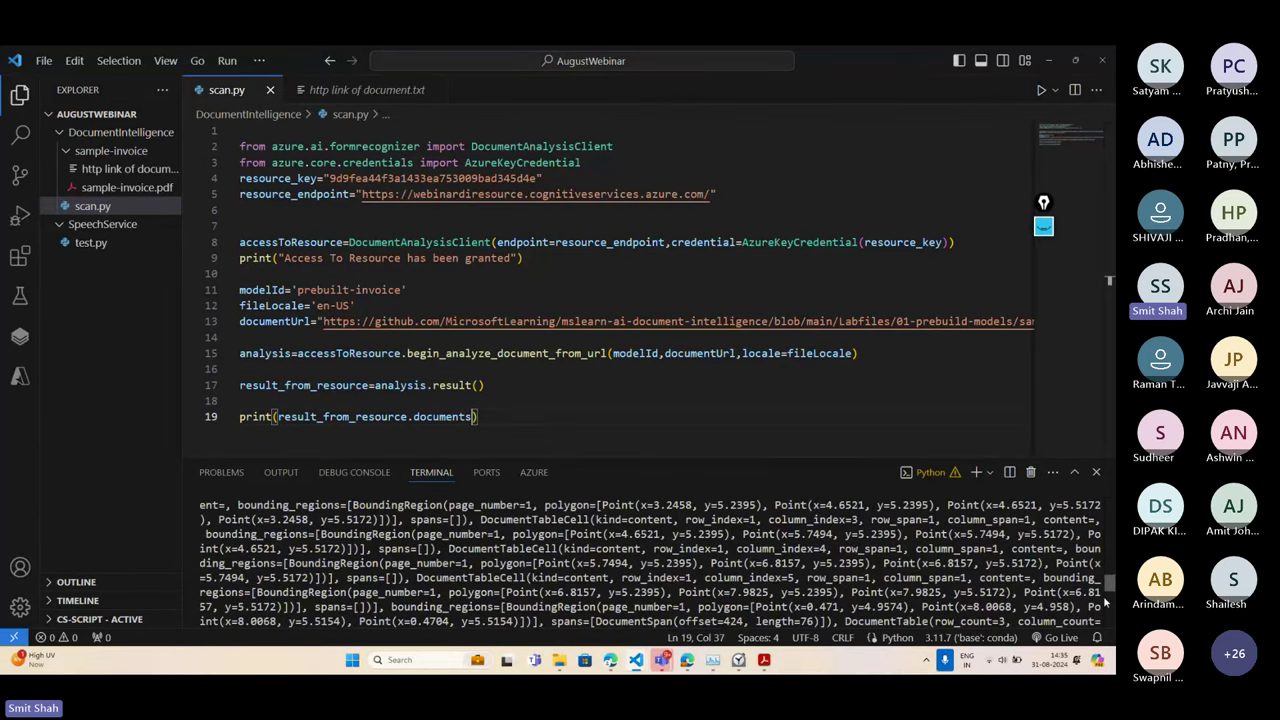
type("cls")
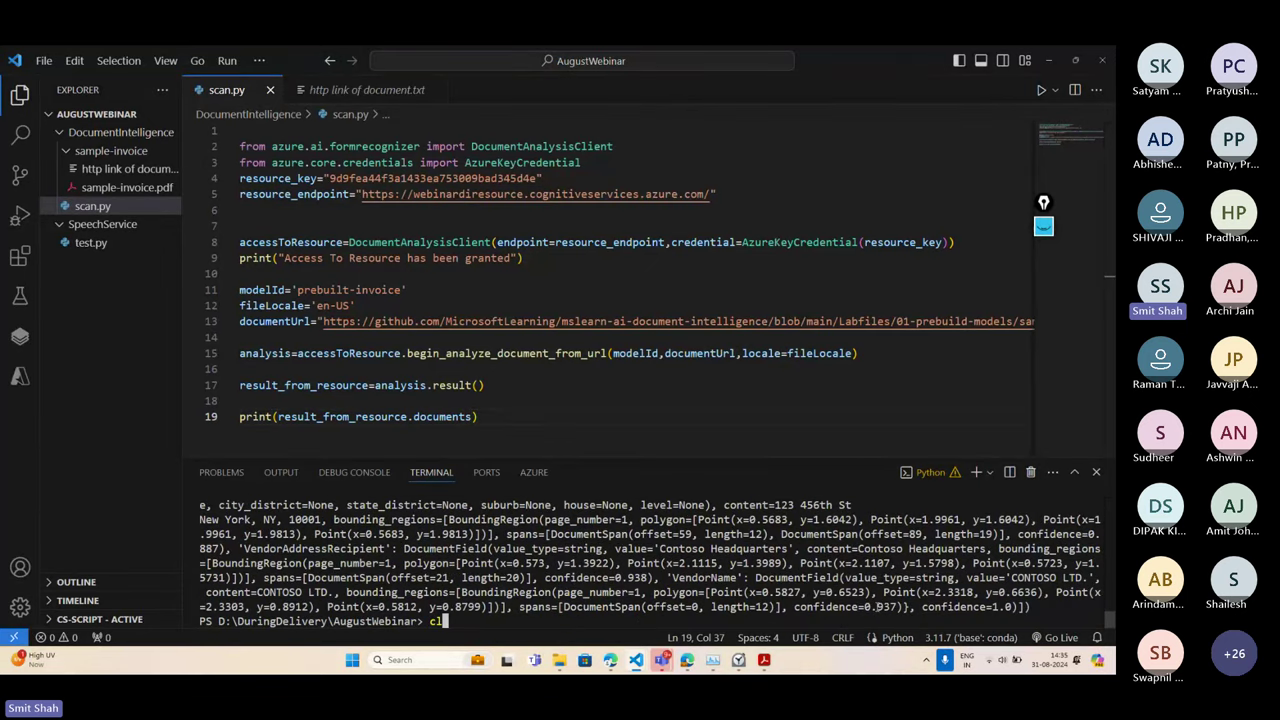
key("Return")
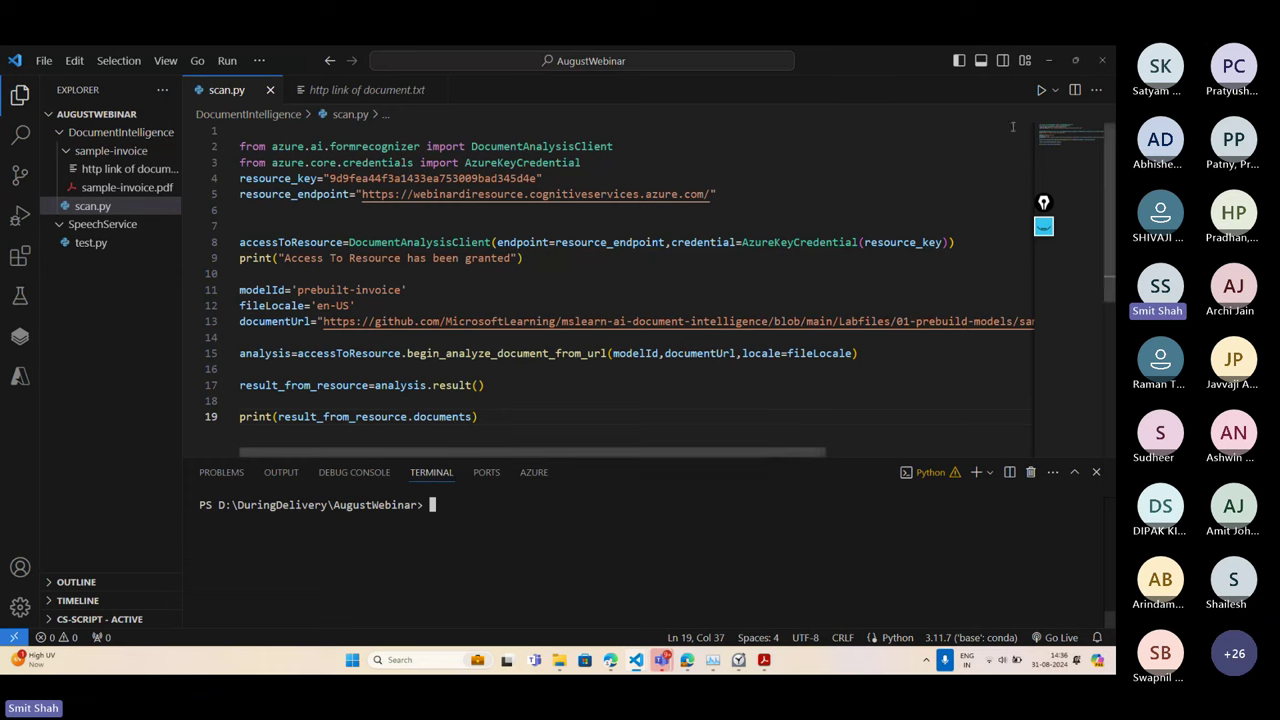
left_click(1041, 89)
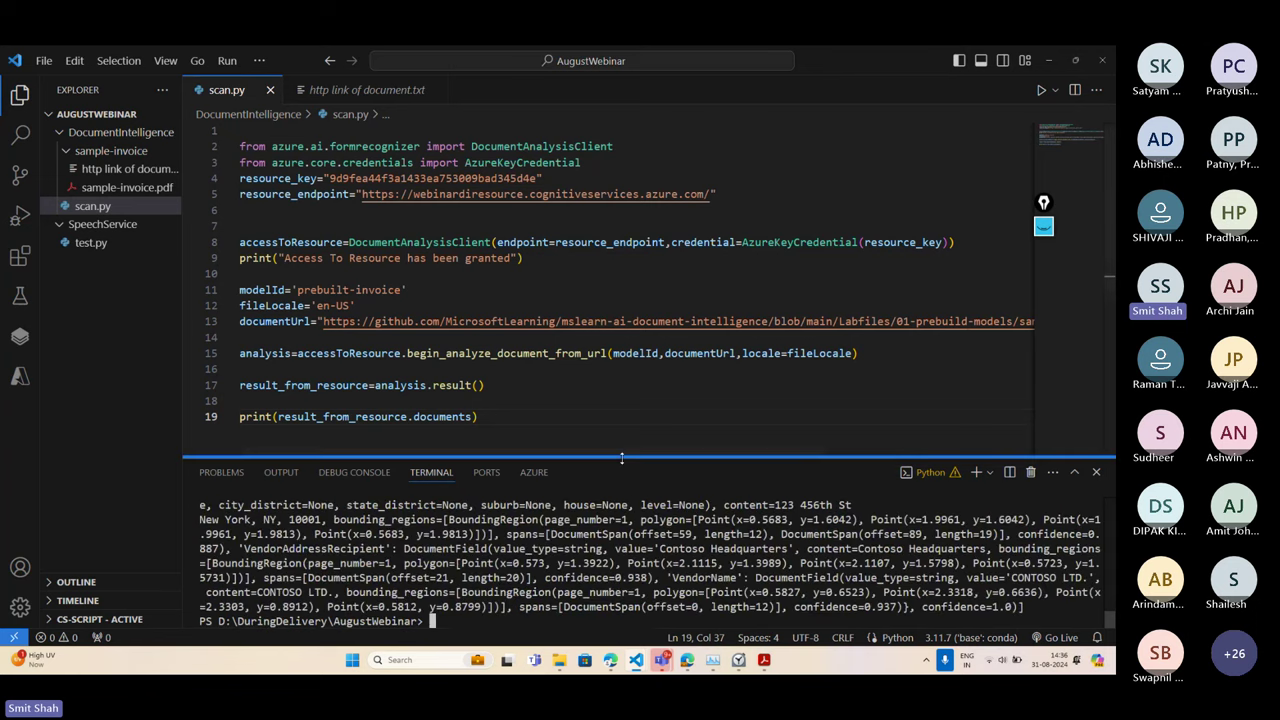
Expand the terminal over the editor and examine the AnalyzedDocument output for the extracted invoice fields, their values and confidence scores
scroll(468, 600, "up", 15)
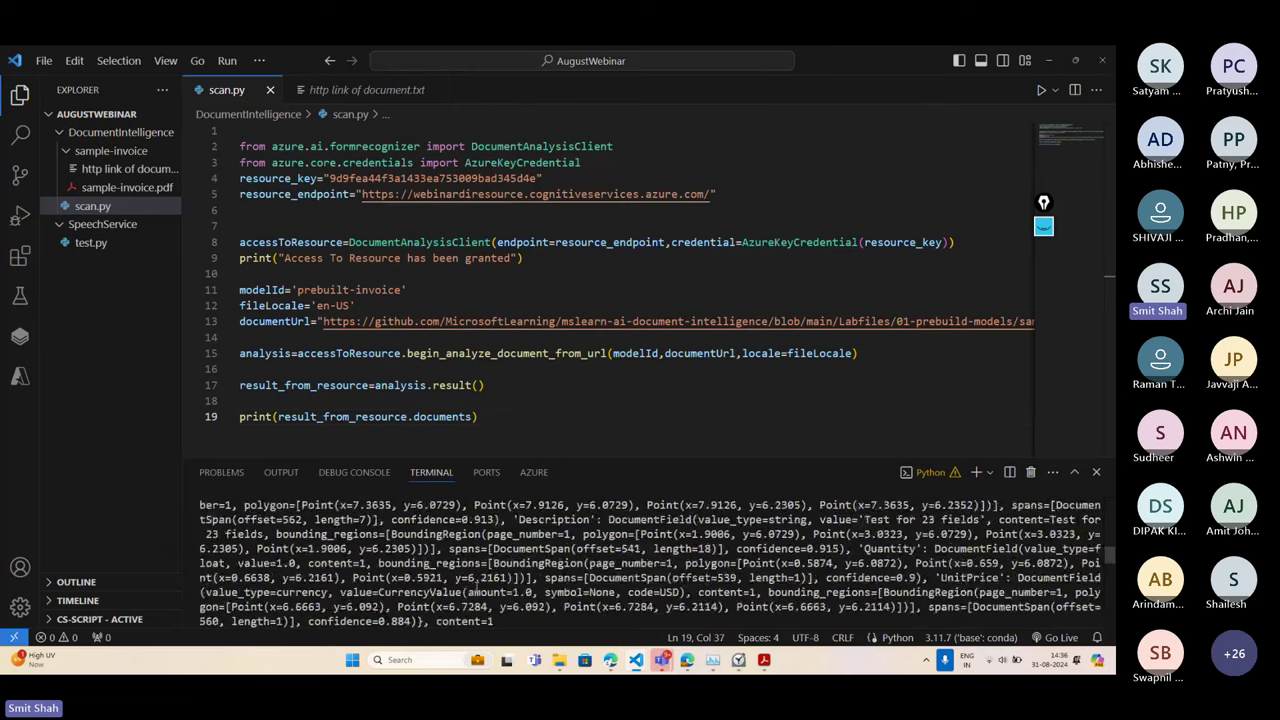
scroll(473, 584, "up", 1)
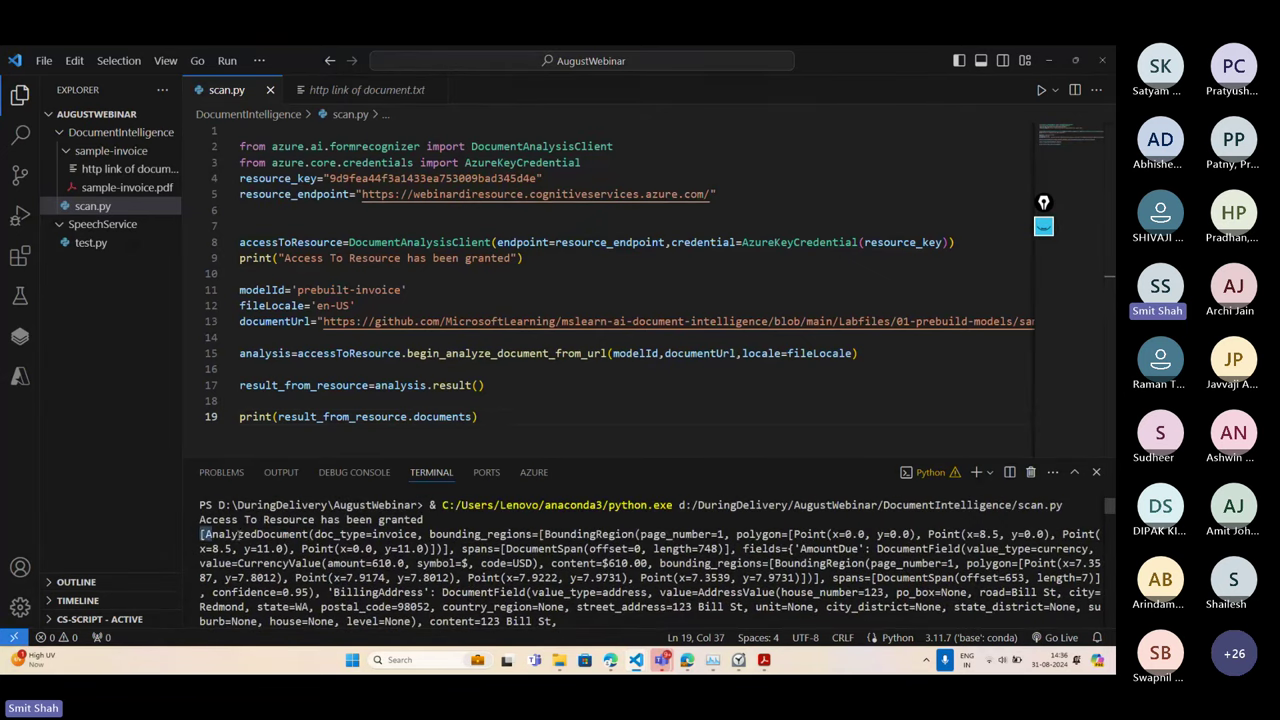
left_click_drag(199, 534, 455, 563)
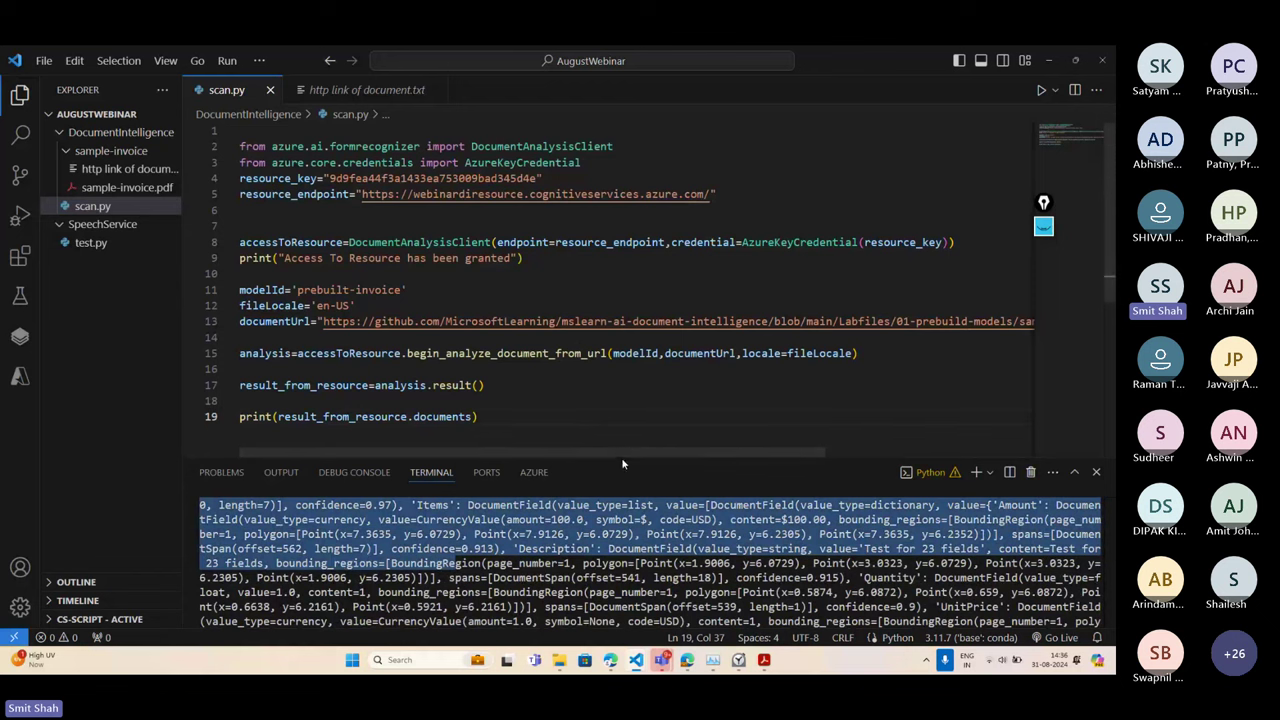
left_click_drag(625, 460, 657, 105)
scroll(657, 200, "up", 3)
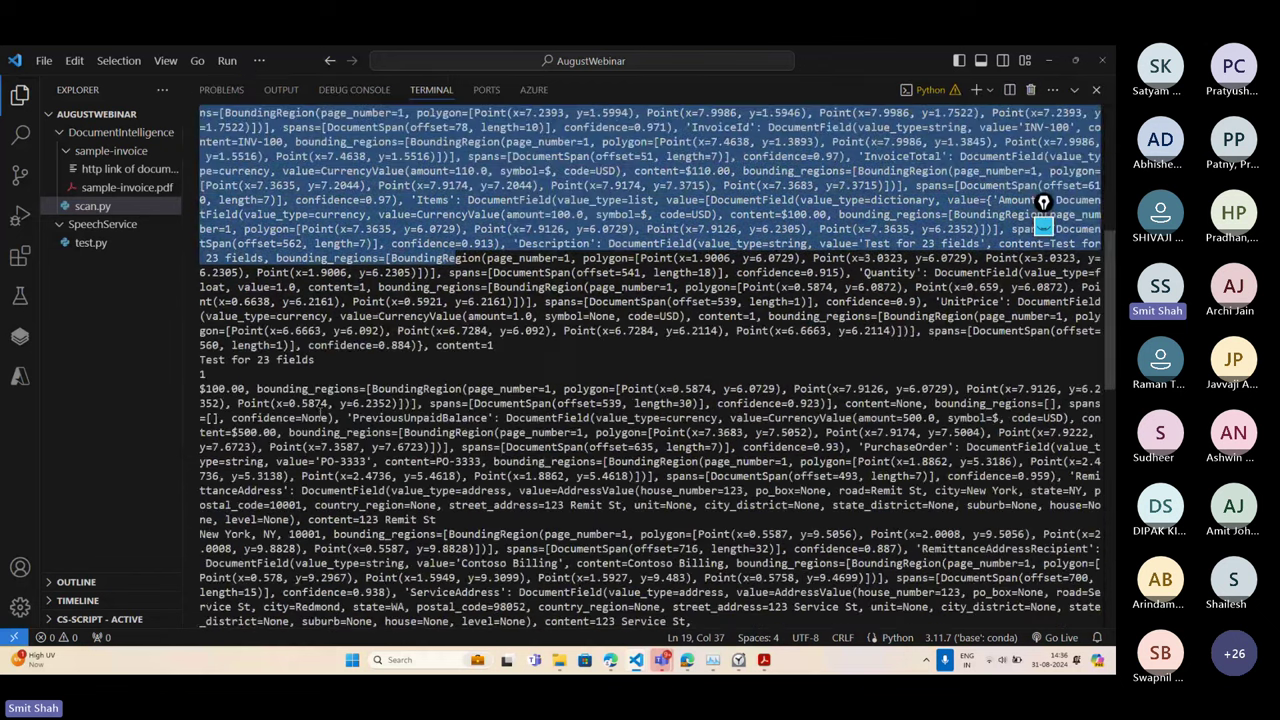
scroll(657, 200, "up", 3)
scroll(1043, 205, "up", 6)
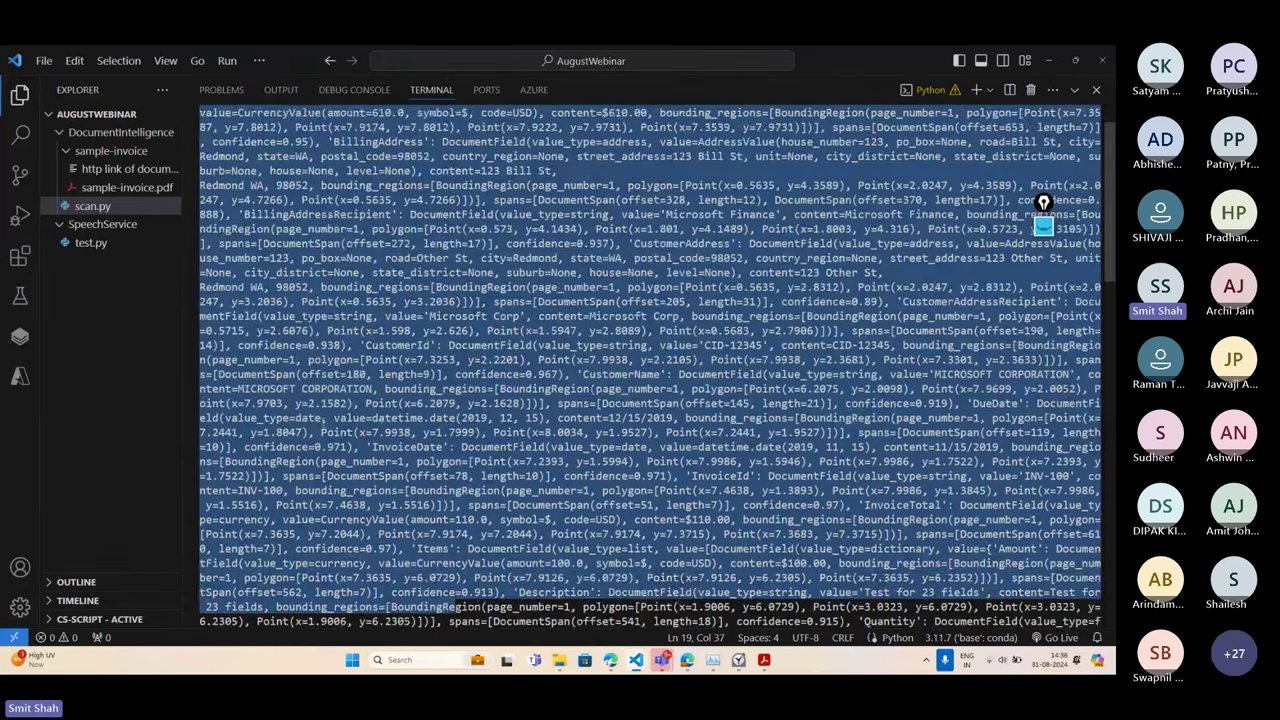
left_click(1043, 205)
scroll(1043, 205, "down", 8)
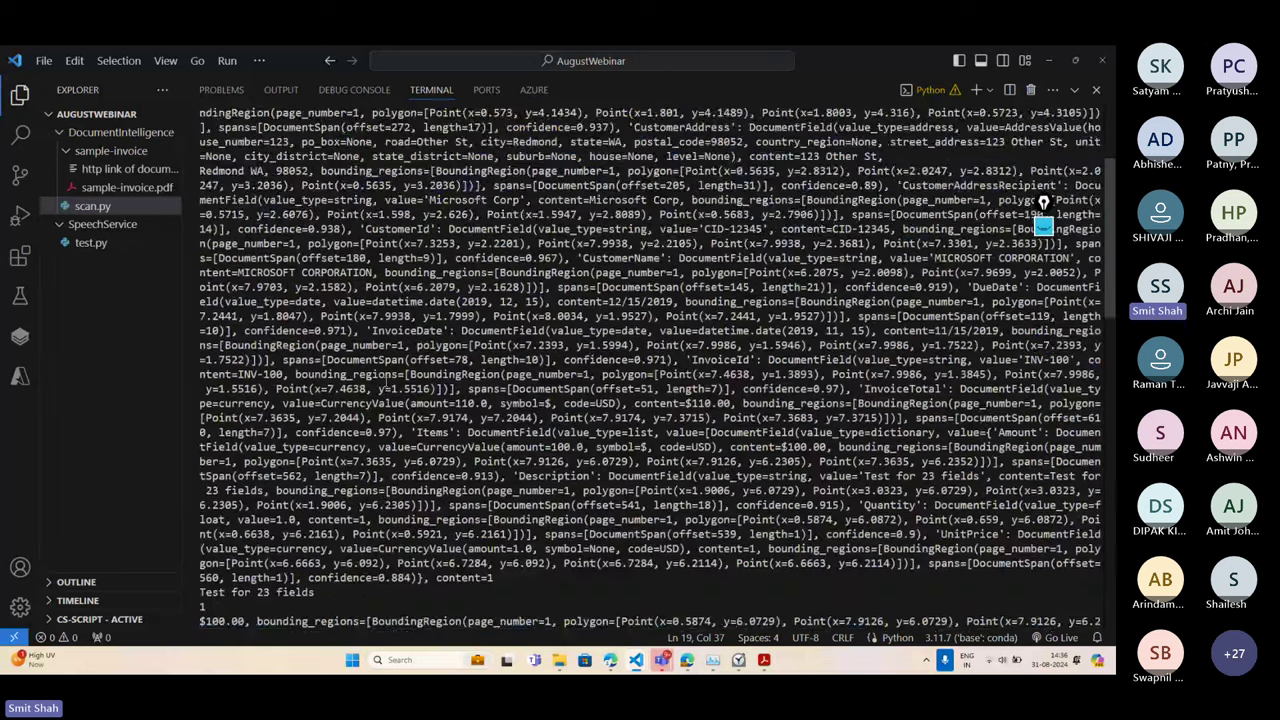
scroll(1043, 205, "up", 3)
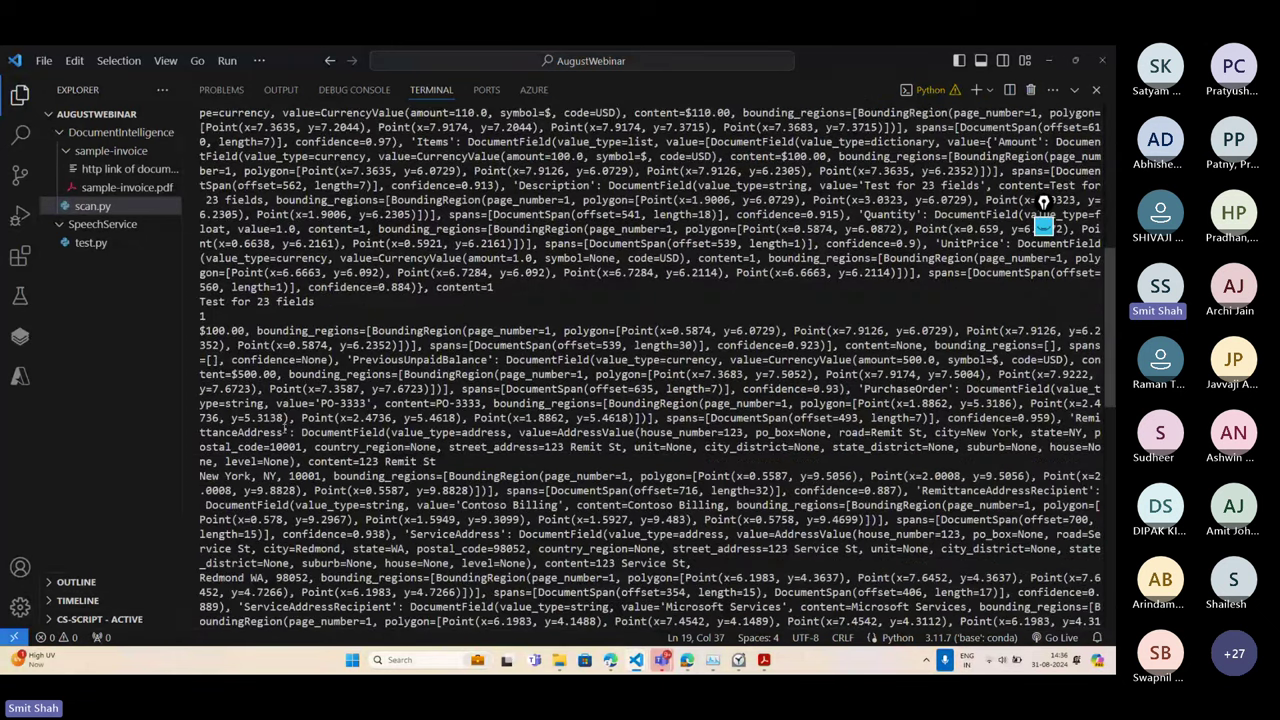
Shrink the terminal to reveal scan.py and add enumerate(result_from_resource.documents) on line 21
scroll(1043, 205, "up", 4)
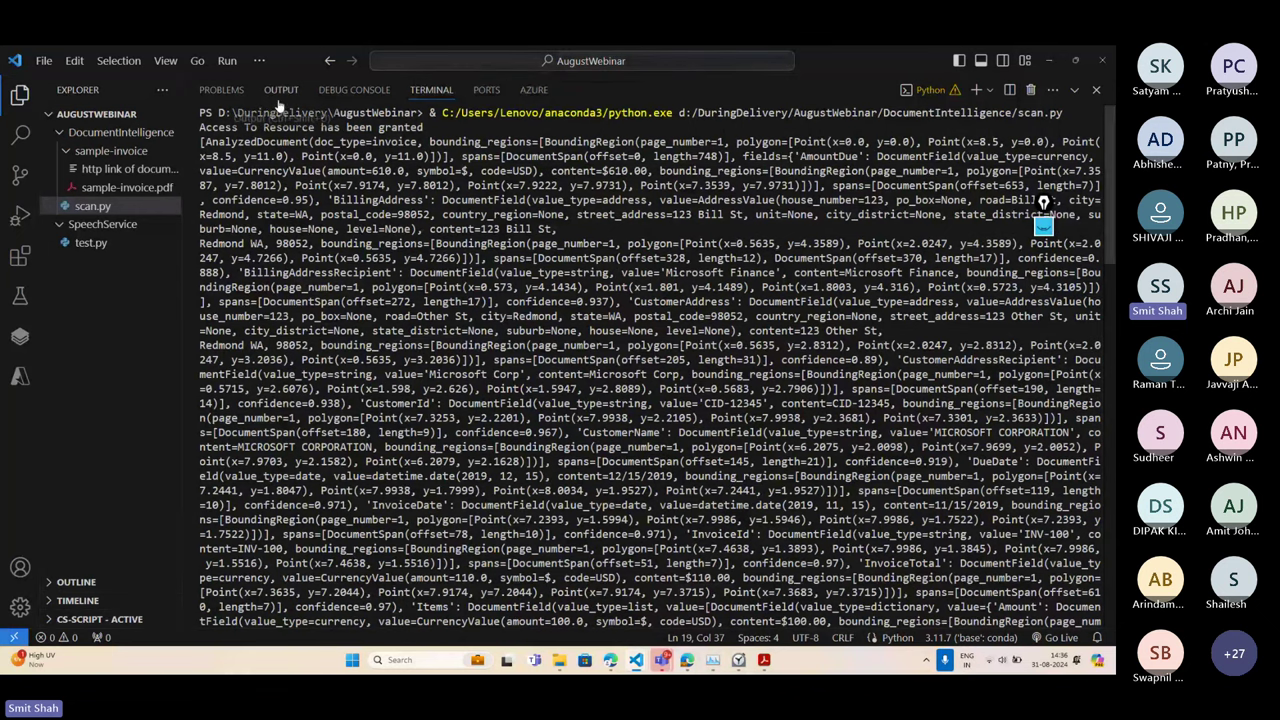
left_click_drag(290, 77, 499, 528)
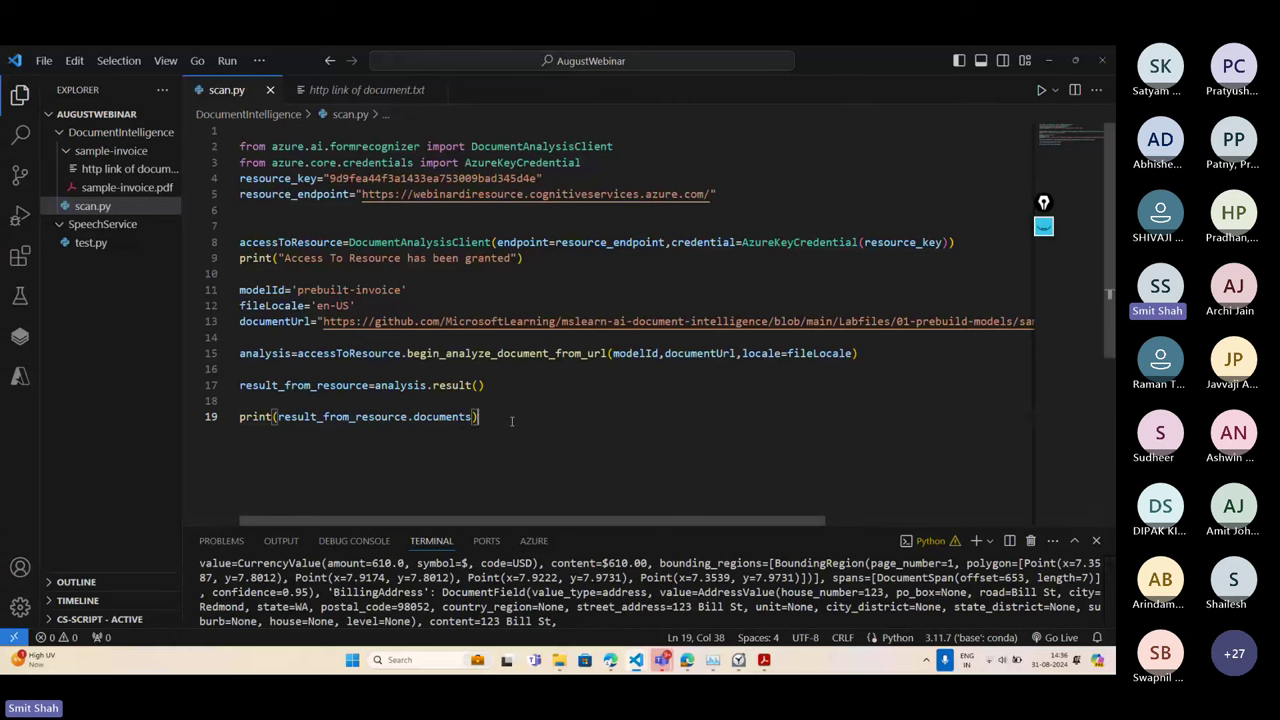
left_click(511, 419)
key("Return")
key("Return")
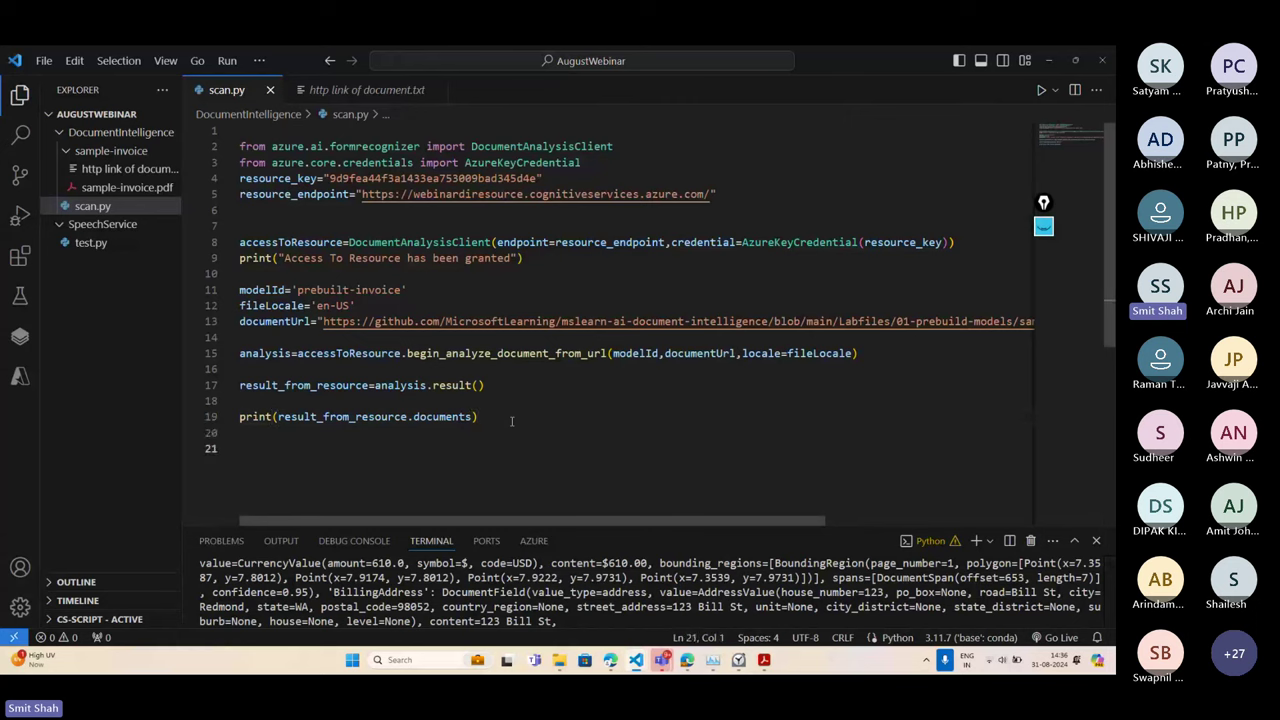
type("enumerate()")
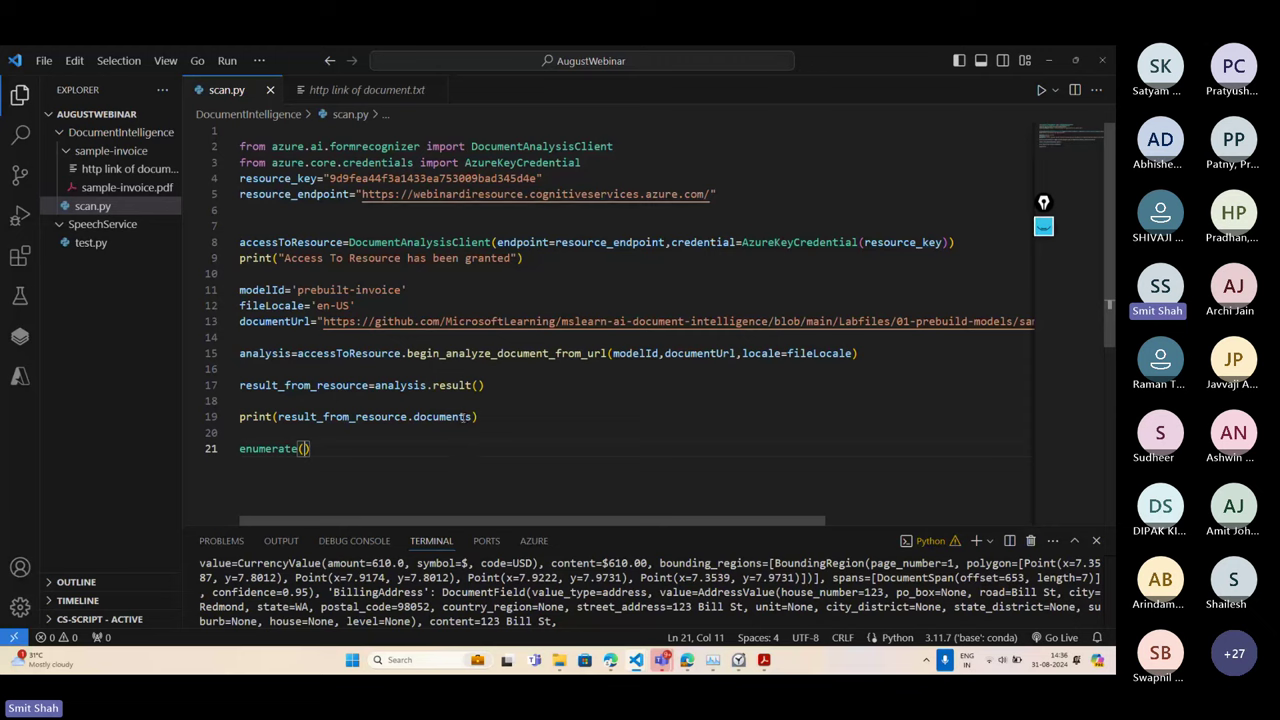
left_click(469, 417)
left_click(279, 417, "shift")
key("ctrl+c")
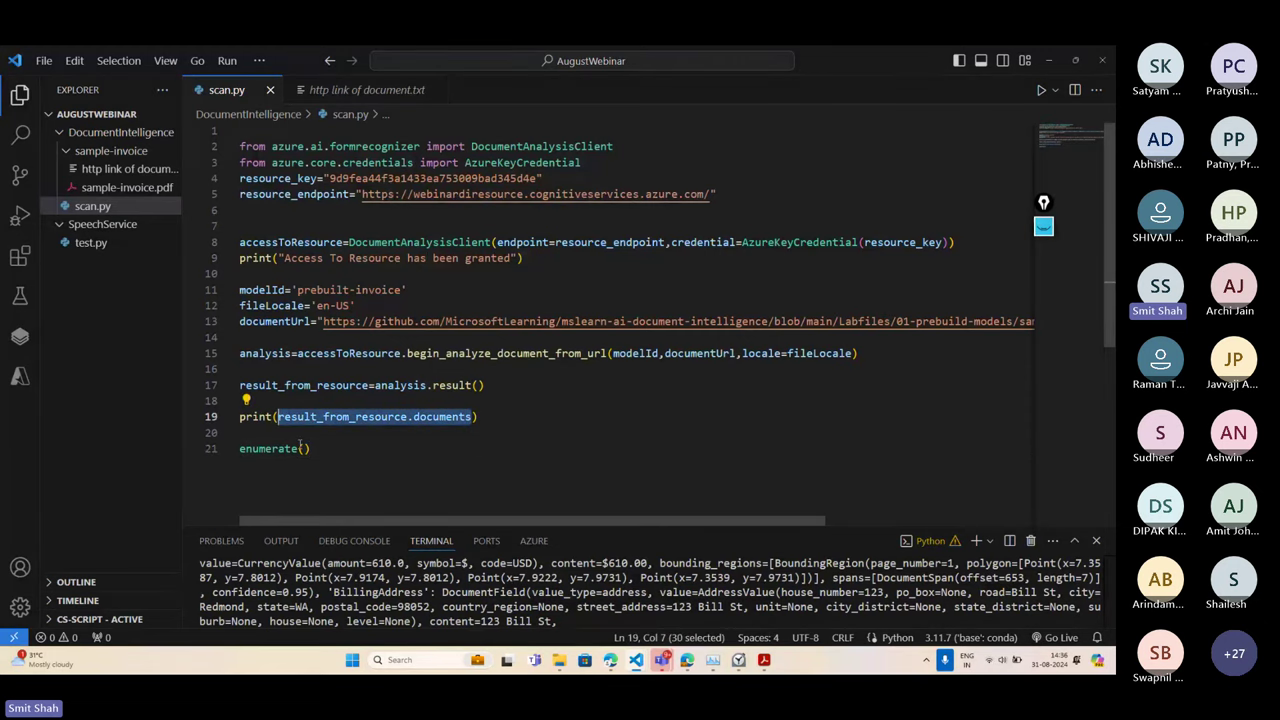
left_click(303, 449)
key("ctrl+v")
Turn the enumerate call on line 21 into the loop header for id,receiptfield in enumerate(result_from_resource.documents):
left_click(242, 450)
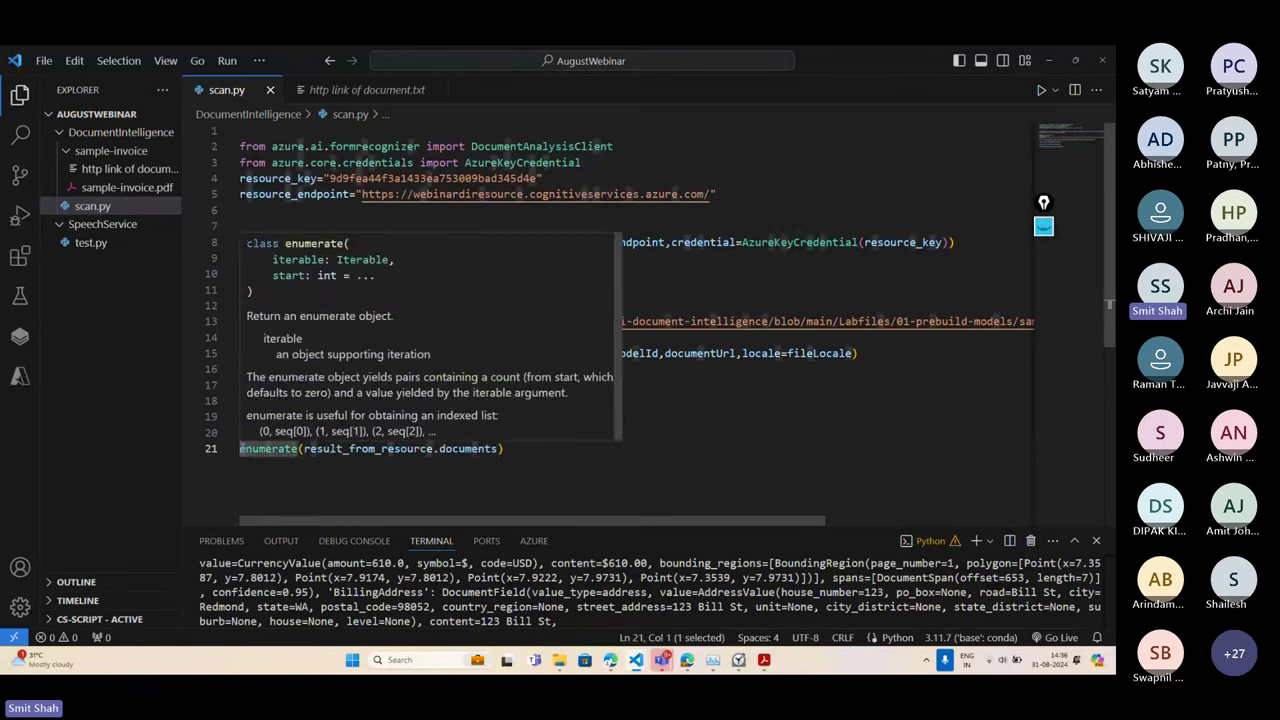
type("for ")
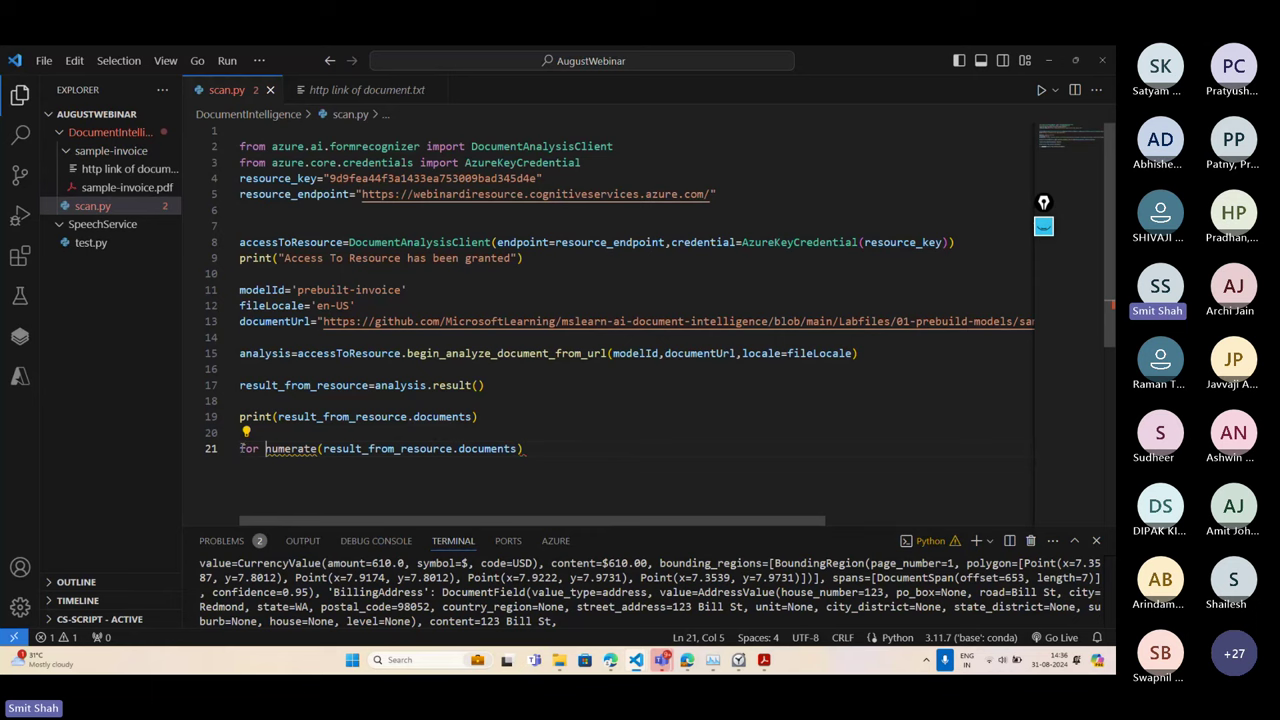
type("id")
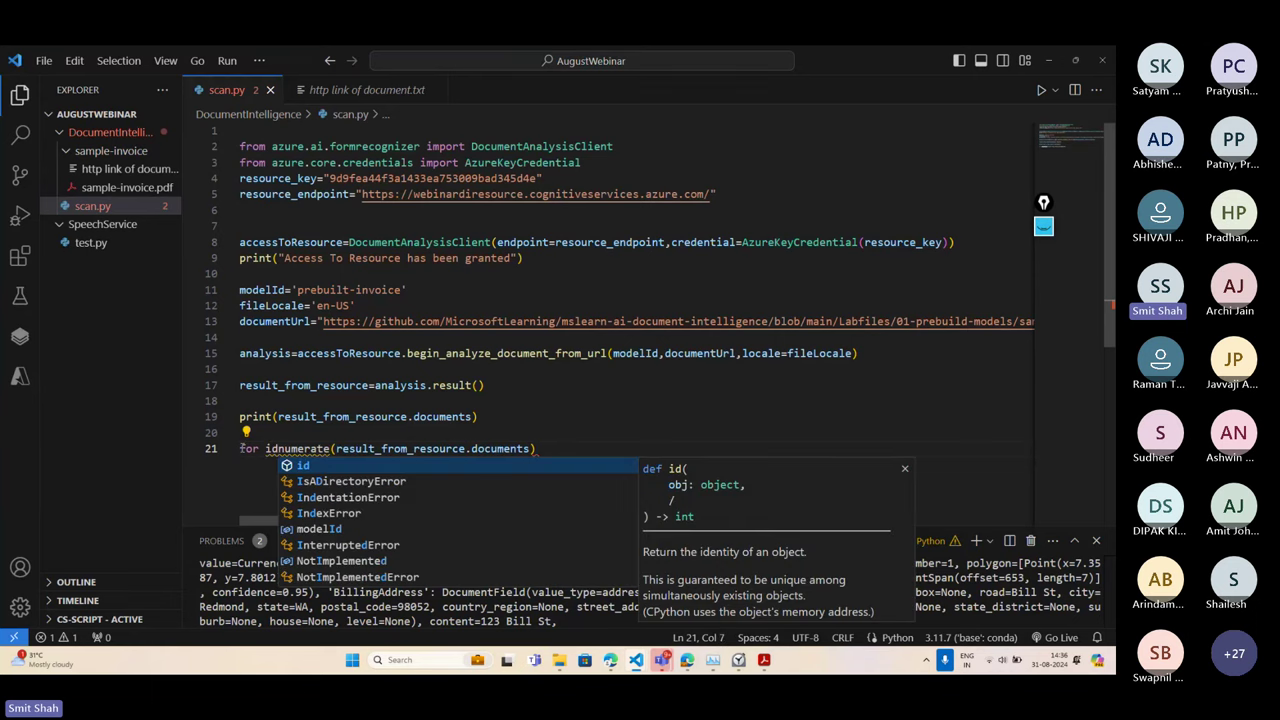
type("   e")
key("Left")
key("Left")
key("Left")
key("Left")
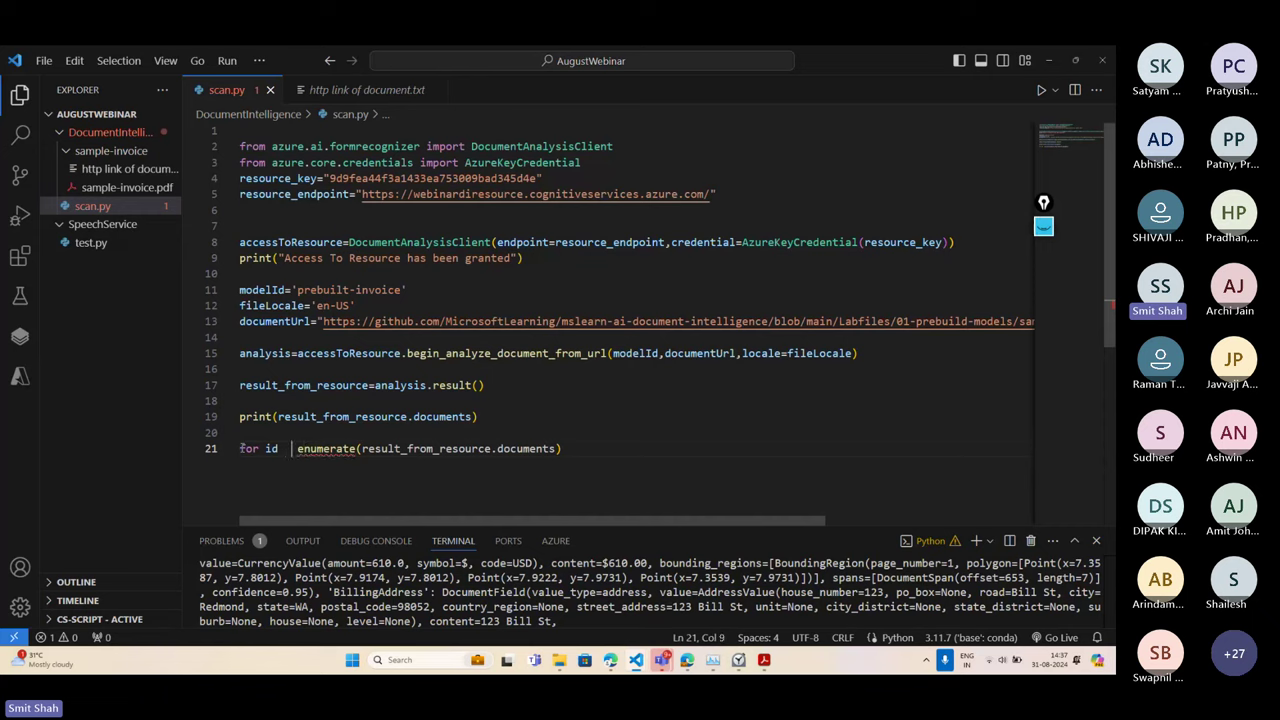
type(",")
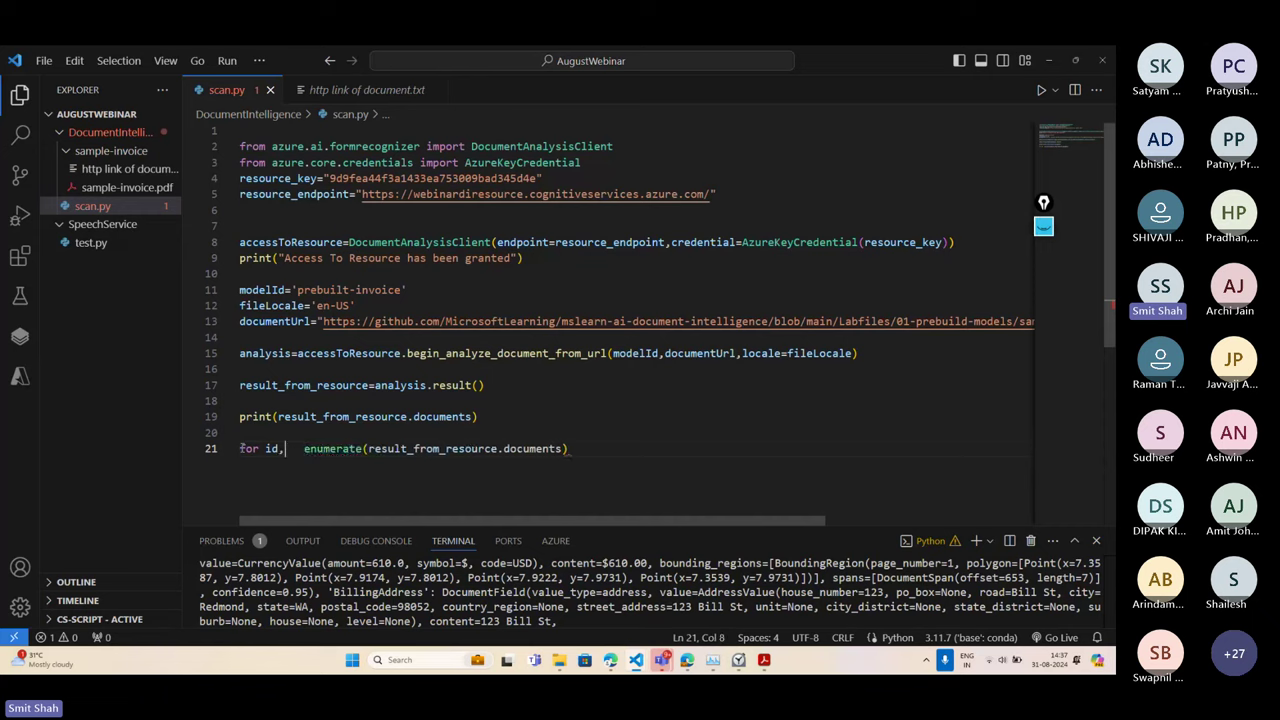
type("receui")
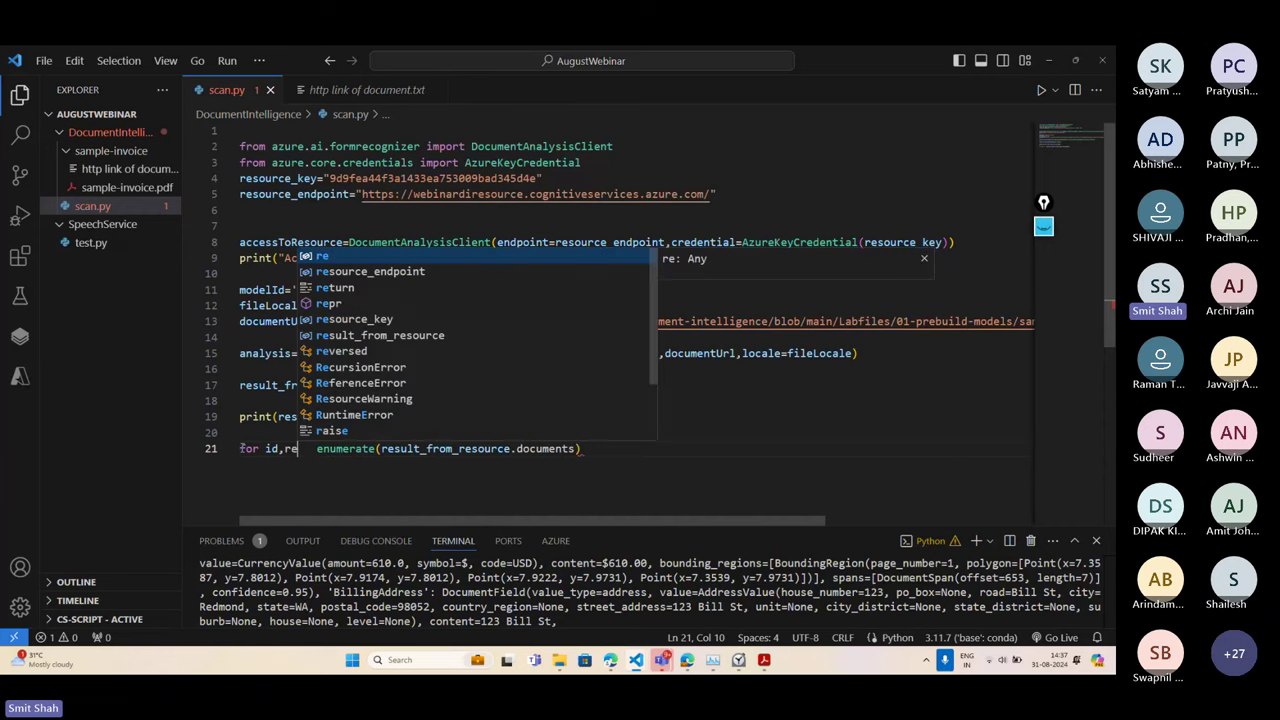
key("BackSpace")
key("BackSpace")
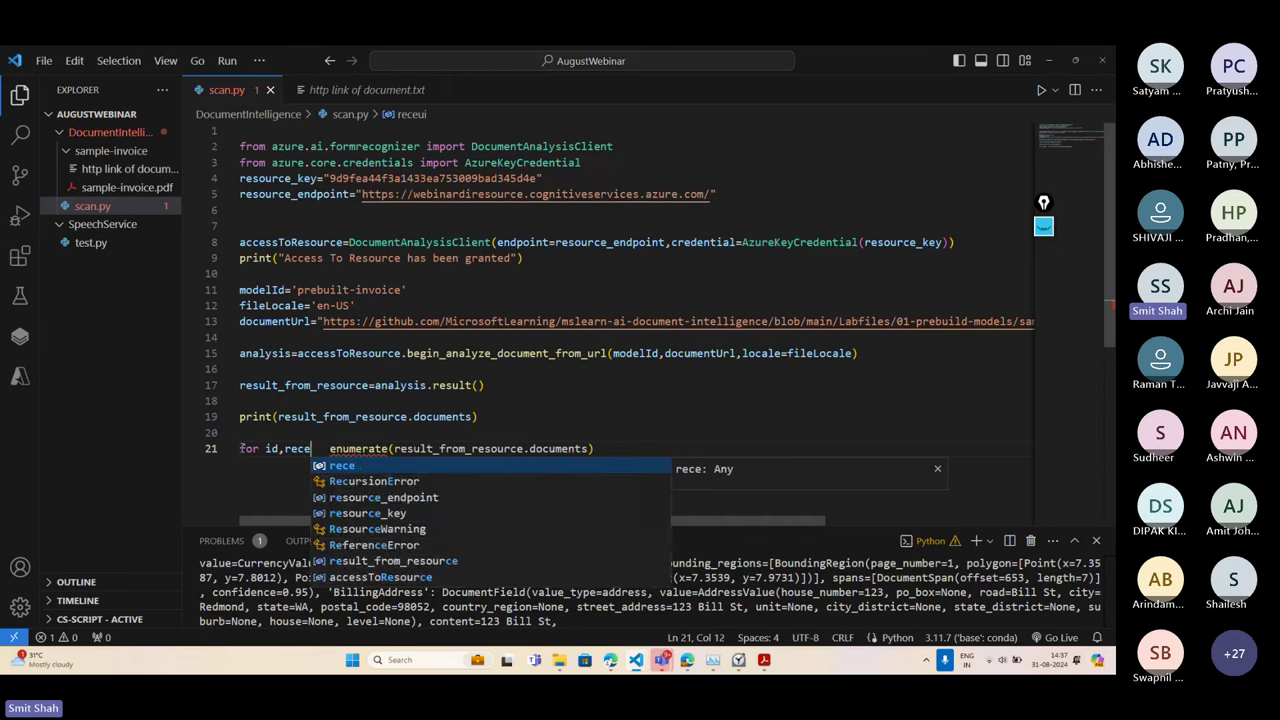
type("iptfield")
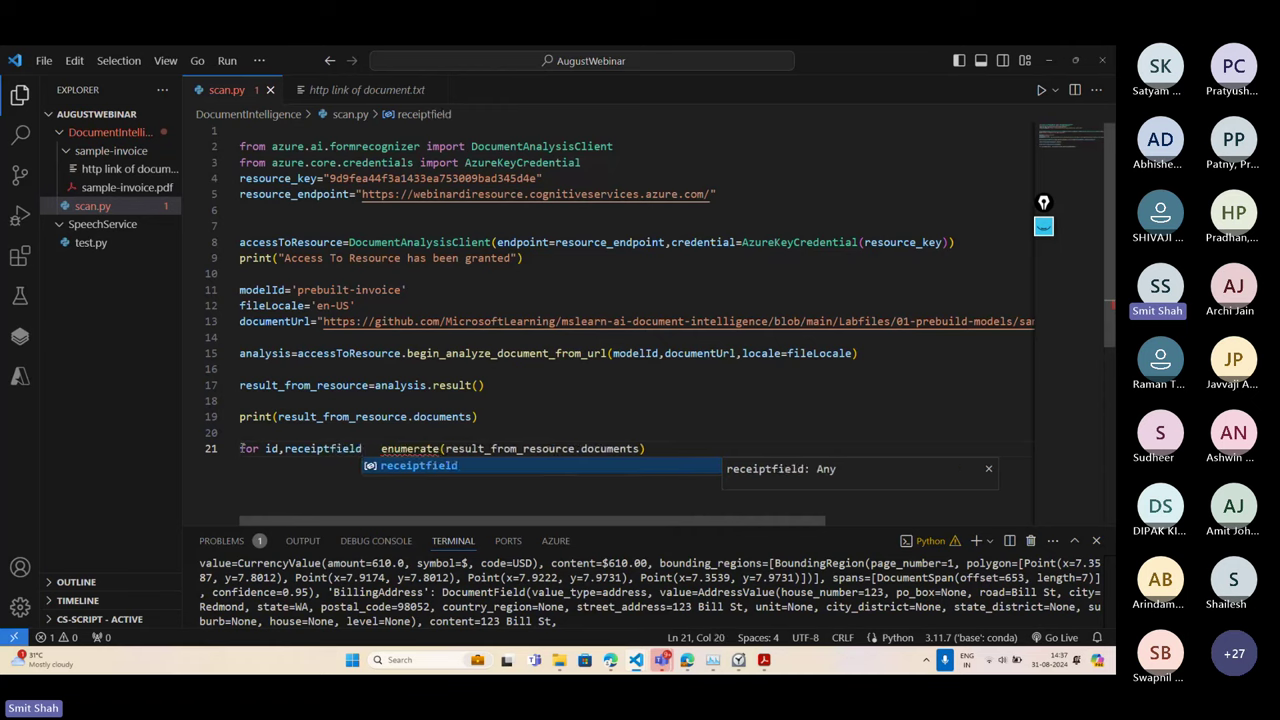
type("  in")
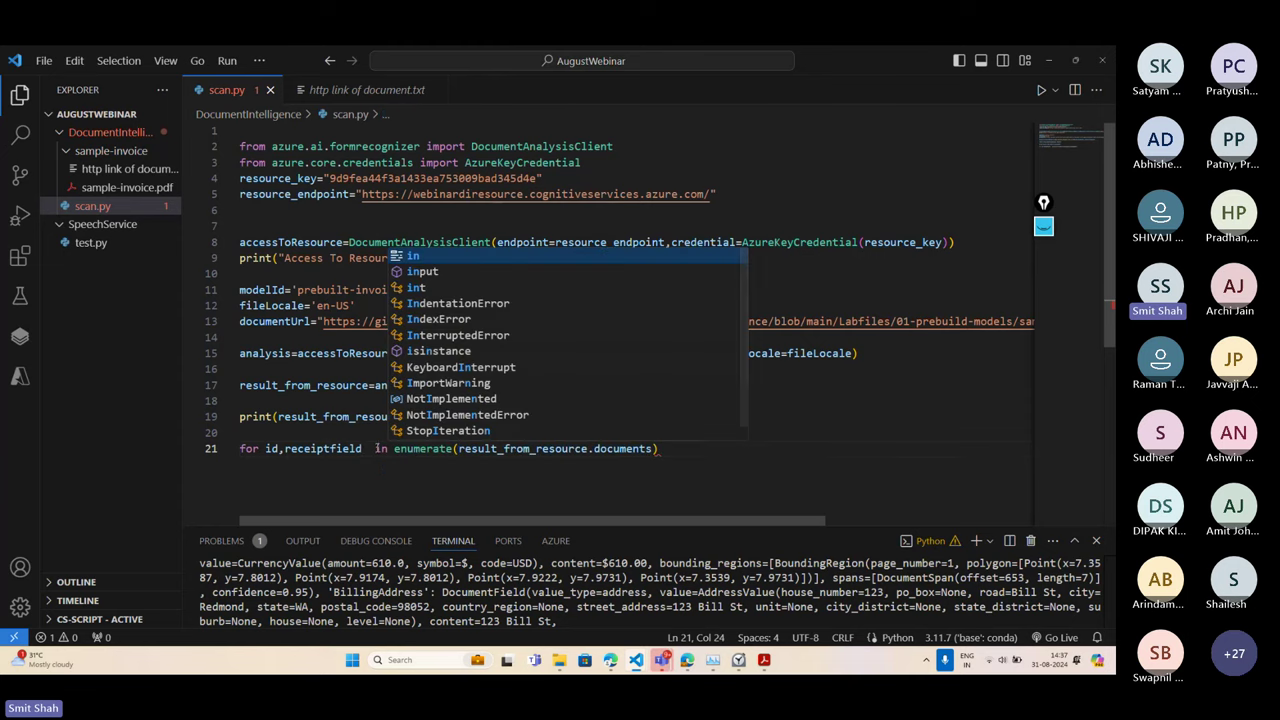
key("Escape")
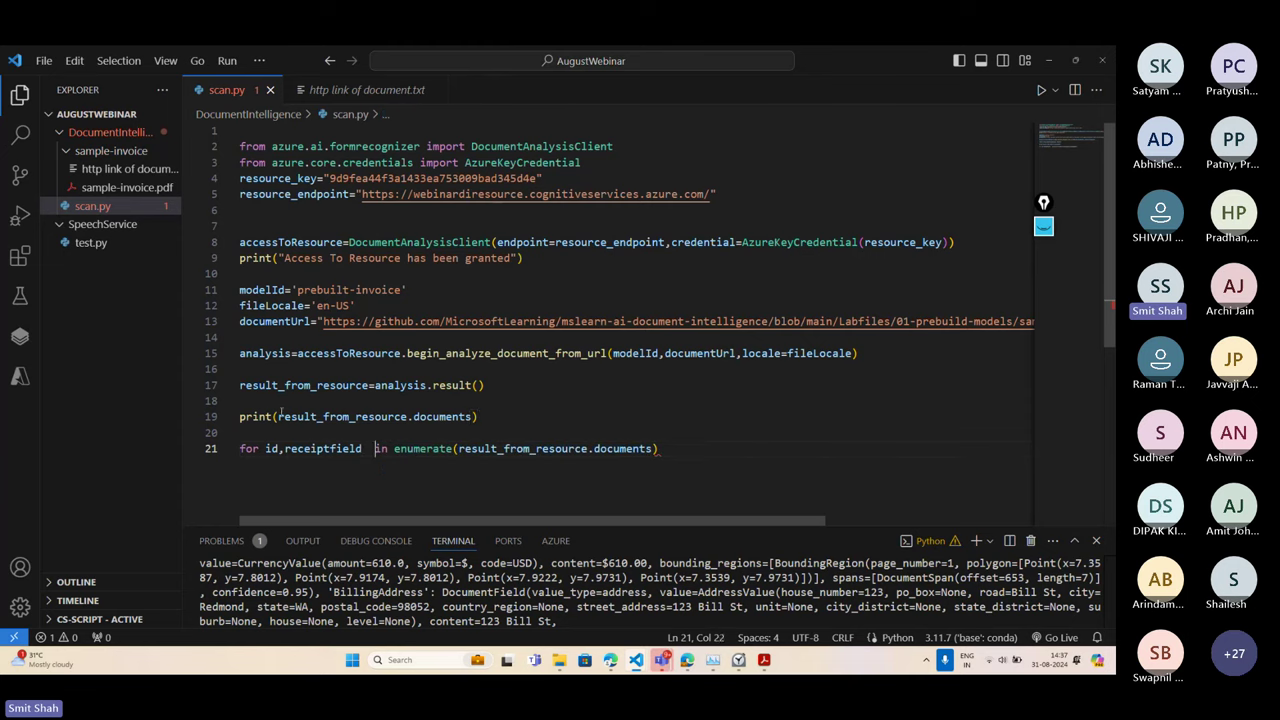
left_click_drag(278, 417, 408, 417)
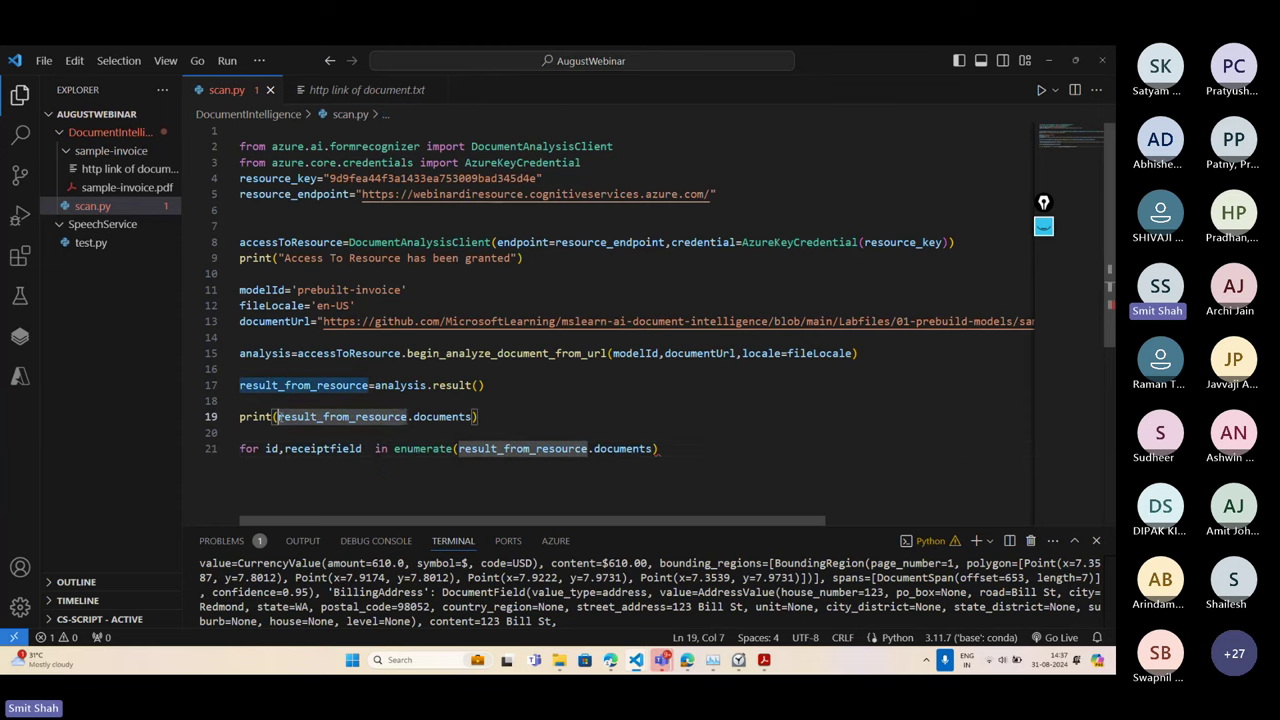
left_click(691, 447)
type(":")
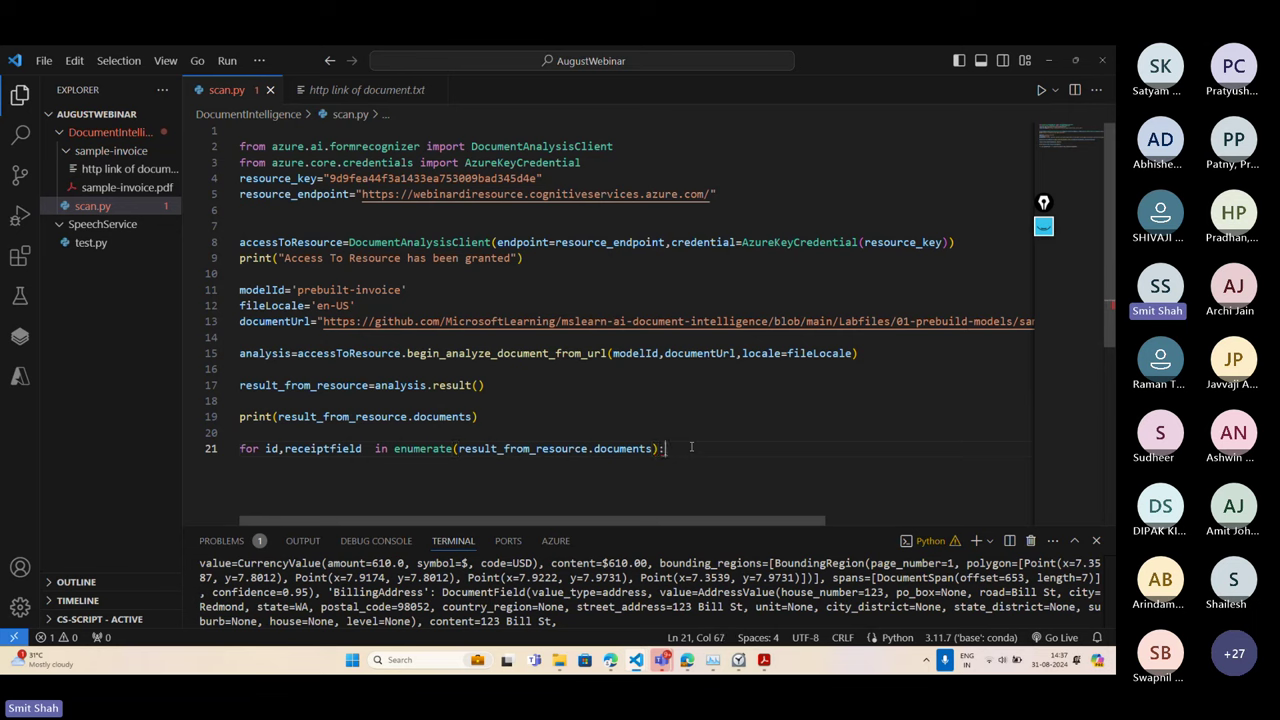
Add print(receiptfield.fields.keys()) as the body of the for loop
key("Return")
type("print(")
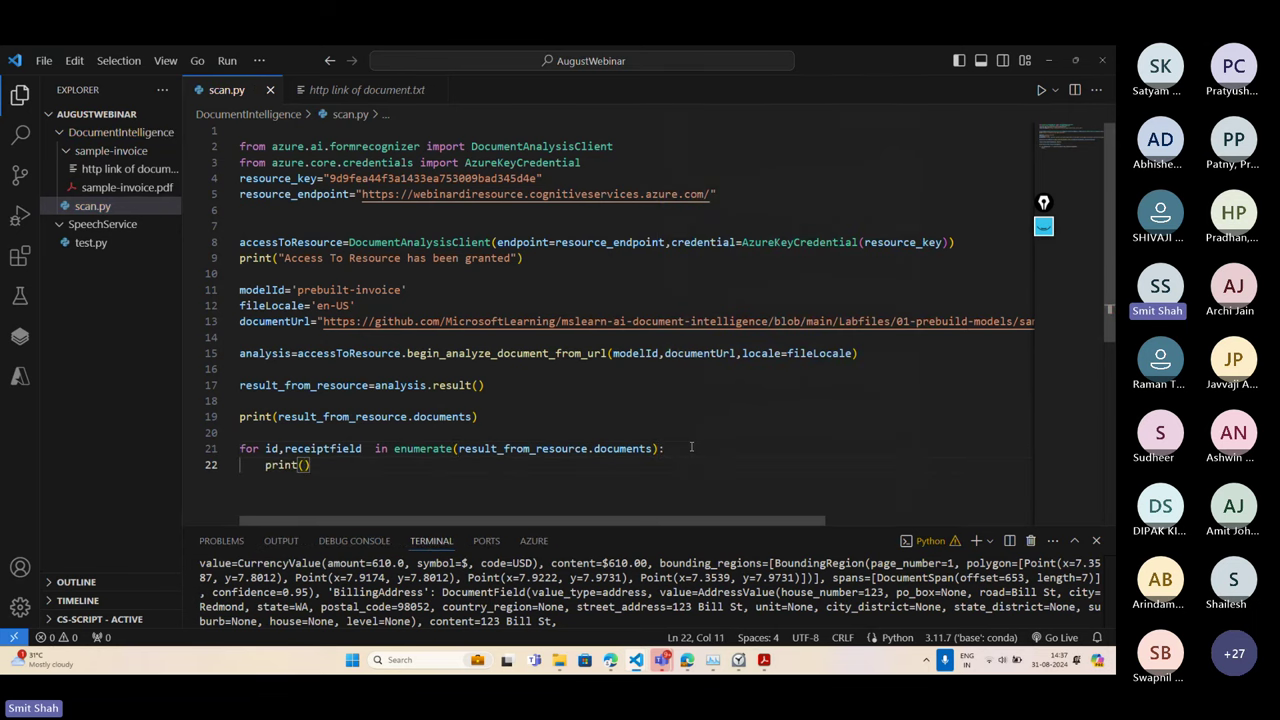
double_click(350, 448)
key("ctrl+c")
left_click(304, 465)
key("ctrl+v")
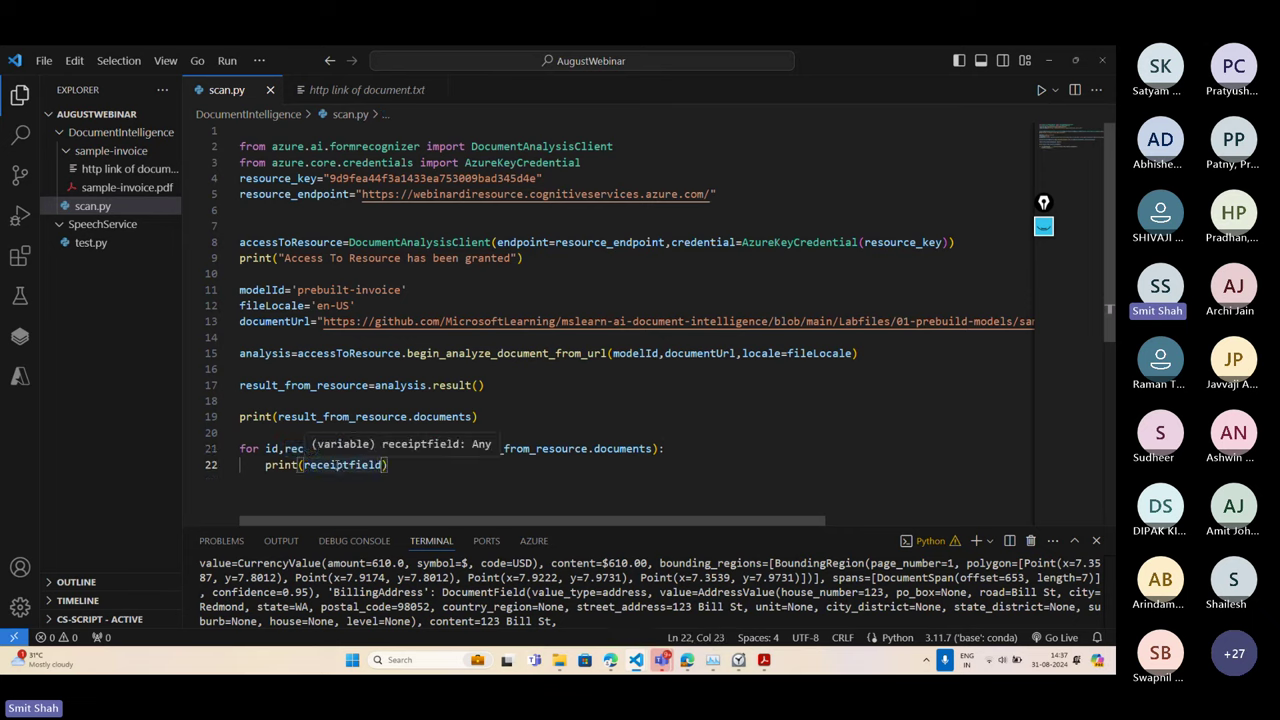
type(".fields.")
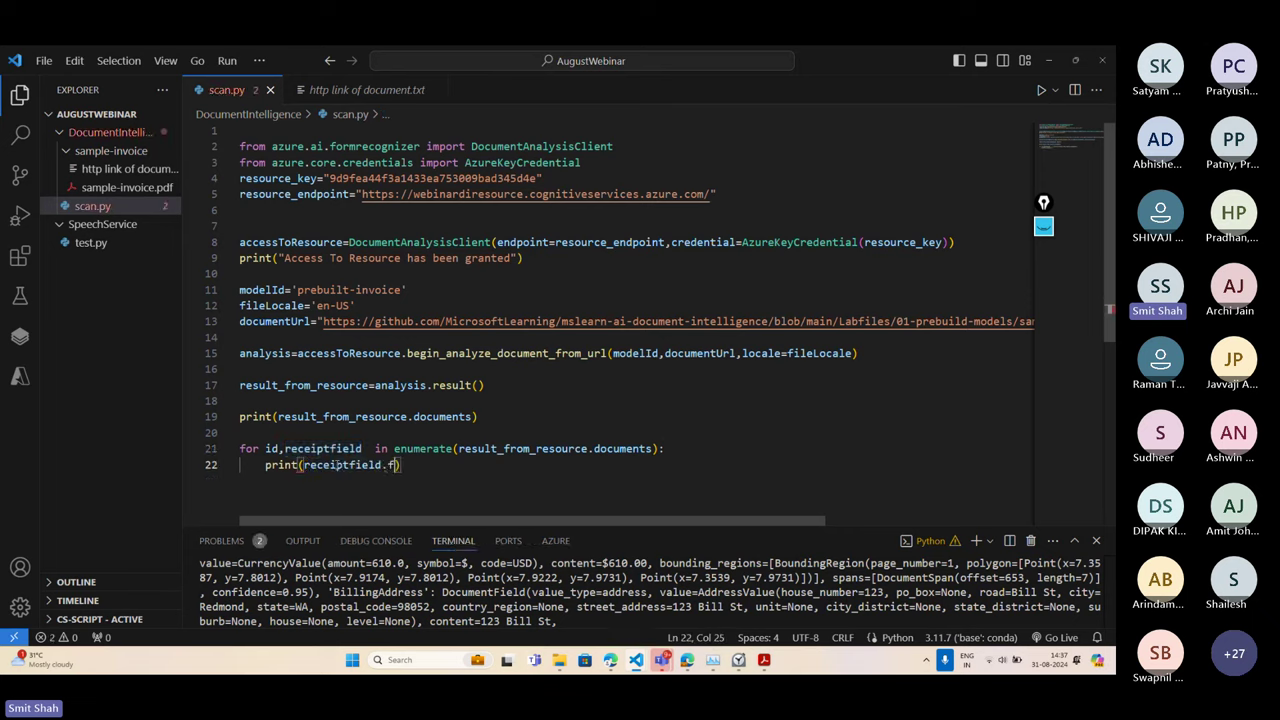
type("keys()")
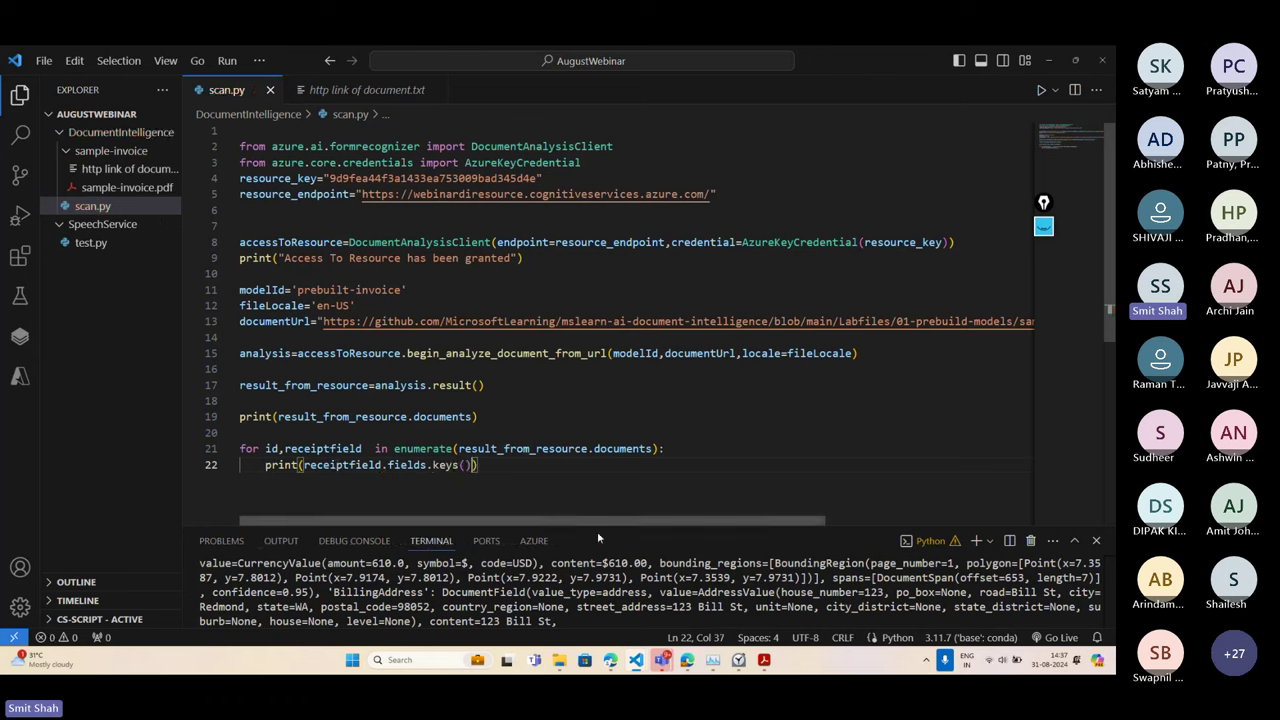
Enlarge the terminal slightly, clear its earlier output and run scan.py with the new loop
scroll(581, 607, "up", 3)
scroll(581, 607, "down", 10)
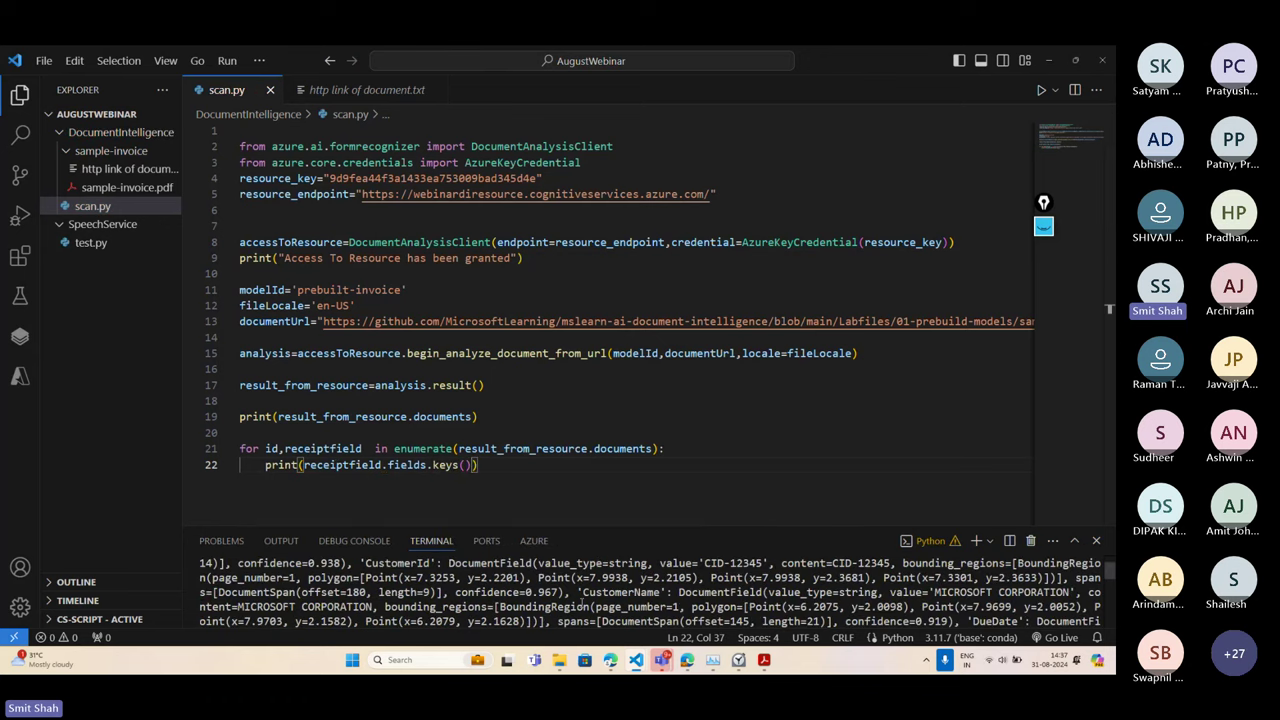
scroll(581, 600, "up", 1)
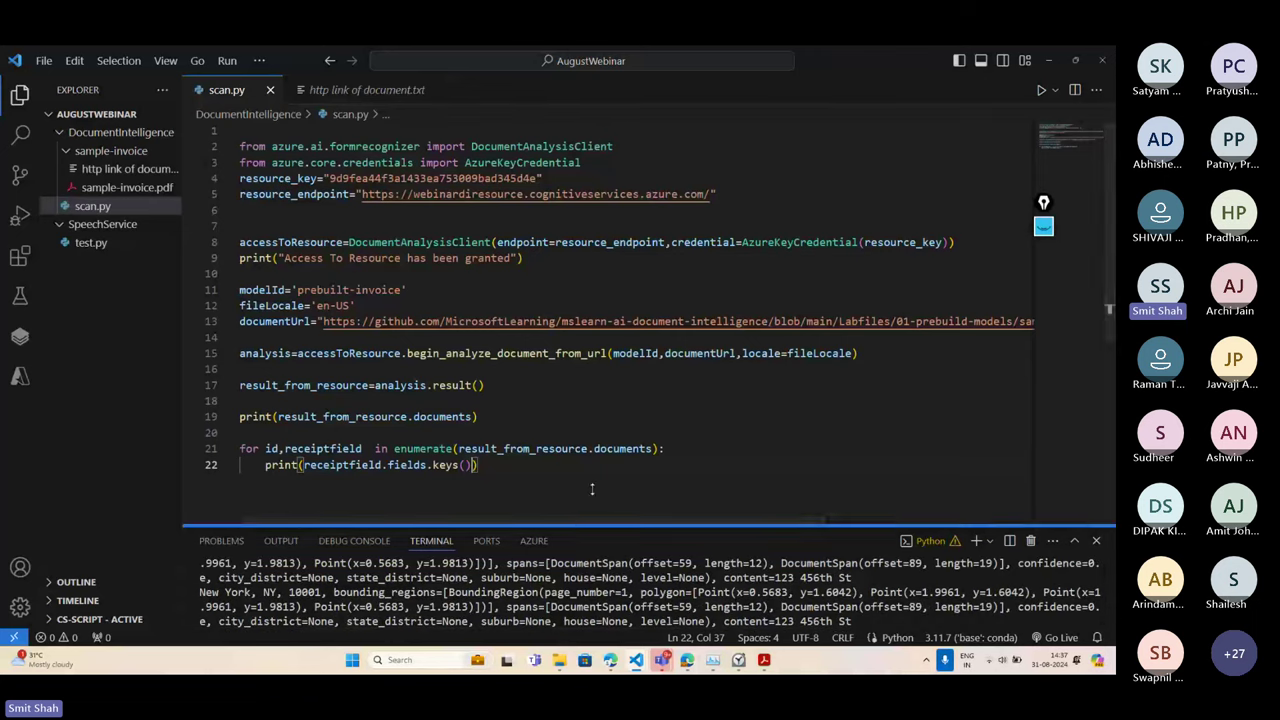
left_click_drag(589, 515, 585, 463)
type("c")
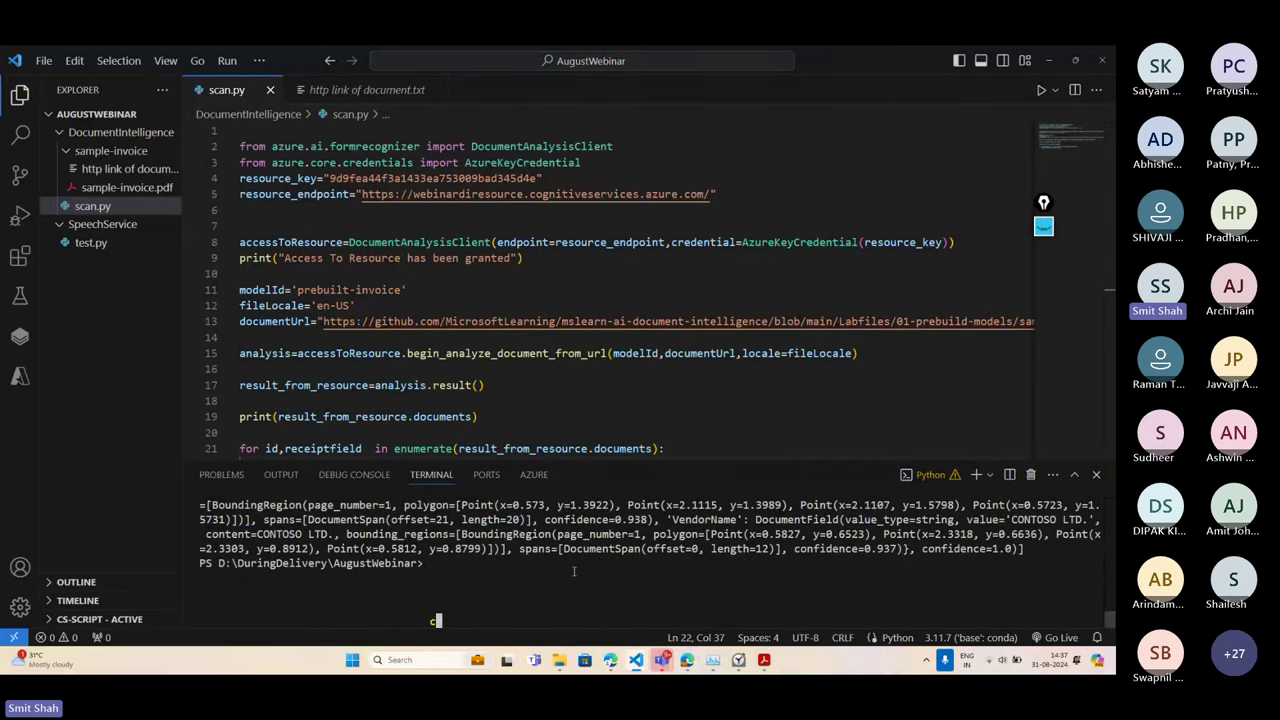
type("ls")
key("Return")
key("ctrl+F5")
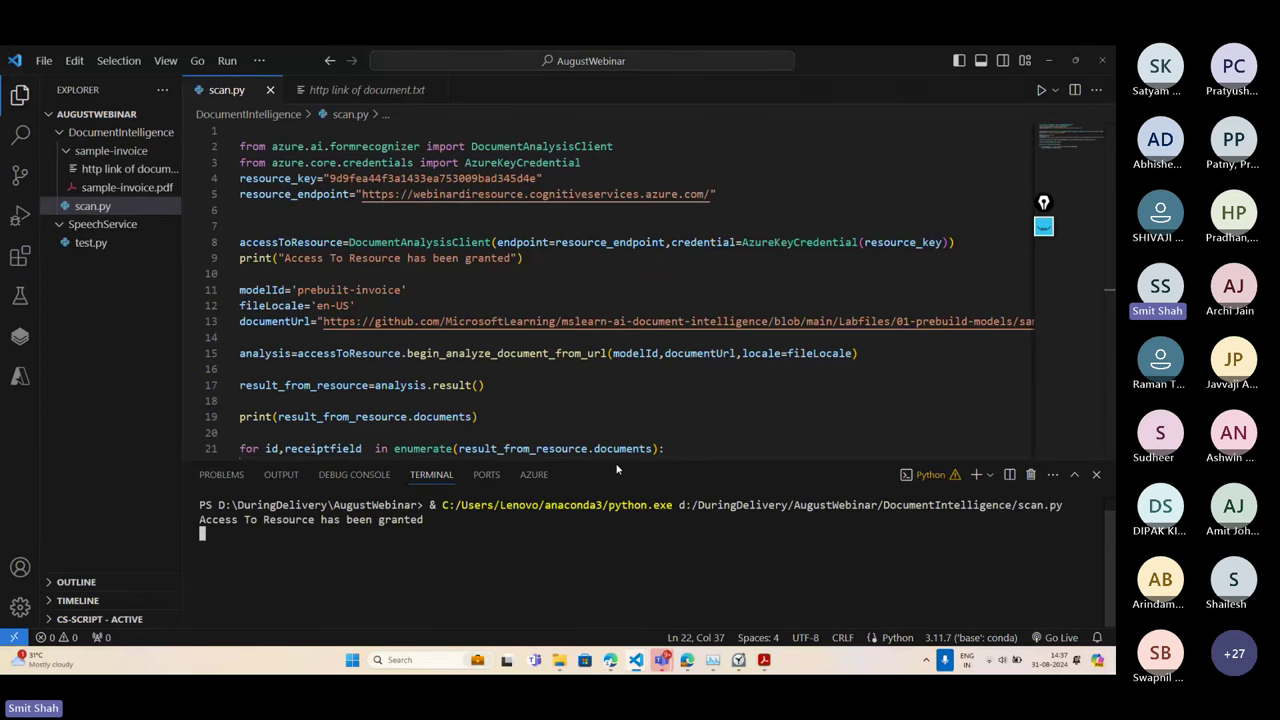
Examine the run's output, comparing the full documents printout with the field keys printed by the loop
scroll(588, 395, "down", 3)
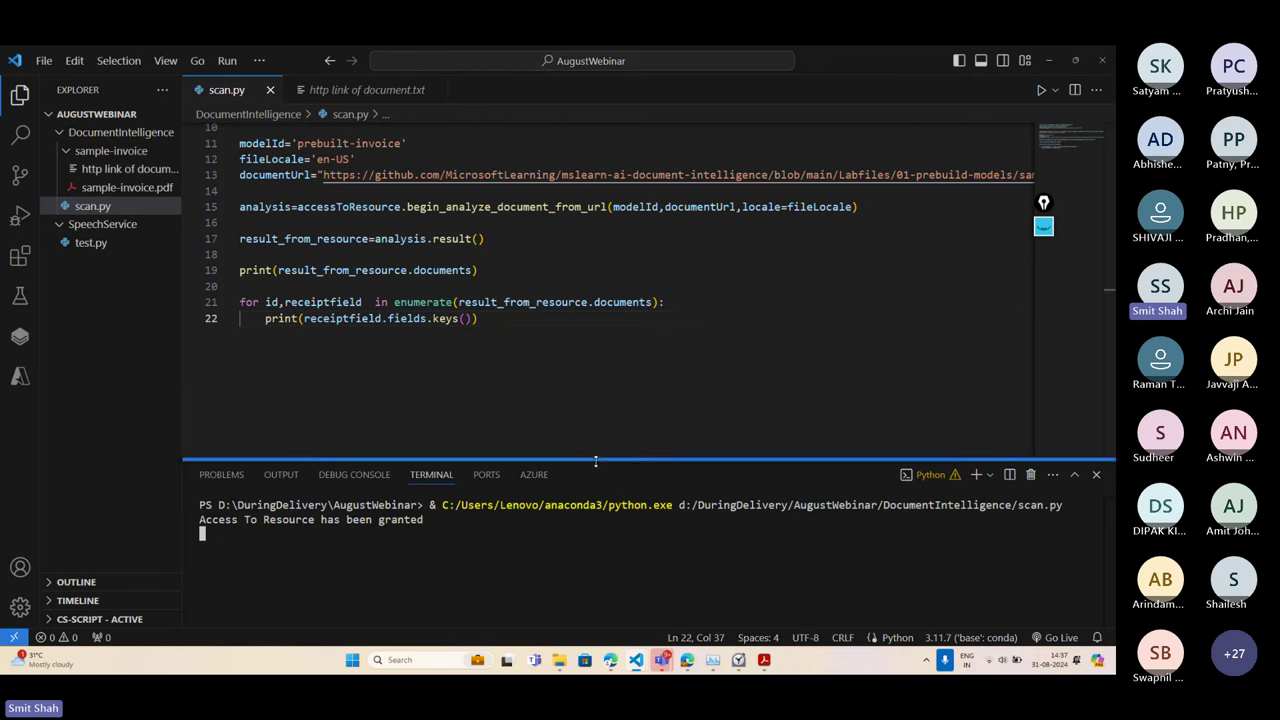
left_click_drag(595, 462, 595, 403)
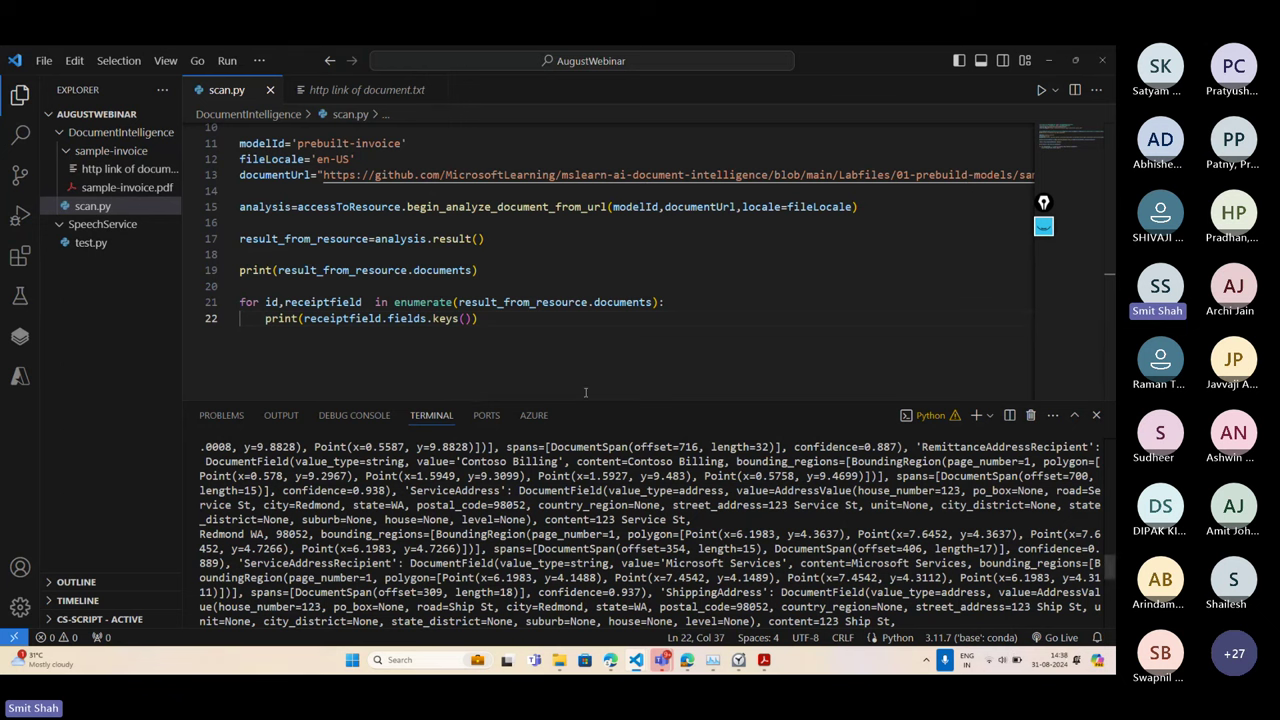
scroll(395, 490, "up", 10)
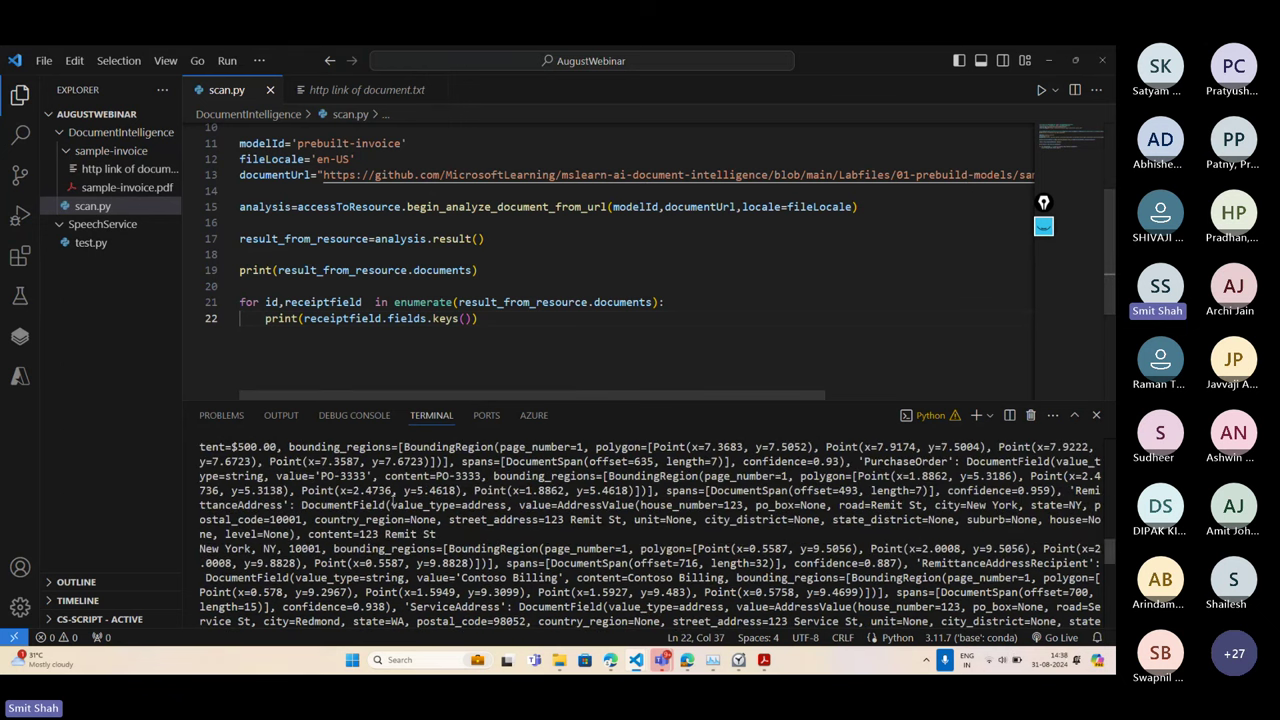
left_click(480, 270)
scroll(650, 530, "down", 10)
scroll(437, 534, "down", 5)
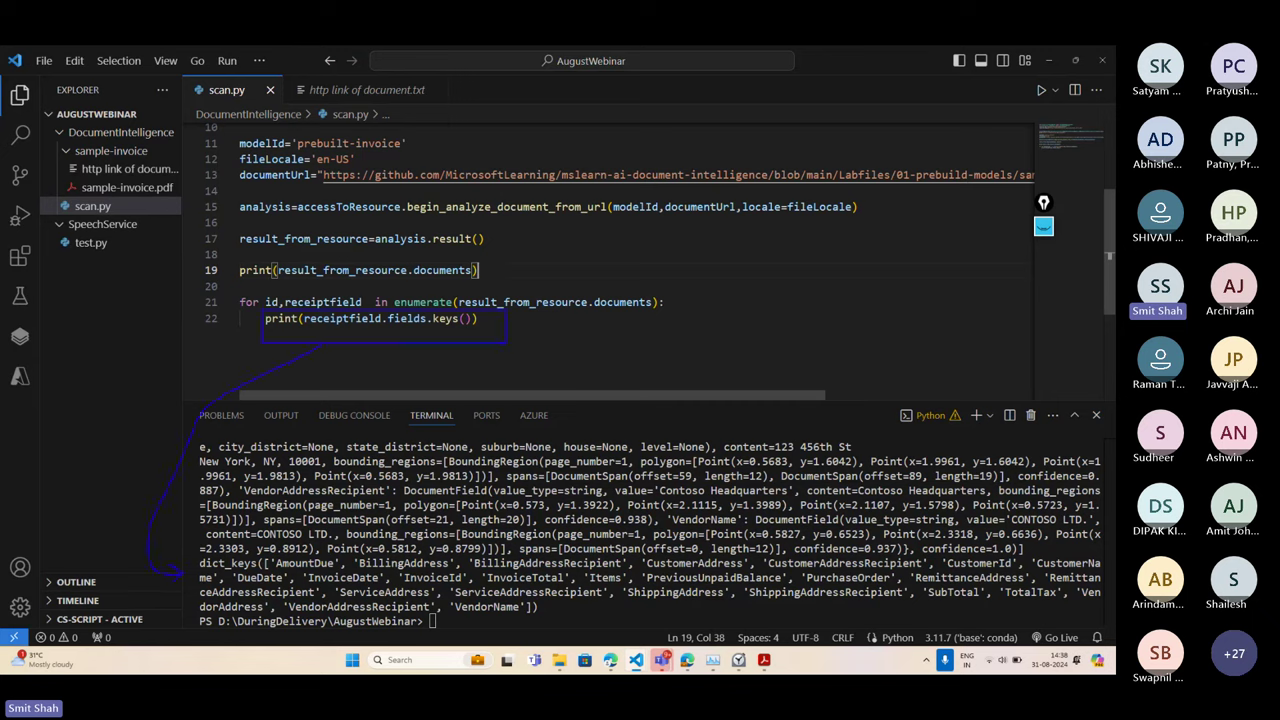
mouse_move(200, 552)
left_mouse_down()
mouse_move(582, 614)
mouse_move(780, 612)
left_mouse_up()
left_click_drag(226, 446, 328, 478)
key("Escape")
Delete the print(result_from_resource.documents) line and rerun scan.py in a cleared terminal
triple_click(397, 268)
key("BackSpace")
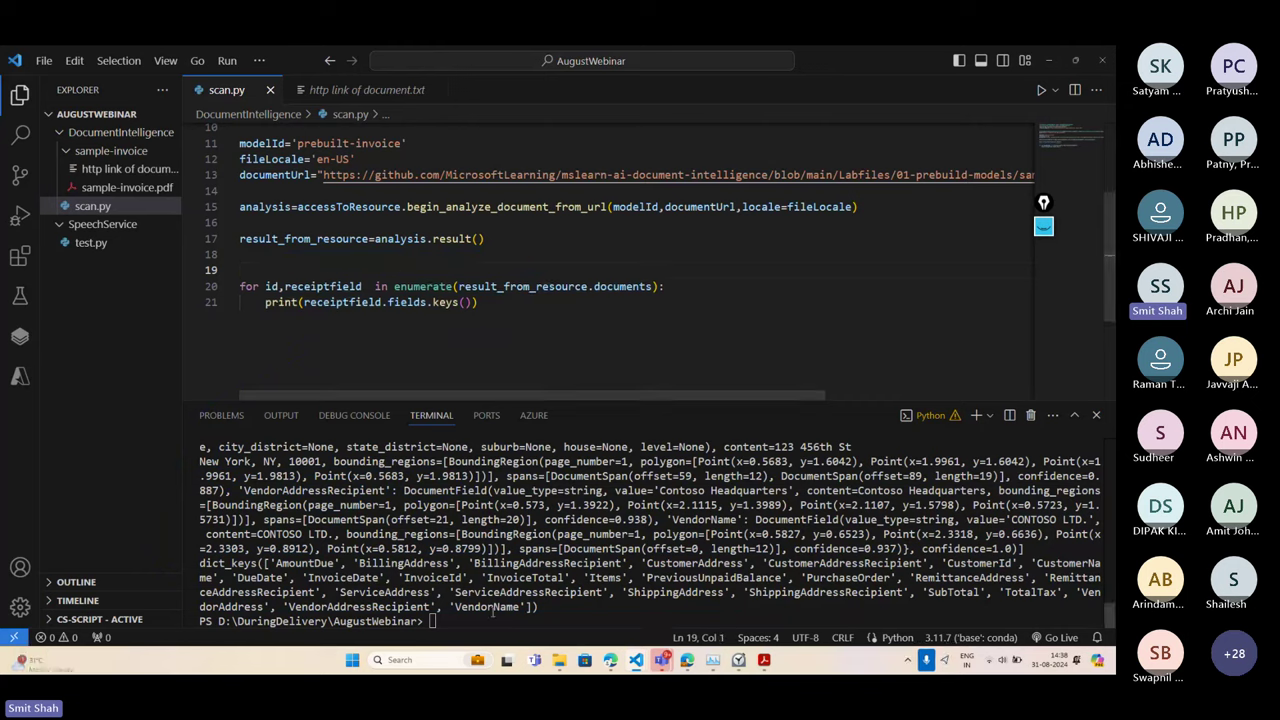
left_click(493, 612)
type("clear")
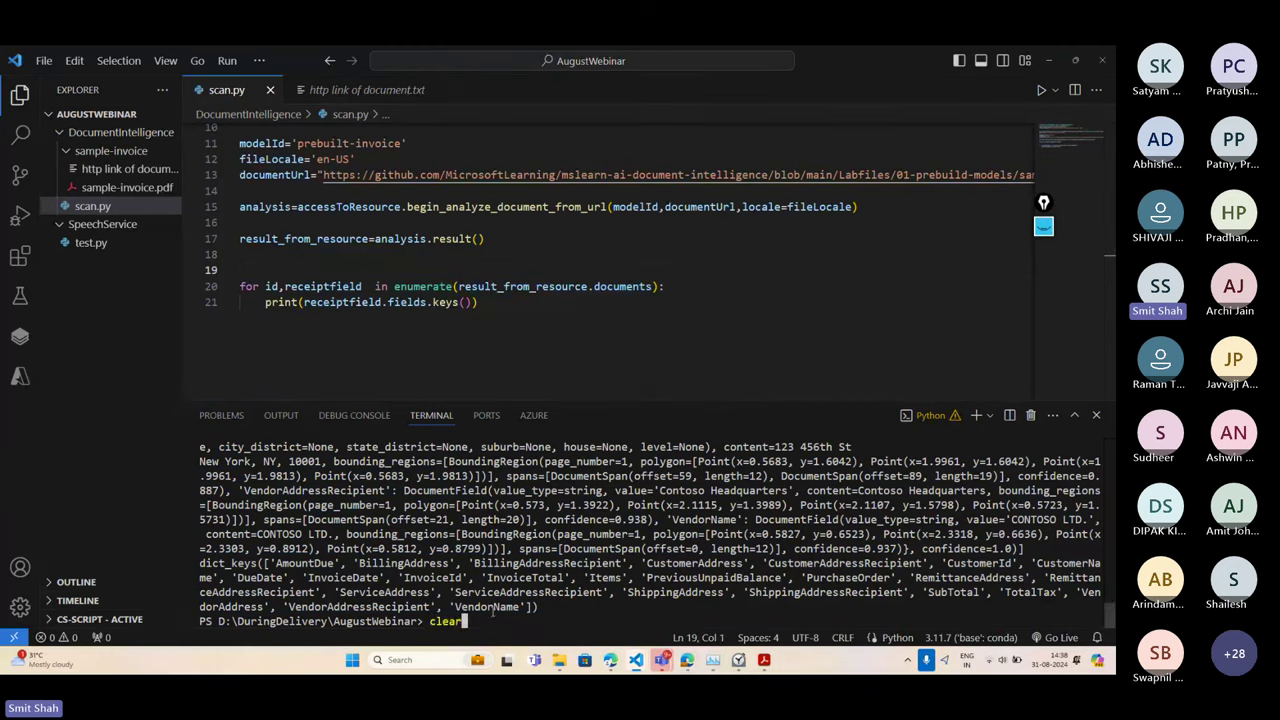
key("Return")
key("Up")
key("Up")
key("Return")
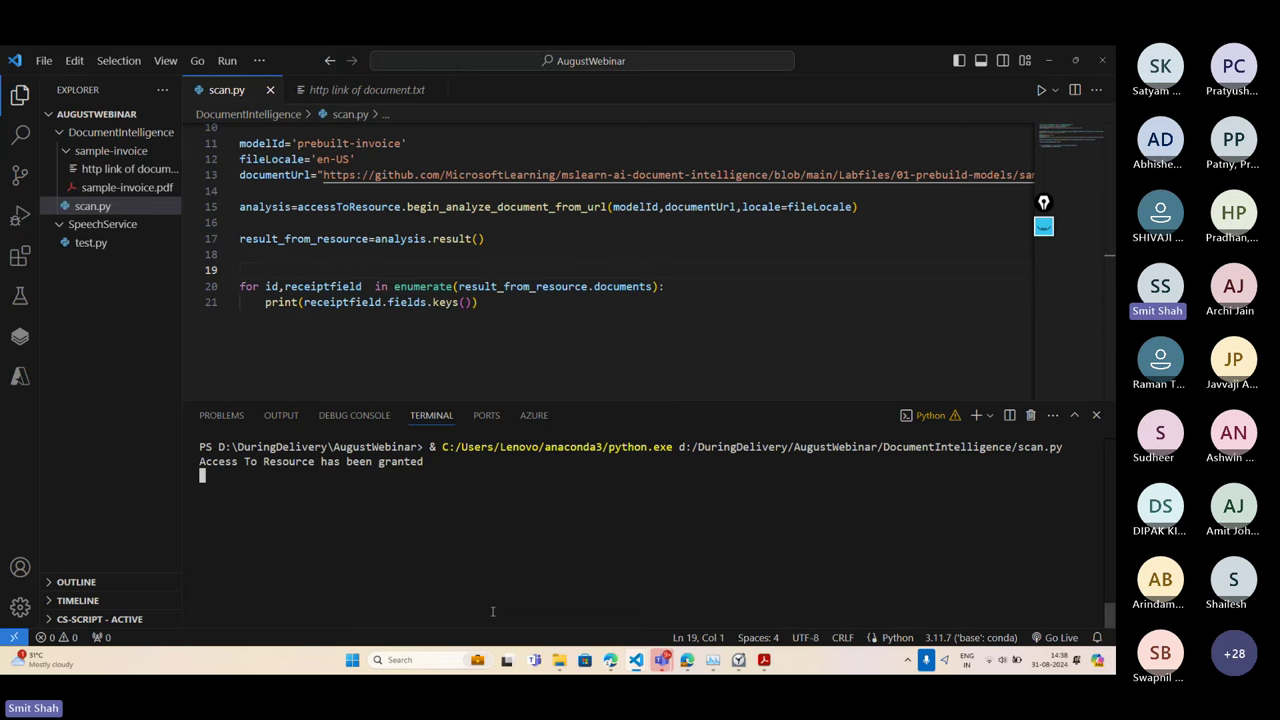
Examine the receiptfield loop variable and the field keys printed in the terminal, such as AmountDue and BillingAddress
left_click(337, 286)
double_click(337, 286)
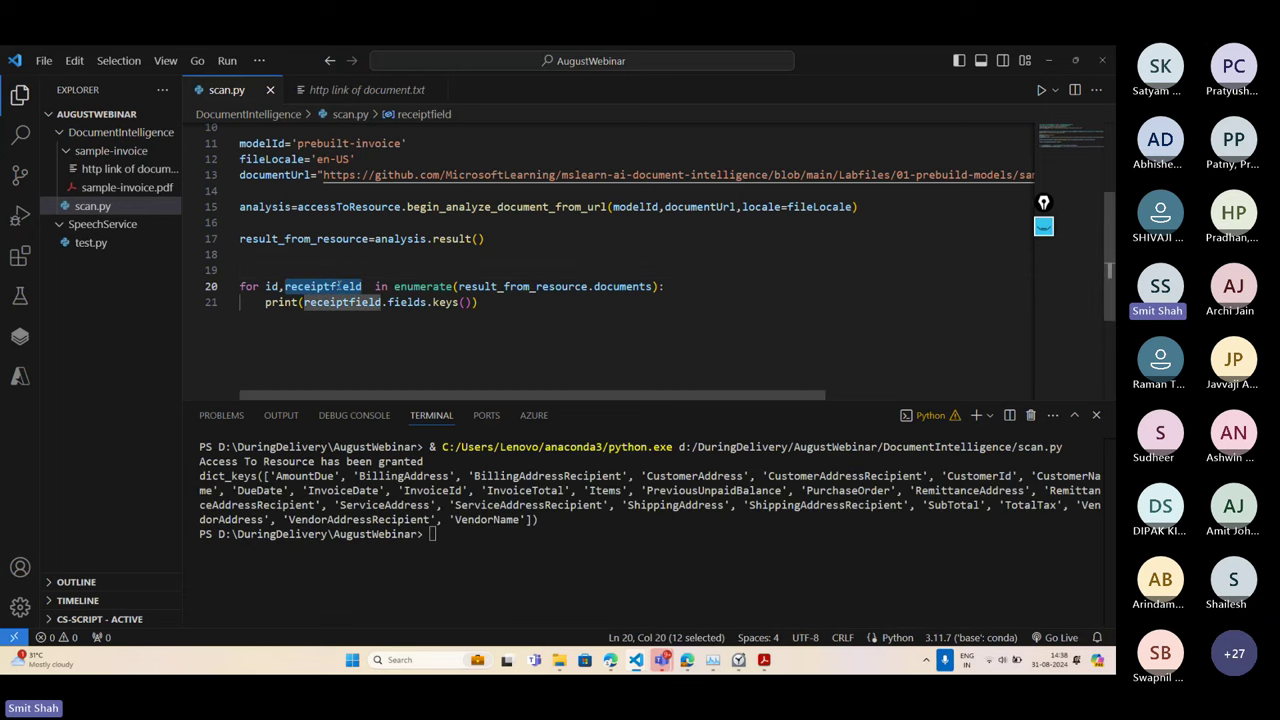
left_click(493, 530)
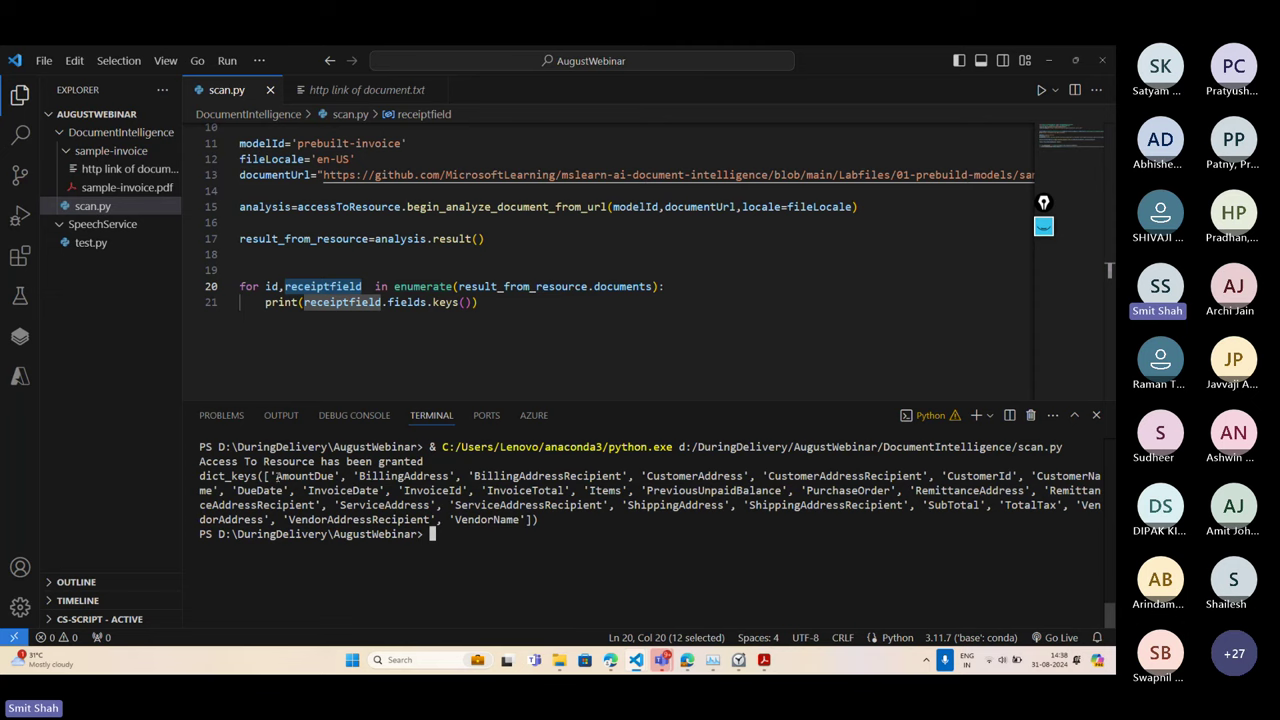
left_click_drag(276, 476, 449, 476)
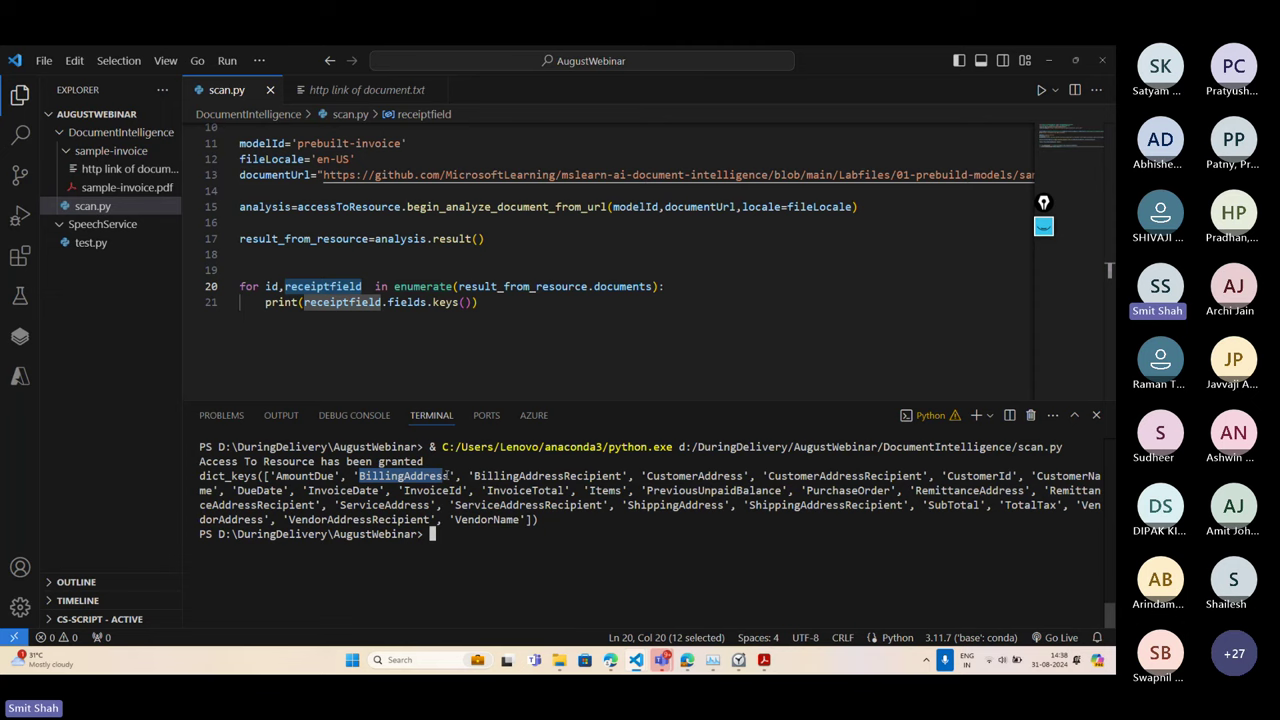
Examine the AmountDue and VendorName keys in the terminal and the vendor heading of sample-invoice.pdf in Adobe Acrobat
left_click(401, 485)
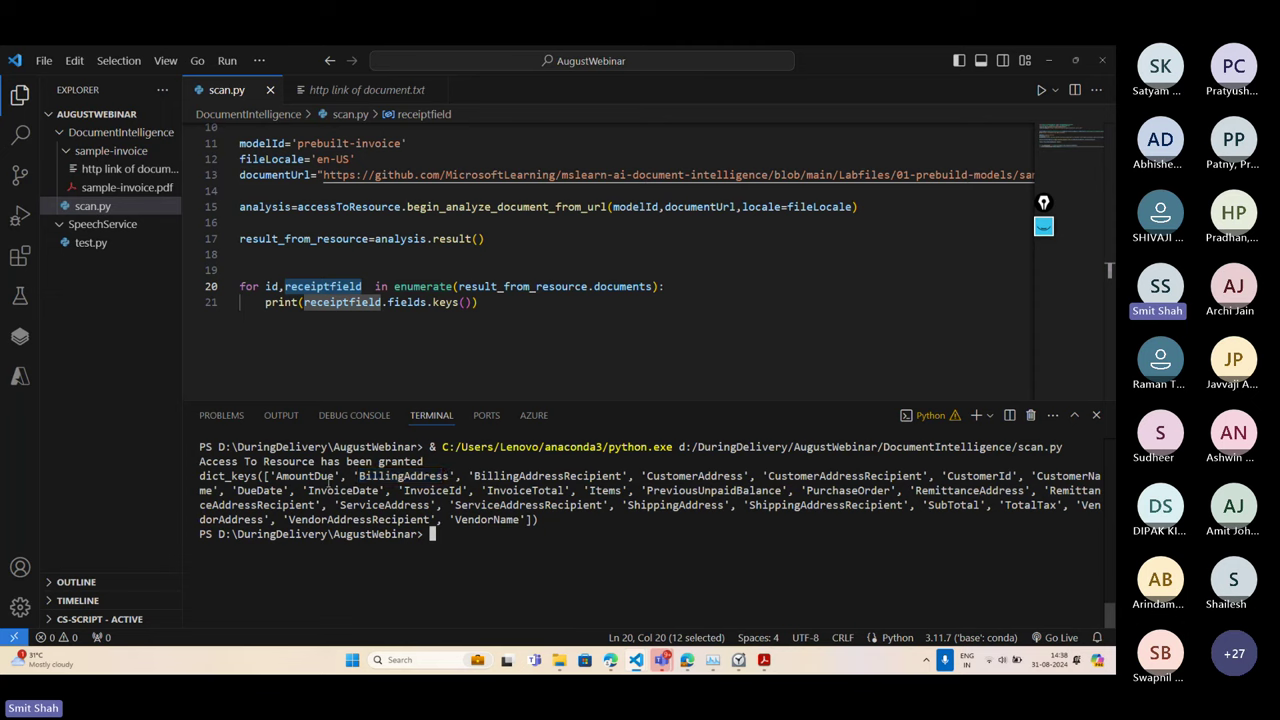
left_click_drag(335, 476, 276, 476)
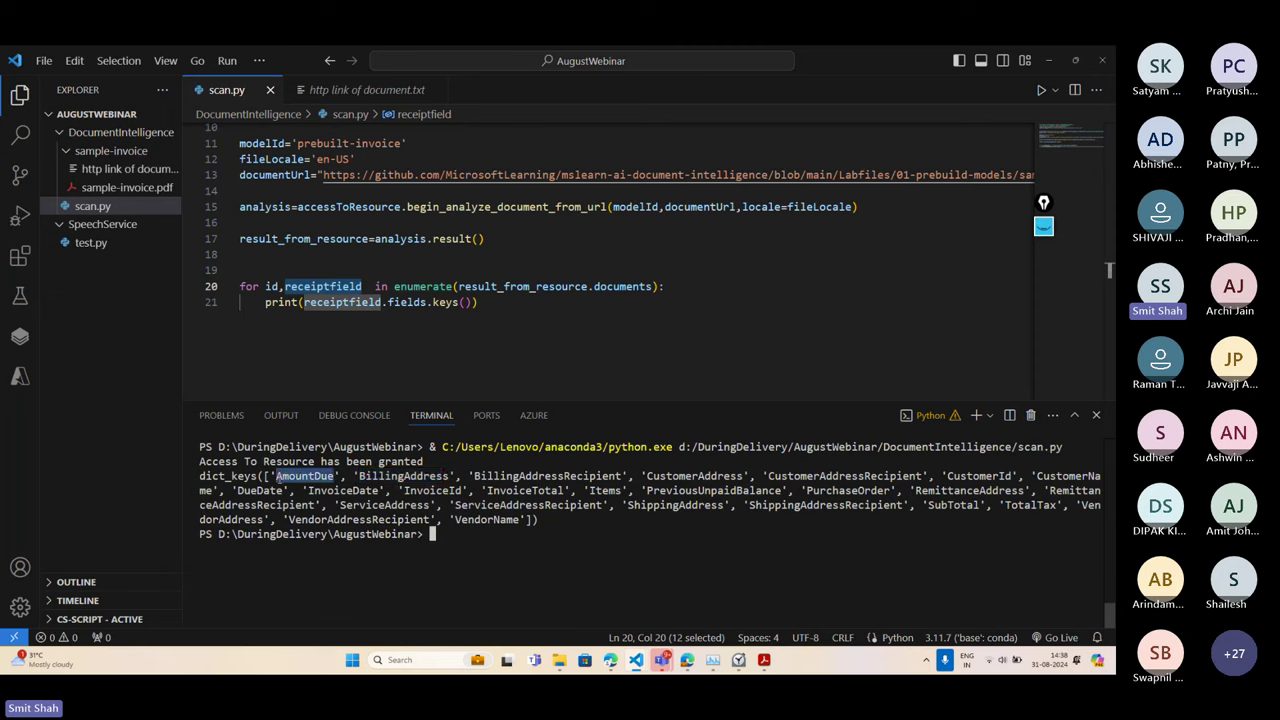
left_click(478, 527)
left_click_drag(456, 520, 522, 520)
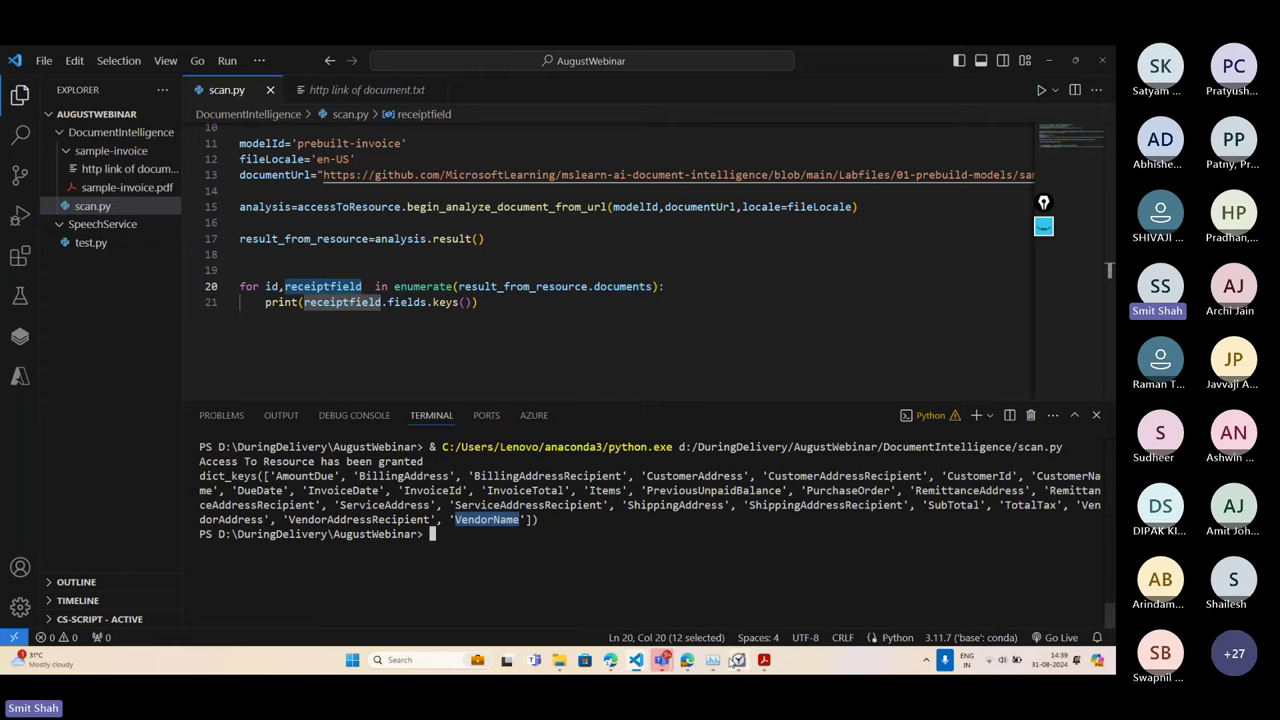
left_click(763, 660)
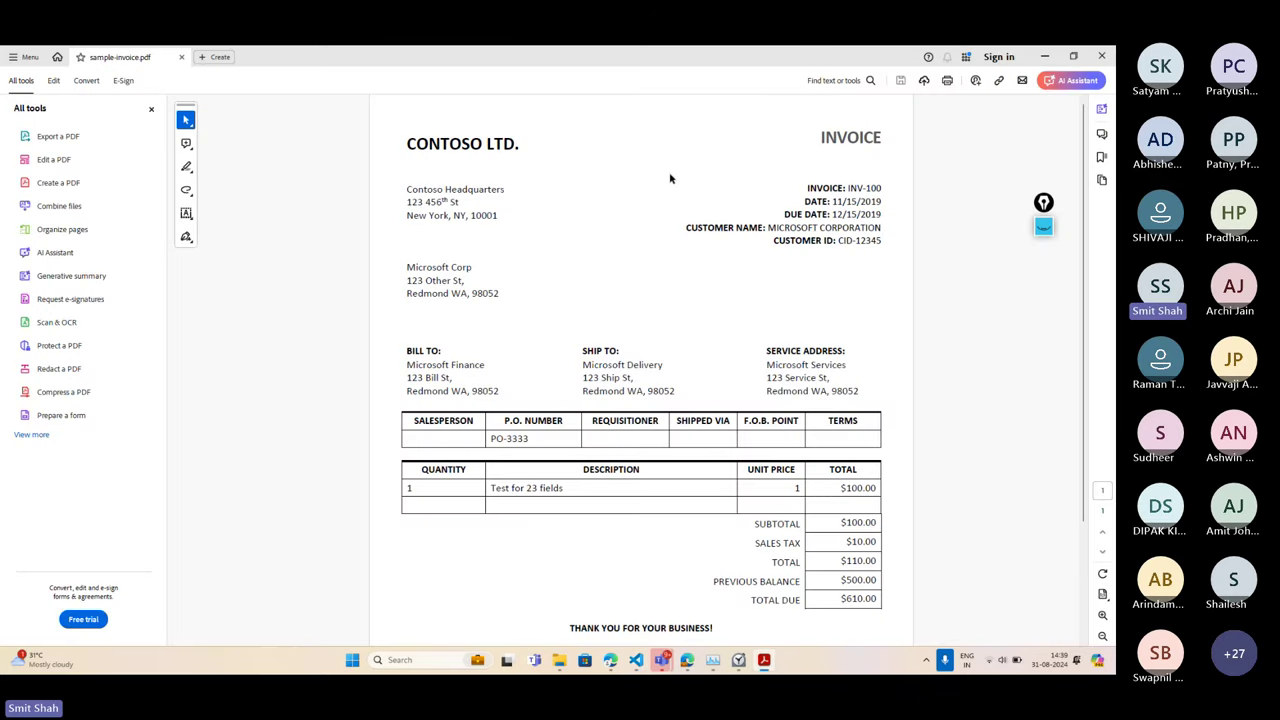
left_click_drag(522, 144, 478, 144)
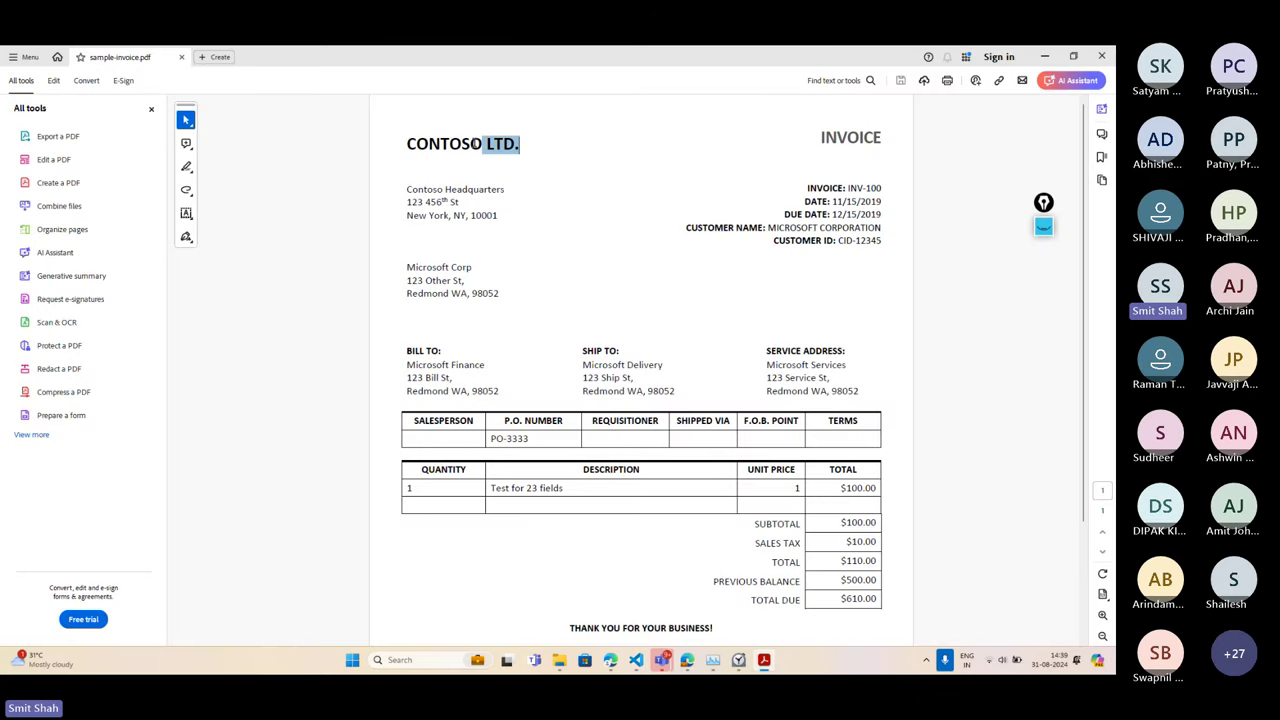
key("alt+Tab")
Add an unindented, empty print() call on line 24 of scan.py in VS Code, below the for loop
left_click(502, 315)
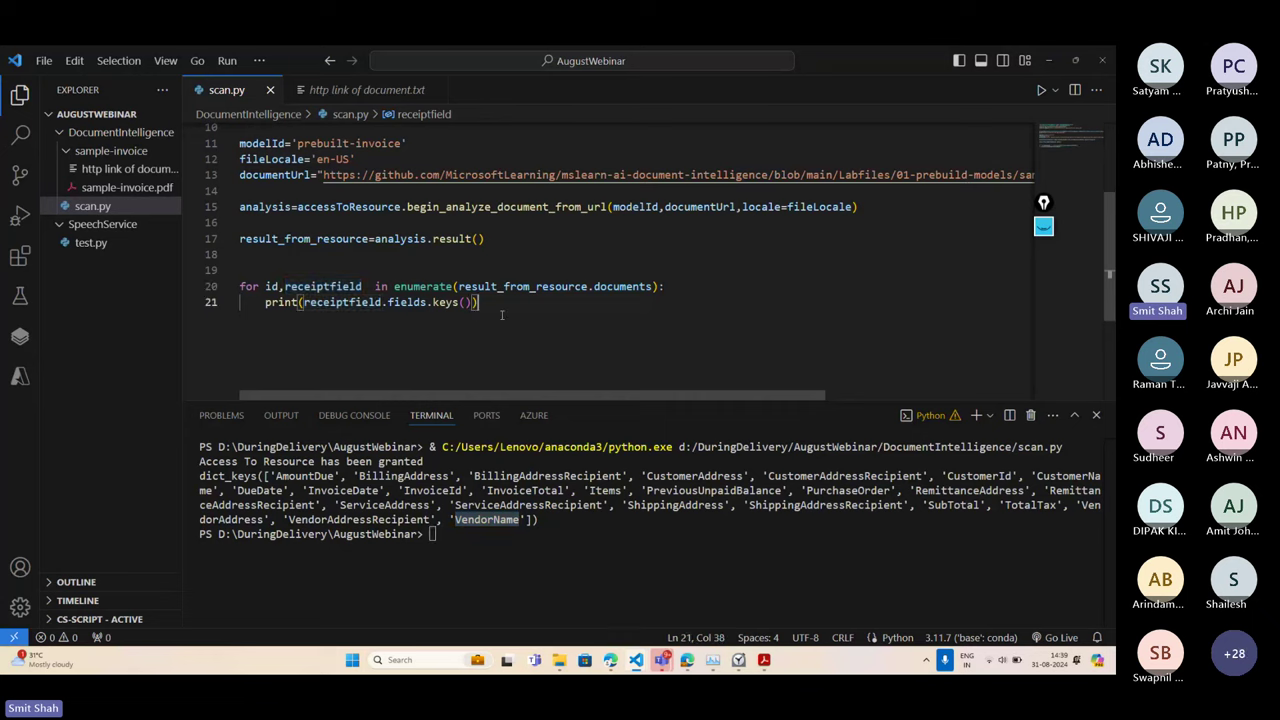
key("Return")
key("Return")
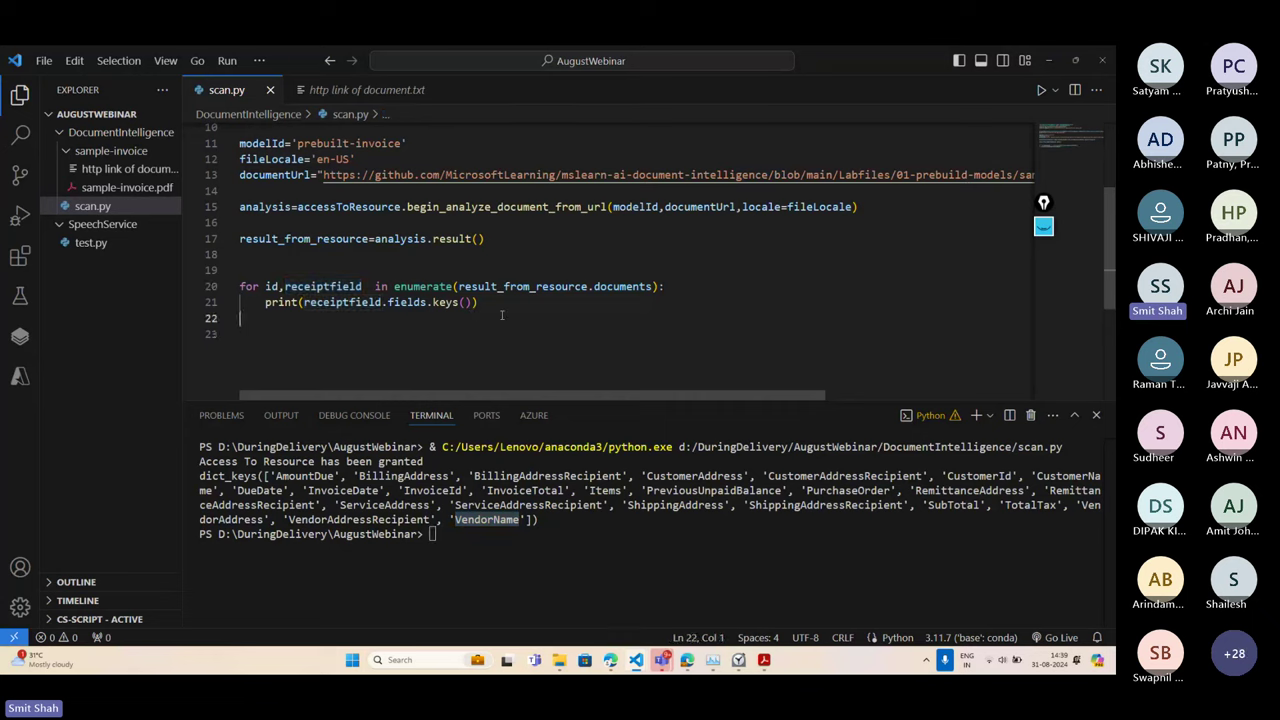
key("Return")
key("BackSpace")
type("print()")
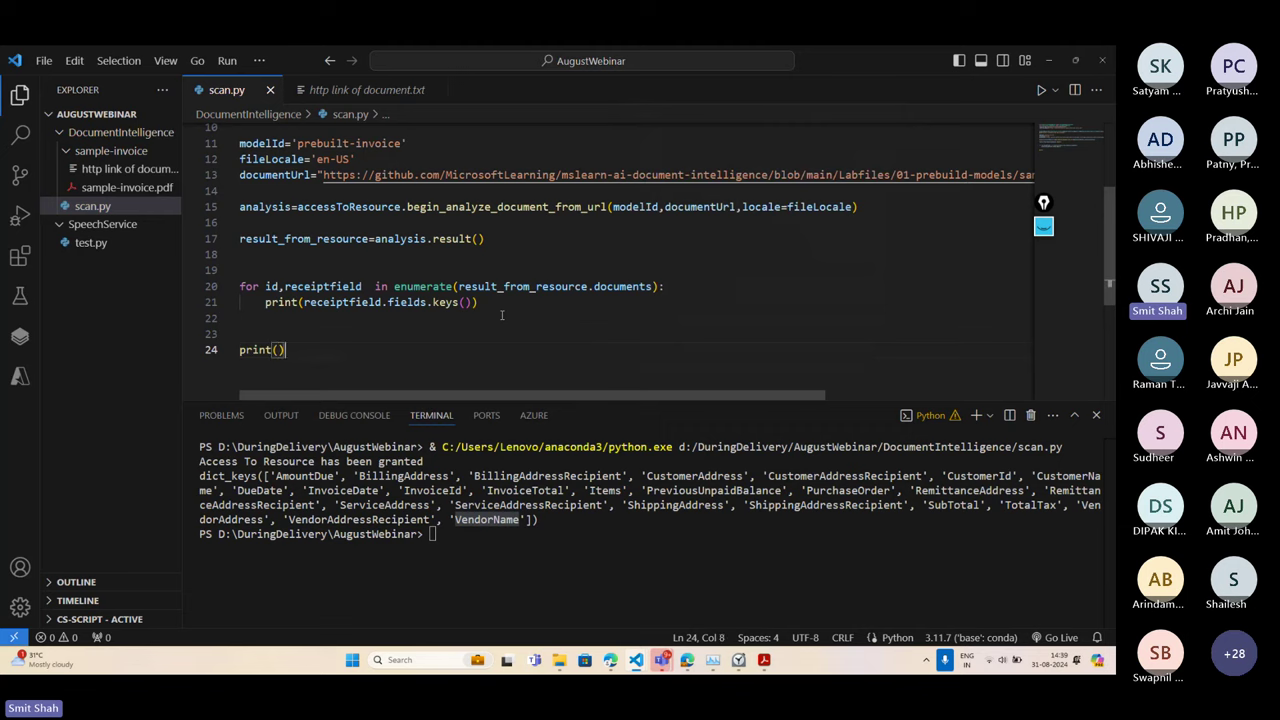
key("Left")
Fill the print call on line 24 with receiptfield.fields.get(), reusing receiptfield.fields from the loop body
left_click_drag(304, 302, 428, 302)
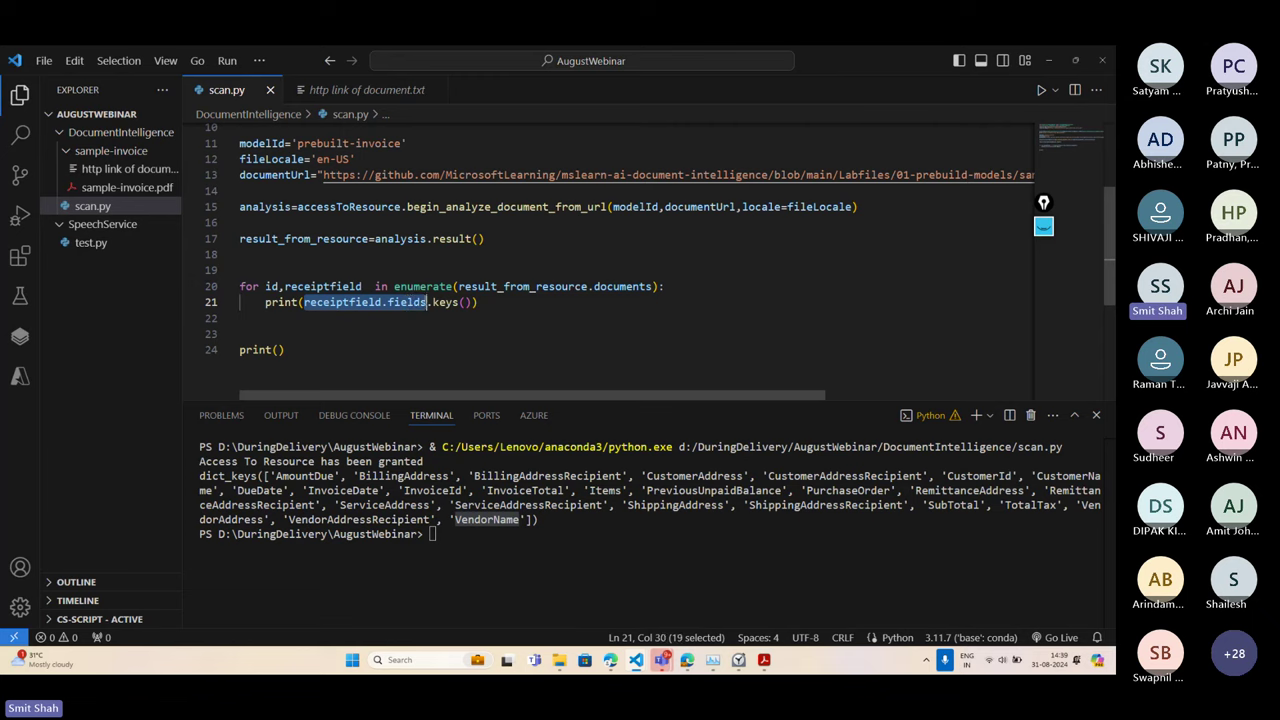
key("ctrl+c")
left_click(279, 349)
key("ctrl+v")
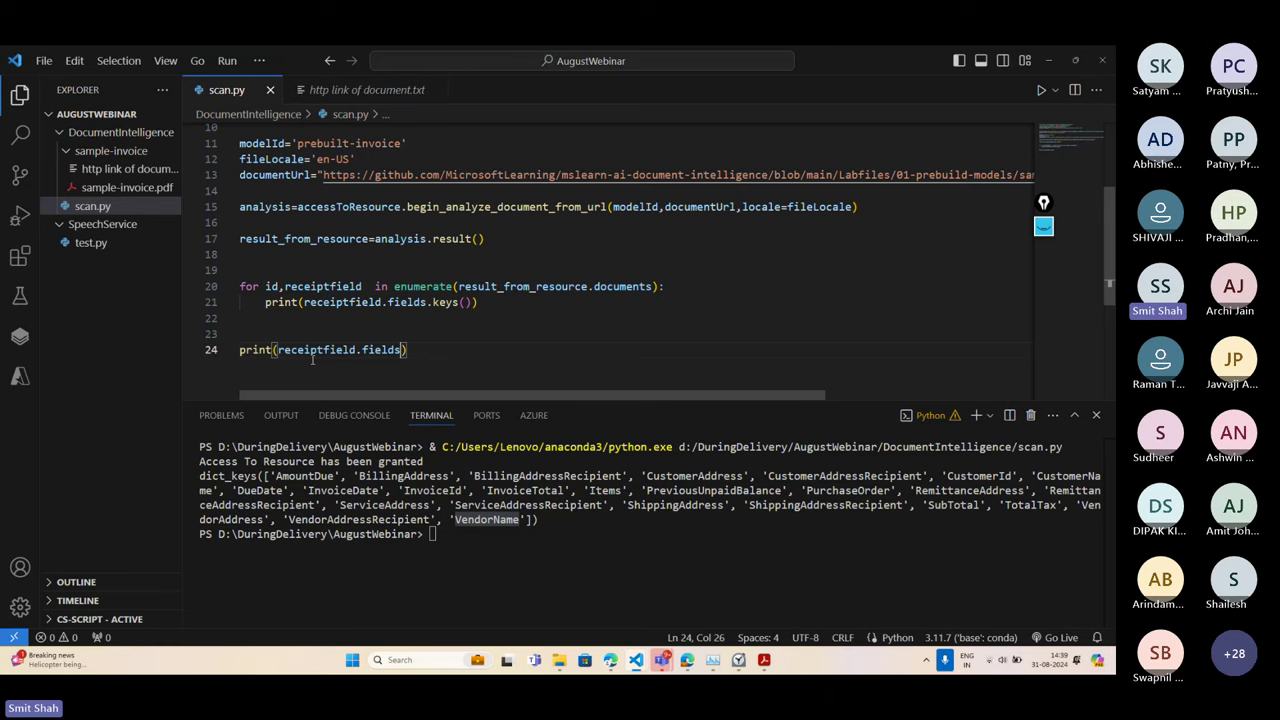
type(".get(")
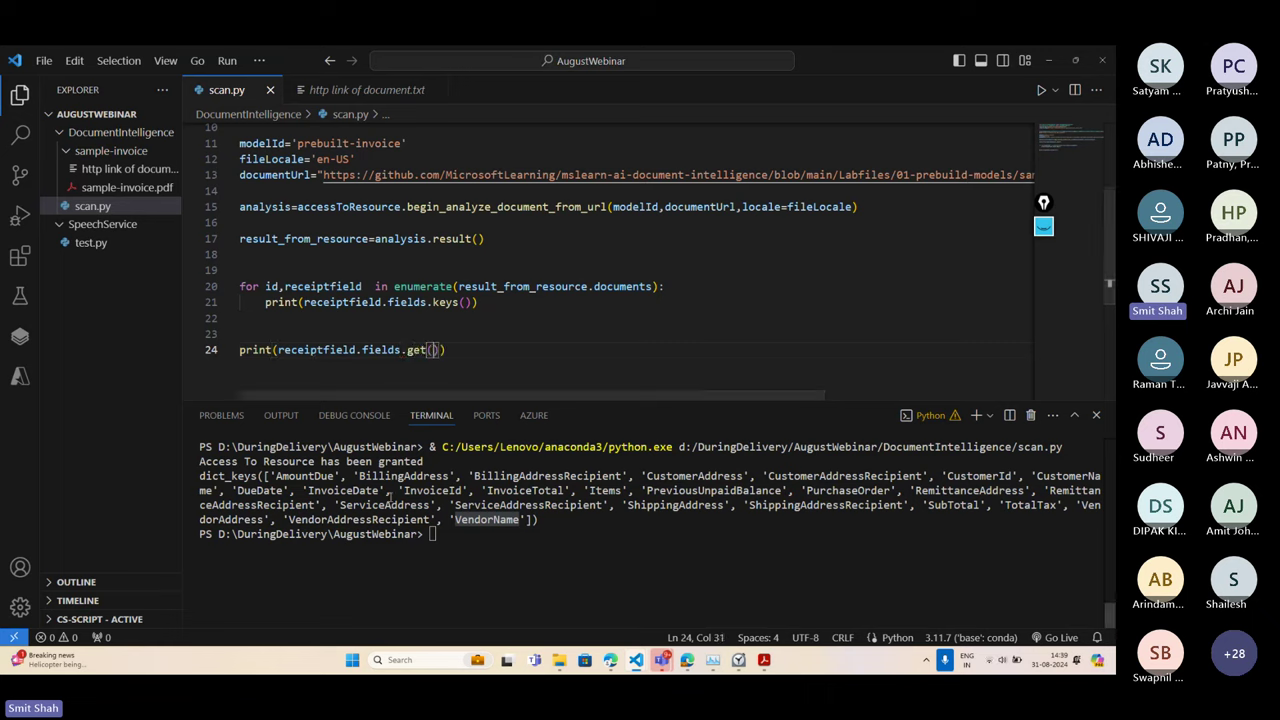
Pass "VendorName" as the get() argument and append .value inside the print call on line 24
left_click(433, 350)
key("ctrl+v")
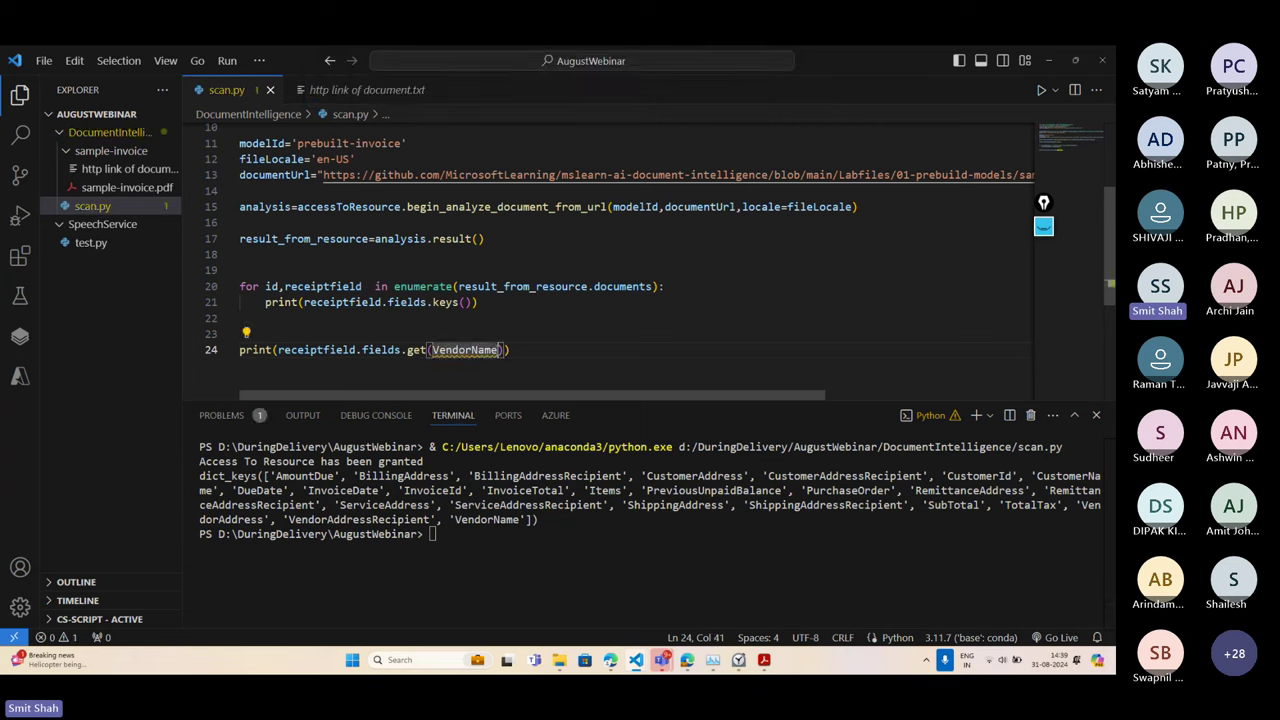
type("'")
left_click(435, 350)
type("\"")
key("End")
key("Left")
key("Left")
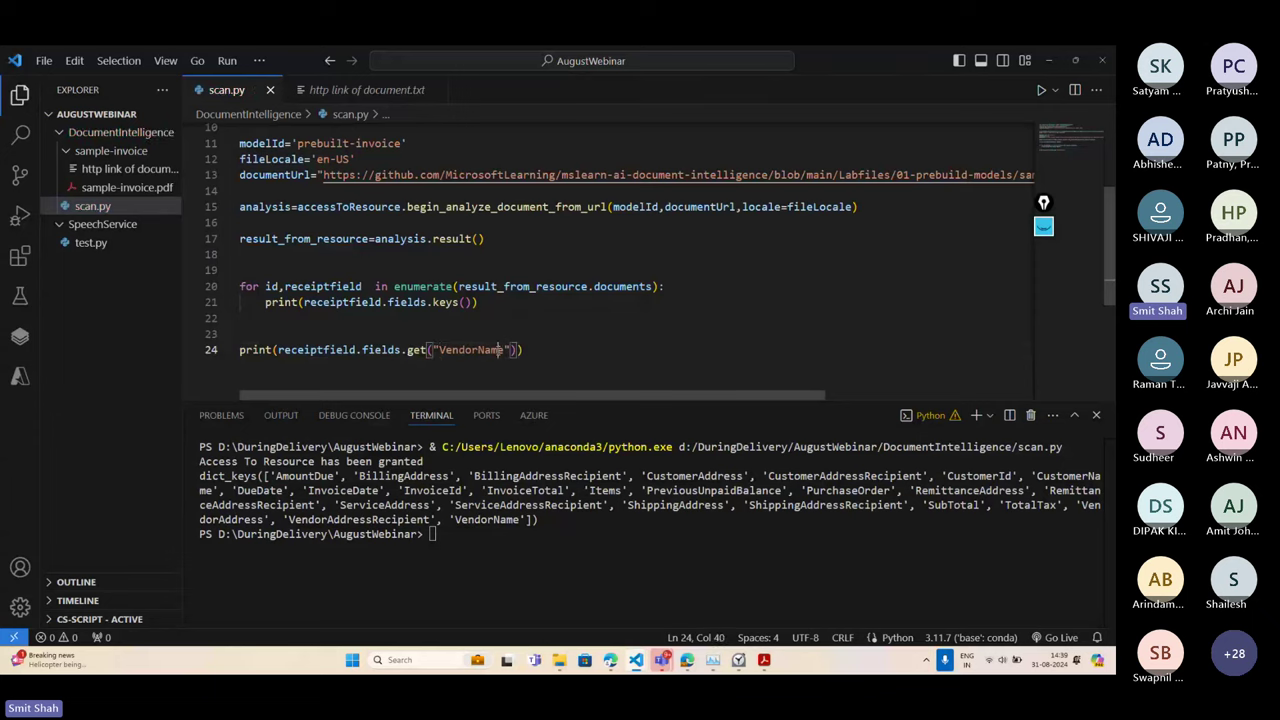
key("BackSpace")
type("\")")
type(".value")
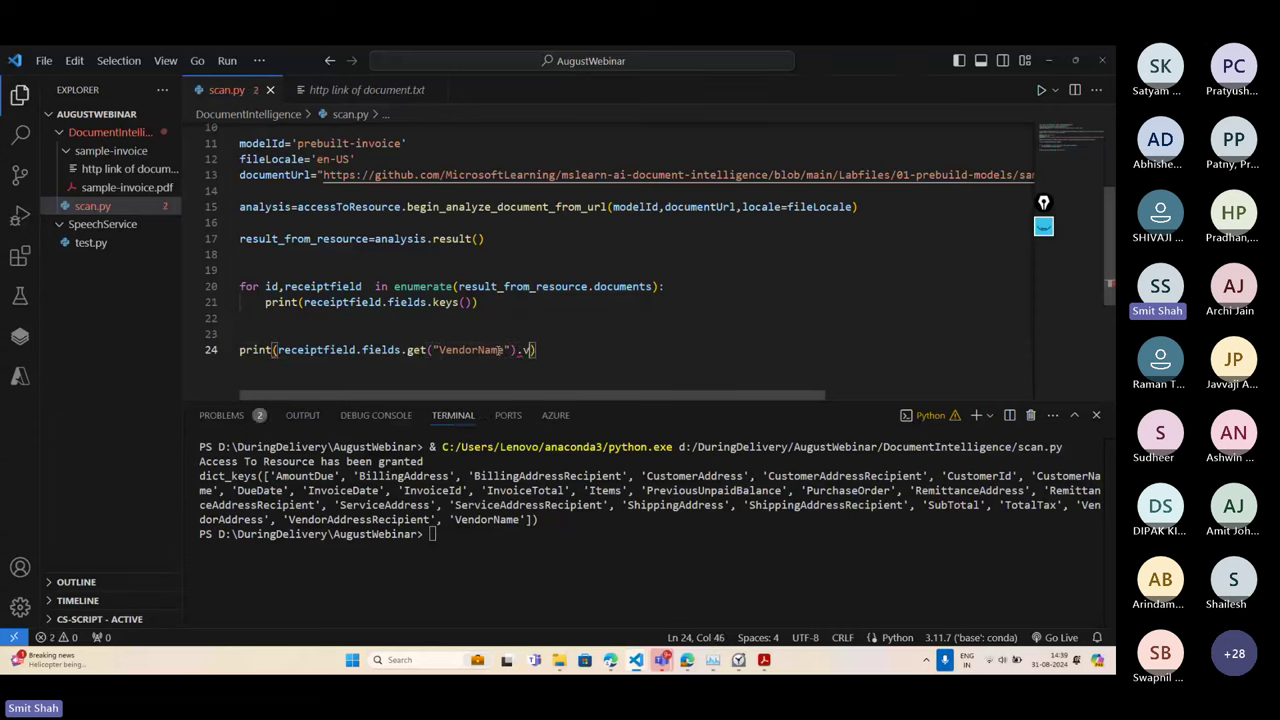
Clear the earlier output from the terminal
left_click(490, 530)
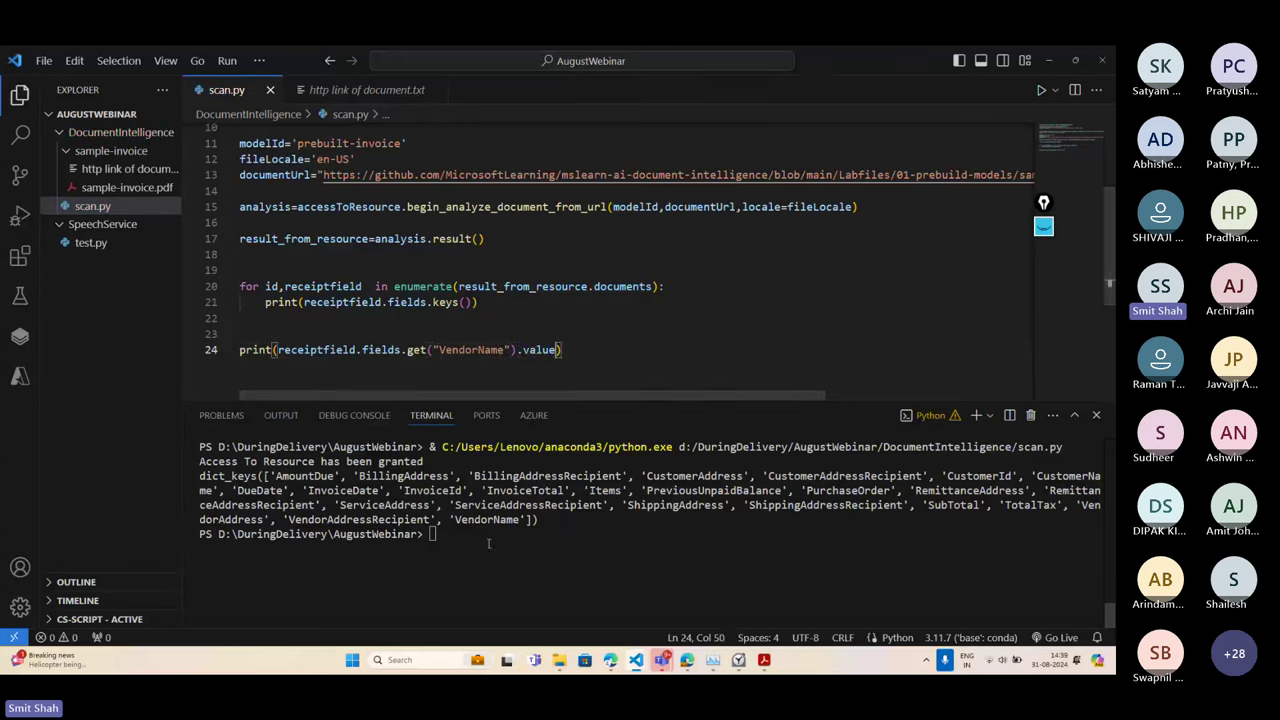
type("clear")
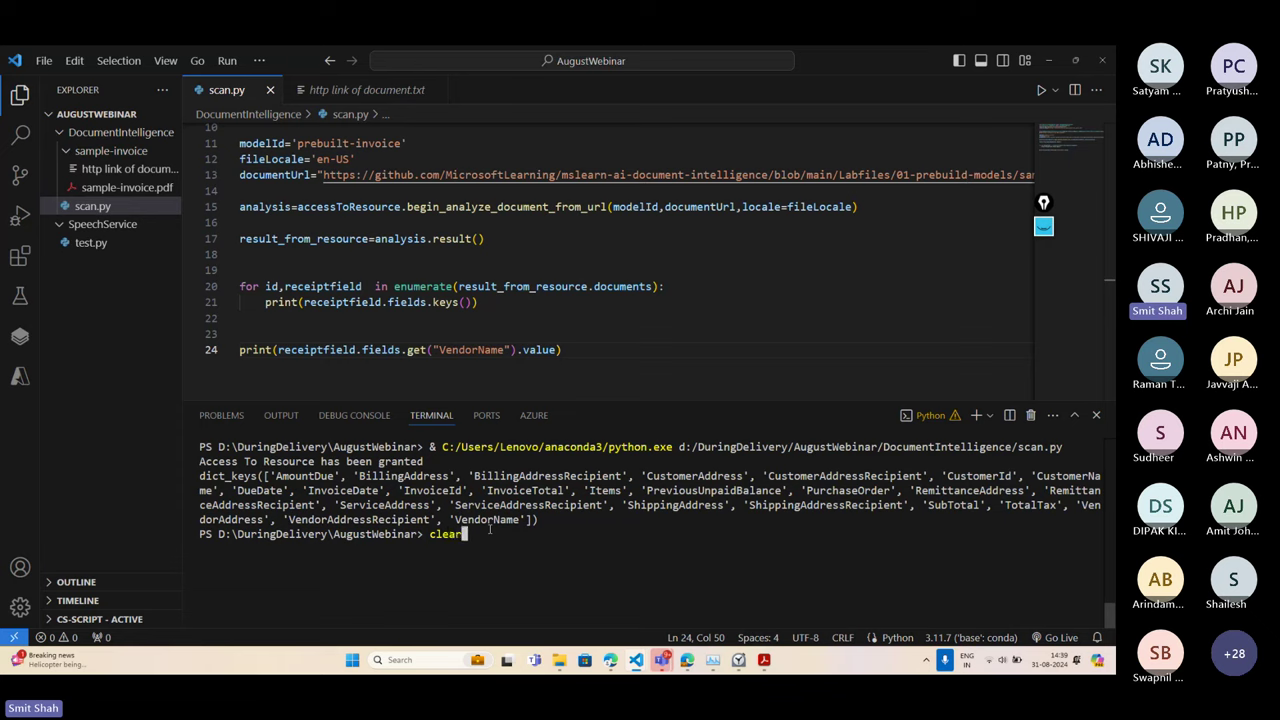
key("Return")
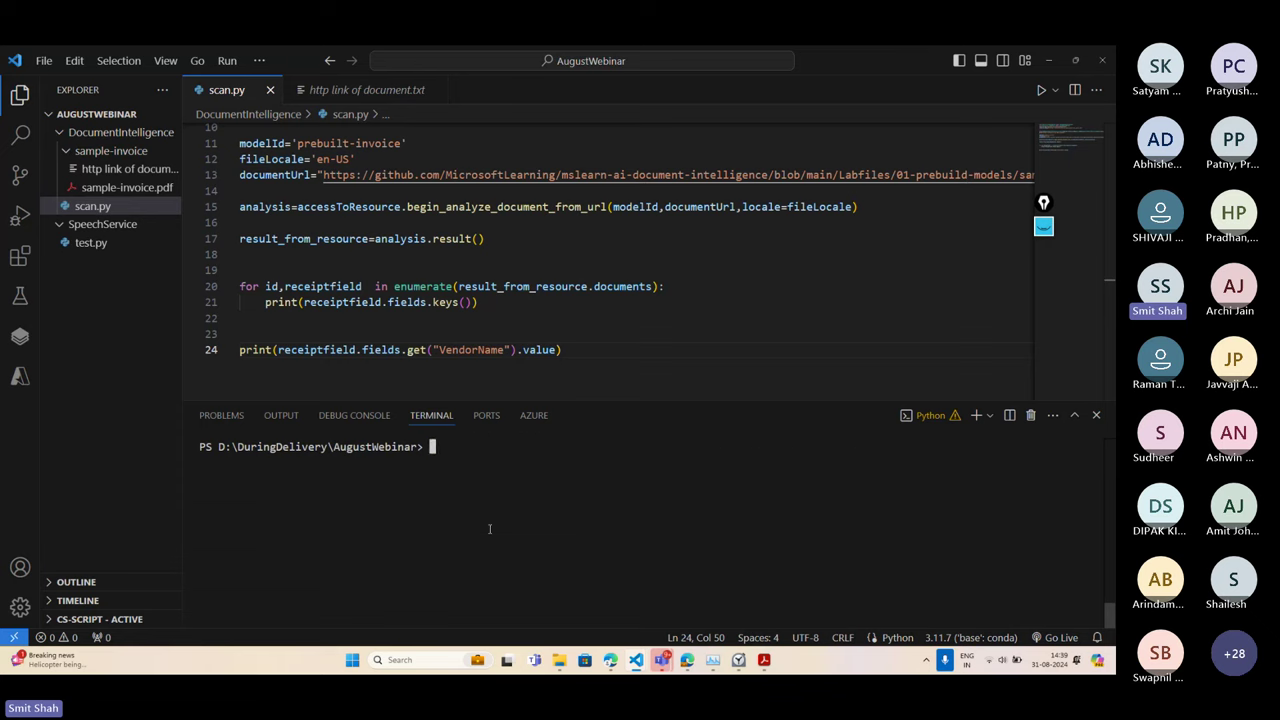
Insert the label "Vendor Name is: " and a comma before the VendorName value in the print call
left_click(278, 349)
type("f\"Ve")
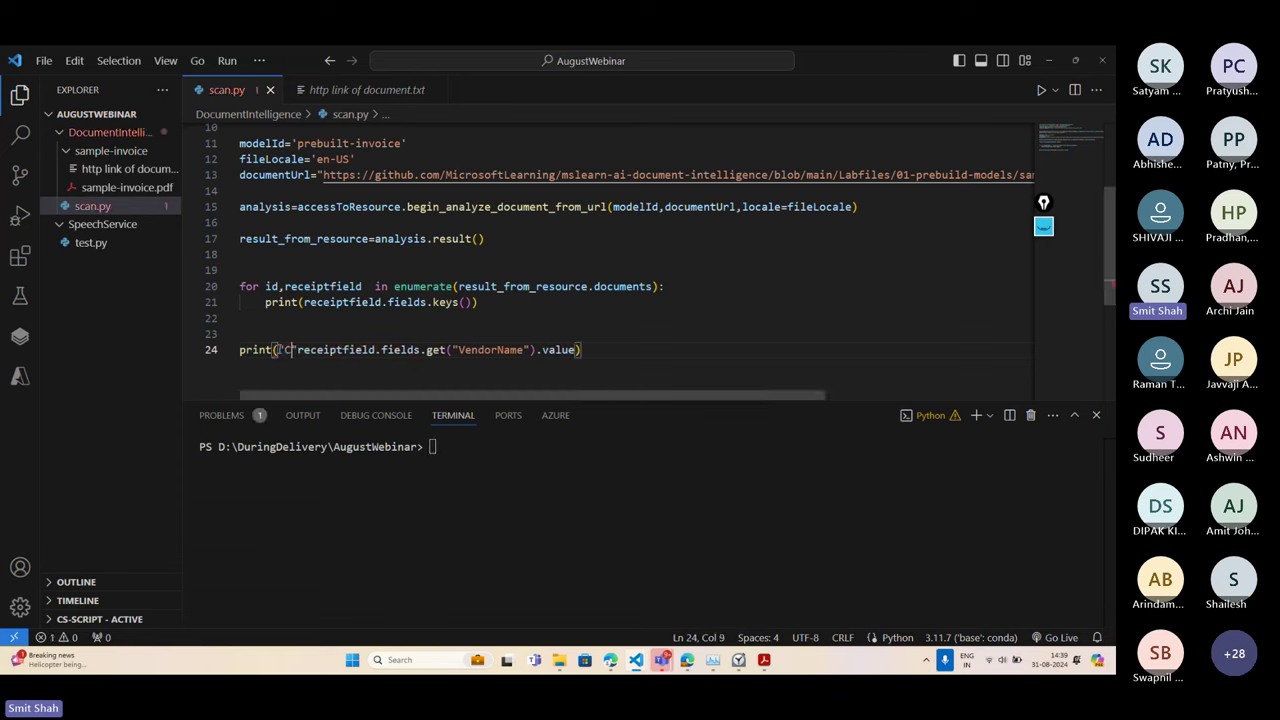
type("ndor Name ")
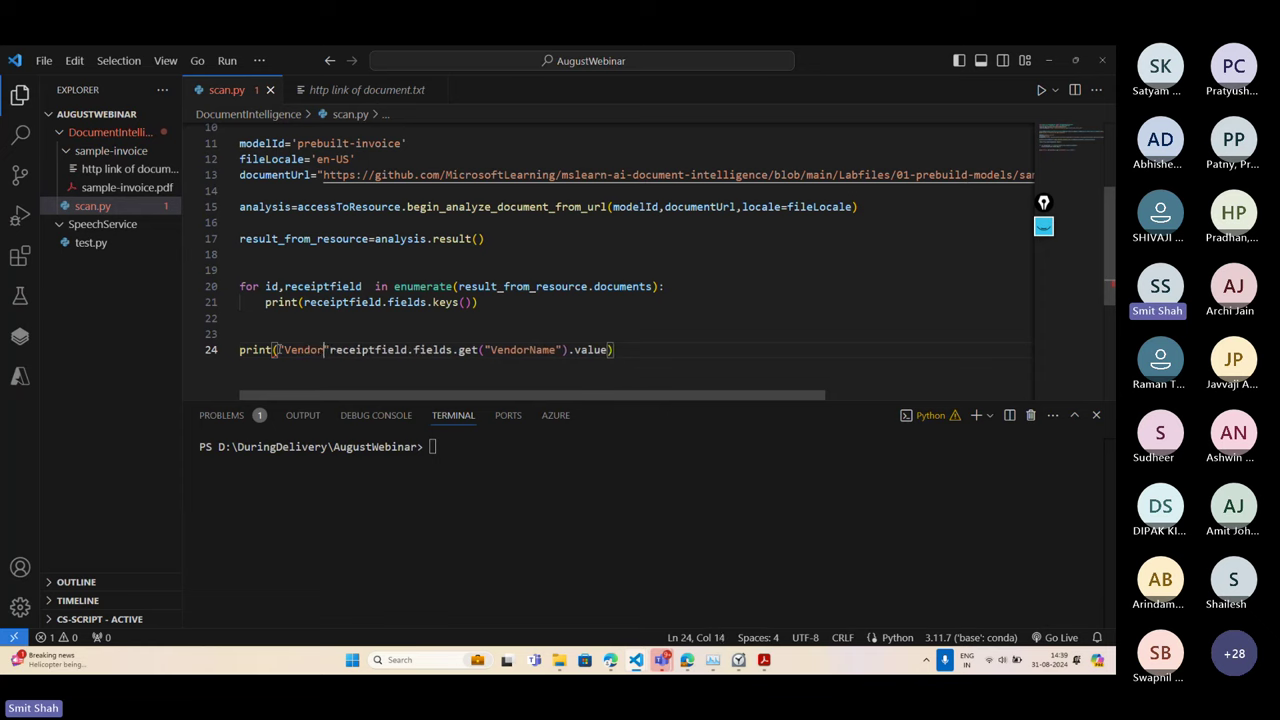
type("is")
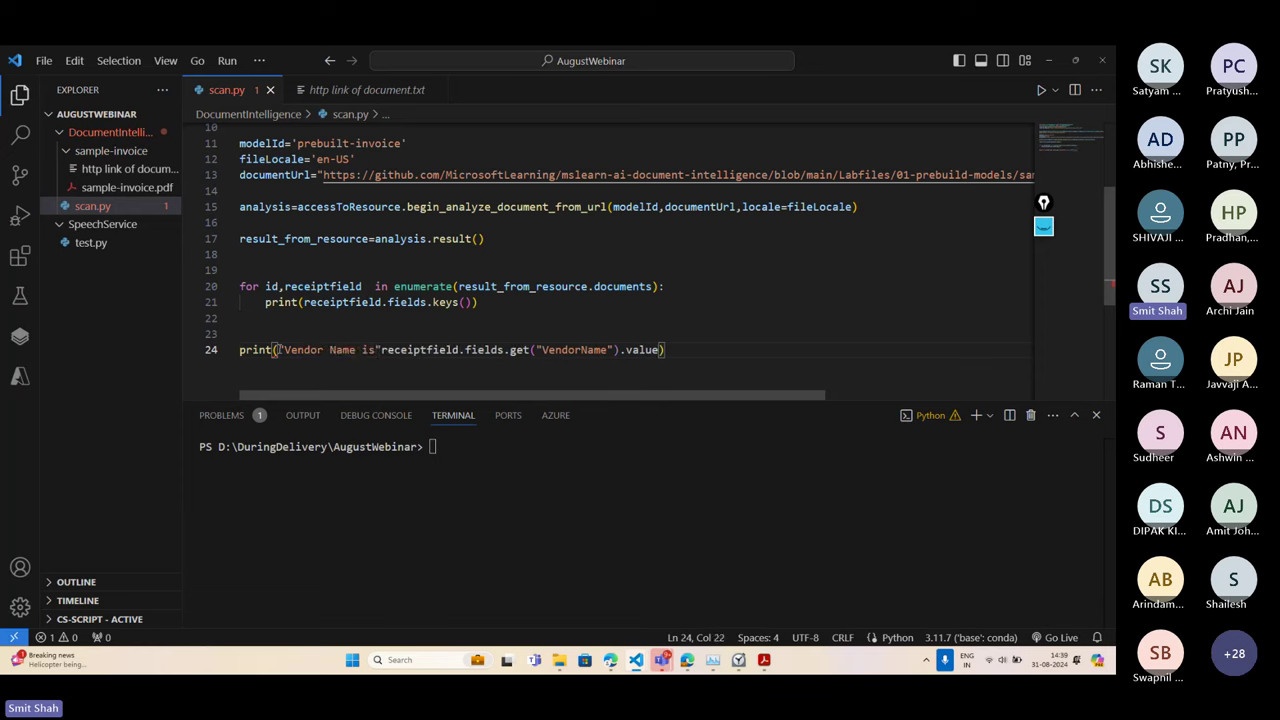
type(": \"")
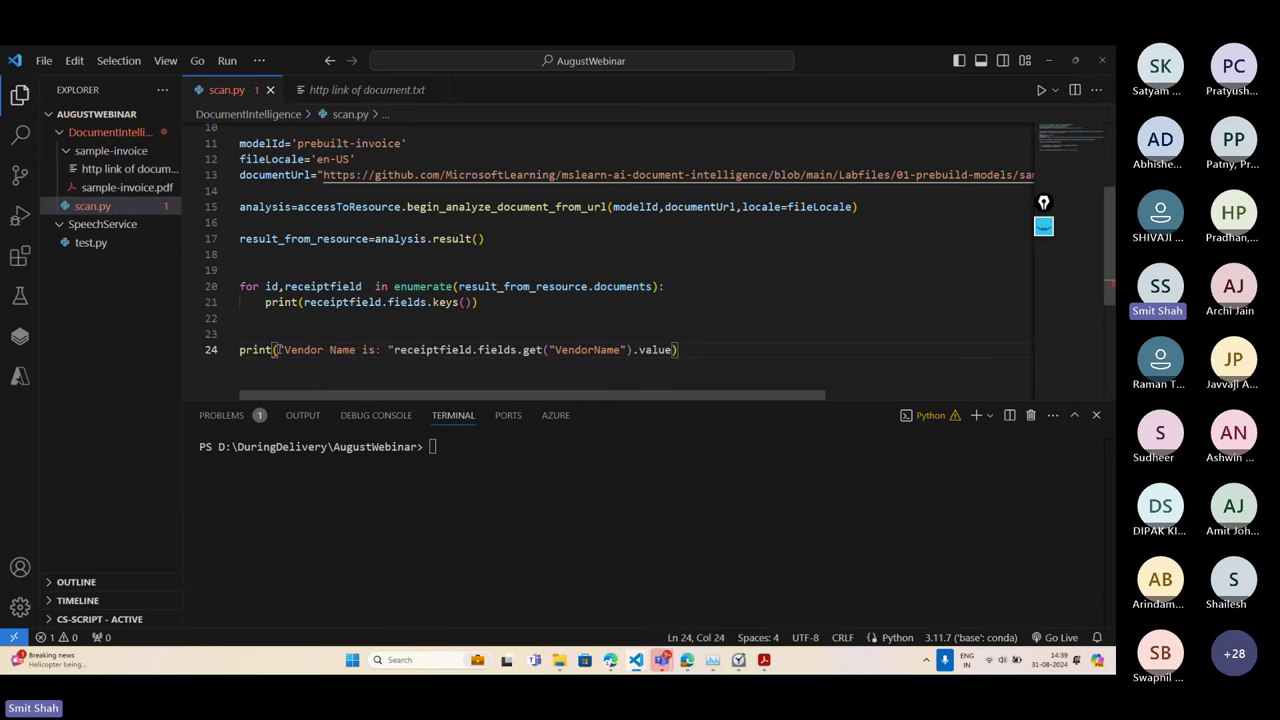
type(",")
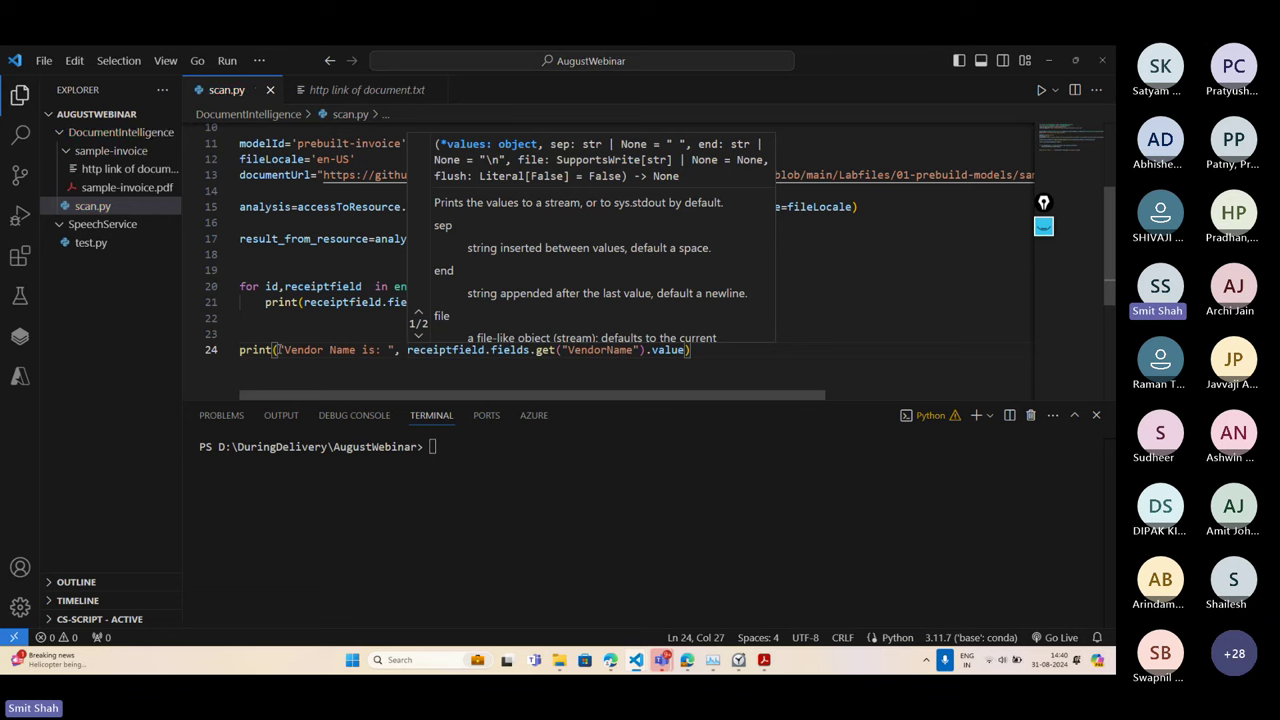
Run scan.py and check the vendor name line in the terminal output
left_click(268, 502)
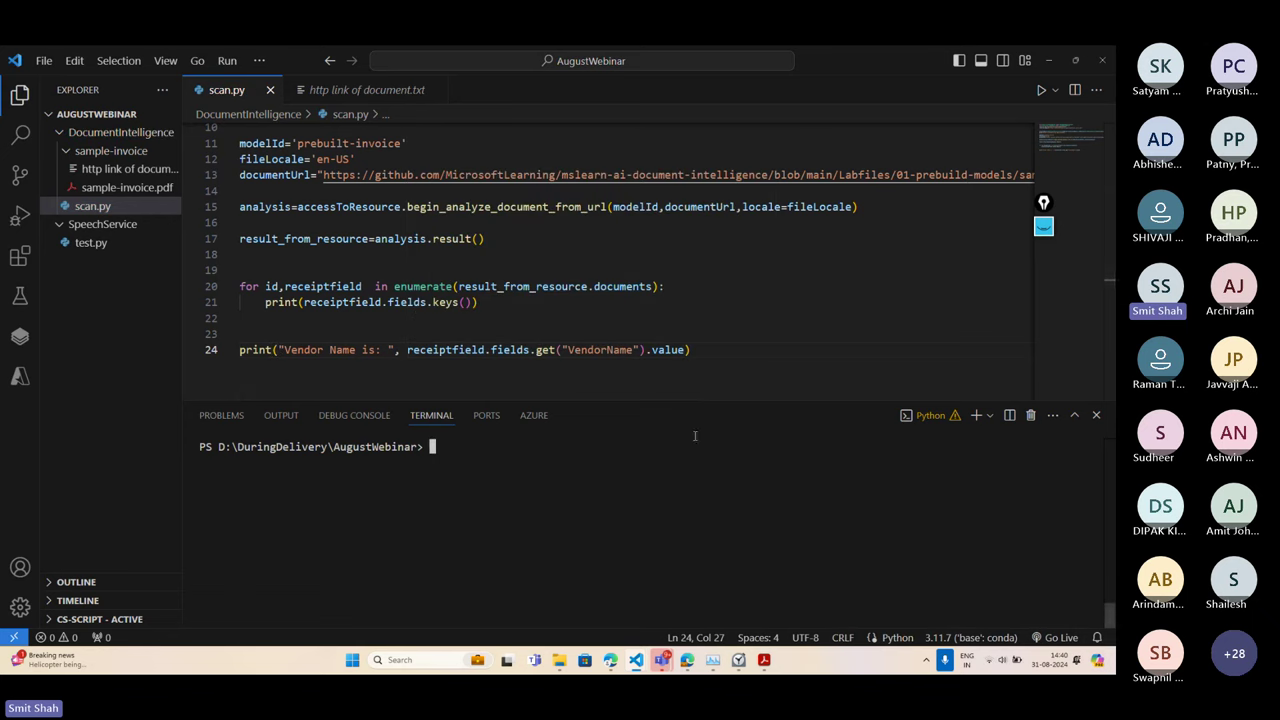
left_click(1041, 90)
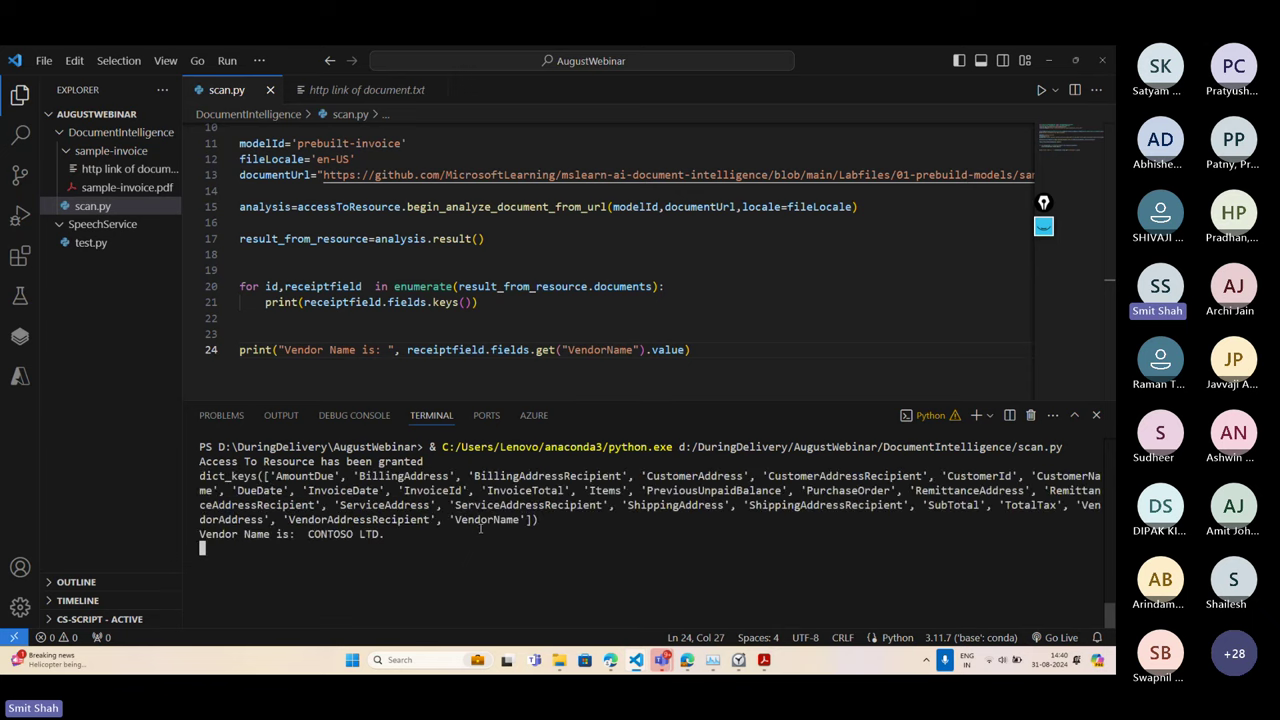
left_click_drag(398, 530, 174, 545)
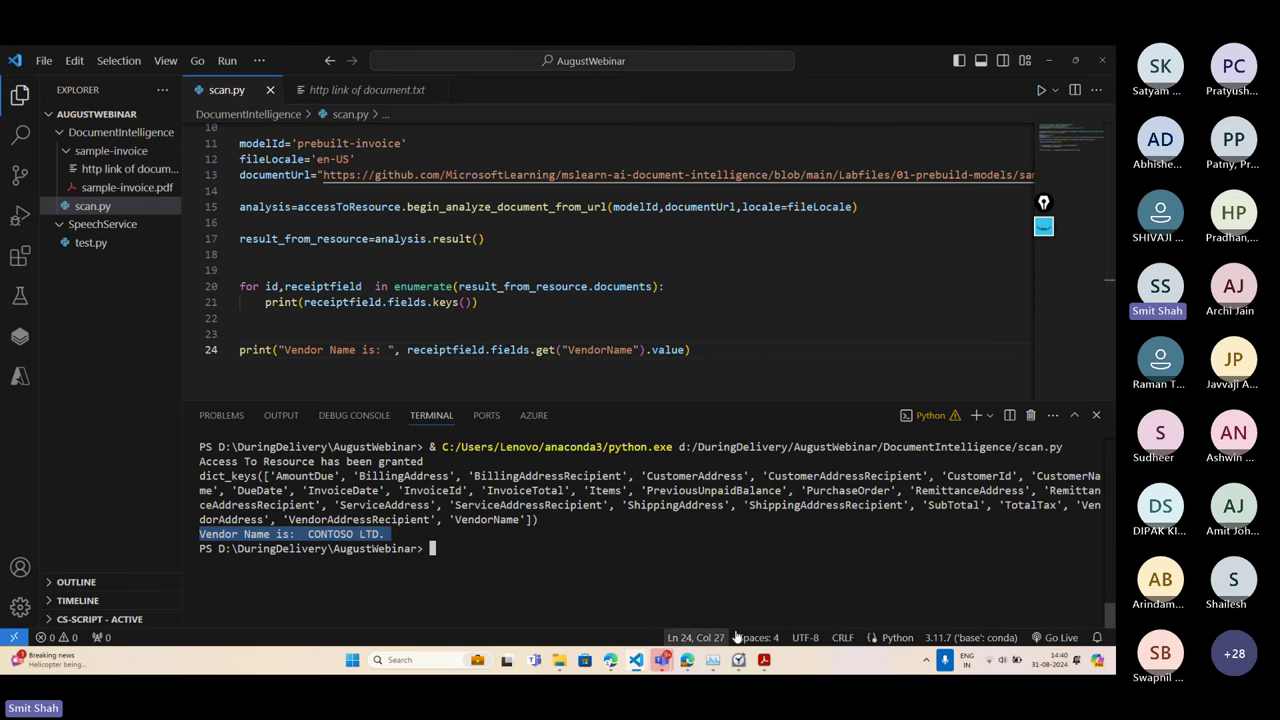
Look up the invoice number in sample-invoice.pdf in Adobe Acrobat and return to VS Code
left_click(763, 660)
left_click_drag(848, 188, 880, 190)
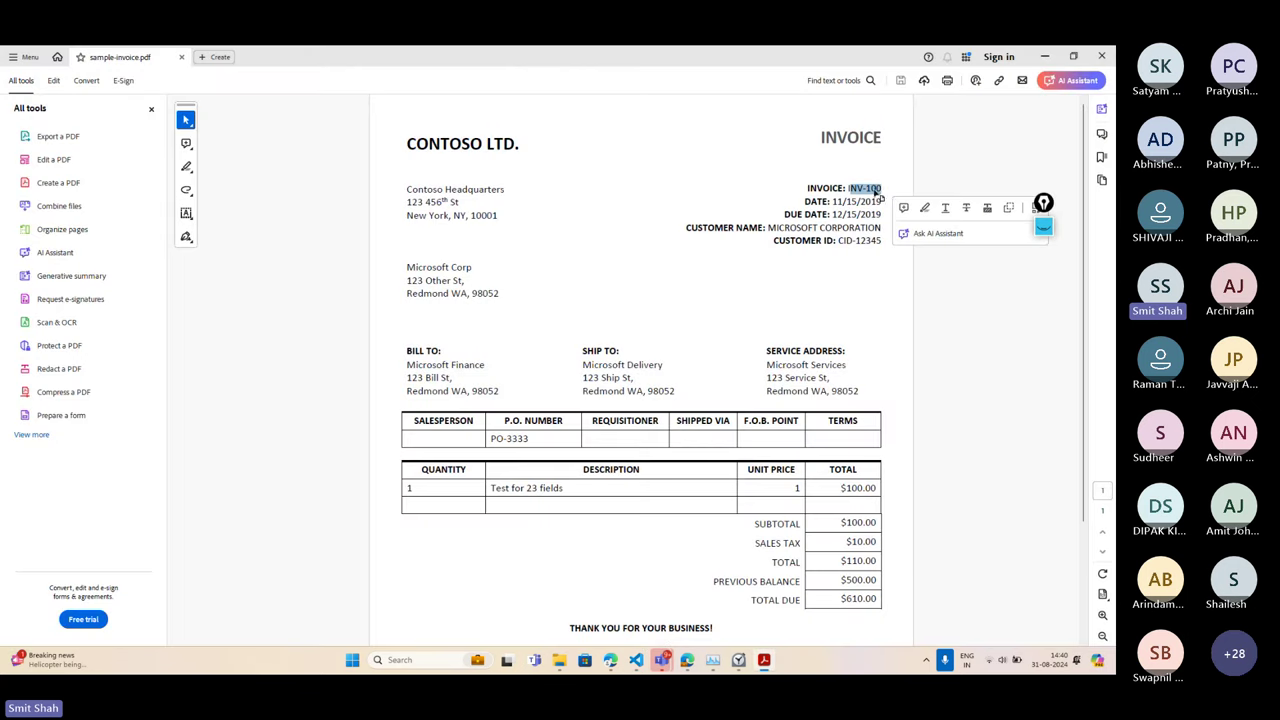
left_click(876, 192)
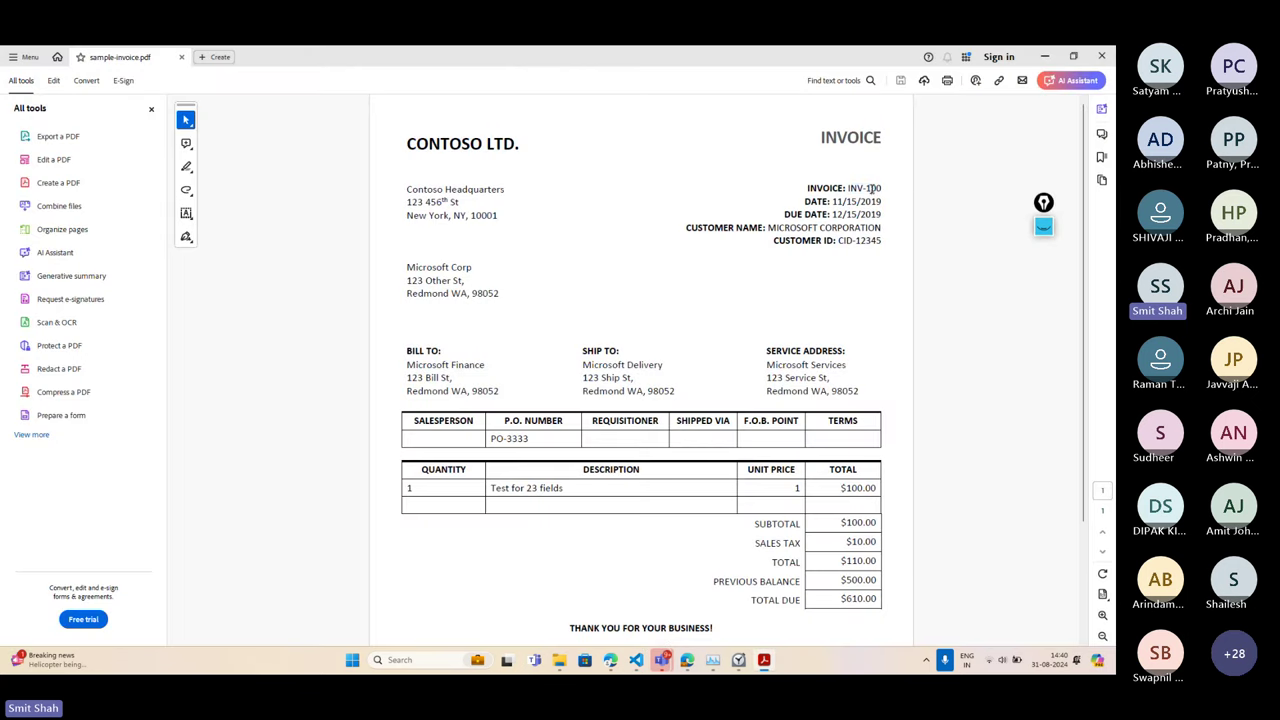
left_click(1049, 59)
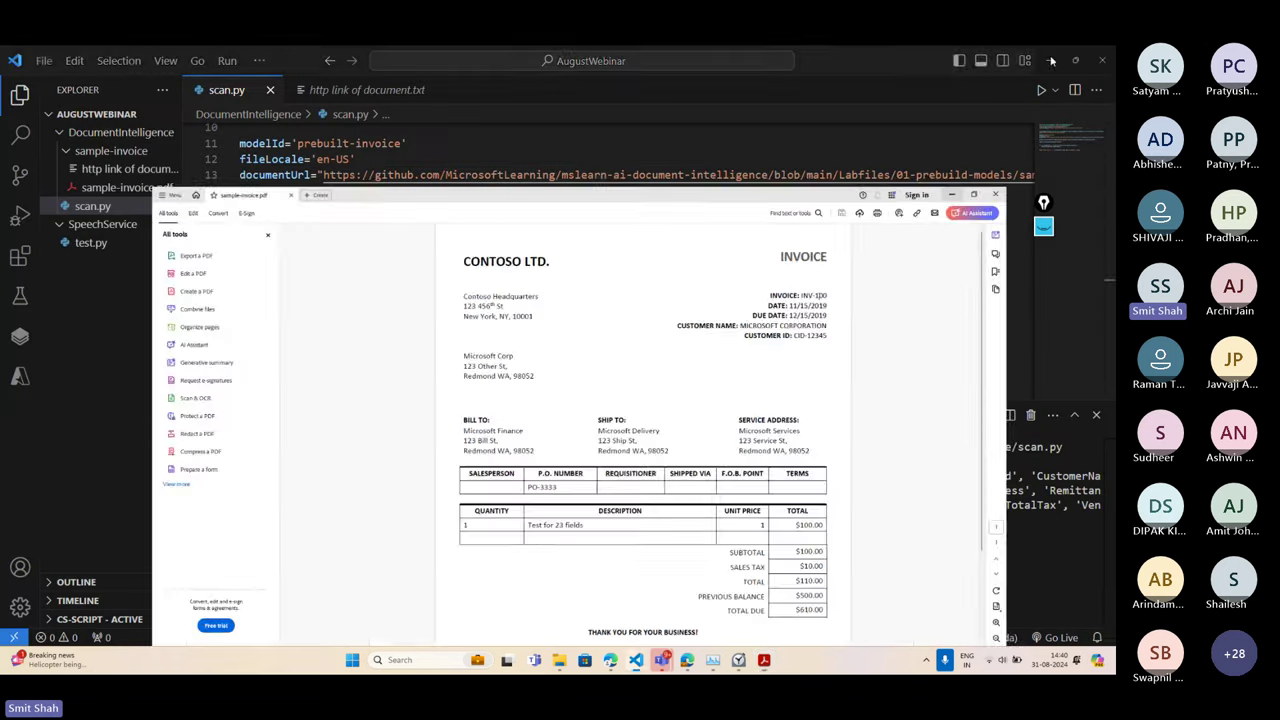
Duplicate the vendor name print statement onto line 26, leaving a blank line in between
triple_click(412, 349)
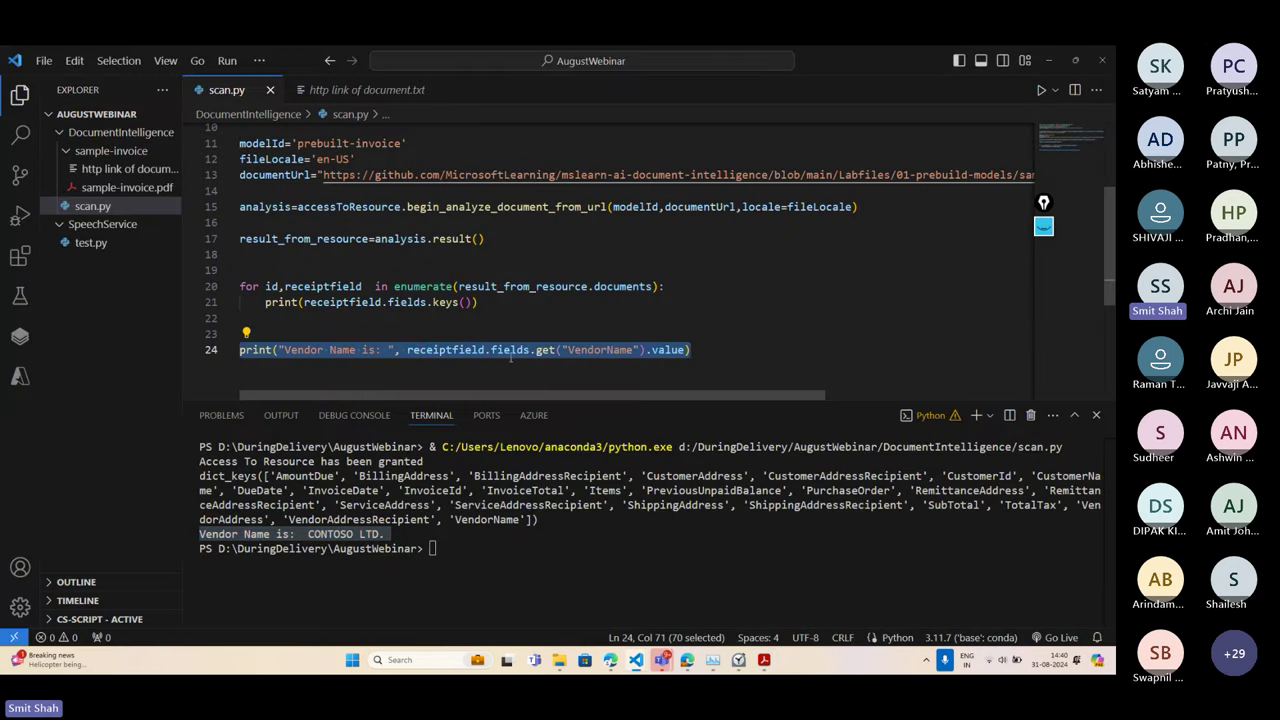
key("ctrl+c")
key("End")
key("Return")
key("Return")
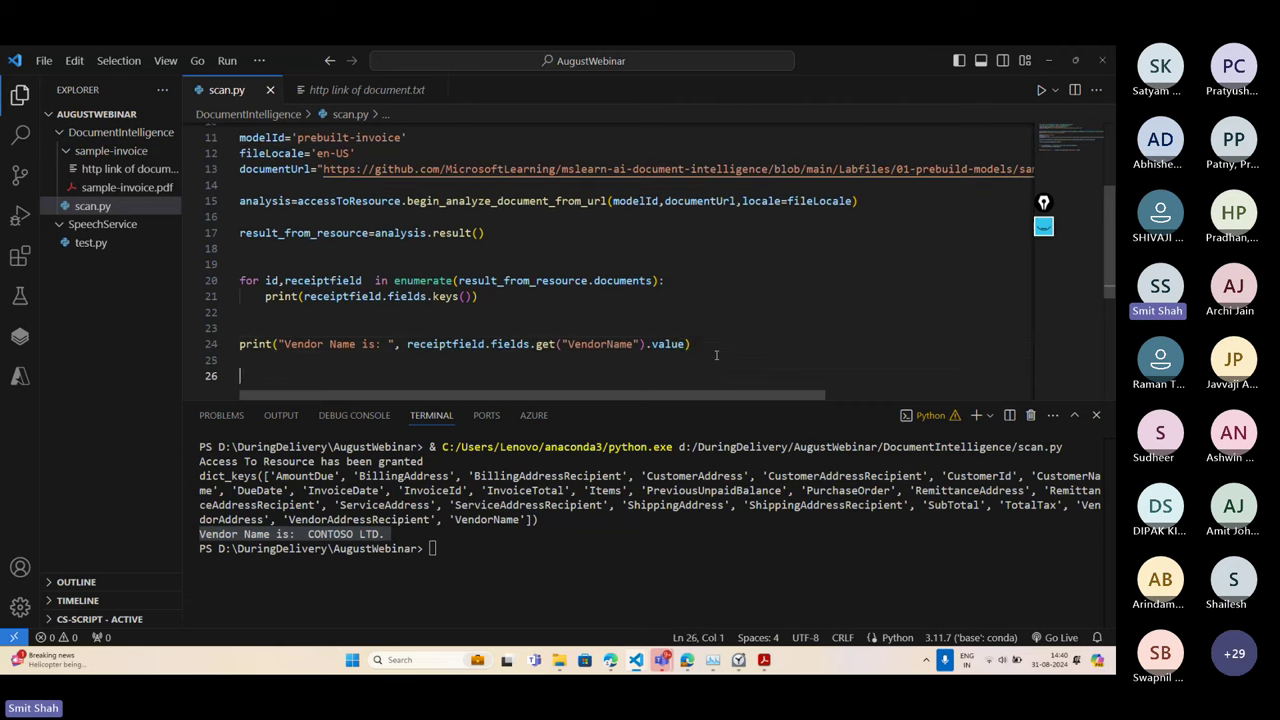
key("ctrl+v")
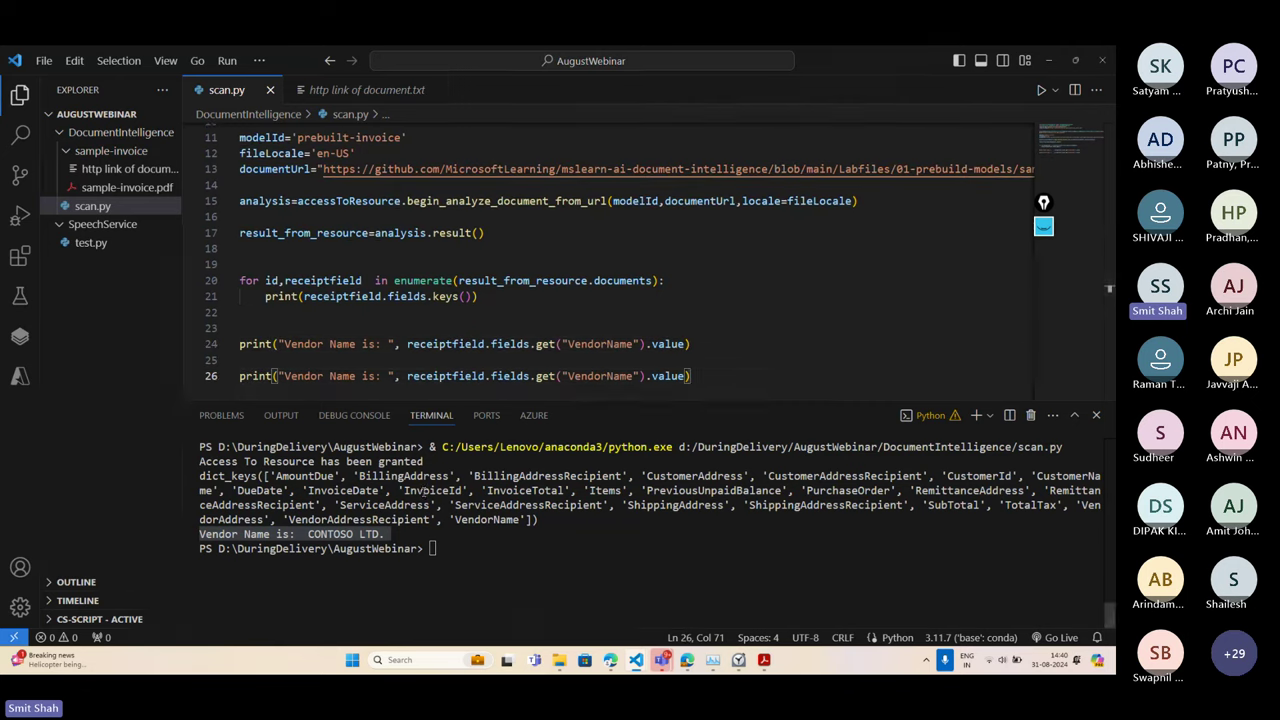
Change the copied print statement to use InvoiceId for both its label and the field it gets
double_click(432, 491)
key("ctrl+c")
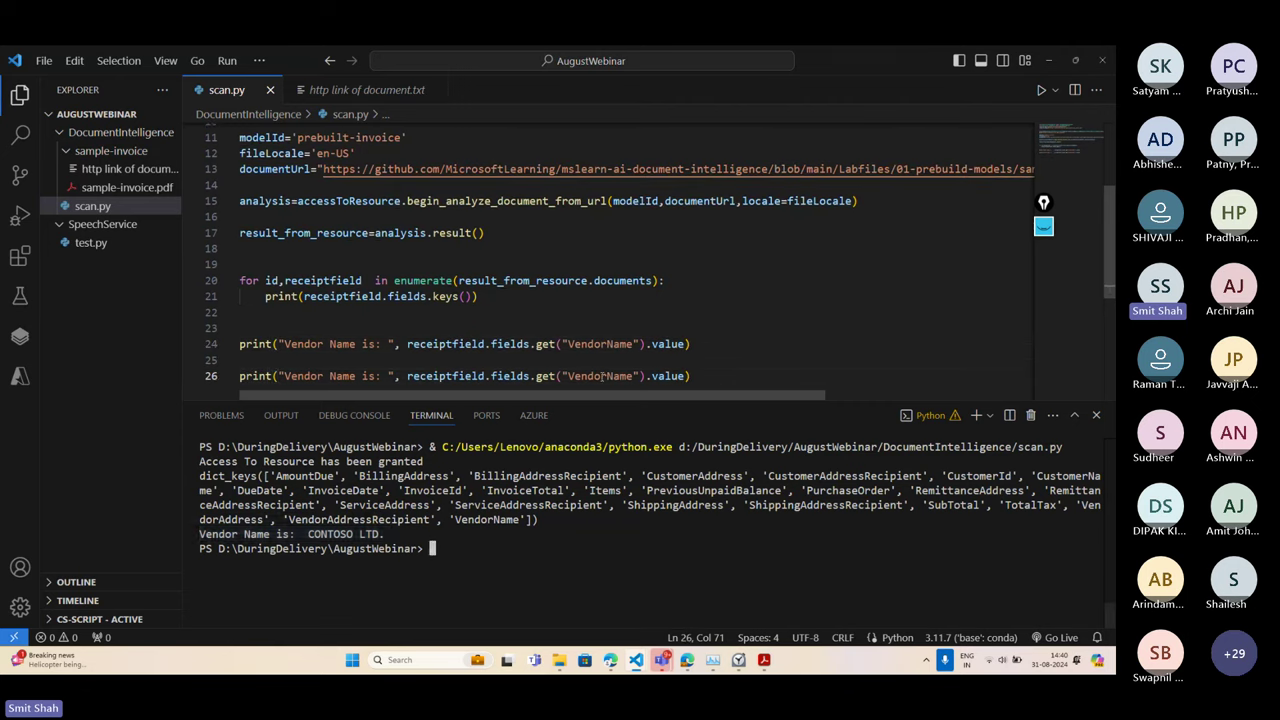
double_click(600, 376)
key("ctrl+v")
left_click_drag(357, 376, 284, 376)
key("ctrl+v")
Clear the terminal and rerun scan.py with the added InvoiceId print statement
left_click(537, 534)
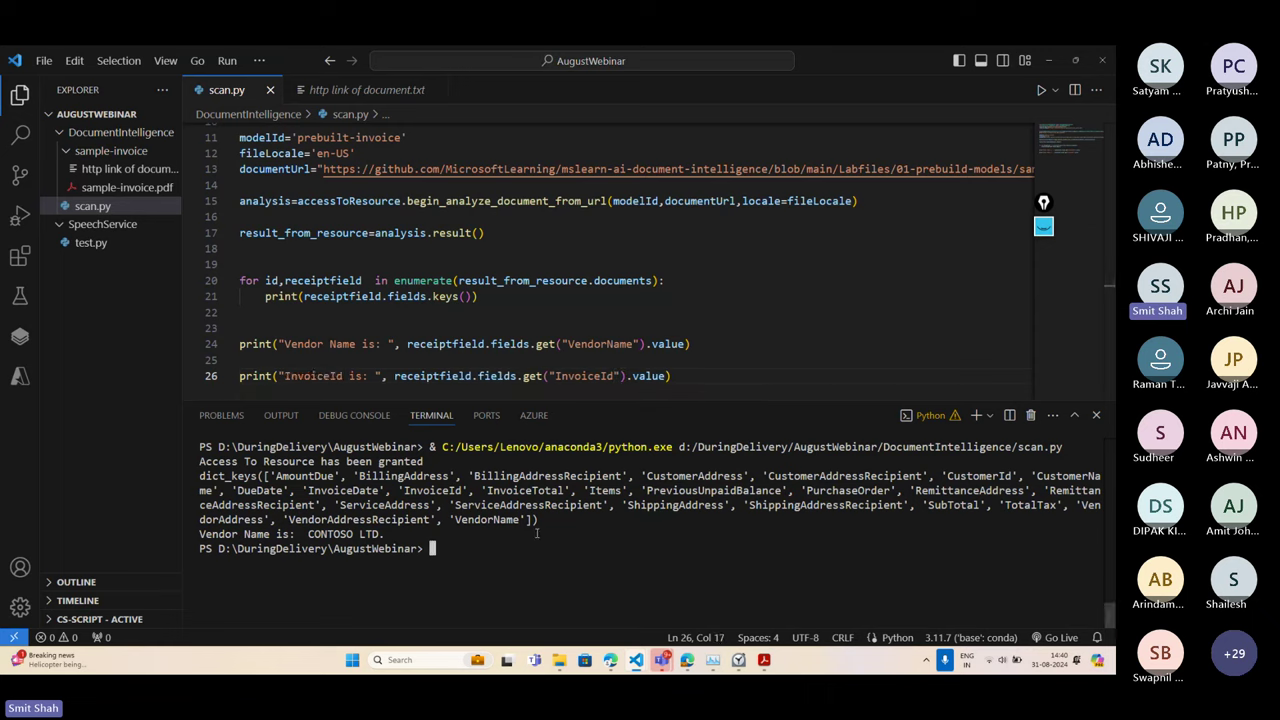
type("cls")
key("Return")
key("Up")
key("Up")
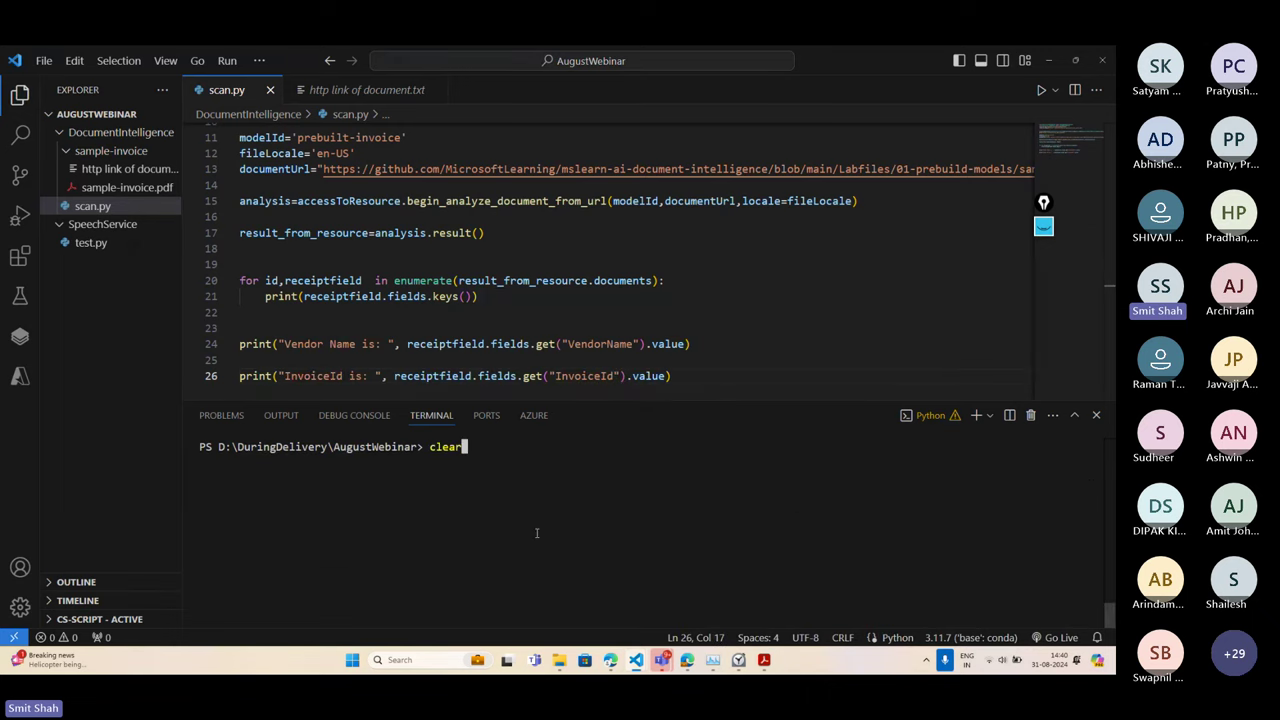
key("Return")
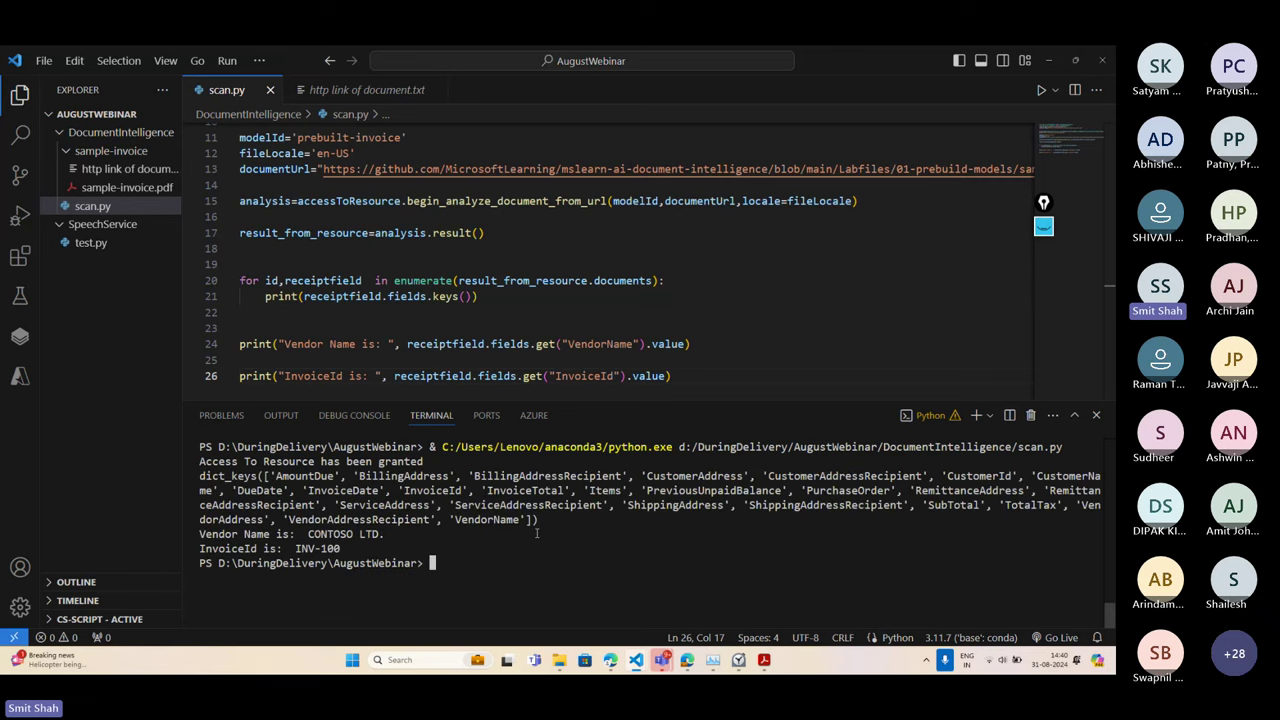
Examine the invoice ID line and the full list of field keys in the terminal output
left_click_drag(345, 548, 288, 548)
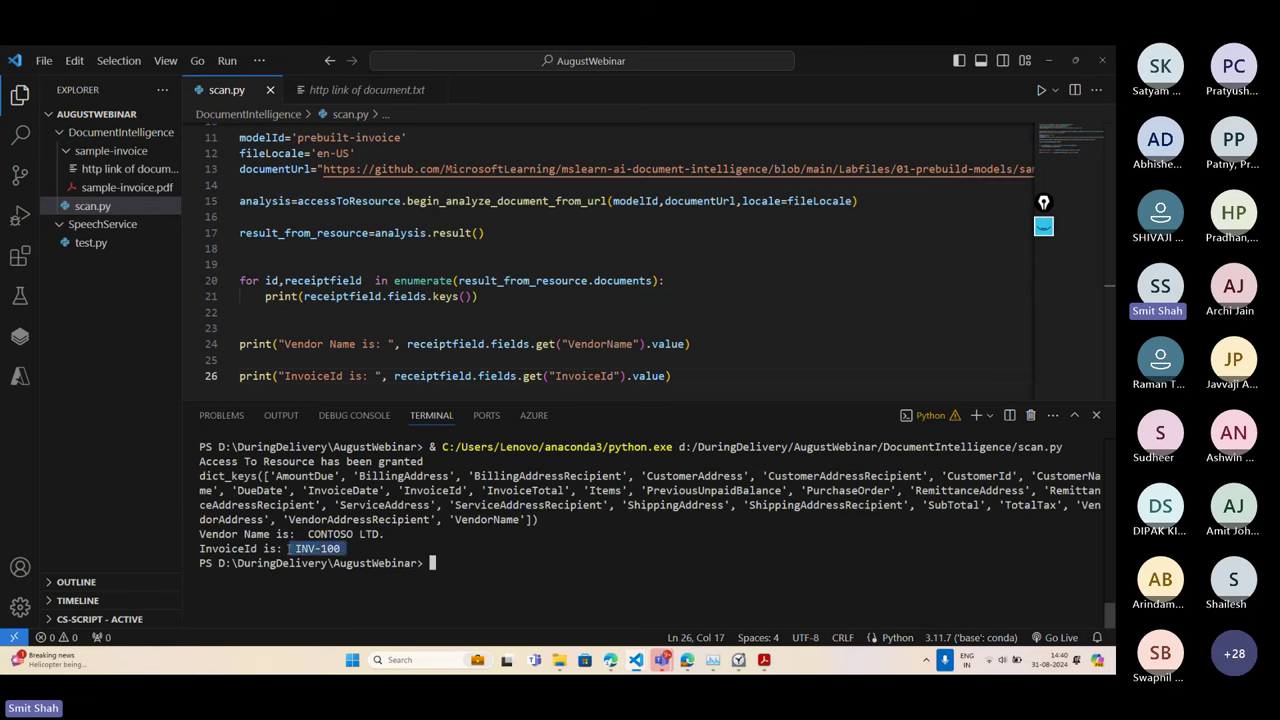
key("ctrl+c")
left_click_drag(276, 476, 526, 519)
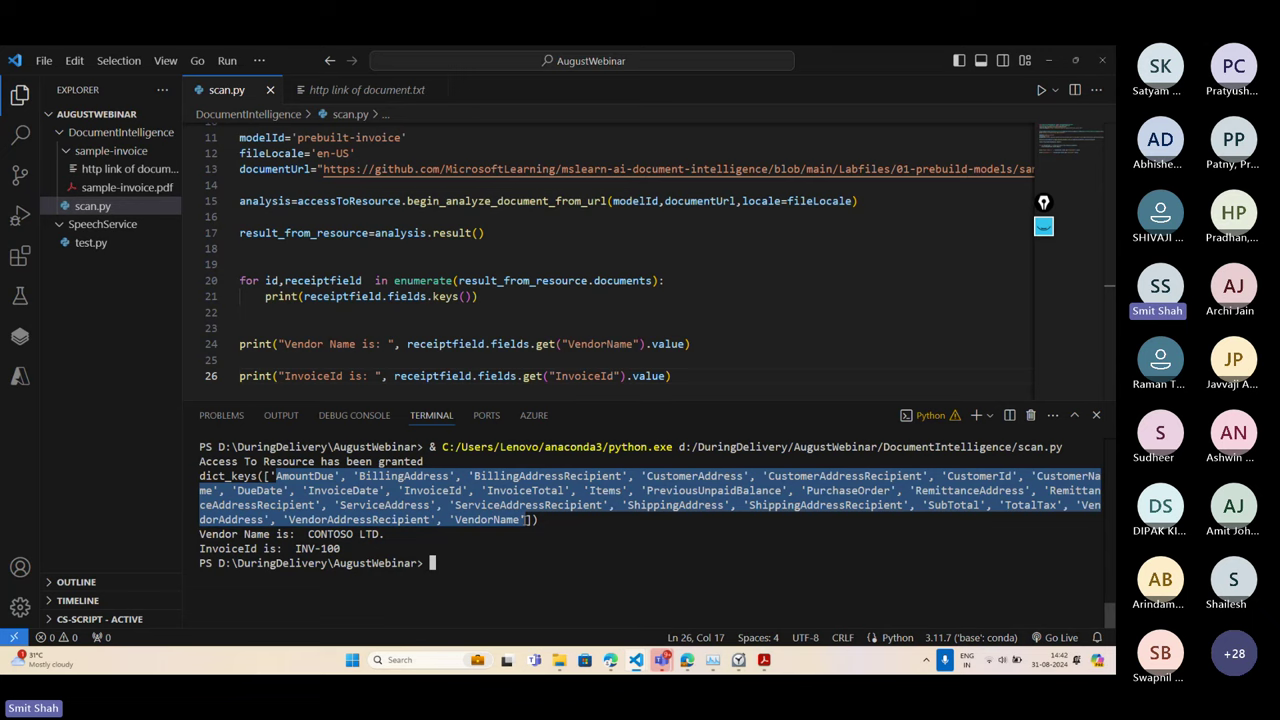
Review the invoice analysis code in scan.py, including the fileLocale value and the statements printing the vendor name and invoice ID
left_click(664, 268)
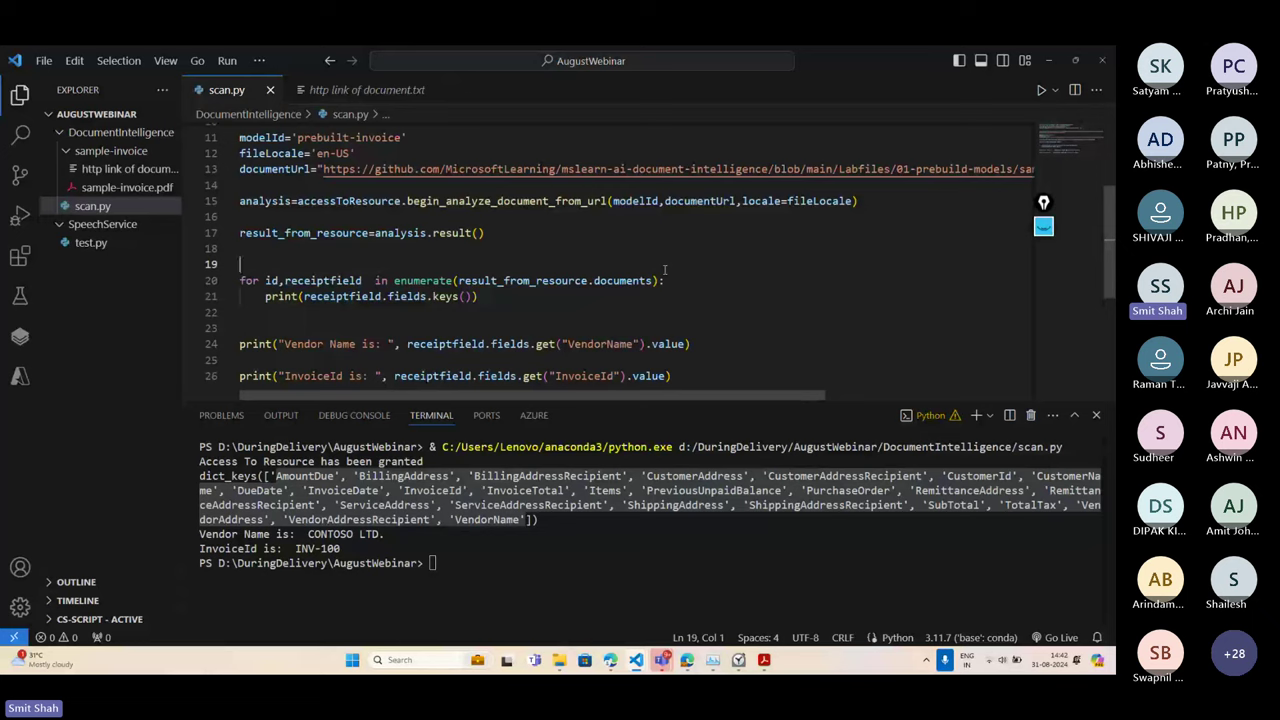
key("ctrl+a")
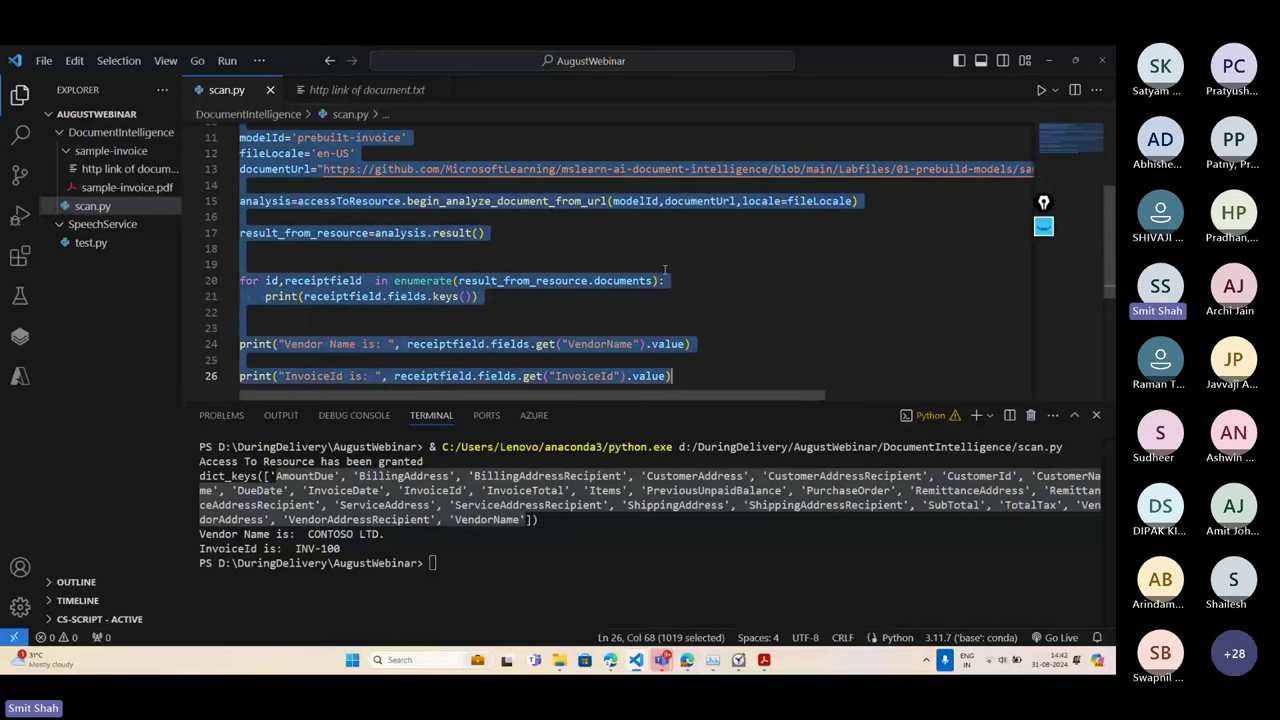
left_click(1062, 566)
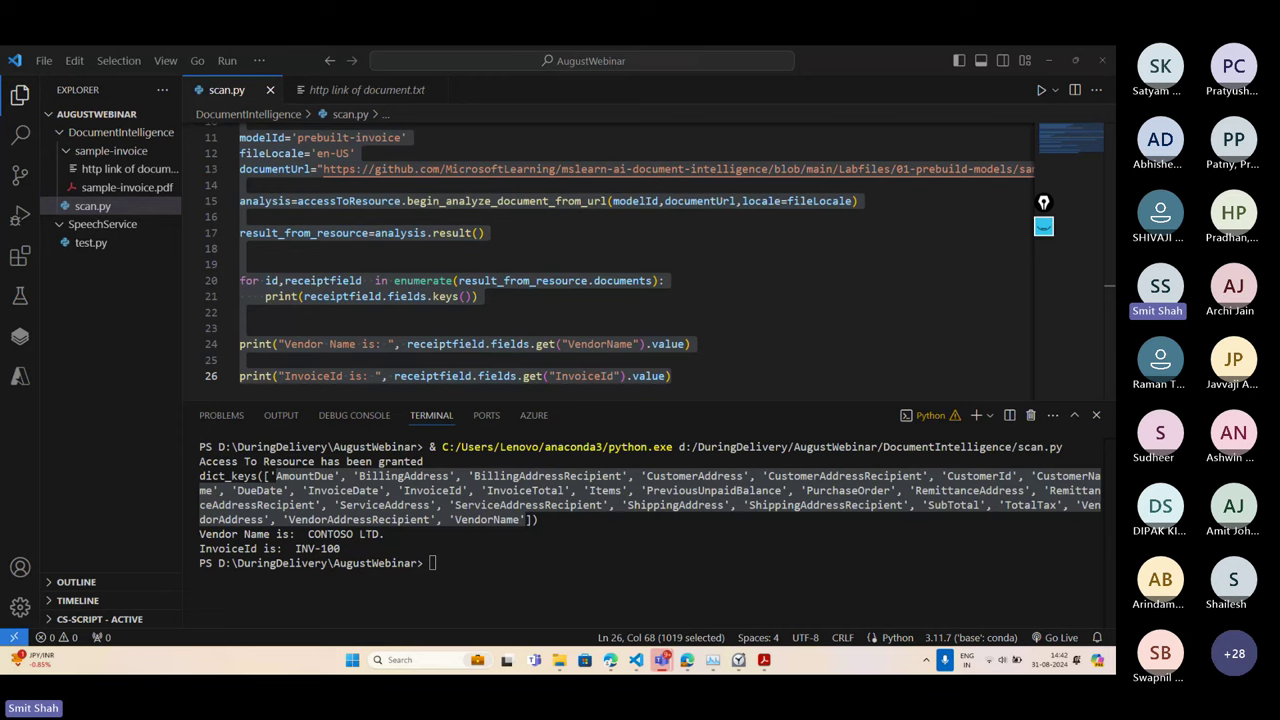
scroll(588, 322, "down", 2)
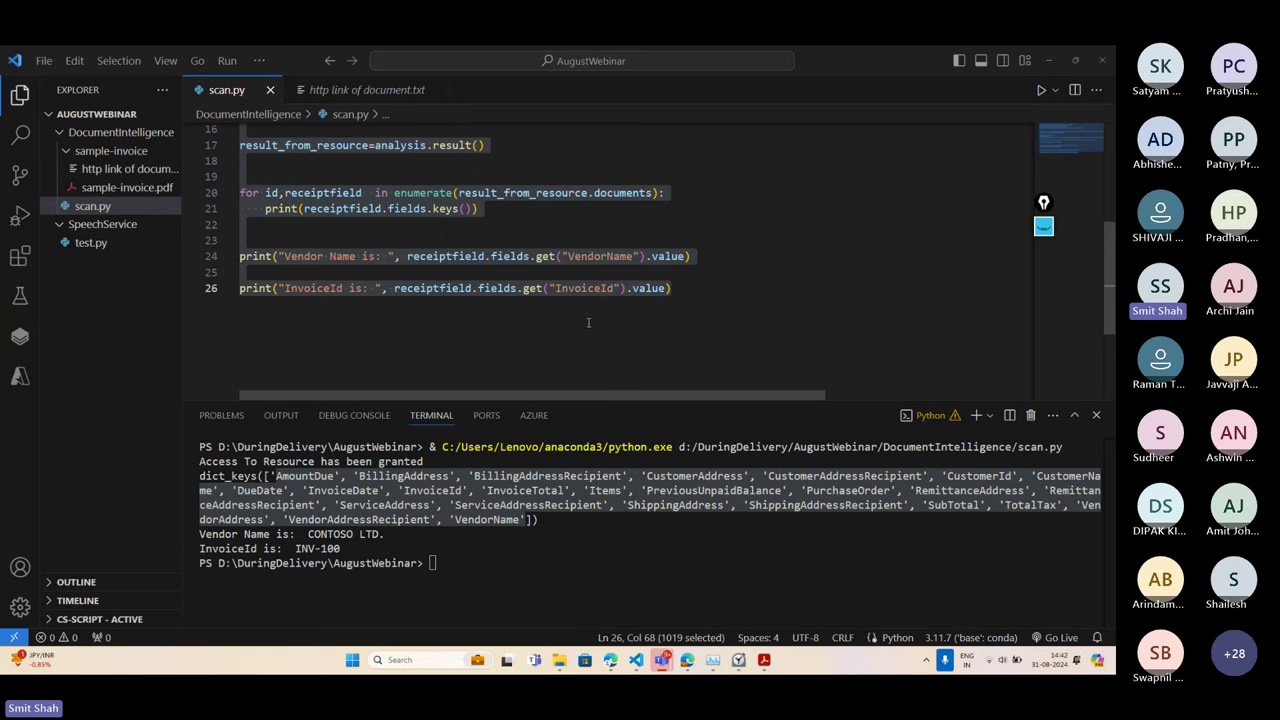
scroll(588, 322, "up", 2)
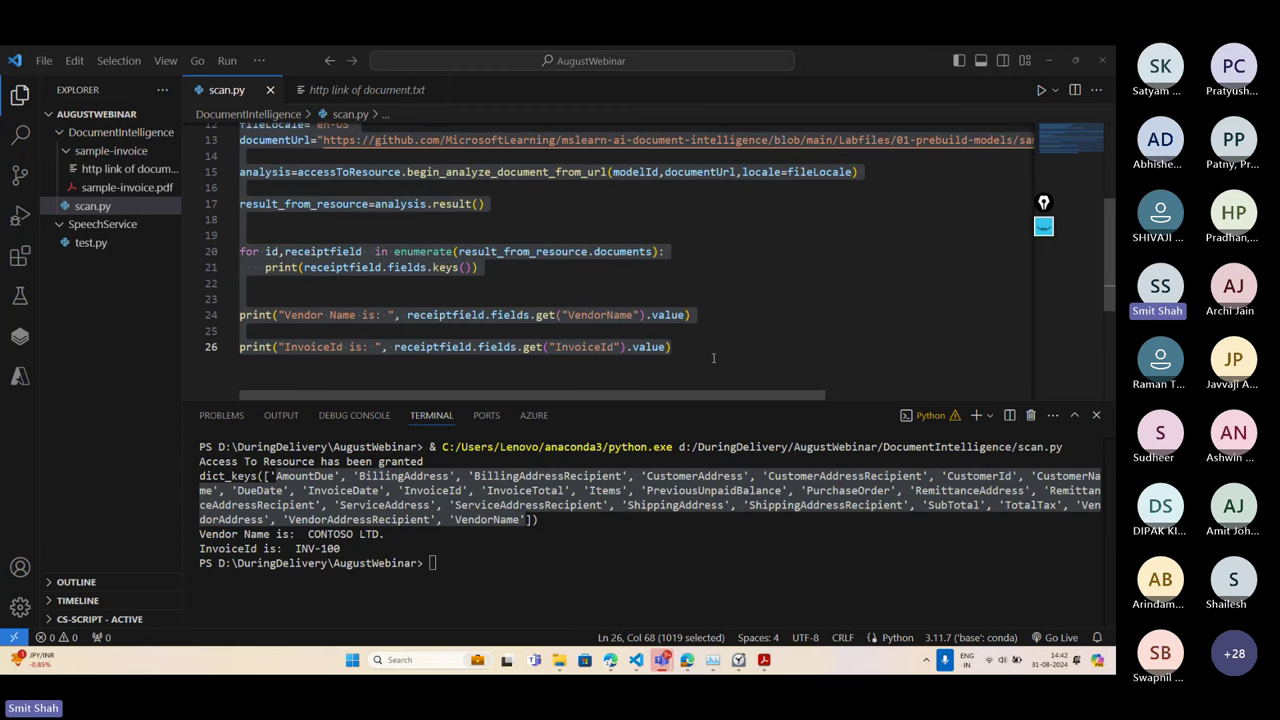
scroll(710, 359, "up", 2)
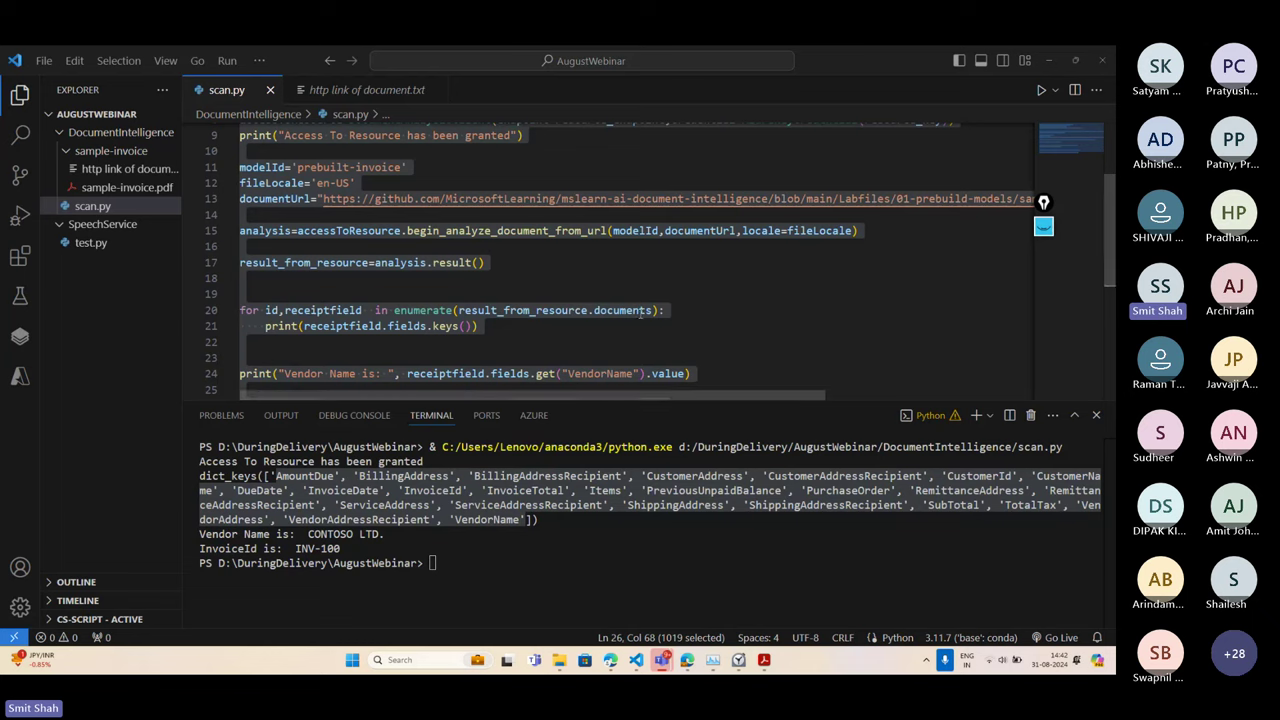
left_click(312, 183)
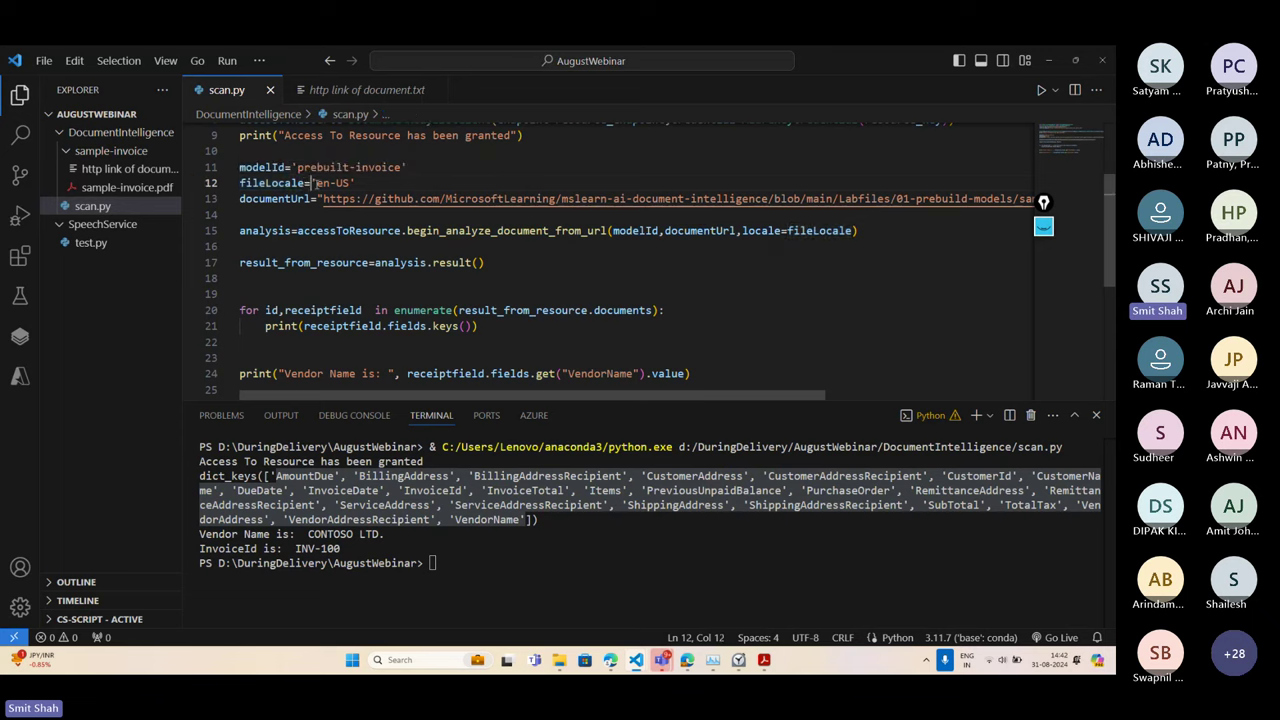
left_click_drag(316, 183, 352, 183)
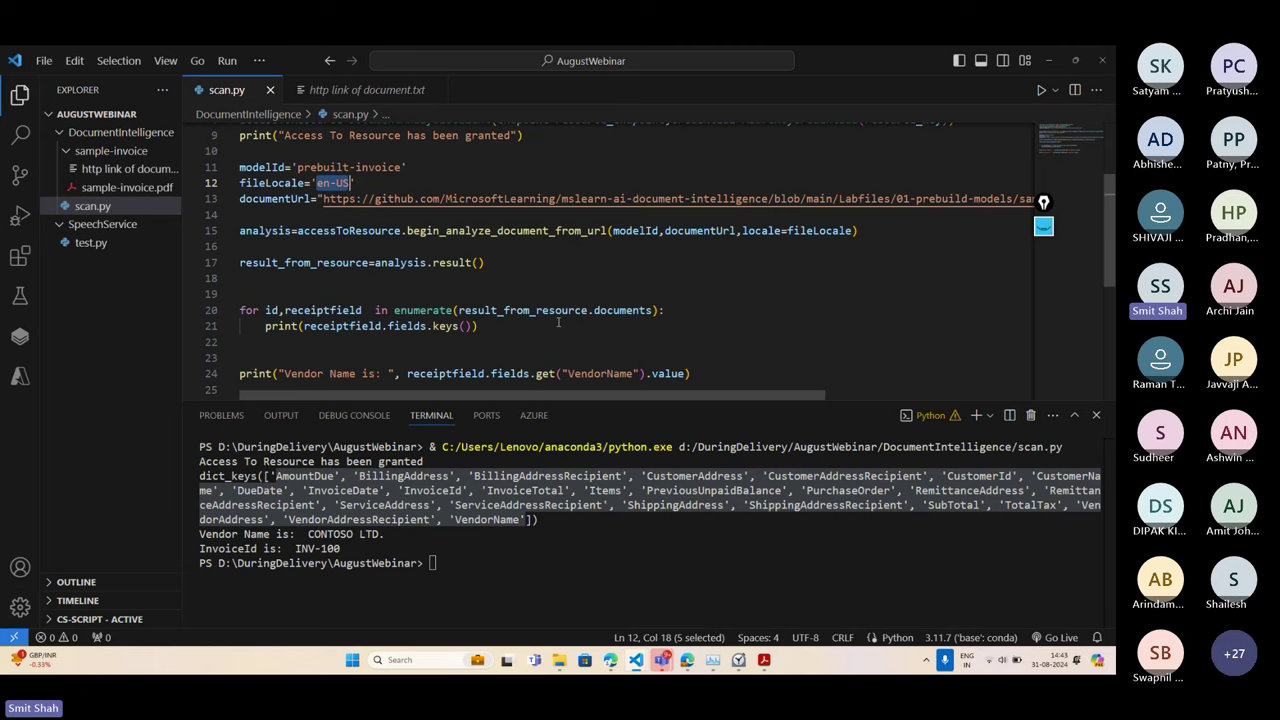
scroll(558, 322, "down", 3)
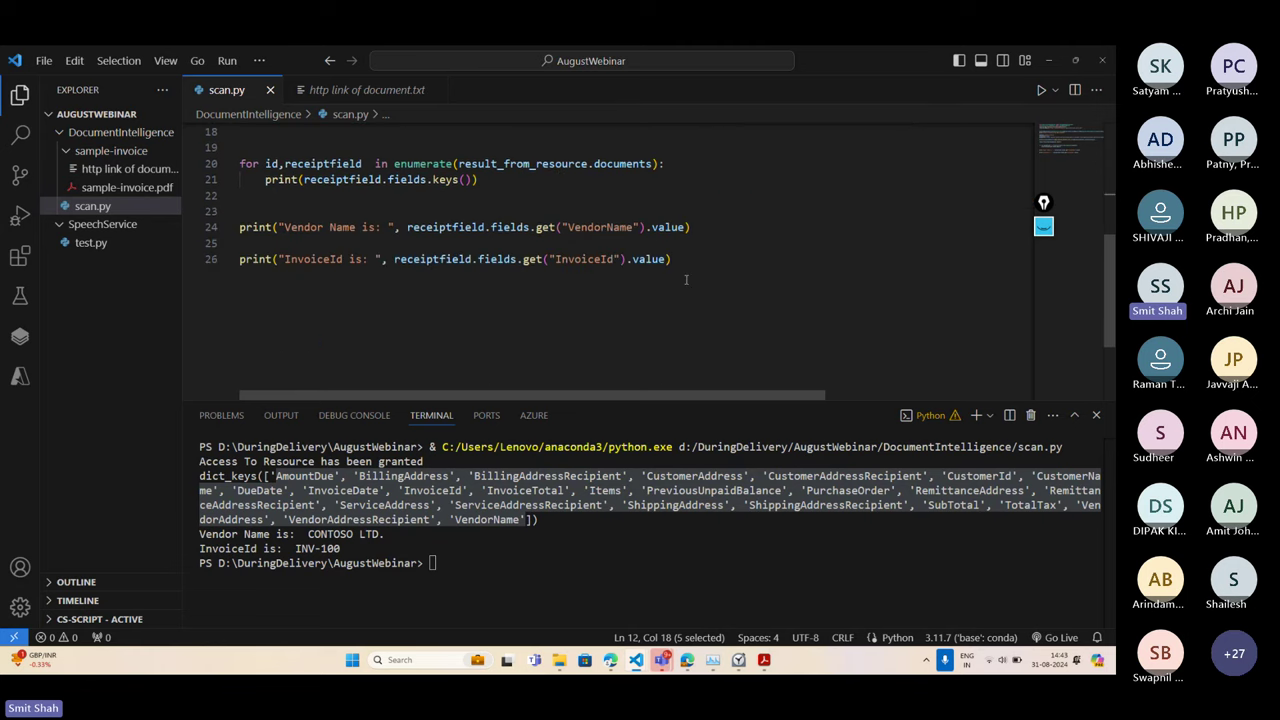
left_click(686, 263)
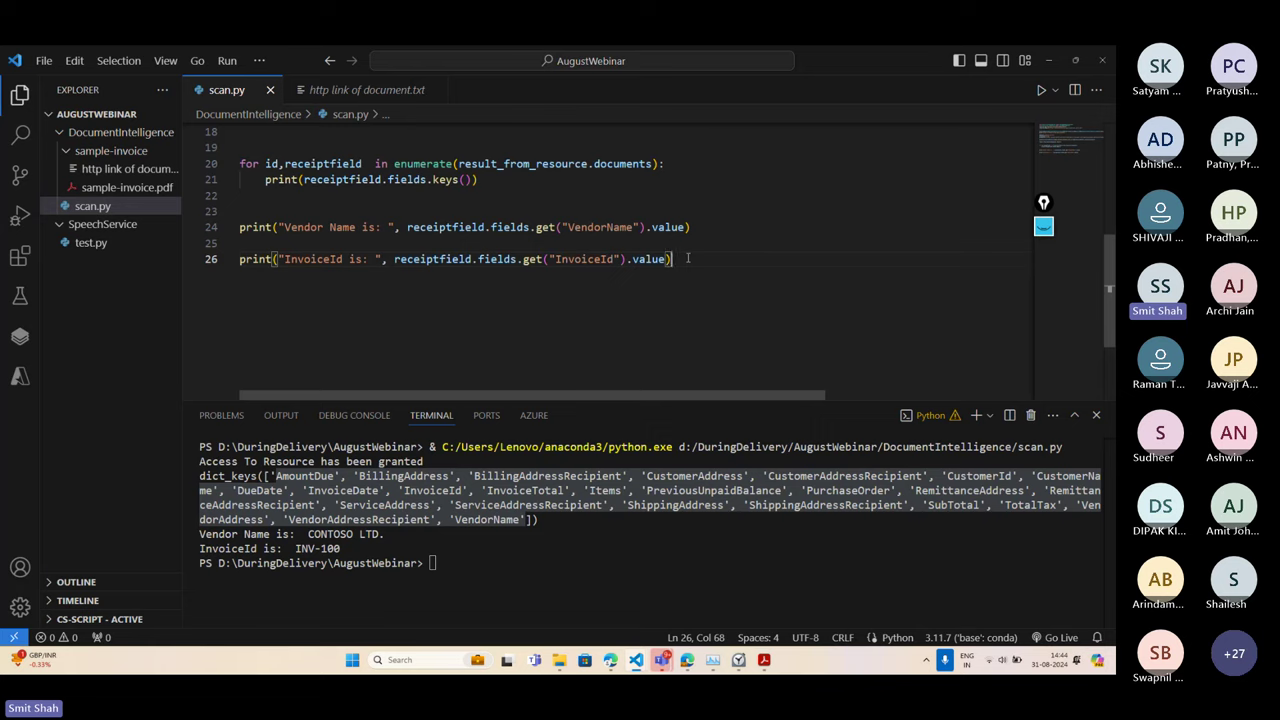
Switch to Microsoft Edge and view the services list on the Azure AI services page, dismissing the survey invitation
left_click(1047, 63)
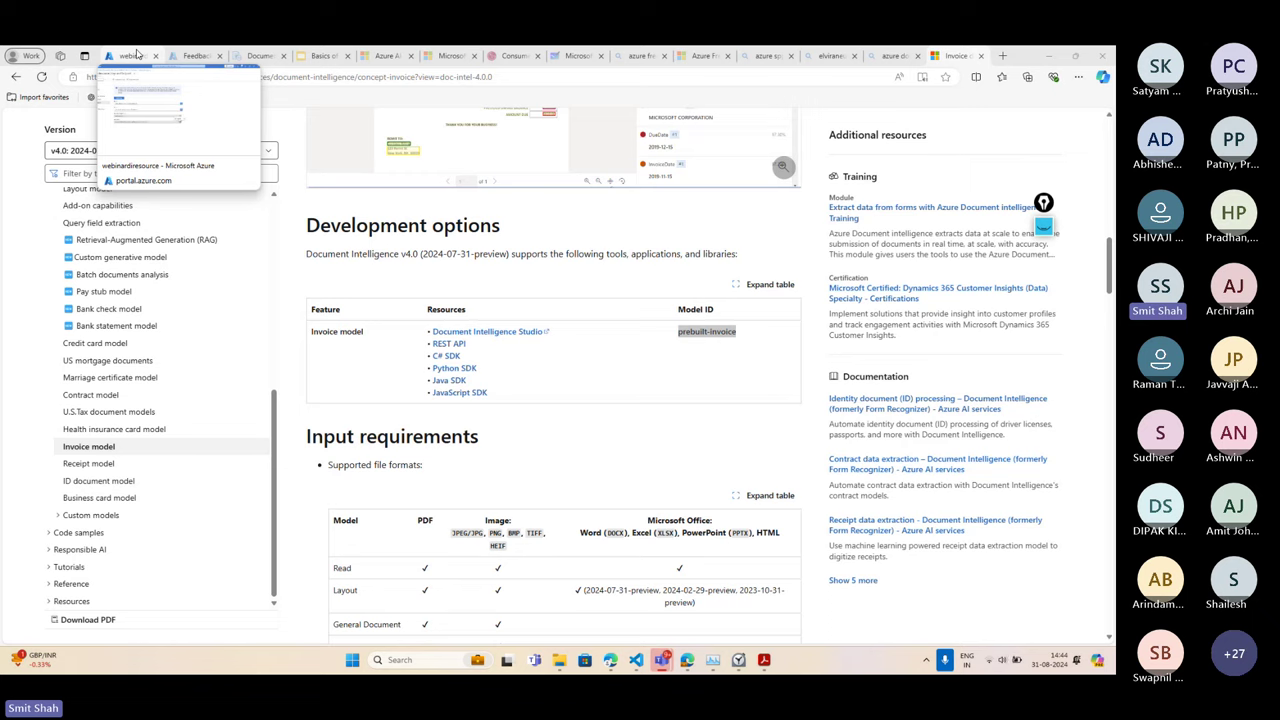
left_click(690, 52)
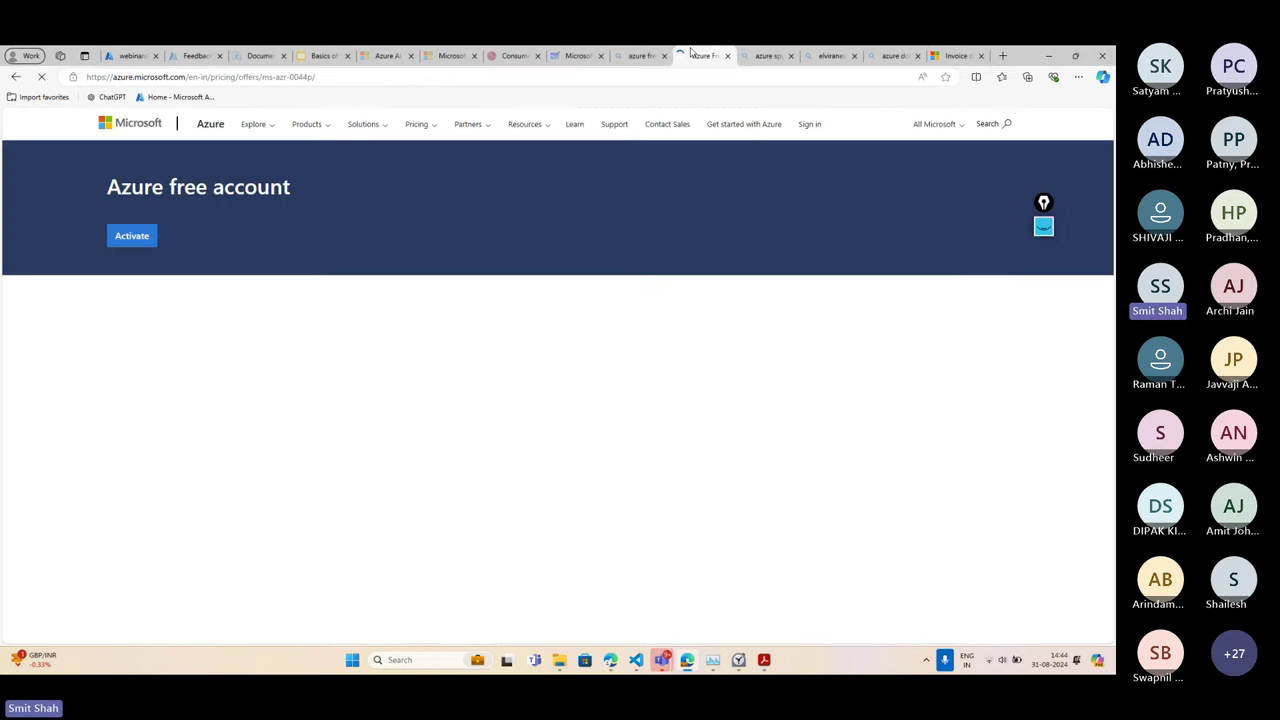
left_click(394, 55)
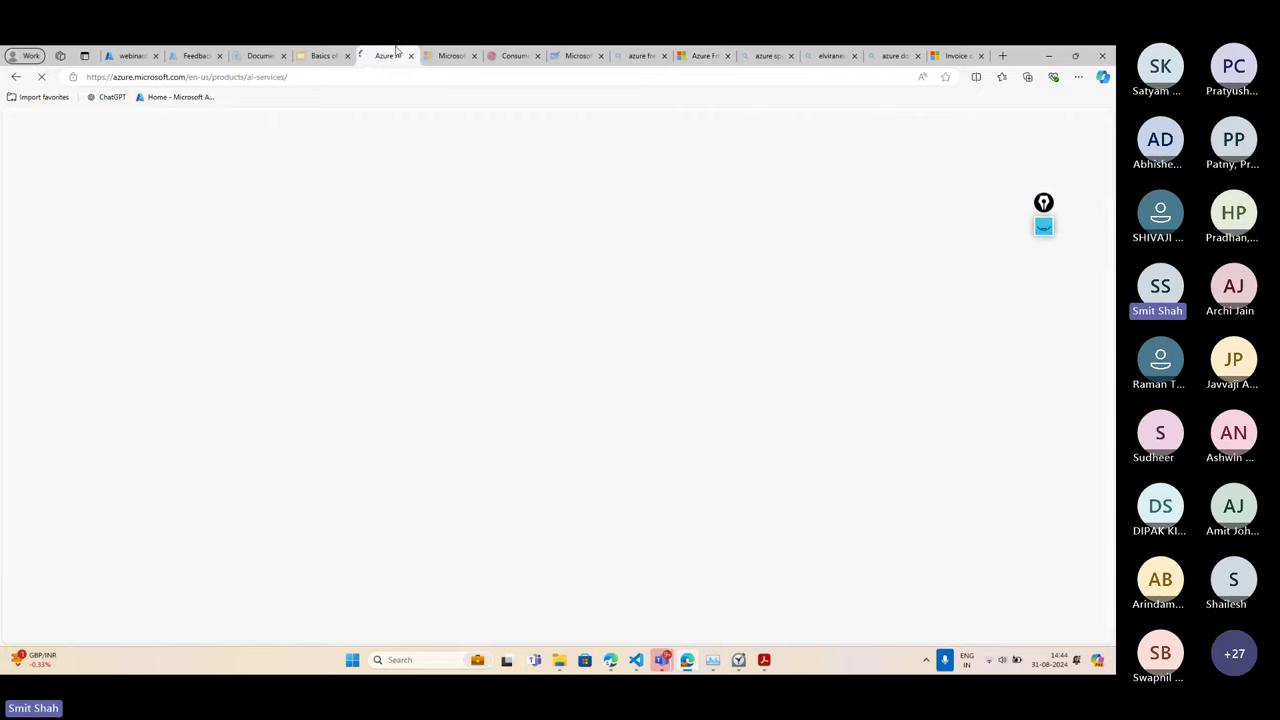
scroll(571, 491, "down", 10)
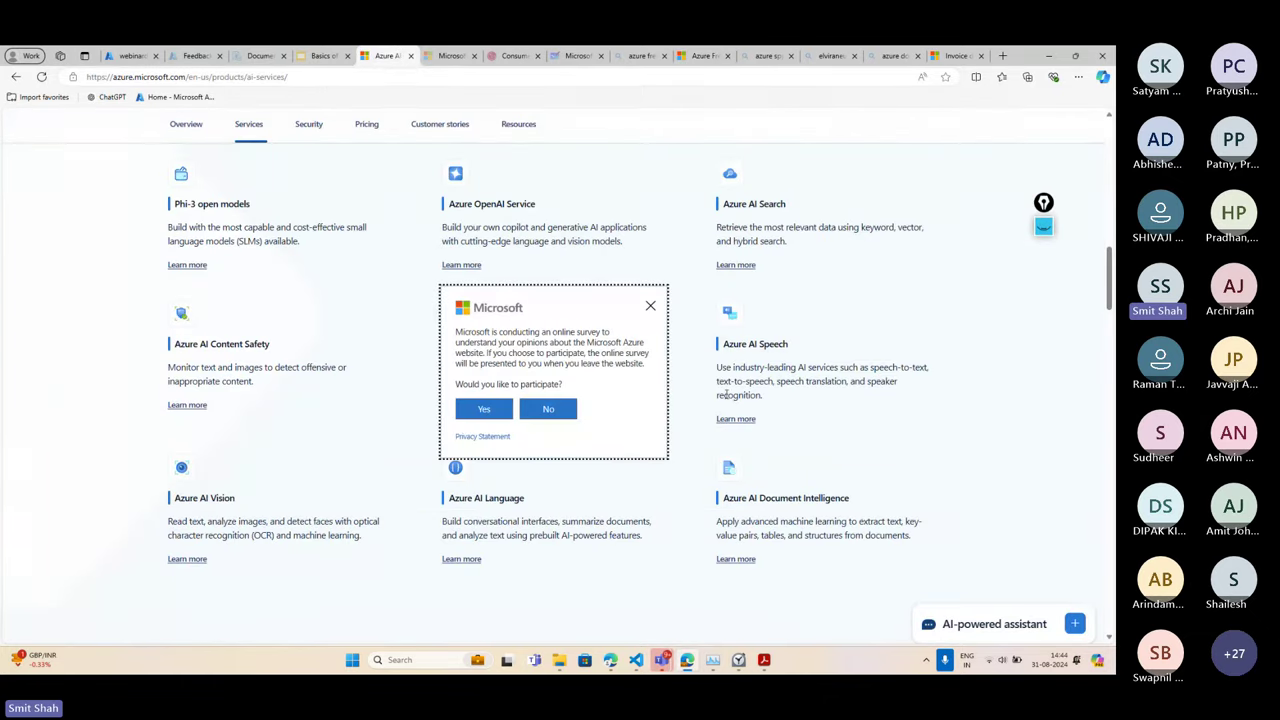
left_click(650, 305)
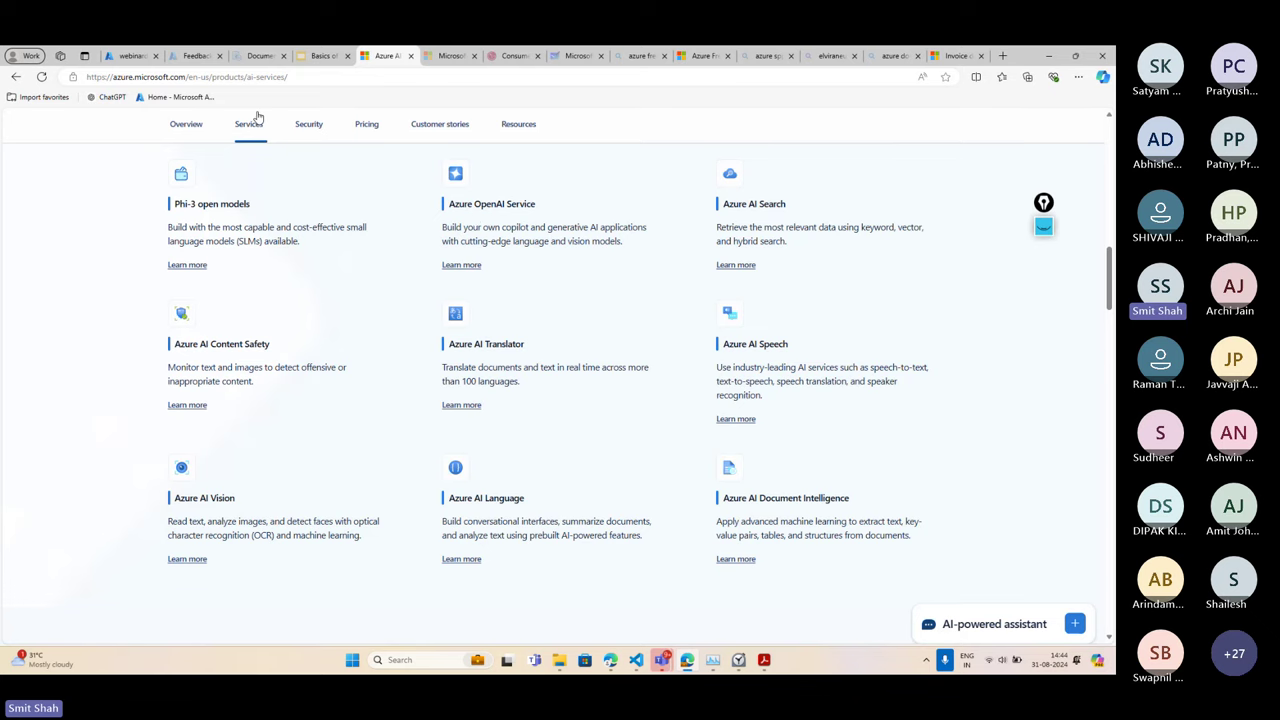
Return from the webinardiresource keys page to the Azure portal home page
left_click(136, 55)
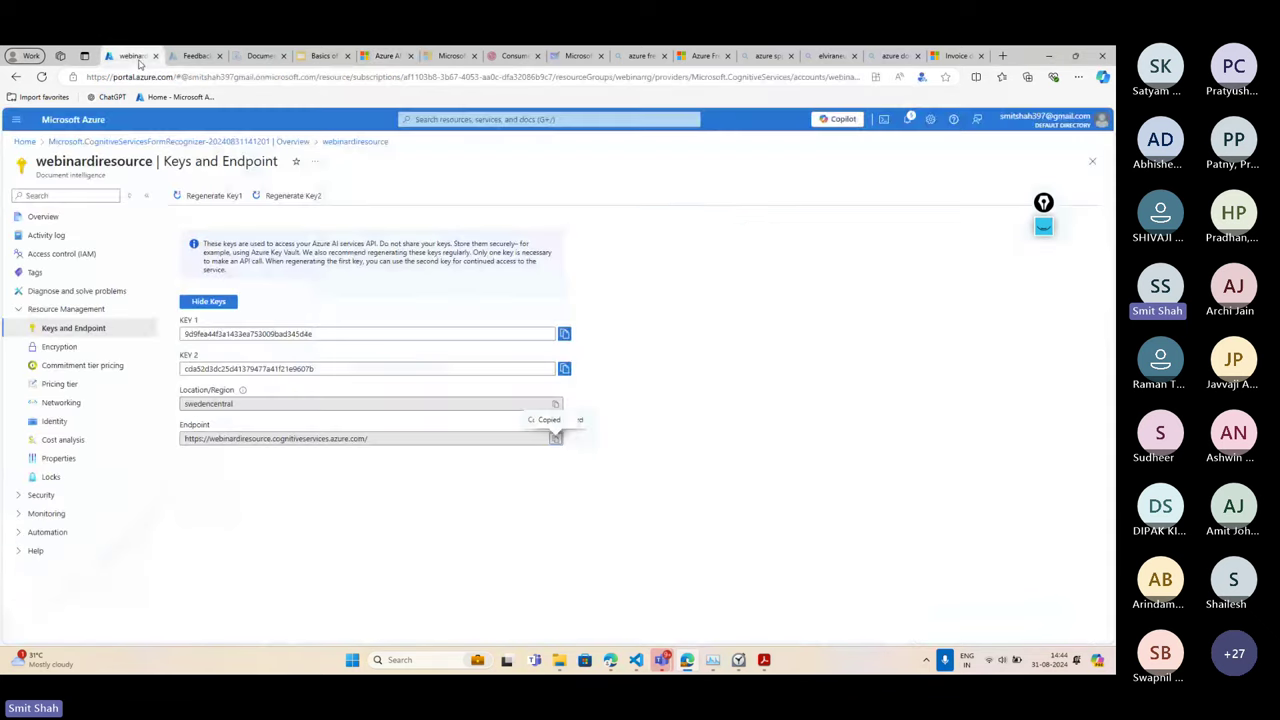
left_click(24, 141)
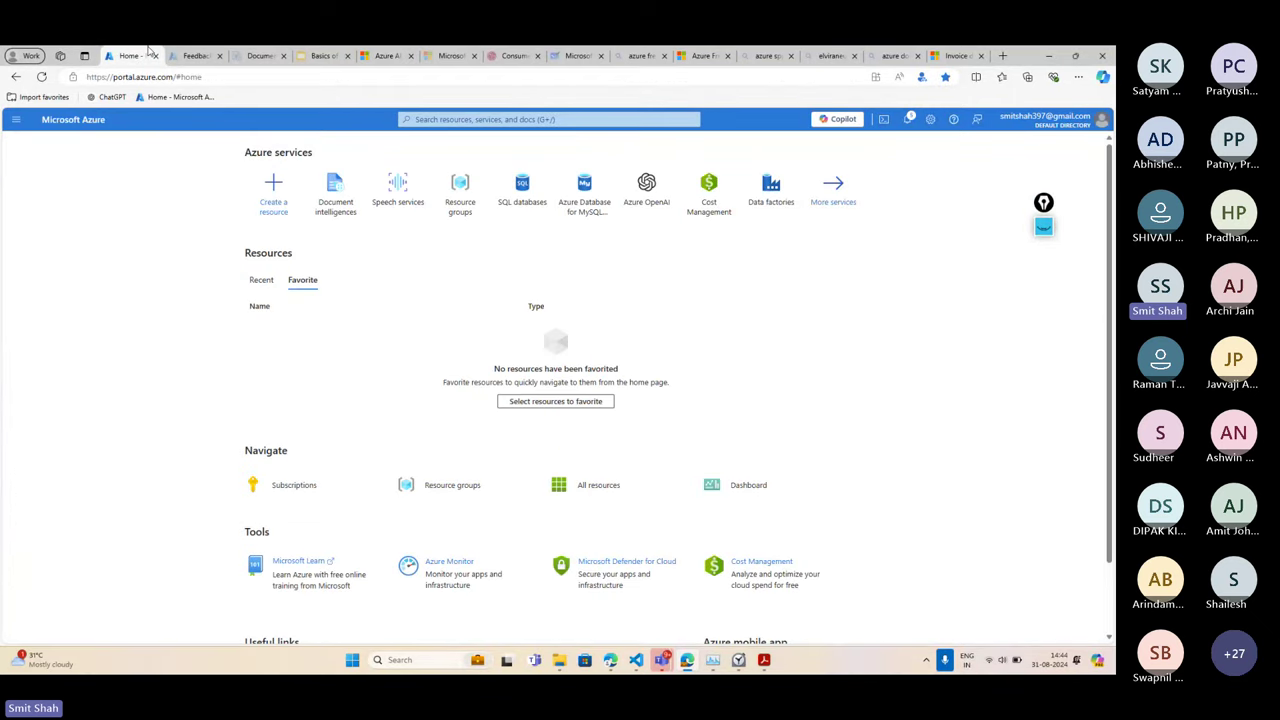
right_click(147, 53)
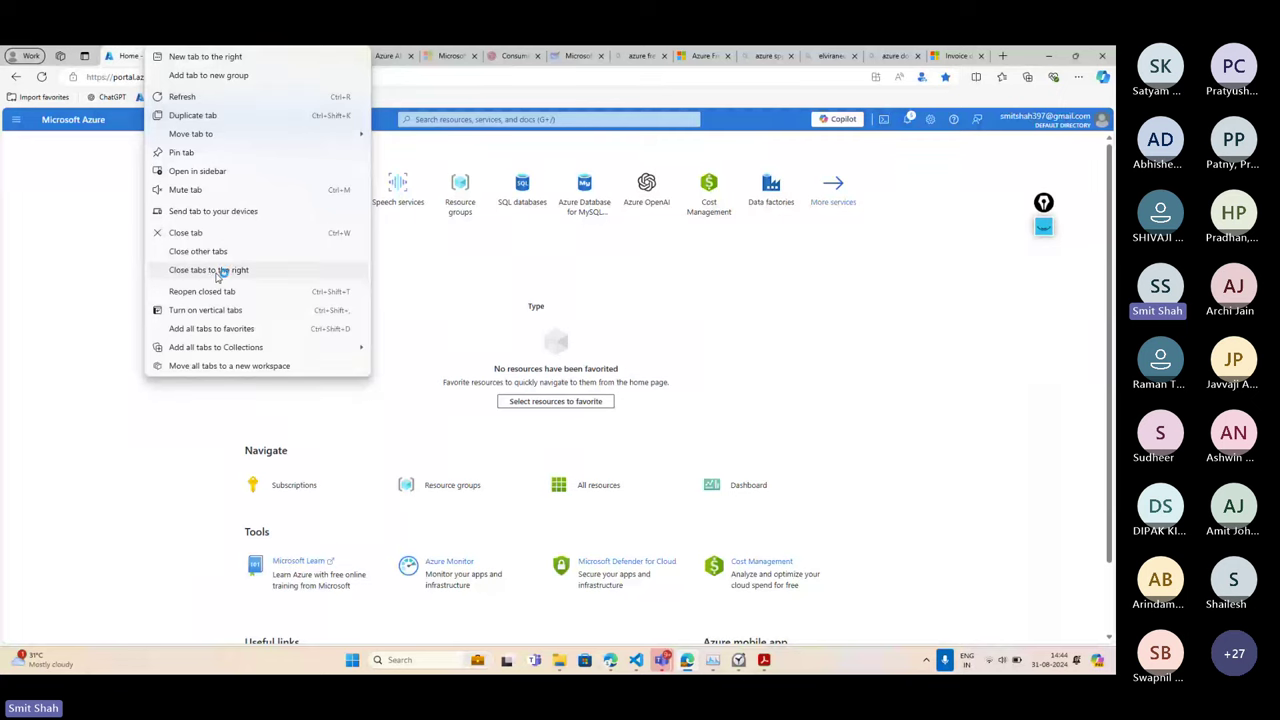
left_click(913, 393)
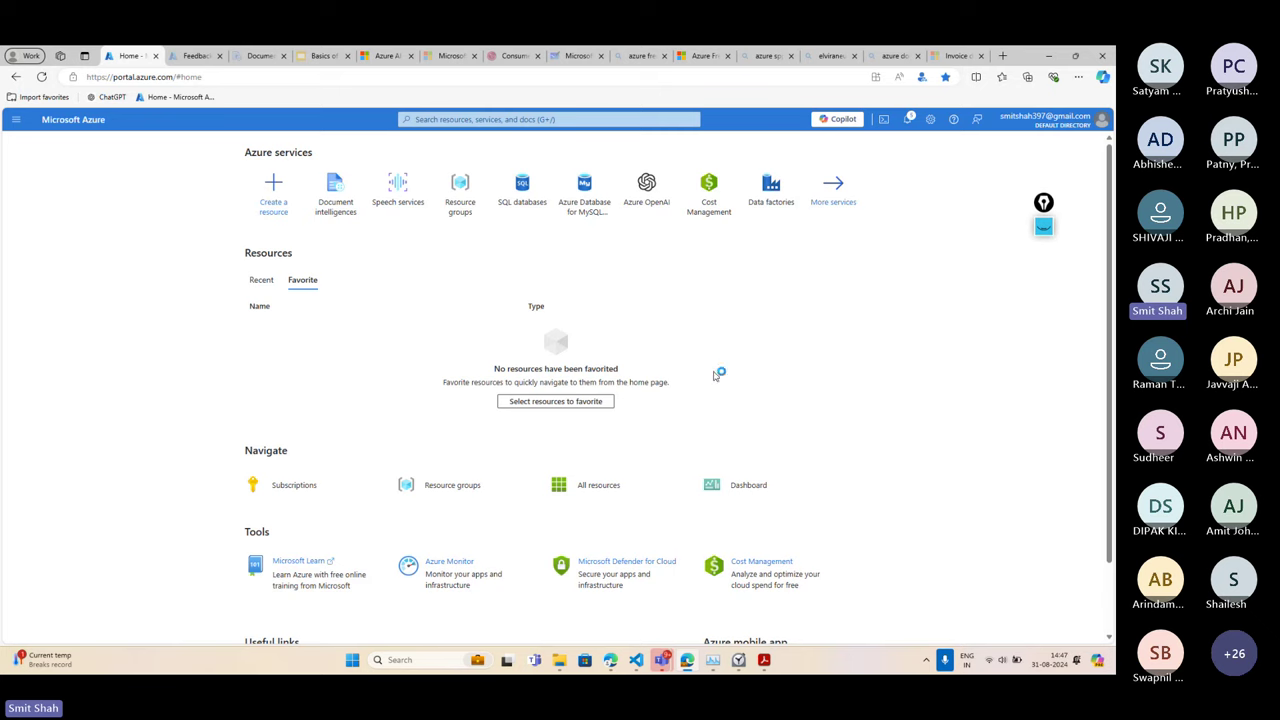
Search the Azure portal for "openai" and open the Azure OpenAI service
left_click(501, 120)
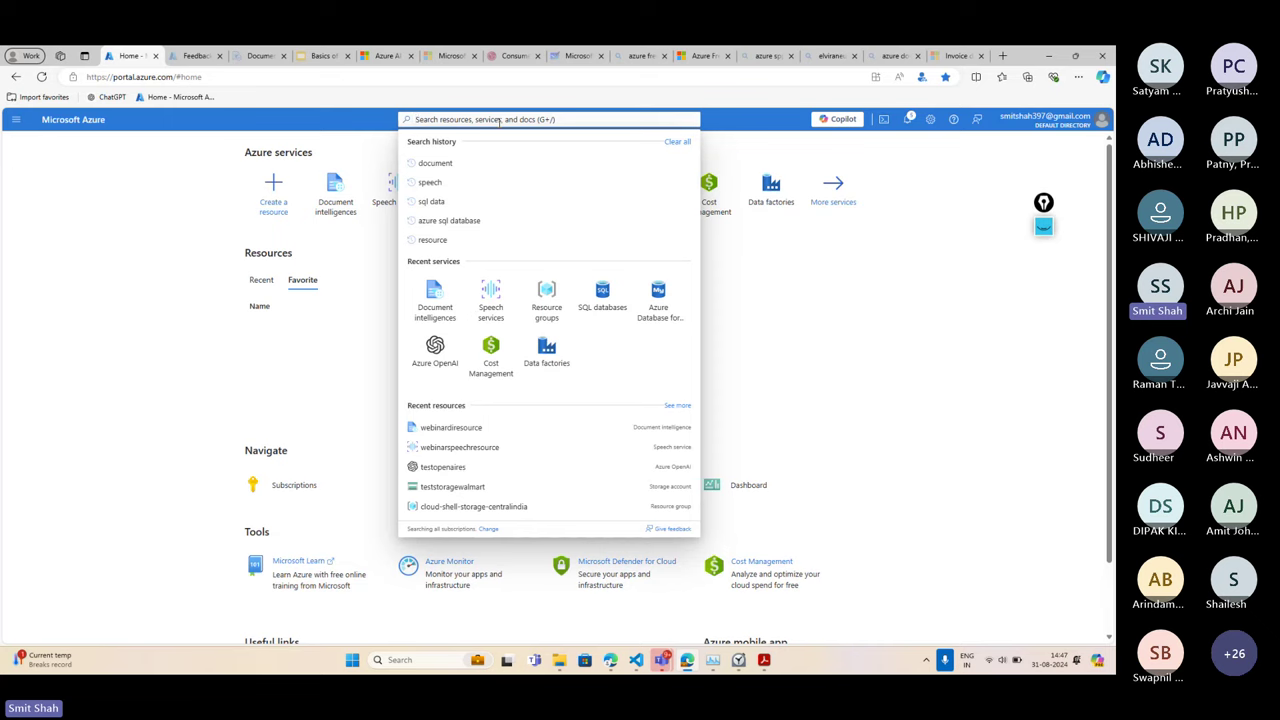
type("ope")
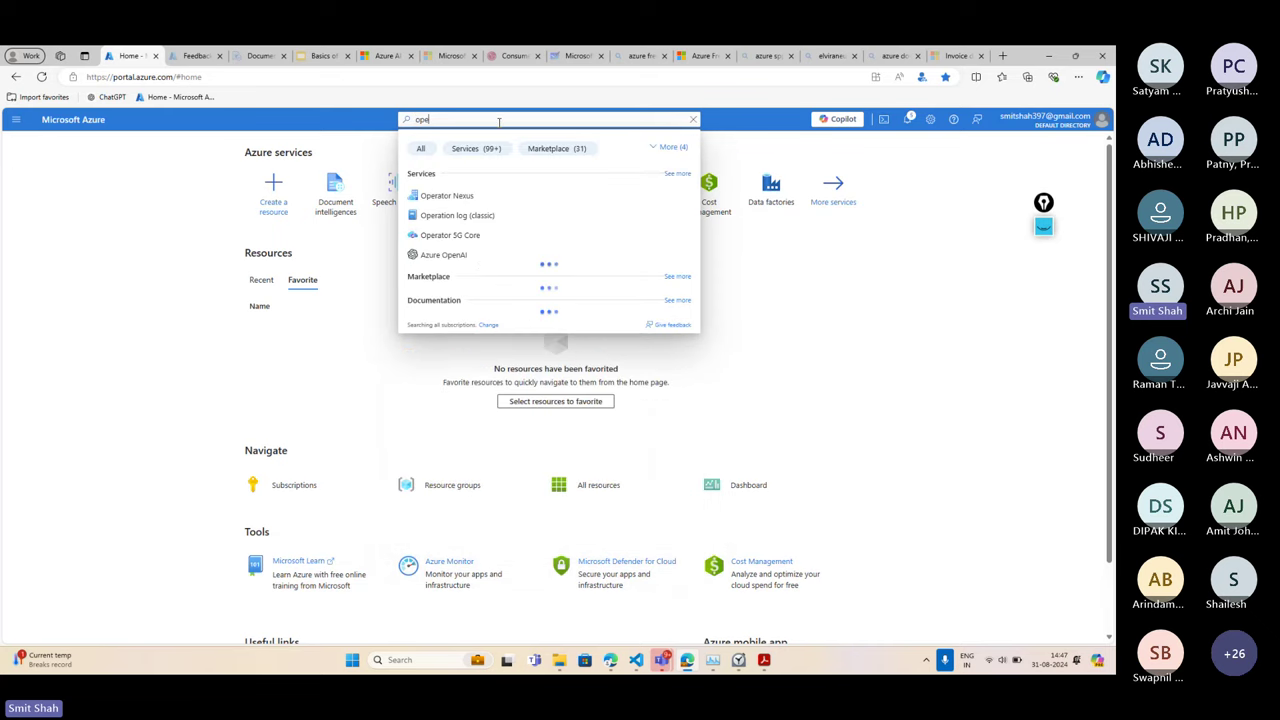
type("nai")
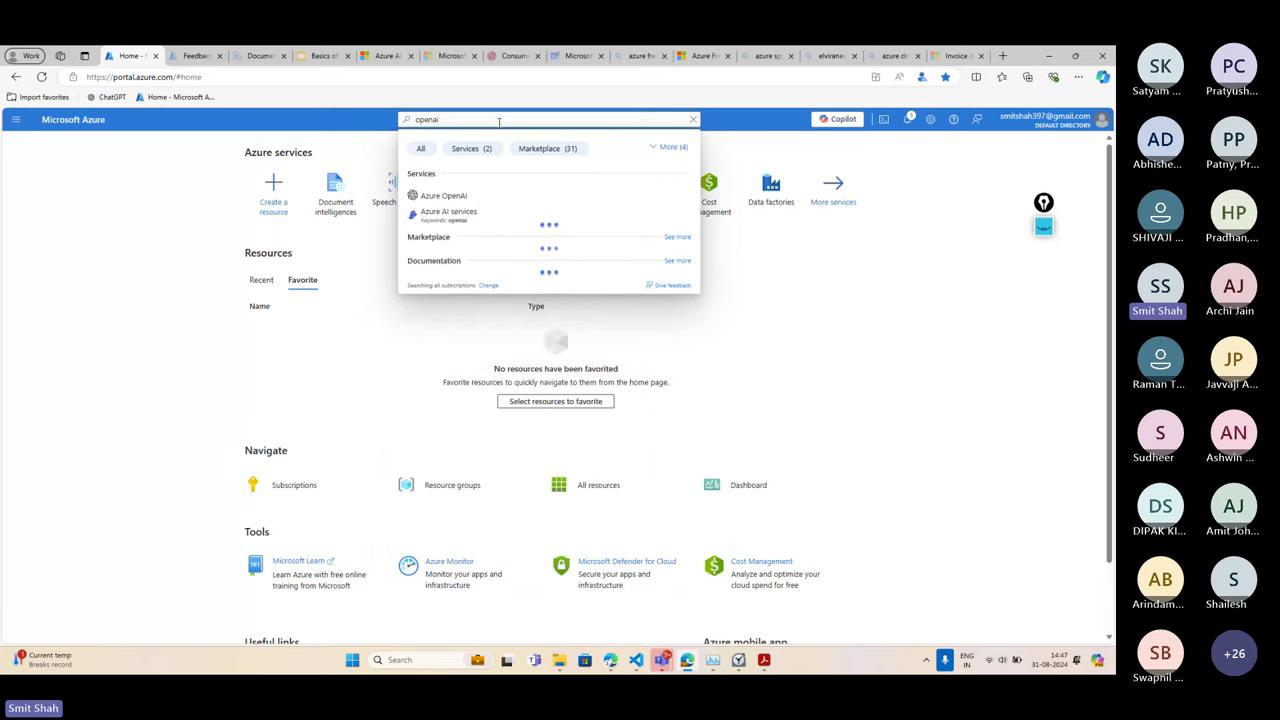
left_click(472, 196)
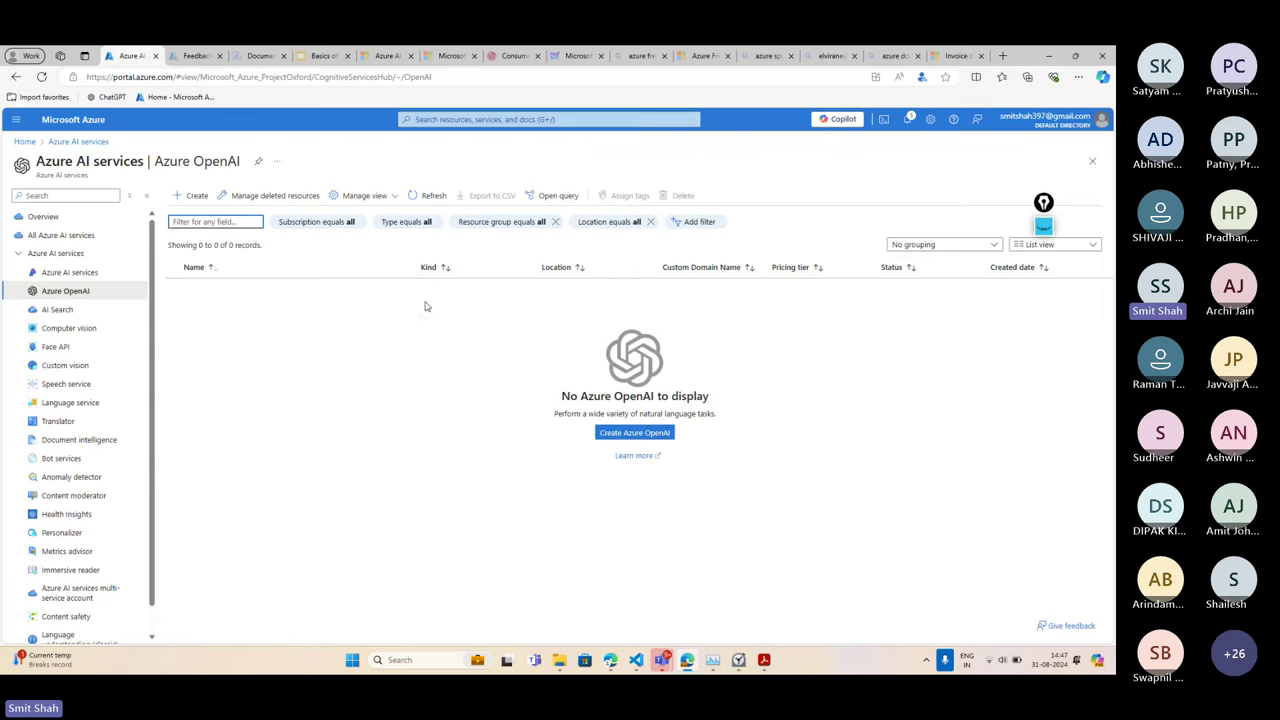
Start creating an Azure OpenAI resource and choose MSDN Platforms Subscription as its subscription
left_click(192, 196)
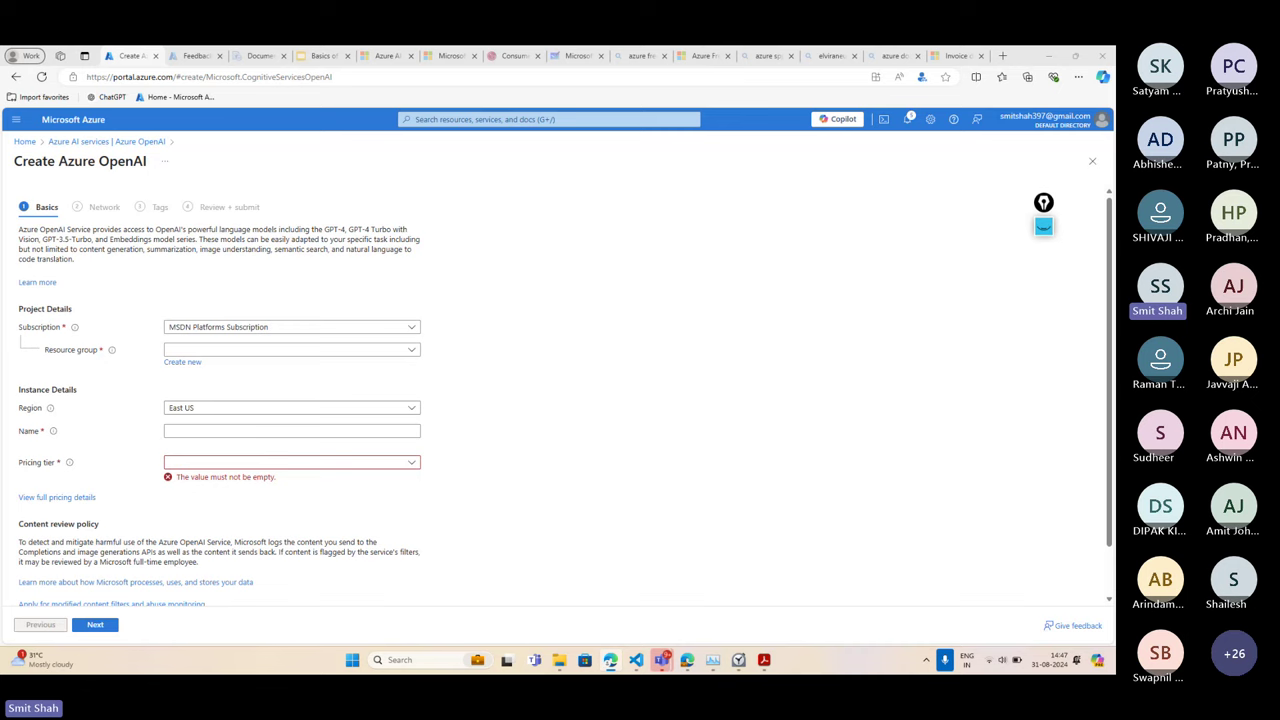
left_click(360, 328)
left_click(358, 327)
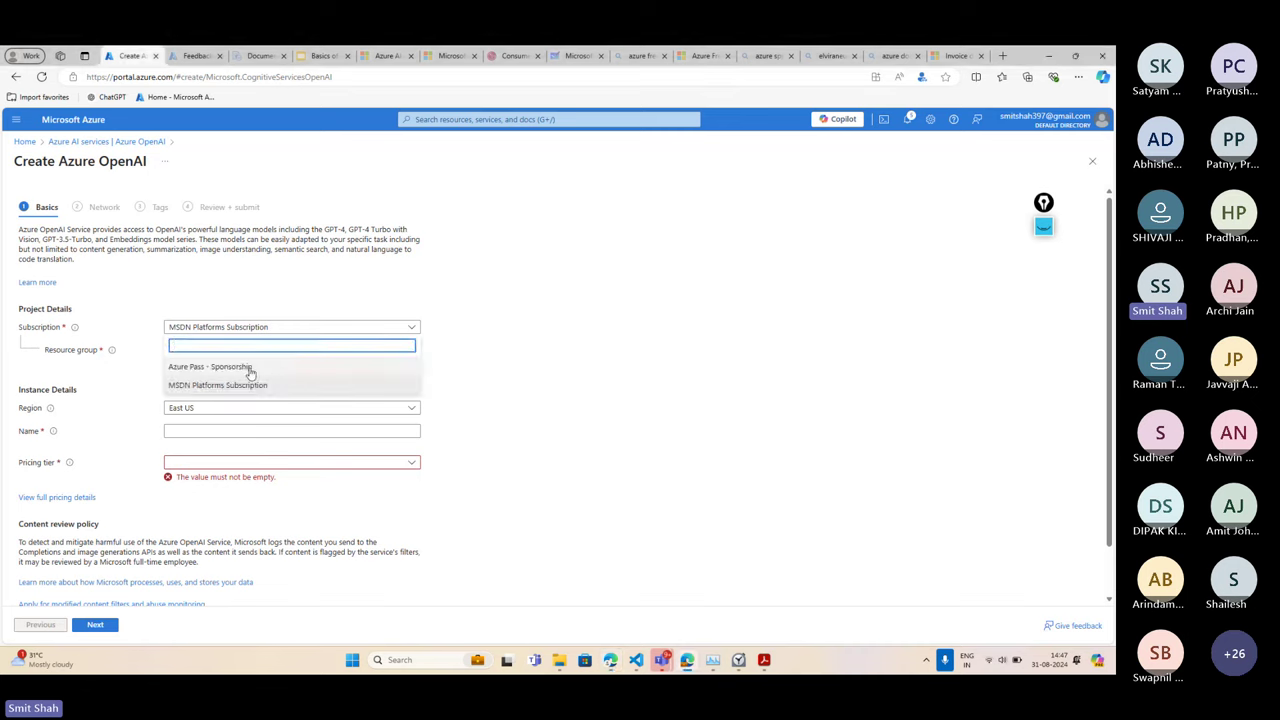
left_click(212, 386)
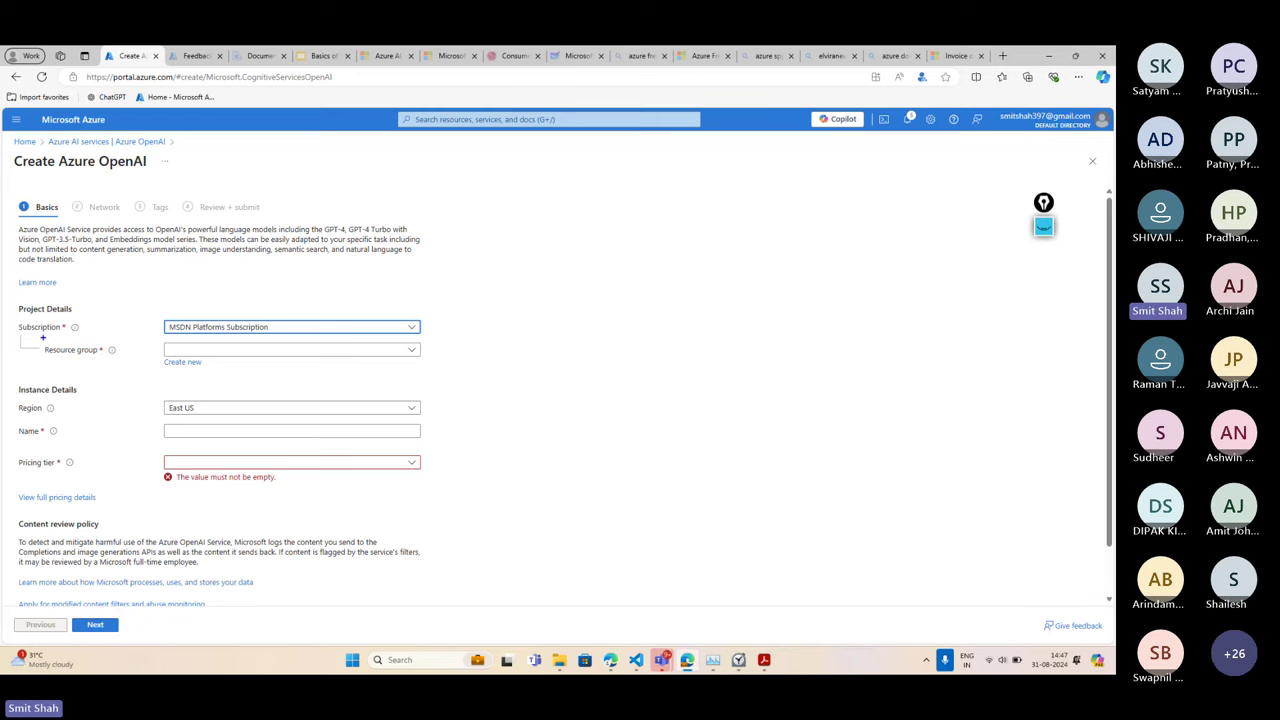
Assign the existing resource group webinarrg to the new Azure OpenAI resource
left_click_drag(43, 338, 437, 374)
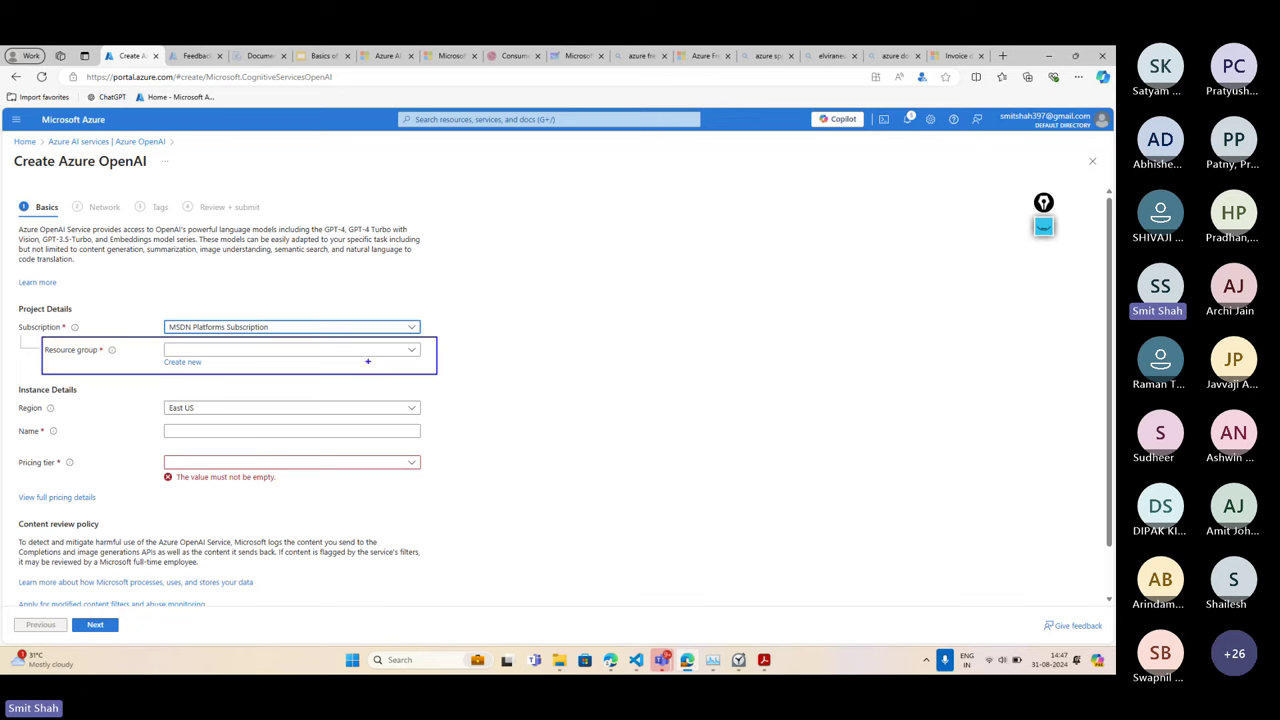
left_click(411, 350)
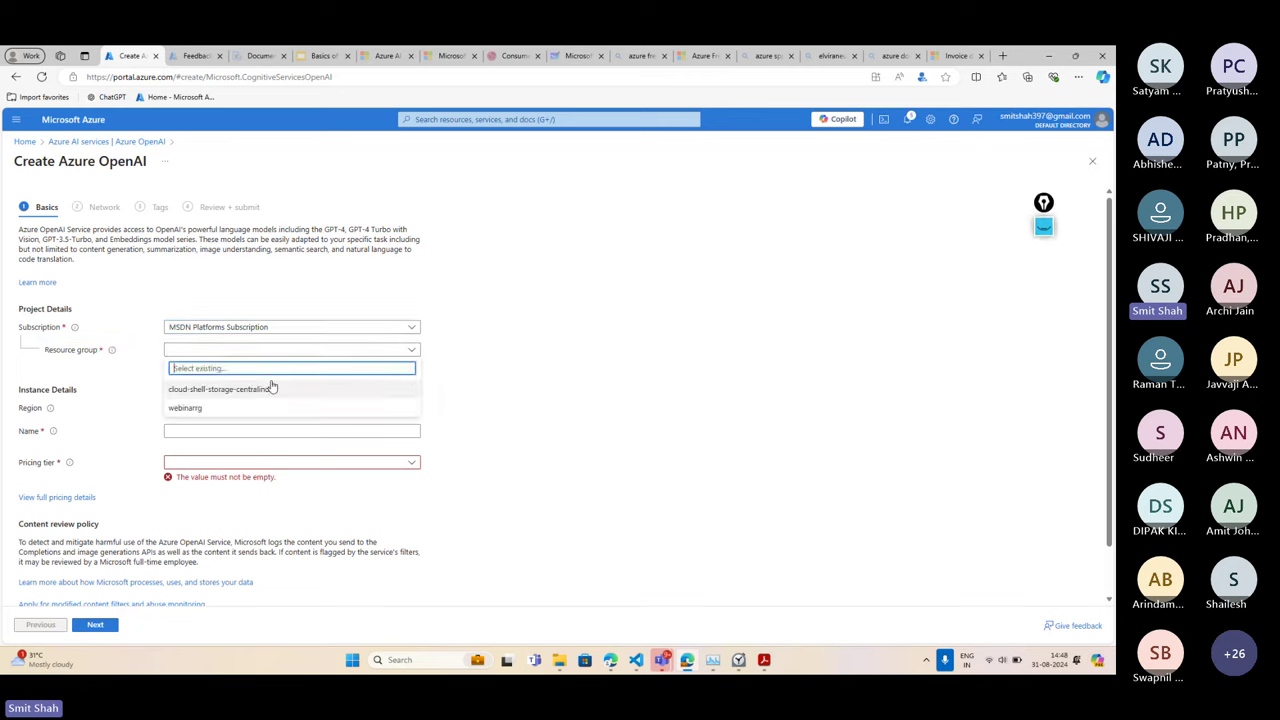
left_click(580, 366)
left_click(182, 362)
left_click(417, 353)
left_click(411, 350)
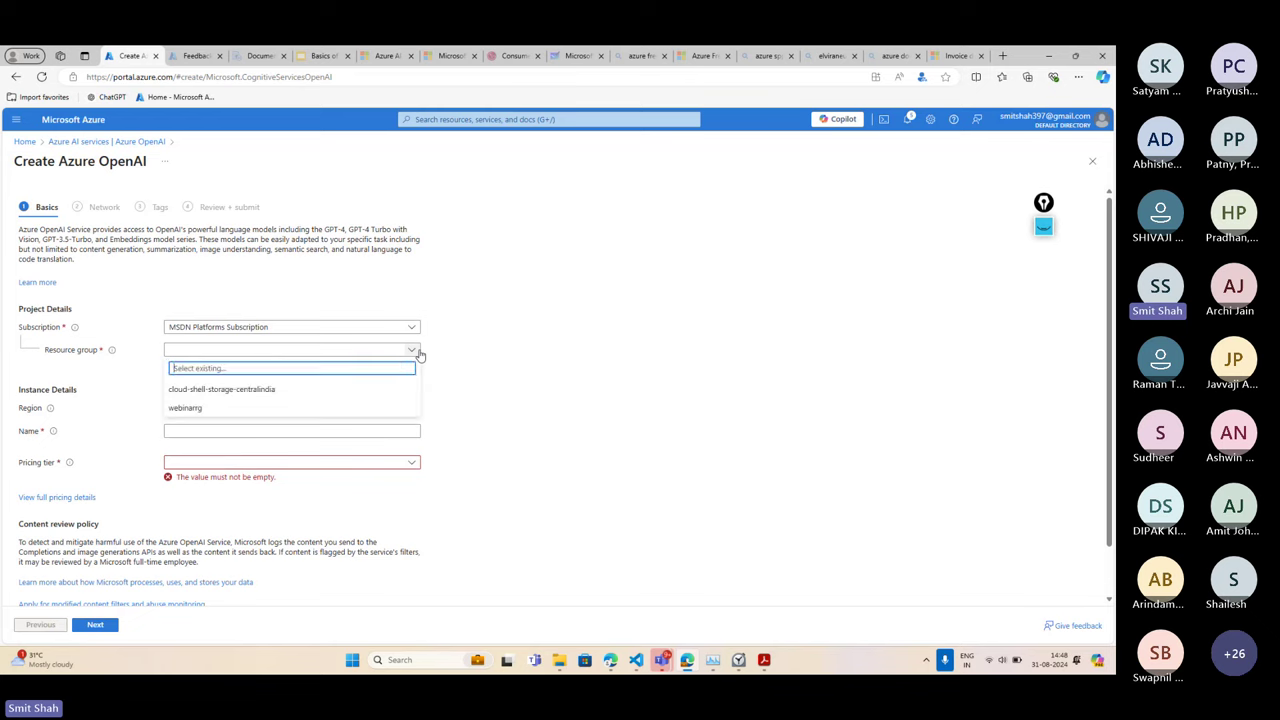
left_click(186, 409)
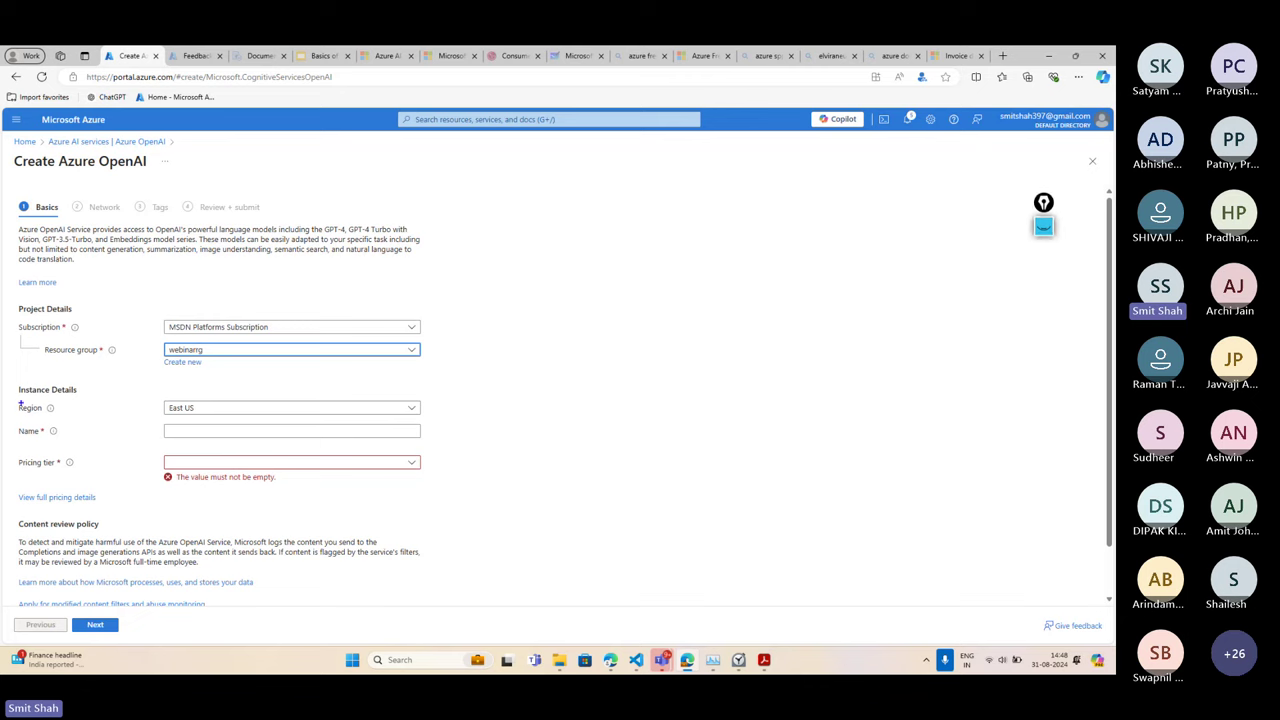
Search the web in a new browser tab for "azure openai region support" and open the Microsoft Learn article on Azure OpenAI Service models
left_click_drag(16, 397, 447, 420)
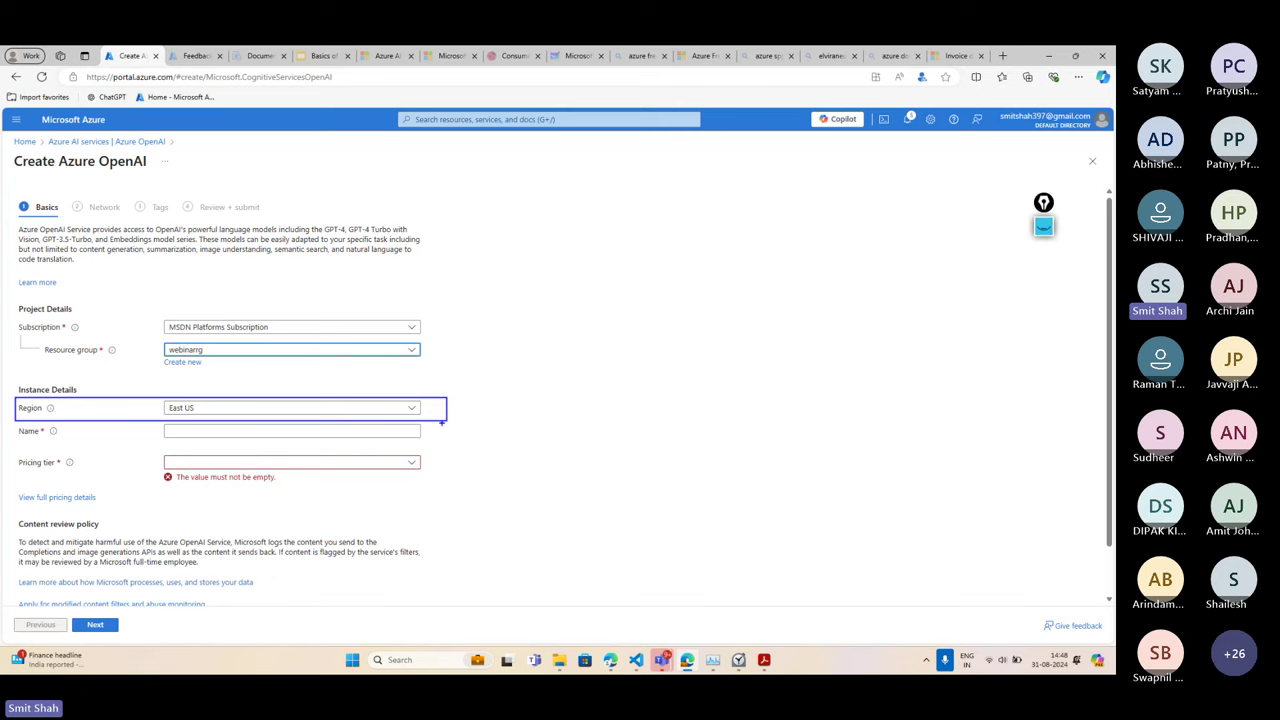
left_click(1003, 56)
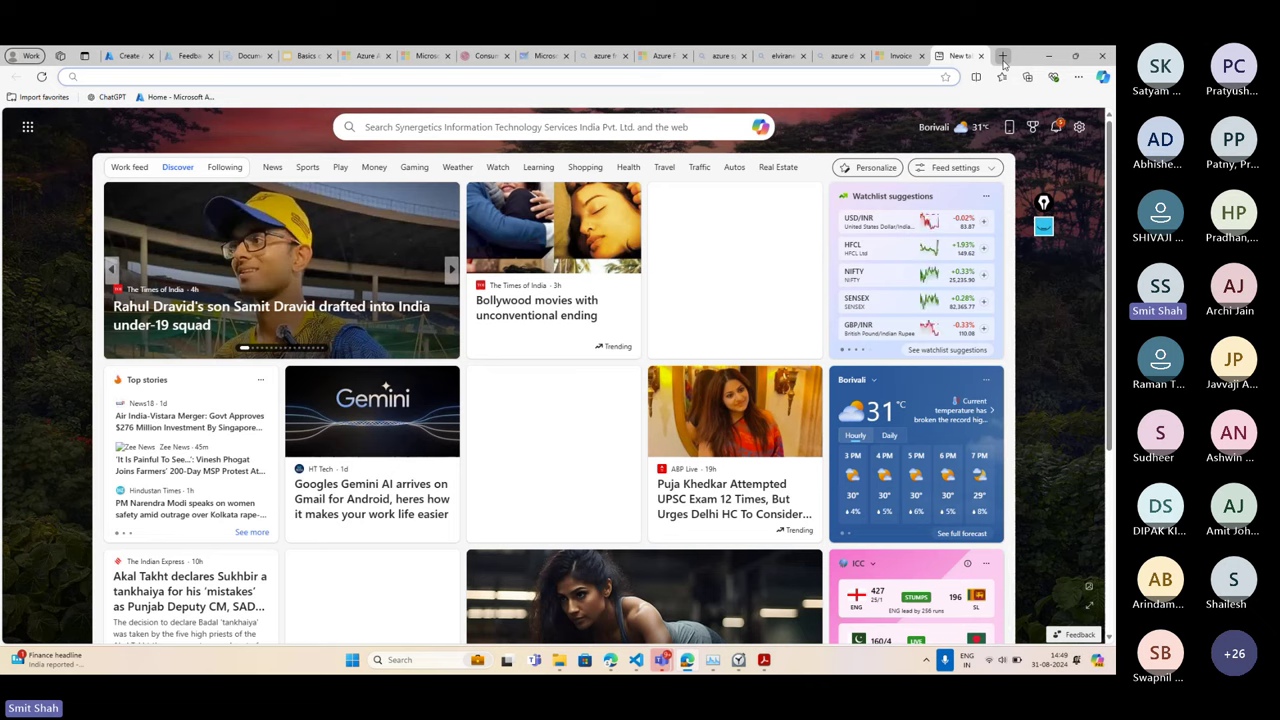
type("azure o")
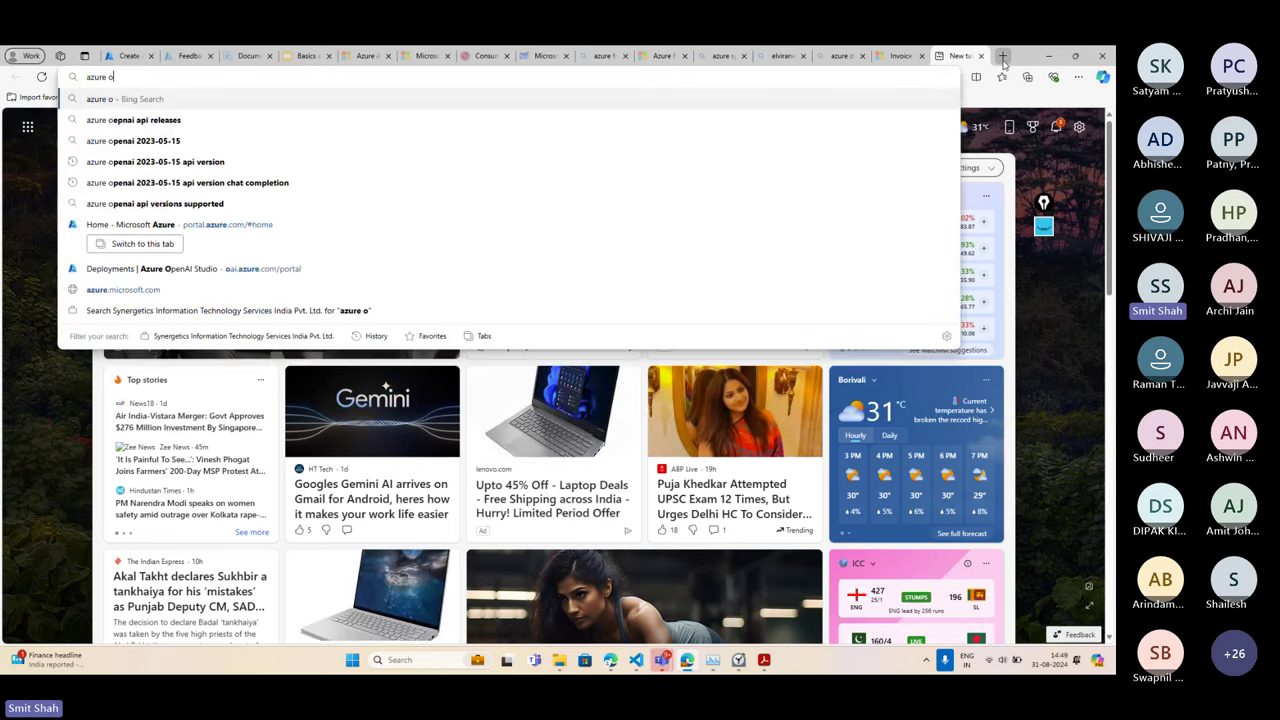
type("penai re")
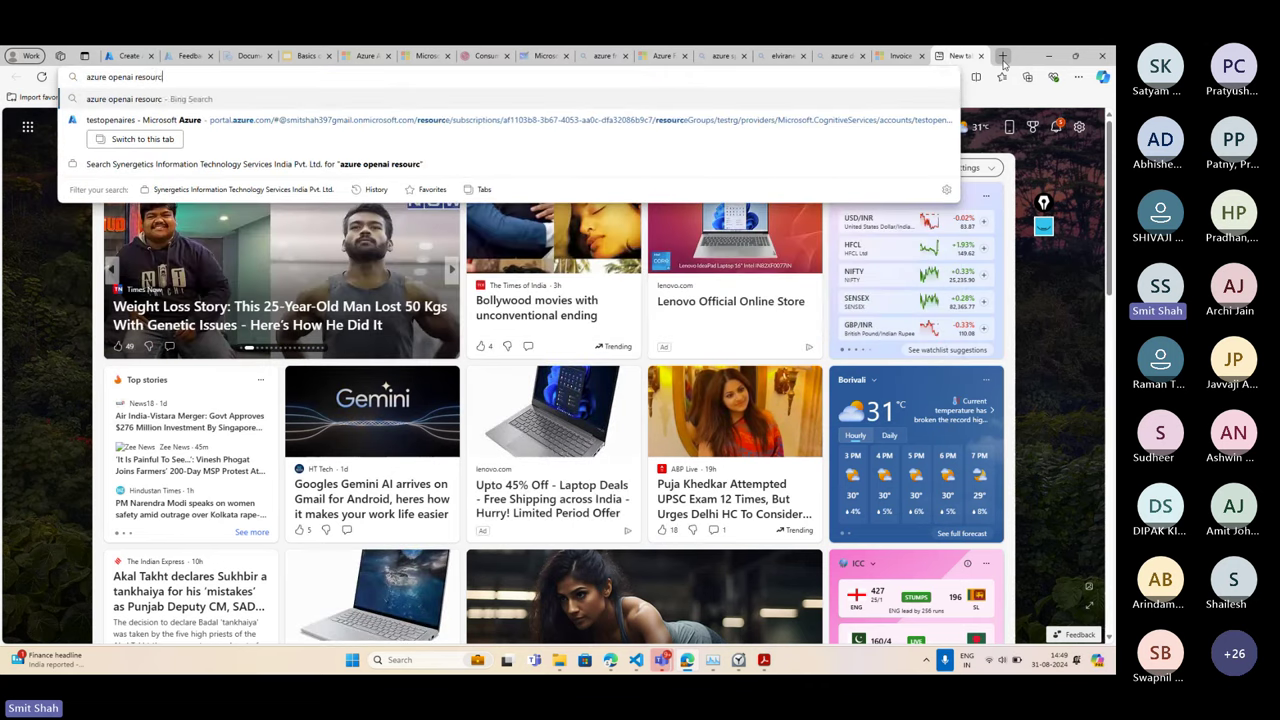
type("gion supp")
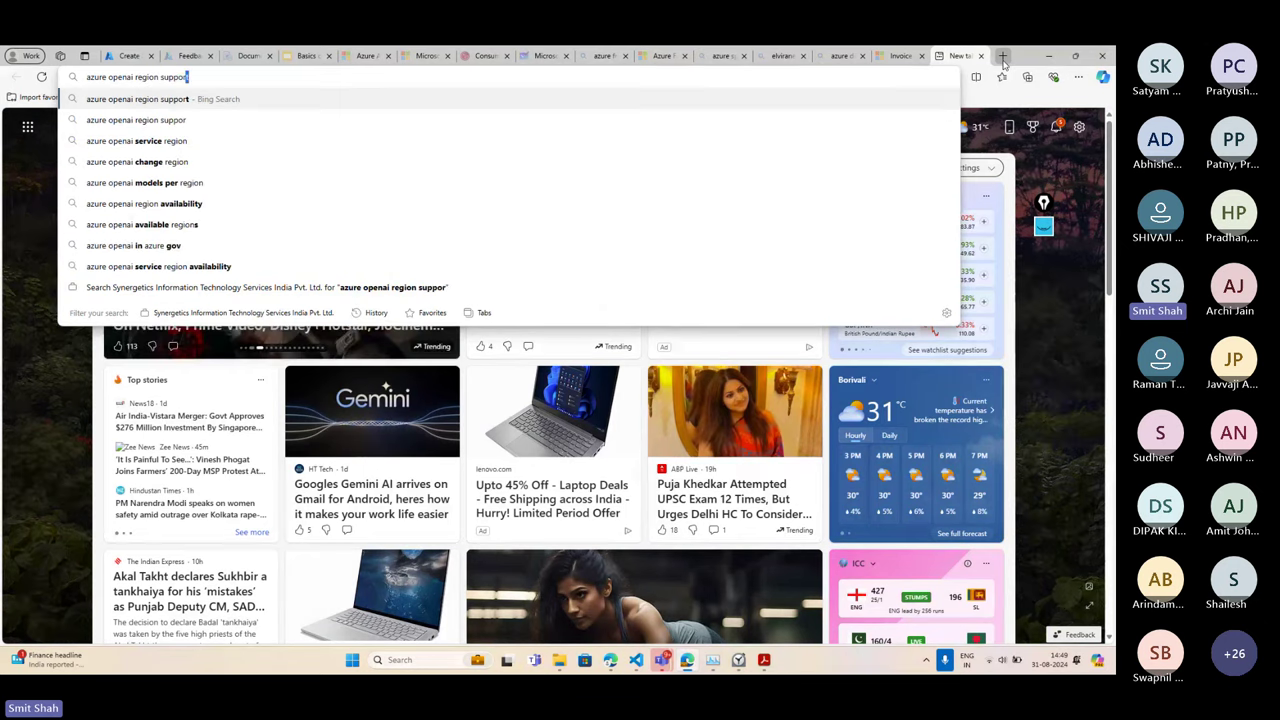
key("Return")
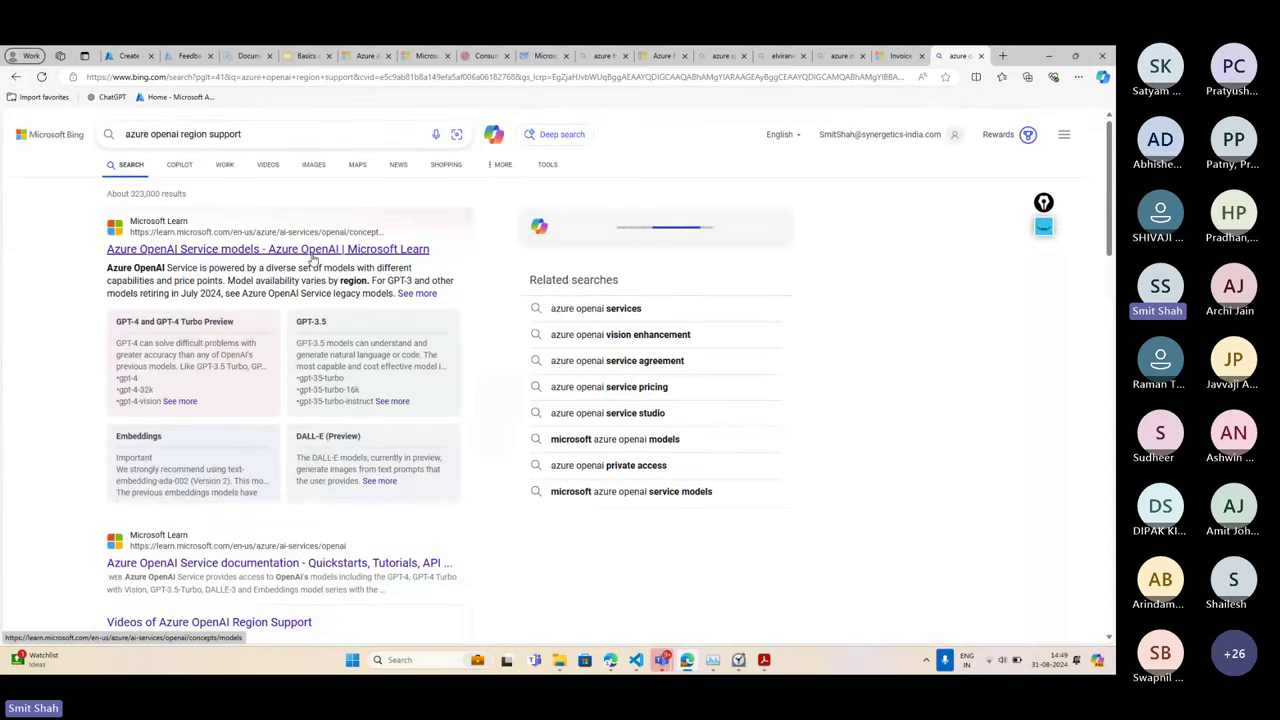
mouse_move(298, 260)
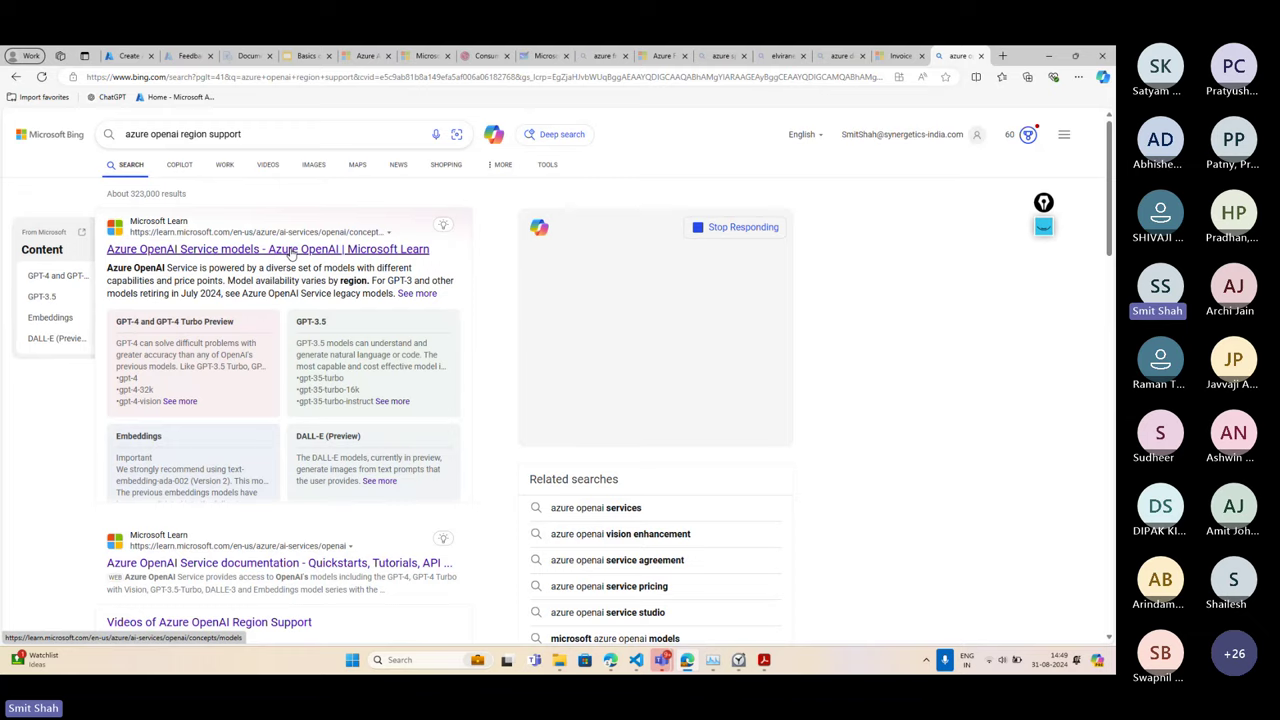
left_click(290, 253)
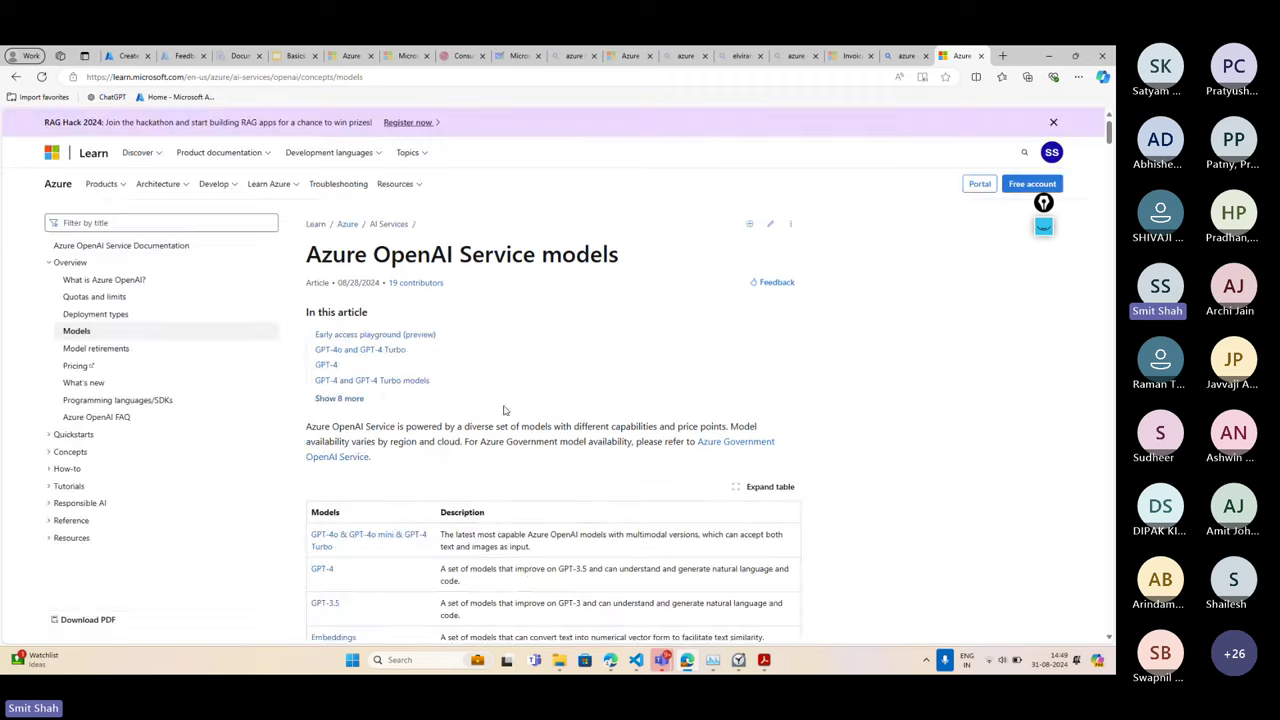
Find the Standard deployment model availability table in the Azure OpenAI Service models article and expand it to full width
scroll(554, 418, "down", 20)
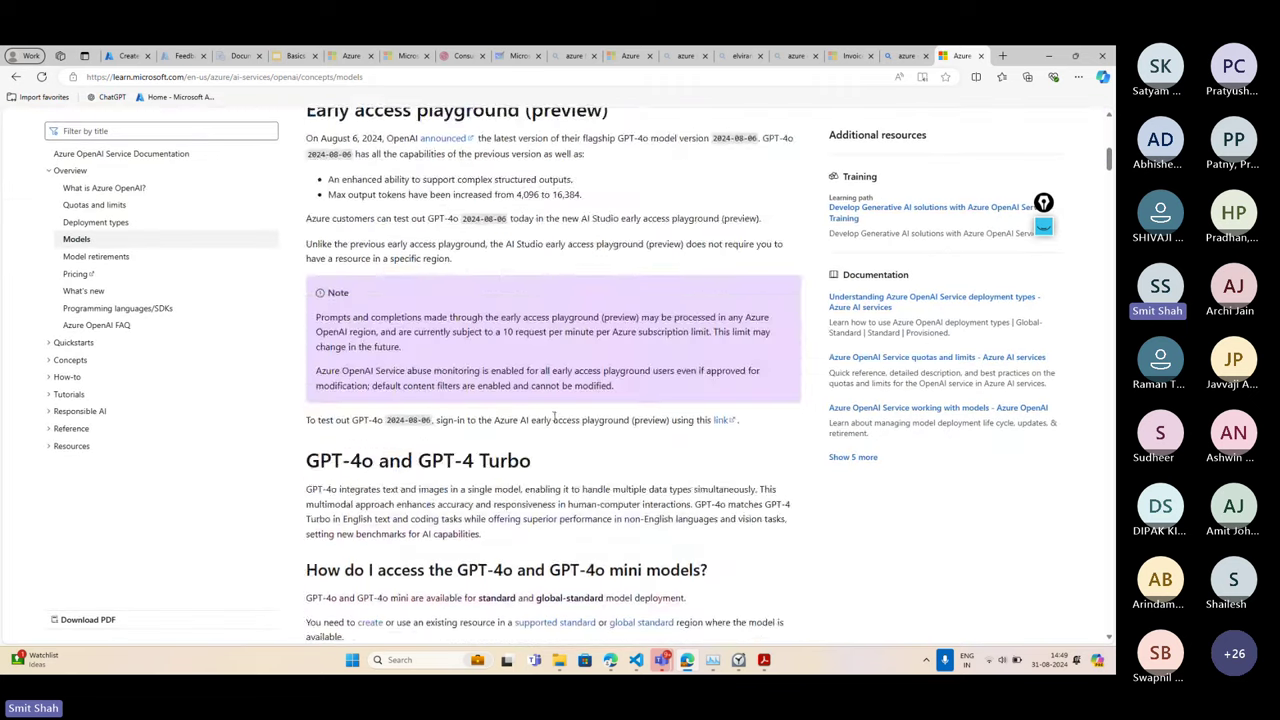
scroll(554, 420, "down", 7)
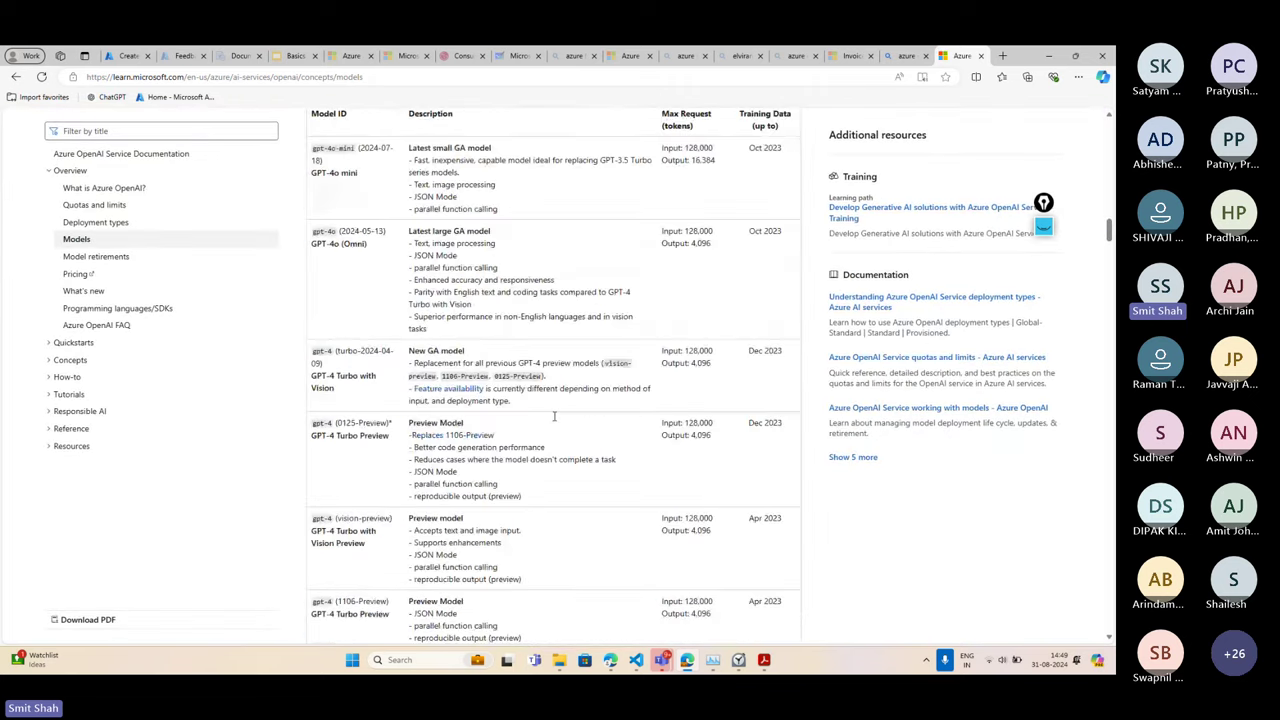
scroll(554, 418, "down", 6)
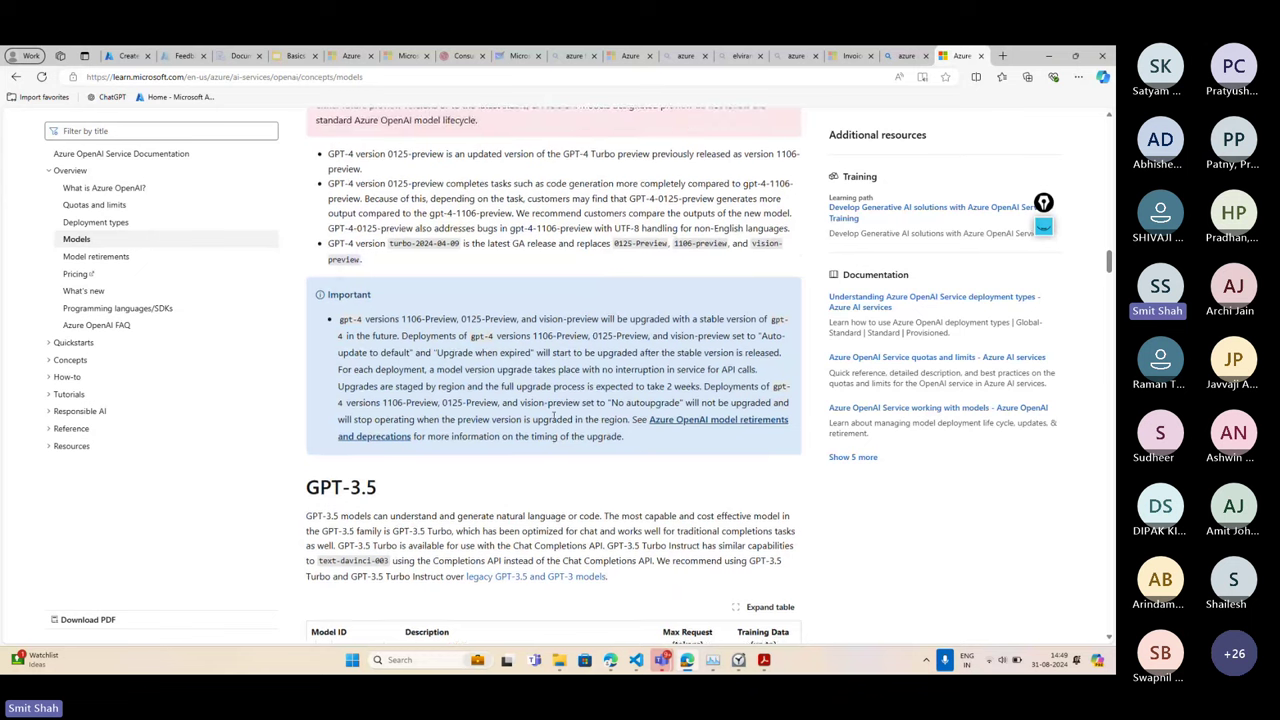
scroll(680, 423, "up", 10)
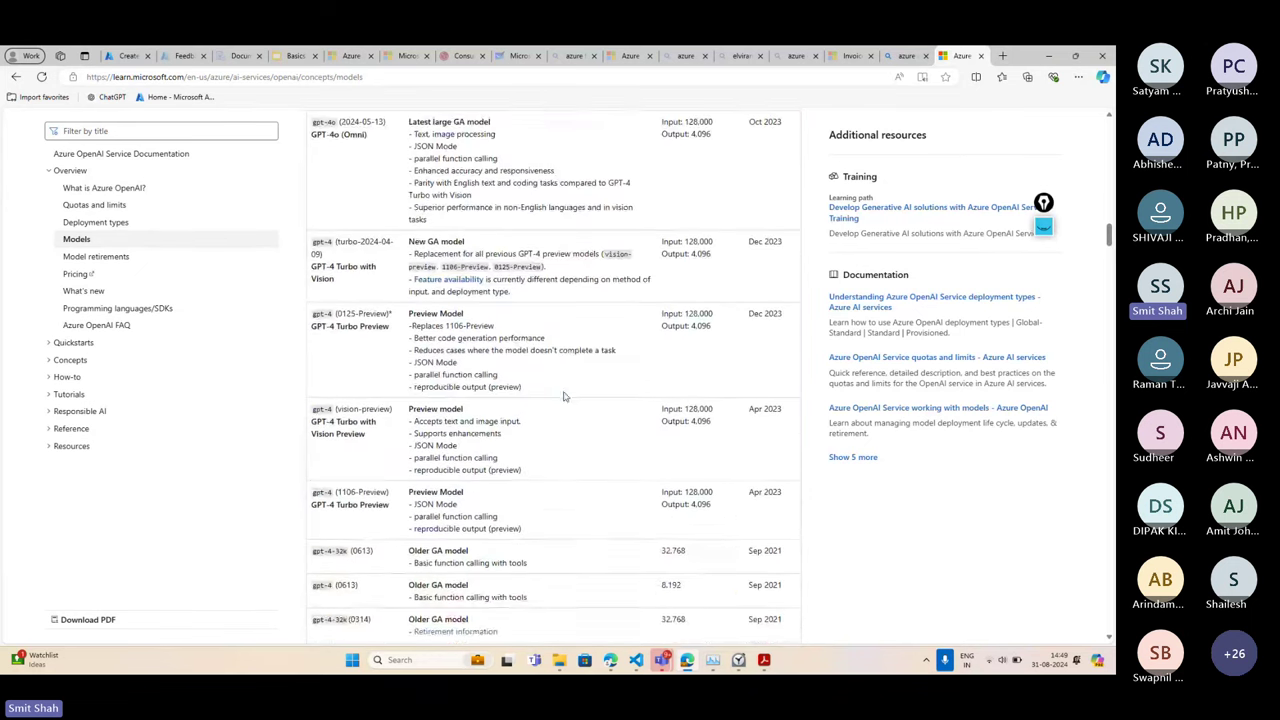
scroll(563, 397, "up", 10)
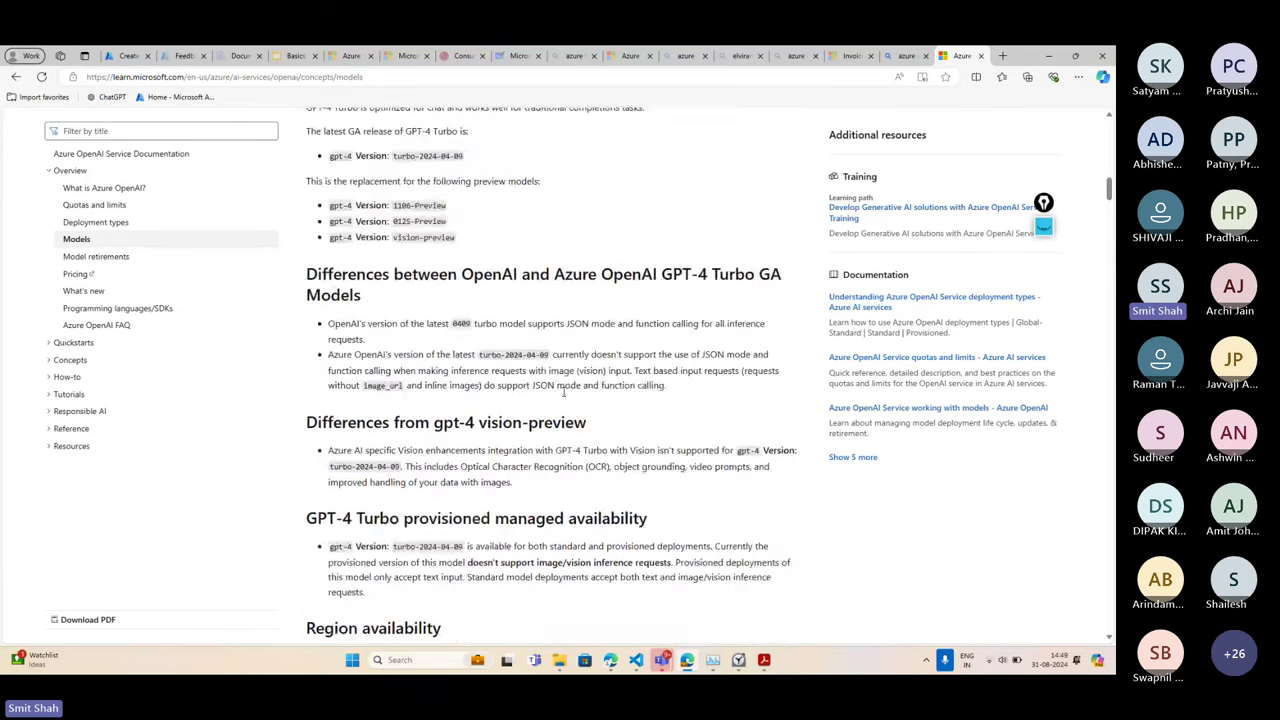
scroll(563, 397, "up", 4)
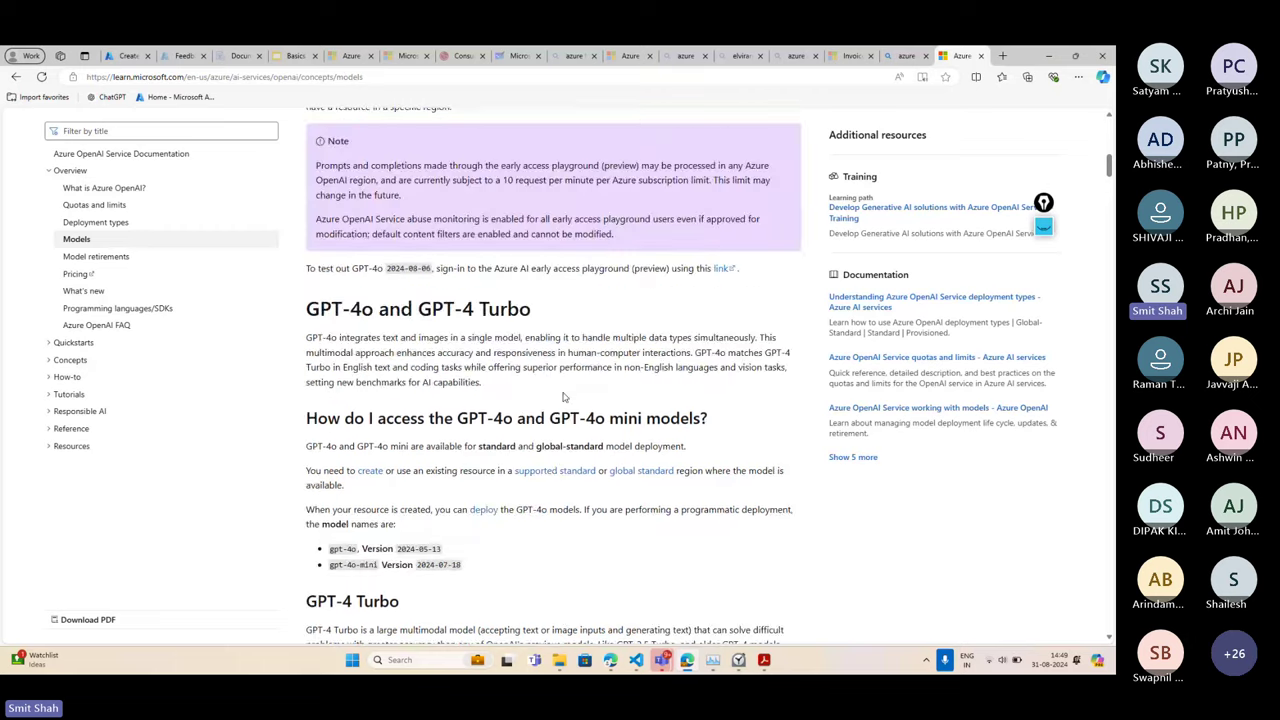
scroll(563, 397, "up", 1)
scroll(563, 397, "up", 5)
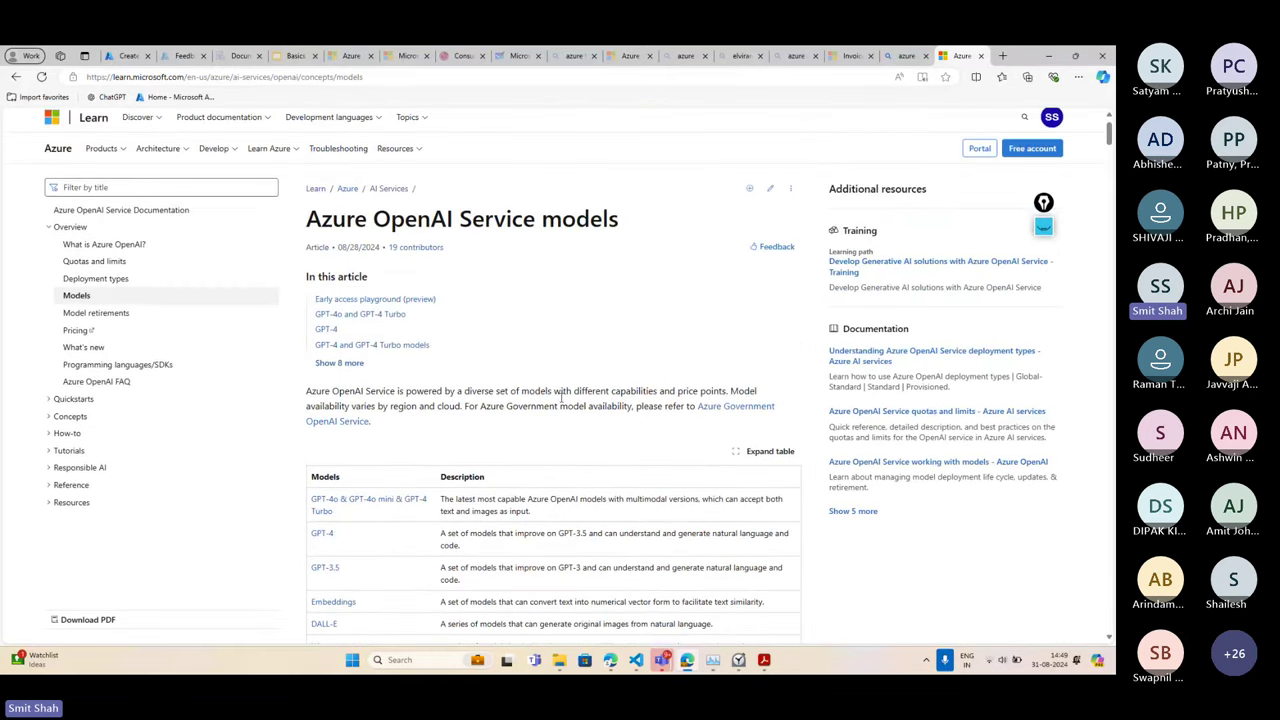
scroll(563, 397, "down", 6)
scroll(560, 403, "down", 10)
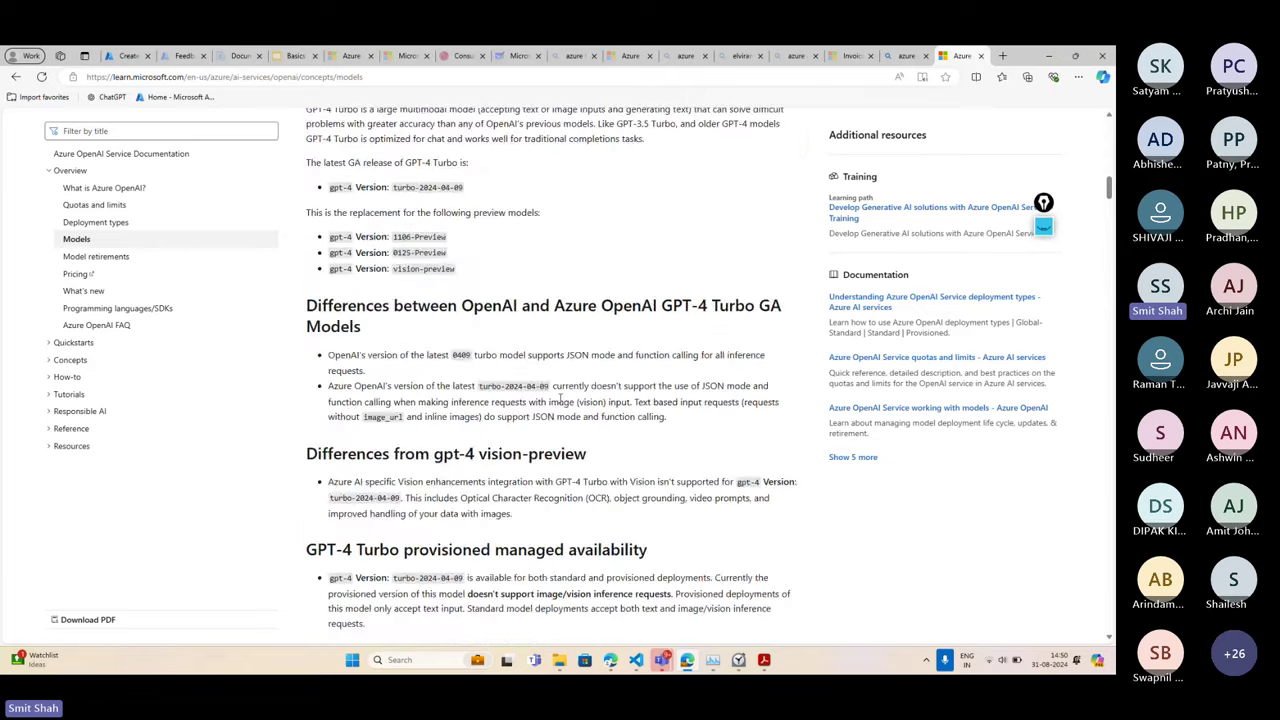
scroll(563, 403, "down", 10)
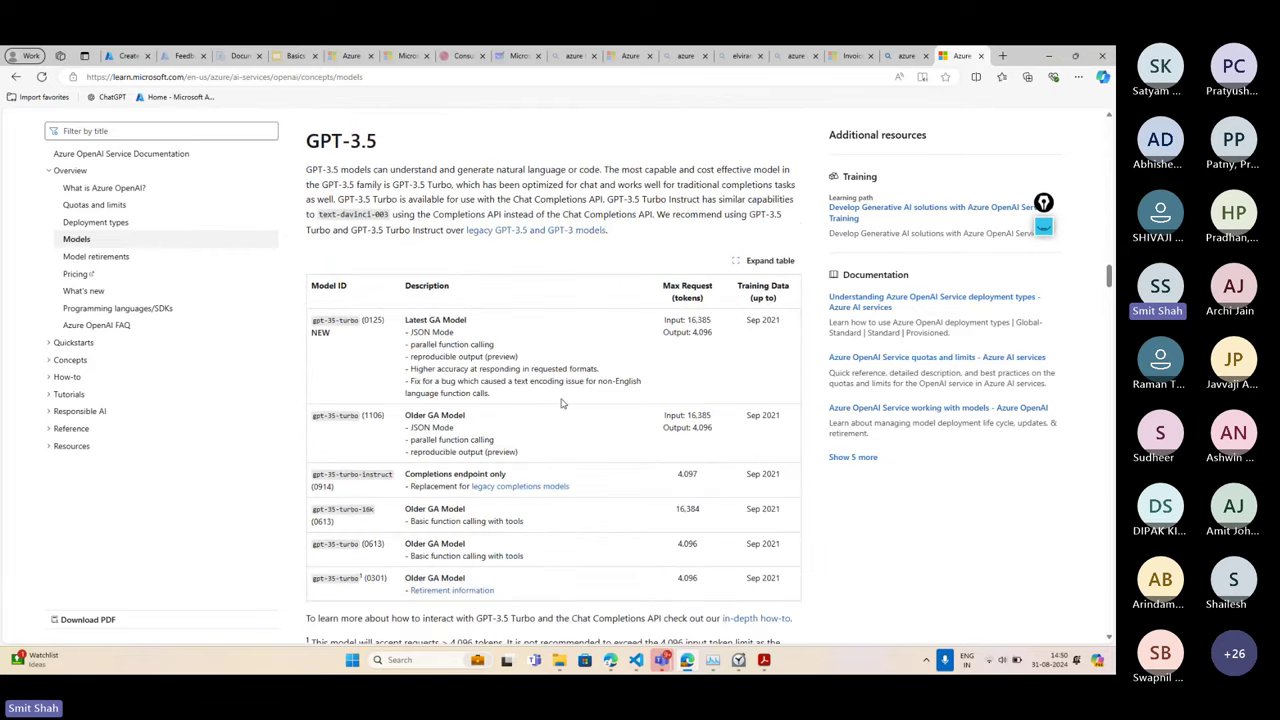
scroll(563, 403, "down", 4)
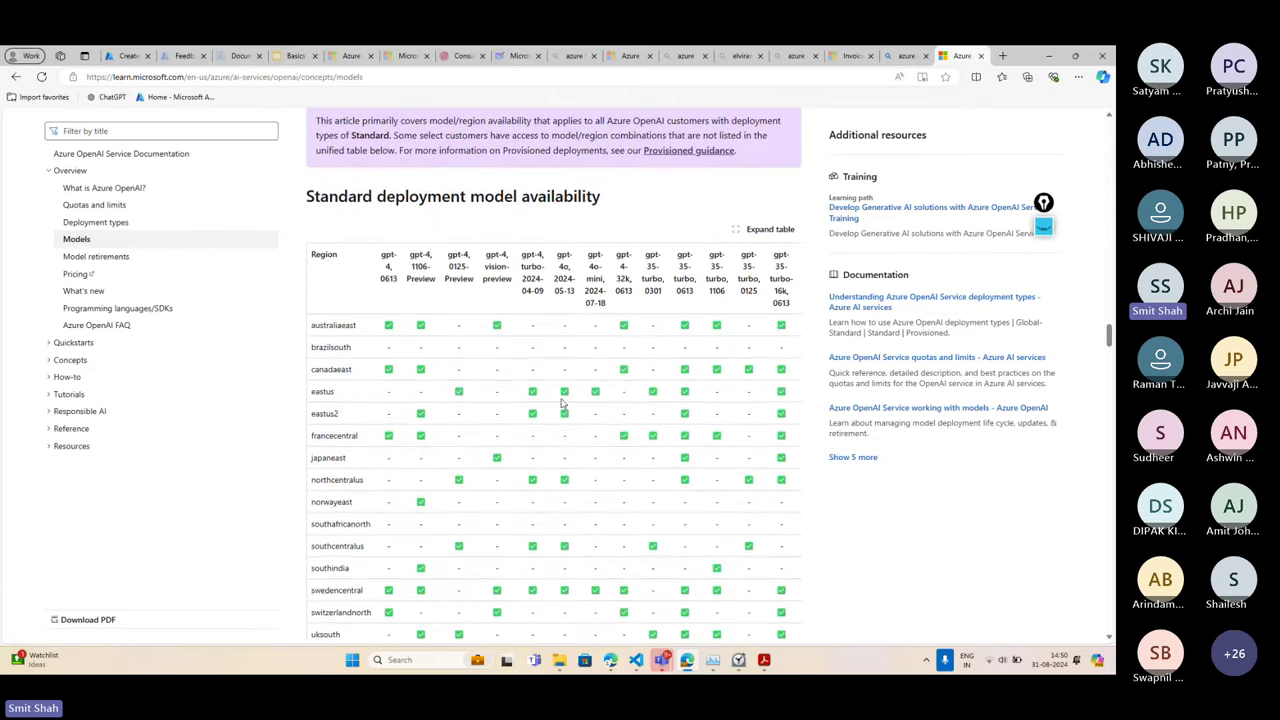
scroll(488, 348, "down", 1)
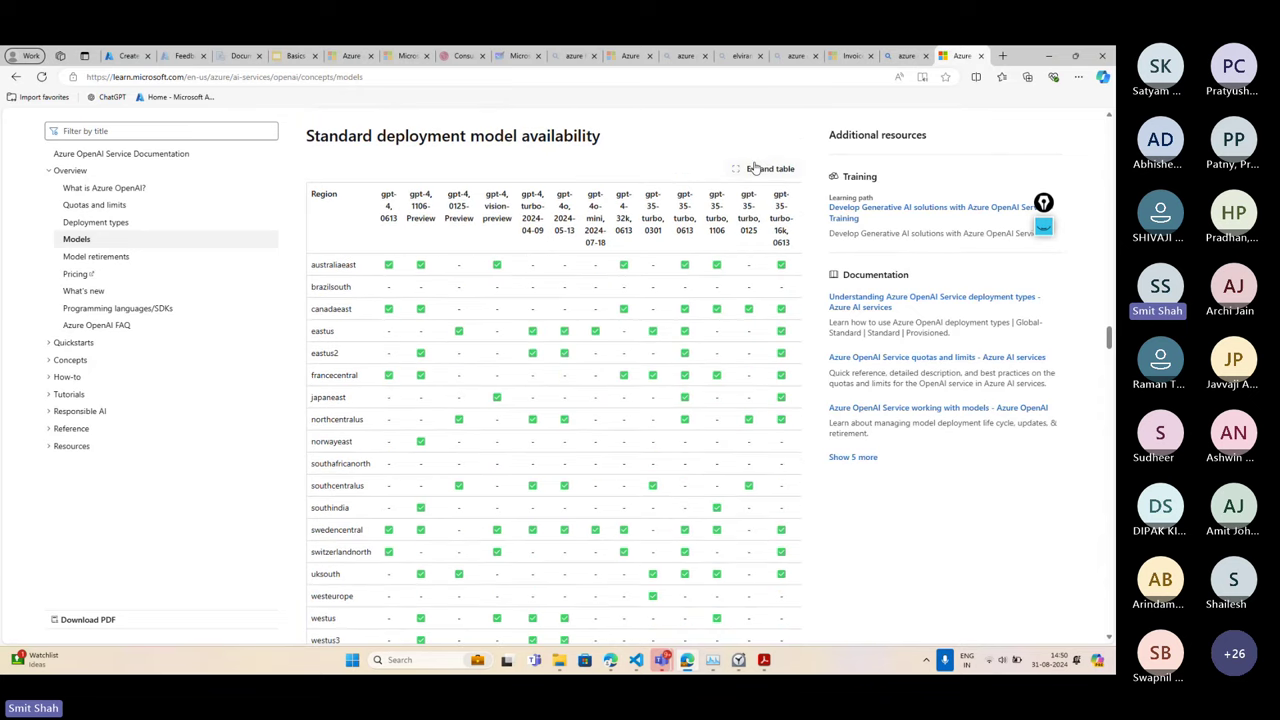
left_click(755, 168)
scroll(322, 440, "down", 2)
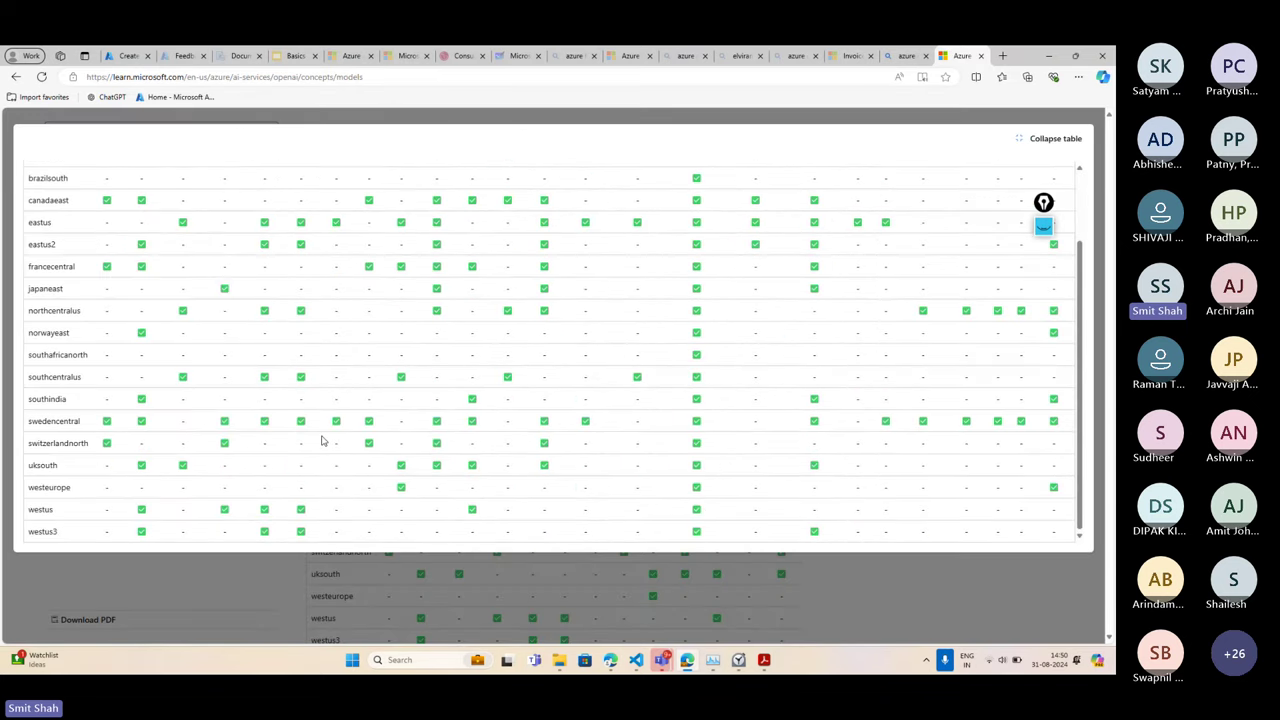
scroll(322, 440, "up", 2)
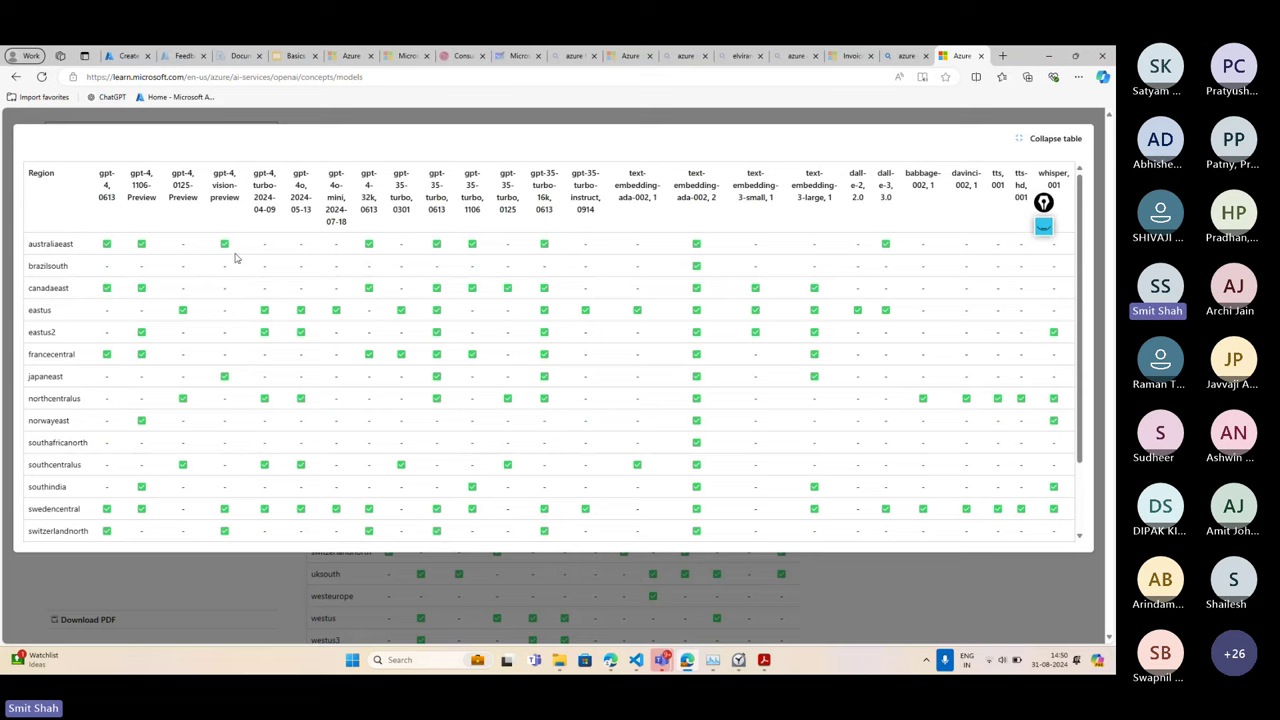
Examine the model columns of the expanded availability table, marking the header row temporarily, and look through the listed regions
mouse_move(98, 151)
left_mouse_down()
mouse_move(866, 240)
mouse_move(1070, 226)
left_mouse_up()
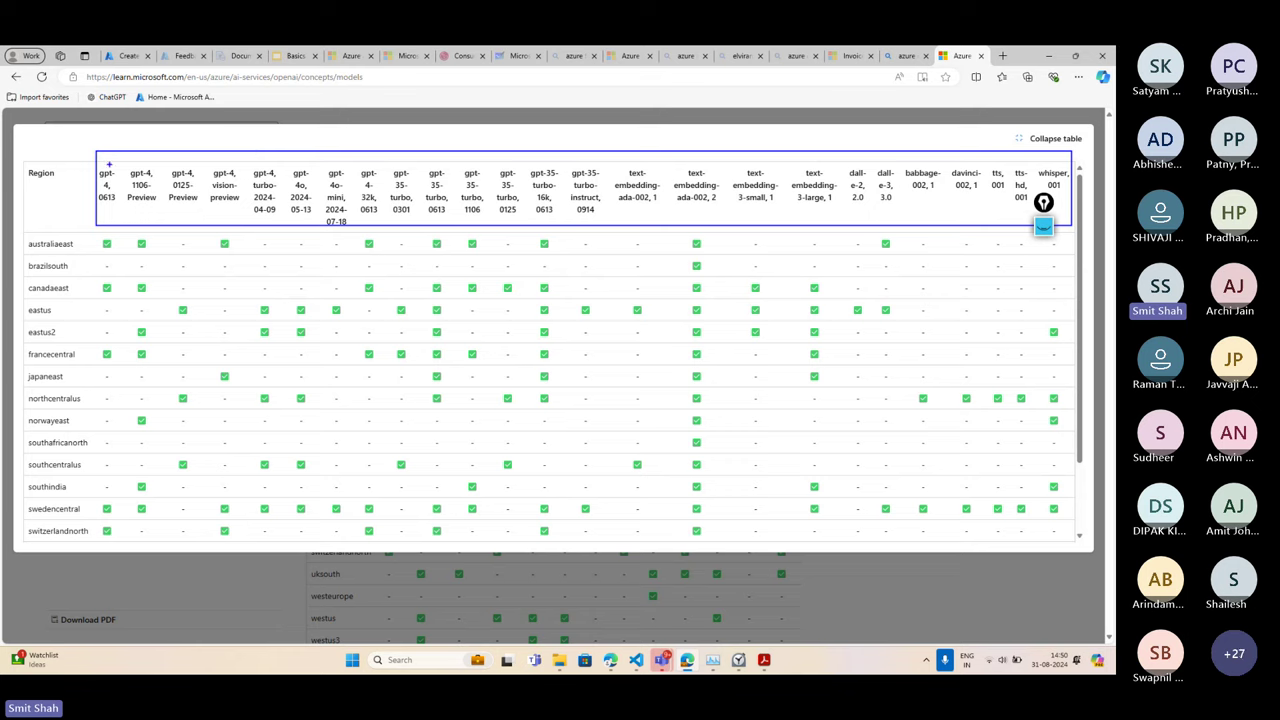
mouse_move(109, 164)
left_mouse_down()
mouse_move(100, 234)
mouse_move(110, 156)
left_mouse_up()
key("ctrl+z")
scroll(114, 382, "down", 1)
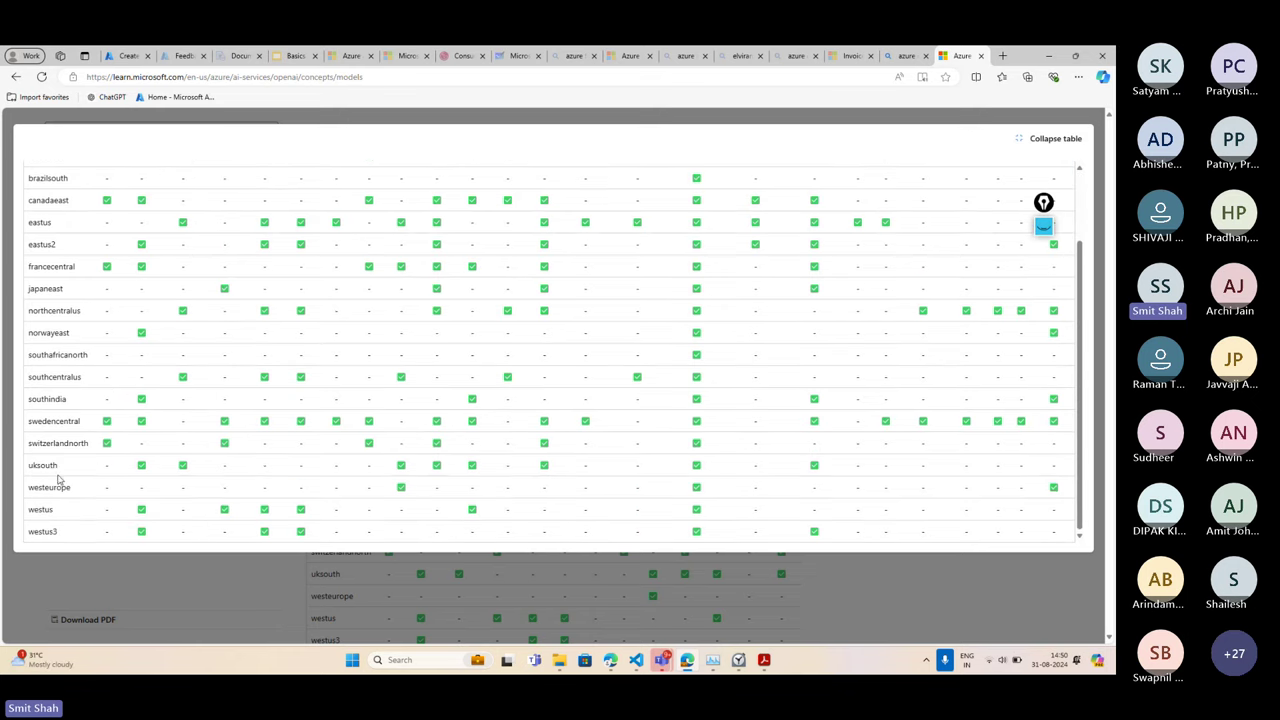
scroll(58, 481, "up", 2)
Examine which models are available in the eastus region by highlighting its row from gpt-4, 0125-Preview through dall-e-3, 3.0
double_click(20, 313)
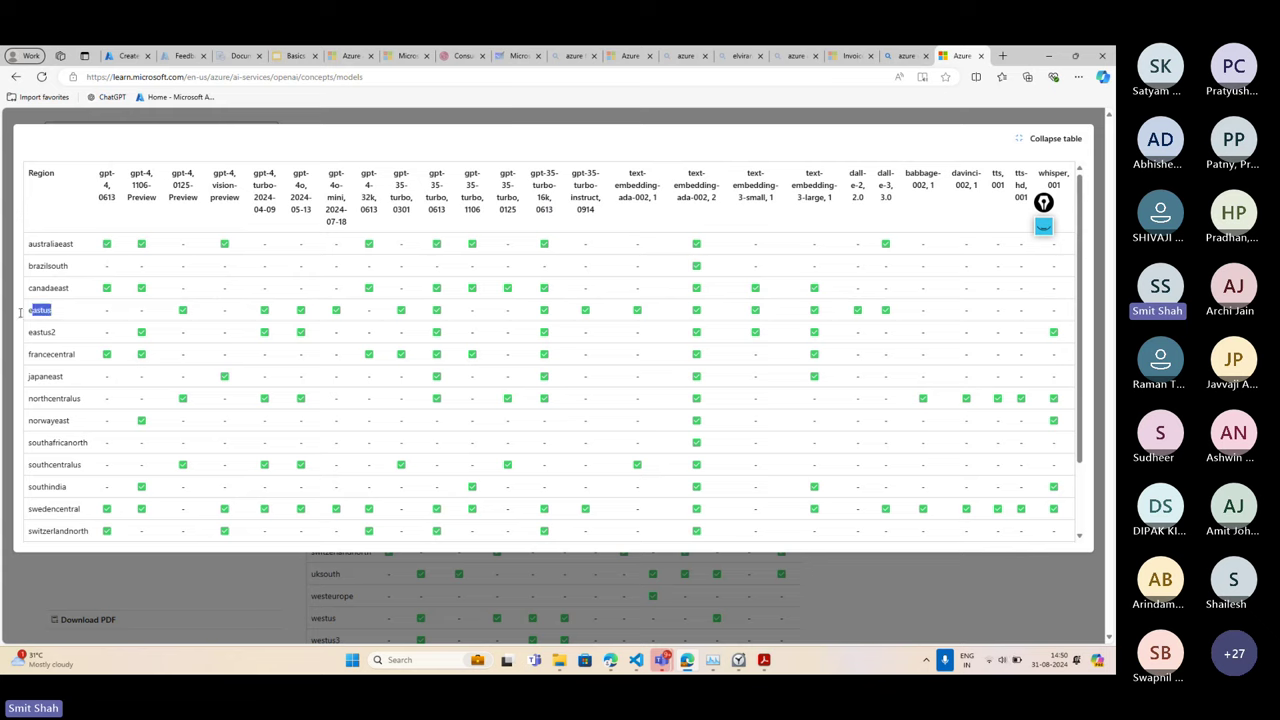
mouse_move(20, 313)
left_mouse_down()
mouse_move(30, 165)
mouse_move(30, 310)
left_mouse_up()
left_click(208, 323)
left_click_drag(184, 311, 771, 317)
left_click(754, 331)
scroll(754, 332, "down", 2)
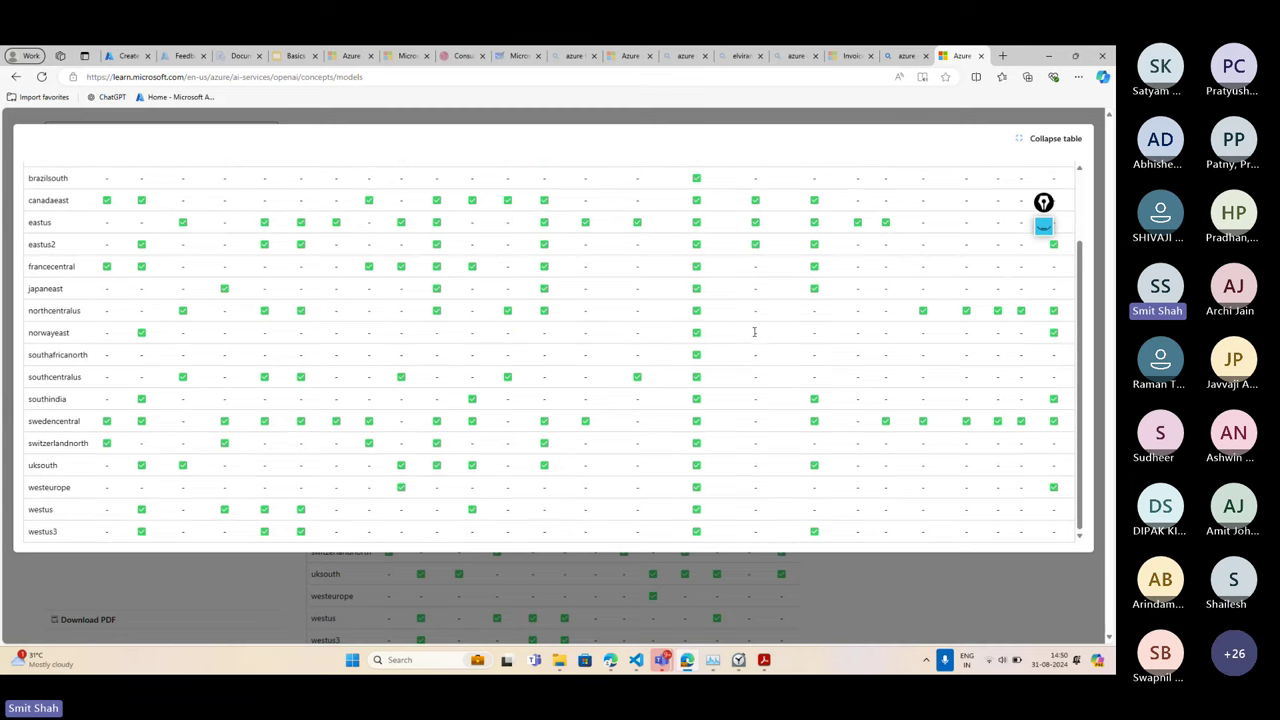
scroll(754, 333, "up", 2)
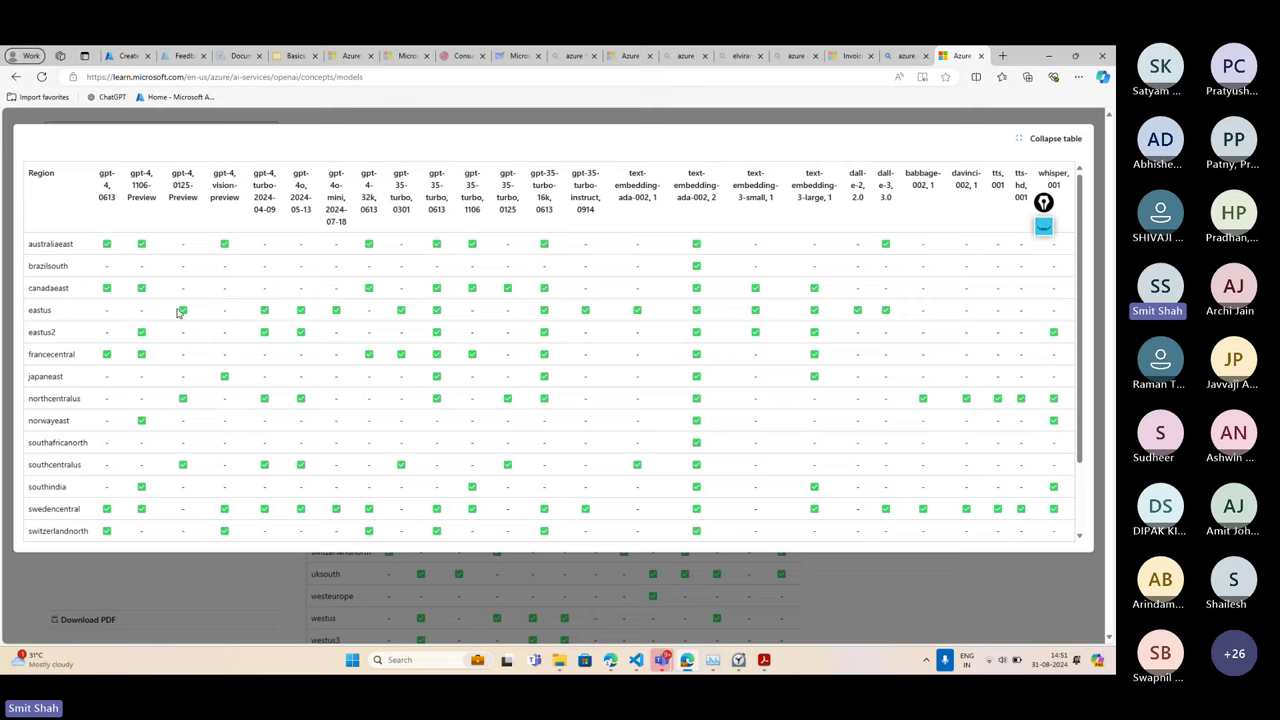
left_click_drag(178, 313, 897, 310)
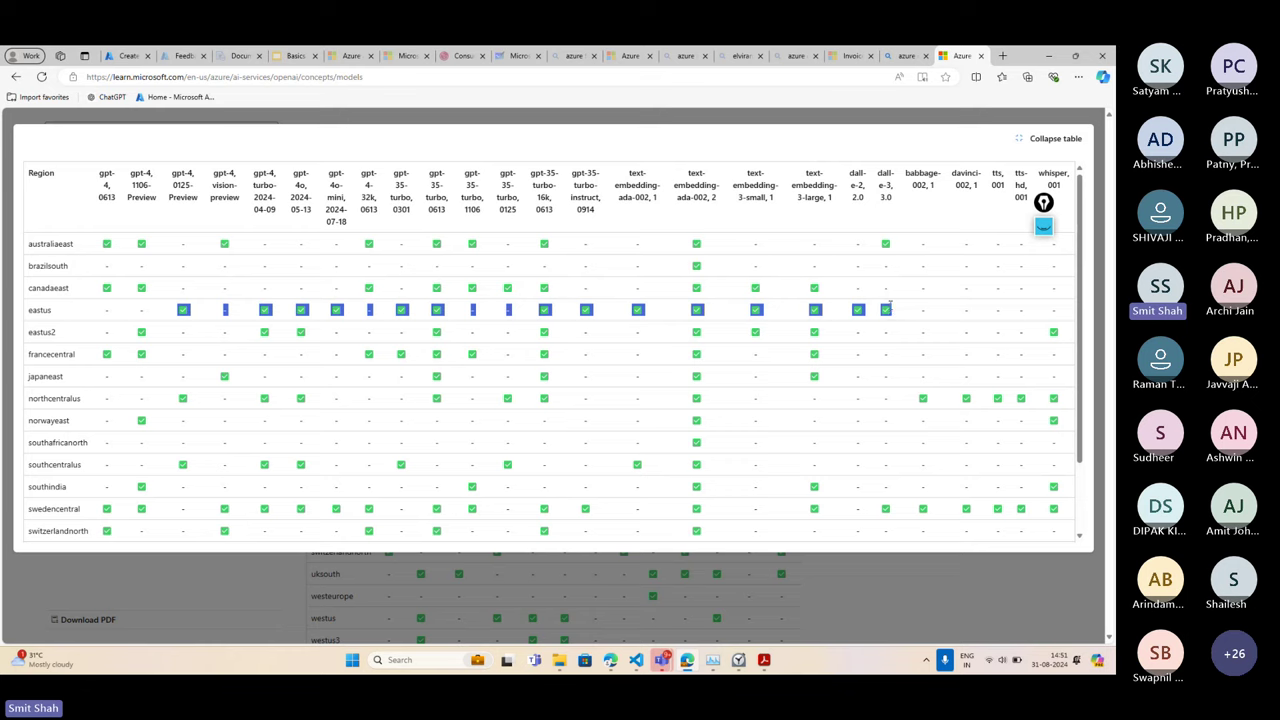
left_click_drag(893, 310, 893, 310)
Return to the Create Azure OpenAI form and set the region to Sweden Central
left_click(128, 55)
left_click(228, 408)
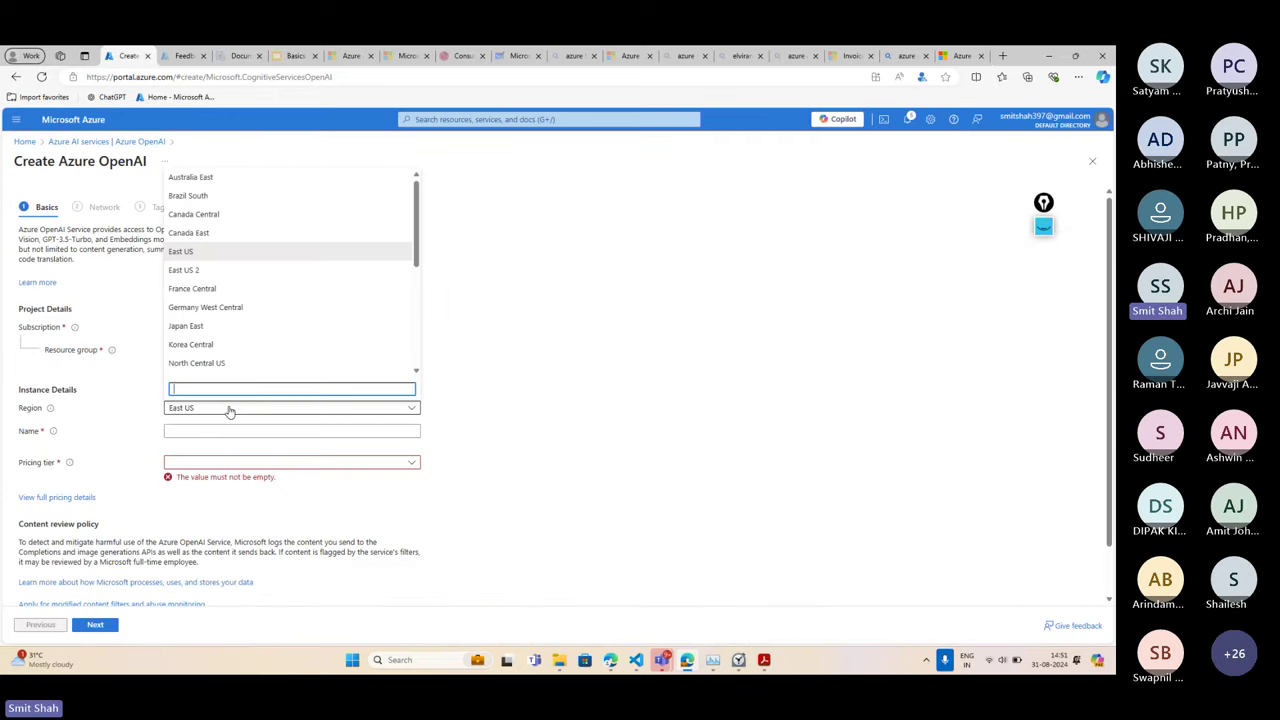
scroll(223, 346, "down", 5)
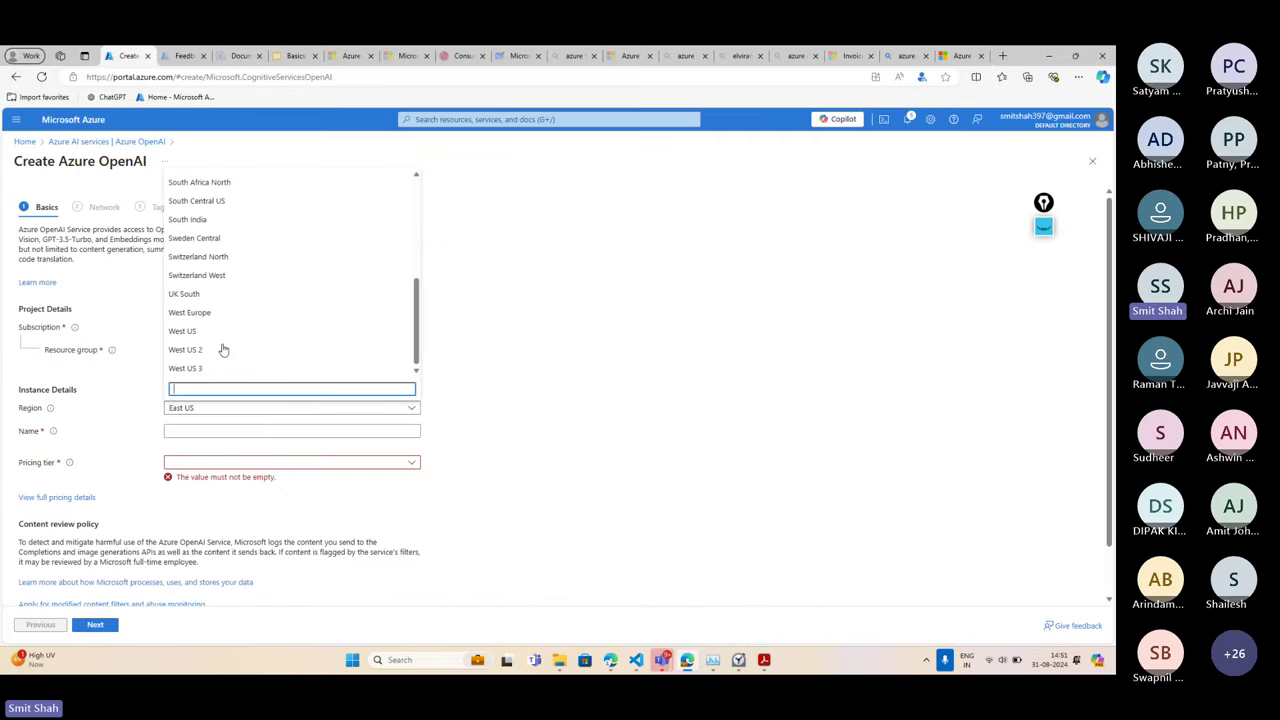
left_click(224, 240)
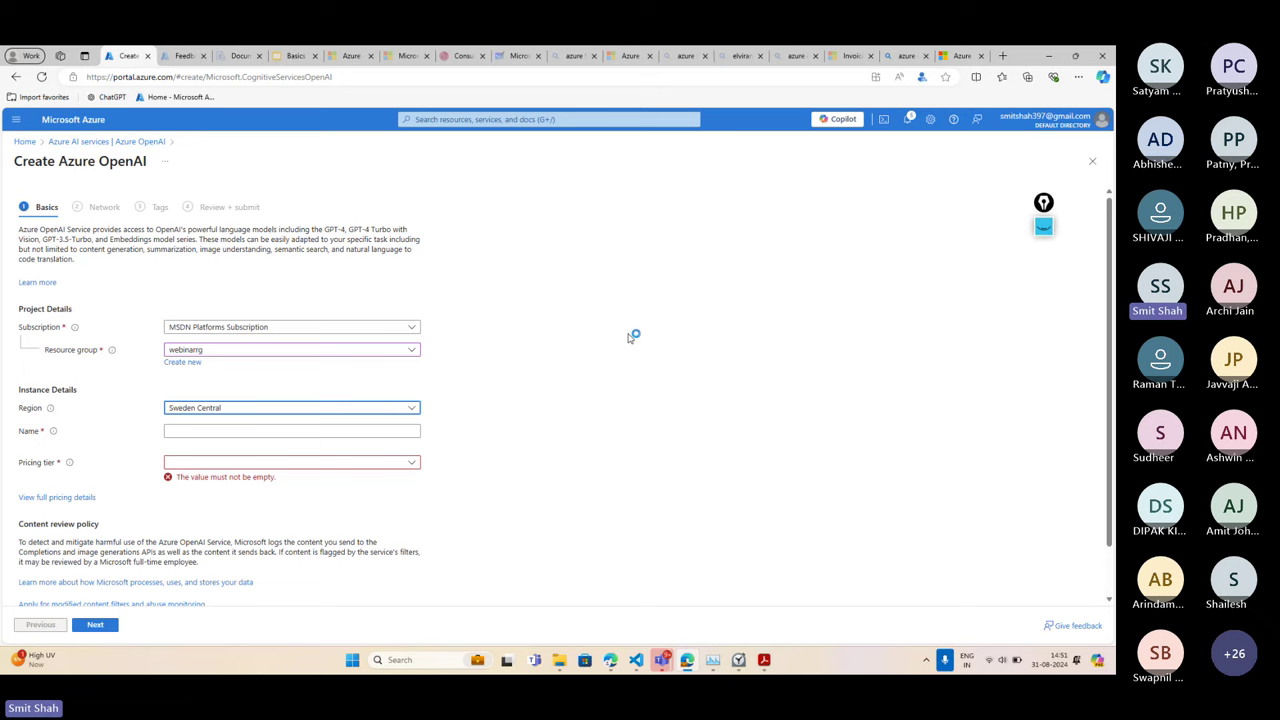
Review the expanded model availability table by region in the Microsoft Learn article again
left_click(960, 55)
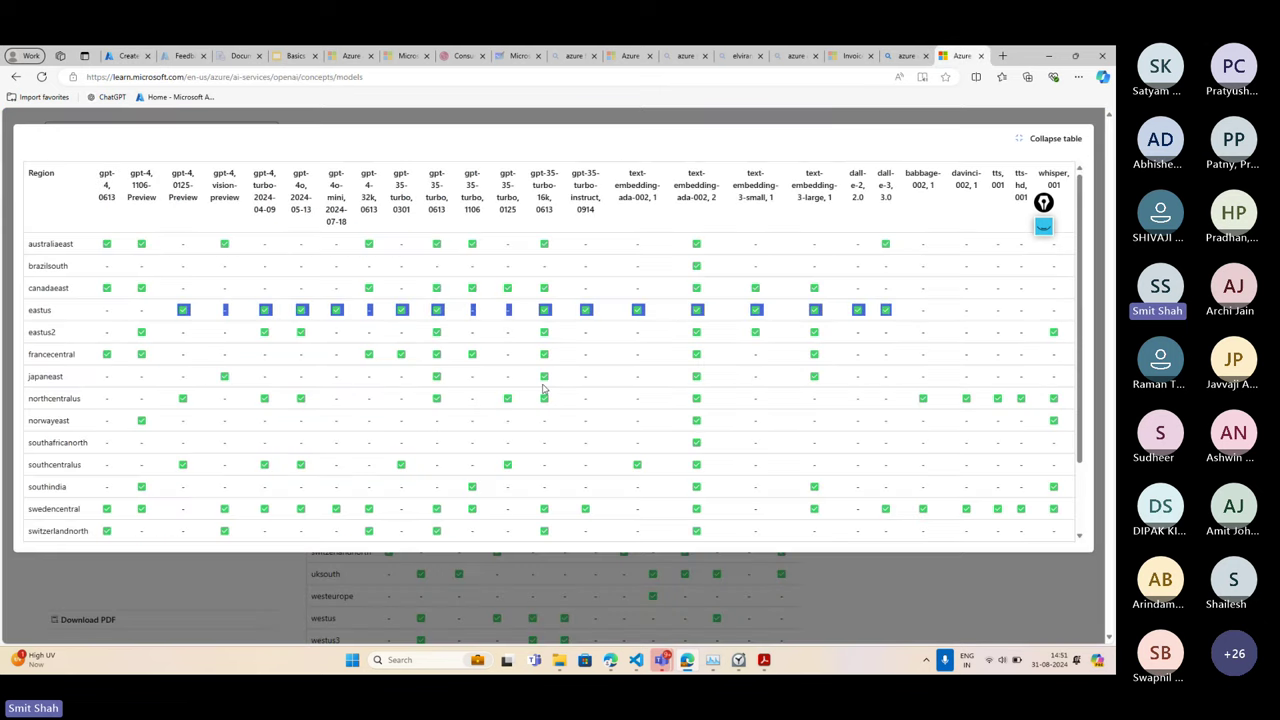
scroll(531, 409, "down", 3)
scroll(531, 417, "up", 3)
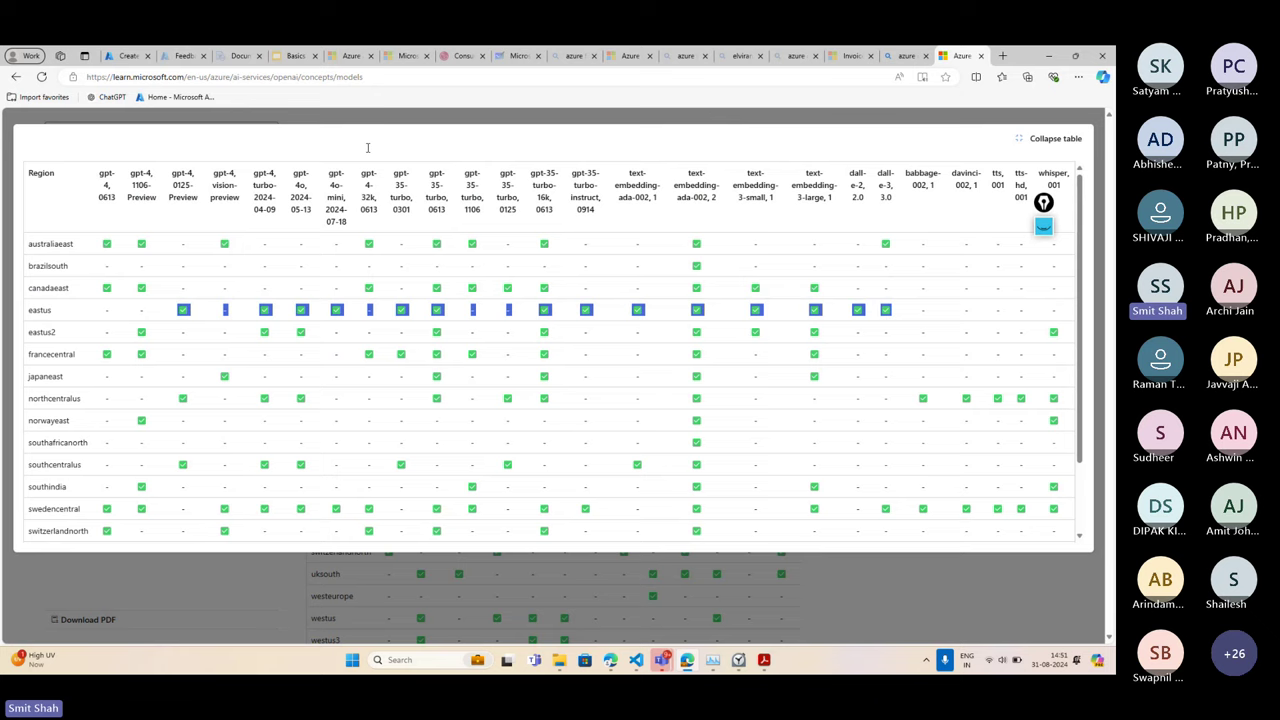
left_click(396, 83)
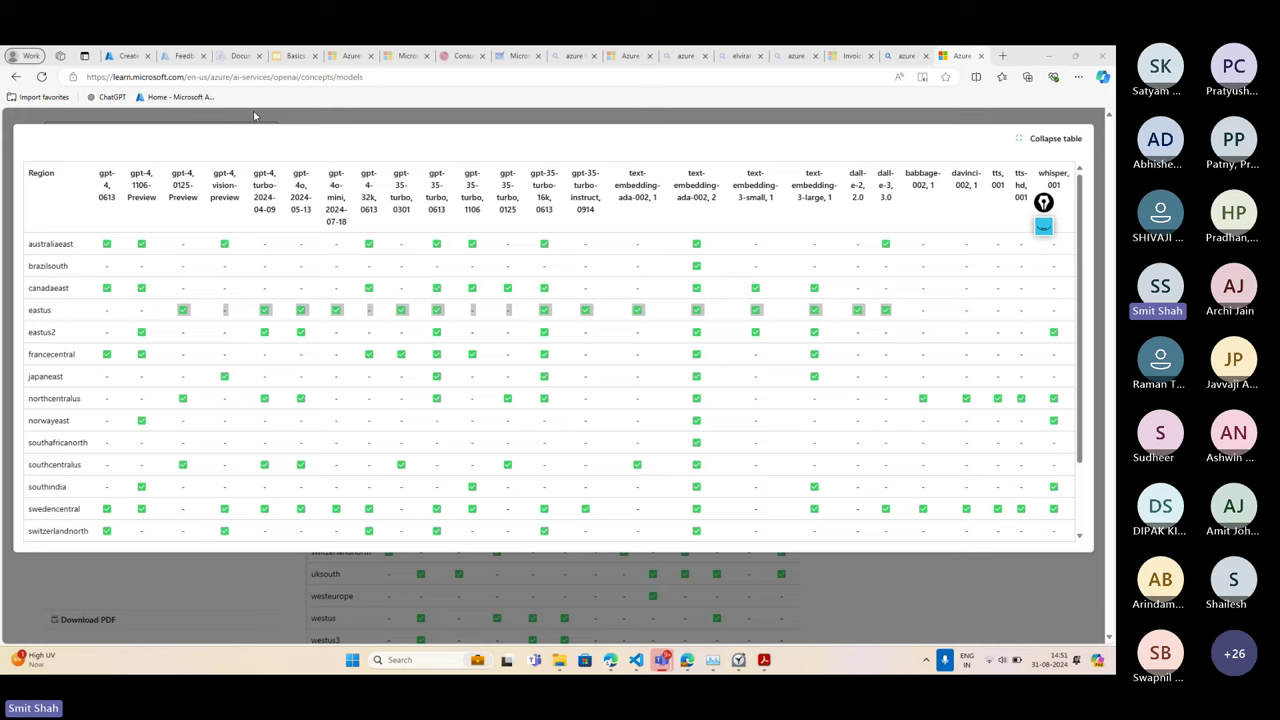
Return to the Create Azure OpenAI form and enter webinaropenaires as the instance name
left_click(128, 55)
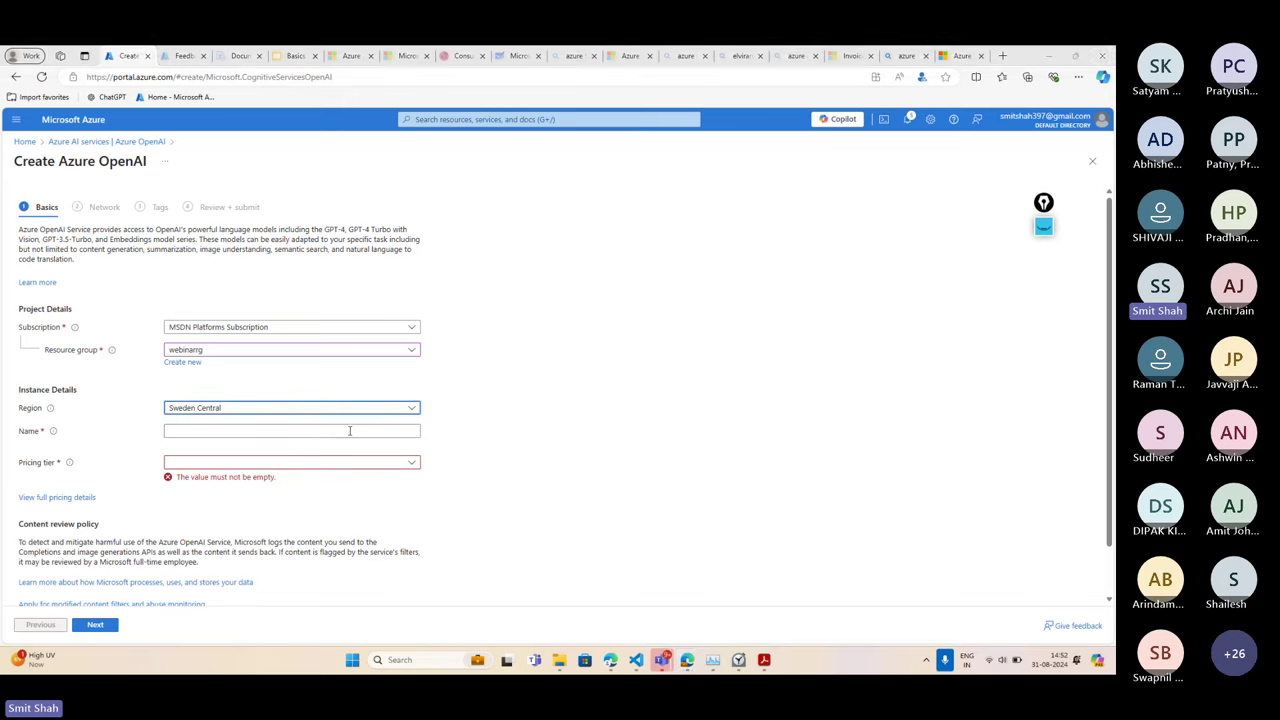
left_click(309, 428)
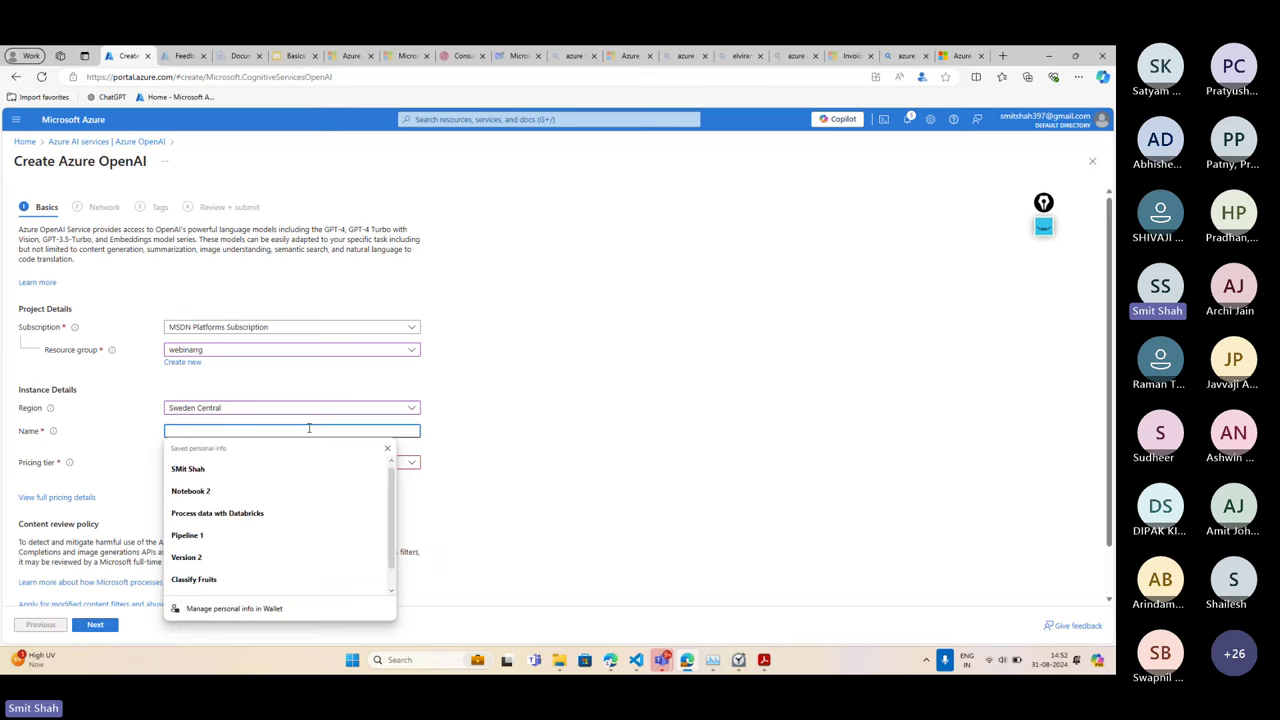
type("webinaropen")
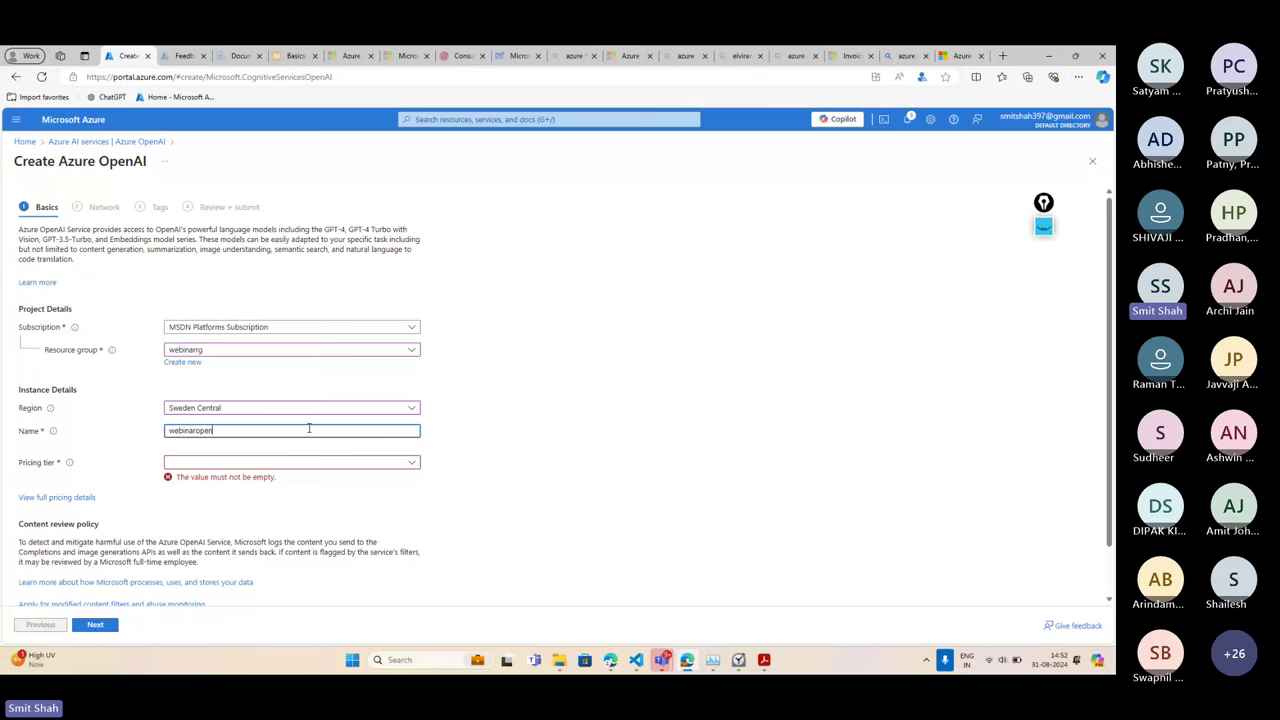
type("aires")
left_click(615, 473)
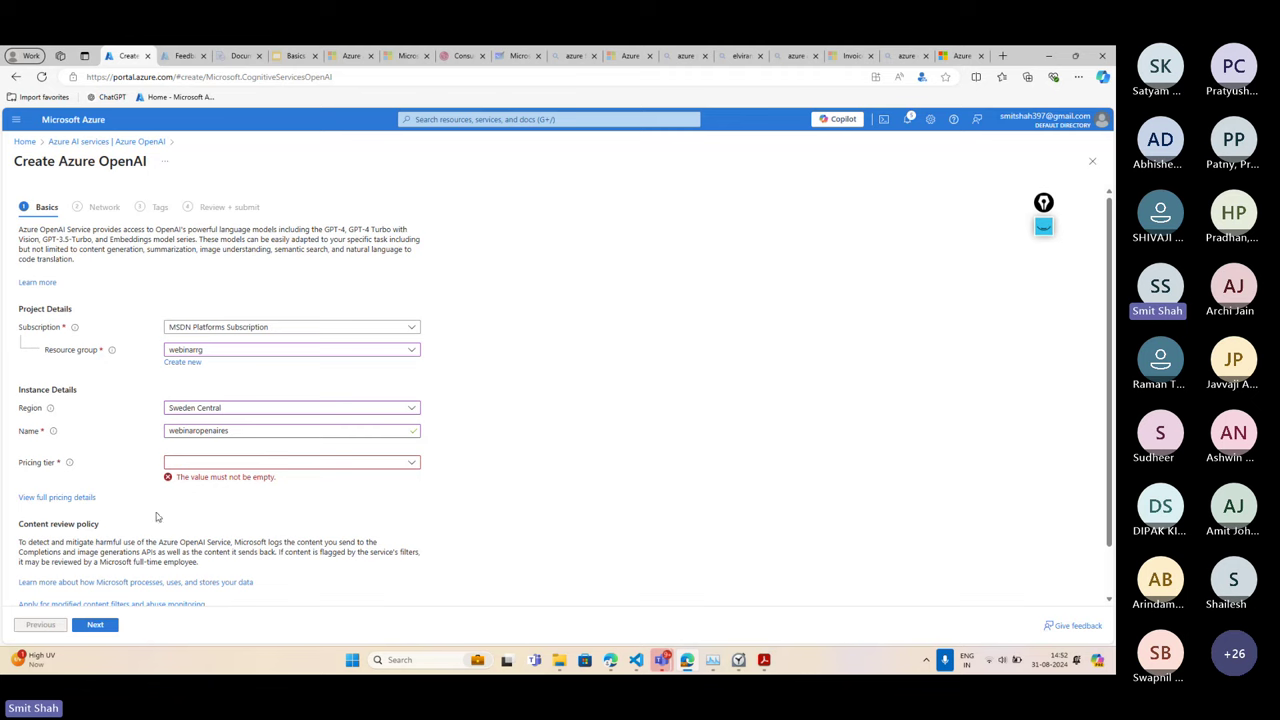
Set the pricing tier to Standard S0 and continue to the network settings
left_click_drag(22, 450, 452, 483)
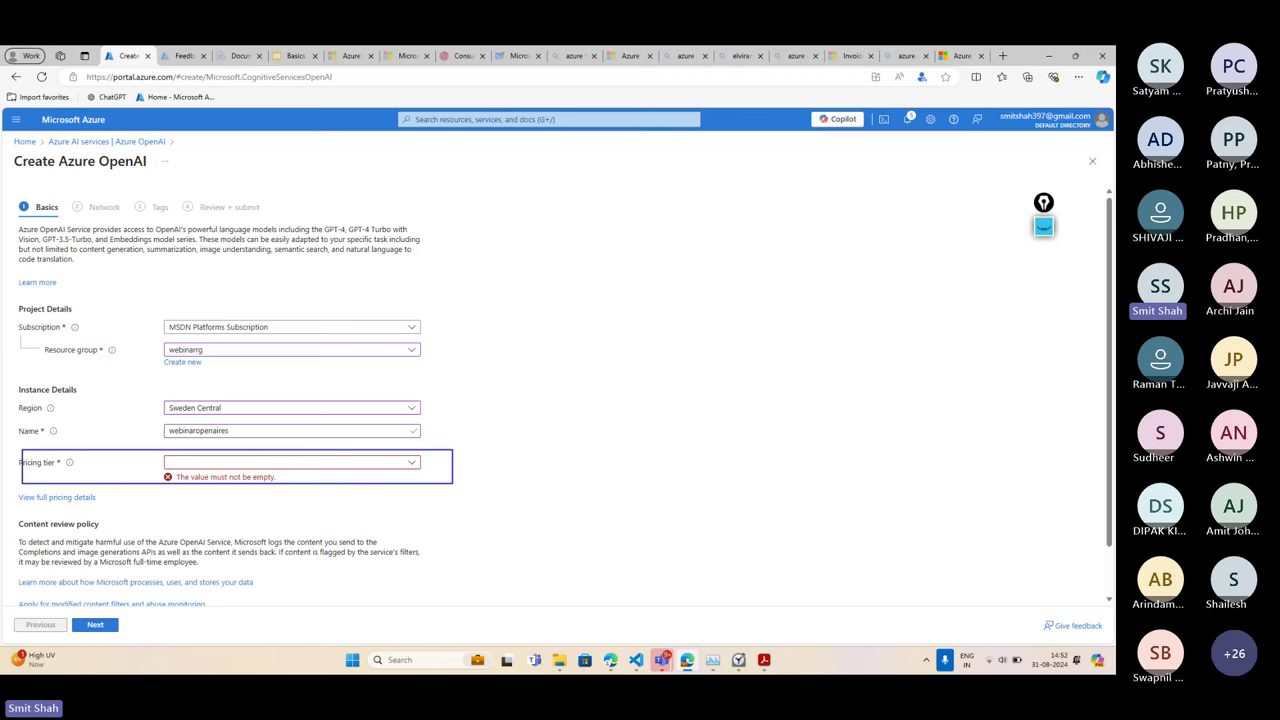
key("Escape")
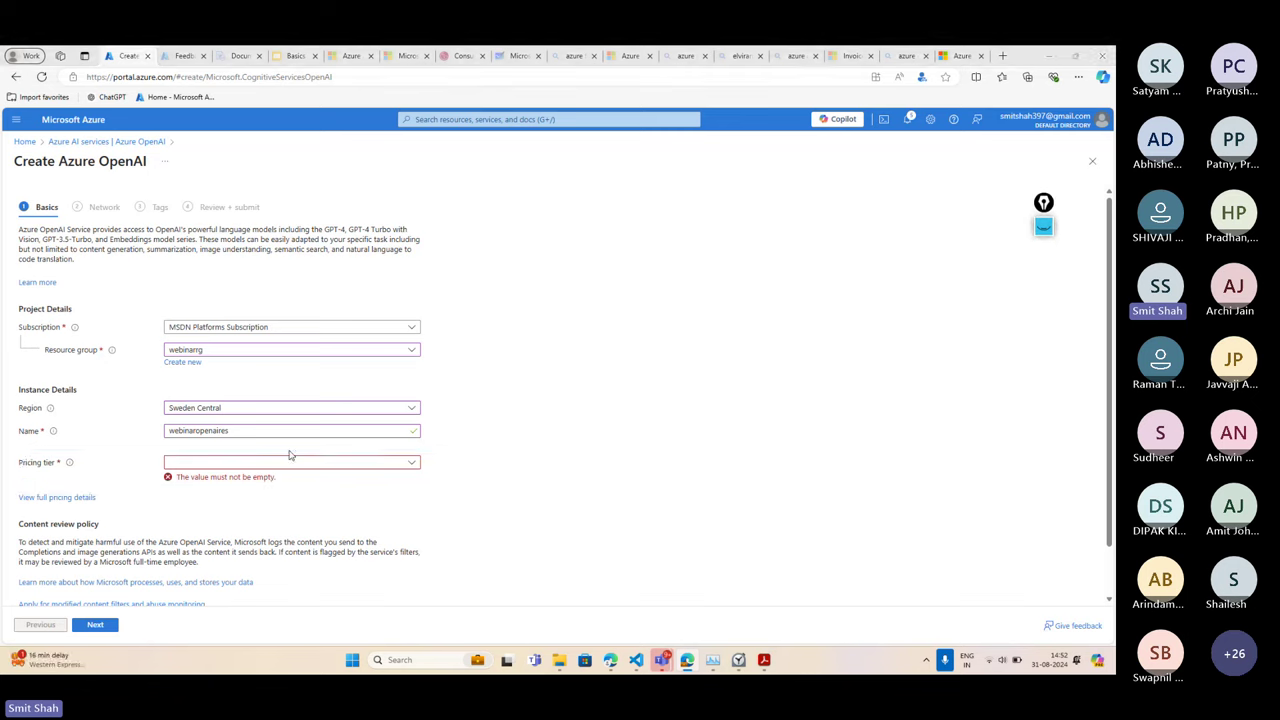
left_click(239, 466)
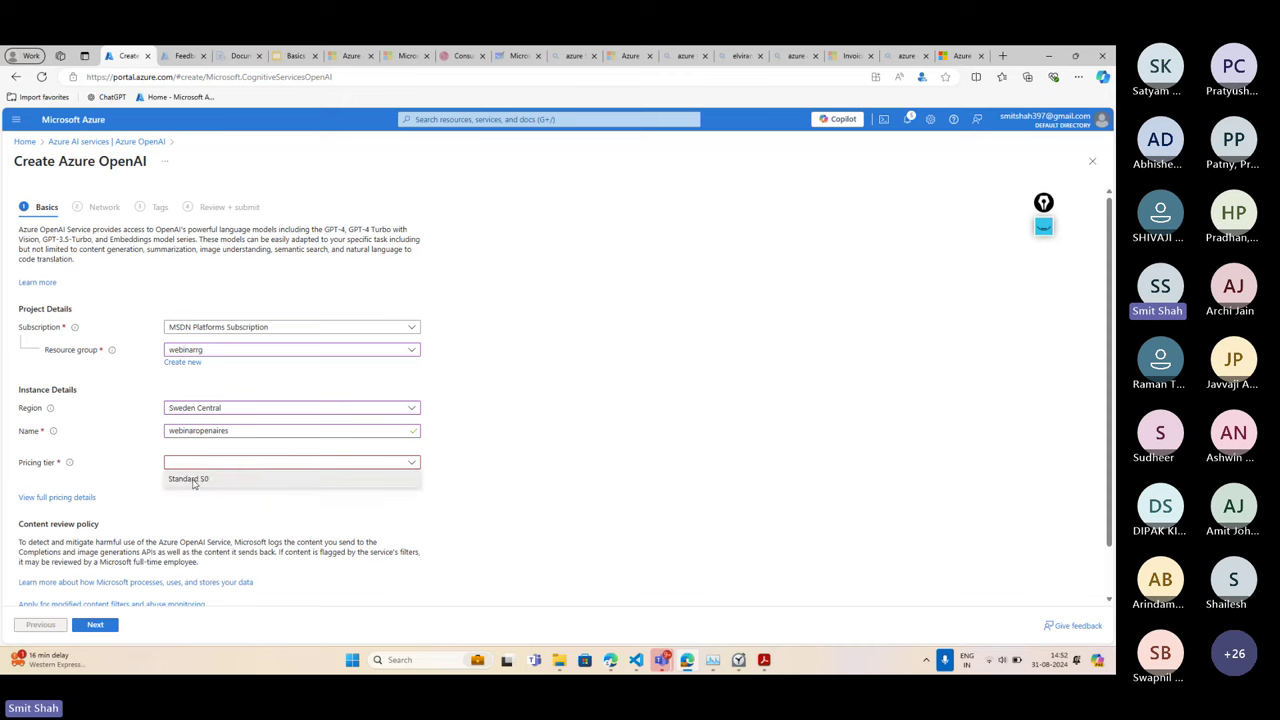
left_click(194, 482)
scroll(224, 521, "down", 2)
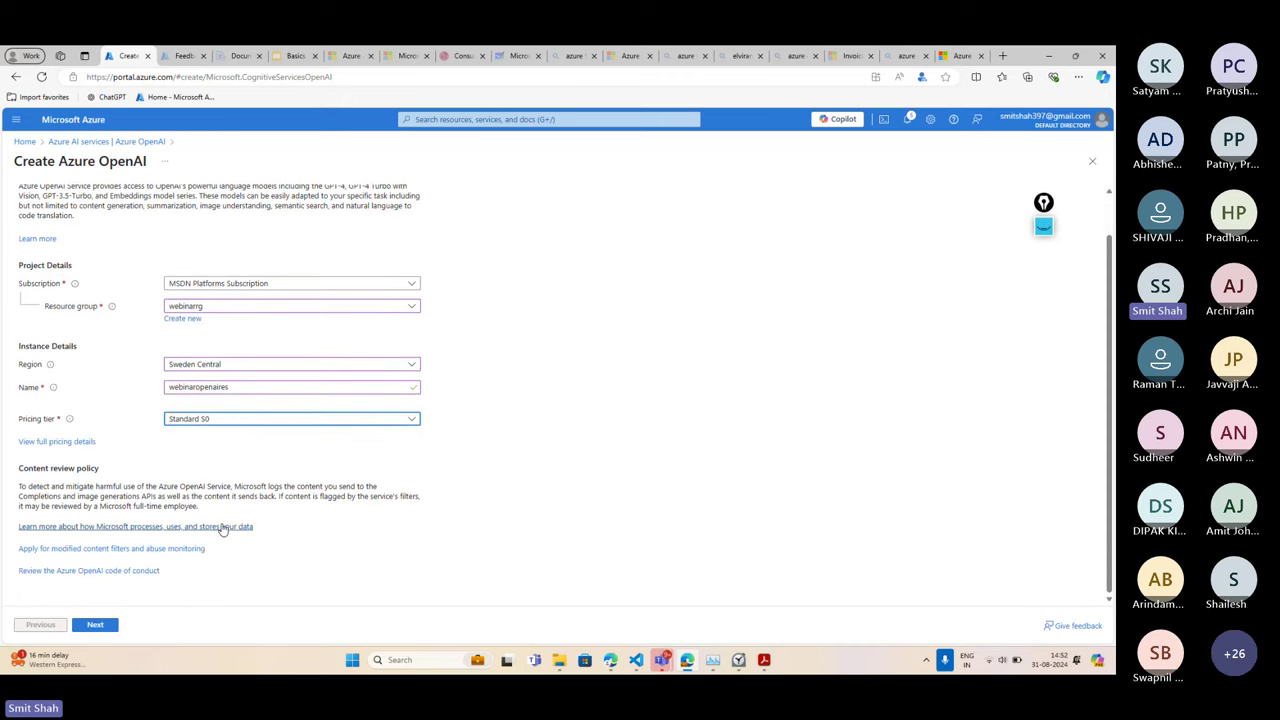
left_click(96, 626)
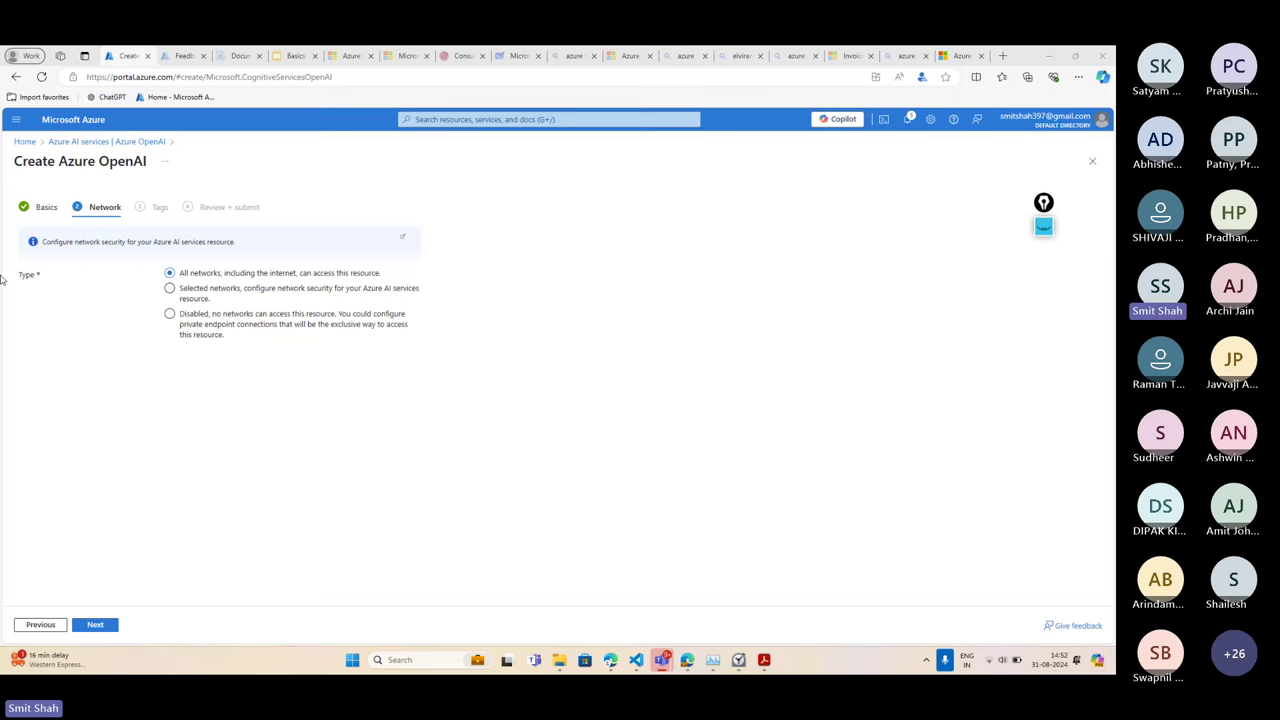
Box the All networks access option in blue and annotate it with an arrow and the handwritten note "public-endpoint (authentication)"
left_click(169, 272)
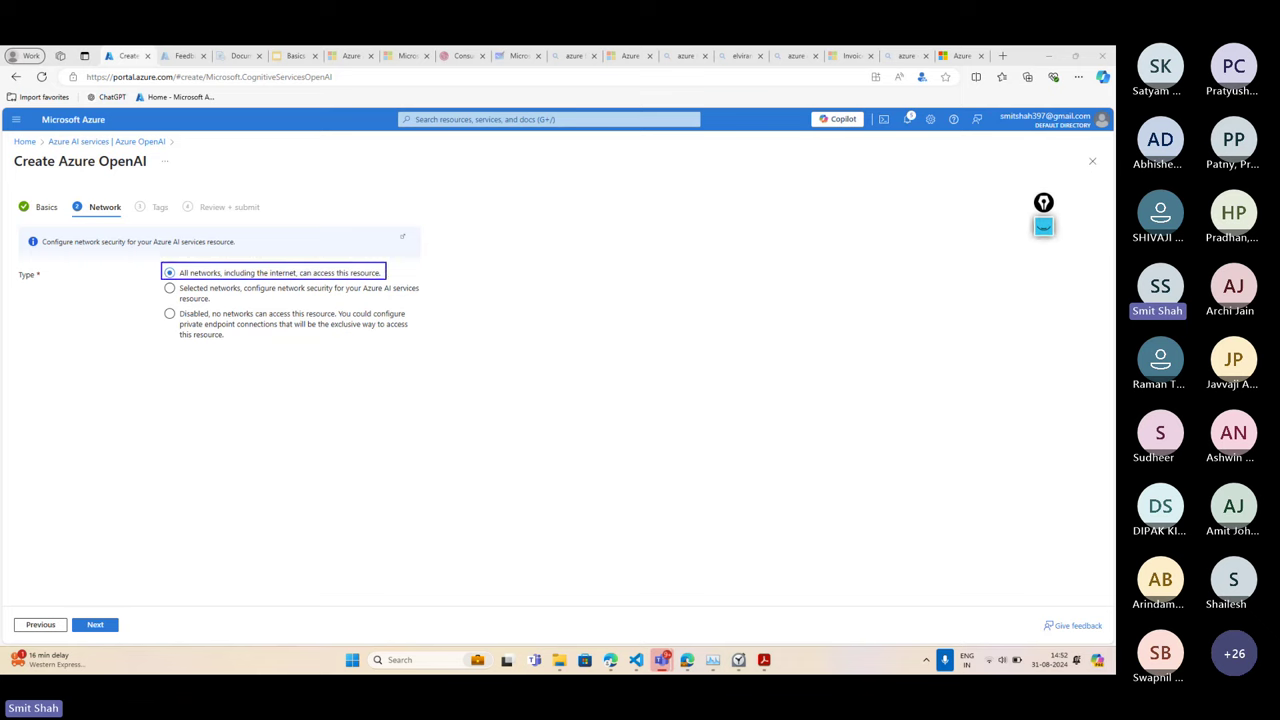
mouse_move(391, 280)
left_mouse_down()
mouse_move(538, 291)
mouse_move(567, 262)
mouse_move(628, 274)
mouse_move(694, 256)
mouse_move(706, 238)
left_mouse_up()
mouse_move(704, 250)
left_mouse_down()
mouse_move(704, 274)
mouse_move(712, 252)
mouse_move(750, 258)
left_mouse_up()
mouse_move(756, 240)
left_mouse_down()
mouse_move(756, 264)
mouse_move(768, 246)
mouse_move(796, 264)
mouse_move(890, 256)
mouse_move(922, 236)
mouse_move(932, 248)
left_mouse_up()
left_click_drag(942, 232, 994, 242)
mouse_move(988, 216)
left_mouse_down()
mouse_move(1000, 240)
mouse_move(986, 250)
left_mouse_up()
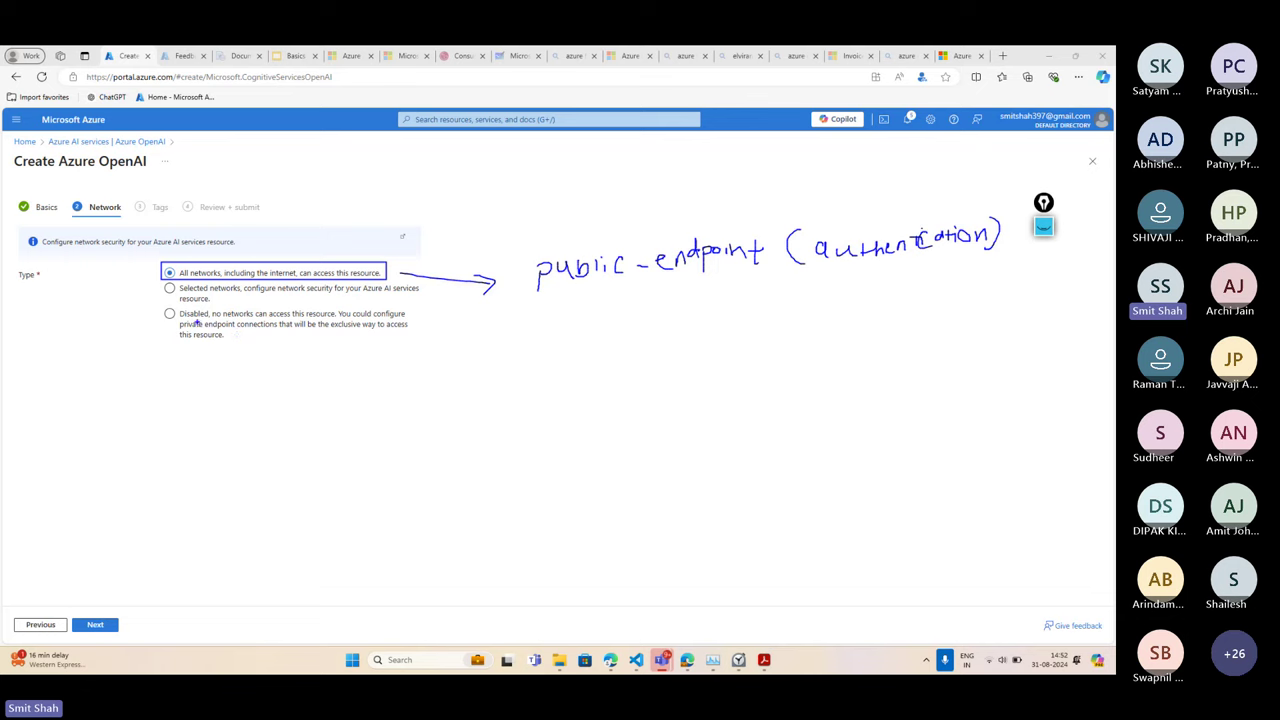
Box the Selected networks option in red and annotate it with the handwritten note "public-endpoint (certain IP addresses)"
mouse_move(169, 288)
left_mouse_down()
mouse_move(414, 304)
mouse_move(340, 284)
left_mouse_up()
mouse_move(420, 306)
left_mouse_down()
mouse_move(450, 305)
mouse_move(491, 332)
mouse_move(513, 314)
left_mouse_up()
left_click_drag(518, 296, 519, 318)
mouse_move(532, 300)
left_mouse_down()
mouse_move(533, 316)
mouse_move(618, 314)
left_mouse_up()
mouse_move(618, 316)
left_mouse_down()
mouse_move(646, 290)
mouse_move(656, 335)
left_mouse_up()
left_click_drag(655, 304, 666, 312)
left_click_drag(682, 303, 712, 320)
mouse_move(704, 306)
left_mouse_down()
mouse_move(776, 330)
mouse_move(776, 316)
mouse_move(944, 316)
mouse_move(956, 304)
left_mouse_up()
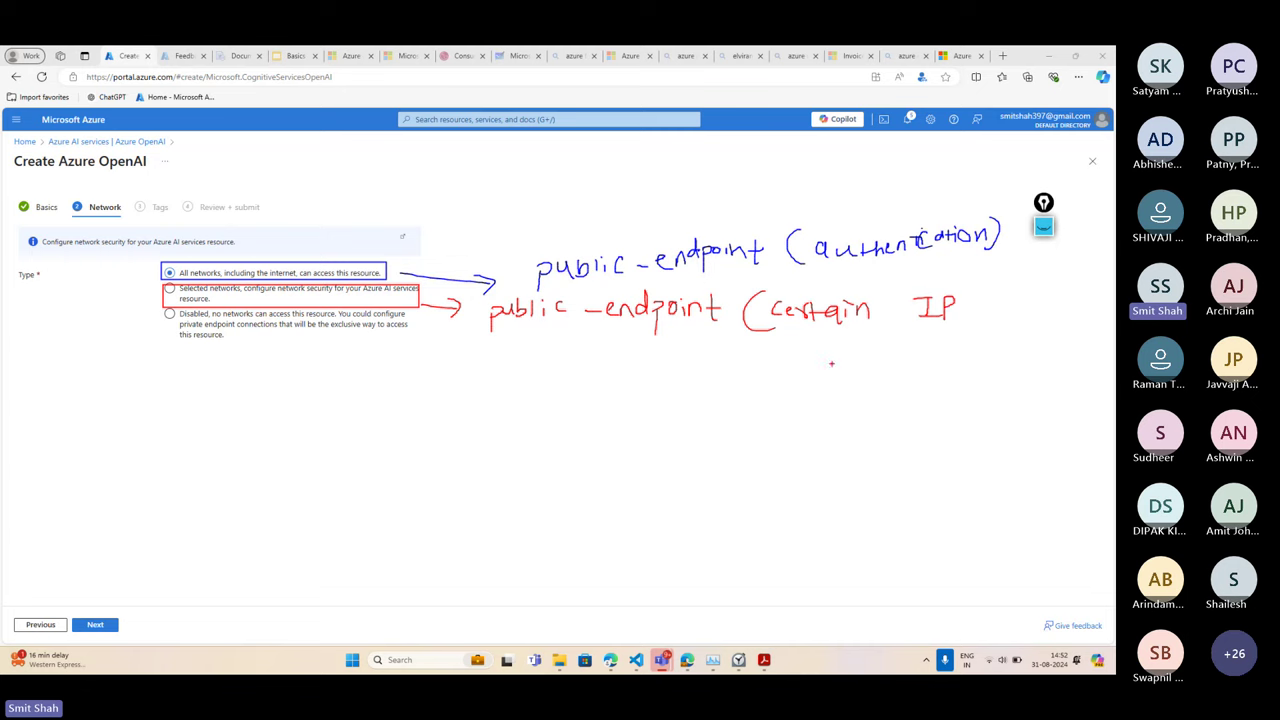
mouse_move(831, 364)
left_mouse_down()
mouse_move(958, 352)
mouse_move(960, 380)
left_mouse_up()
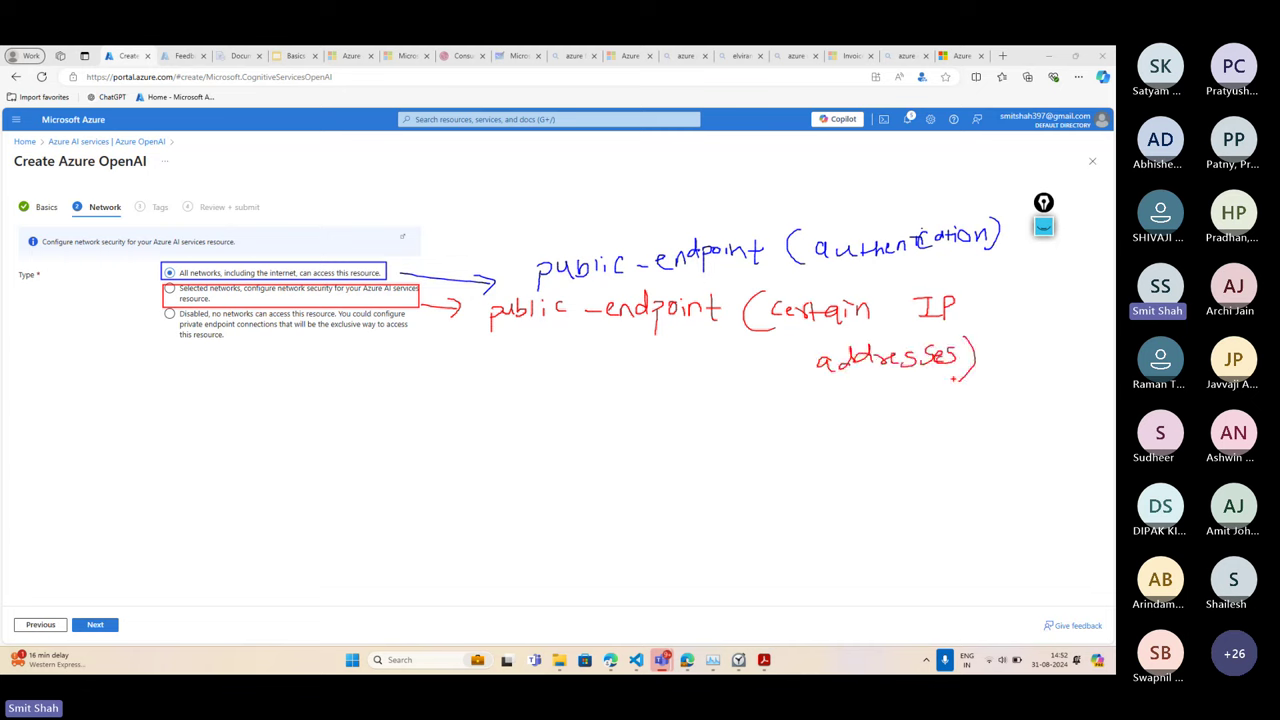
Sketch a red box labelled IT below the network options, write "4 people" inside and circle the text
mouse_move(423, 468)
left_mouse_down()
mouse_move(549, 496)
mouse_move(428, 464)
mouse_move(462, 429)
left_mouse_up()
mouse_move(448, 433)
left_mouse_down()
mouse_move(448, 448)
mouse_move(478, 452)
left_mouse_up()
mouse_move(474, 437)
left_mouse_down()
mouse_move(492, 430)
mouse_move(455, 514)
mouse_move(474, 522)
mouse_move(504, 500)
mouse_move(506, 521)
left_mouse_up()
mouse_move(516, 484)
left_mouse_down()
mouse_move(517, 504)
mouse_move(576, 528)
mouse_move(527, 475)
left_mouse_up()
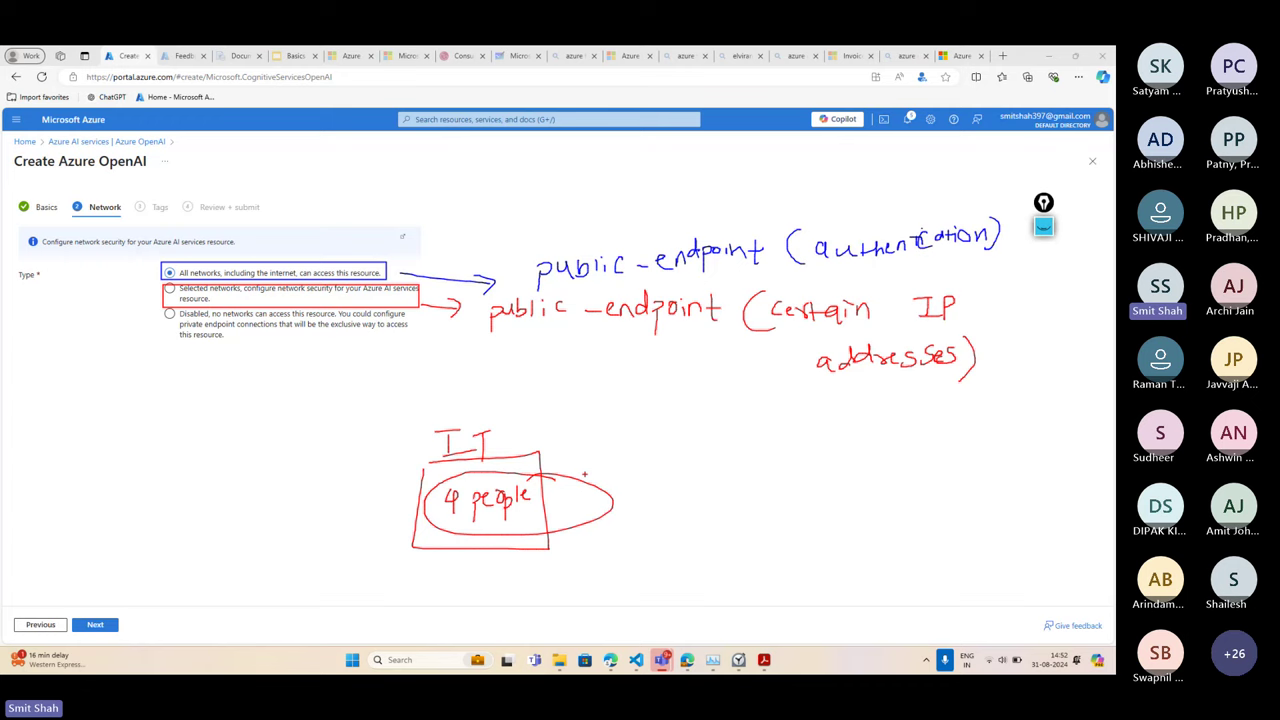
Undo all strokes of the IT box sketch, keeping the notes beside the network options
key("ctrl+z")
key("ctrl+z")
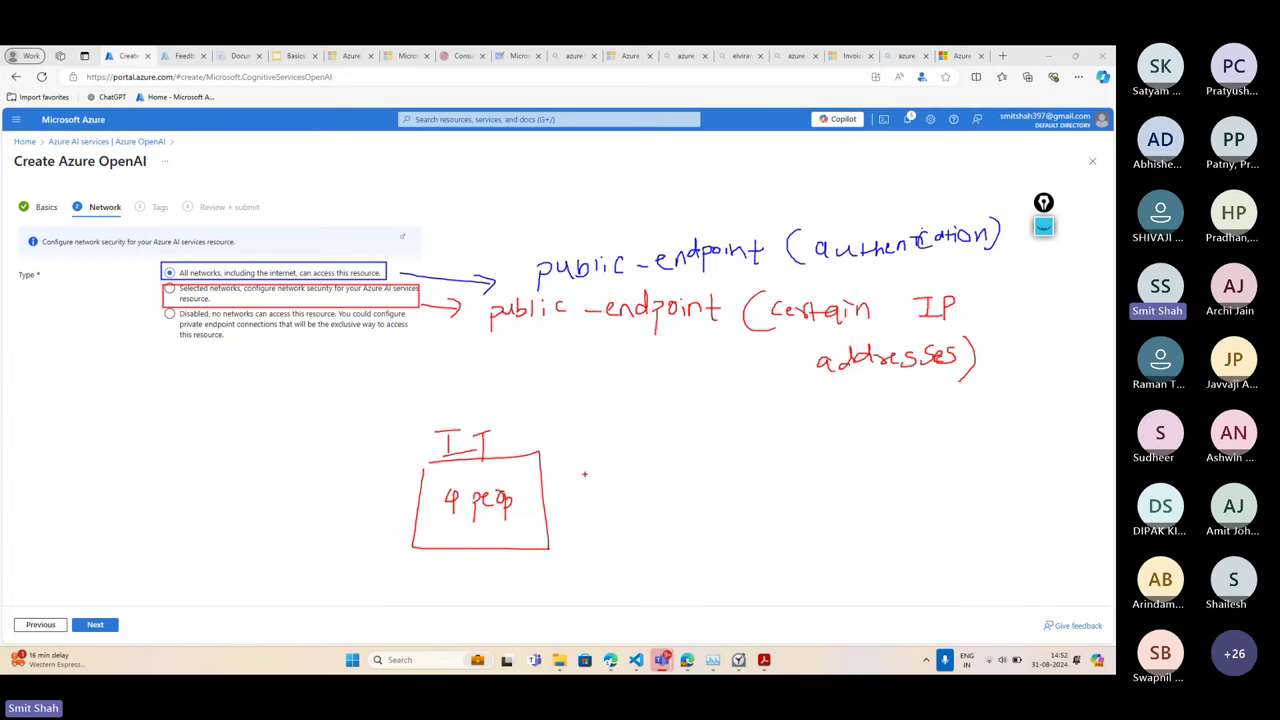
key("ctrl+z")
key("ctrl+z")
key("ctrl+z")
key("ctrl+z")
key("ctrl+z")
key("ctrl+z")
key("ctrl+z")
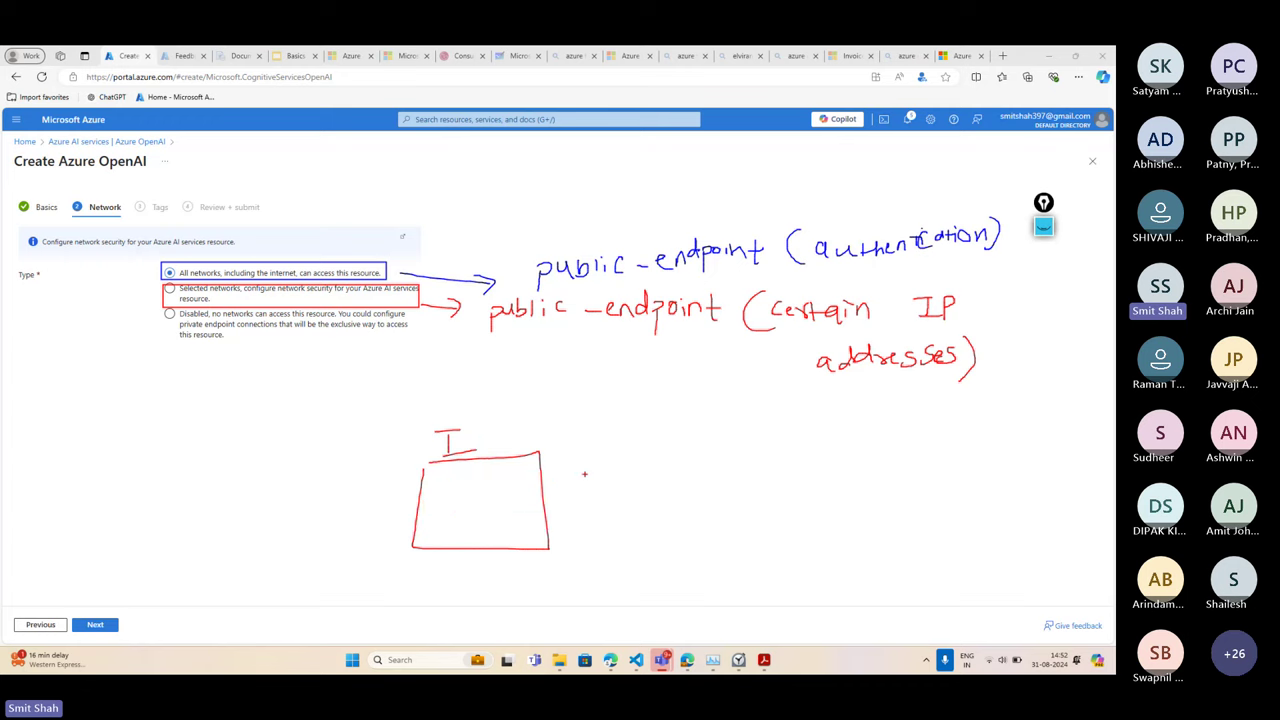
key("ctrl+z")
key("ctrl+z")
key("ctrl+z")
key("ctrl+z")
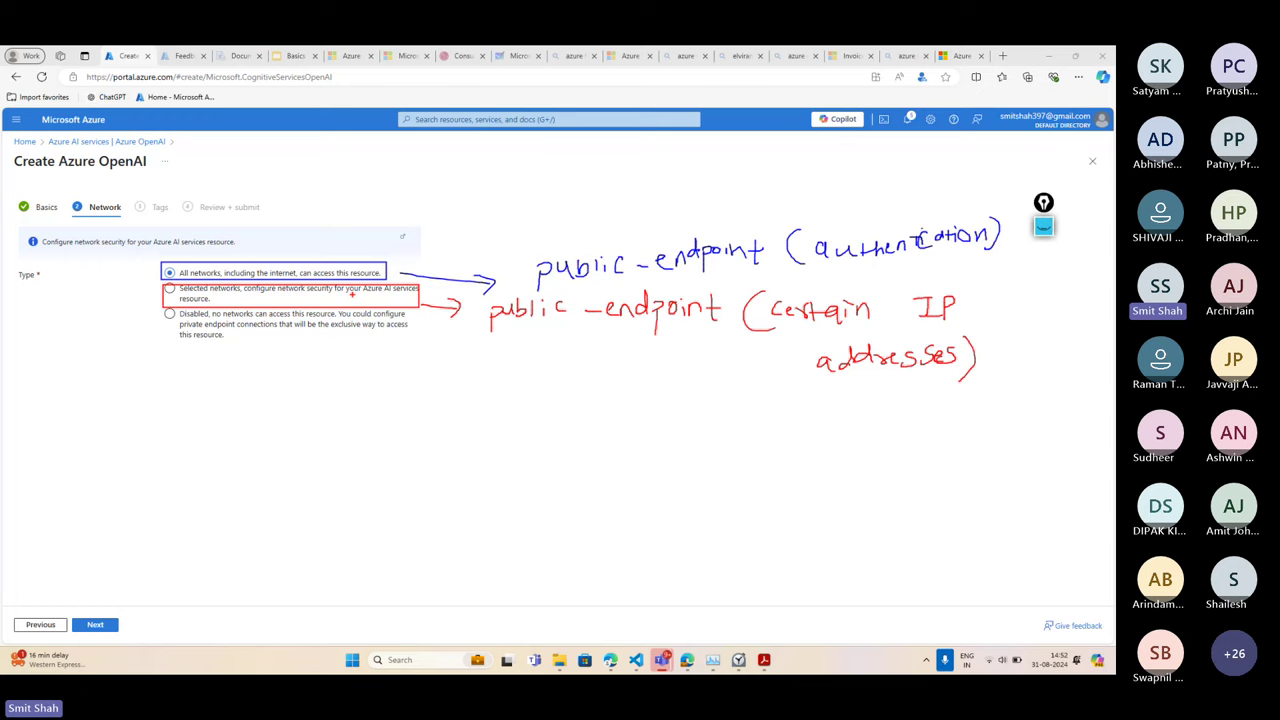
Box the Disabled network option in blue and annotate it with an arrow and the handwritten note "private network"
left_click_drag(160, 308, 404, 348)
left_click_drag(317, 357, 366, 421)
left_click_drag(365, 402, 451, 404)
left_click(413, 393)
left_click_drag(455, 400, 540, 410)
left_click_drag(542, 406, 562, 412)
left_click_drag(552, 404, 596, 406)
left_click_drag(596, 398, 610, 410)
left_click(607, 407)
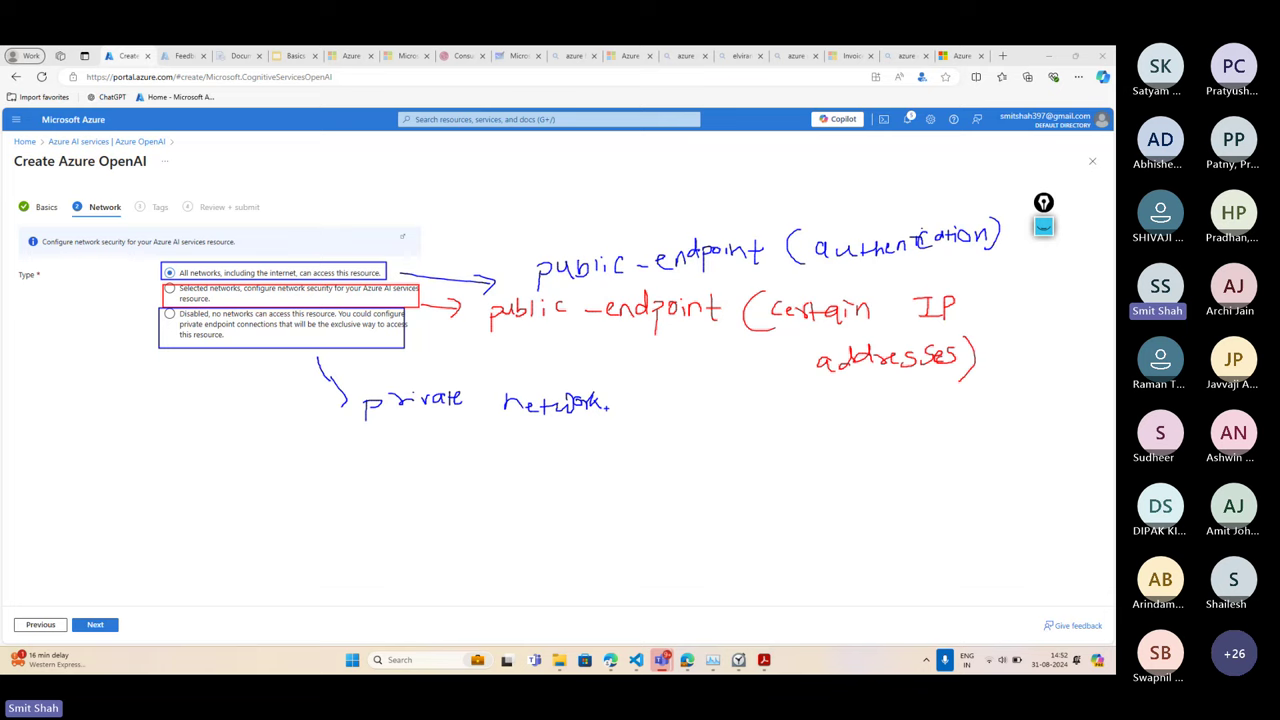
Add the handwritten note "(private endpoint)" beneath the "private network" annotation
scroll(170, 258, "up", 2)
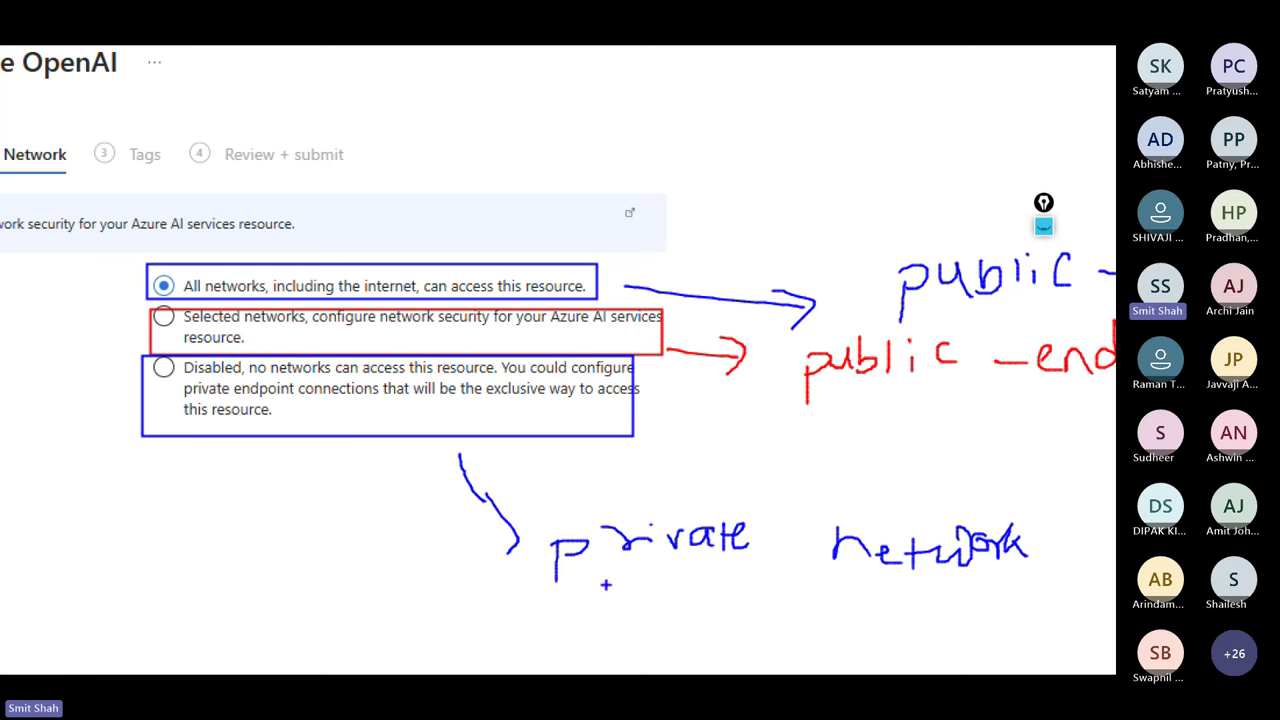
mouse_move(575, 585)
left_mouse_down()
mouse_move(576, 640)
mouse_move(606, 612)
mouse_move(630, 610)
mouse_move(646, 630)
mouse_move(690, 606)
mouse_move(704, 621)
mouse_move(800, 628)
mouse_move(822, 606)
mouse_move(902, 612)
left_mouse_up()
left_click(662, 600)
left_click(742, 620)
left_click(832, 608)
mouse_move(894, 600)
left_mouse_down()
mouse_move(910, 602)
mouse_move(898, 628)
left_mouse_up()
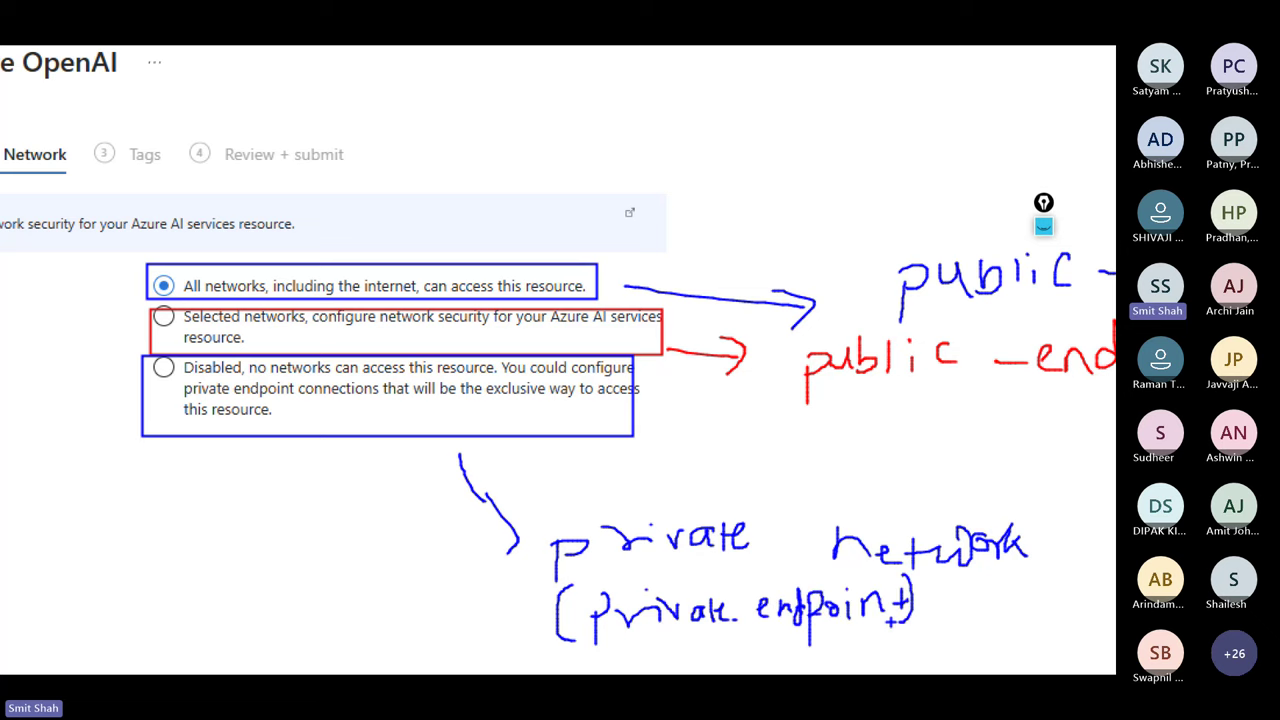
Clear the drawn annotations, keep access open to all networks and continue to the resource tags
key("Escape")
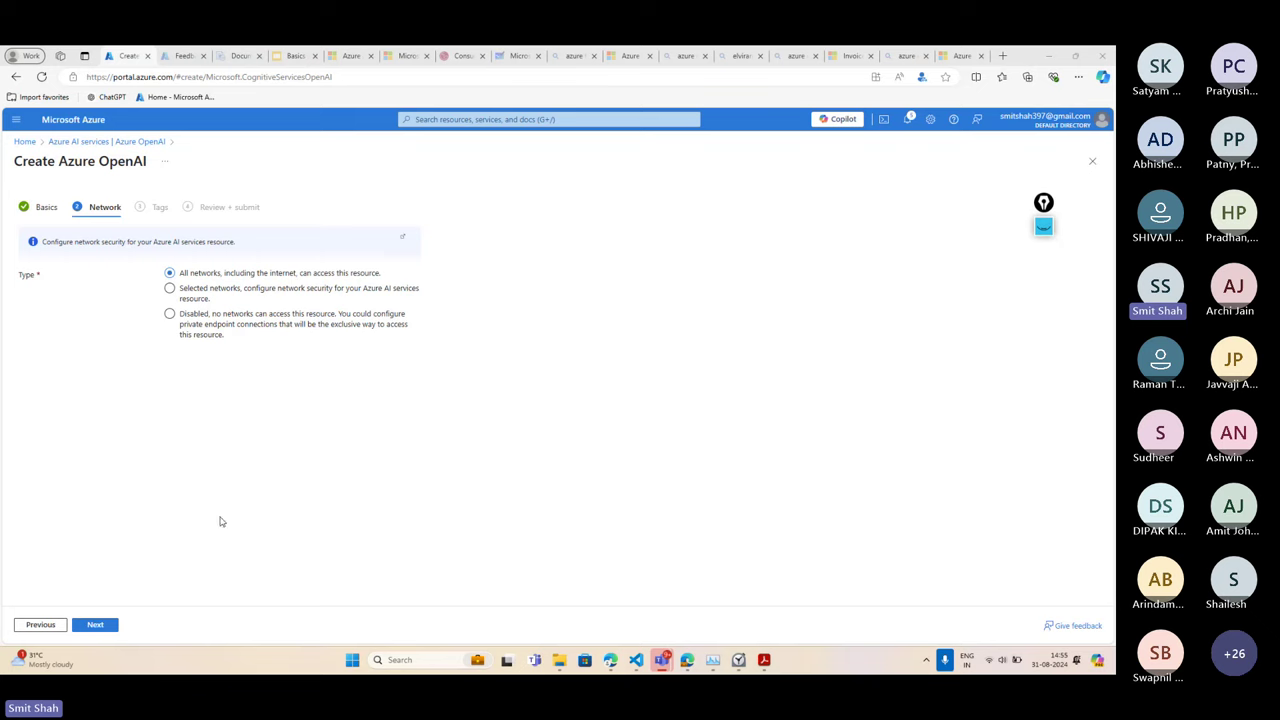
left_click(95, 628)
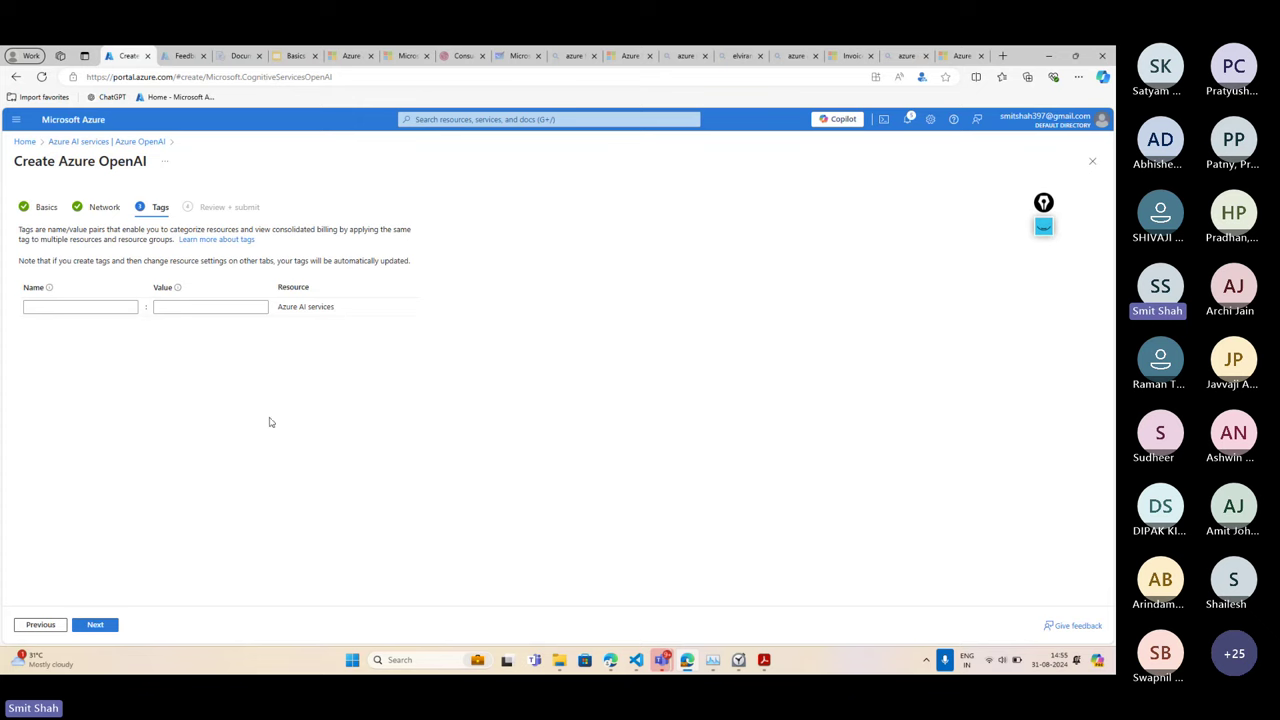
Handwrite a note starting with "100" beside the empty tag fields, and clear it from the screen
left_click(1043, 226)
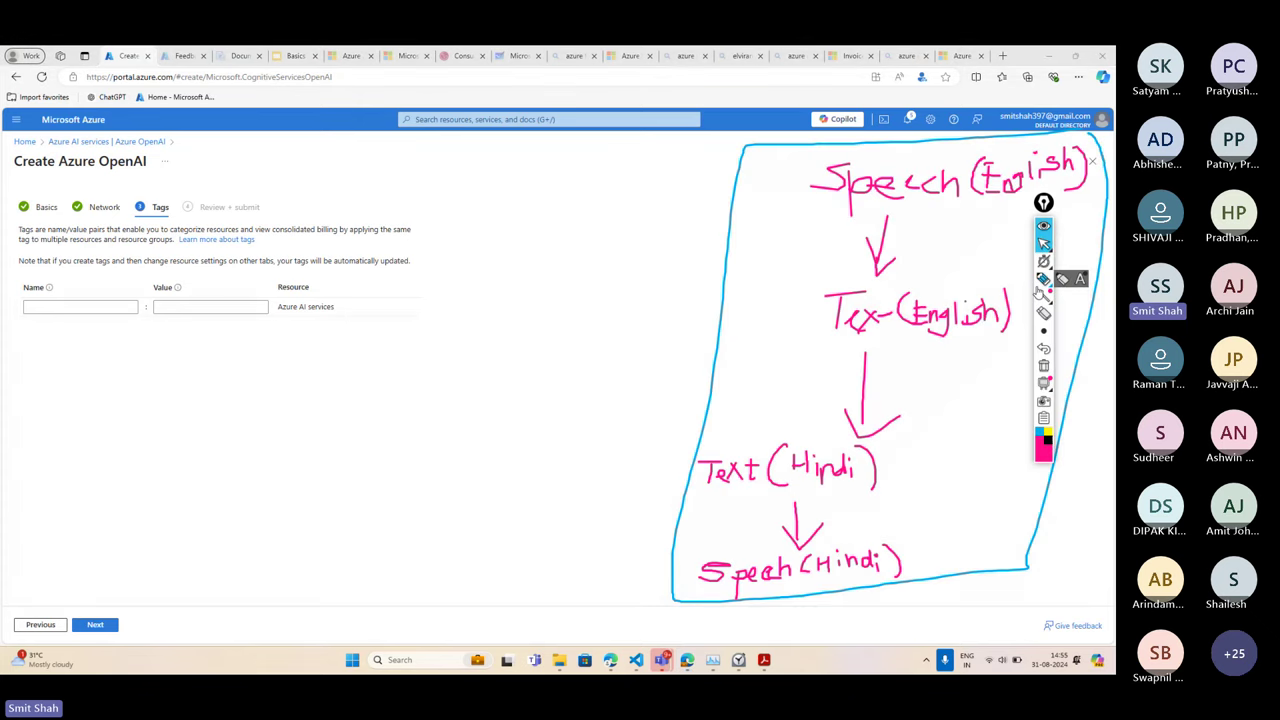
left_click(1043, 226)
left_click(1043, 278)
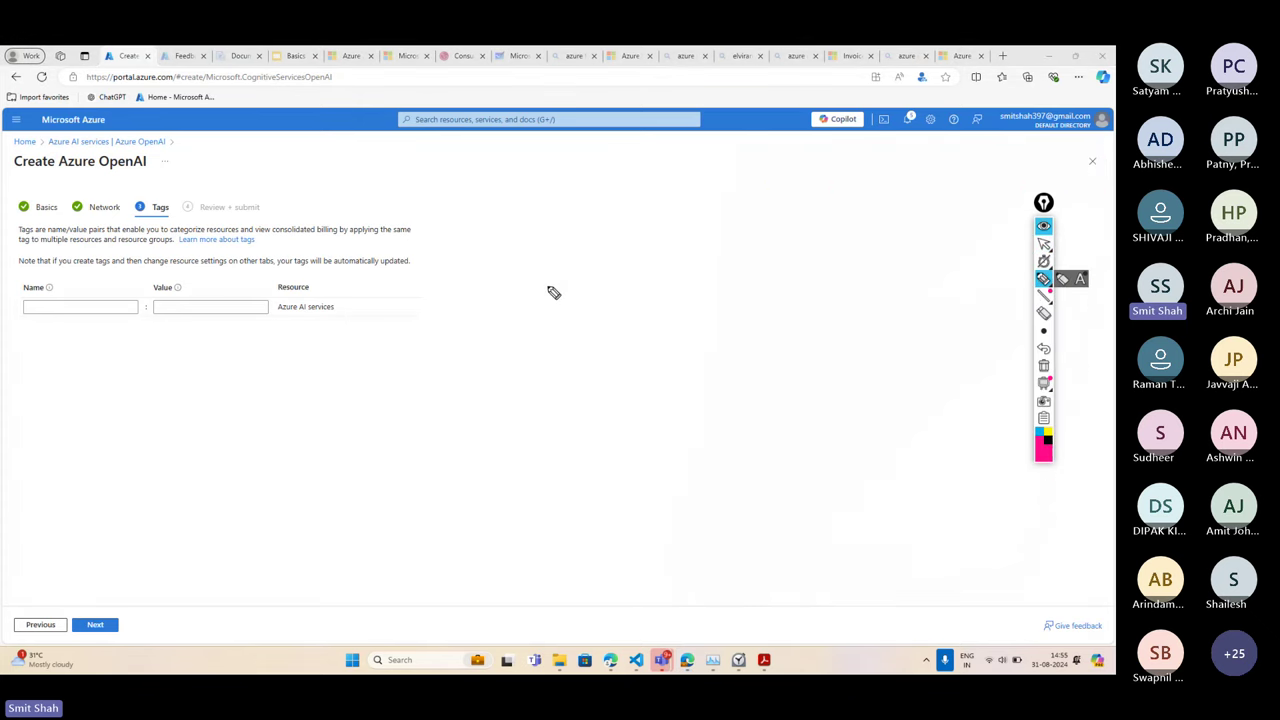
mouse_move(547, 270)
left_mouse_down()
mouse_move(547, 323)
mouse_move(578, 281)
left_mouse_up()
mouse_move(612, 282)
left_mouse_down()
mouse_move(790, 282)
mouse_move(797, 295)
left_mouse_up()
left_click(724, 283)
left_click_drag(800, 289, 807, 296)
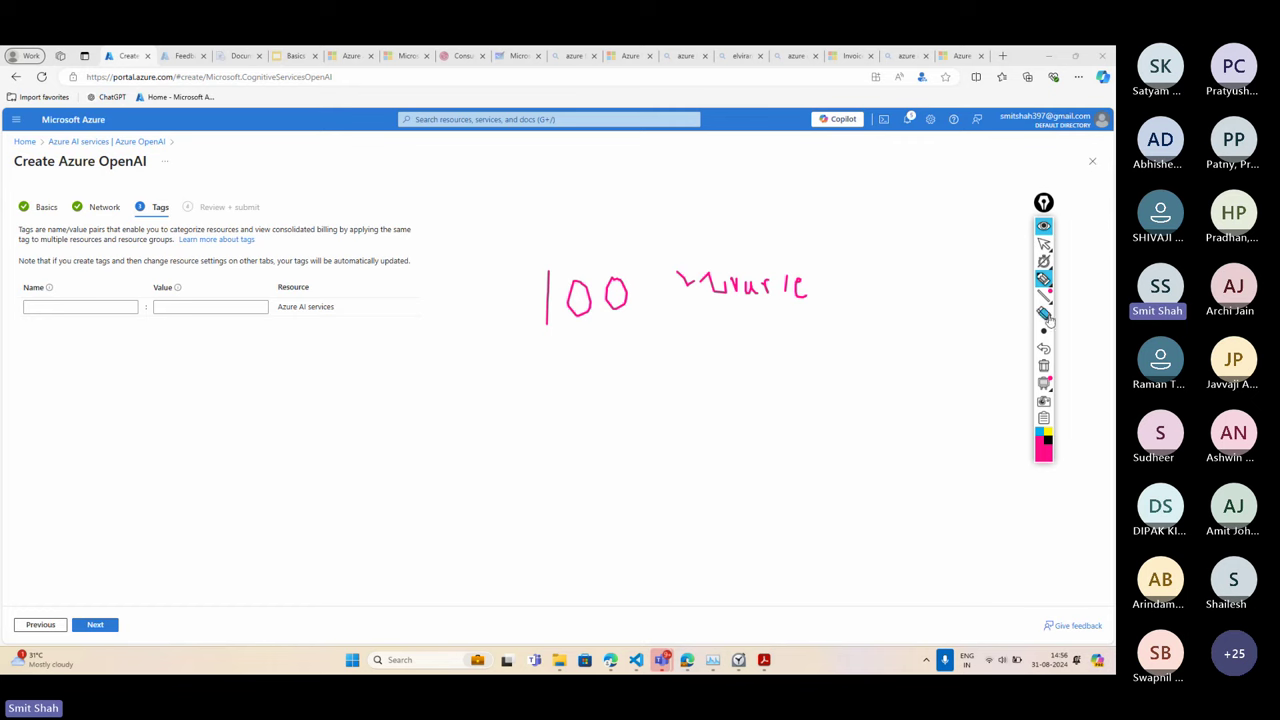
left_click(1044, 260)
left_click(1044, 243)
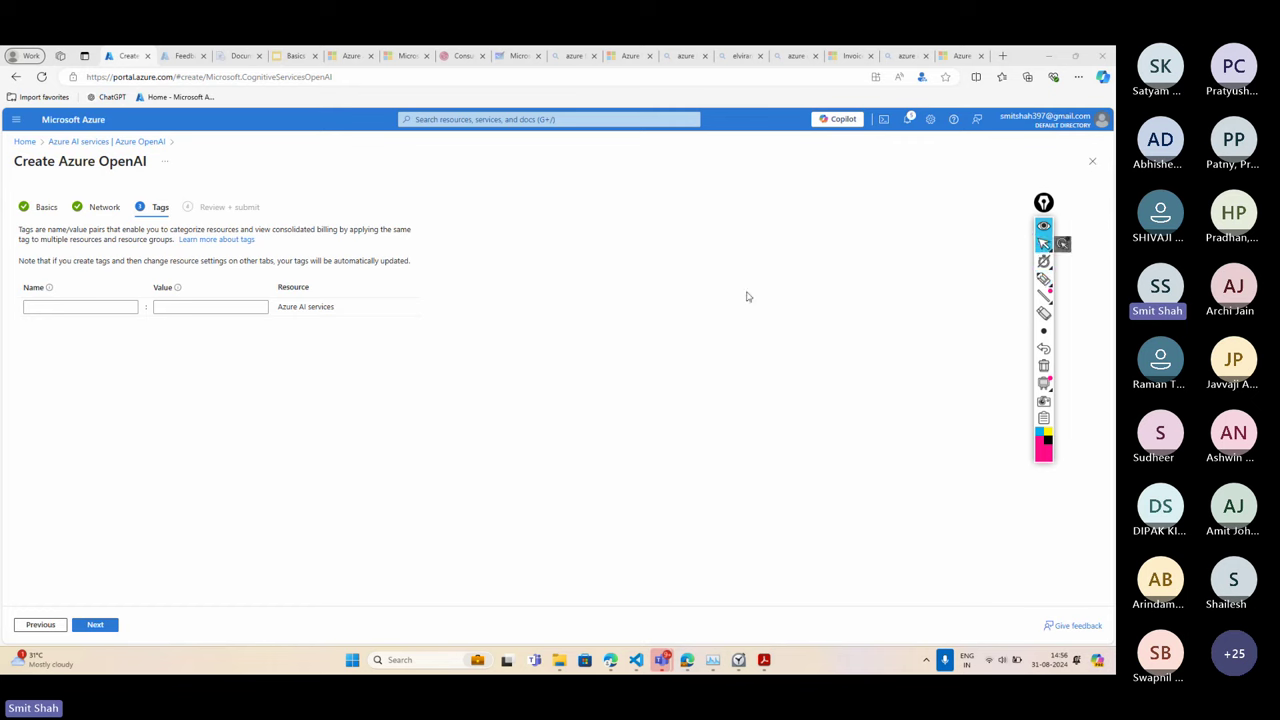
Revisit the Basics settings twice to review the instance name webinaropenaires, returning through the network settings to the tags each time
left_click(45, 210)
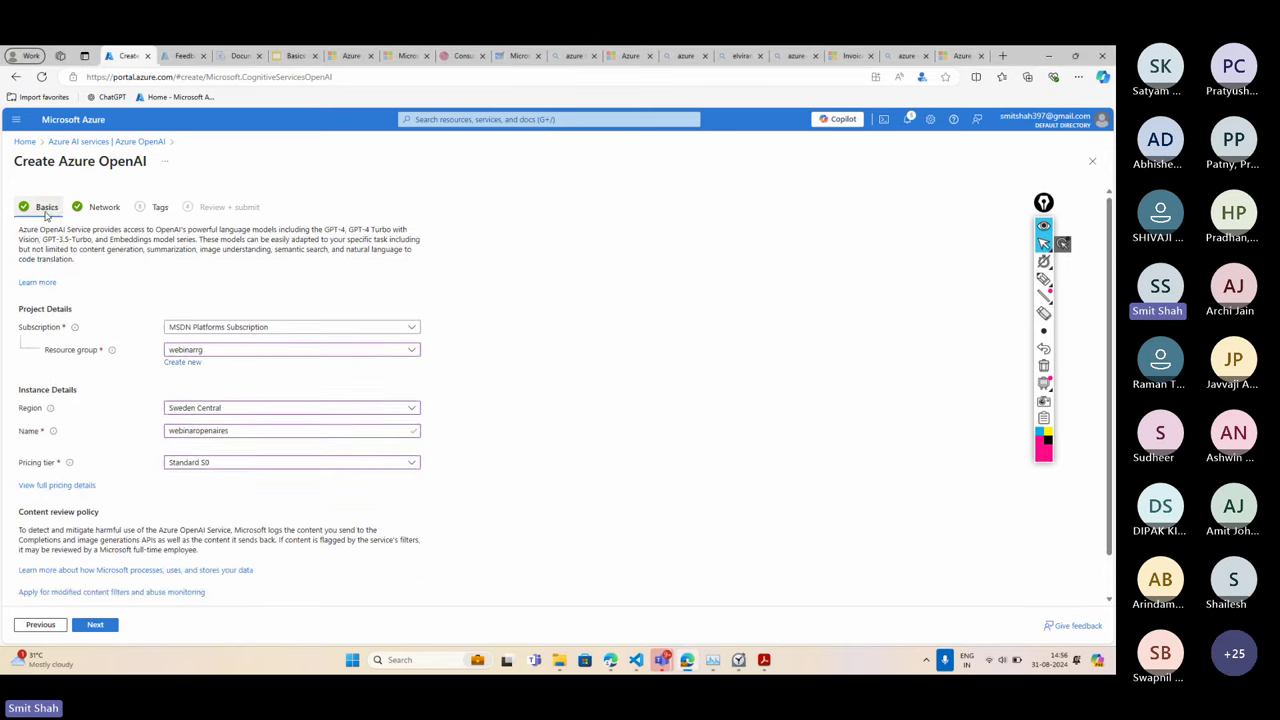
left_click_drag(239, 457, 157, 465)
left_click(153, 245)
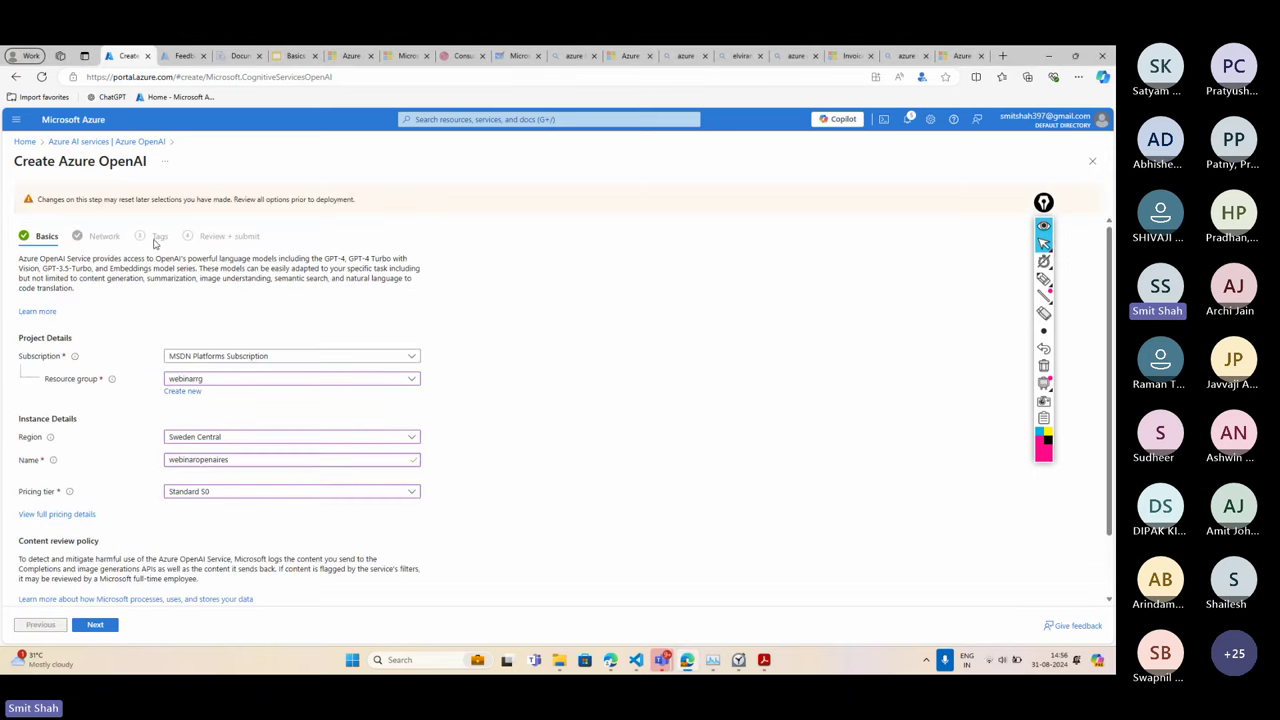
left_click(86, 624)
left_click(87, 624)
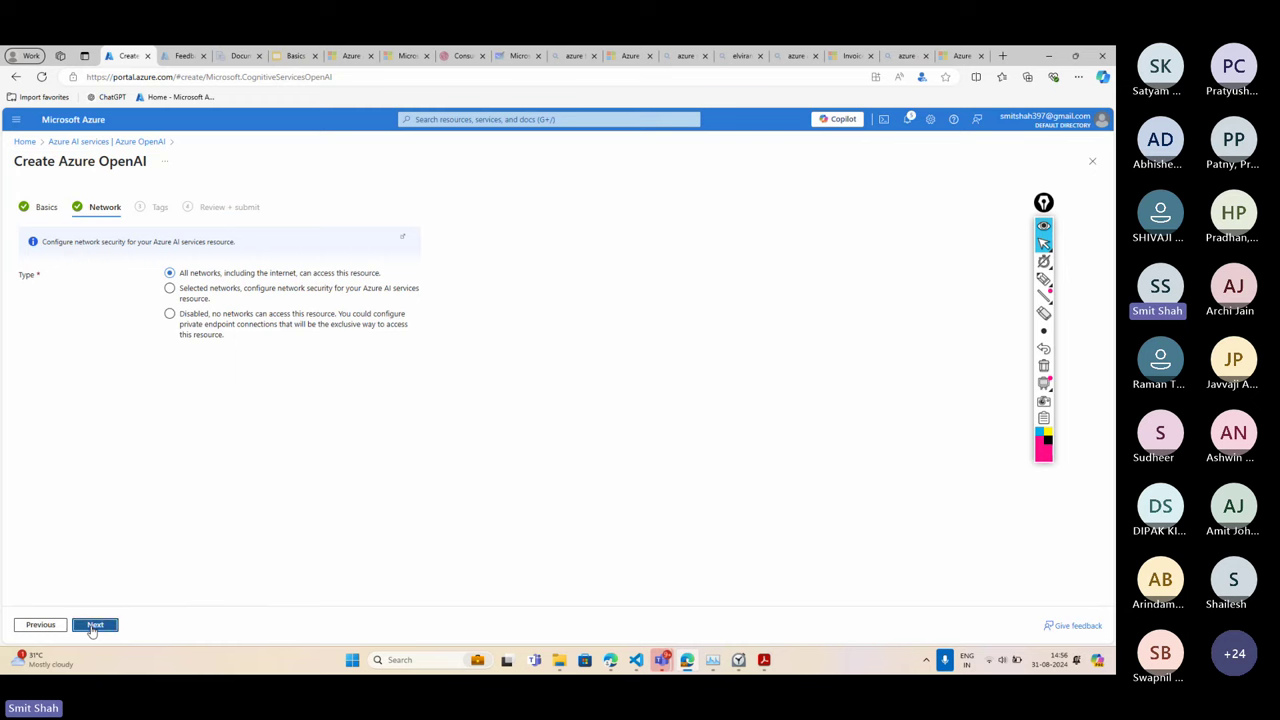
left_click(92, 625)
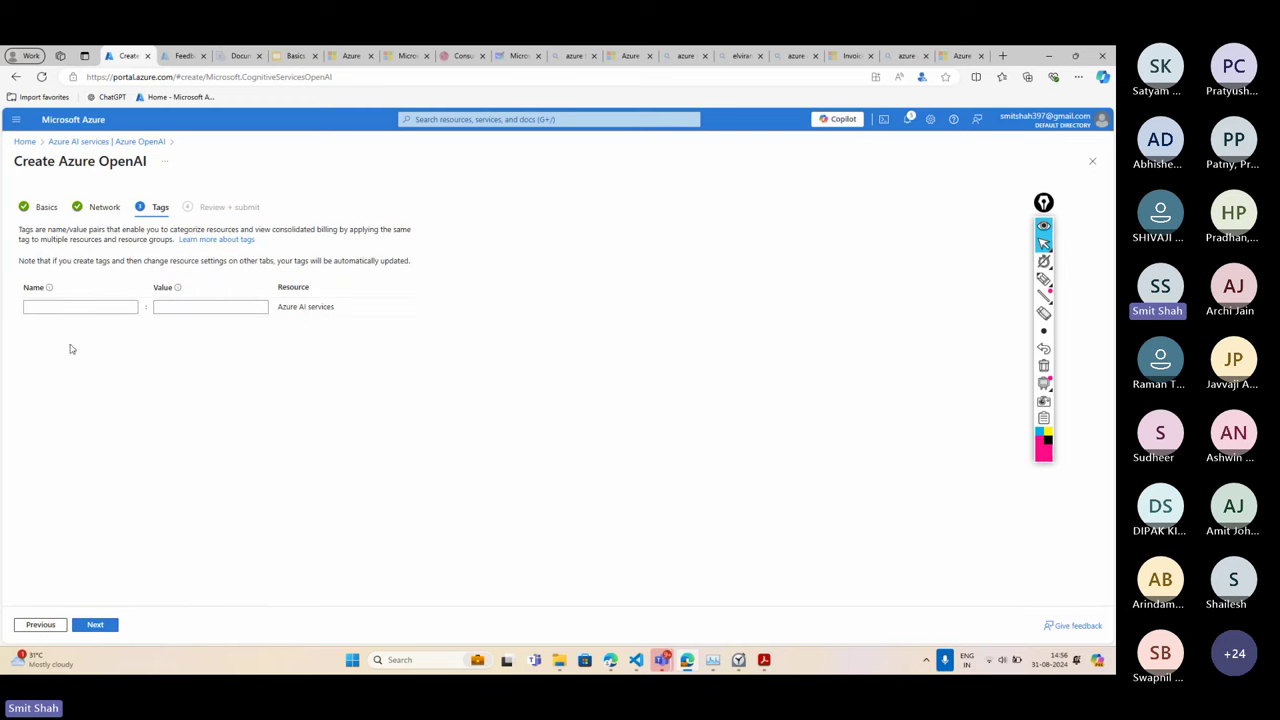
left_click(45, 210)
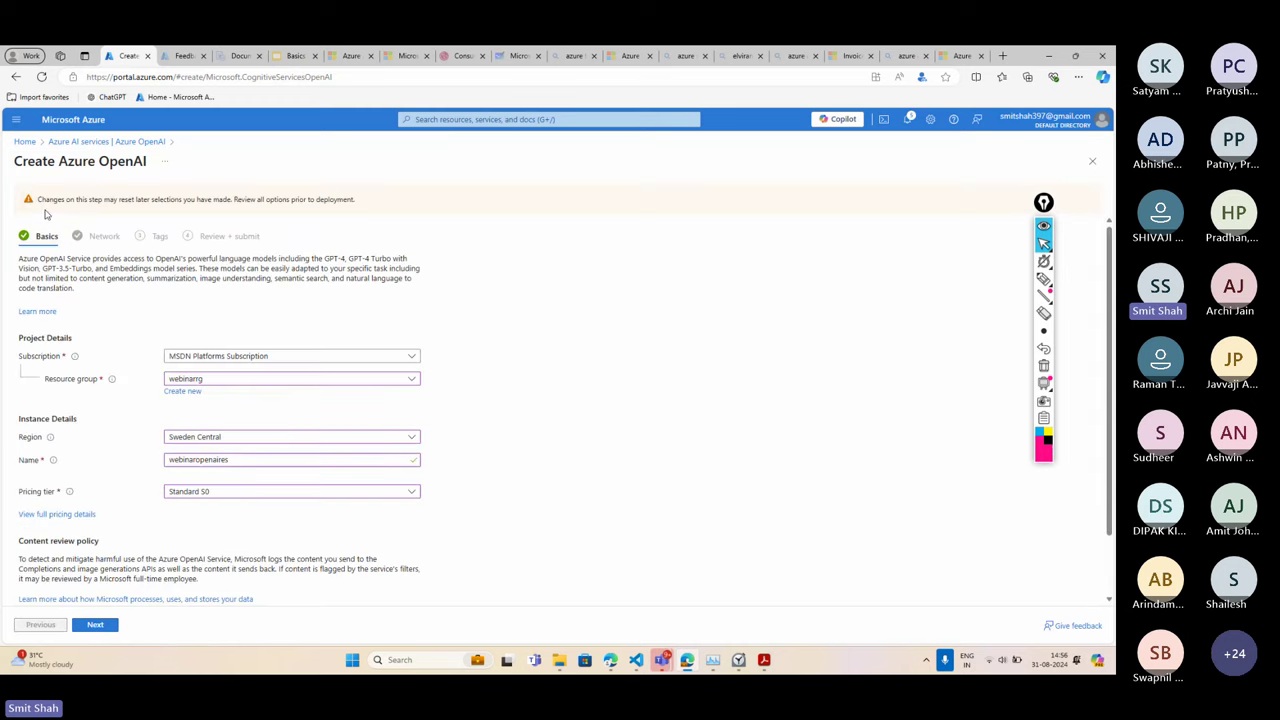
left_click_drag(237, 457, 139, 449)
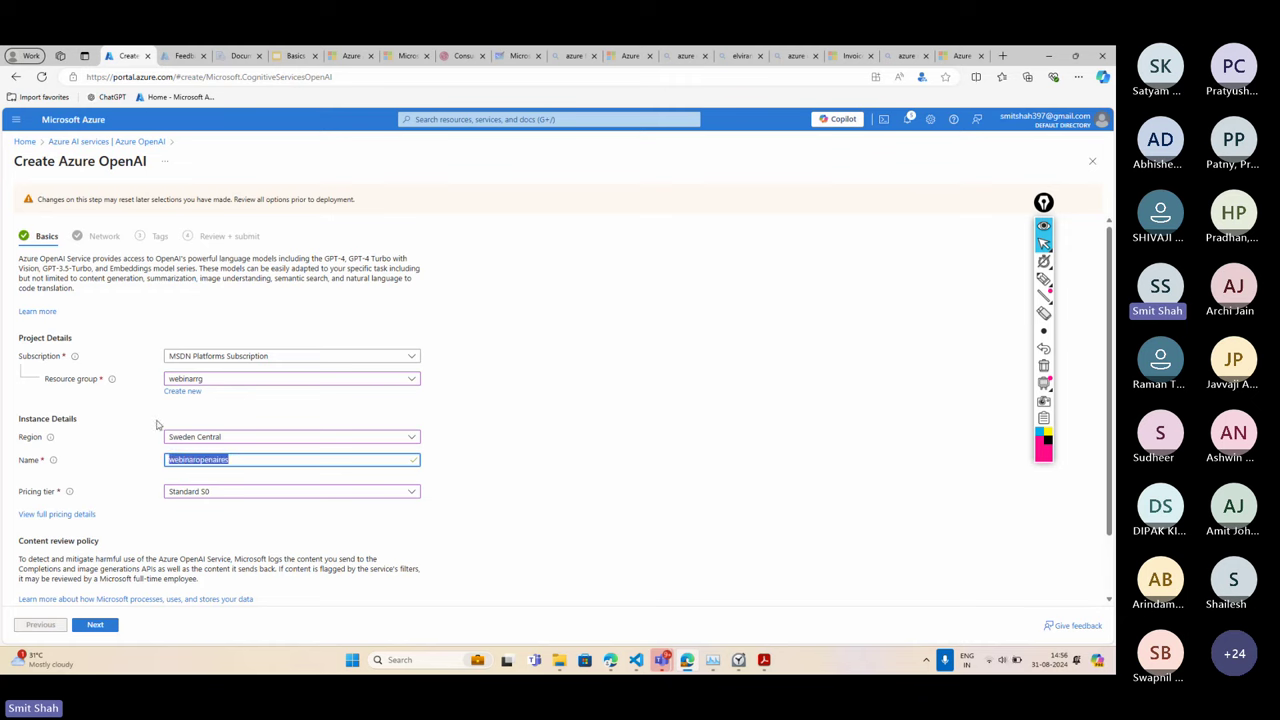
left_click(95, 625)
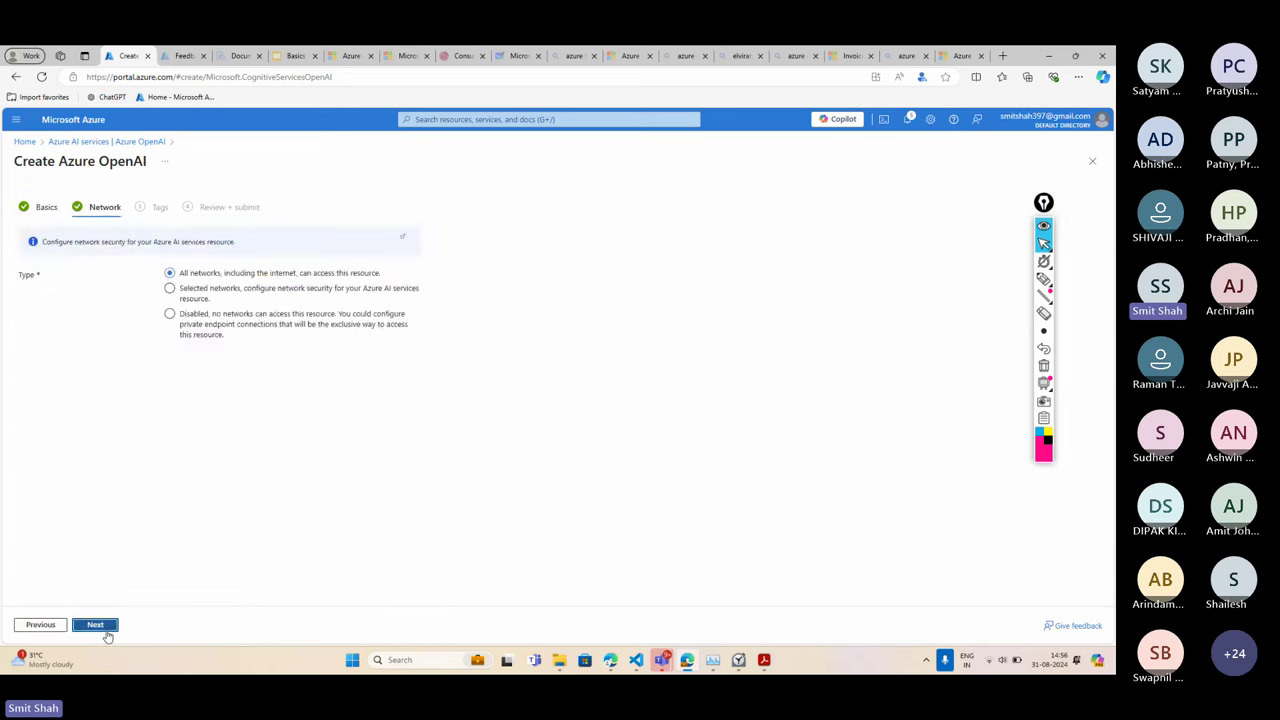
left_click(100, 628)
Add a resource tag named createdin with the value august
left_click(108, 307)
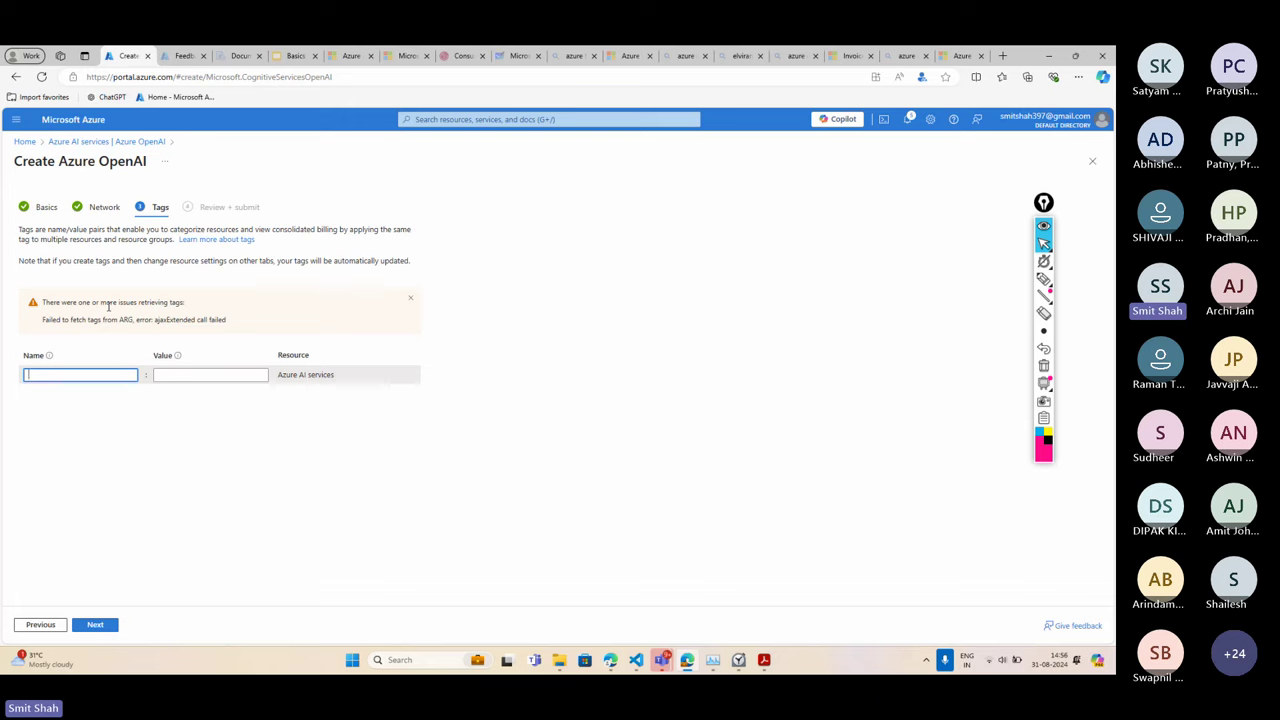
type("crea")
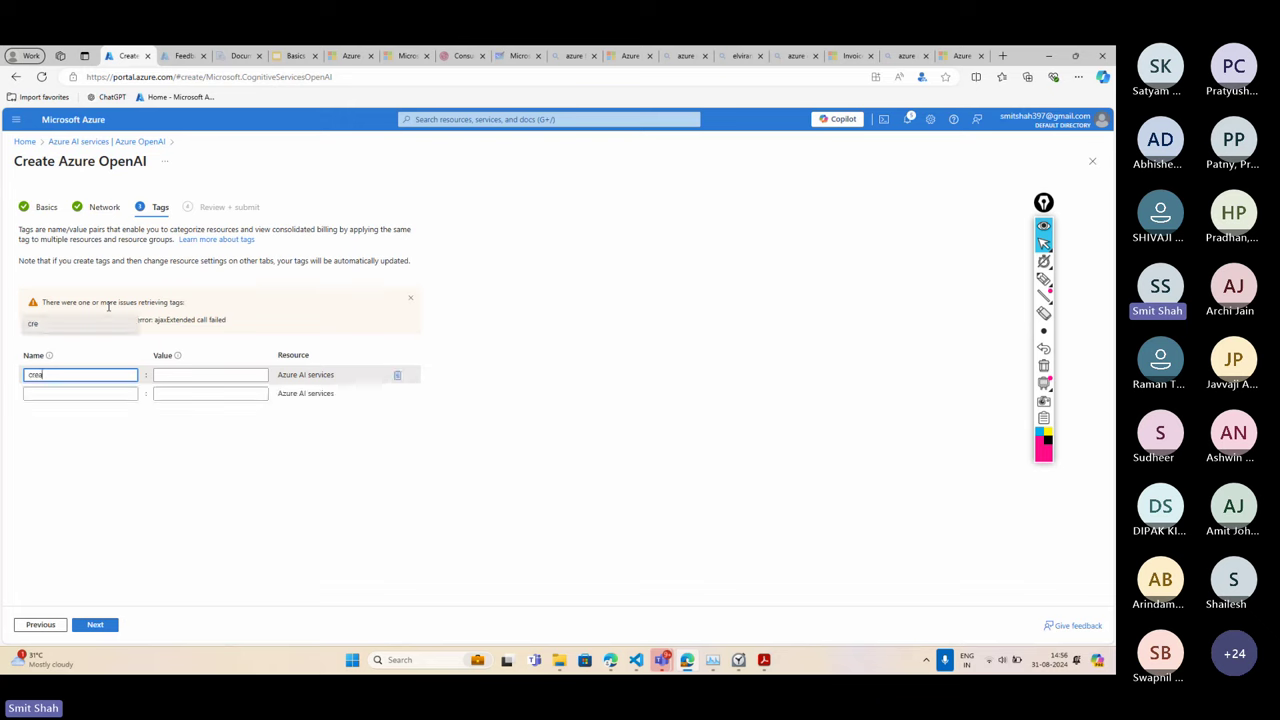
type("tedin")
left_click(214, 375)
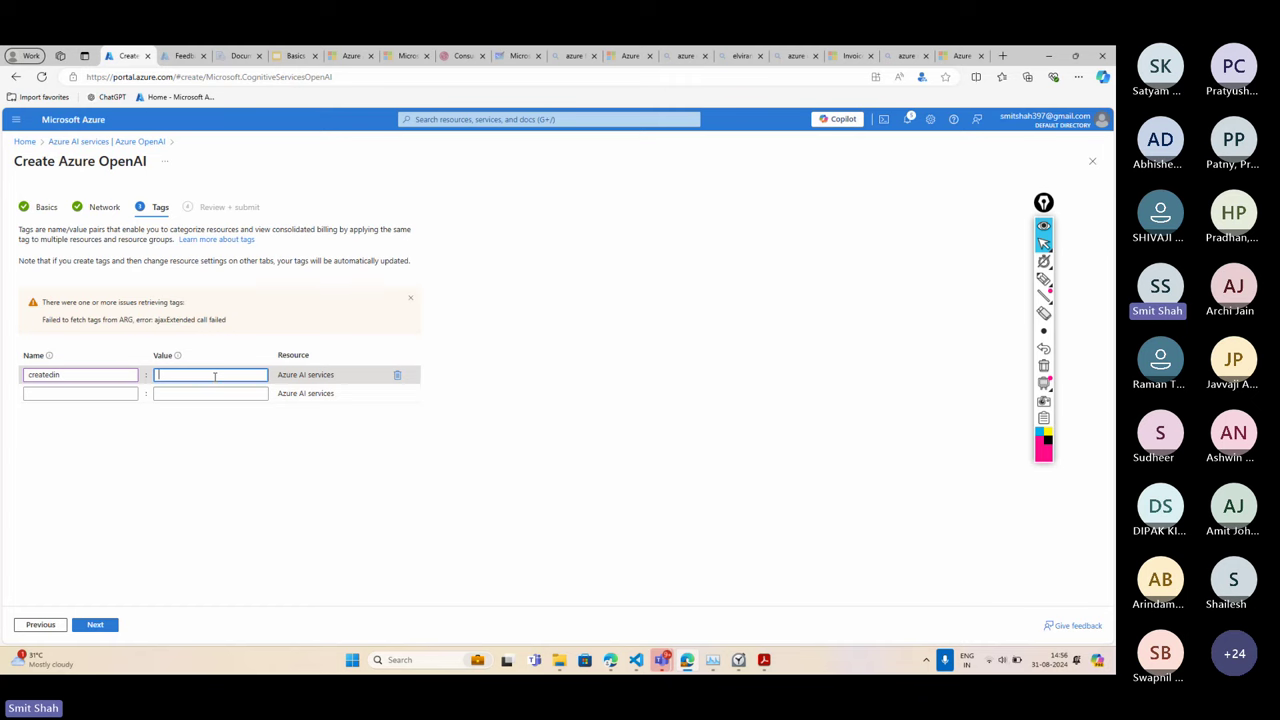
type("august")
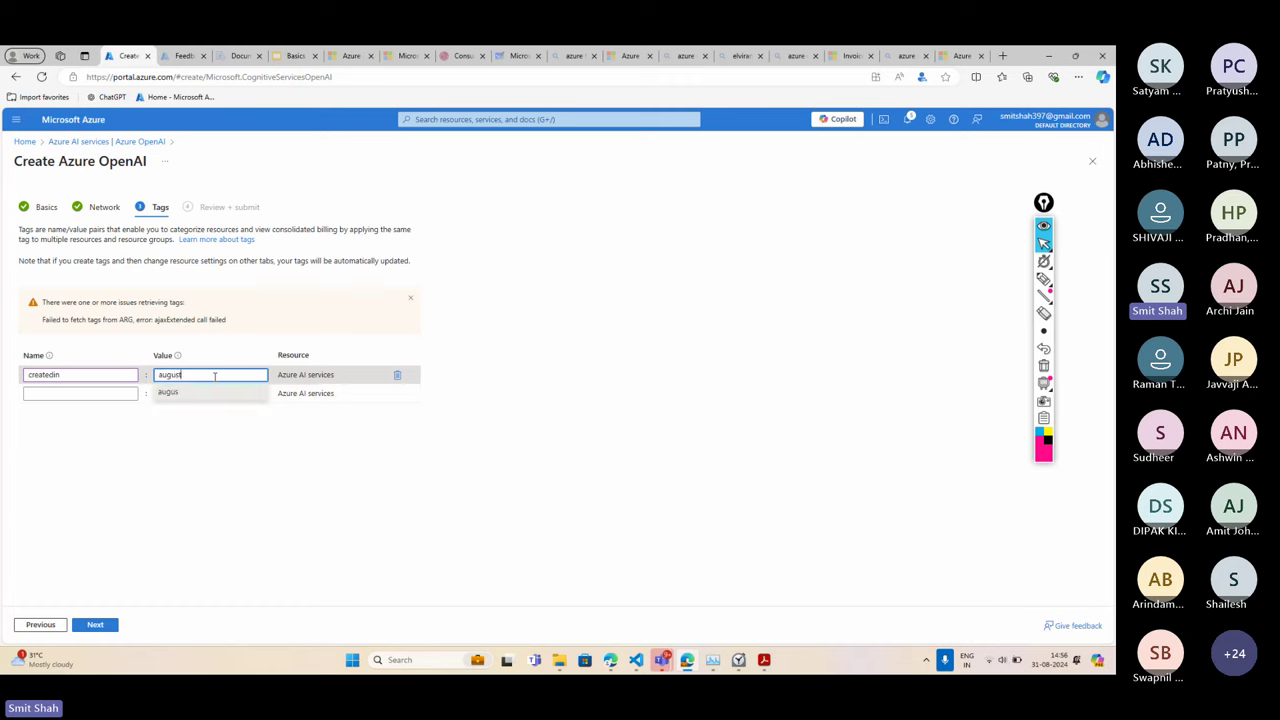
left_click(163, 500)
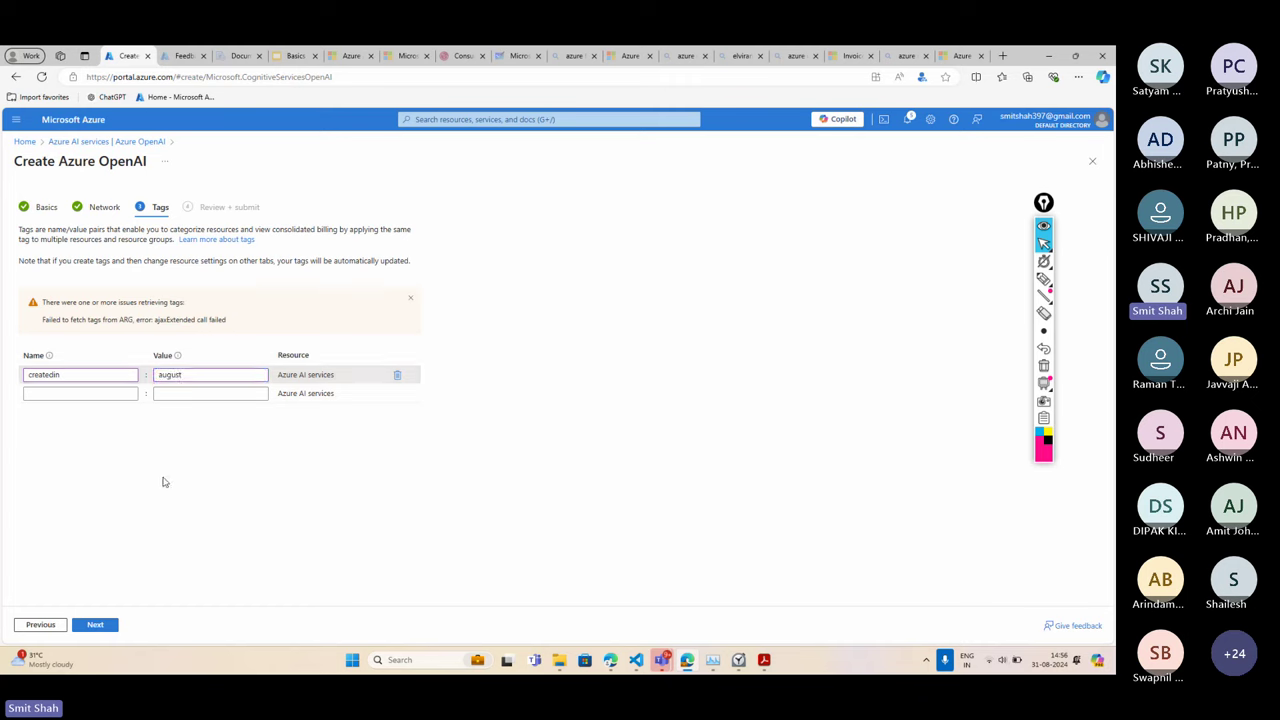
Add a second resource tag named purpose with the value givetutorial
left_click(72, 393)
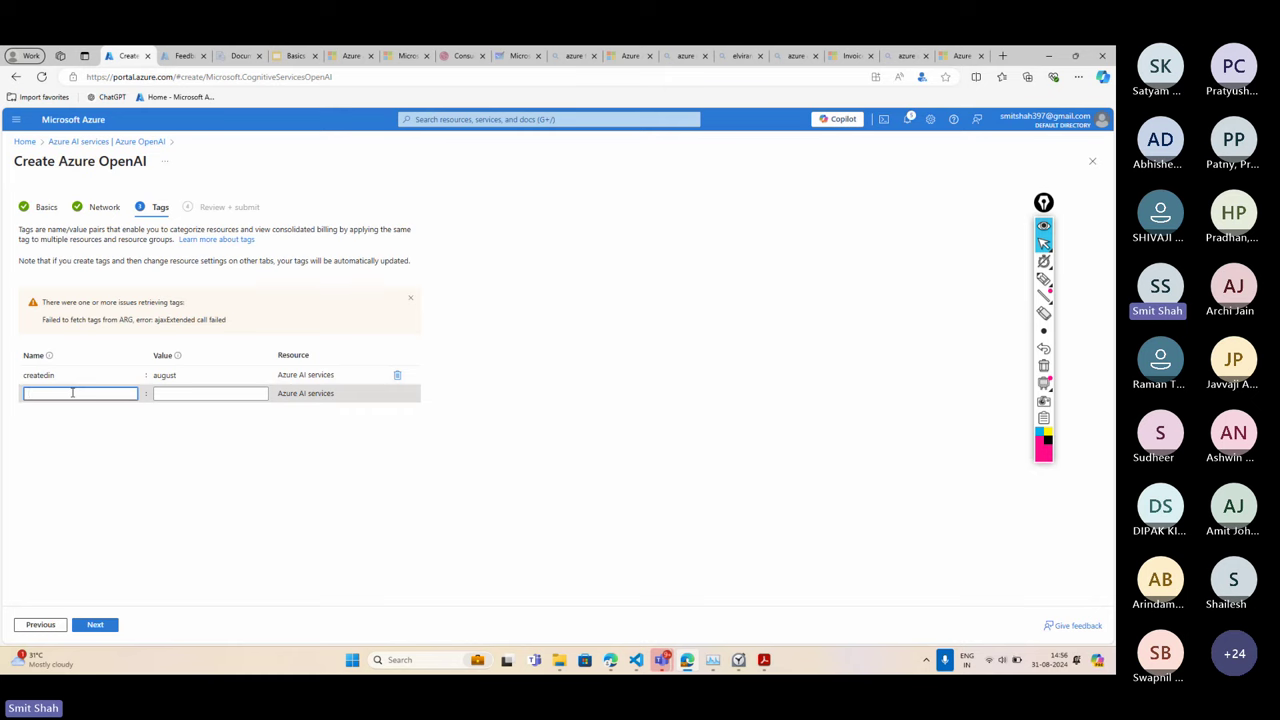
type("p")
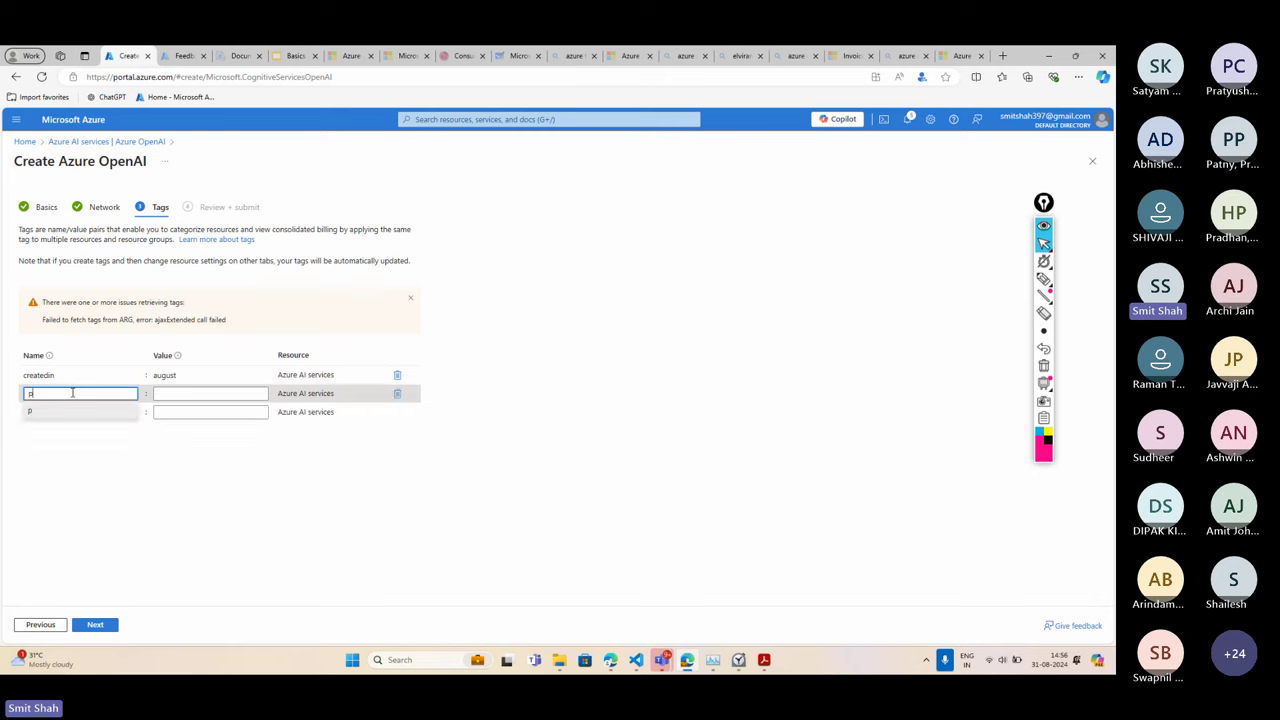
type("urpose")
left_click(176, 392)
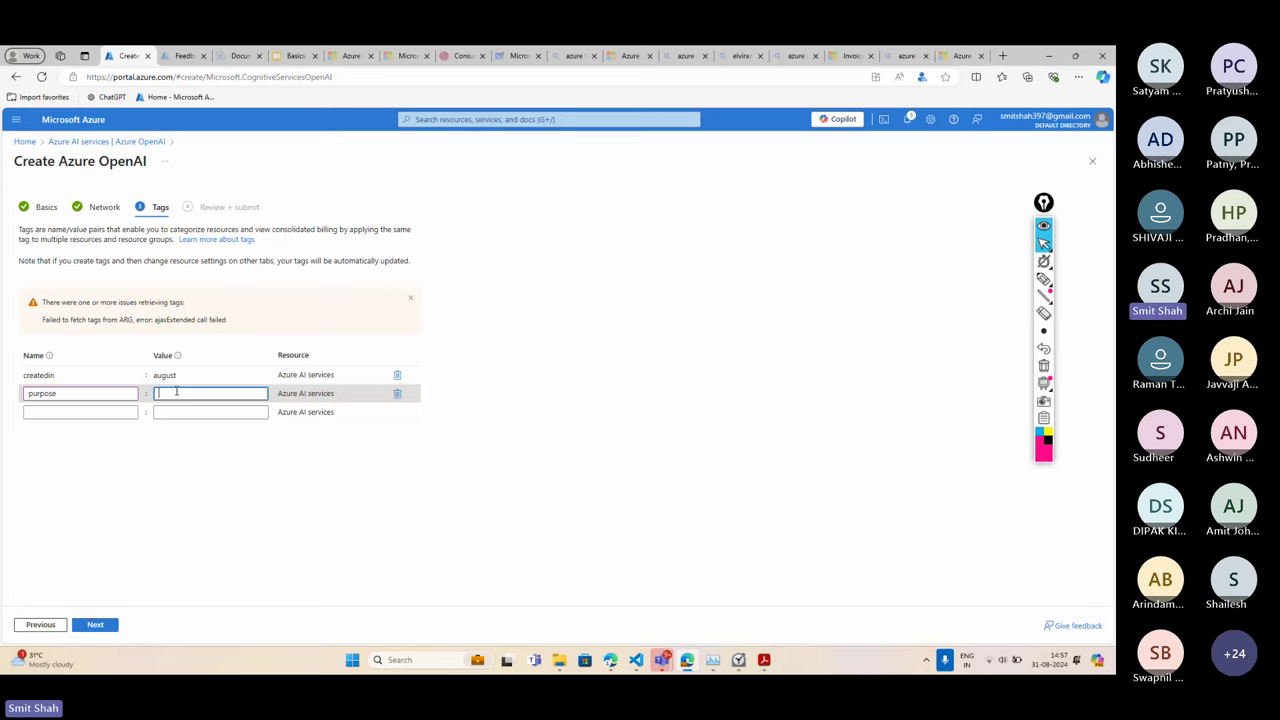
type("givetutorial")
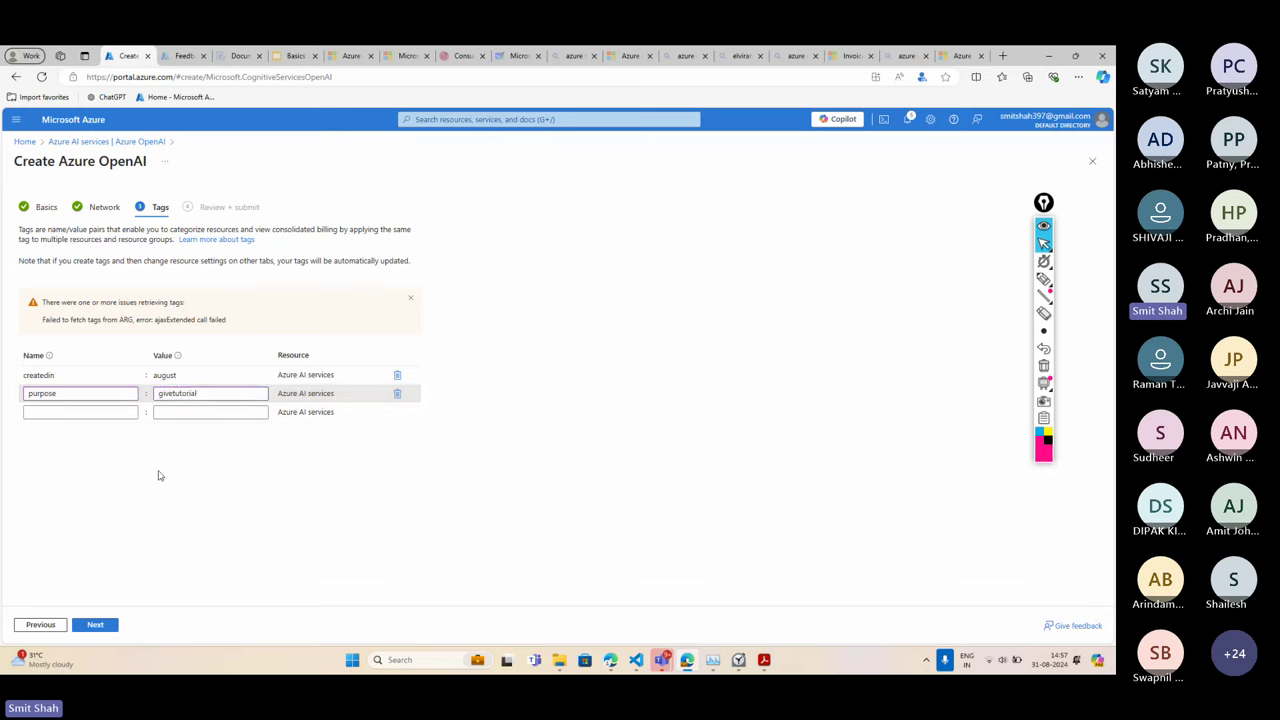
Add a third resource tag named course with the value ai102
left_click(97, 411)
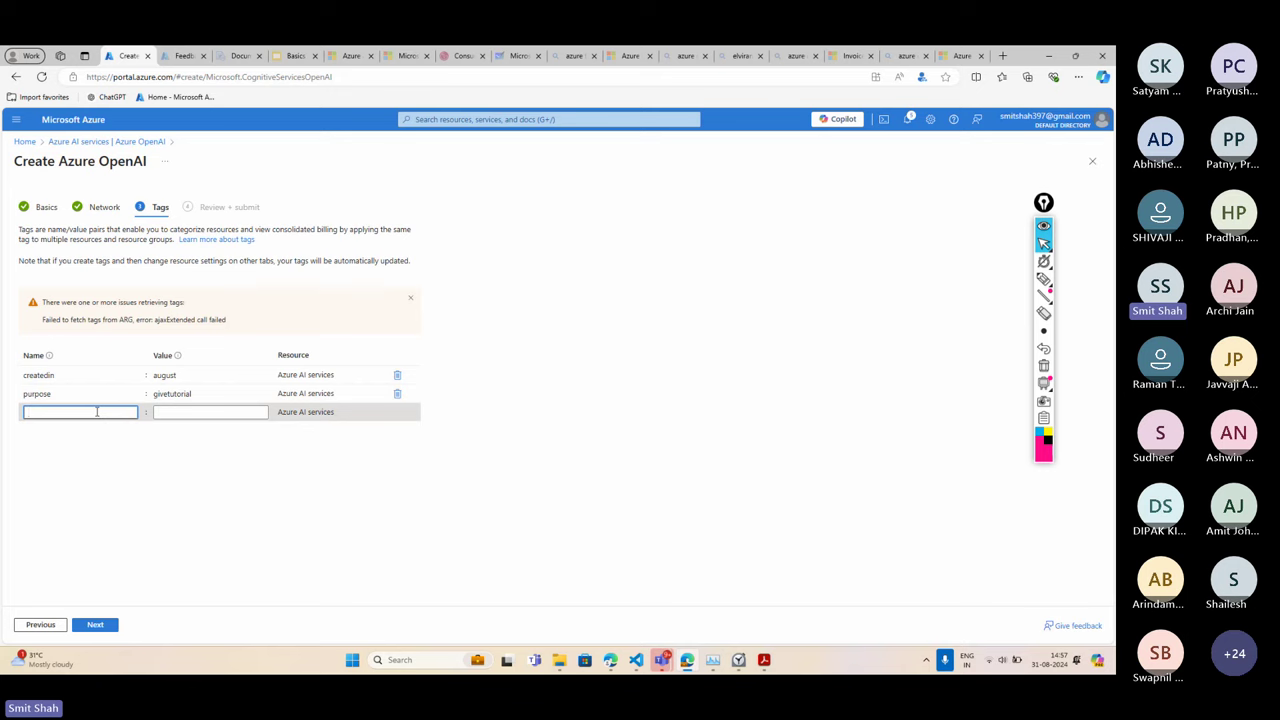
type("cous")
key("BackSpace")
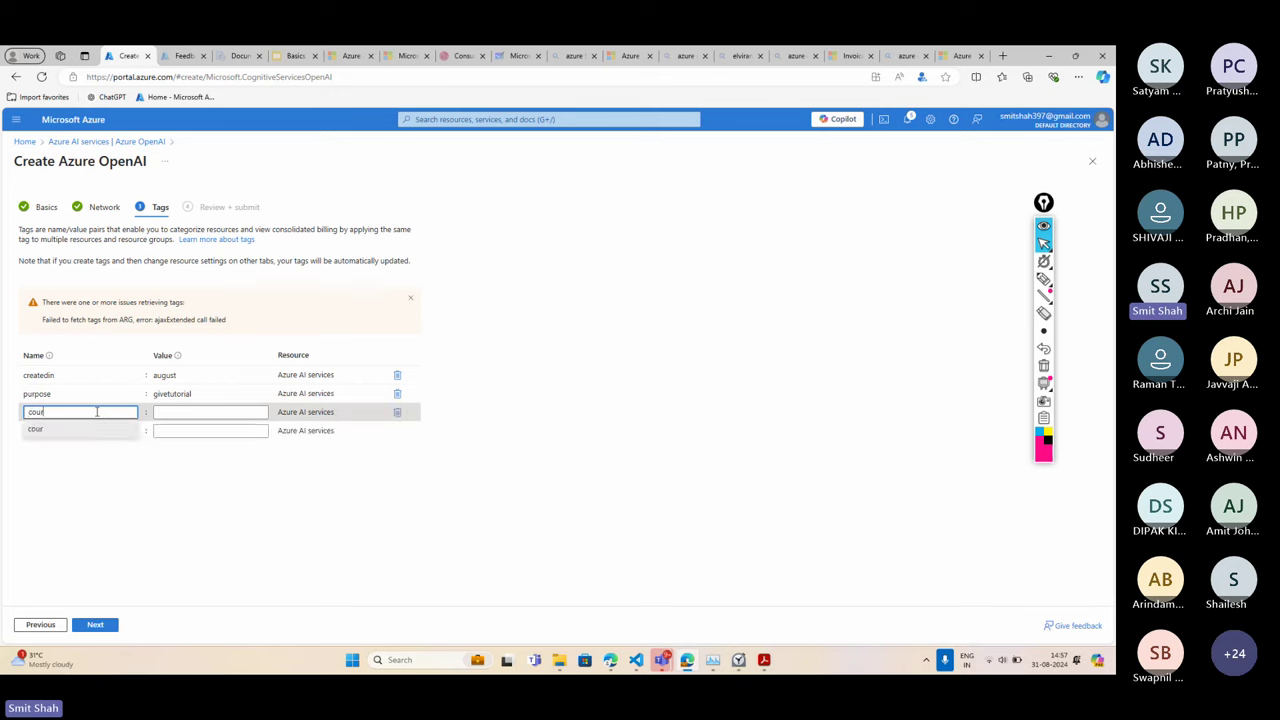
type("rse")
left_click(184, 418)
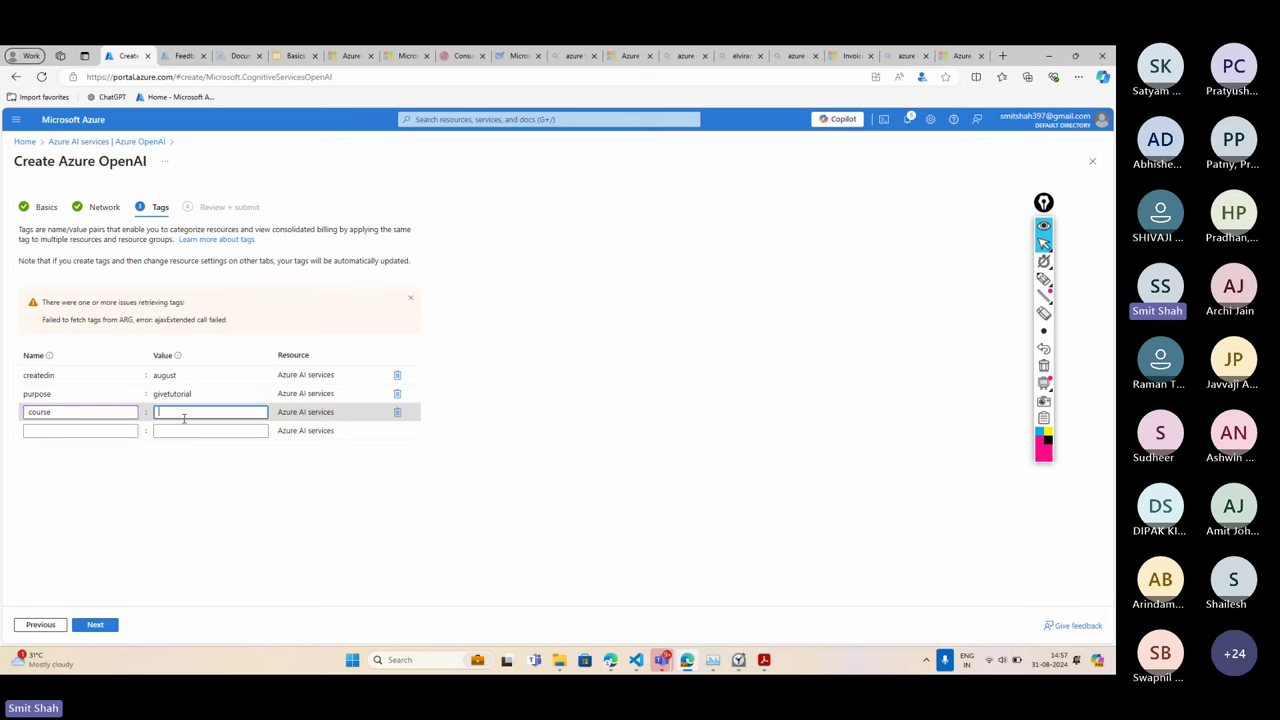
type("ai102")
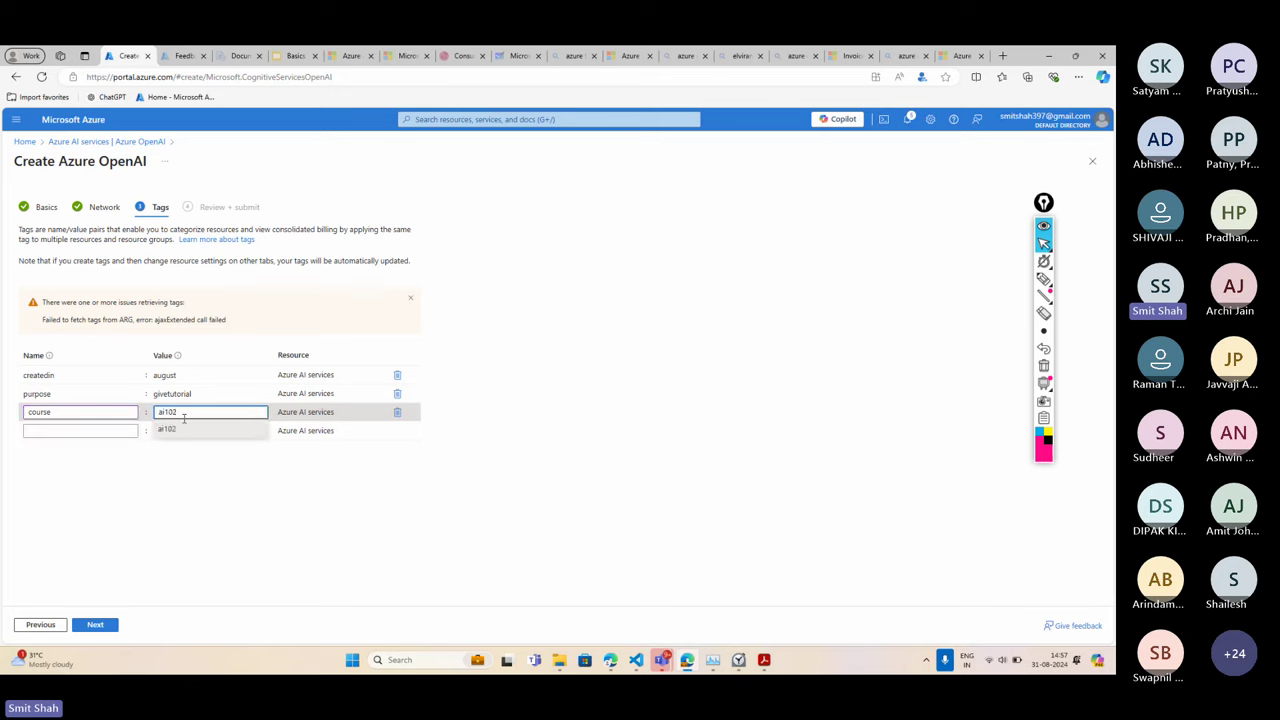
left_click(181, 516)
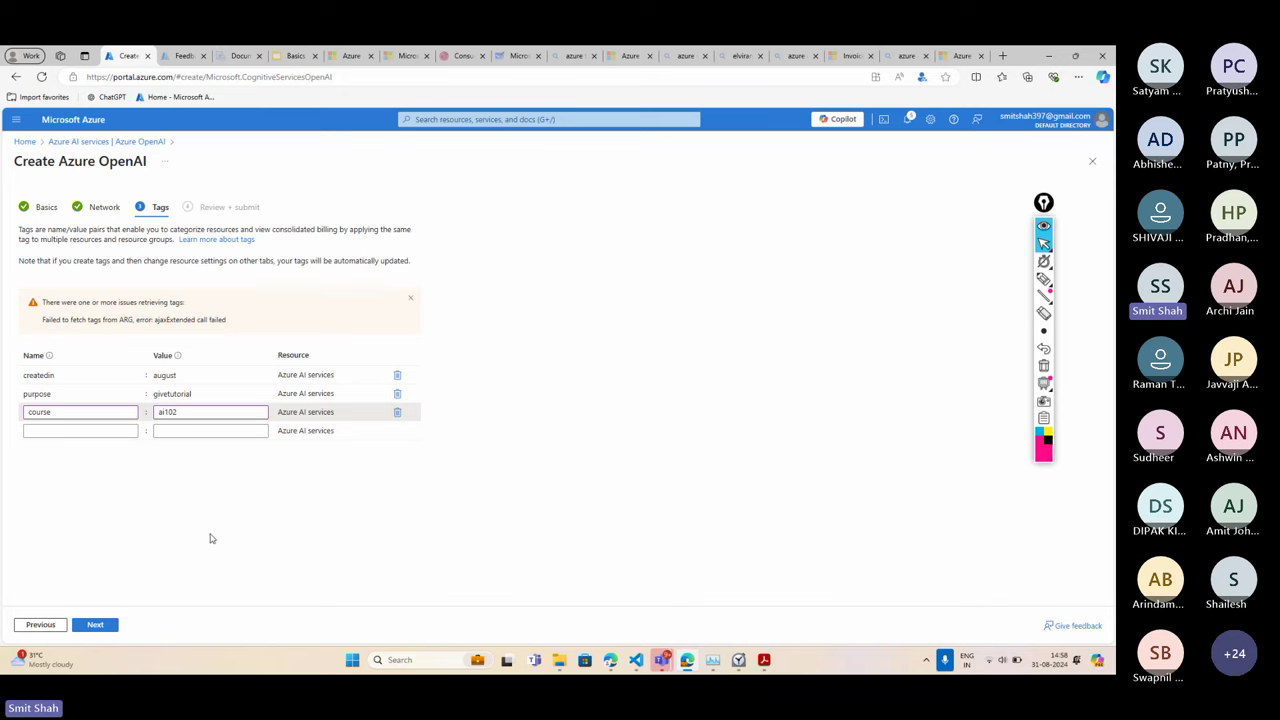
Delete the createdin, purpose and course tags and continue to the review of the resource settings
left_click(397, 376)
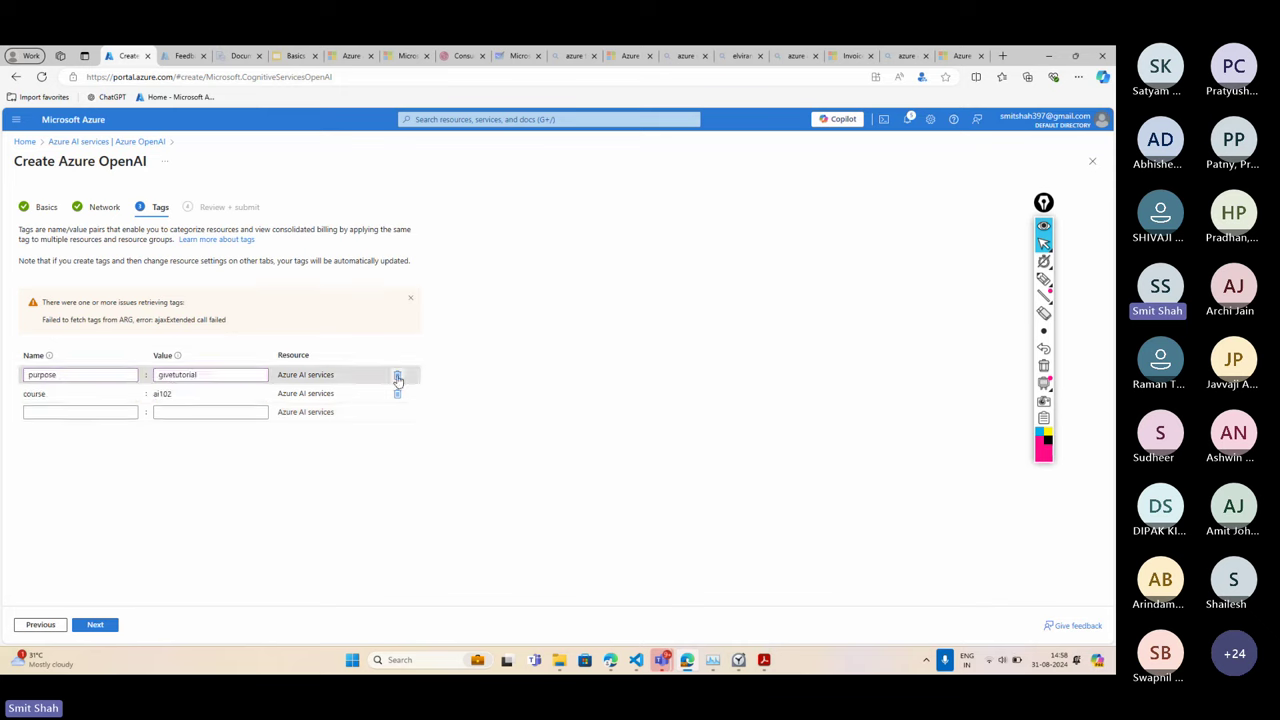
left_click(397, 376)
left_click(397, 376)
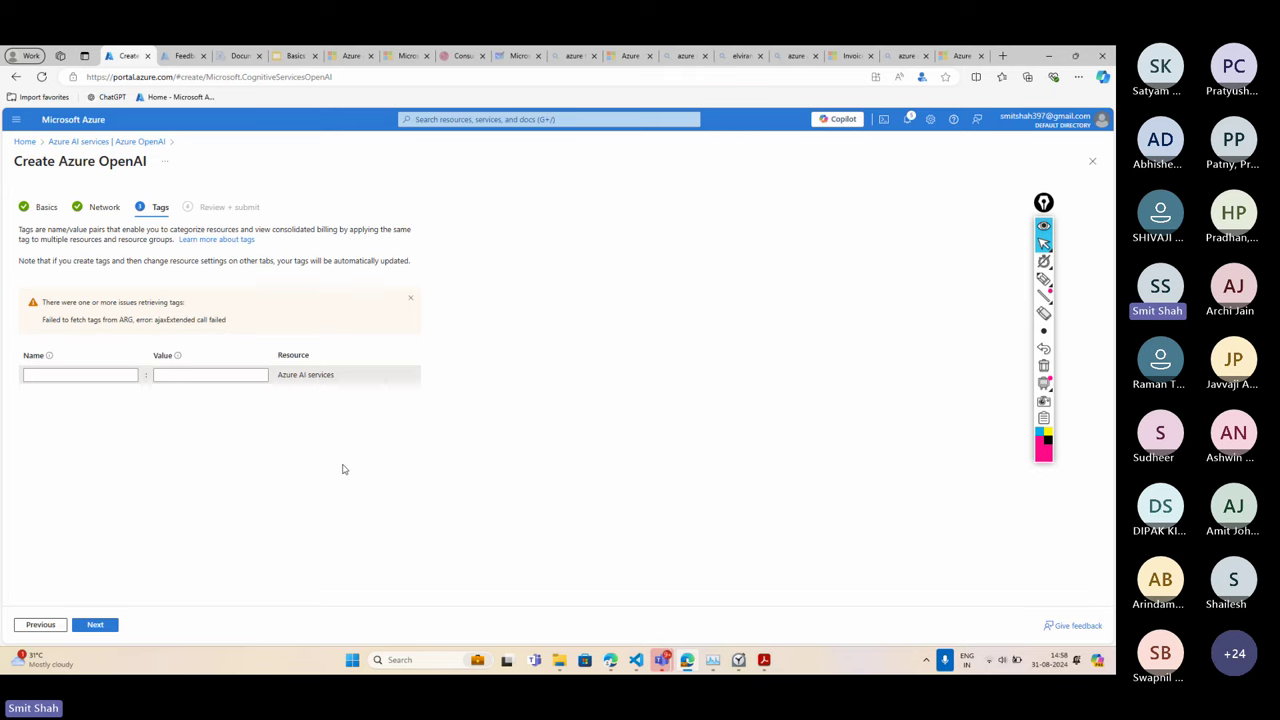
left_click(108, 625)
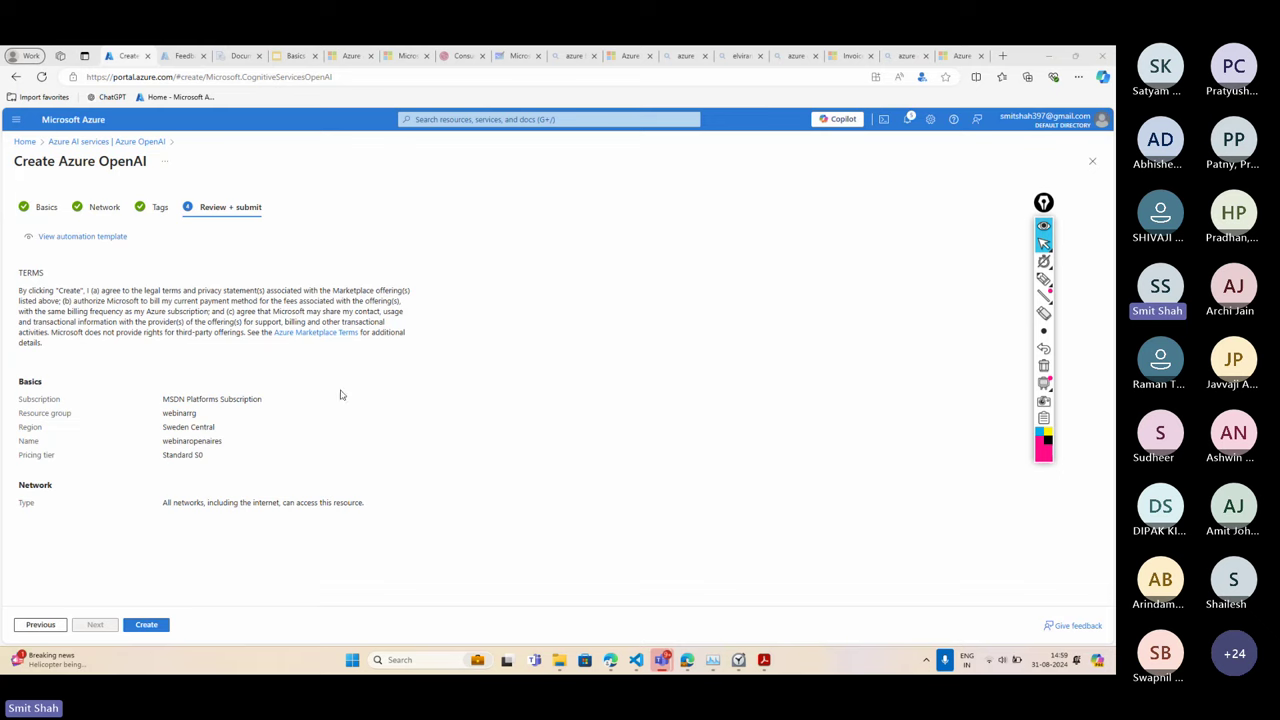
Return to the tags from the review and add a tag named createdFor with the value It
left_click(40, 624)
left_click(113, 370)
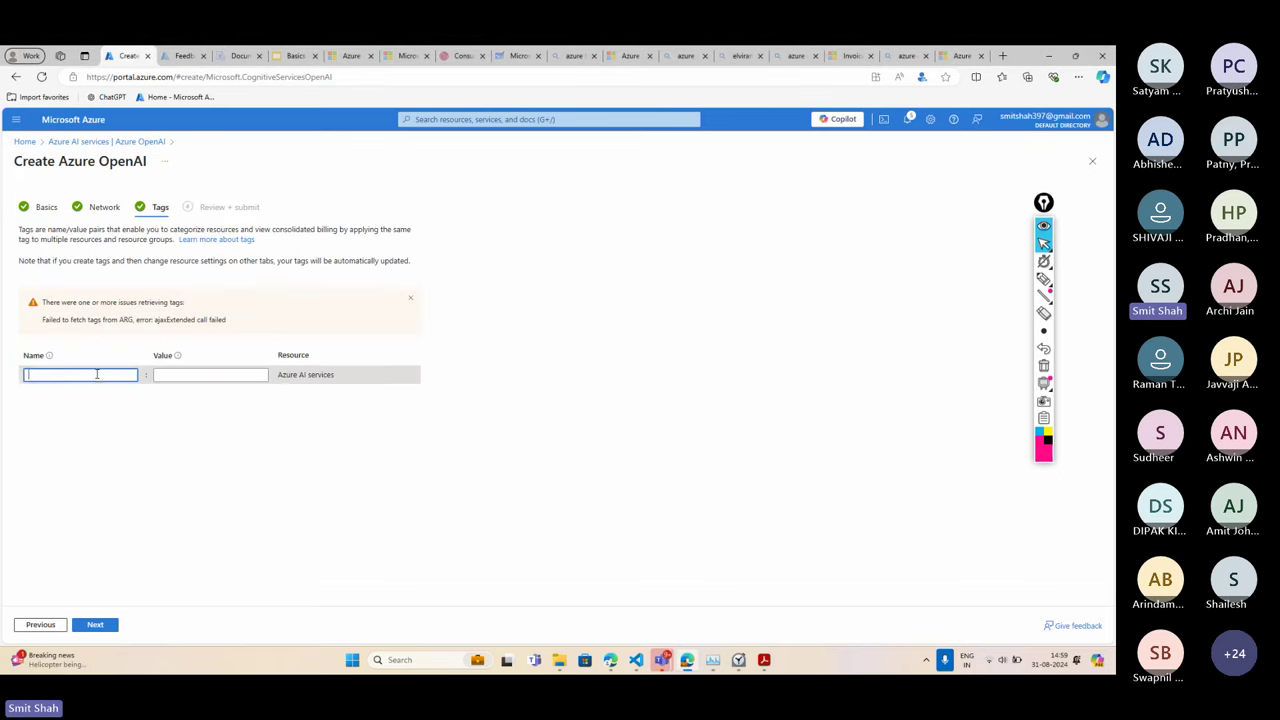
type("cre")
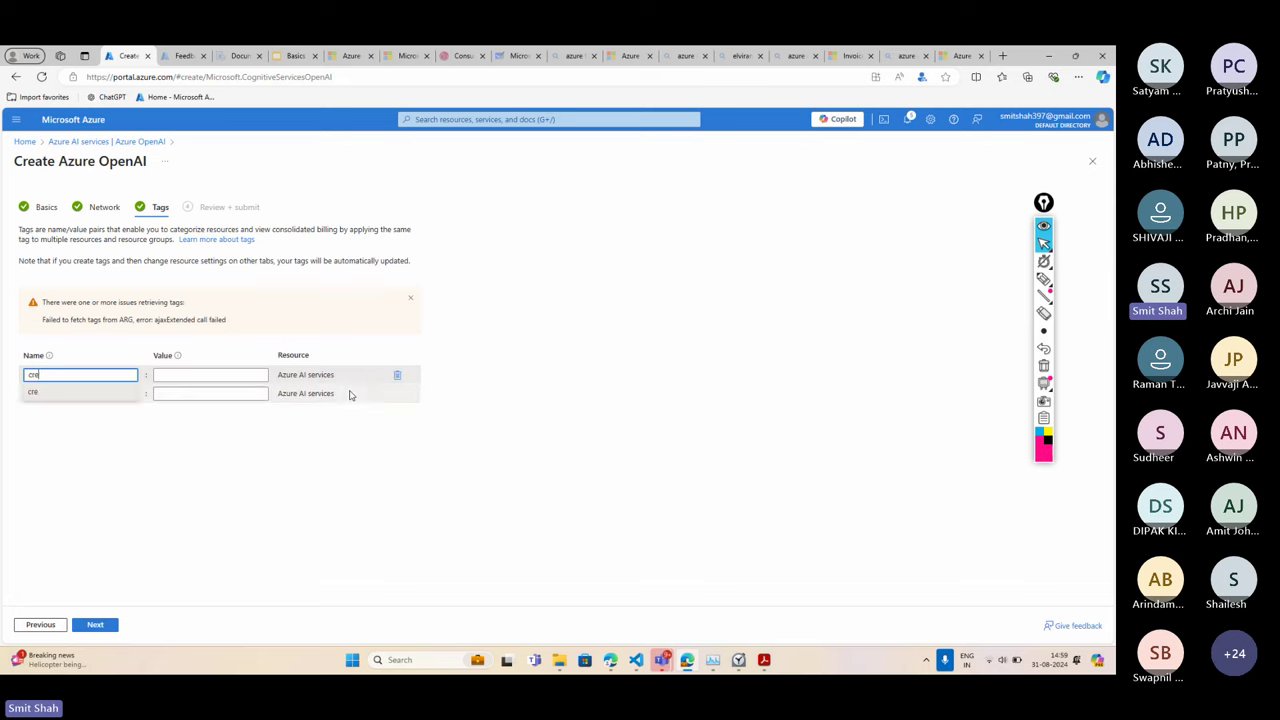
type("atedFor")
left_click(222, 373)
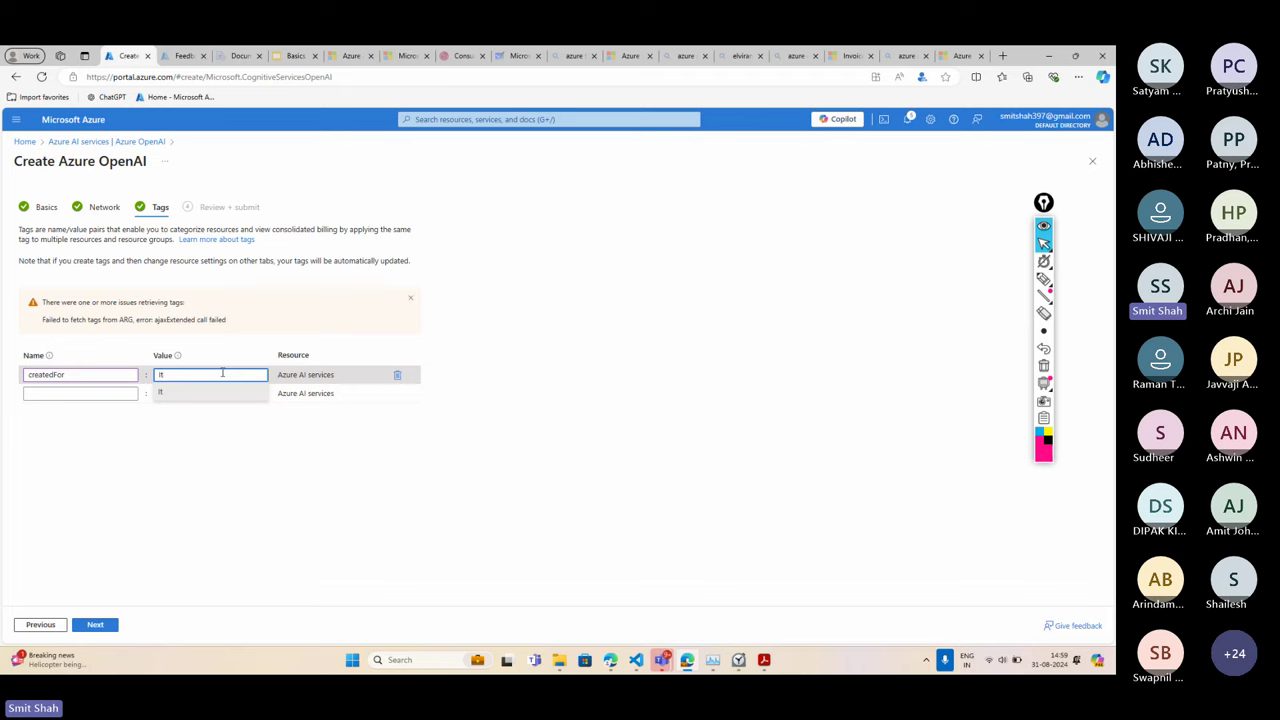
left_click(160, 545)
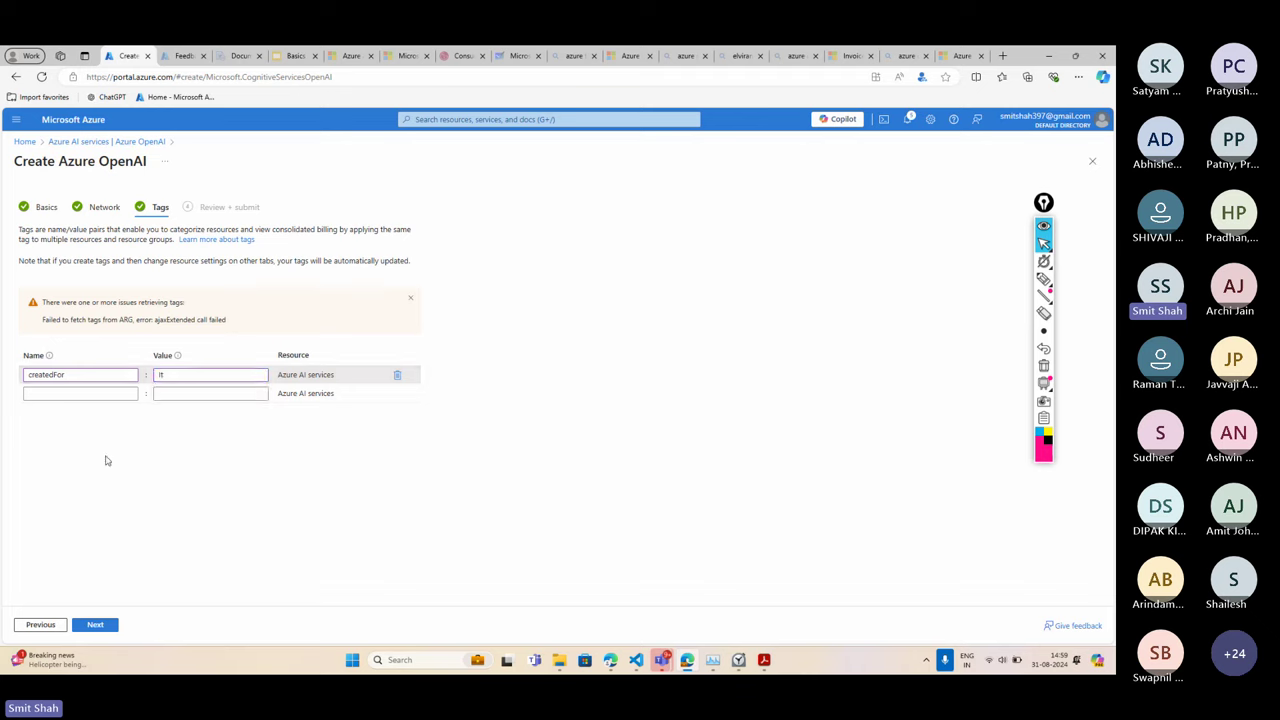
Delete the createdFor tag and submit the reviewed settings to create the Azure OpenAI resource
left_click(397, 376)
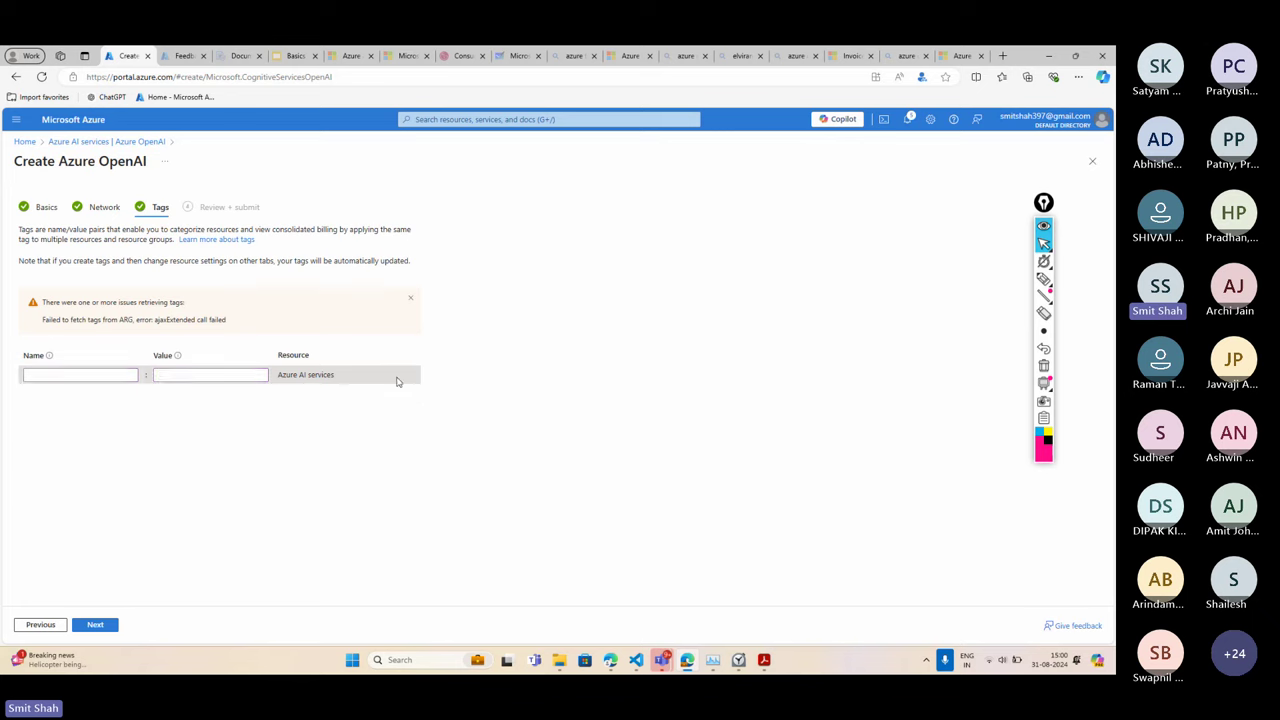
left_click(95, 625)
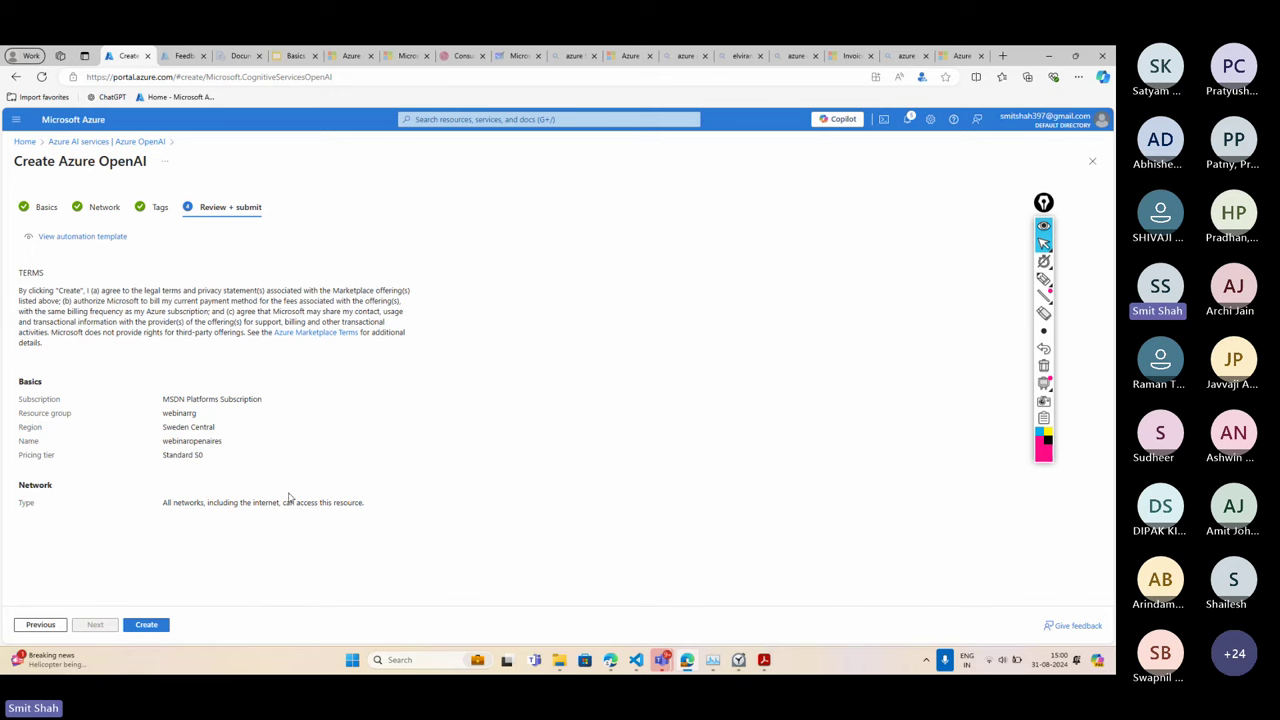
left_click(147, 626)
Close all browser tabs that follow the Azure portal tab
right_click(116, 52)
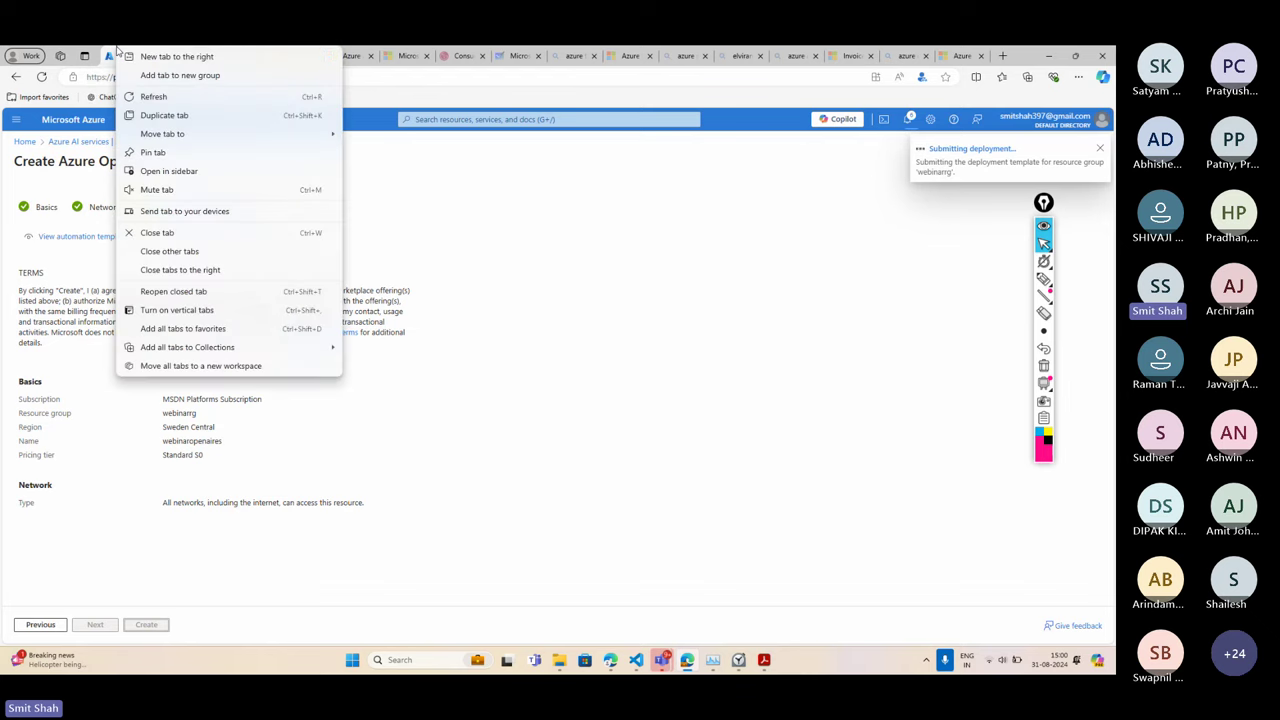
left_click(208, 270)
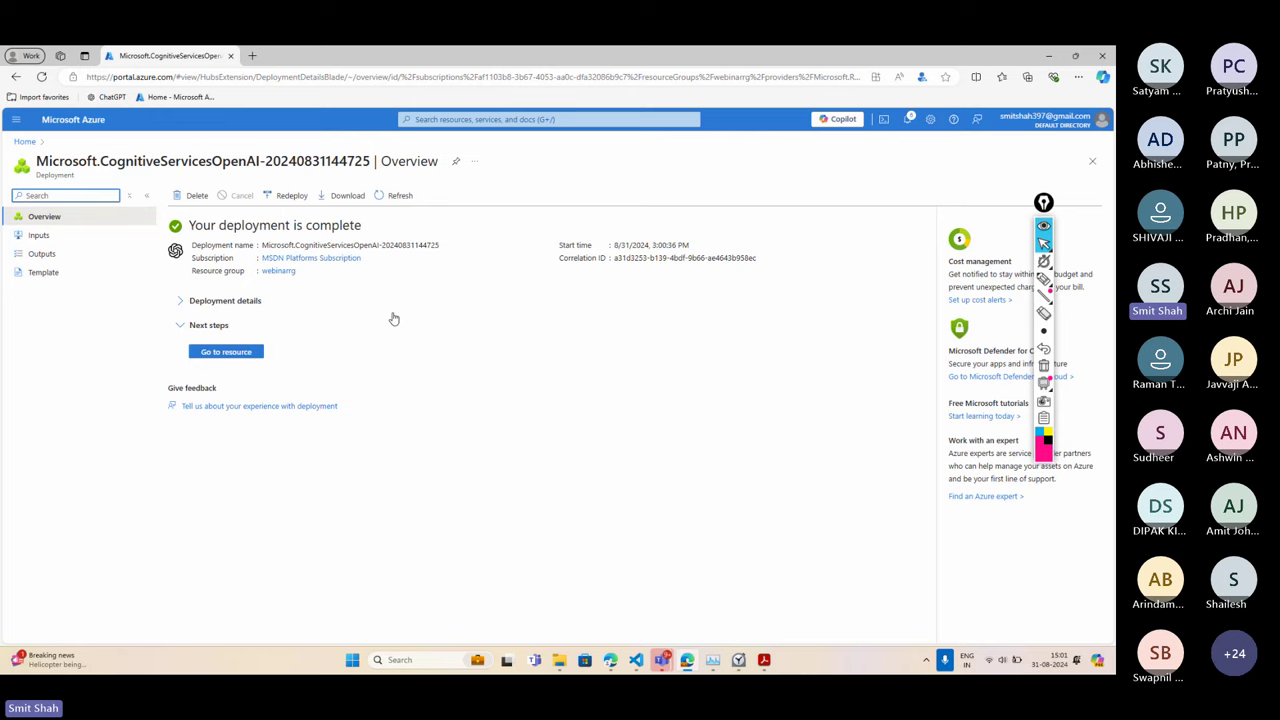
Go to the deployed resource, frame the Azure OpenAI Studio link on its overview and open the studio
left_click(226, 352)
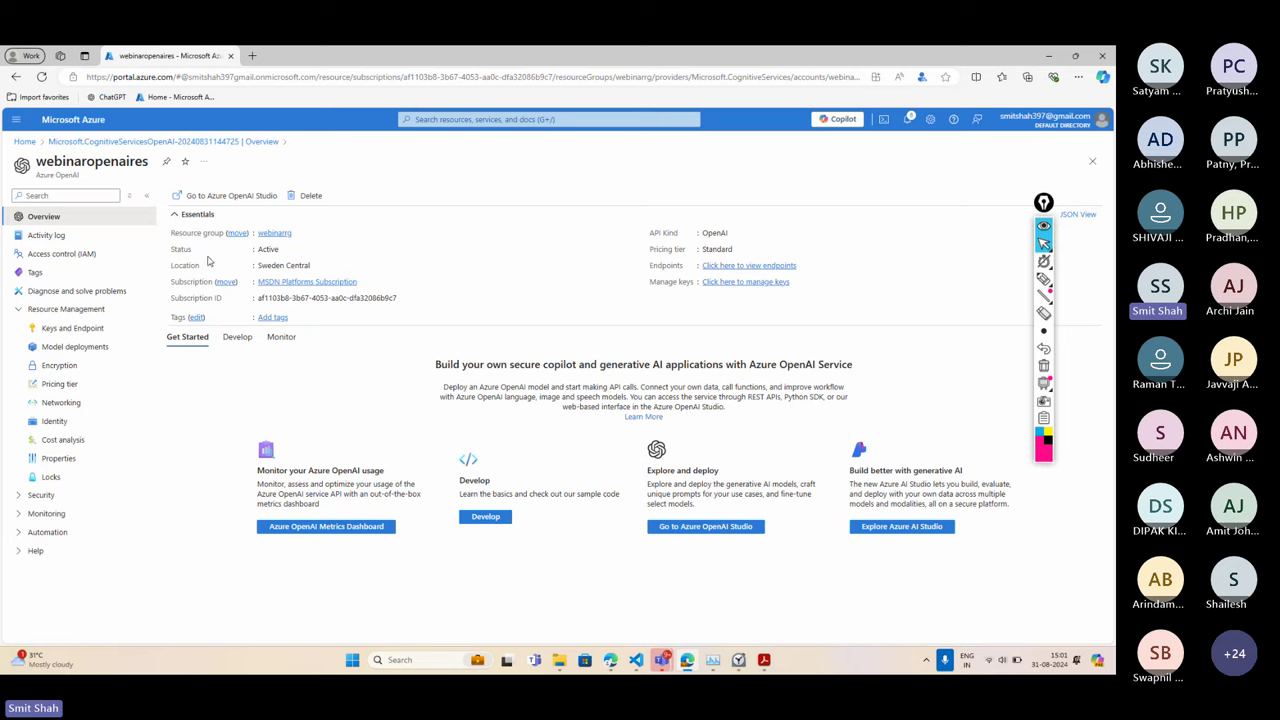
left_click_drag(166, 186, 281, 205)
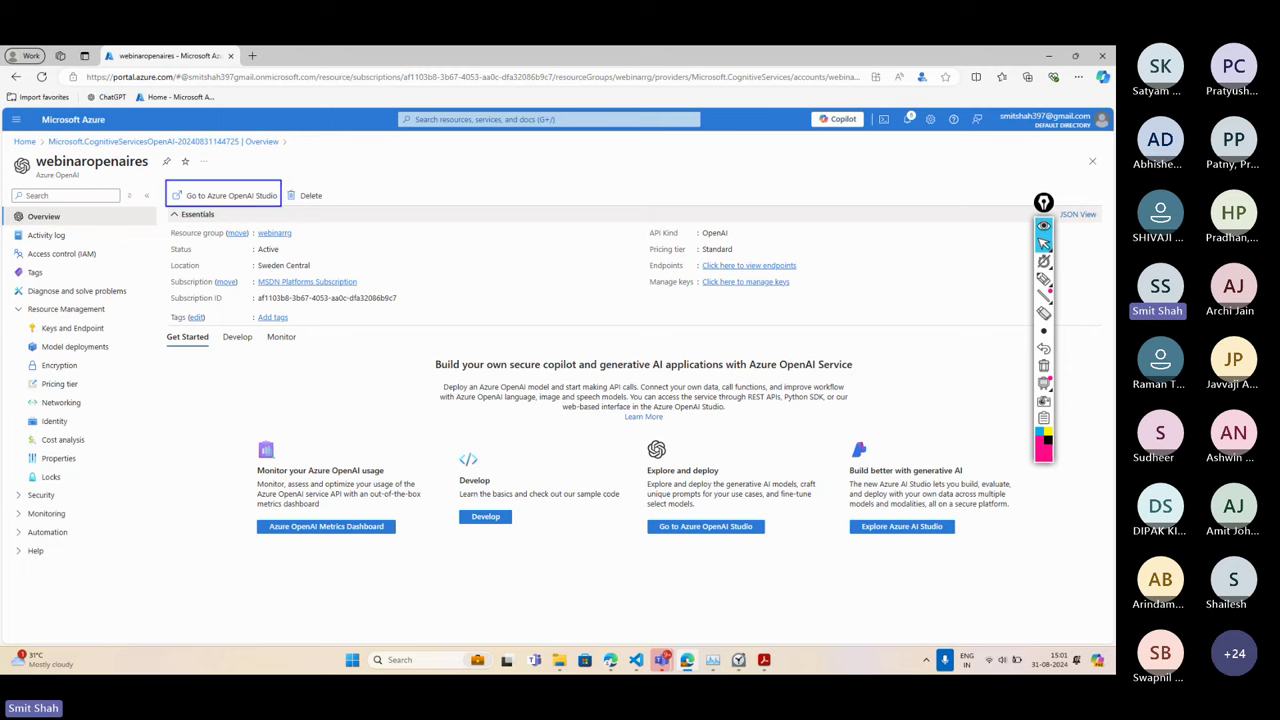
left_click(241, 205)
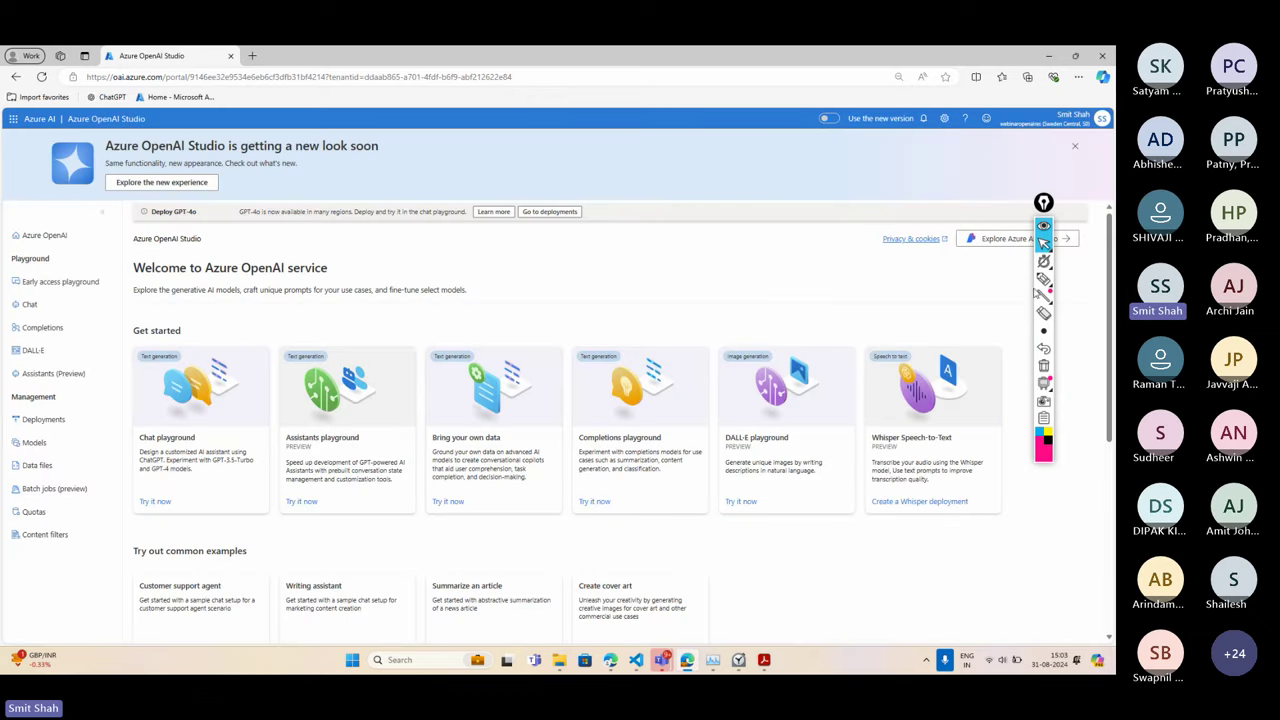
Handwrite the note "live/deploy" in pink beside the welcome heading and return to the normal pointer
left_click(1043, 279)
mouse_move(783, 255)
left_mouse_down()
mouse_move(783, 283)
mouse_move(846, 279)
mouse_move(846, 313)
left_mouse_up()
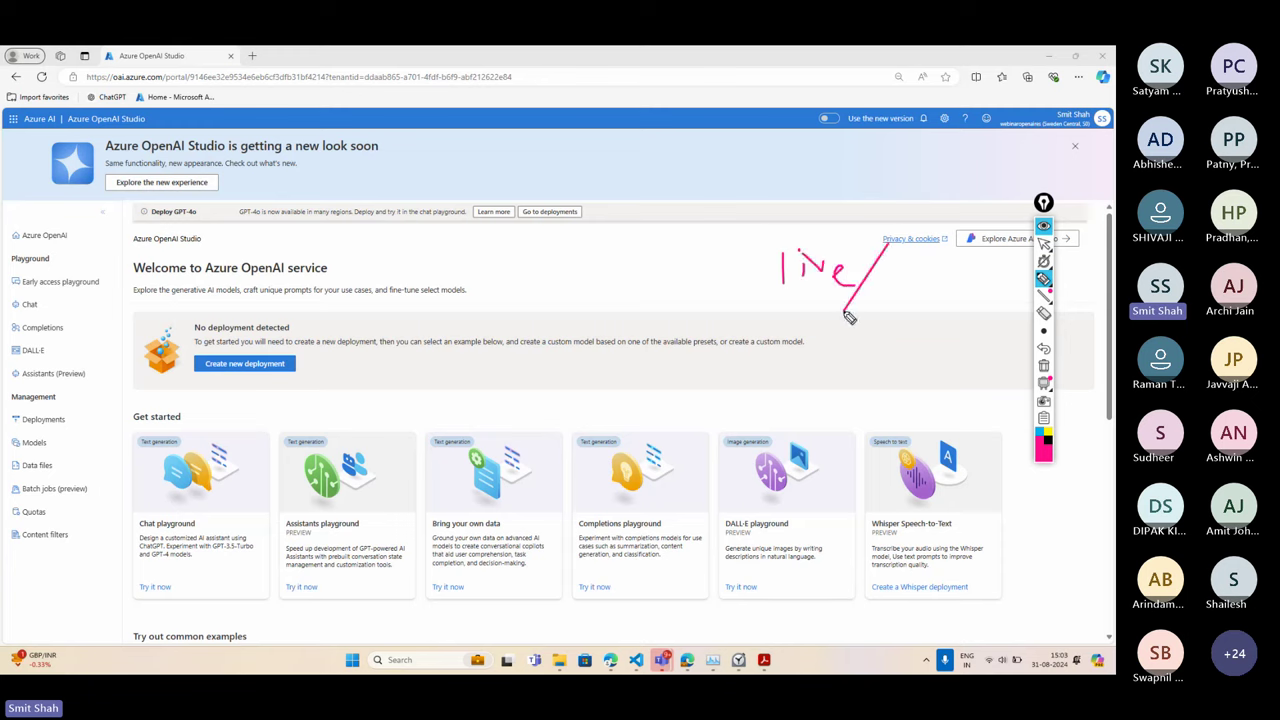
mouse_move(898, 280)
left_mouse_down()
mouse_move(906, 305)
mouse_move(930, 300)
mouse_move(932, 314)
mouse_move(962, 291)
mouse_move(972, 326)
left_mouse_up()
left_click(1044, 244)
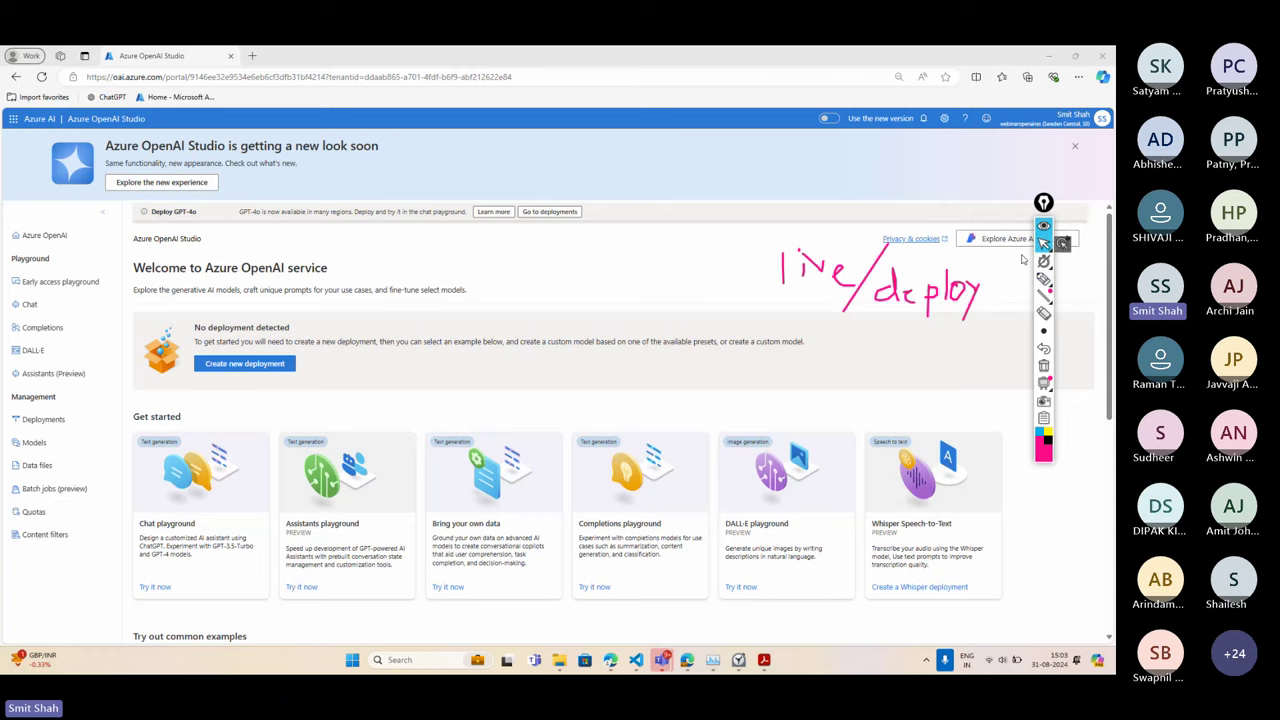
Start a new model deployment from the Deployments page and name it testdeploy
left_click(44, 419)
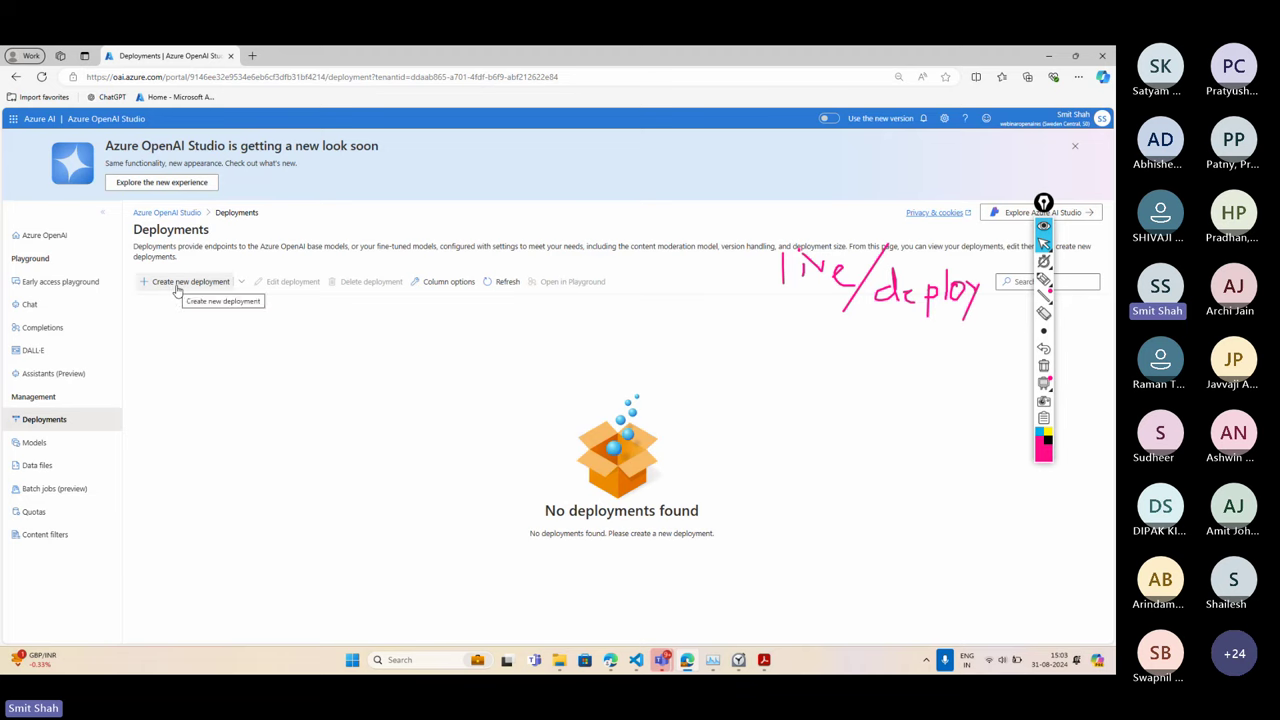
left_click(178, 287)
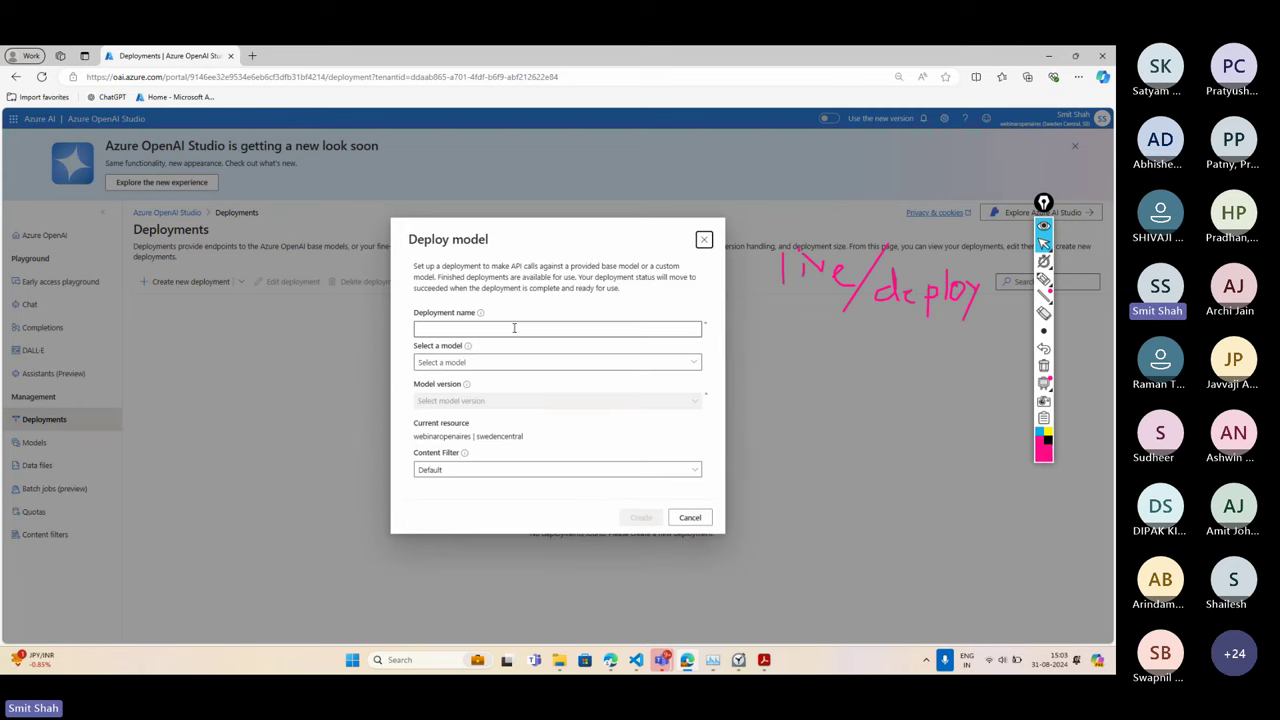
left_click(515, 328)
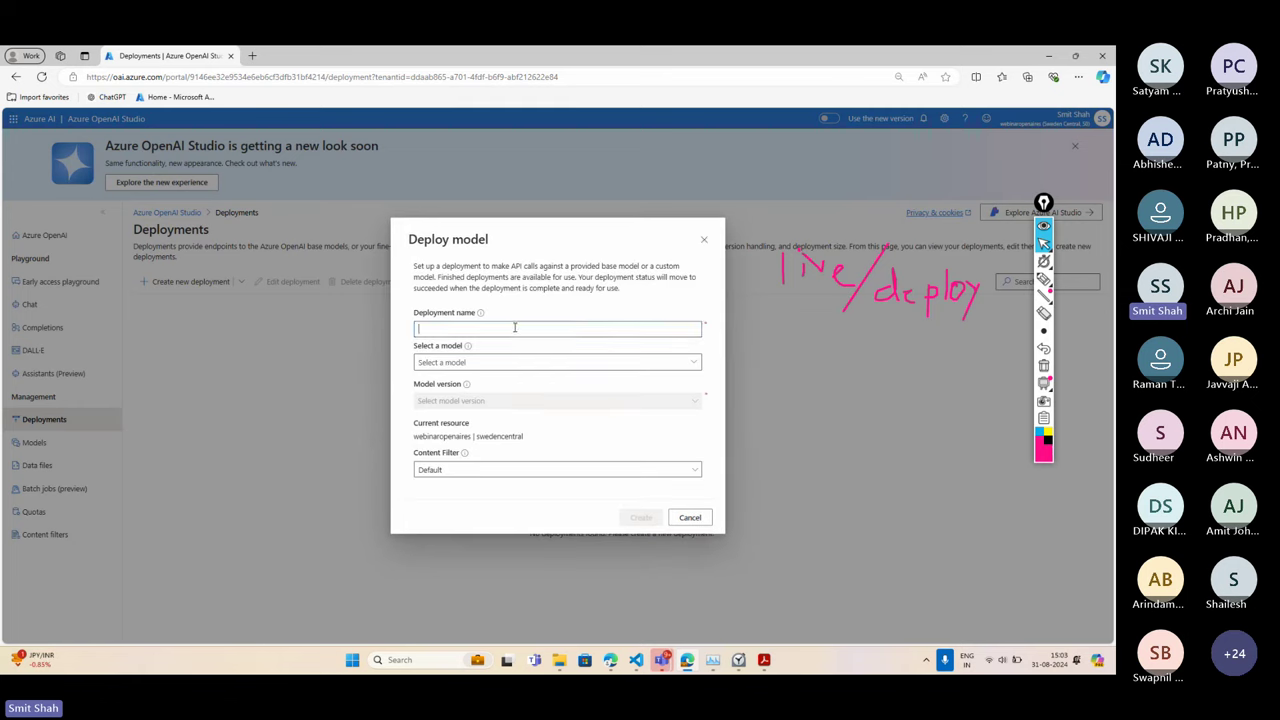
type("testdeploy")
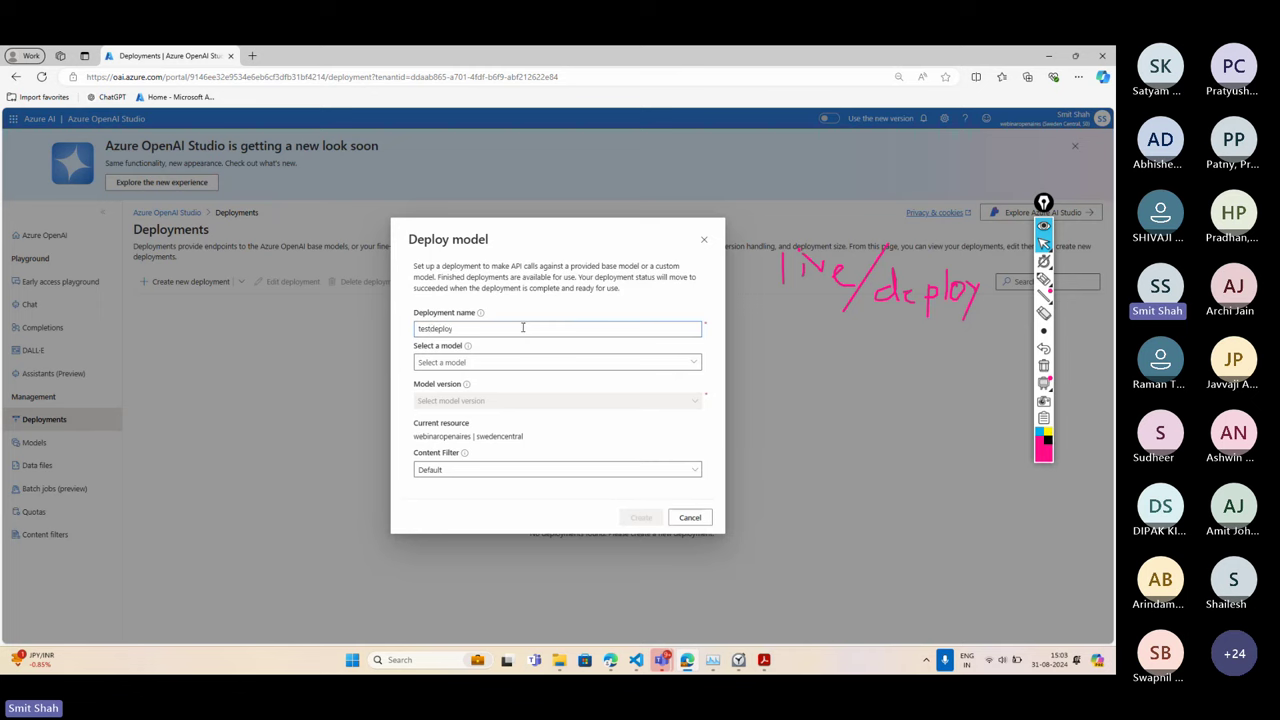
Try gpt-4 as the base model for testdeploy and replace it with gpt-4o
left_click(690, 364)
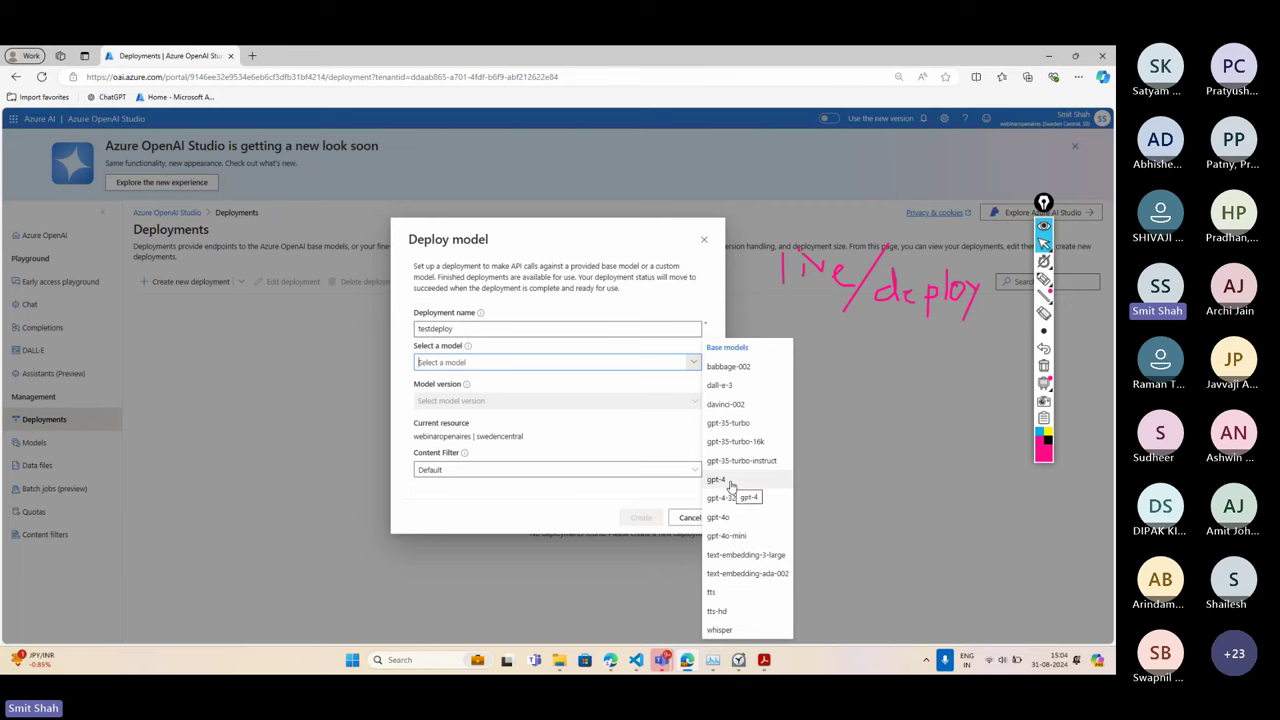
left_click(730, 481)
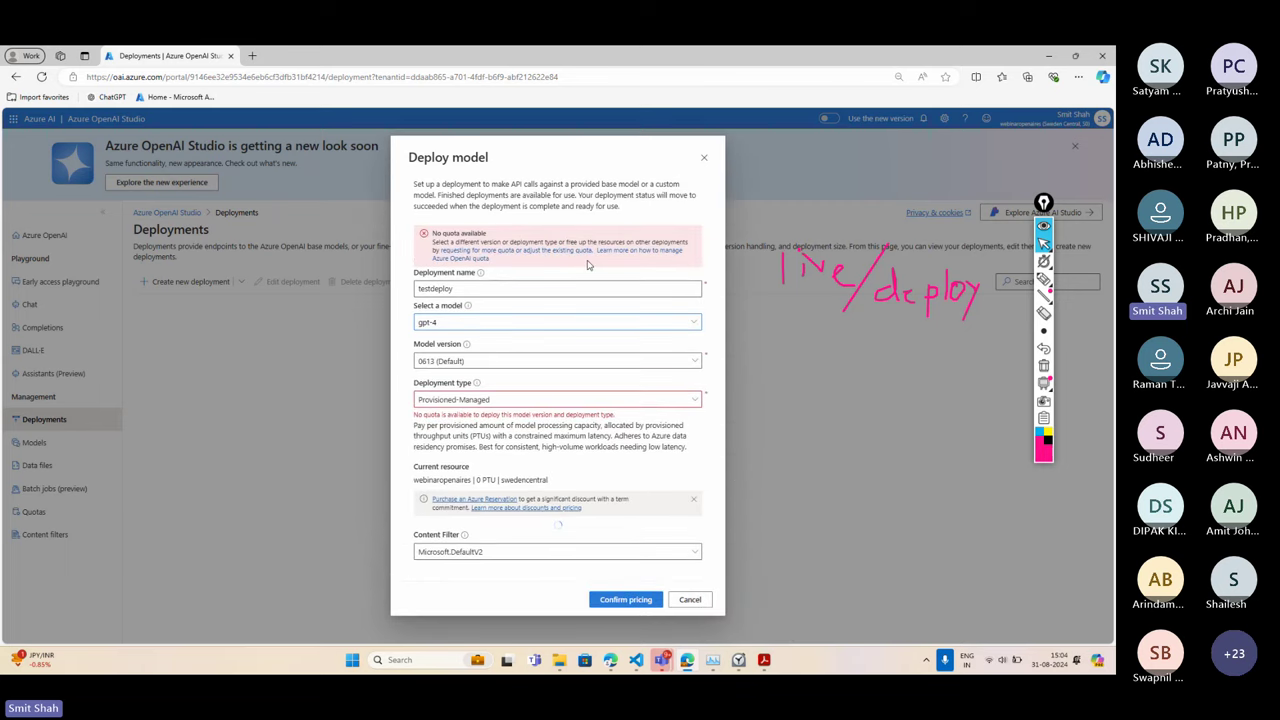
left_click(693, 302)
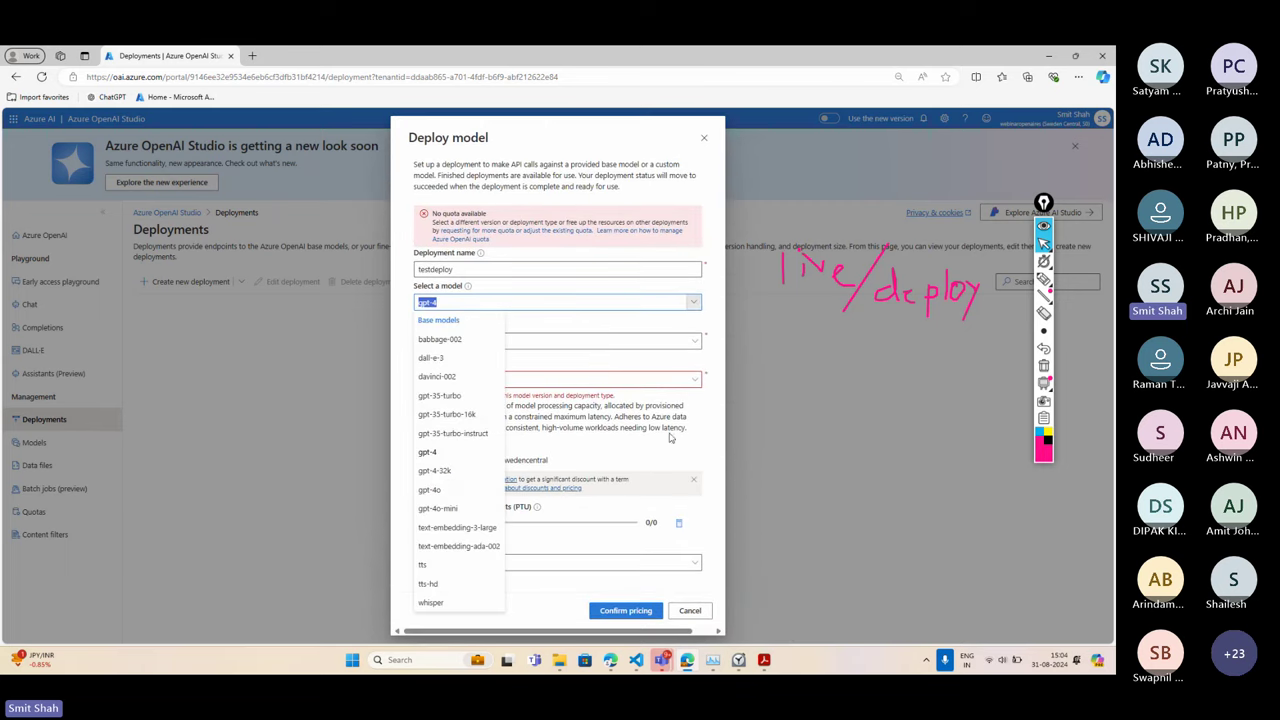
left_click(432, 490)
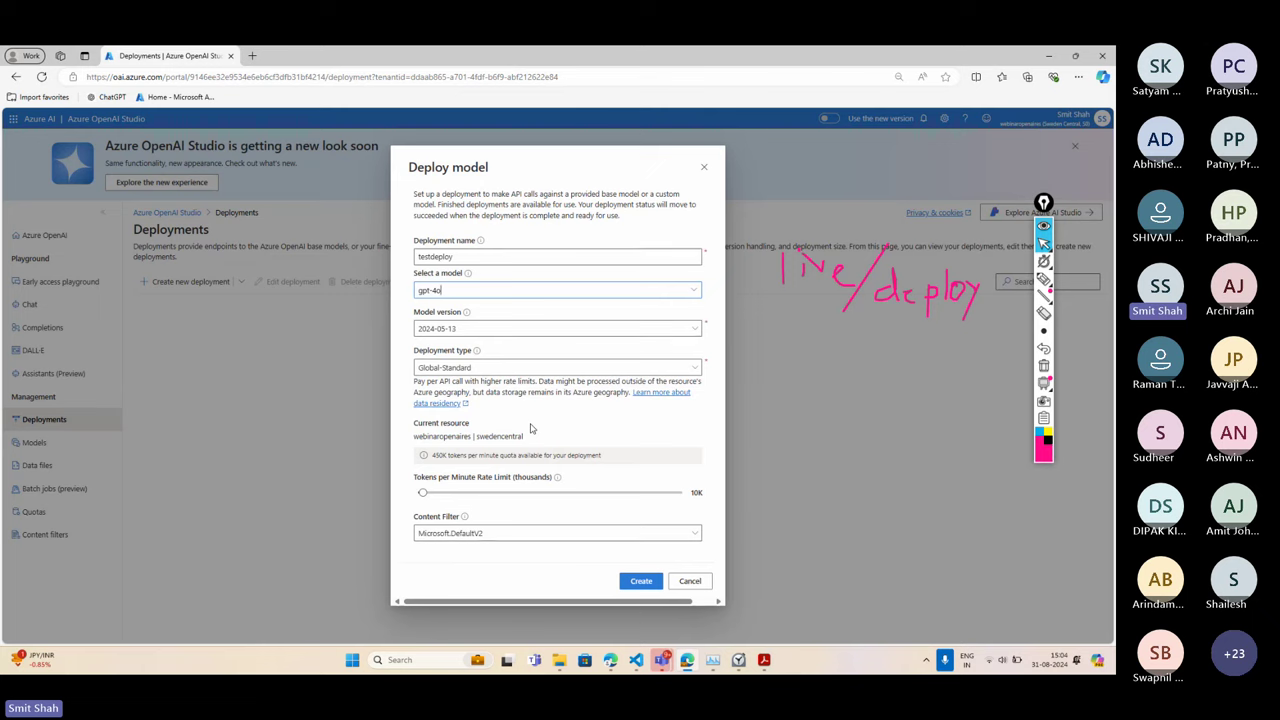
Handwrite the pink note "tokens" beside the deployment dialog with an arrow down to "words/subwords"
left_click(1043, 278)
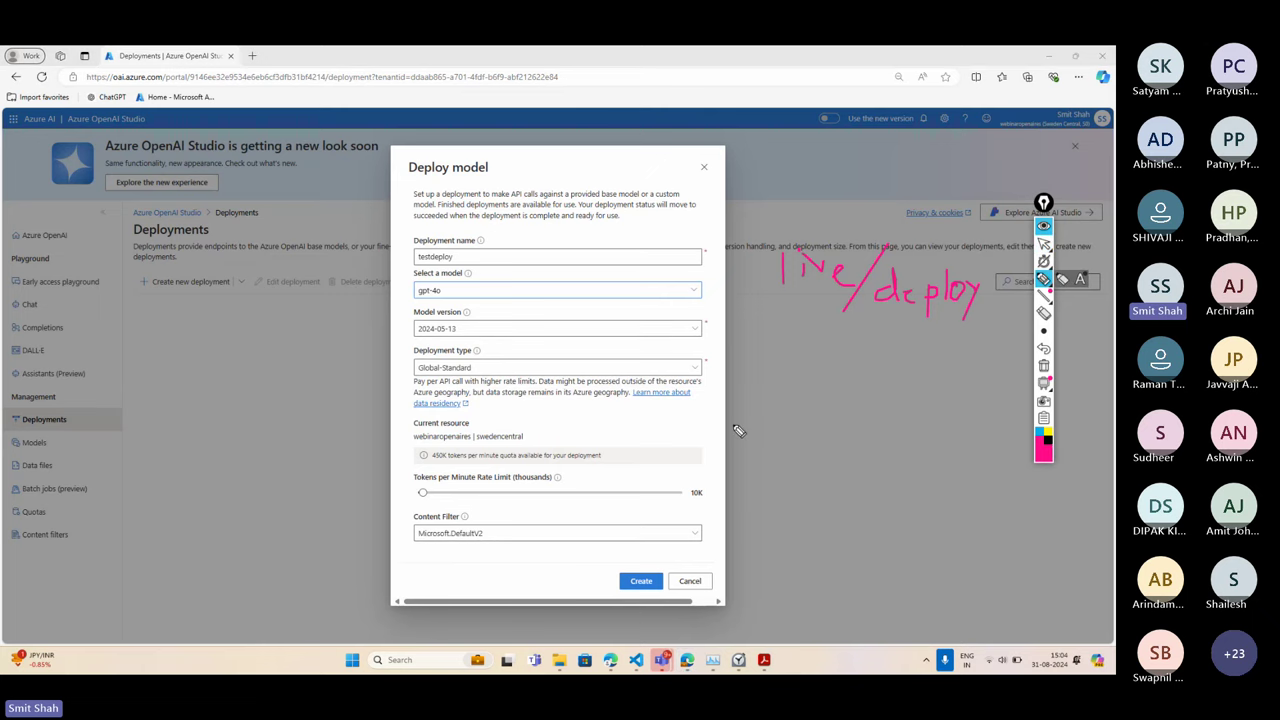
mouse_move(771, 404)
left_mouse_down()
mouse_move(773, 464)
mouse_move(788, 441)
mouse_move(868, 448)
mouse_move(808, 514)
left_mouse_up()
mouse_move(806, 496)
left_mouse_down()
mouse_move(822, 514)
mouse_move(792, 546)
mouse_move(830, 545)
left_mouse_up()
mouse_move(845, 560)
left_mouse_down()
mouse_move(862, 520)
mouse_move(876, 548)
left_mouse_up()
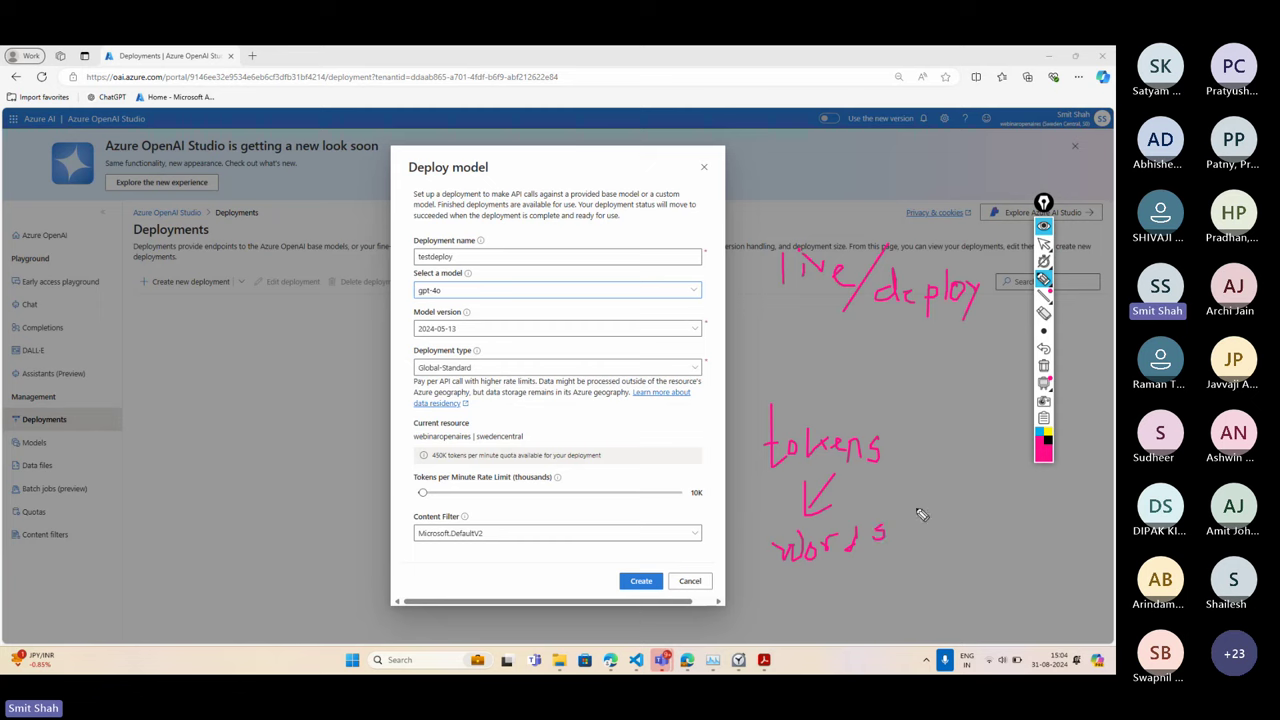
mouse_move(913, 507)
left_mouse_down()
mouse_move(892, 558)
mouse_move(923, 546)
left_mouse_up()
mouse_move(945, 530)
left_mouse_down()
mouse_move(968, 545)
mouse_move(978, 536)
left_mouse_up()
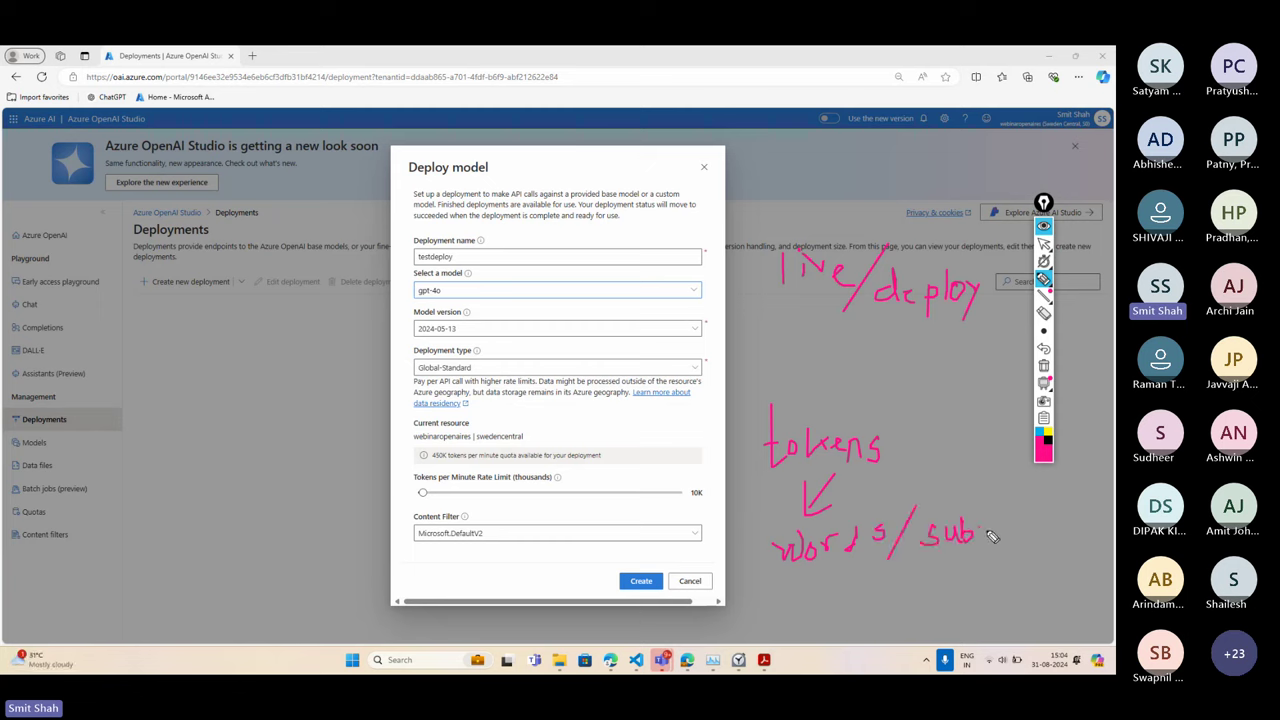
left_click_drag(990, 537, 1060, 530)
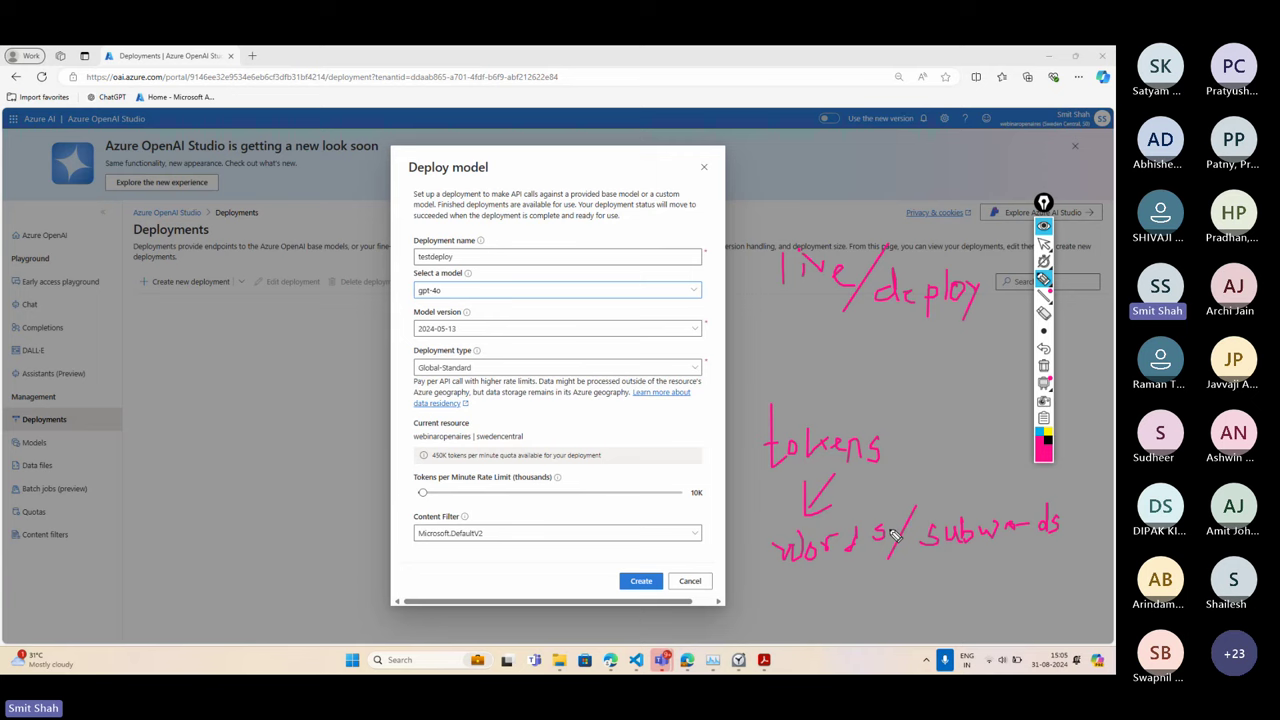
Clear the handwritten notes and place the blue text "How are you?" beside the deployment dialog
left_click(1044, 365)
left_click(1044, 244)
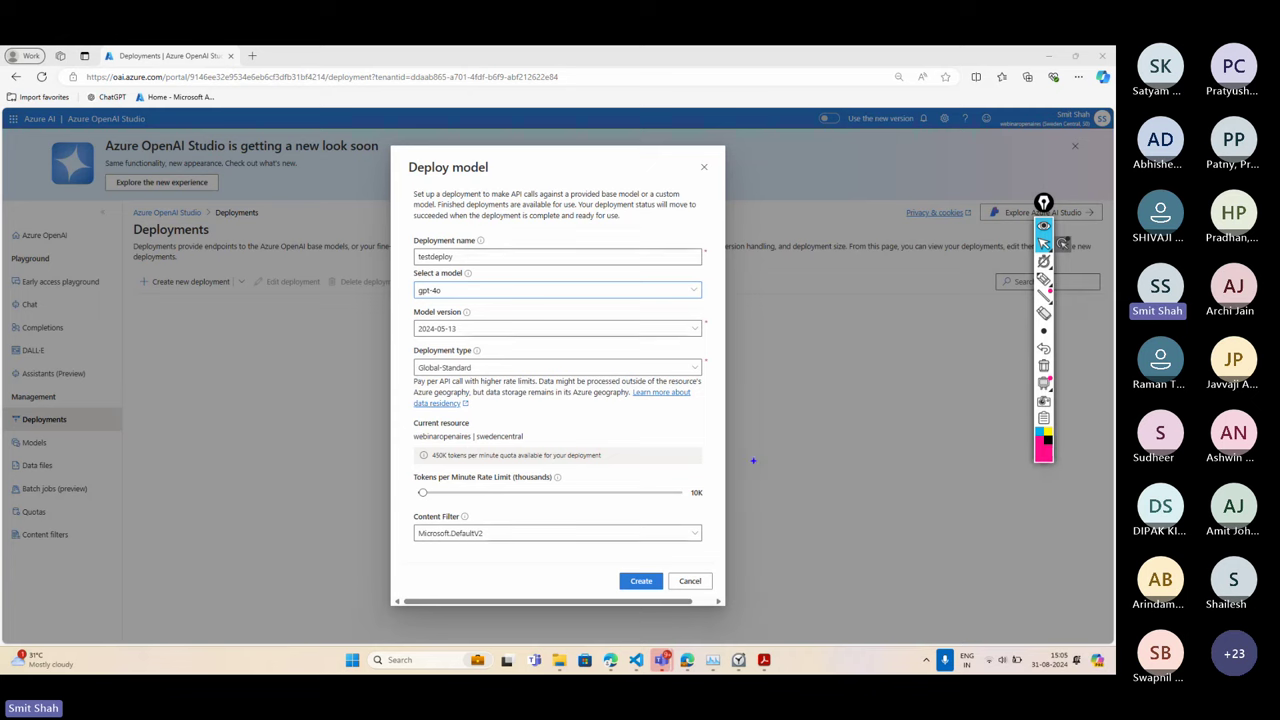
type("How")
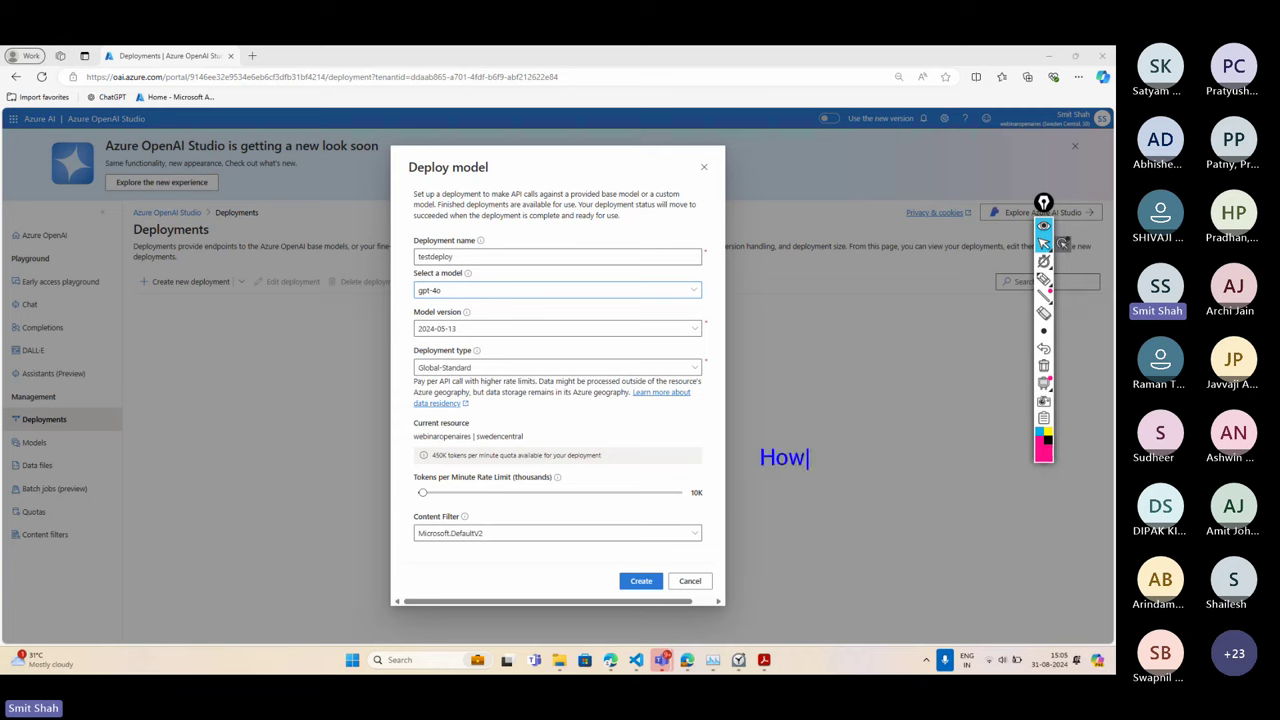
type(" are you")
type("?")
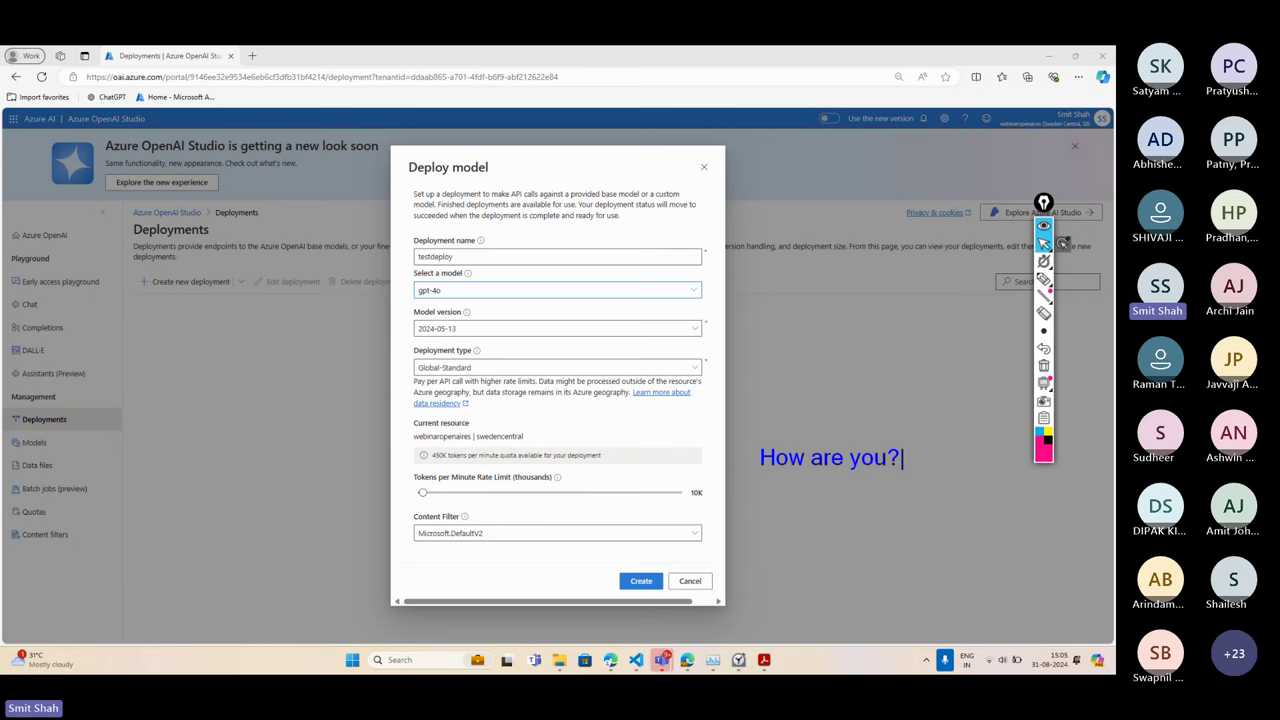
Erase the whole blue example text beside the deployment dialog
key("BackSpace")
key("BackSpace")
key("BackSpace")
key("BackSpace")
key("BackSpace")
key("BackSpace")
key("BackSpace")
key("BackSpace")
key("BackSpace")
key("BackSpace")
key("BackSpace")
key("BackSpace")
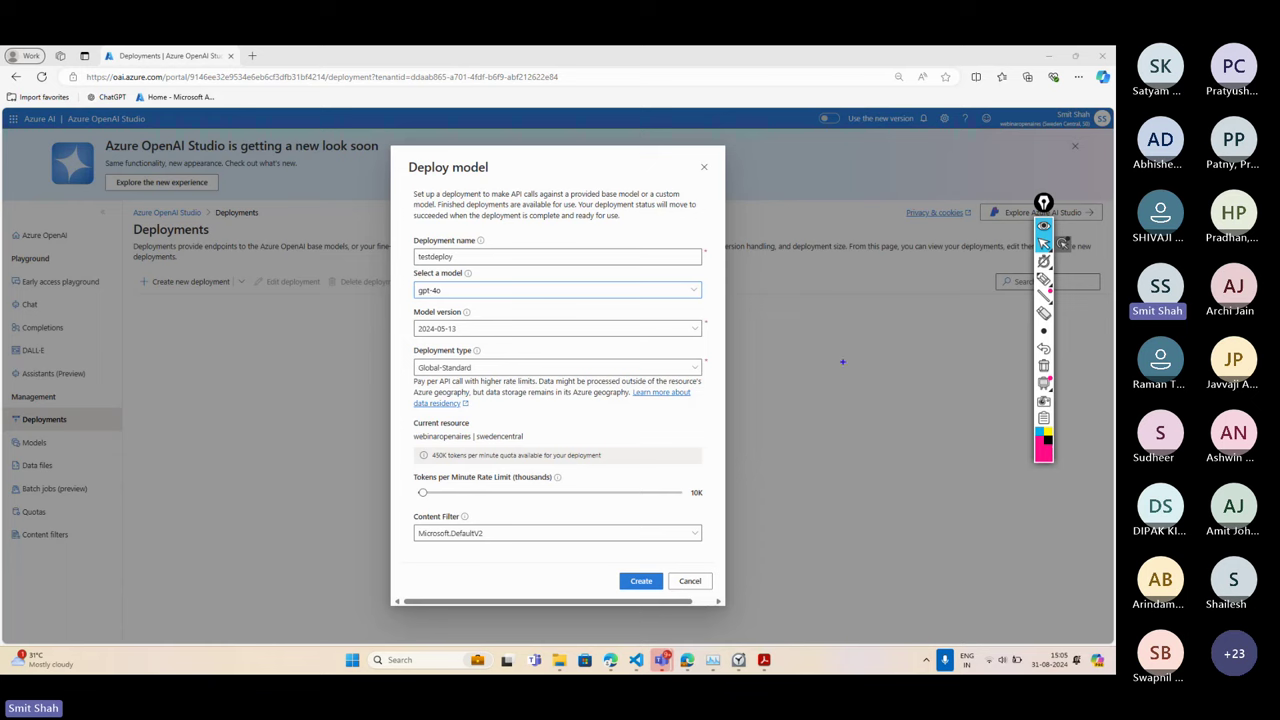
Handwrite "apple" pointing to a circled 1 and "blueberries" branching into "blue" and "berries", and return to the normal pointer
left_click(1044, 278)
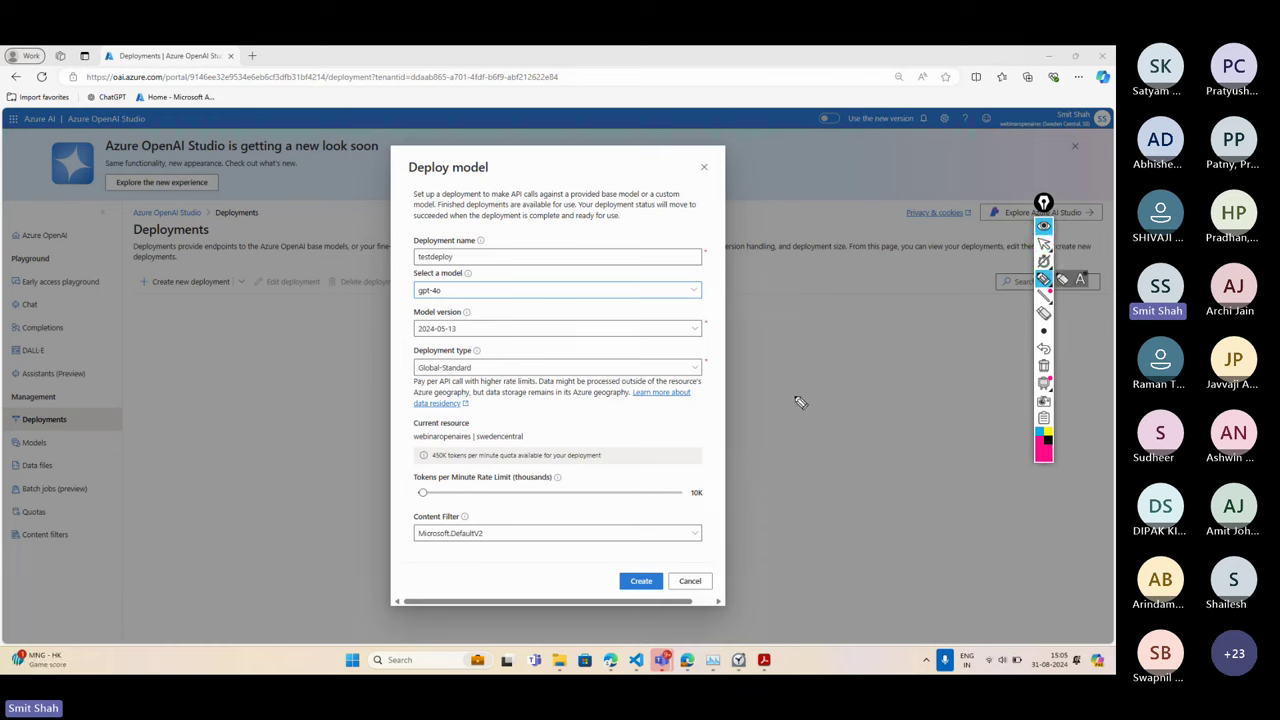
mouse_move(800, 386)
left_mouse_down()
mouse_move(820, 434)
mouse_move(849, 409)
mouse_move(889, 418)
left_mouse_up()
mouse_move(826, 444)
left_mouse_down()
mouse_move(829, 529)
mouse_move(817, 503)
left_mouse_up()
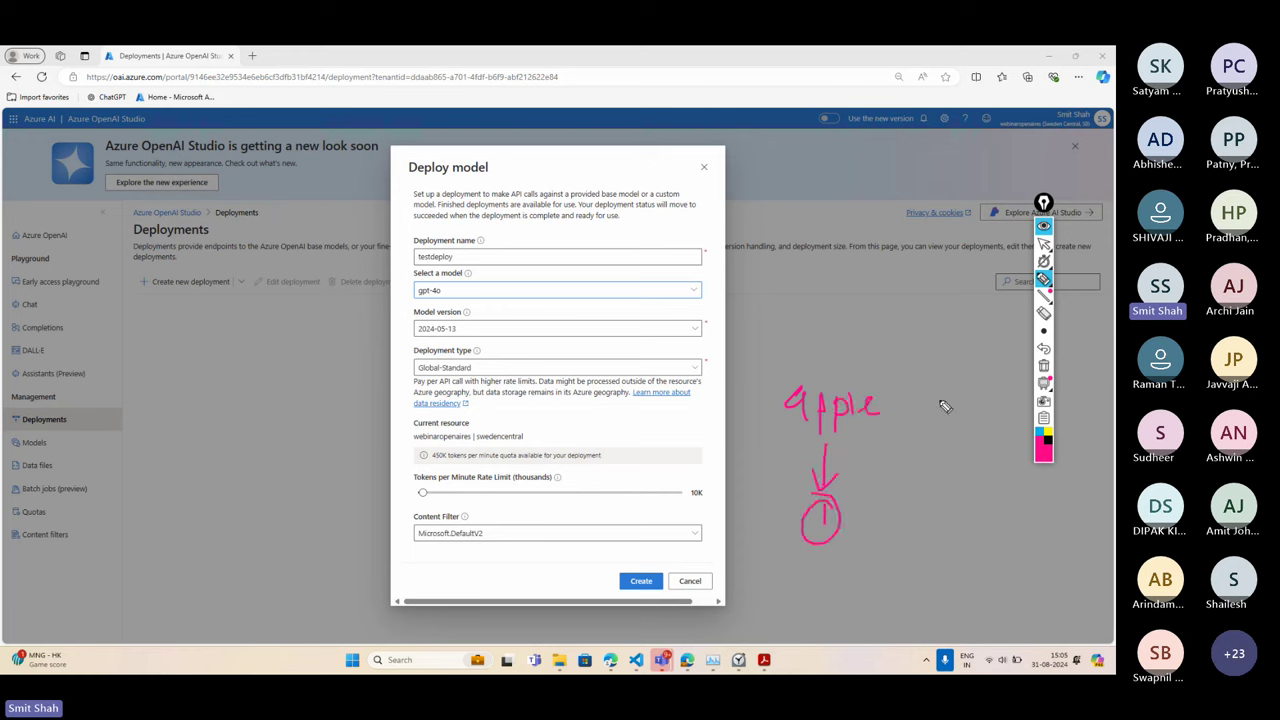
mouse_move(924, 388)
left_mouse_down()
mouse_move(921, 412)
mouse_move(1024, 398)
left_mouse_up()
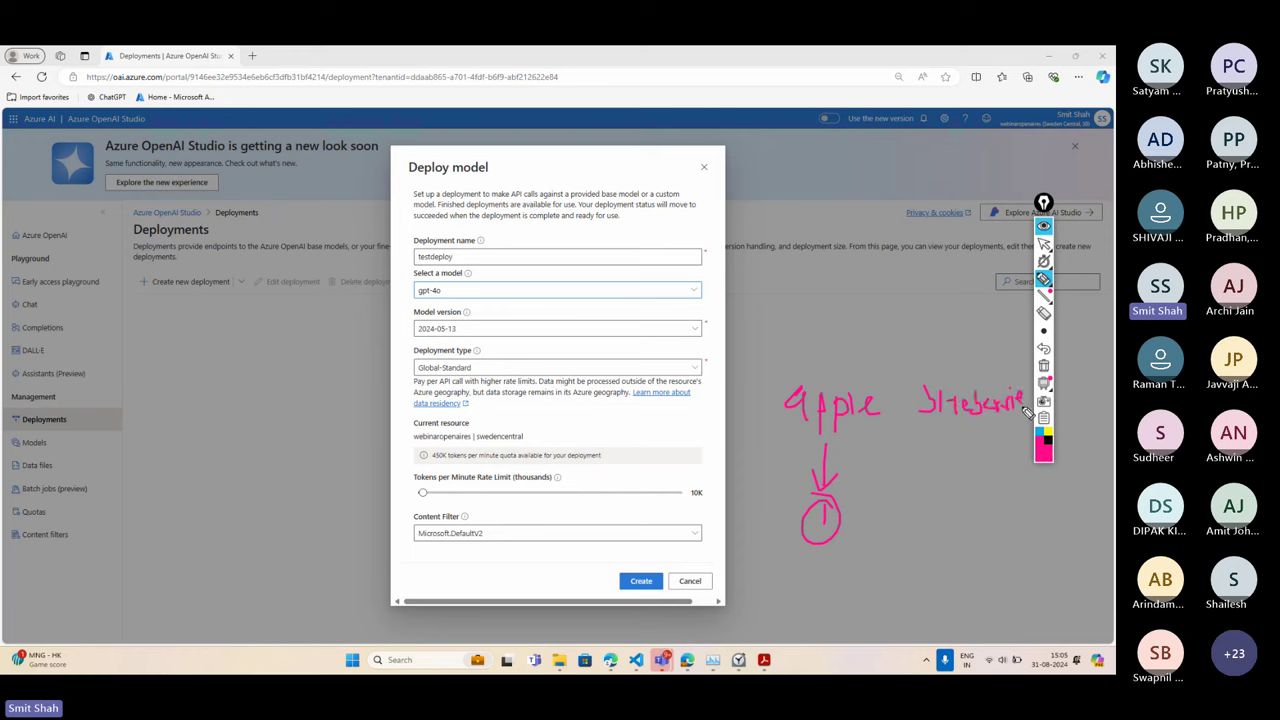
mouse_move(968, 428)
left_mouse_down()
mouse_move(937, 478)
mouse_move(958, 468)
left_mouse_up()
mouse_move(904, 500)
left_mouse_down()
mouse_move(912, 515)
mouse_move(978, 518)
left_mouse_up()
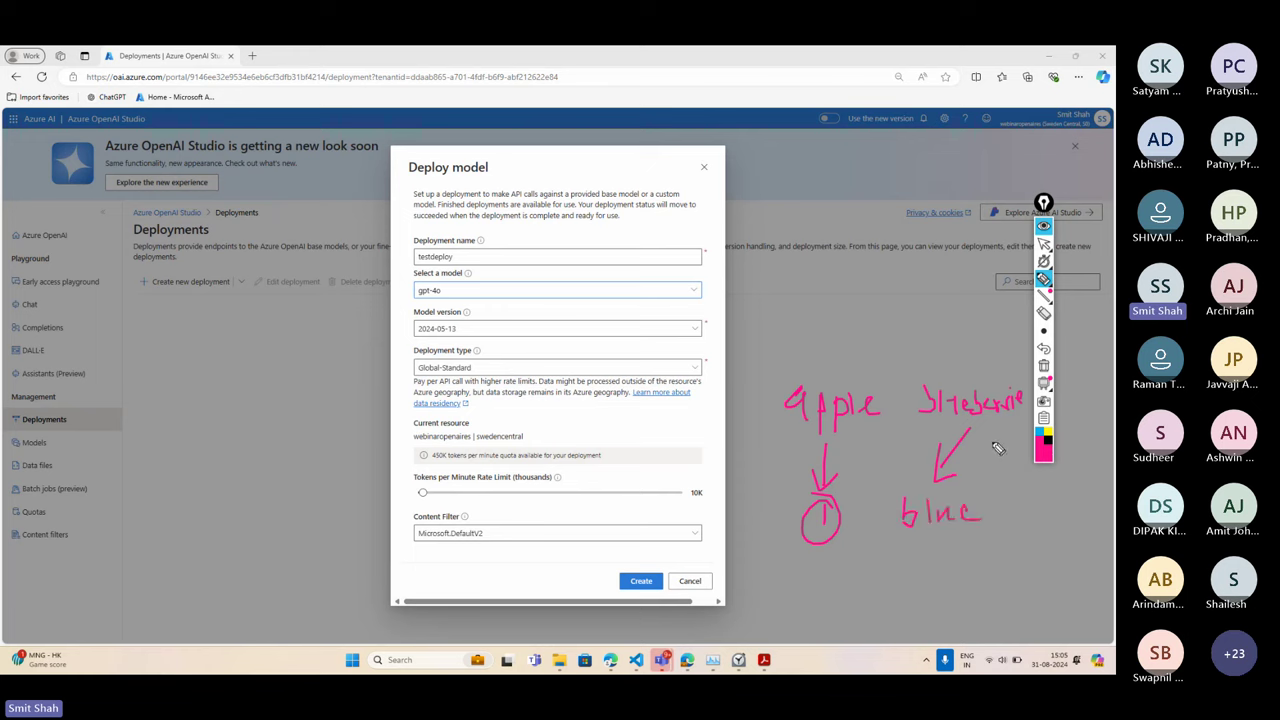
mouse_move(985, 426)
left_mouse_down()
mouse_move(1018, 470)
mouse_move(1022, 448)
left_mouse_up()
mouse_move(1014, 500)
left_mouse_down()
mouse_move(1018, 526)
mouse_move(1070, 506)
mouse_move(1108, 514)
left_mouse_up()
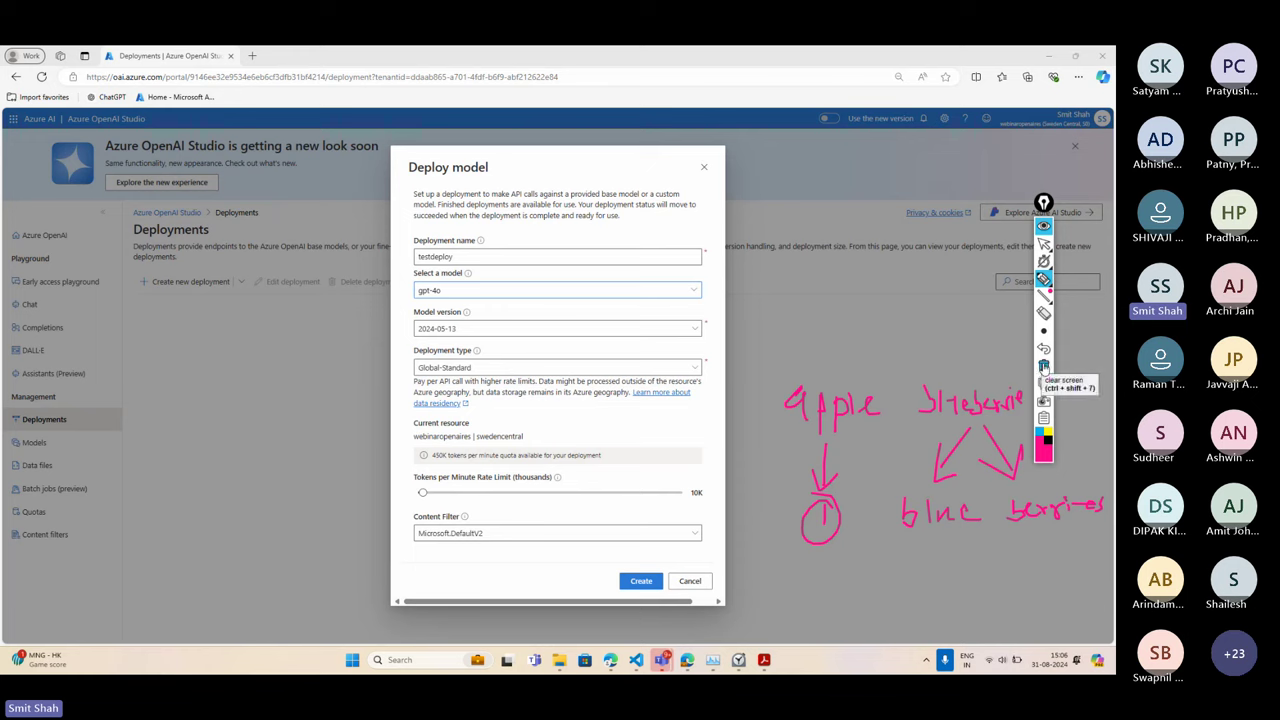
left_click(1043, 243)
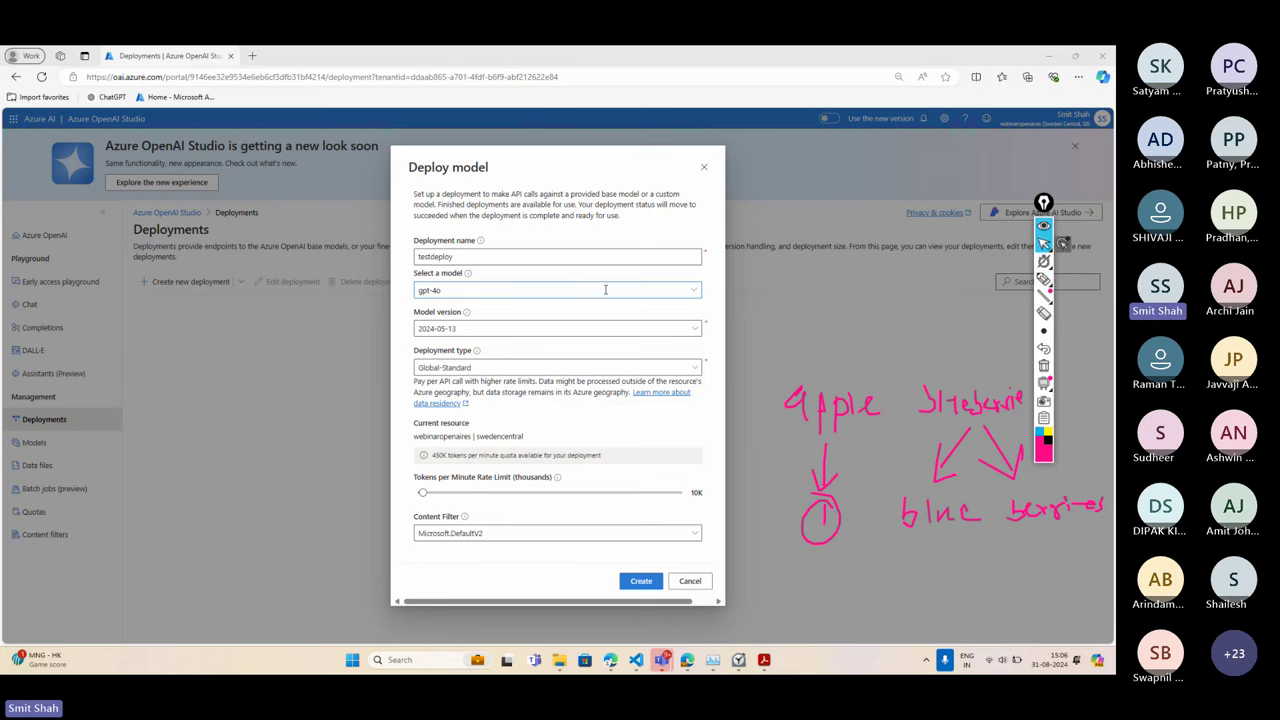
Review the available base models, keeping gpt-4o, and examine the model version options
left_click(605, 289)
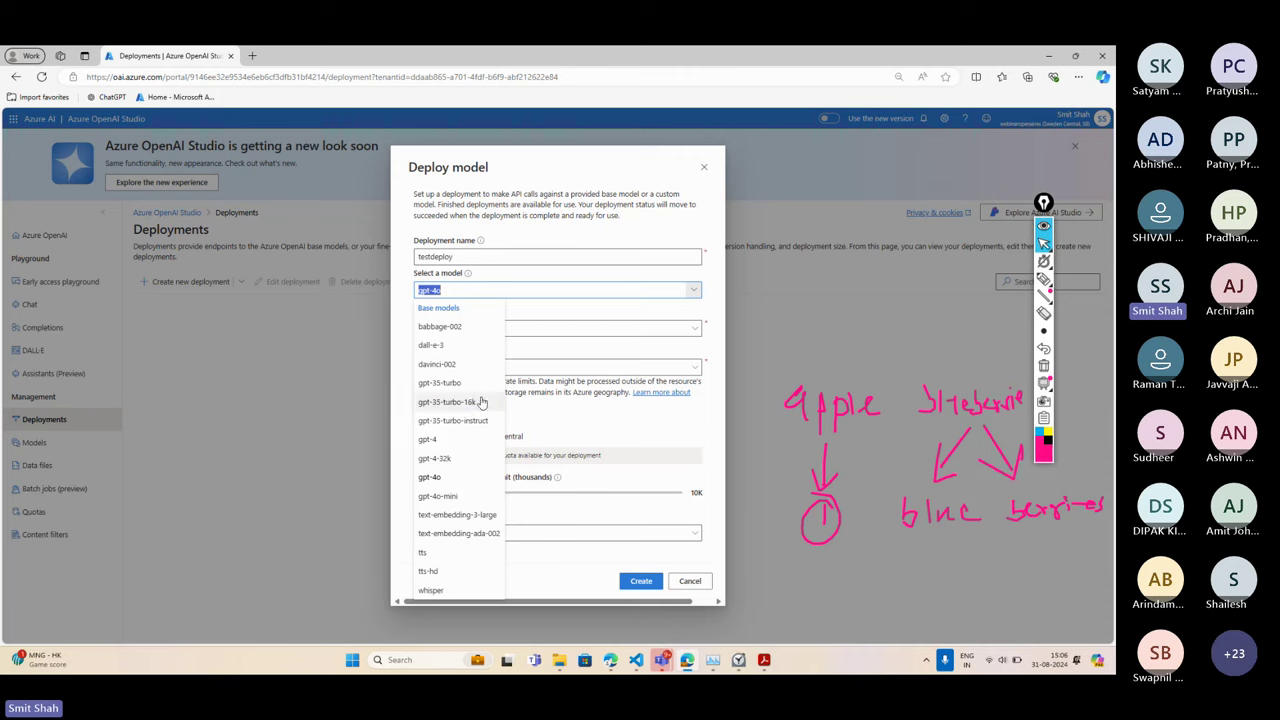
left_click(455, 481)
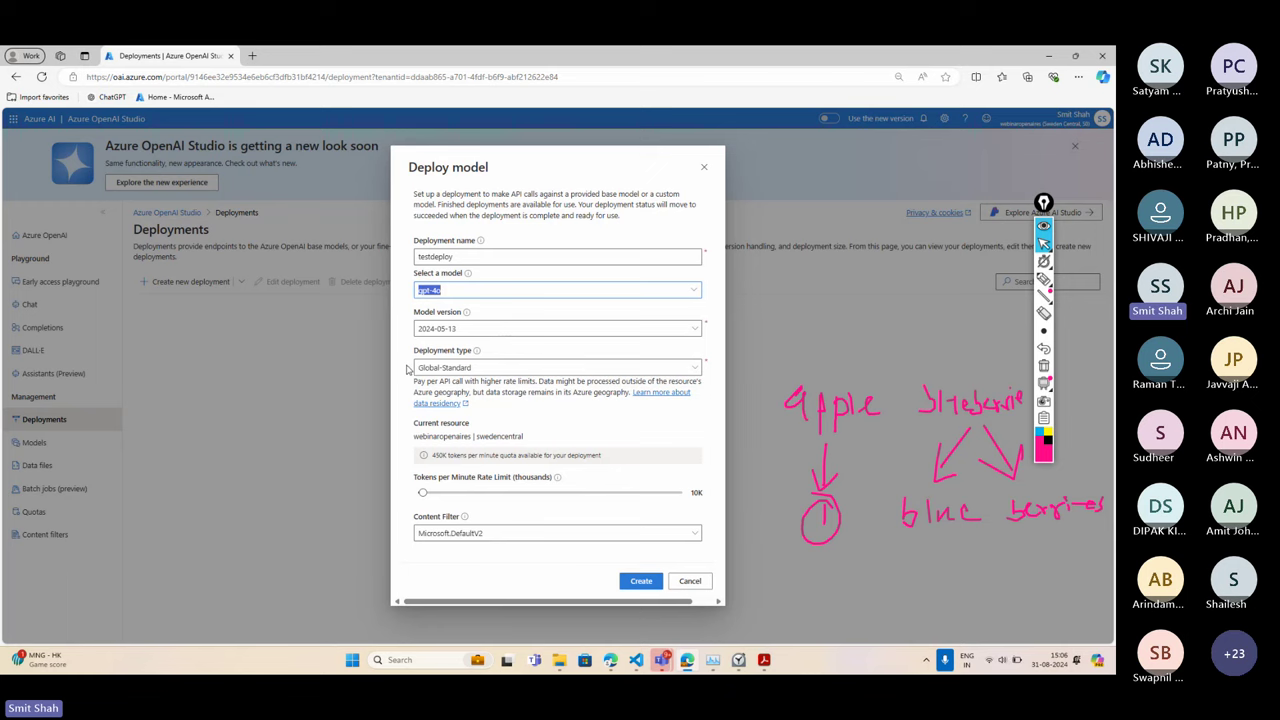
left_click(479, 330)
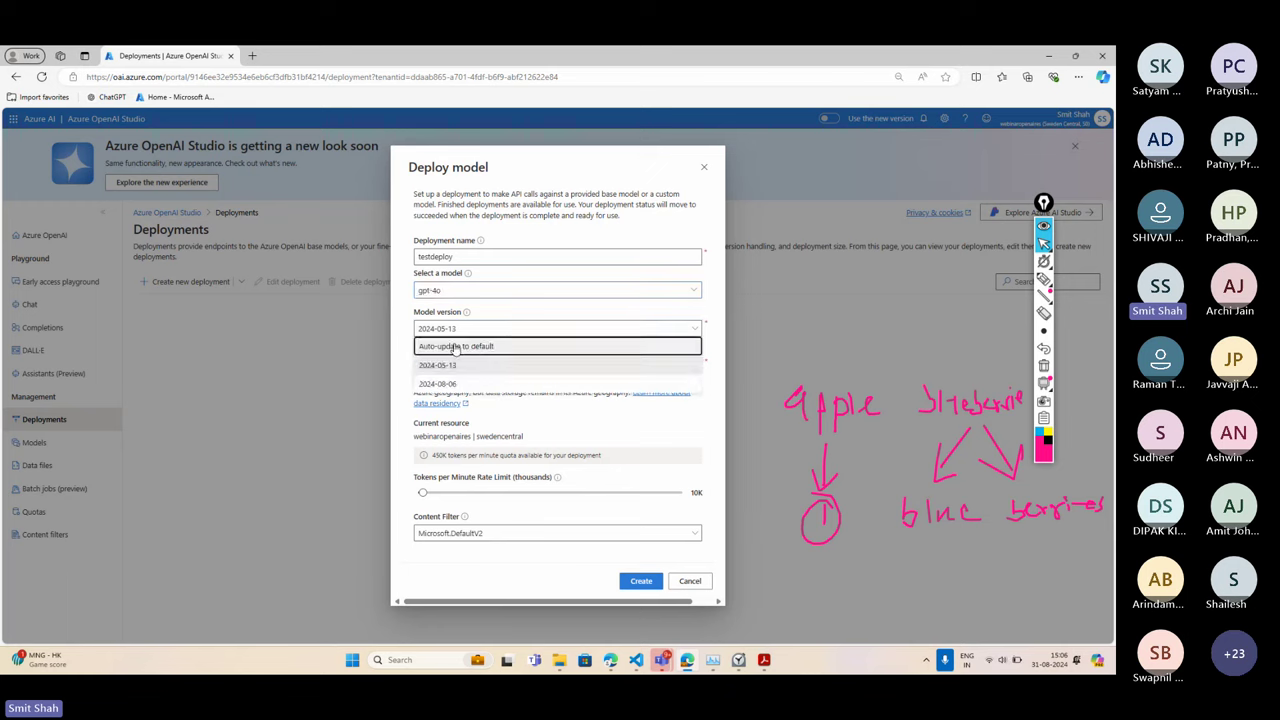
key("Escape")
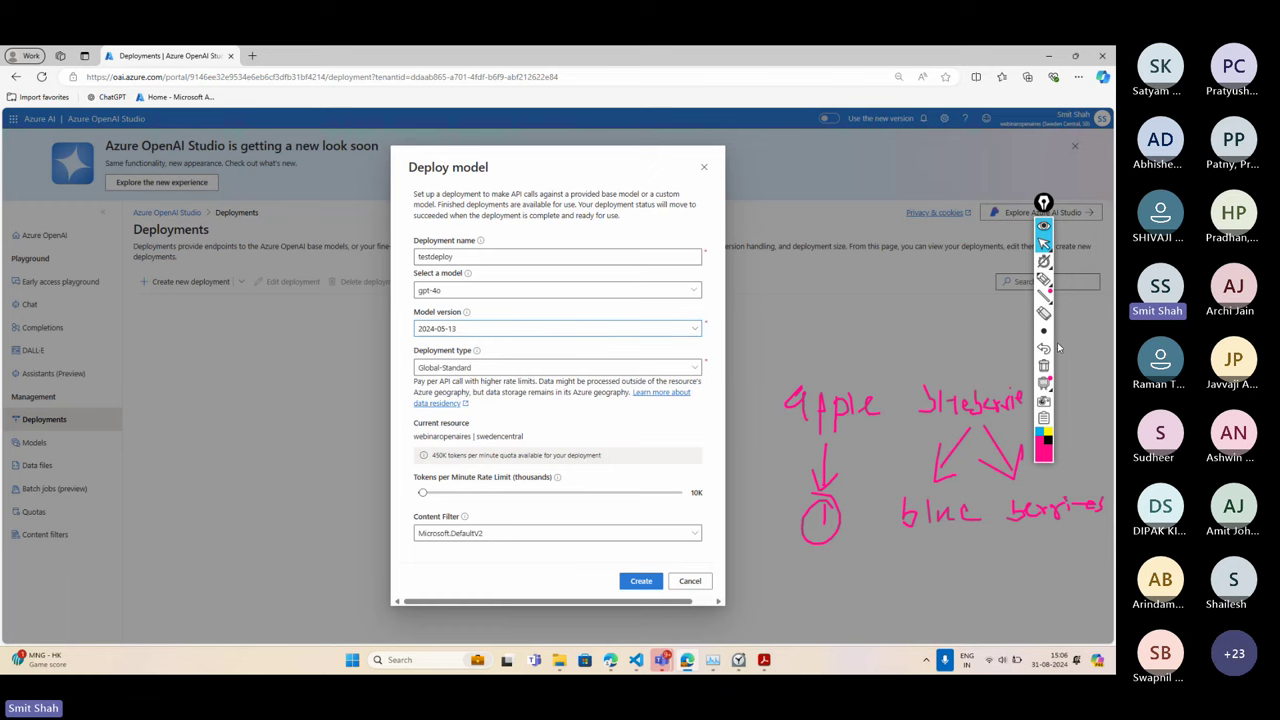
Clear the drawings and handwrite versions 1 (default), 2 (default) and 3, crossing out and circling the first, and return to the normal pointer
left_click(1043, 365)
left_click(1043, 278)
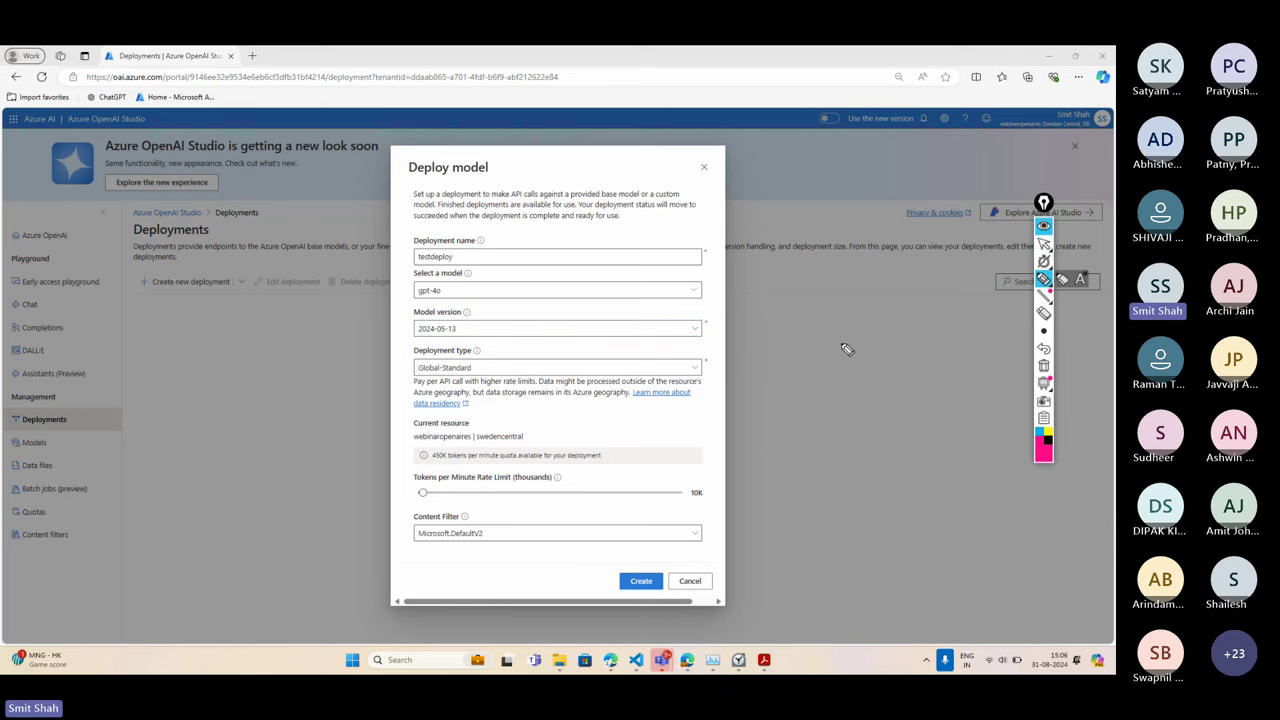
mouse_move(841, 336)
left_mouse_down()
mouse_move(836, 436)
mouse_move(872, 437)
left_mouse_up()
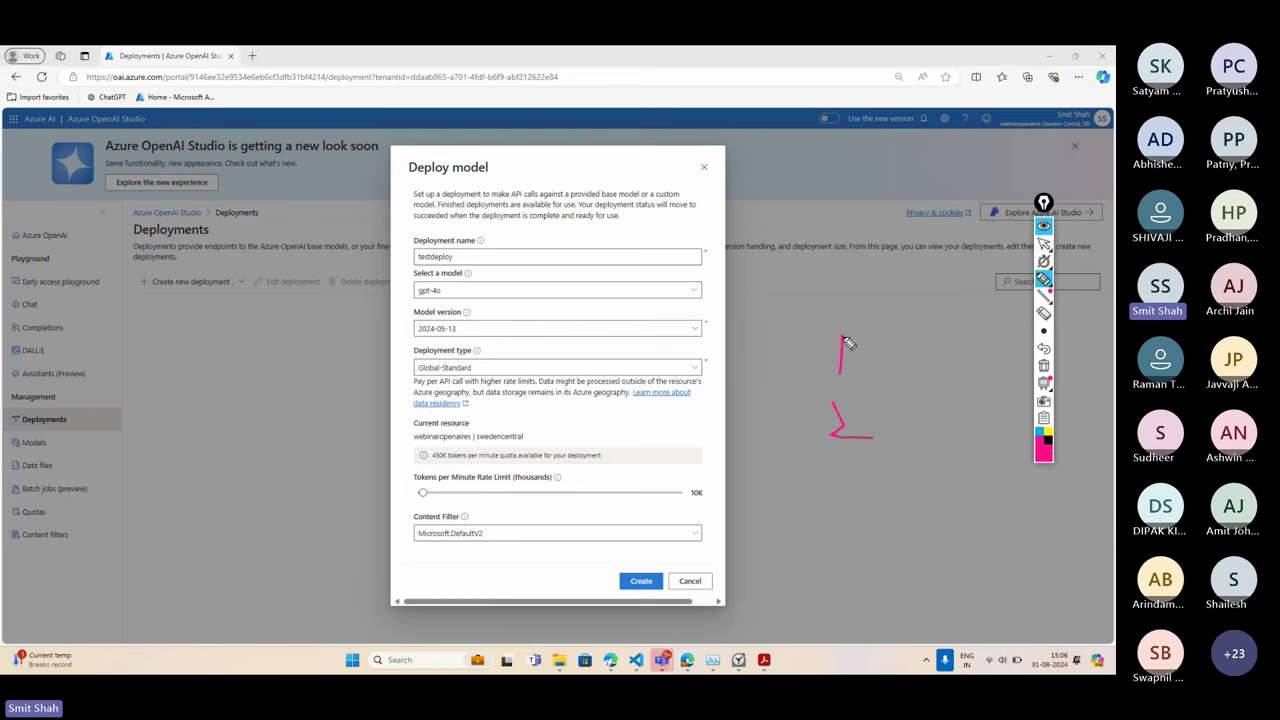
mouse_move(896, 333)
left_mouse_down()
mouse_move(898, 364)
mouse_move(920, 342)
mouse_move(992, 343)
mouse_move(1001, 381)
left_mouse_up()
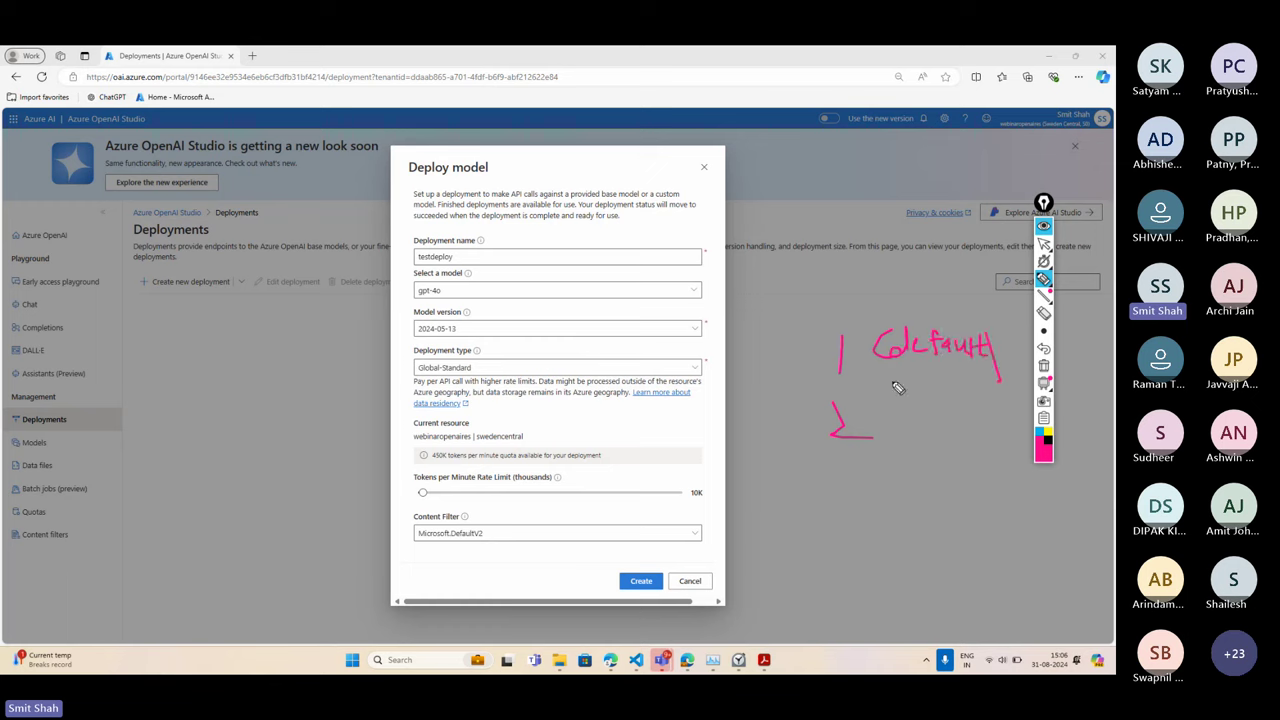
mouse_move(837, 485)
left_mouse_down()
mouse_move(855, 488)
mouse_move(826, 524)
left_mouse_up()
left_click_drag(832, 338, 932, 376)
left_click_drag(917, 322, 807, 370)
mouse_move(886, 414)
left_mouse_down()
mouse_move(894, 437)
mouse_move(917, 420)
mouse_move(926, 438)
mouse_move(990, 436)
mouse_move(992, 416)
mouse_move(998, 450)
left_mouse_up()
mouse_move(986, 316)
left_mouse_down()
mouse_move(930, 378)
mouse_move(910, 300)
left_mouse_up()
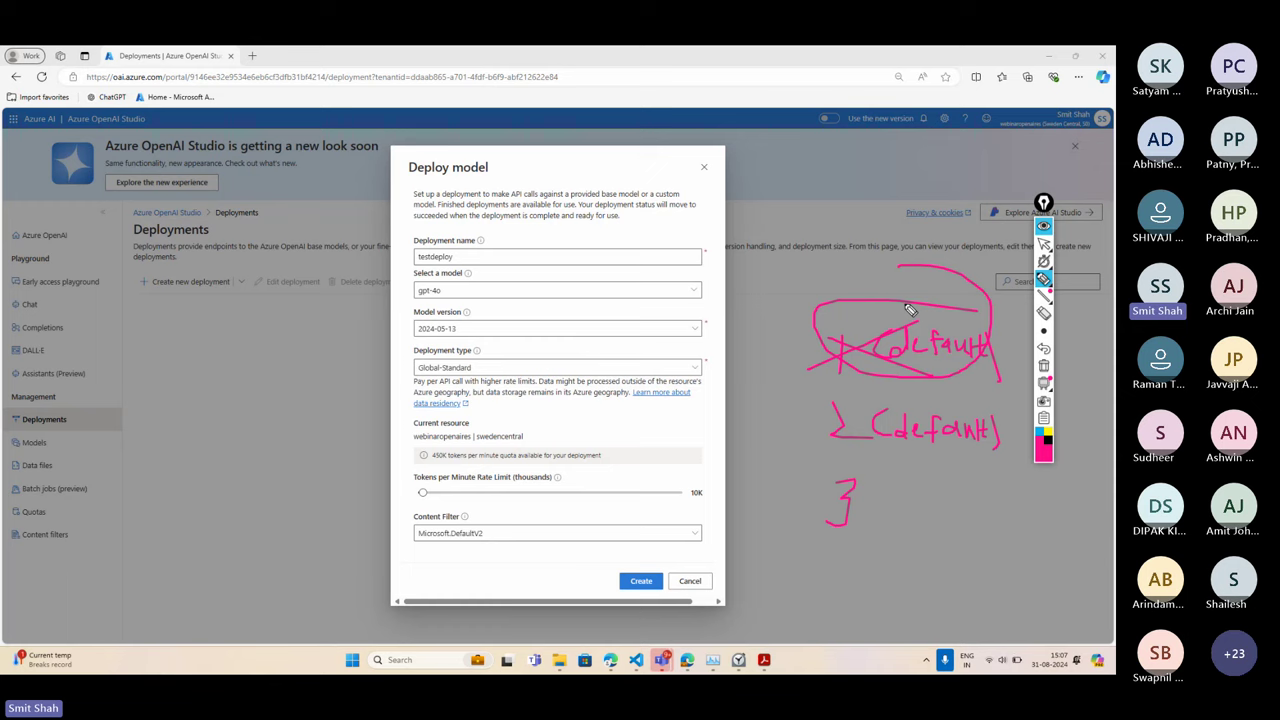
key("Escape")
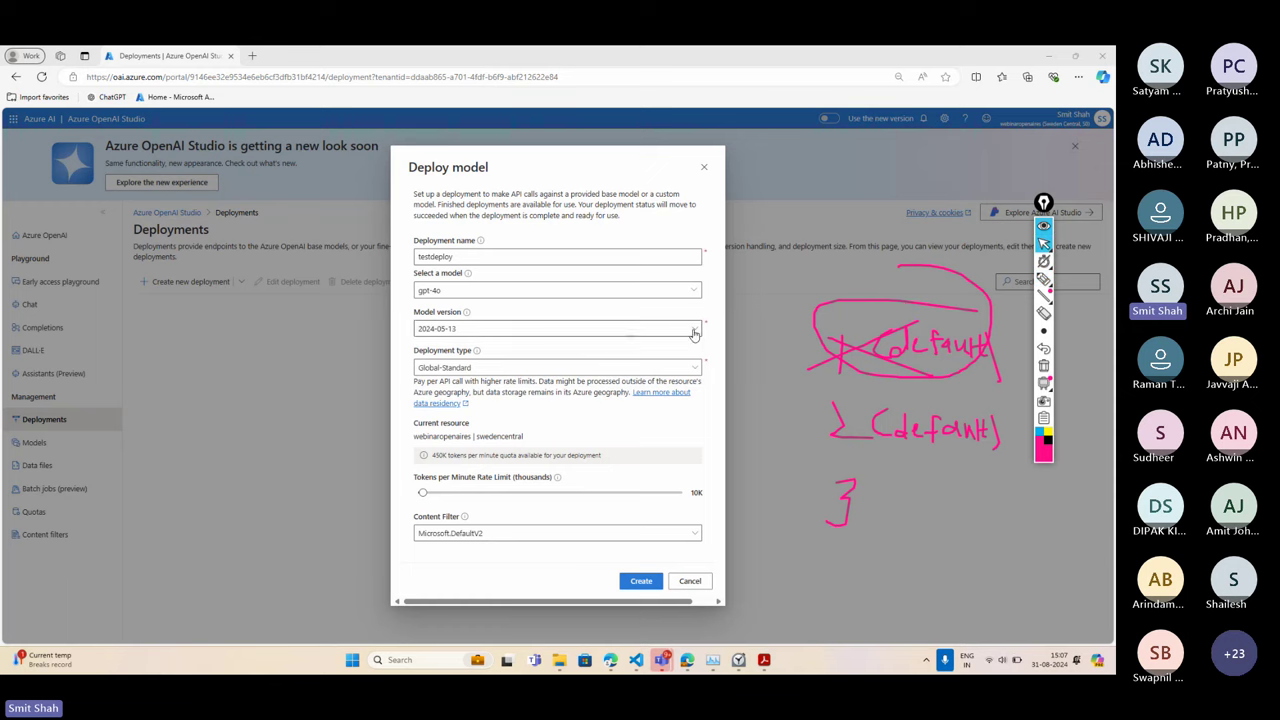
Review the model version options, including Auto-update to default, and keep 2024-05-13 selected
left_click(694, 333)
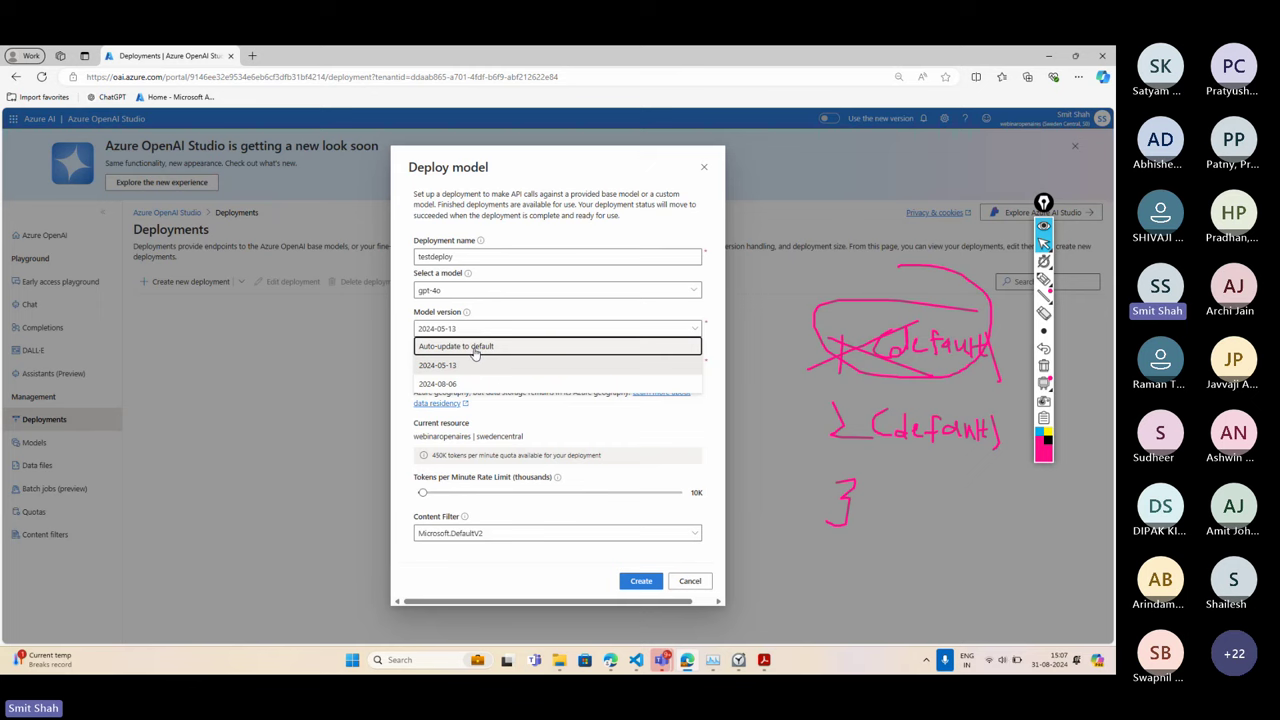
left_click(477, 361)
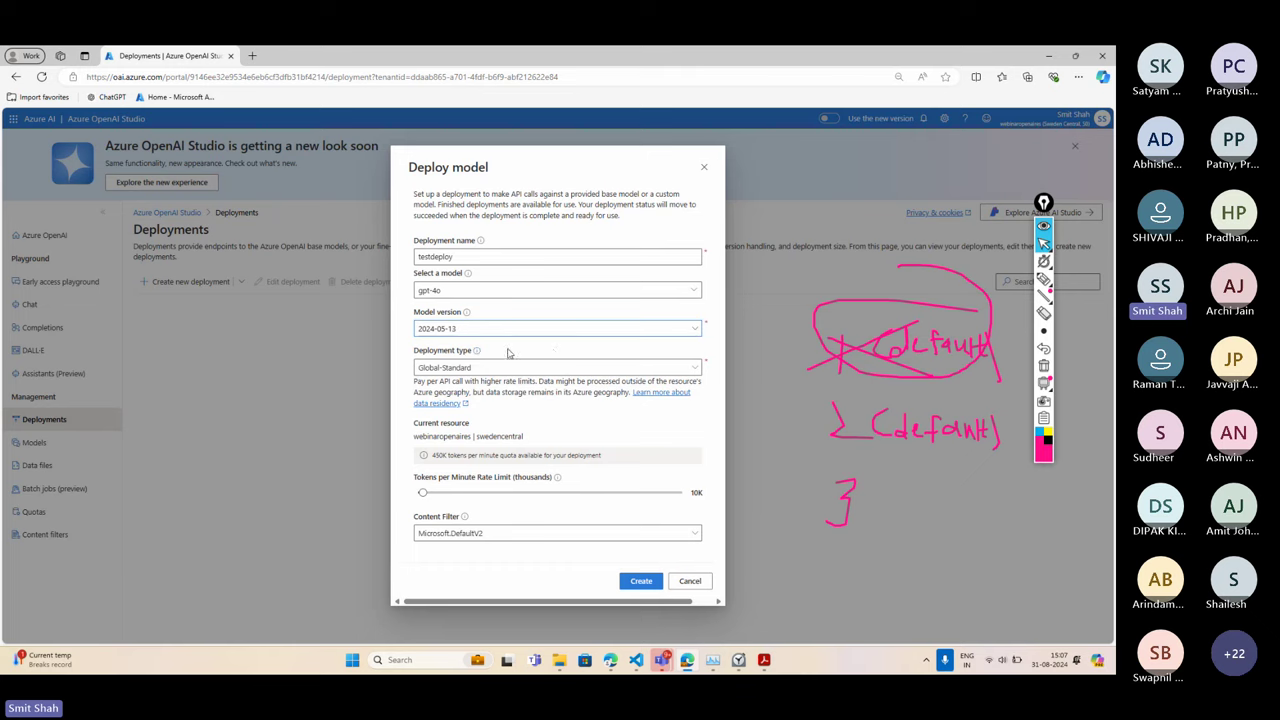
left_click(605, 334)
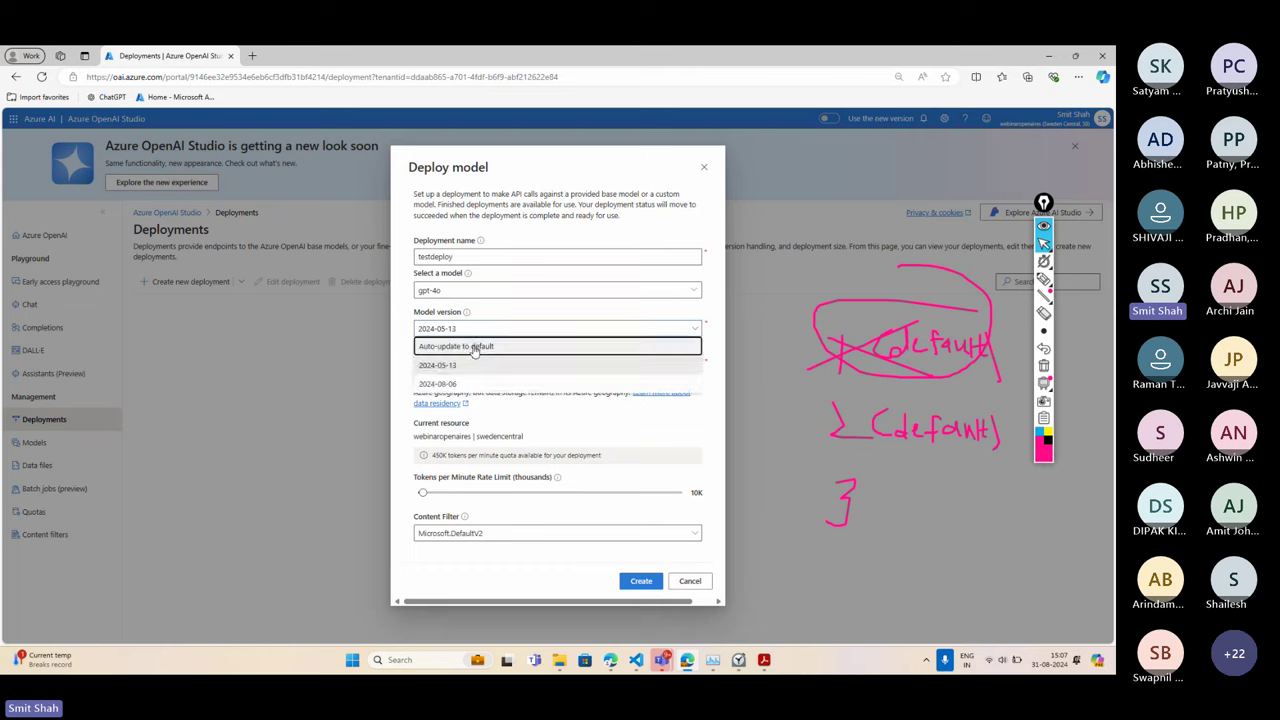
left_click(472, 349)
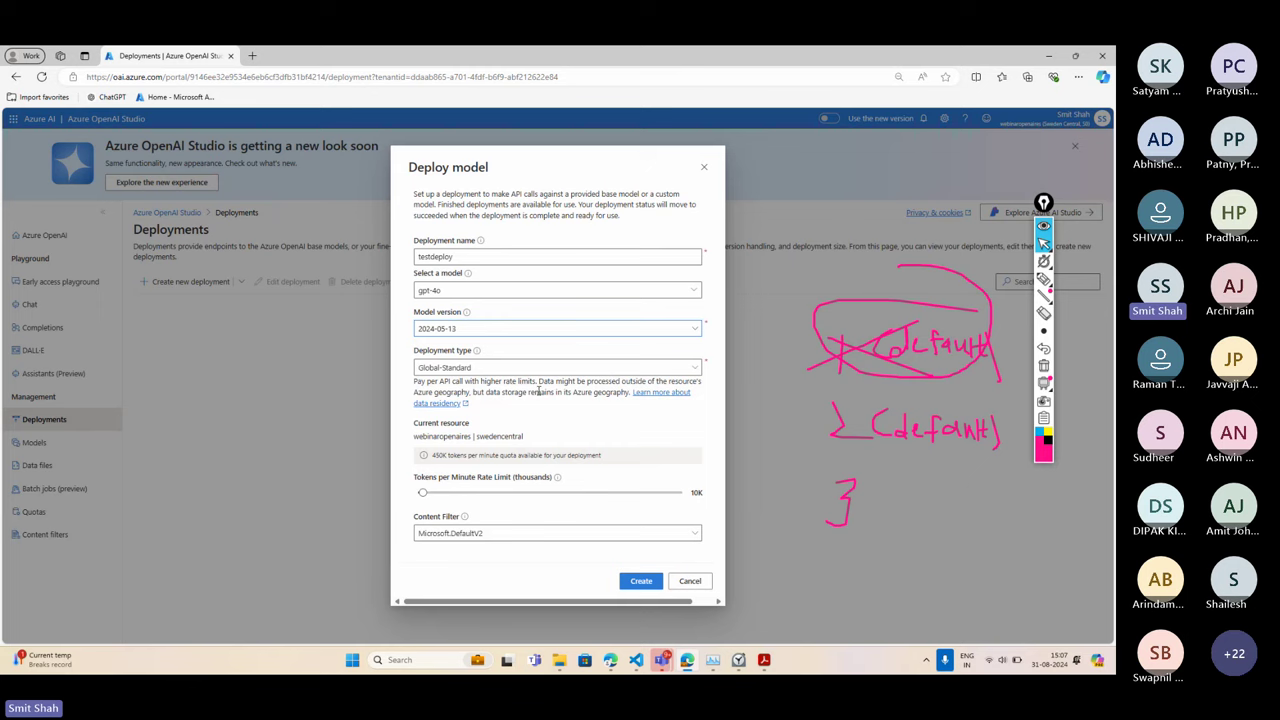
Outline the Deployment type and Content Filter settings for explanation and set the content filter to Default
left_click_drag(404, 344, 722, 388)
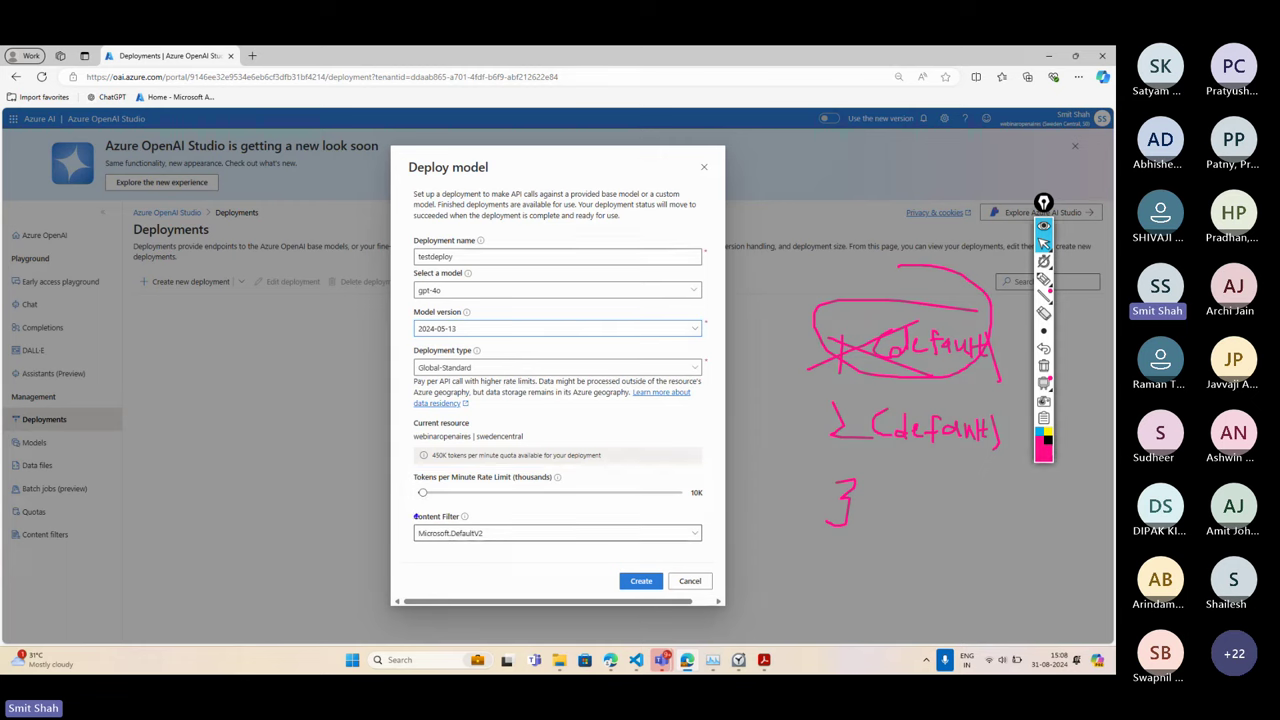
mouse_move(409, 507)
left_mouse_down()
mouse_move(702, 536)
mouse_move(709, 548)
left_mouse_up()
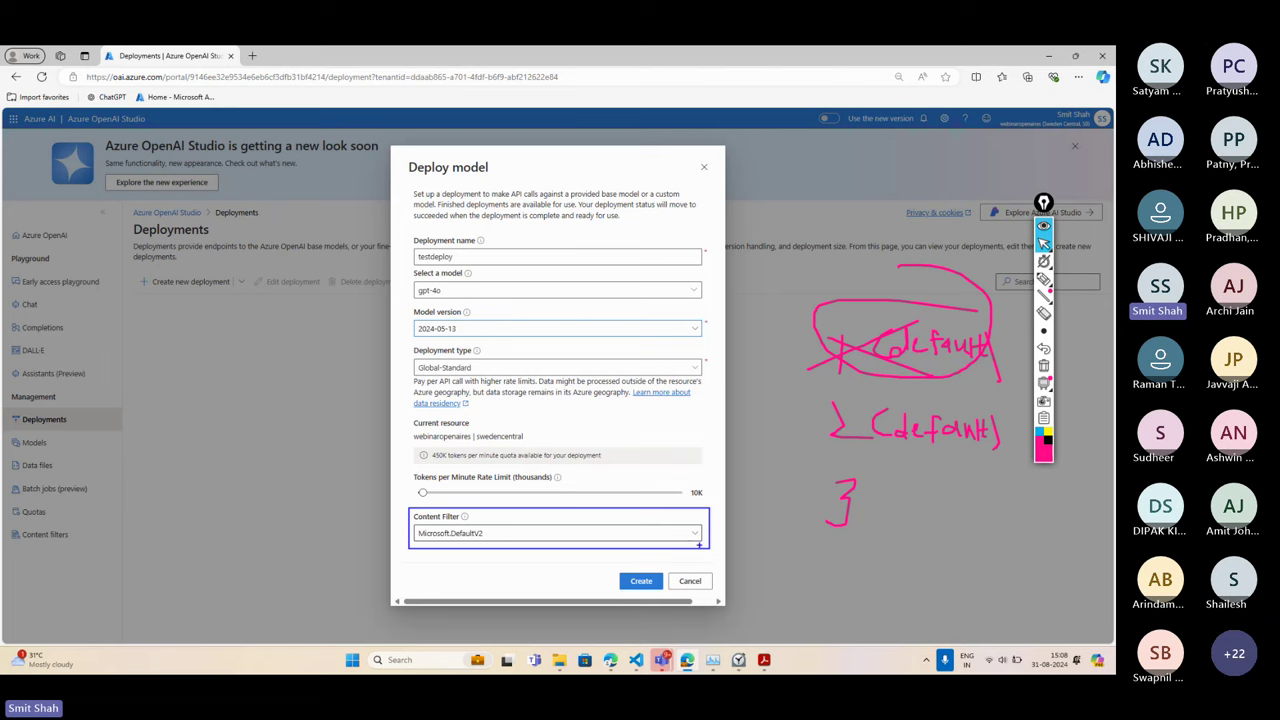
left_click(688, 536)
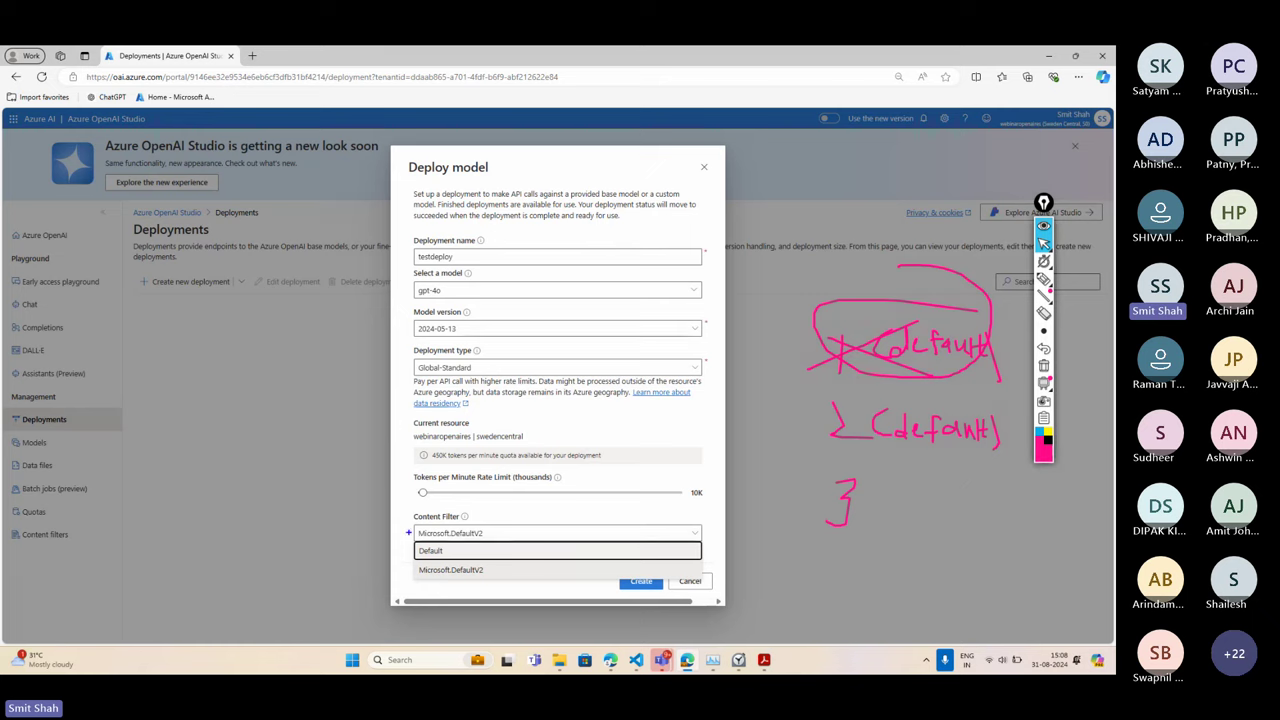
left_click_drag(408, 530, 507, 557)
left_click(485, 551)
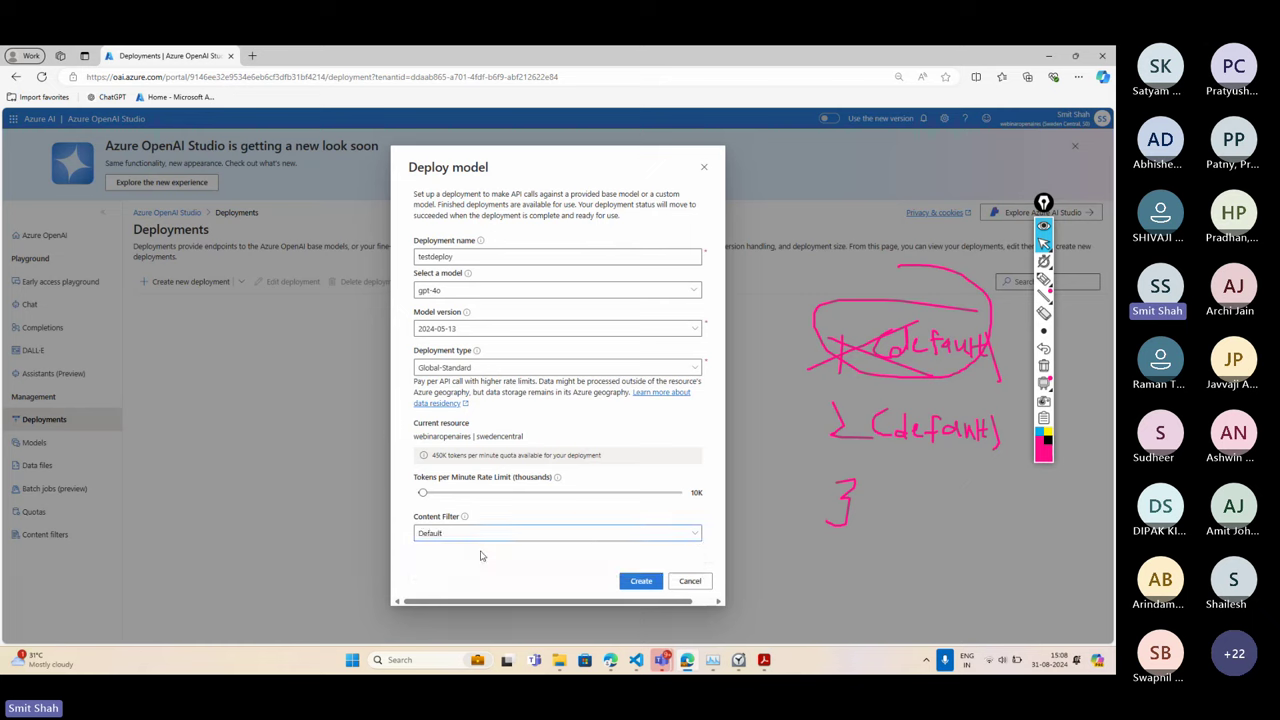
left_click(486, 537)
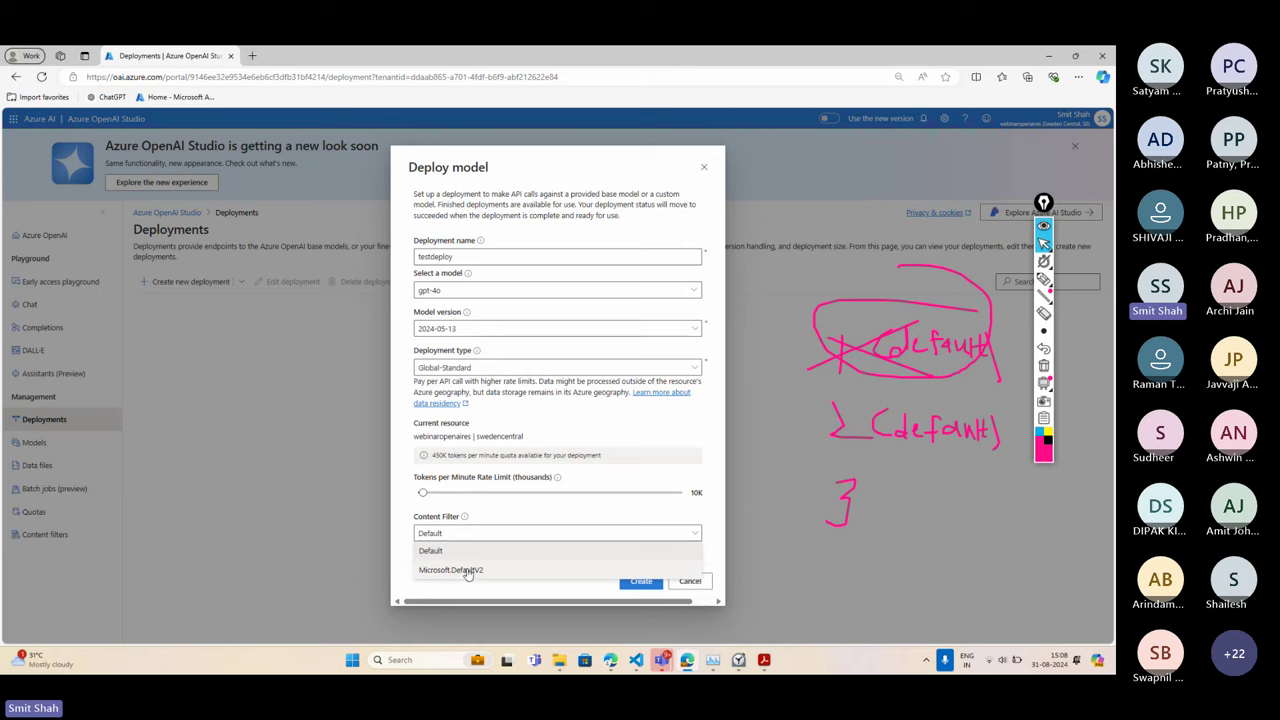
left_click(426, 587)
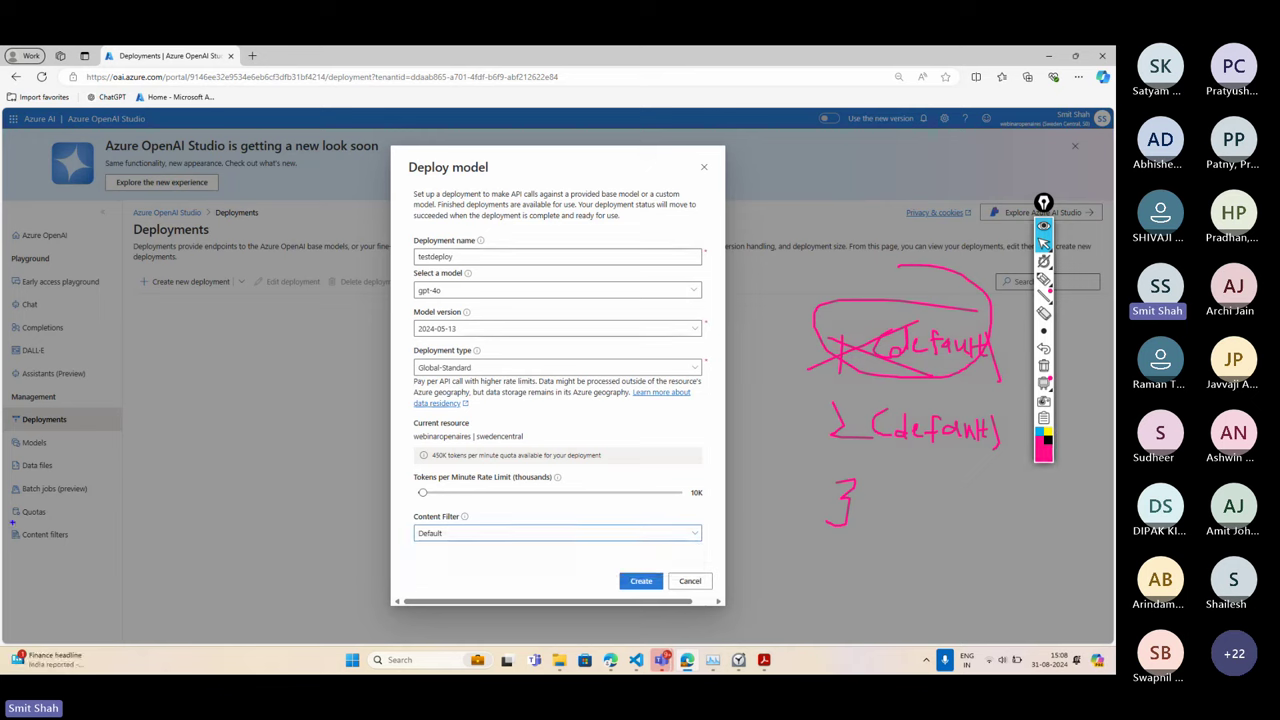
mouse_move(12, 522)
left_mouse_down()
mouse_move(110, 552)
mouse_move(127, 552)
mouse_move(145, 521)
mouse_move(322, 537)
left_mouse_up()
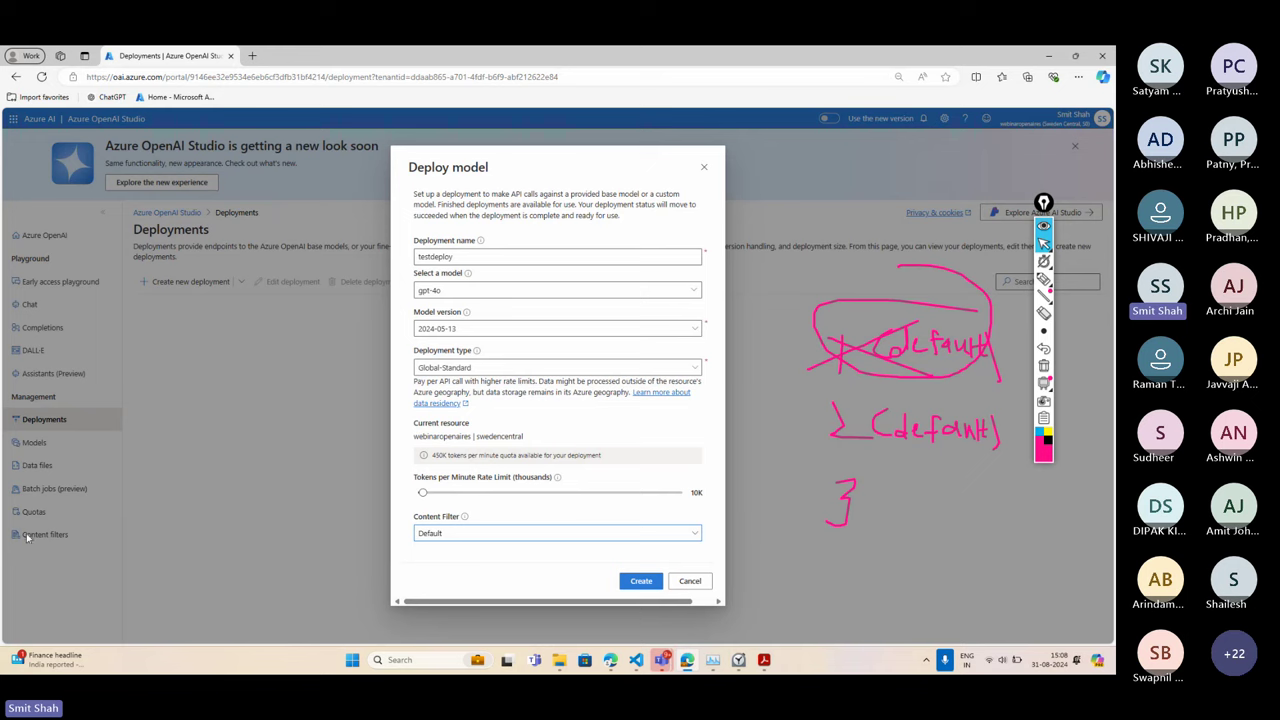
left_click(438, 535)
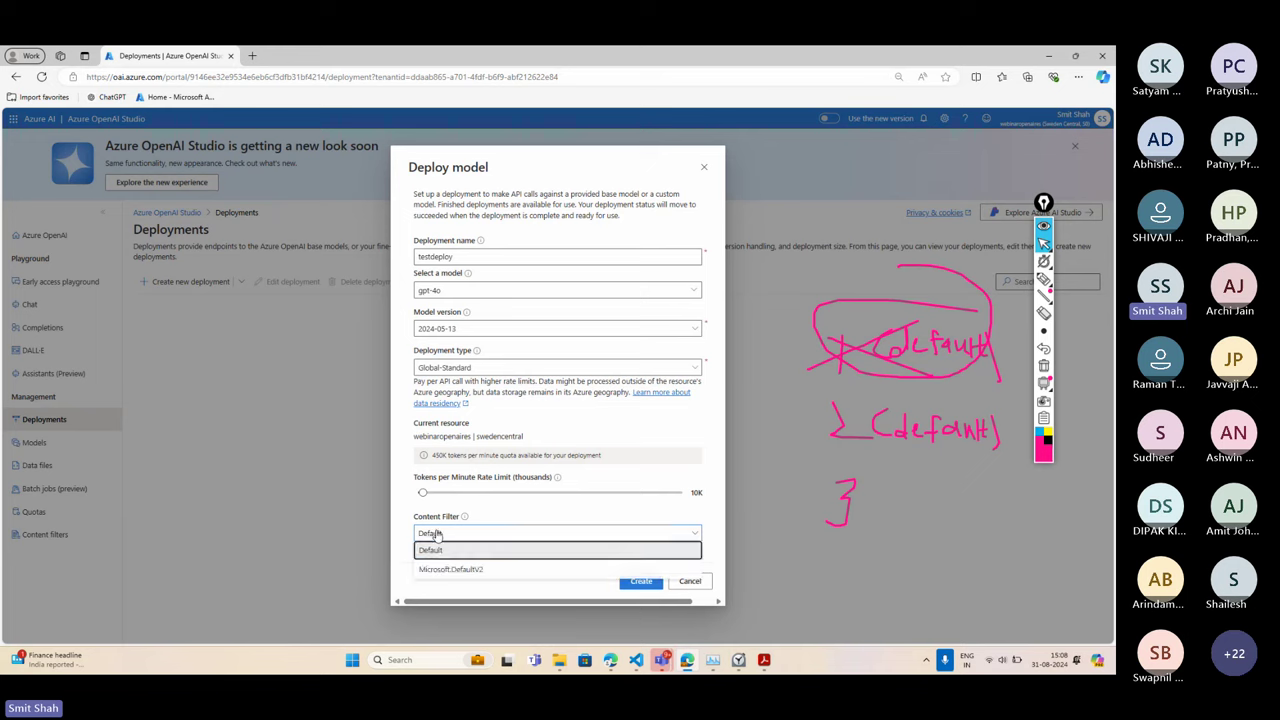
left_click(441, 553)
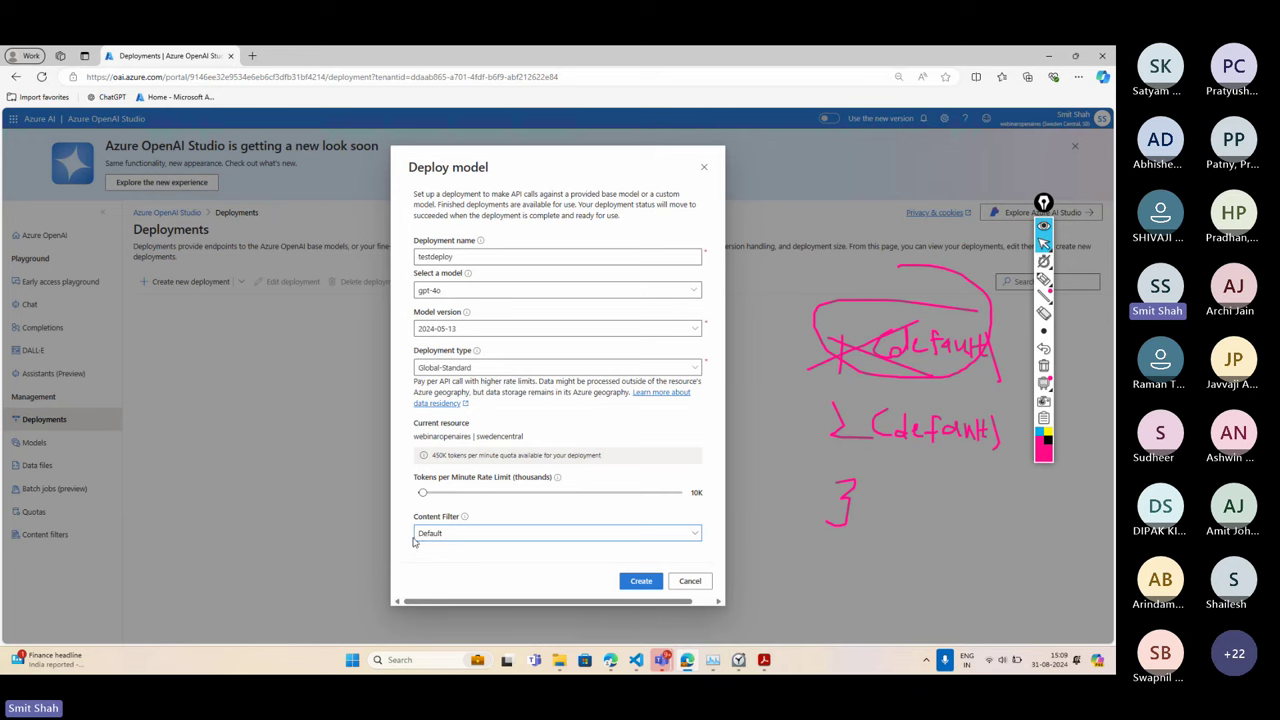
Create the testdeploy deployment and clear the handwritten drawings from the screen
left_click(640, 583)
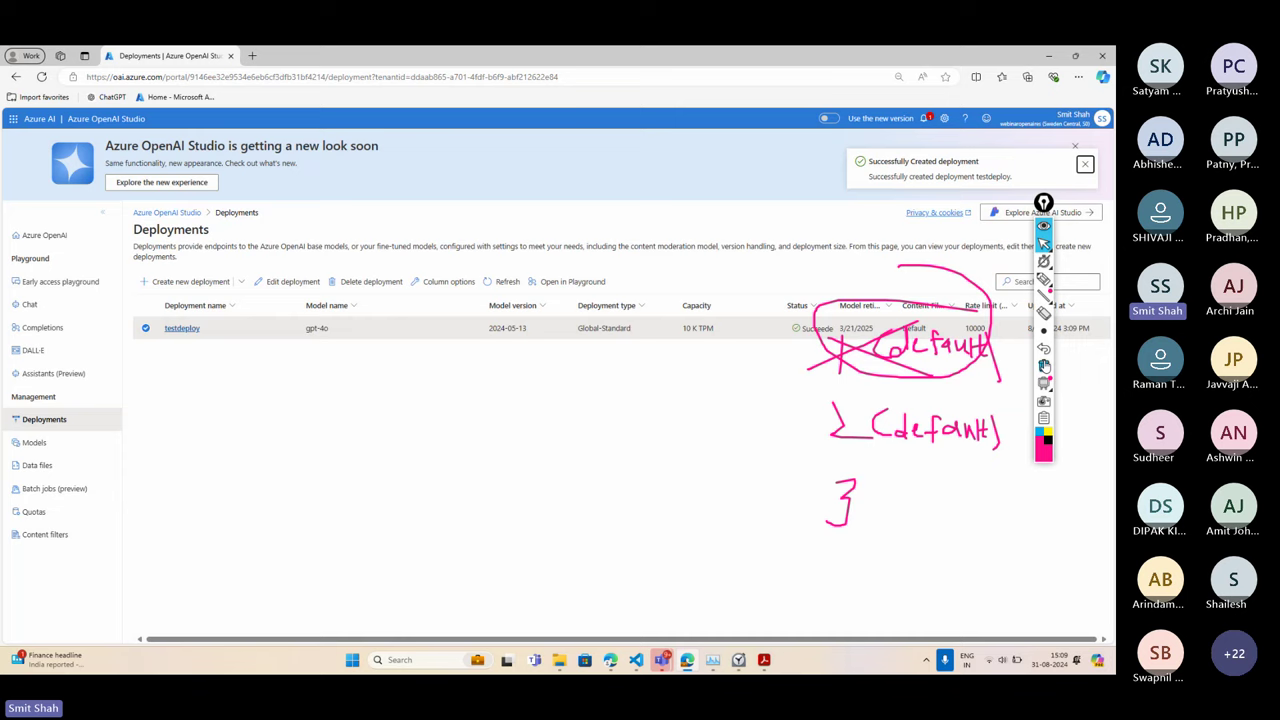
left_click(1044, 365)
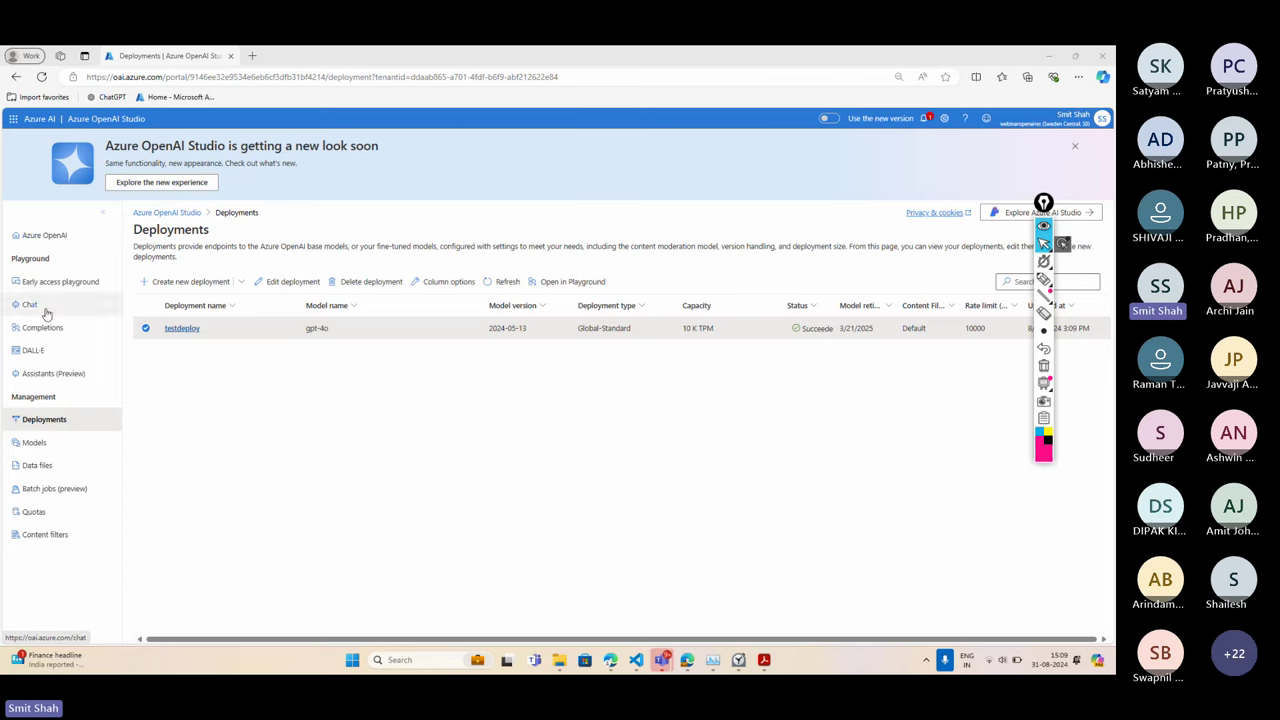
Open the Azure OpenAI home page and look through its playgrounds, common examples and learning resources
left_click(61, 241)
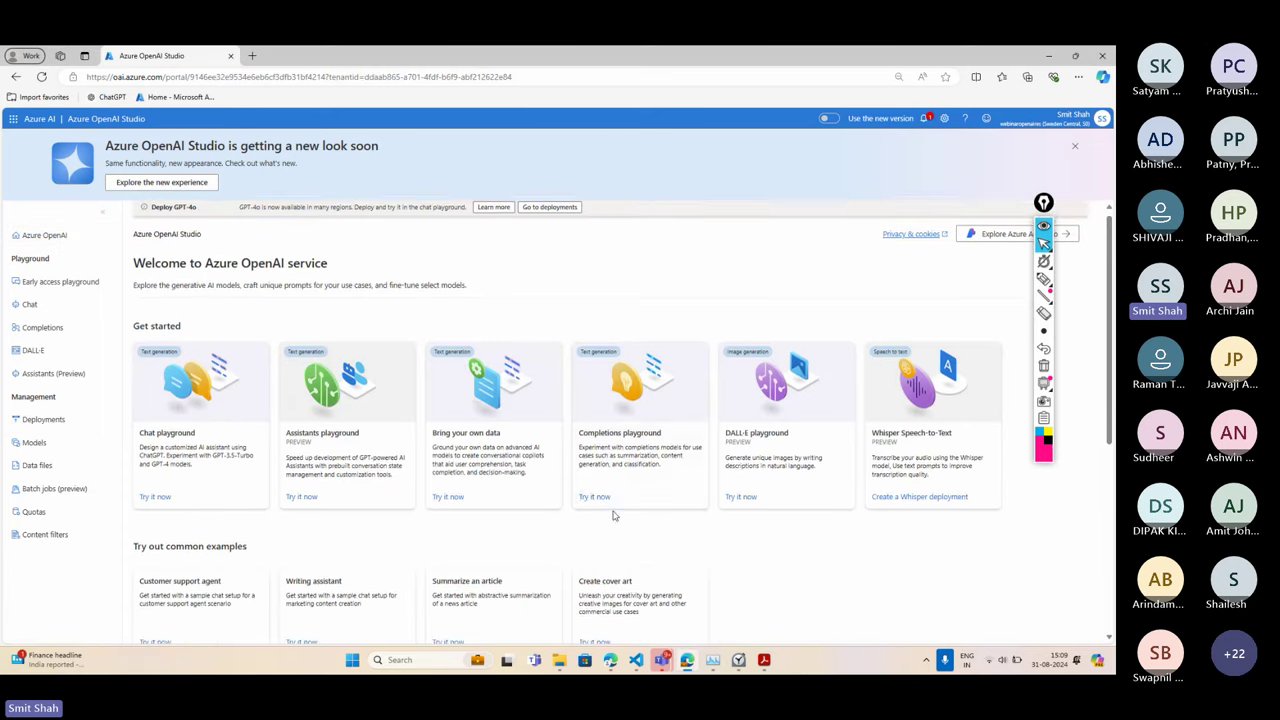
scroll(614, 516, "down", 3)
scroll(538, 511, "up", 3)
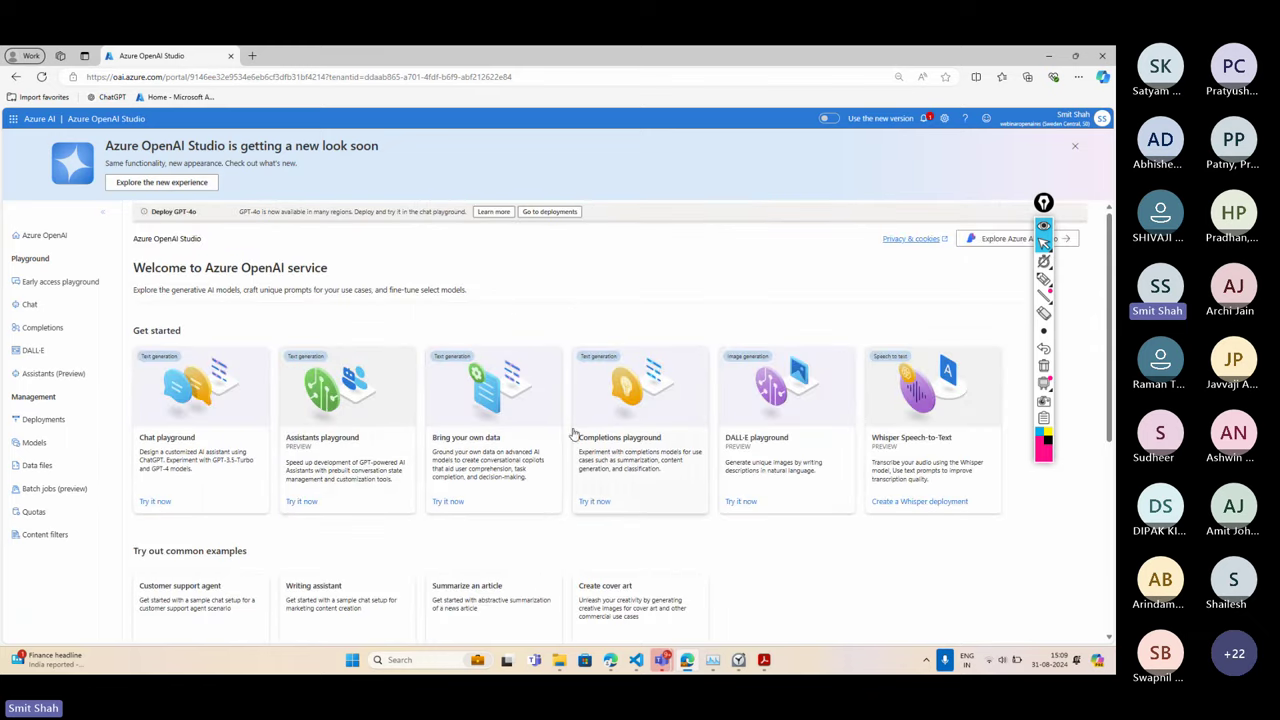
scroll(572, 430, "down", 4)
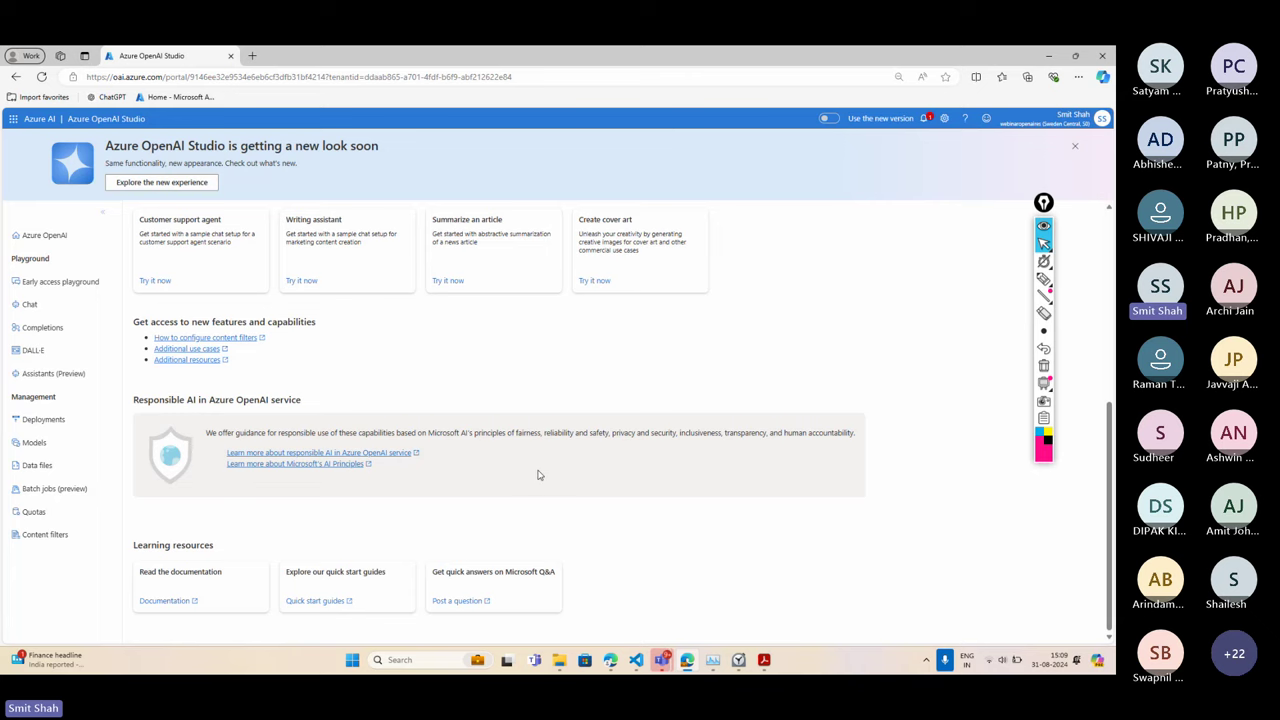
Open the Early access playground and highlight its Model setting
left_click(62, 284)
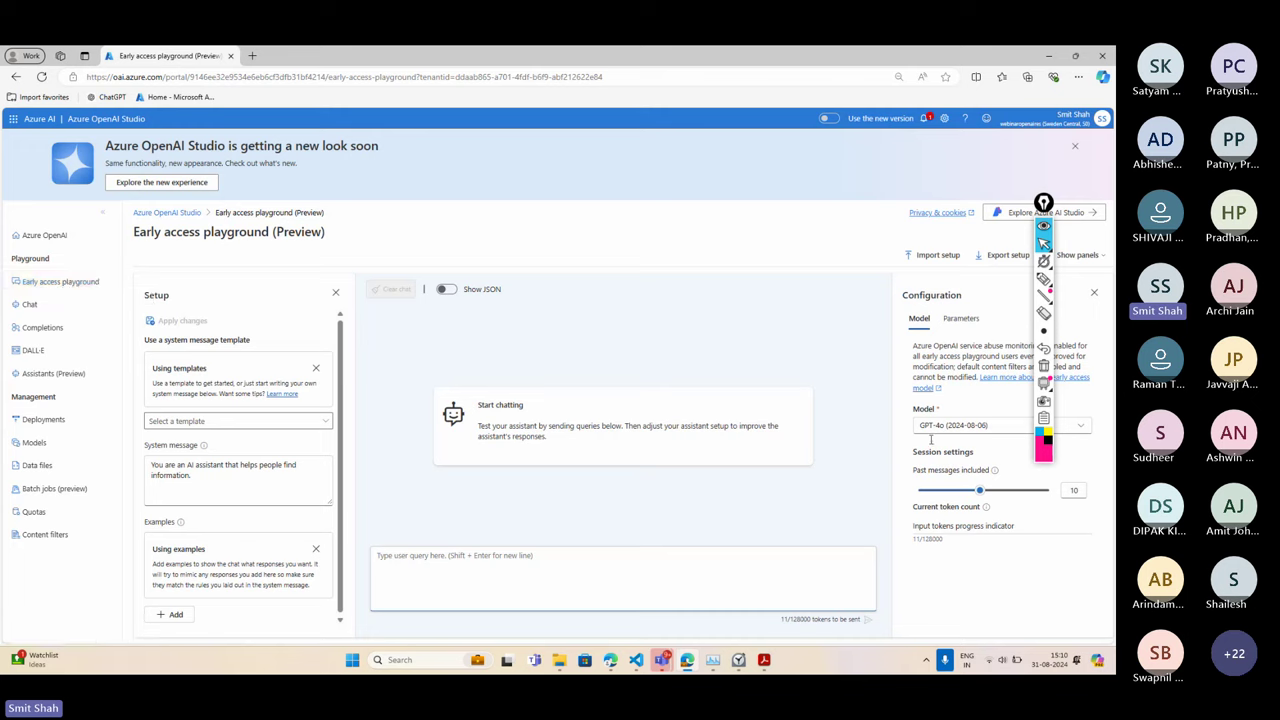
mouse_move(912, 411)
left_mouse_down()
mouse_move(1025, 440)
mouse_move(991, 414)
mouse_move(914, 430)
mouse_move(998, 418)
left_mouse_up()
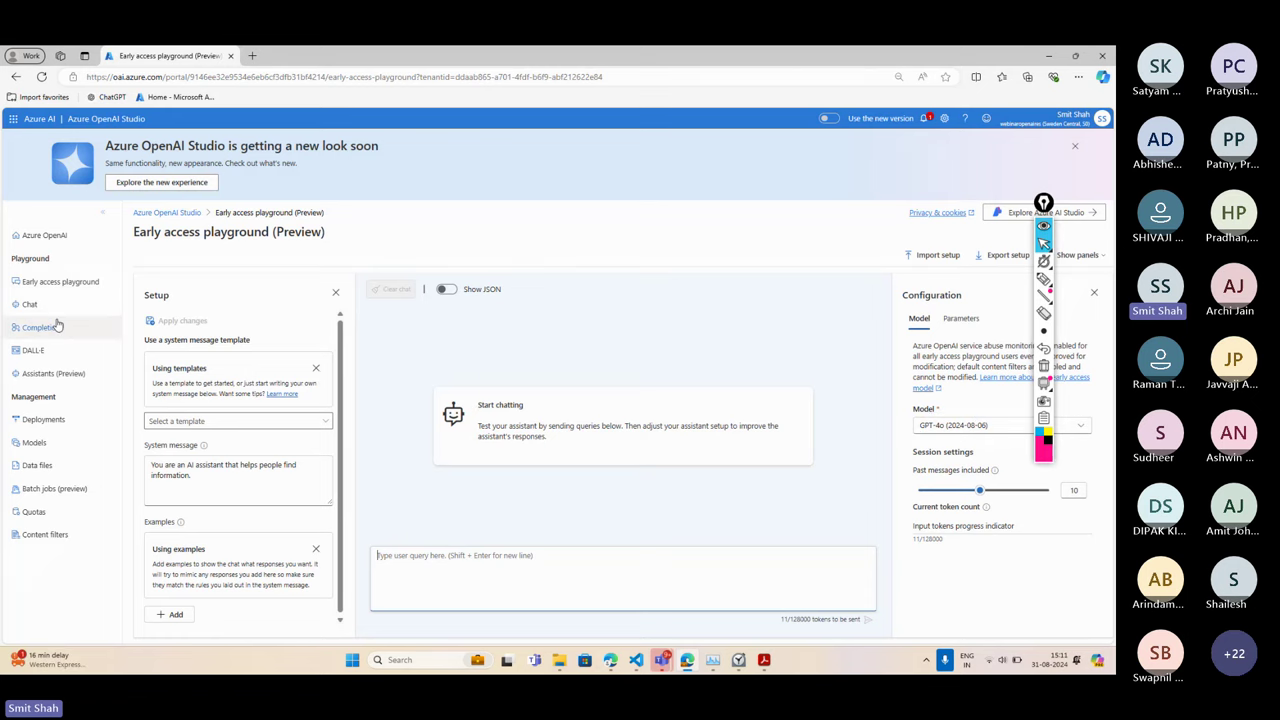
Outline the Chat and Completions entries, handwrite "completion" beside Chat and point an arrow from it to "remember chat history"
left_click_drag(8, 290, 152, 316)
left_click_drag(9, 319, 152, 342)
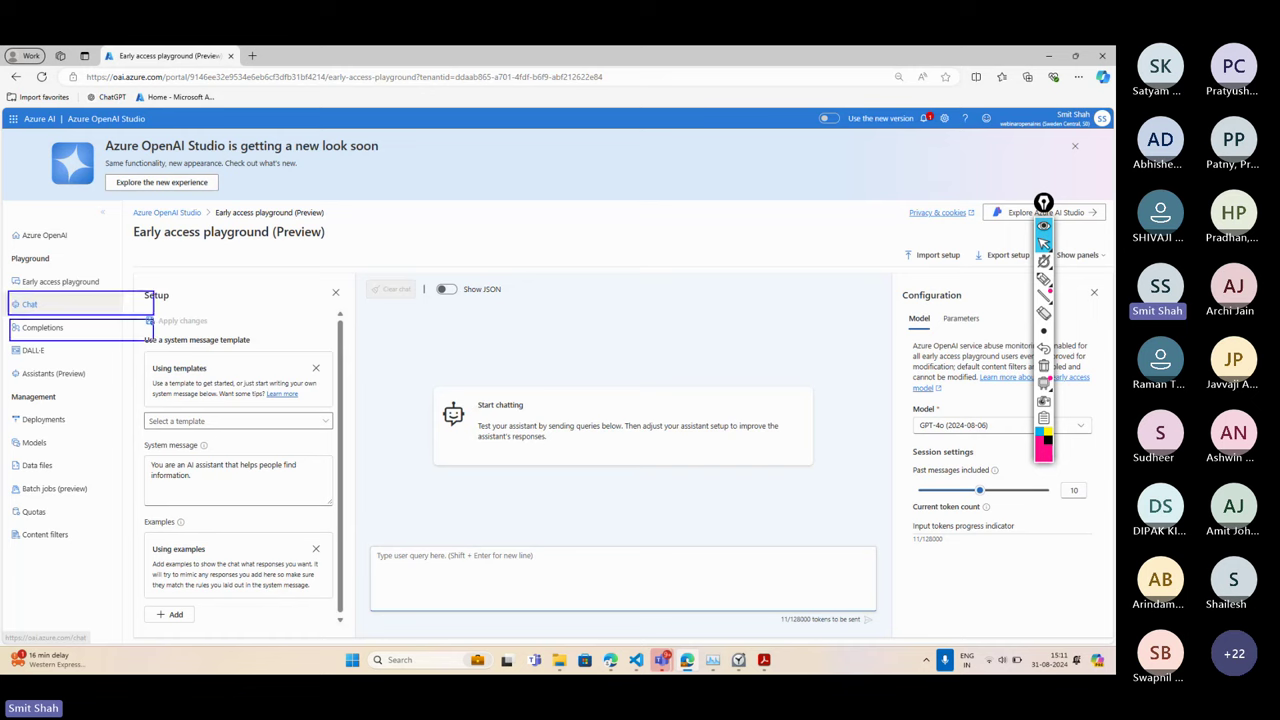
mouse_move(52, 301)
left_mouse_down()
mouse_move(132, 302)
mouse_move(145, 316)
mouse_move(452, 195)
mouse_move(452, 222)
left_mouse_up()
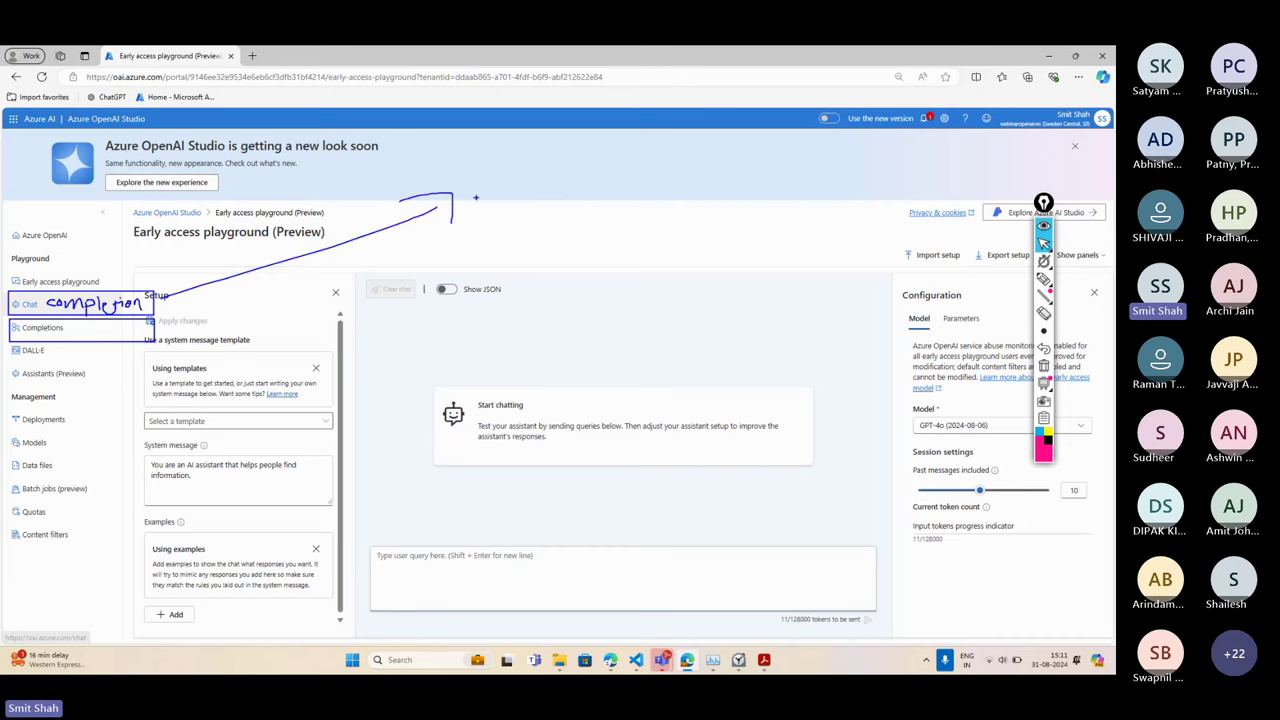
left_click_drag(484, 172, 664, 177)
mouse_move(684, 155)
left_mouse_down()
mouse_move(699, 171)
mouse_move(740, 165)
left_mouse_up()
mouse_move(784, 150)
left_mouse_down()
mouse_move(782, 176)
mouse_move(798, 174)
left_mouse_up()
left_click_drag(812, 164, 818, 175)
mouse_move(838, 154)
left_mouse_down()
mouse_move(868, 156)
mouse_move(872, 170)
left_mouse_up()
left_click_drag(878, 150, 866, 190)
Draw an arrow from the Completions entry and handwrite "do not remember chat history" at its end
left_click_drag(162, 329, 562, 290)
left_click_drag(603, 268, 615, 276)
left_click_drag(627, 262, 641, 272)
left_click_drag(632, 264, 713, 258)
left_click_drag(721, 258, 762, 256)
left_click_drag(764, 252, 839, 237)
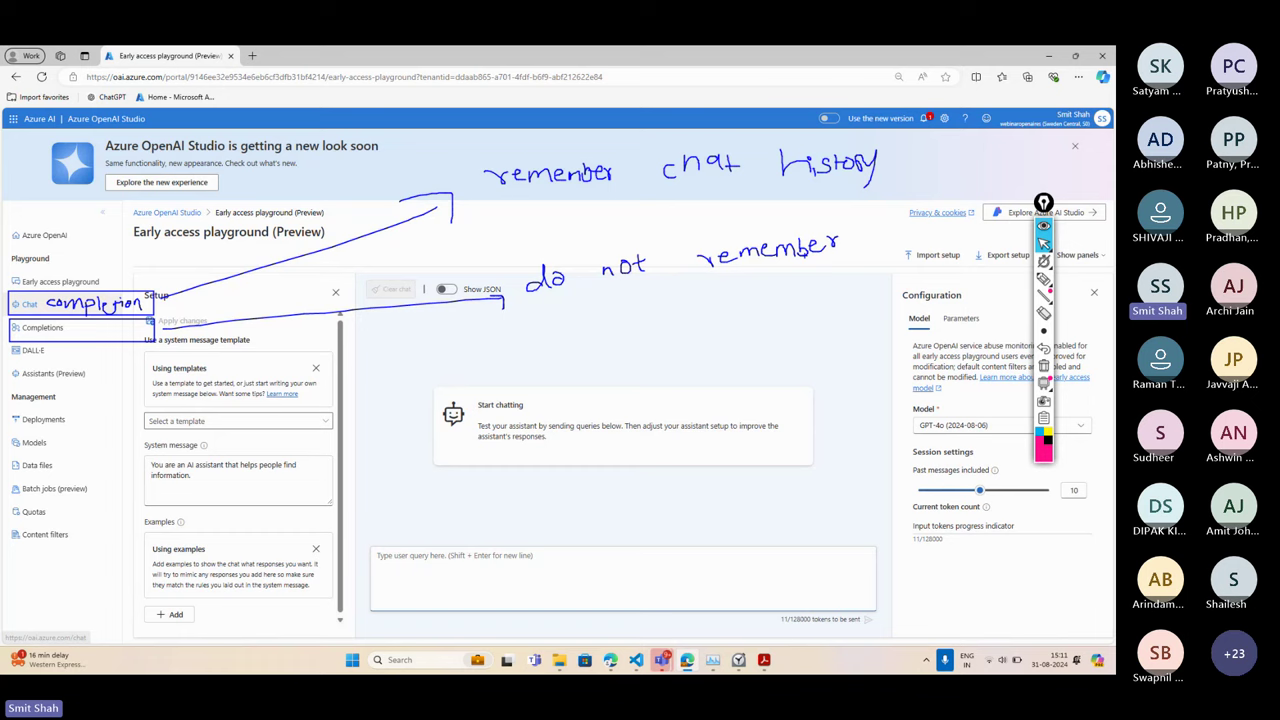
mouse_move(628, 302)
left_mouse_down()
mouse_move(665, 308)
mouse_move(734, 283)
mouse_move(766, 294)
mouse_move(818, 274)
mouse_move(816, 302)
left_mouse_up()
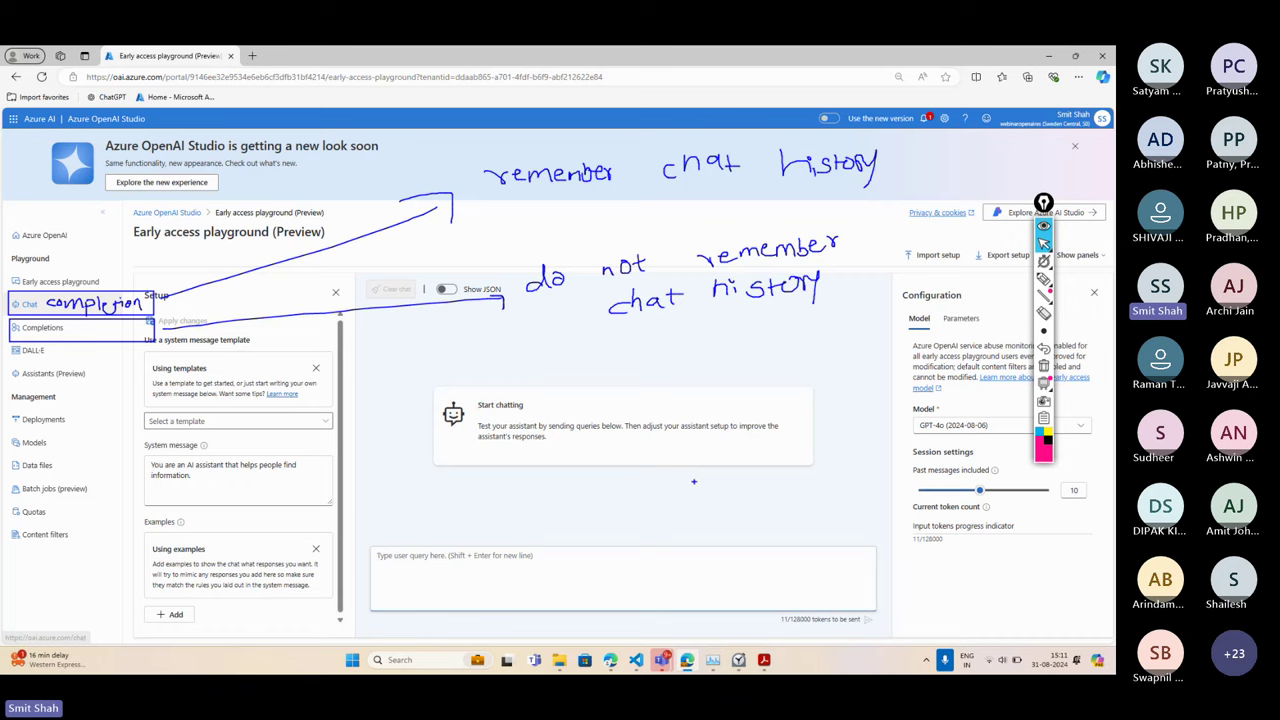
Handwrite a sample exchange in red, with an "I" line giving the person's name and an "O" line reading "good to know"
mouse_move(692, 475)
left_mouse_down()
mouse_move(710, 474)
mouse_move(692, 492)
mouse_move(716, 494)
left_mouse_up()
left_click_drag(722, 489, 742, 490)
mouse_move(728, 479)
left_mouse_down()
mouse_move(730, 499)
mouse_move(882, 488)
left_mouse_up()
left_click_drag(896, 476, 890, 488)
mouse_move(924, 470)
left_mouse_down()
mouse_move(914, 486)
mouse_move(962, 484)
left_mouse_up()
left_click_drag(972, 468, 974, 486)
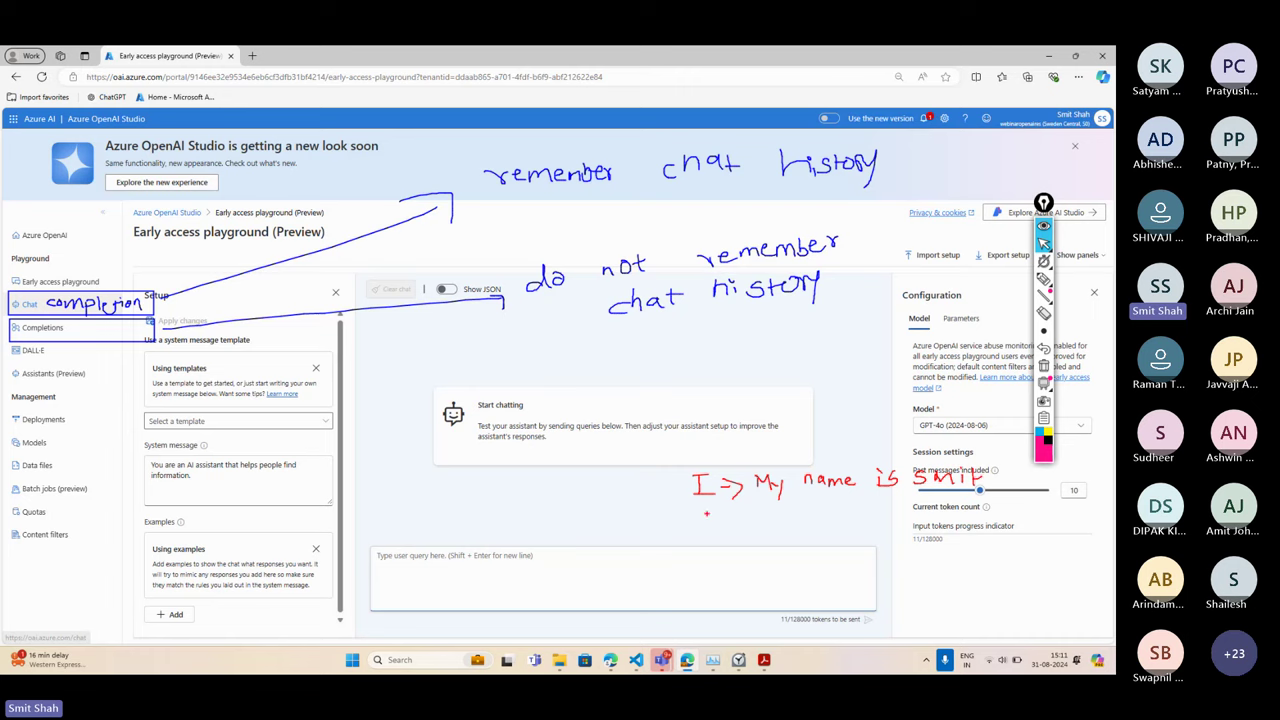
mouse_move(706, 513)
left_mouse_down()
mouse_move(686, 524)
mouse_move(704, 514)
mouse_move(734, 524)
mouse_move(725, 535)
left_mouse_up()
mouse_move(749, 528)
left_mouse_down()
mouse_move(754, 519)
mouse_move(742, 545)
mouse_move(820, 527)
left_mouse_up()
mouse_move(812, 520)
left_mouse_down()
mouse_move(812, 534)
mouse_move(840, 526)
left_mouse_up()
mouse_move(852, 512)
left_mouse_down()
mouse_move(878, 526)
mouse_move(894, 512)
left_mouse_up()
Handwrite the follow-up input "what is my name", box the first two lines of the exchange, and clear the drawings
mouse_move(680, 560)
left_mouse_down()
mouse_move(704, 558)
mouse_move(684, 574)
mouse_move(702, 573)
left_mouse_up()
left_click_drag(714, 568, 738, 567)
mouse_move(726, 561)
left_mouse_down()
mouse_move(728, 575)
mouse_move(780, 578)
left_mouse_up()
left_click_drag(782, 570, 826, 575)
mouse_move(838, 563)
left_mouse_down()
mouse_move(830, 575)
mouse_move(888, 564)
mouse_move(910, 574)
mouse_move(906, 588)
mouse_move(966, 568)
mouse_move(1008, 575)
left_mouse_up()
mouse_move(698, 590)
left_mouse_down()
mouse_move(1064, 590)
mouse_move(1078, 550)
left_mouse_up()
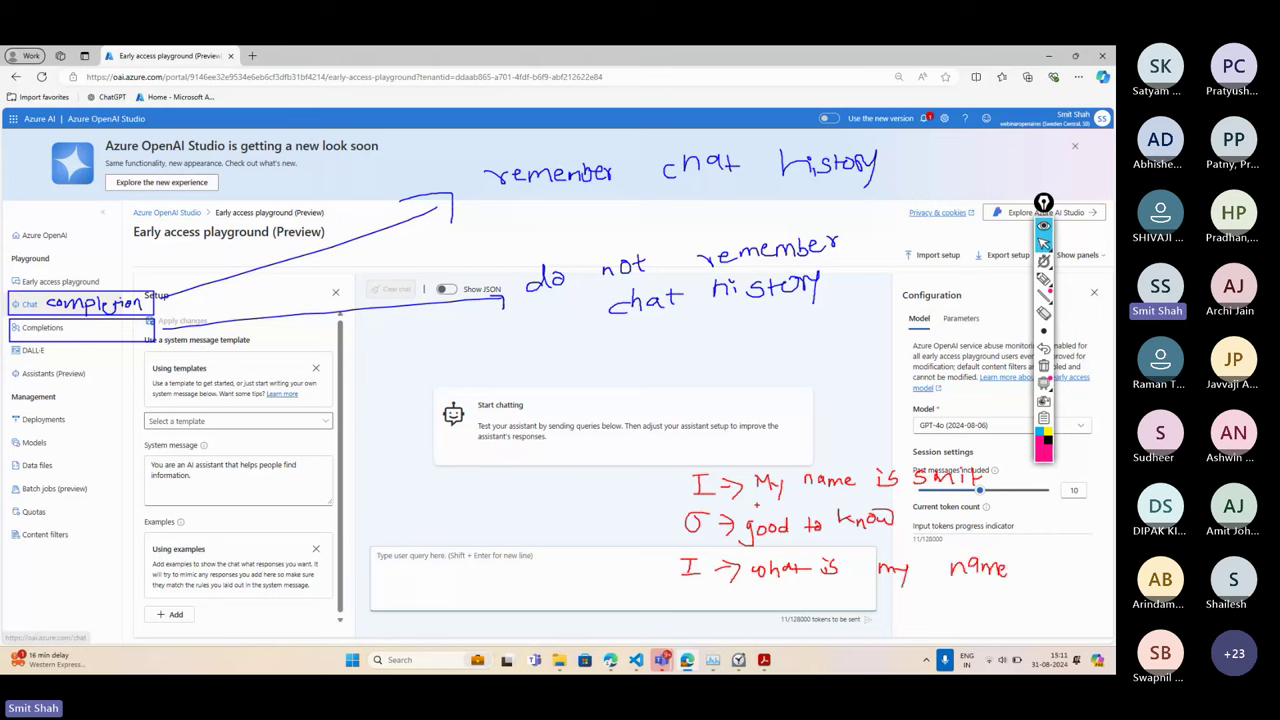
mouse_move(680, 462)
left_mouse_down()
mouse_move(748, 504)
mouse_move(1000, 548)
left_mouse_up()
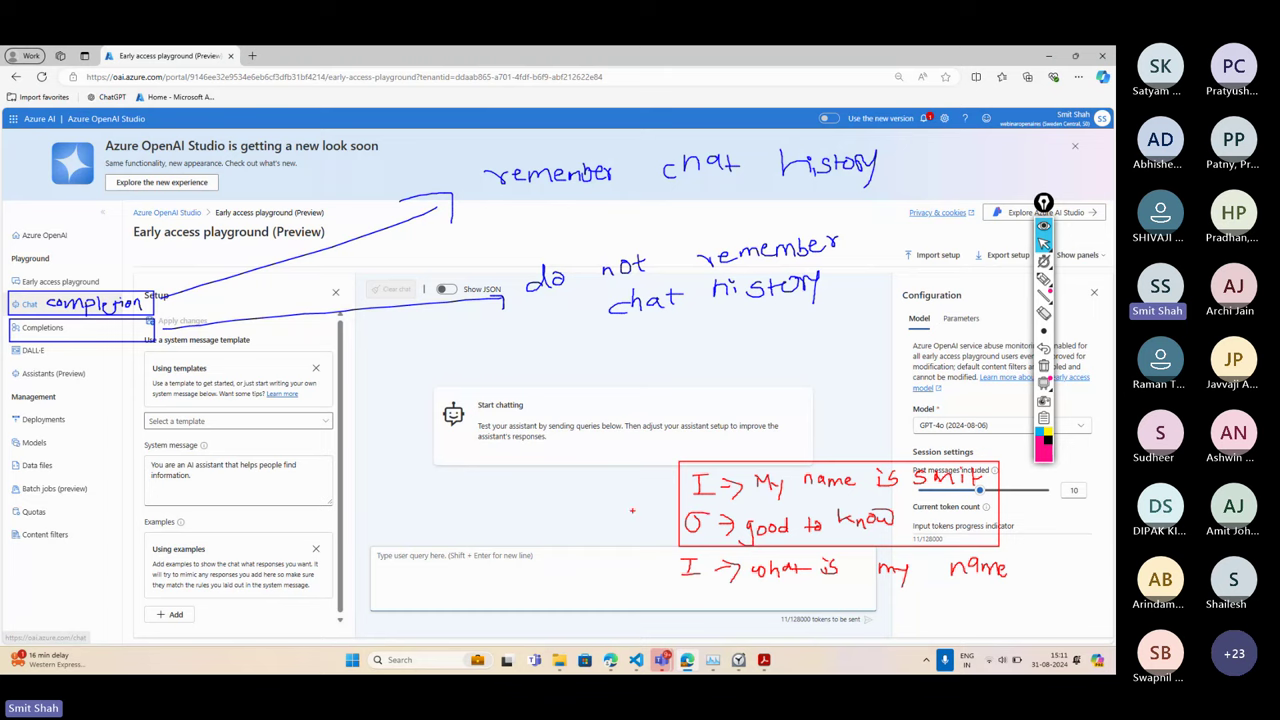
key("ctrl+shift+c")
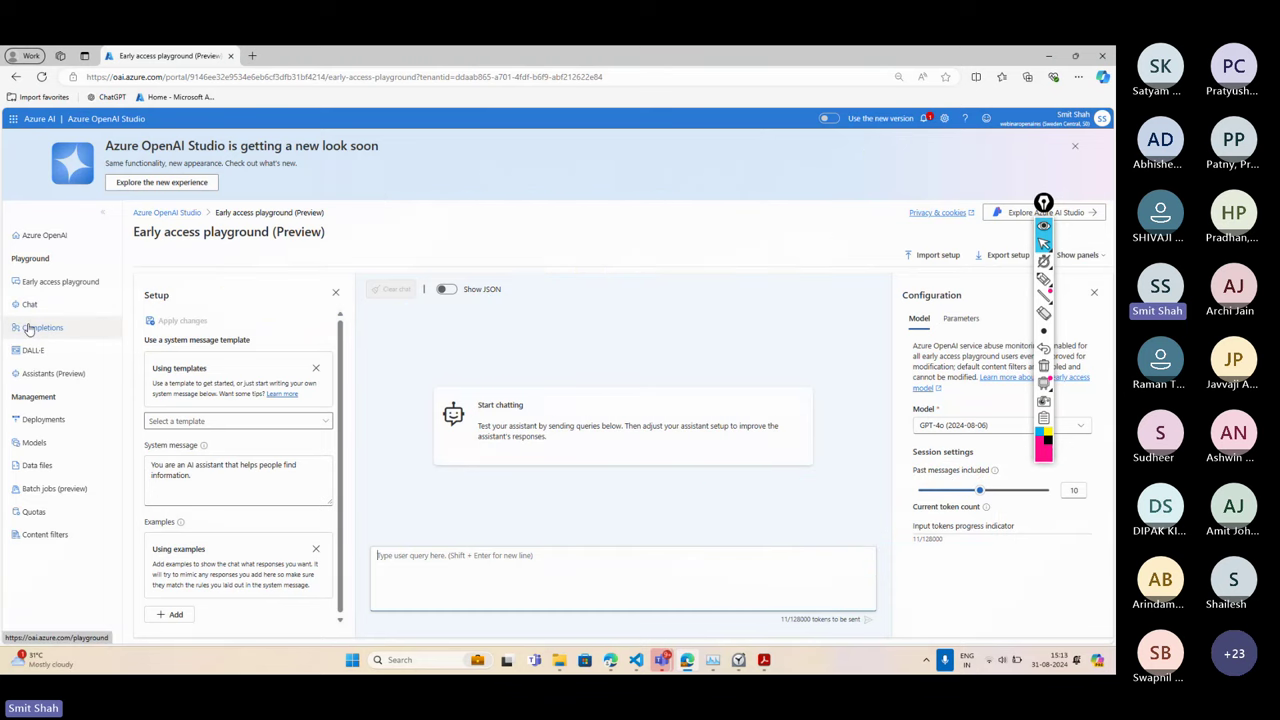
Outline Completions and Chat in red, handwrite "completion" beside Chat and point an arrow from it to "remember"
left_click_drag(13, 315, 118, 338)
mouse_move(12, 292)
left_mouse_down()
mouse_move(40, 308)
mouse_move(146, 316)
left_mouse_up()
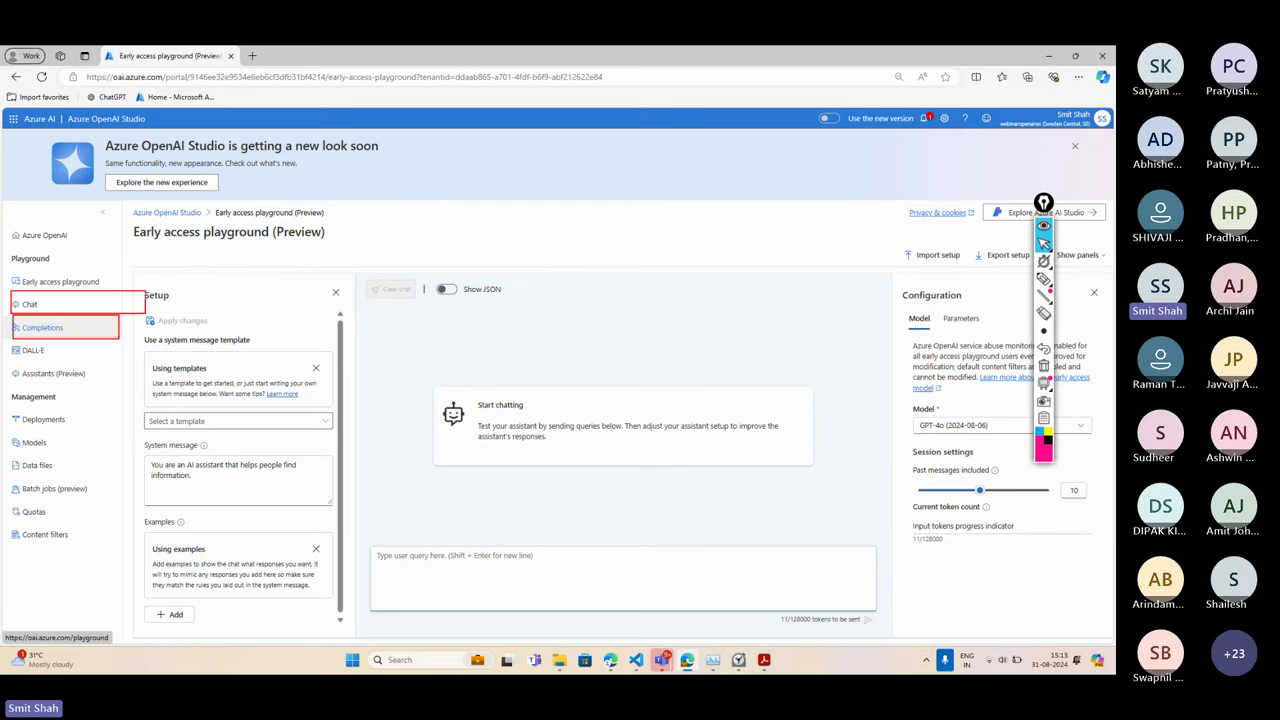
left_click_drag(49, 303, 138, 297)
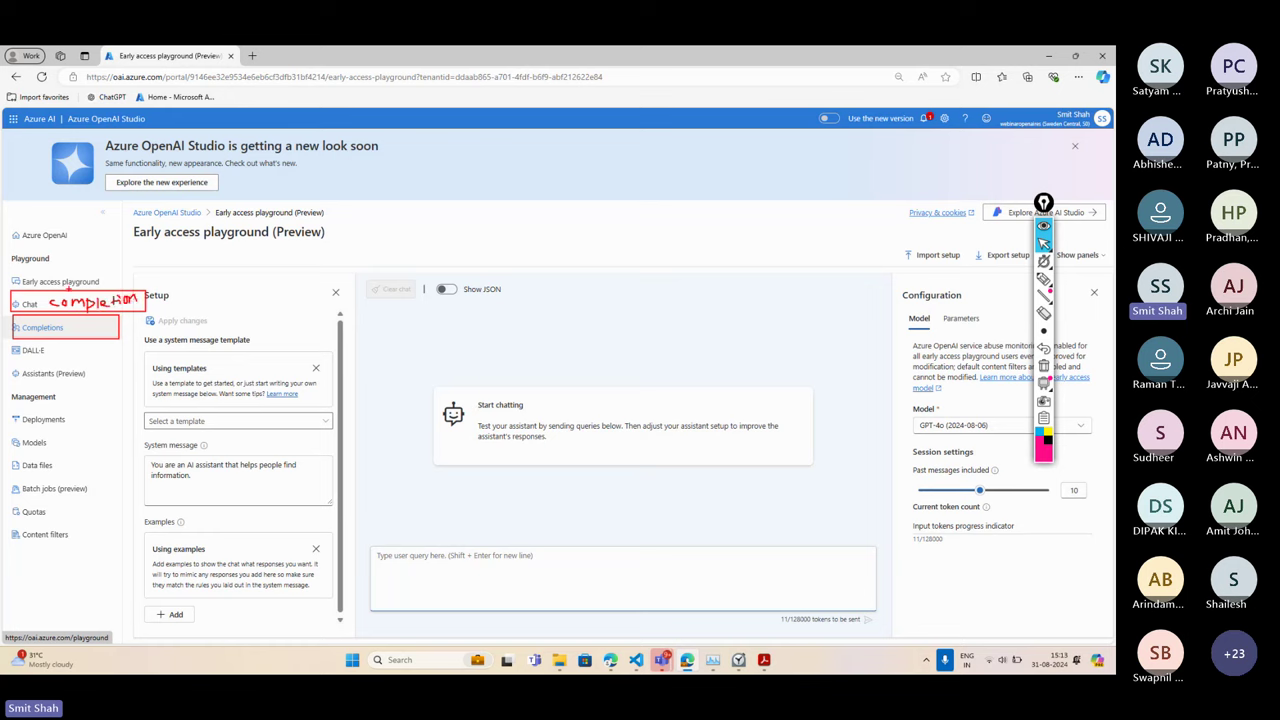
mouse_move(150, 300)
left_mouse_down()
mouse_move(284, 276)
mouse_move(341, 245)
mouse_move(428, 236)
left_mouse_up()
Point an arrow from Completions to a handwritten "do not remember", circle and tick "remember", and clear the drawings
mouse_move(118, 332)
left_mouse_down()
mouse_move(204, 338)
mouse_move(264, 320)
mouse_move(266, 302)
mouse_move(288, 312)
left_mouse_up()
left_click_drag(316, 320, 344, 314)
left_click_drag(302, 338, 412, 318)
mouse_move(462, 188)
left_mouse_down()
mouse_move(440, 280)
mouse_move(474, 212)
left_mouse_up()
left_click_drag(414, 248, 492, 204)
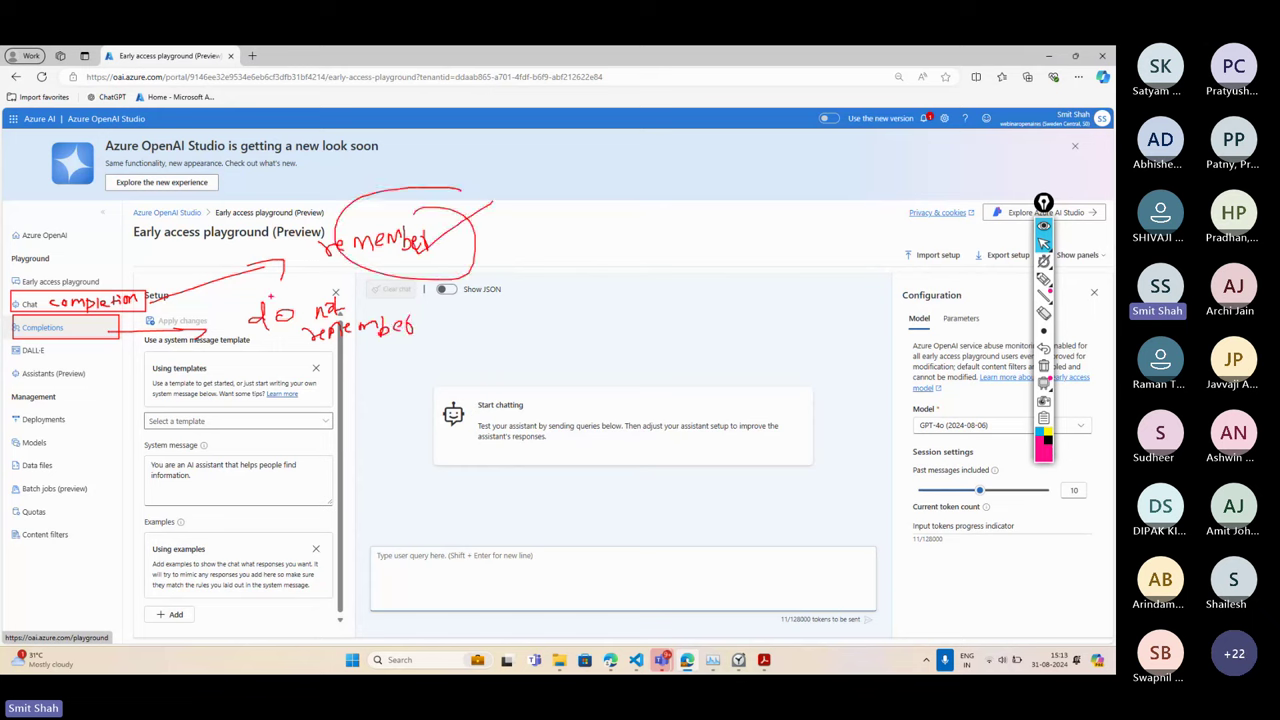
key("Escape")
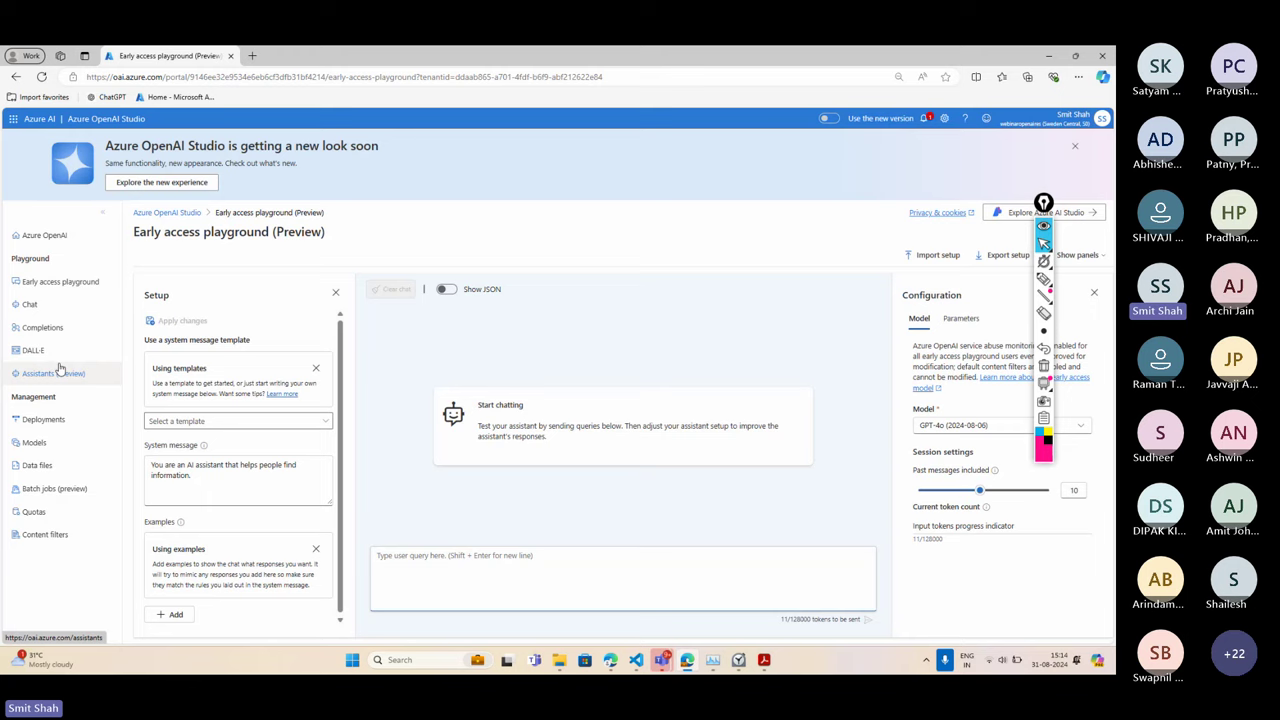
Outline the DALL-E entry, point an arrow from it to a handwritten "image generation", and clear the drawings
mouse_move(7, 341)
left_mouse_down()
mouse_move(116, 362)
mouse_move(378, 330)
left_mouse_up()
mouse_move(348, 325)
left_mouse_down()
mouse_move(366, 346)
mouse_move(408, 336)
mouse_move(407, 314)
mouse_move(468, 318)
mouse_move(462, 334)
mouse_move(500, 310)
left_mouse_up()
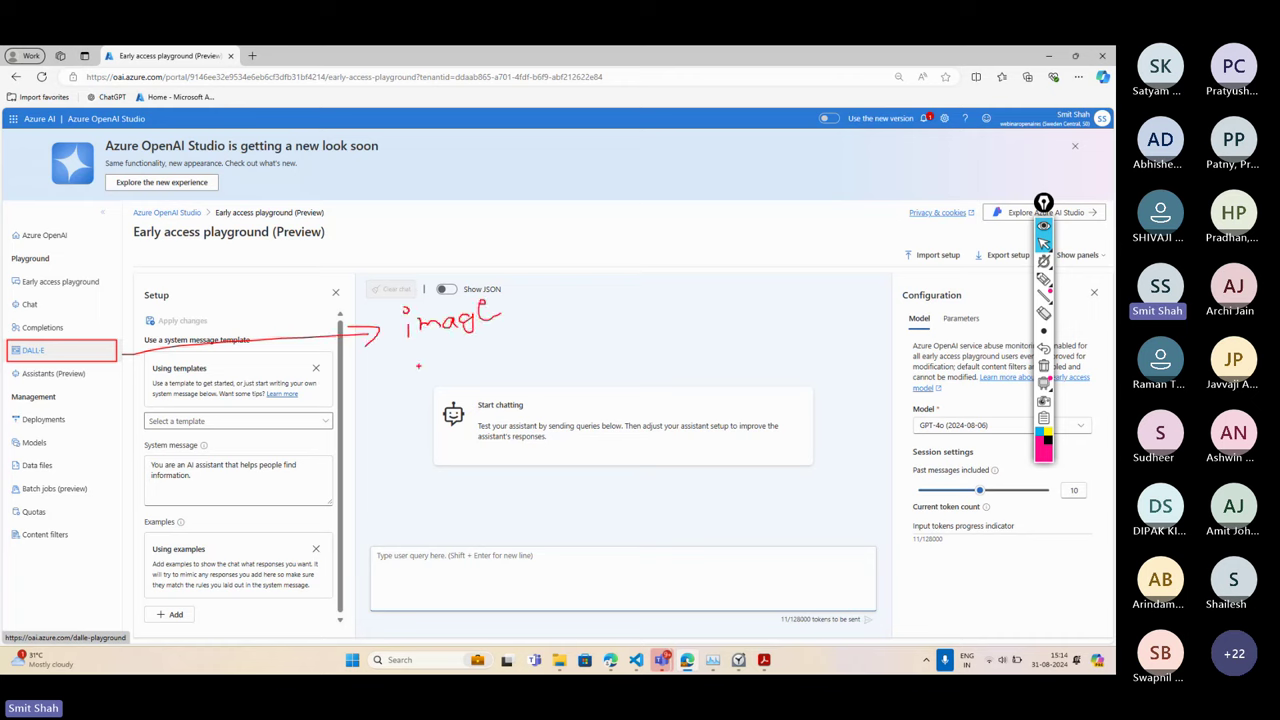
mouse_move(430, 356)
left_mouse_down()
mouse_move(486, 360)
mouse_move(502, 347)
mouse_move(510, 362)
left_mouse_up()
mouse_move(512, 342)
left_mouse_down()
mouse_move(514, 360)
mouse_move(532, 354)
left_mouse_up()
left_click_drag(544, 345, 604, 362)
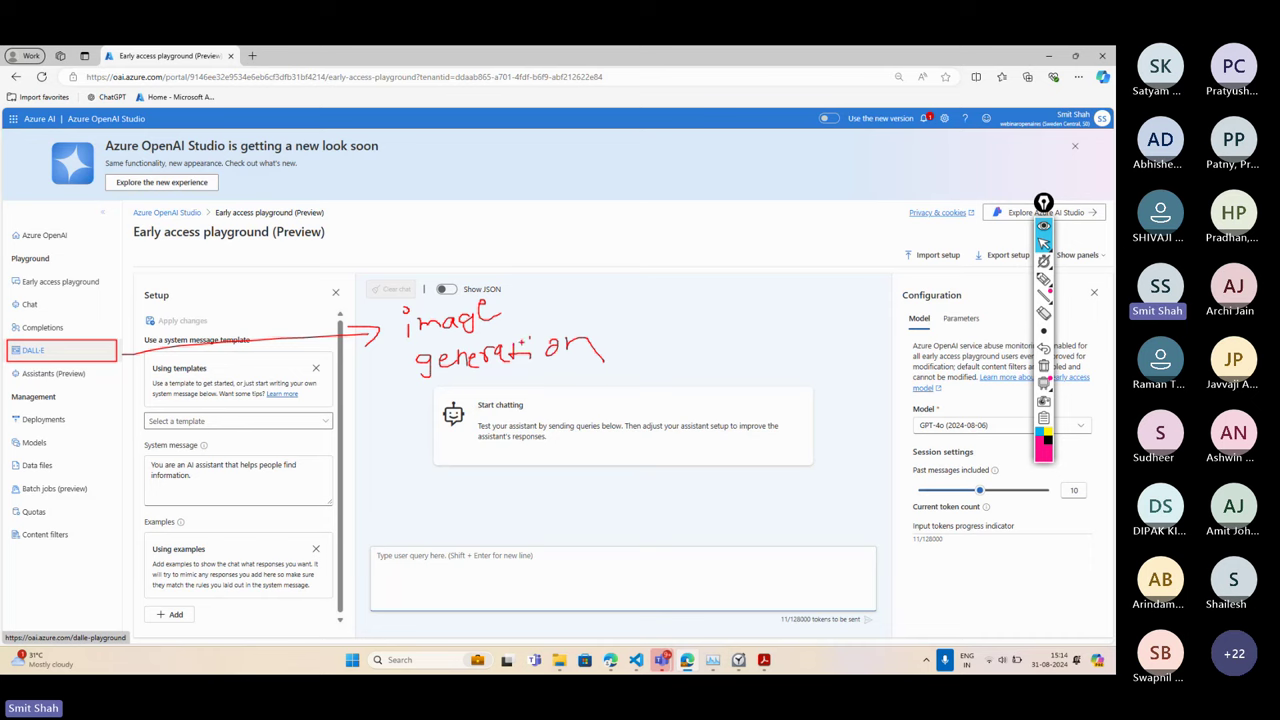
key("Escape")
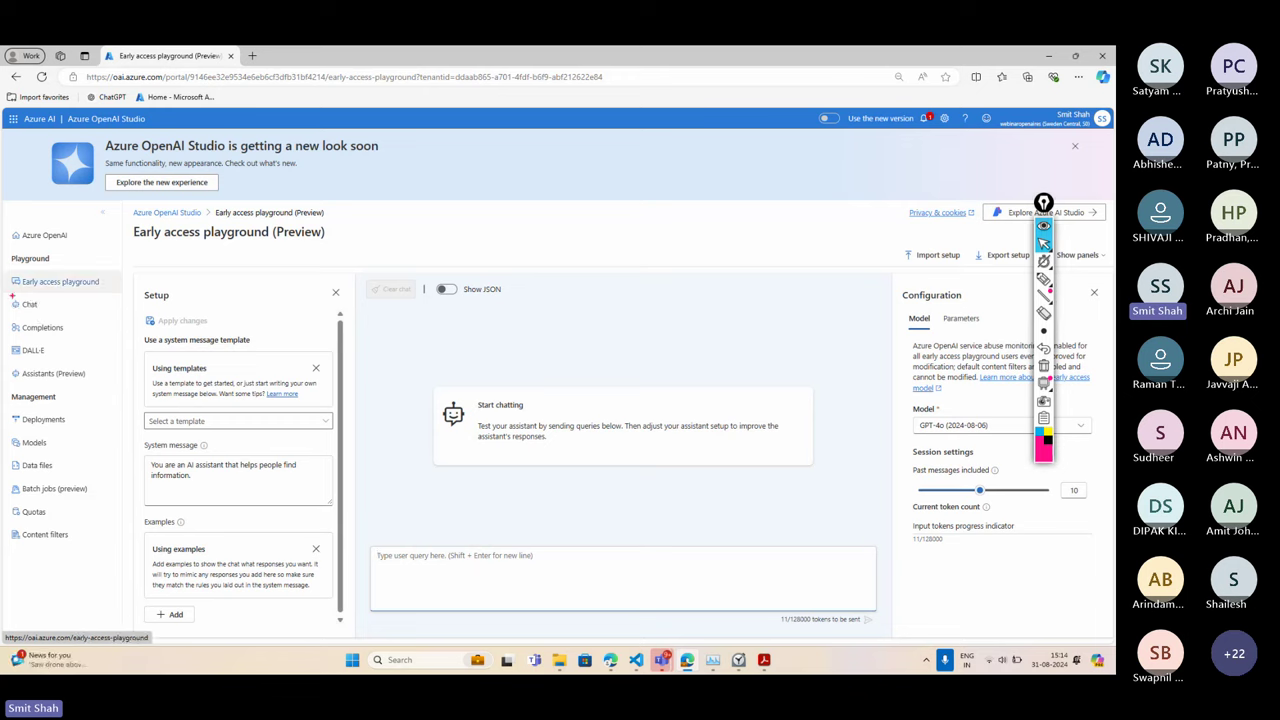
Outline Chat and Completions again, point "Chat completion" to a circled "remember" and Completions to "do not remember"
left_click_drag(10, 293, 137, 322)
left_click_drag(12, 320, 113, 347)
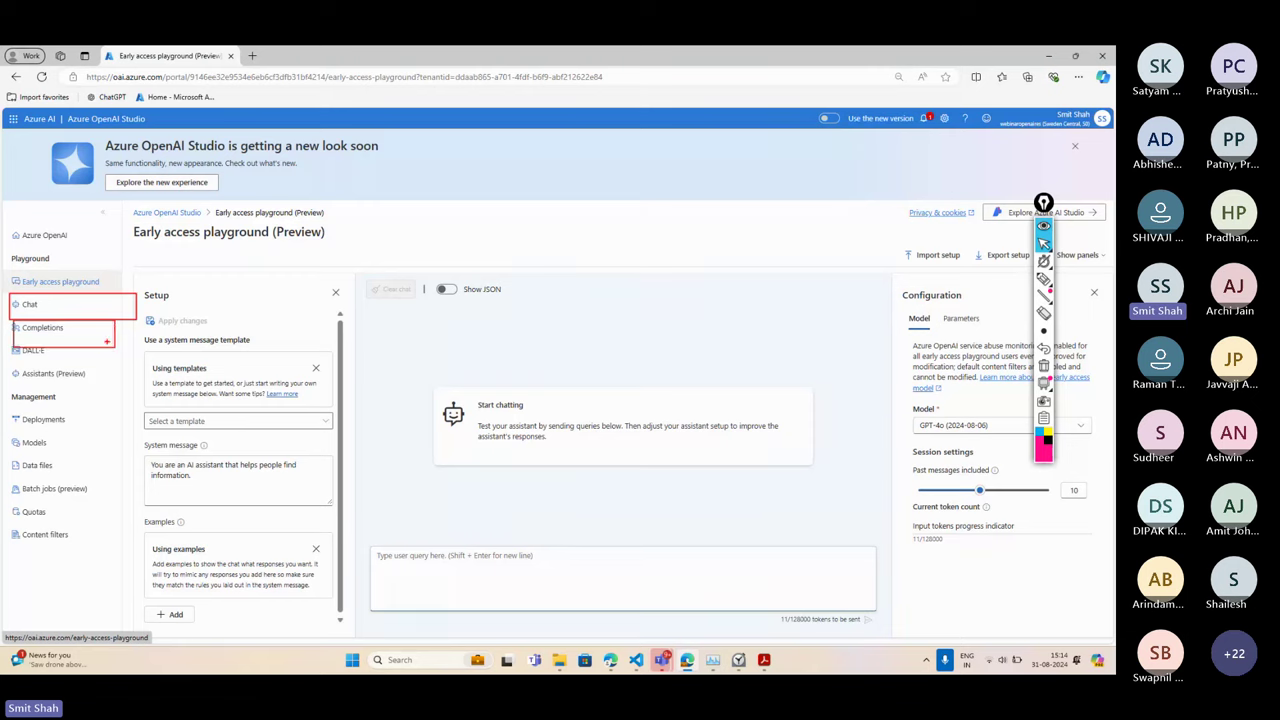
left_click_drag(55, 302, 137, 307)
mouse_move(140, 299)
left_mouse_down()
mouse_move(240, 263)
mouse_move(258, 280)
mouse_move(348, 245)
mouse_move(432, 254)
left_mouse_up()
mouse_move(104, 344)
left_mouse_down()
mouse_move(264, 330)
mouse_move(258, 346)
left_mouse_up()
mouse_move(304, 326)
left_mouse_down()
mouse_move(290, 332)
mouse_move(306, 314)
left_mouse_up()
mouse_move(322, 320)
left_mouse_down()
mouse_move(312, 328)
mouse_move(390, 318)
mouse_move(352, 342)
mouse_move(386, 356)
mouse_move(410, 330)
mouse_move(434, 340)
left_mouse_up()
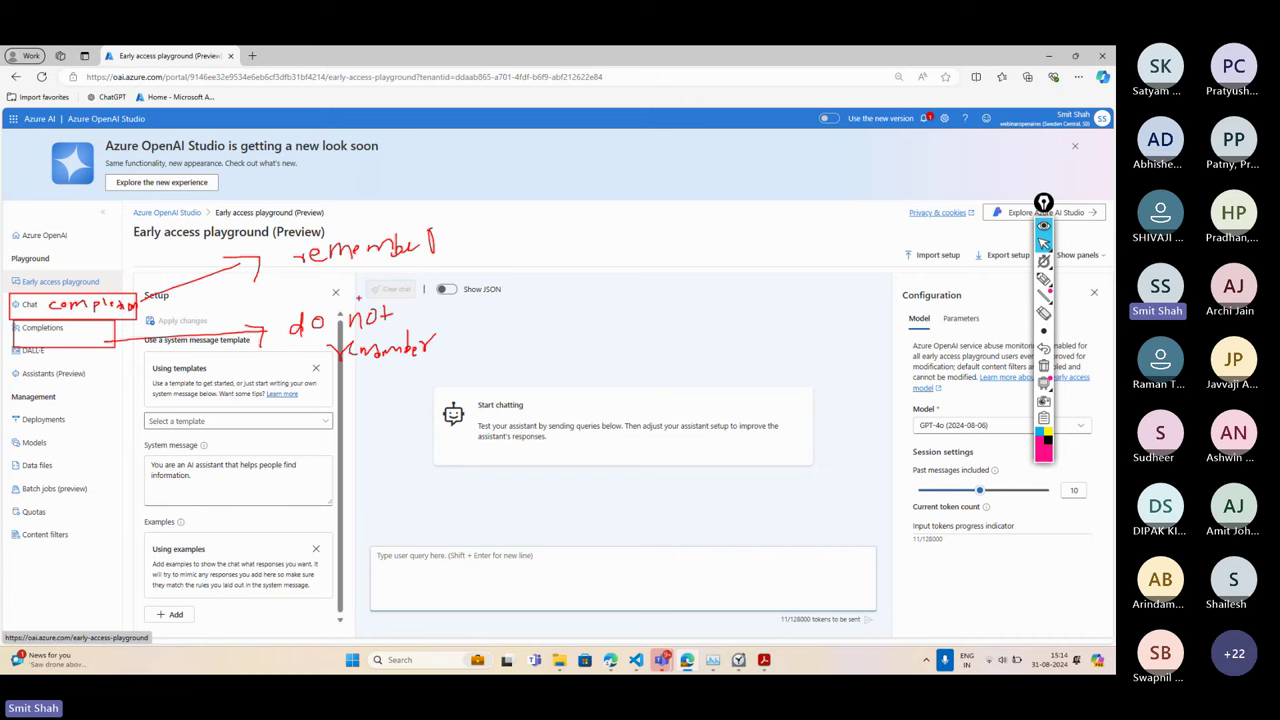
mouse_move(456, 228)
left_mouse_down()
mouse_move(384, 212)
mouse_move(455, 206)
left_mouse_up()
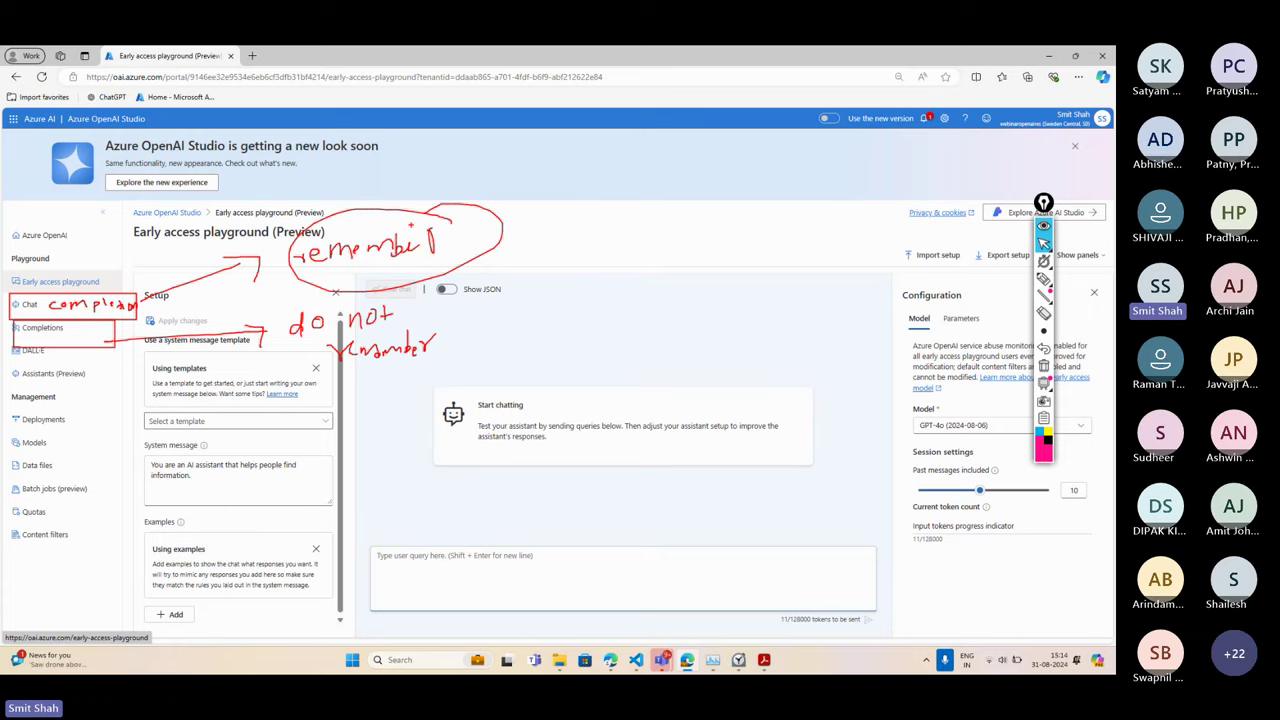
Try to open the Chat playground
left_click(30, 304)
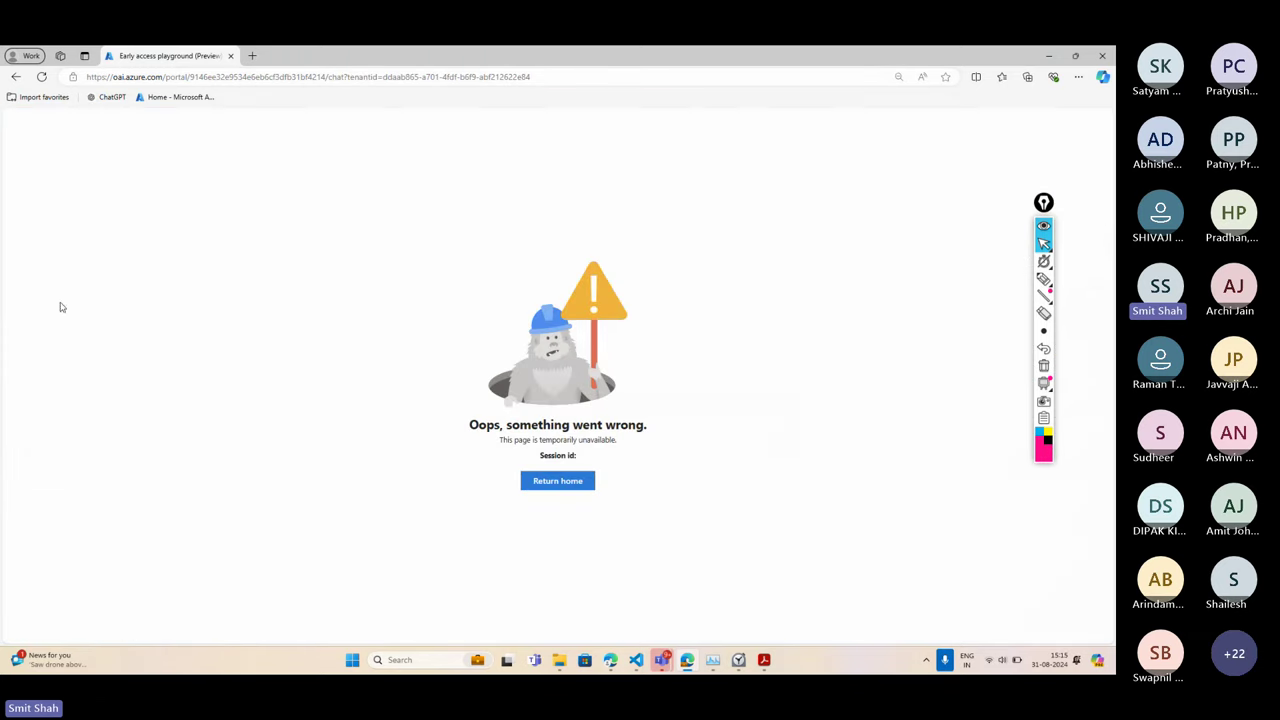
Return from the error page to the studio home page and dismiss the testdeploy deployment notification
left_click(552, 484)
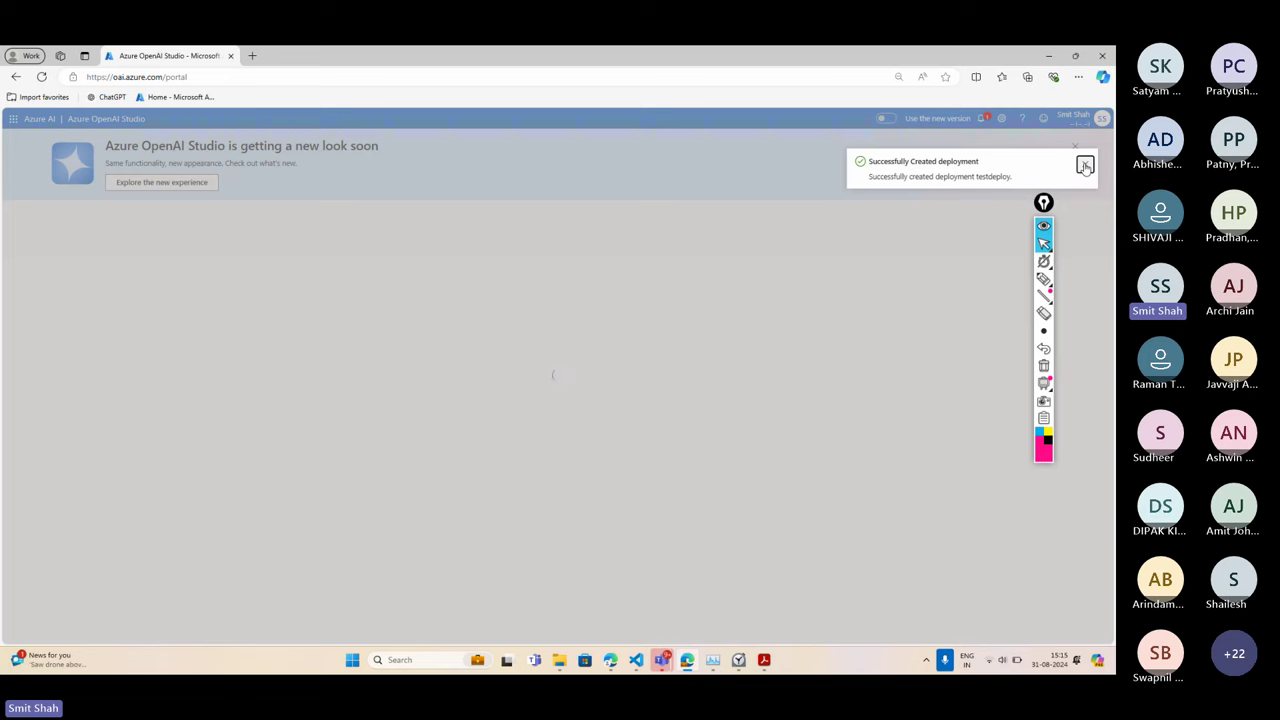
left_click(1085, 166)
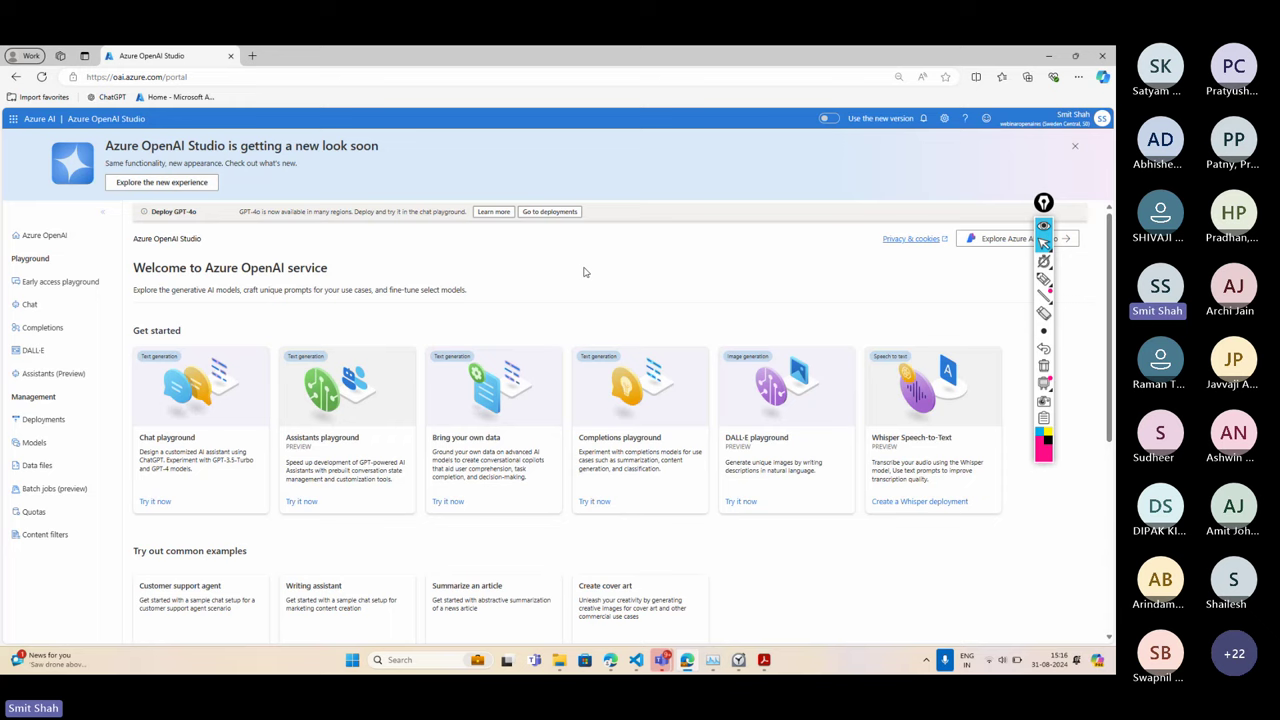
Switch to File Explorer and open the "Azure Managed Indentities" presentation from the Synergetics folder
left_click(558, 665)
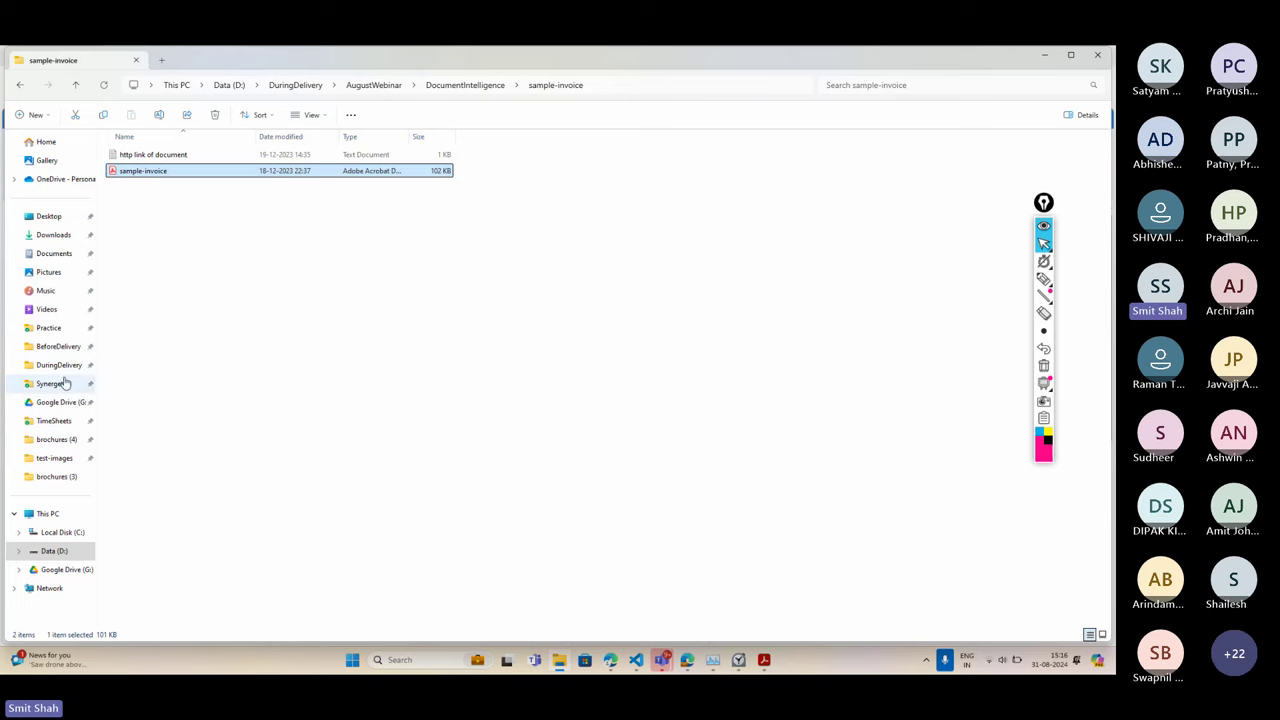
left_click(63, 383)
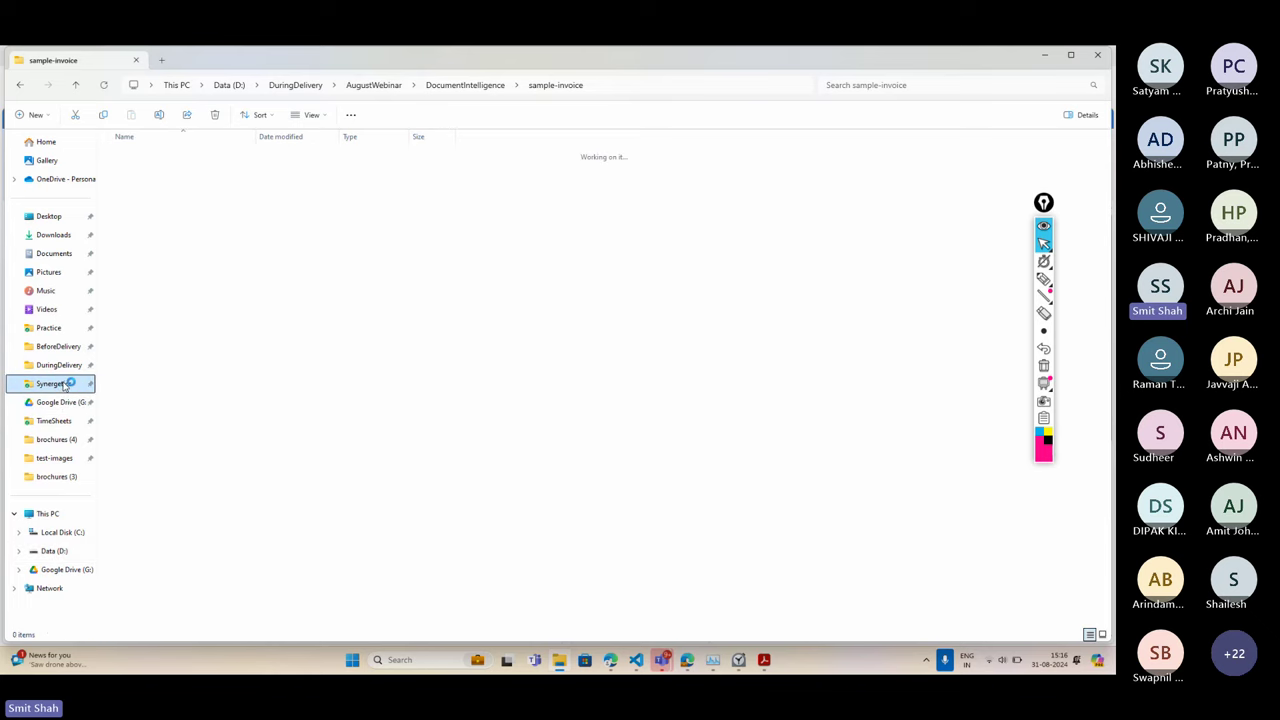
left_click(158, 336)
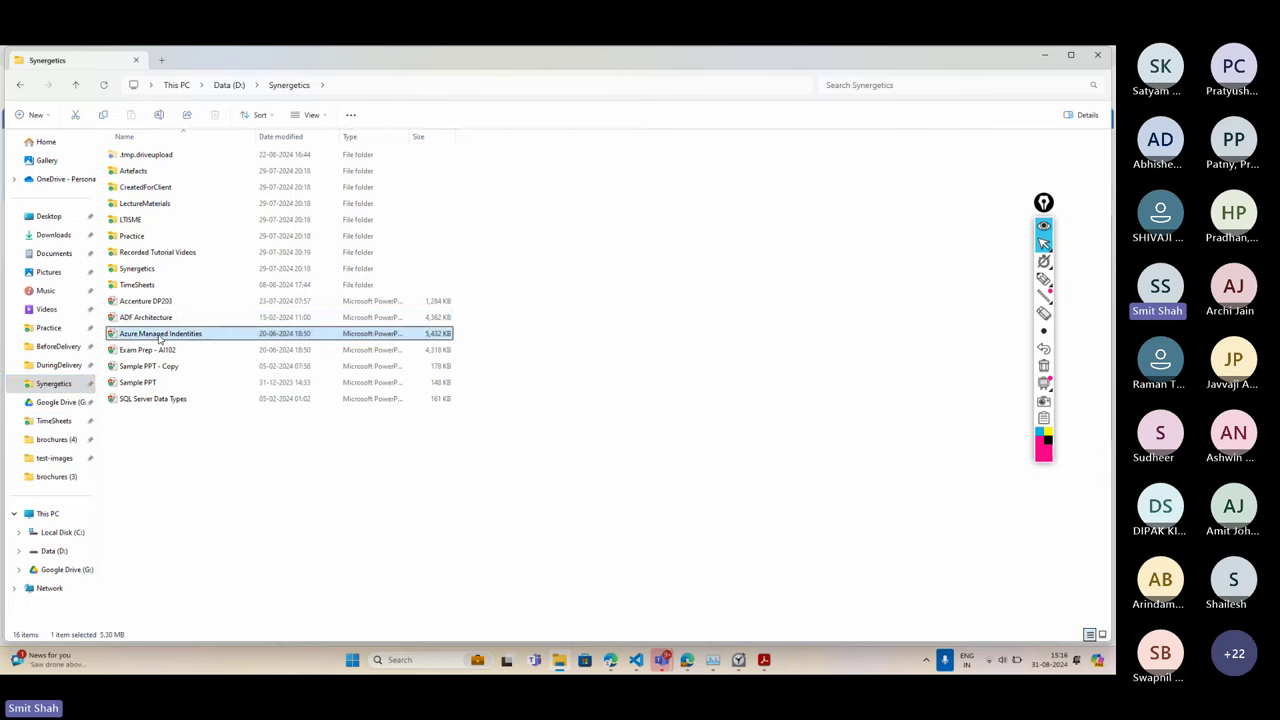
double_click(158, 337)
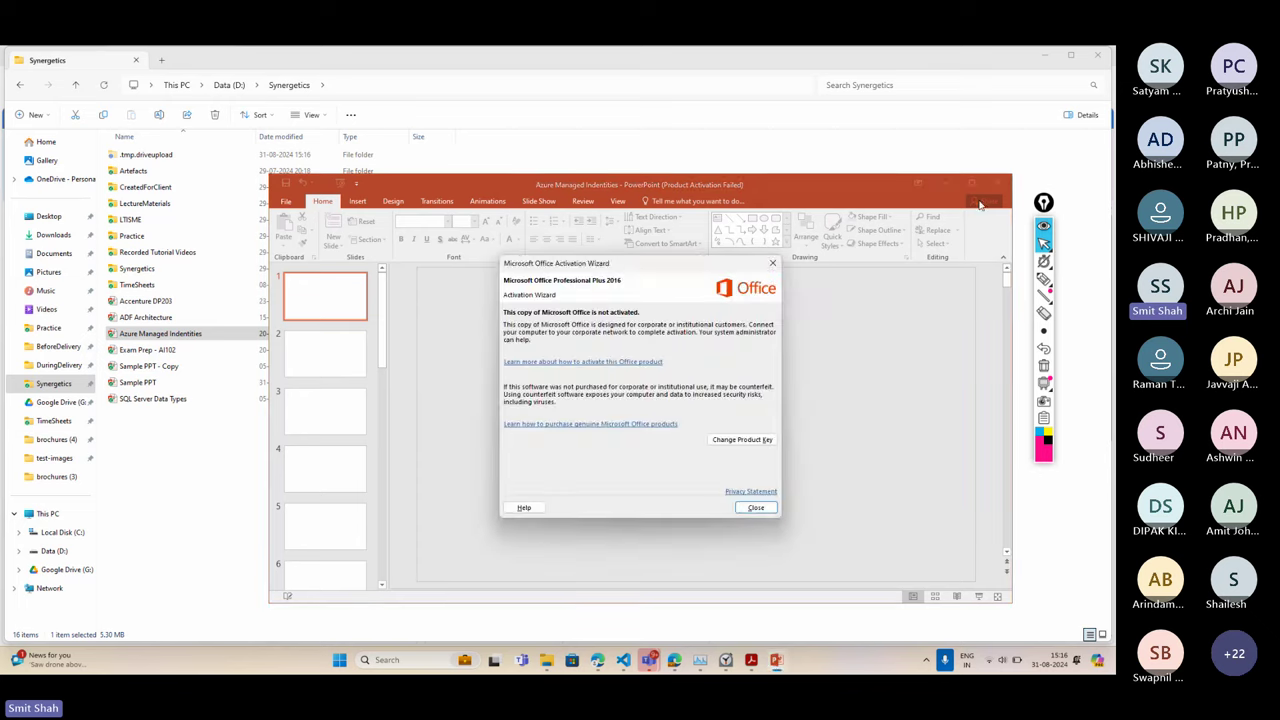
Dismiss the Office activation wizard, maximize the presentation window and start the slide show on the Application Code slide
left_click(755, 507)
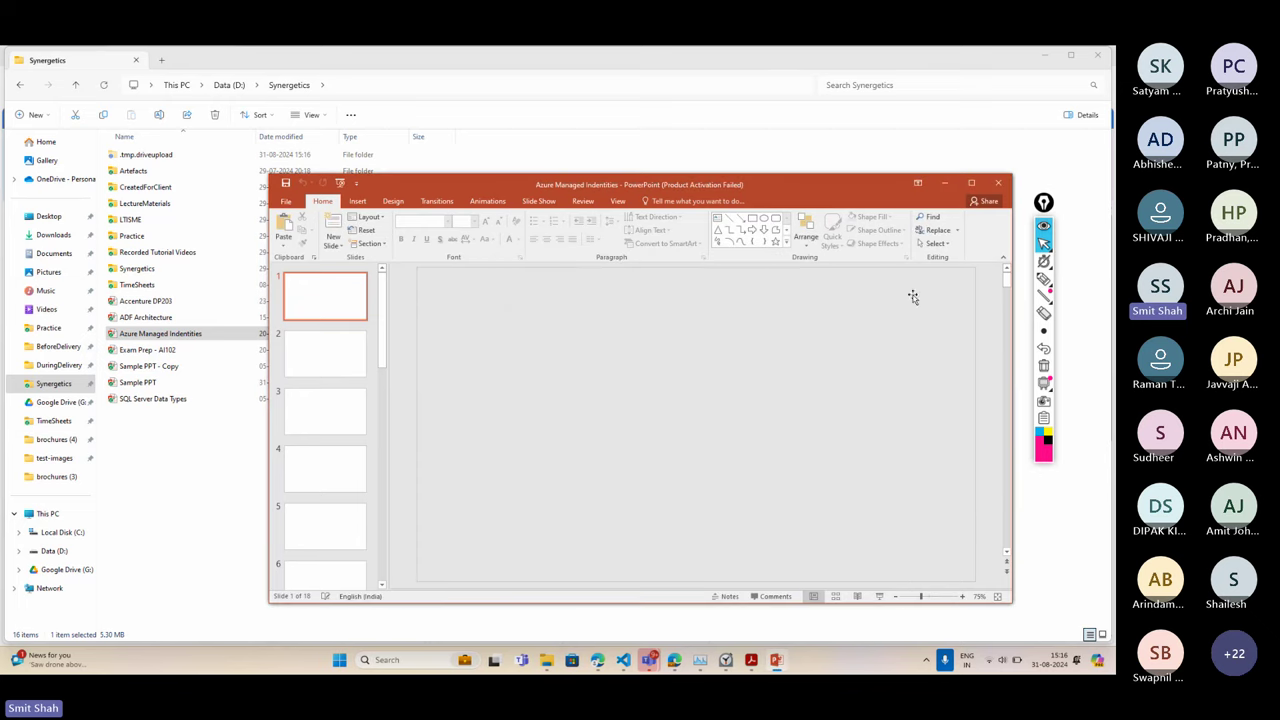
left_click(971, 182)
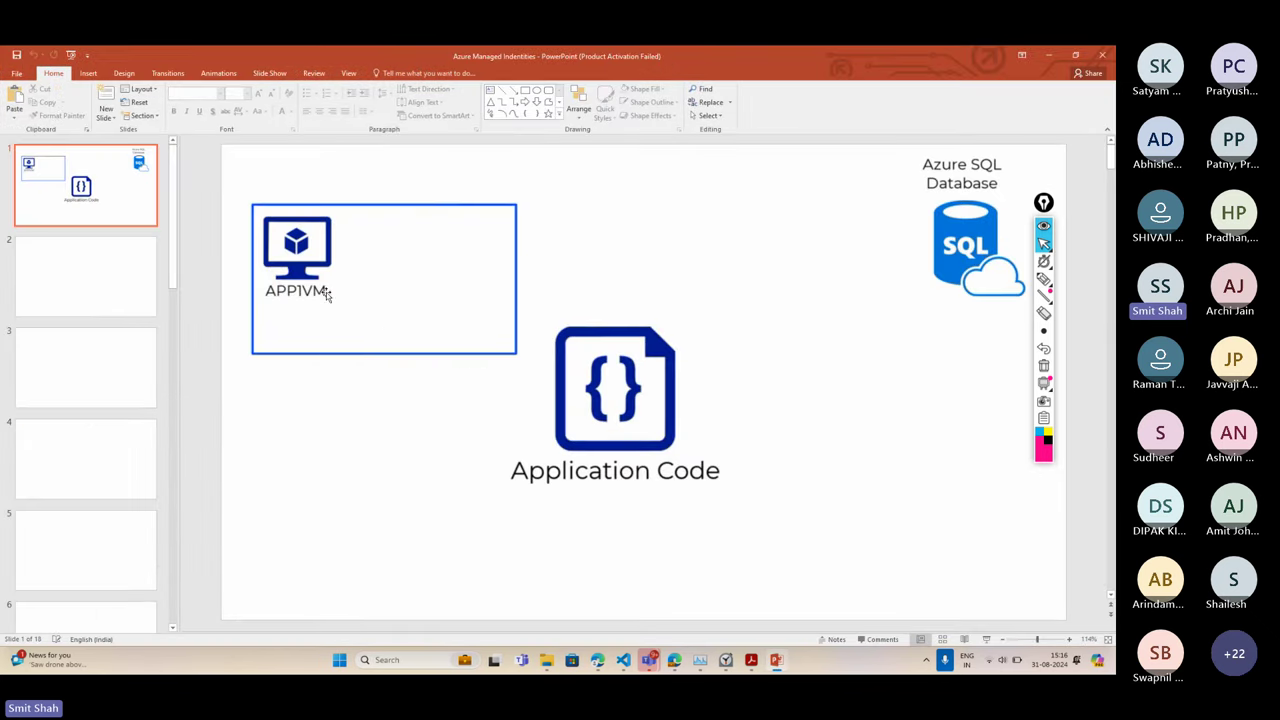
left_click(987, 641)
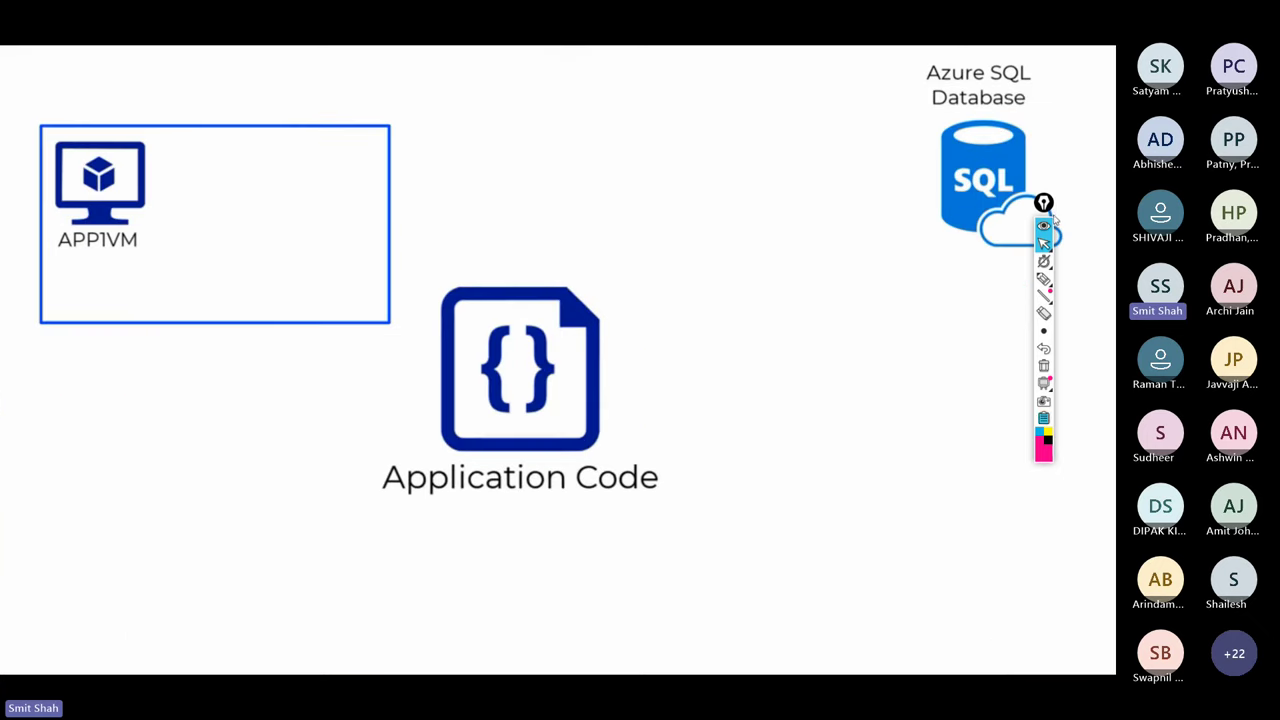
Move the annotation toolbar clear of the SQL Database graphic, circle the Application Code icon and draw an arrow from it to APP1VM
left_click_drag(1053, 207, 1058, 347)
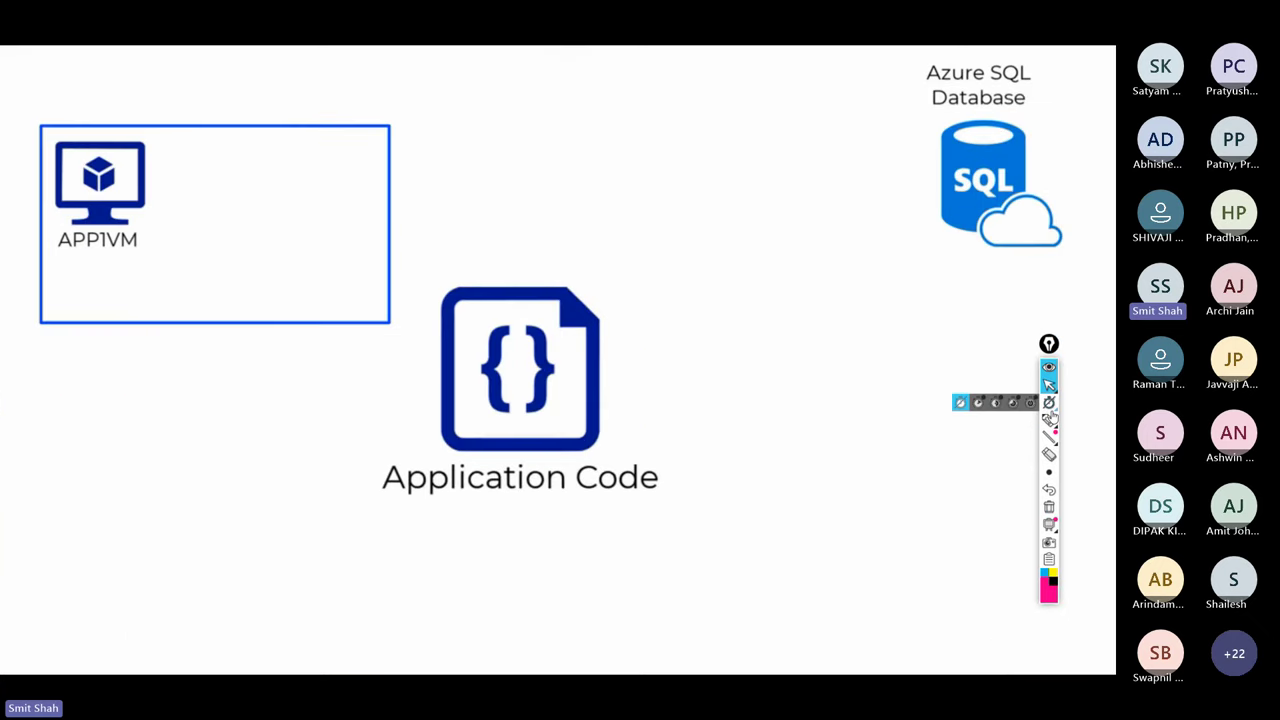
left_click(1051, 417)
mouse_move(553, 316)
left_mouse_down()
mouse_move(476, 340)
mouse_move(194, 180)
mouse_move(168, 192)
mouse_move(188, 201)
left_mouse_up()
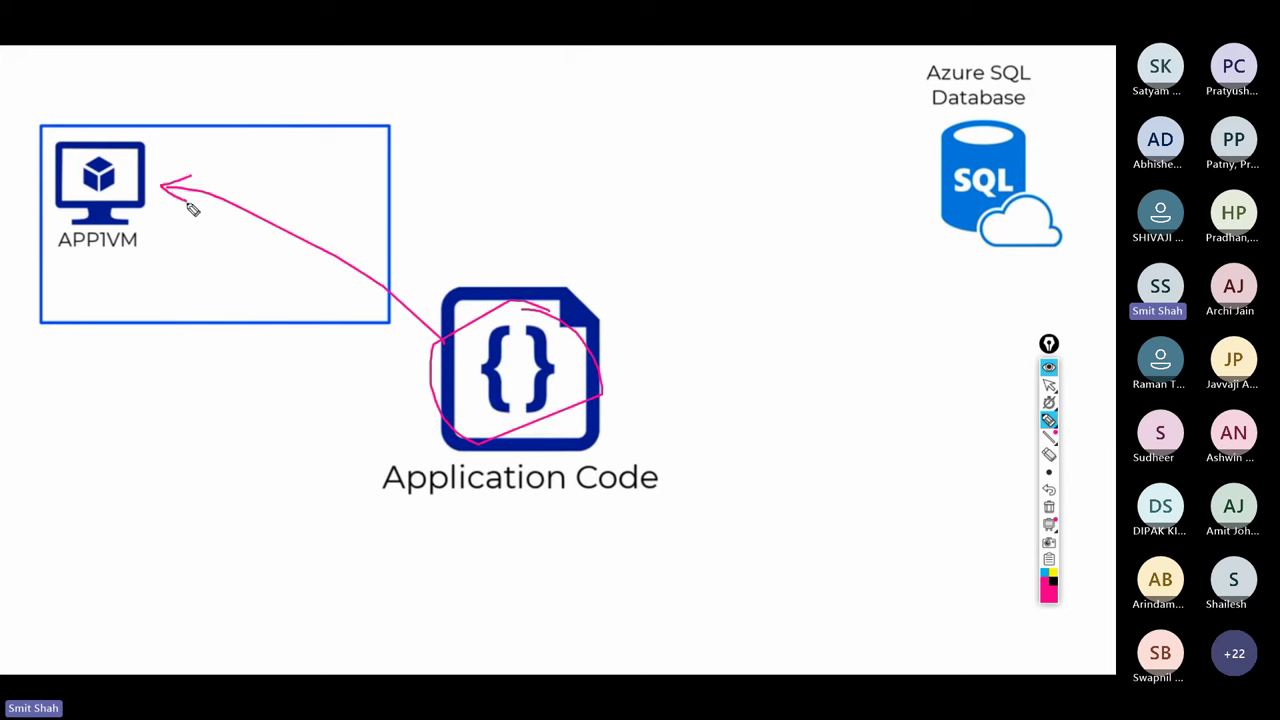